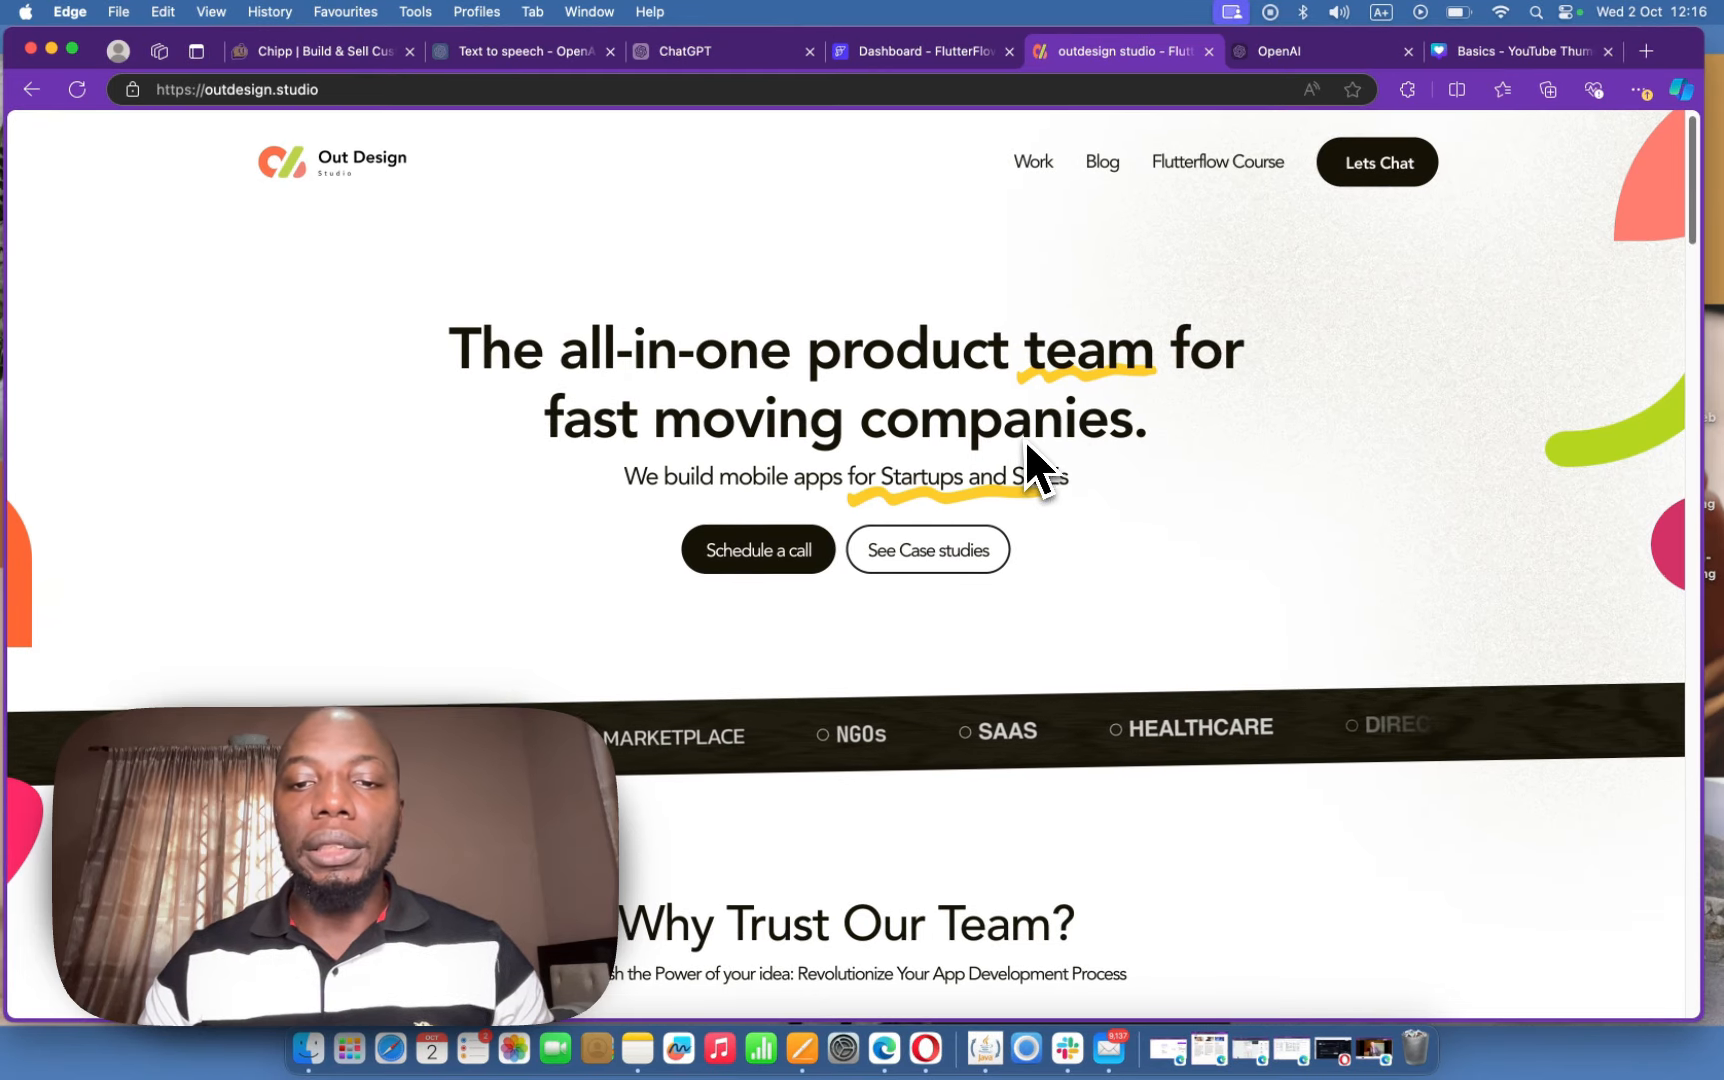
- Look over the Out Design Studio home page down to the Our Services section
scroll(1025, 440, "down", 1)
scroll(1024, 440, "up", 1)
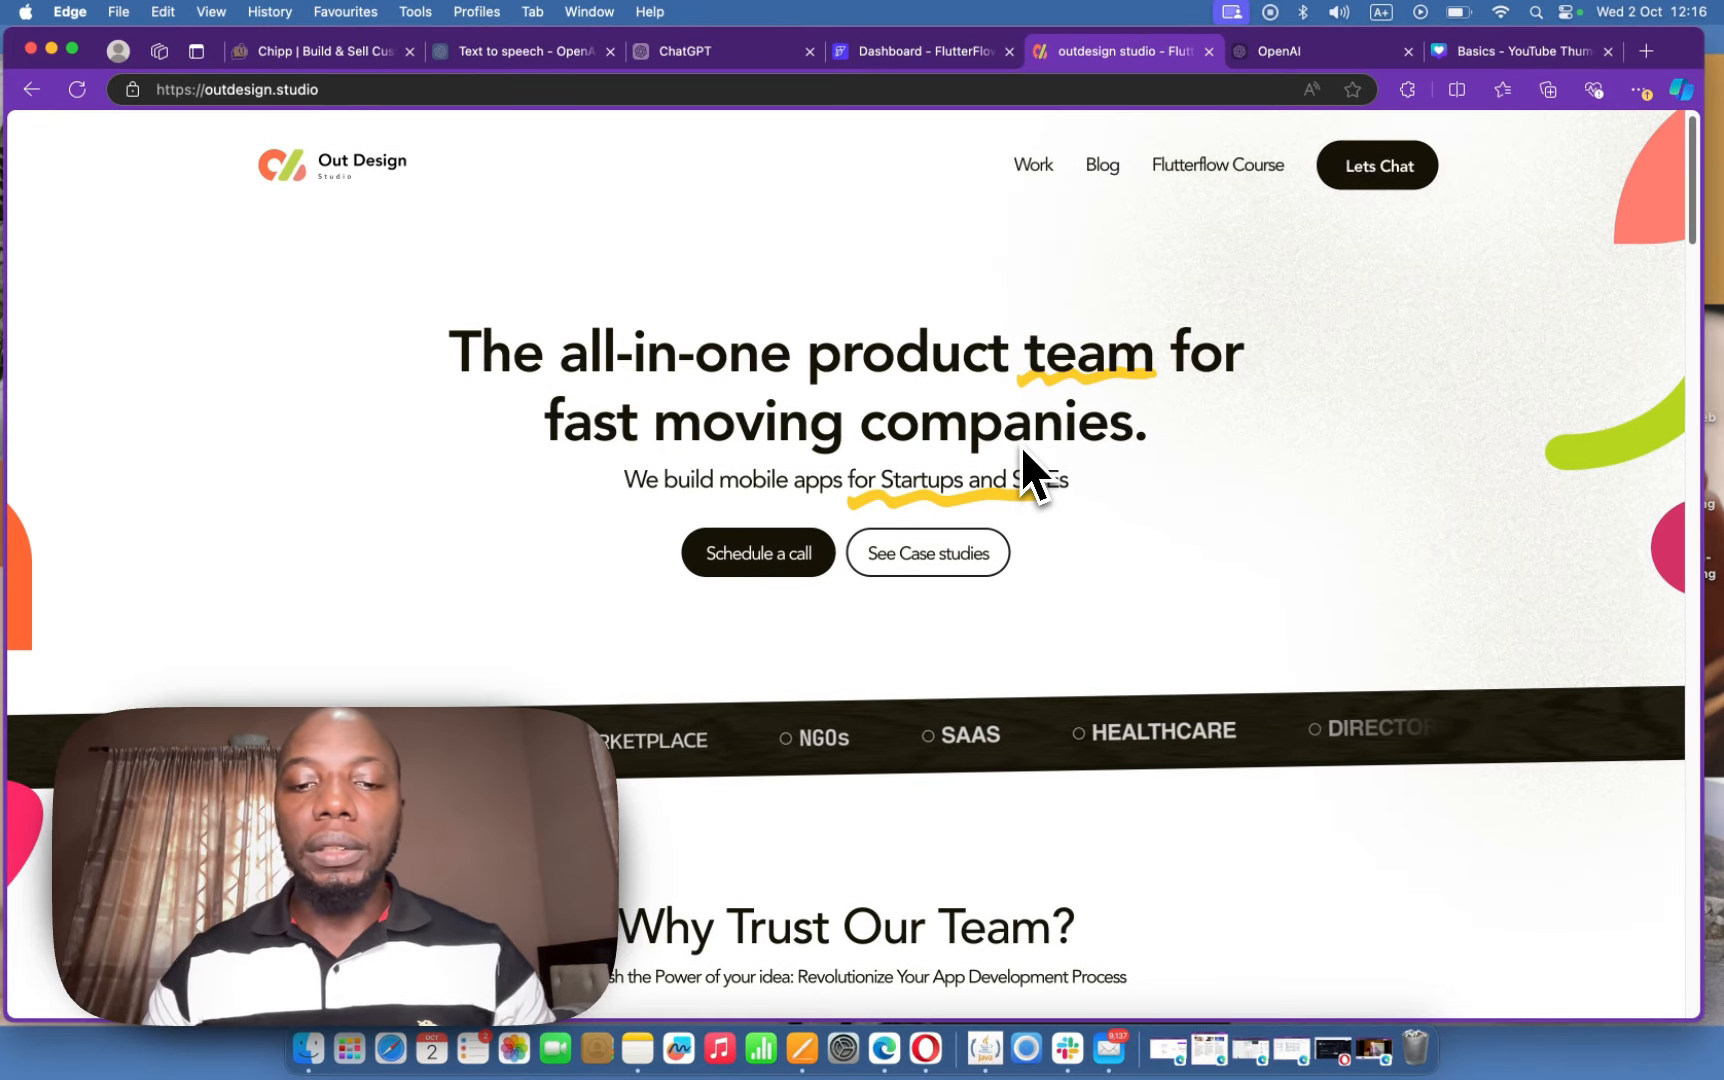
scroll(1014, 450, "down", 10)
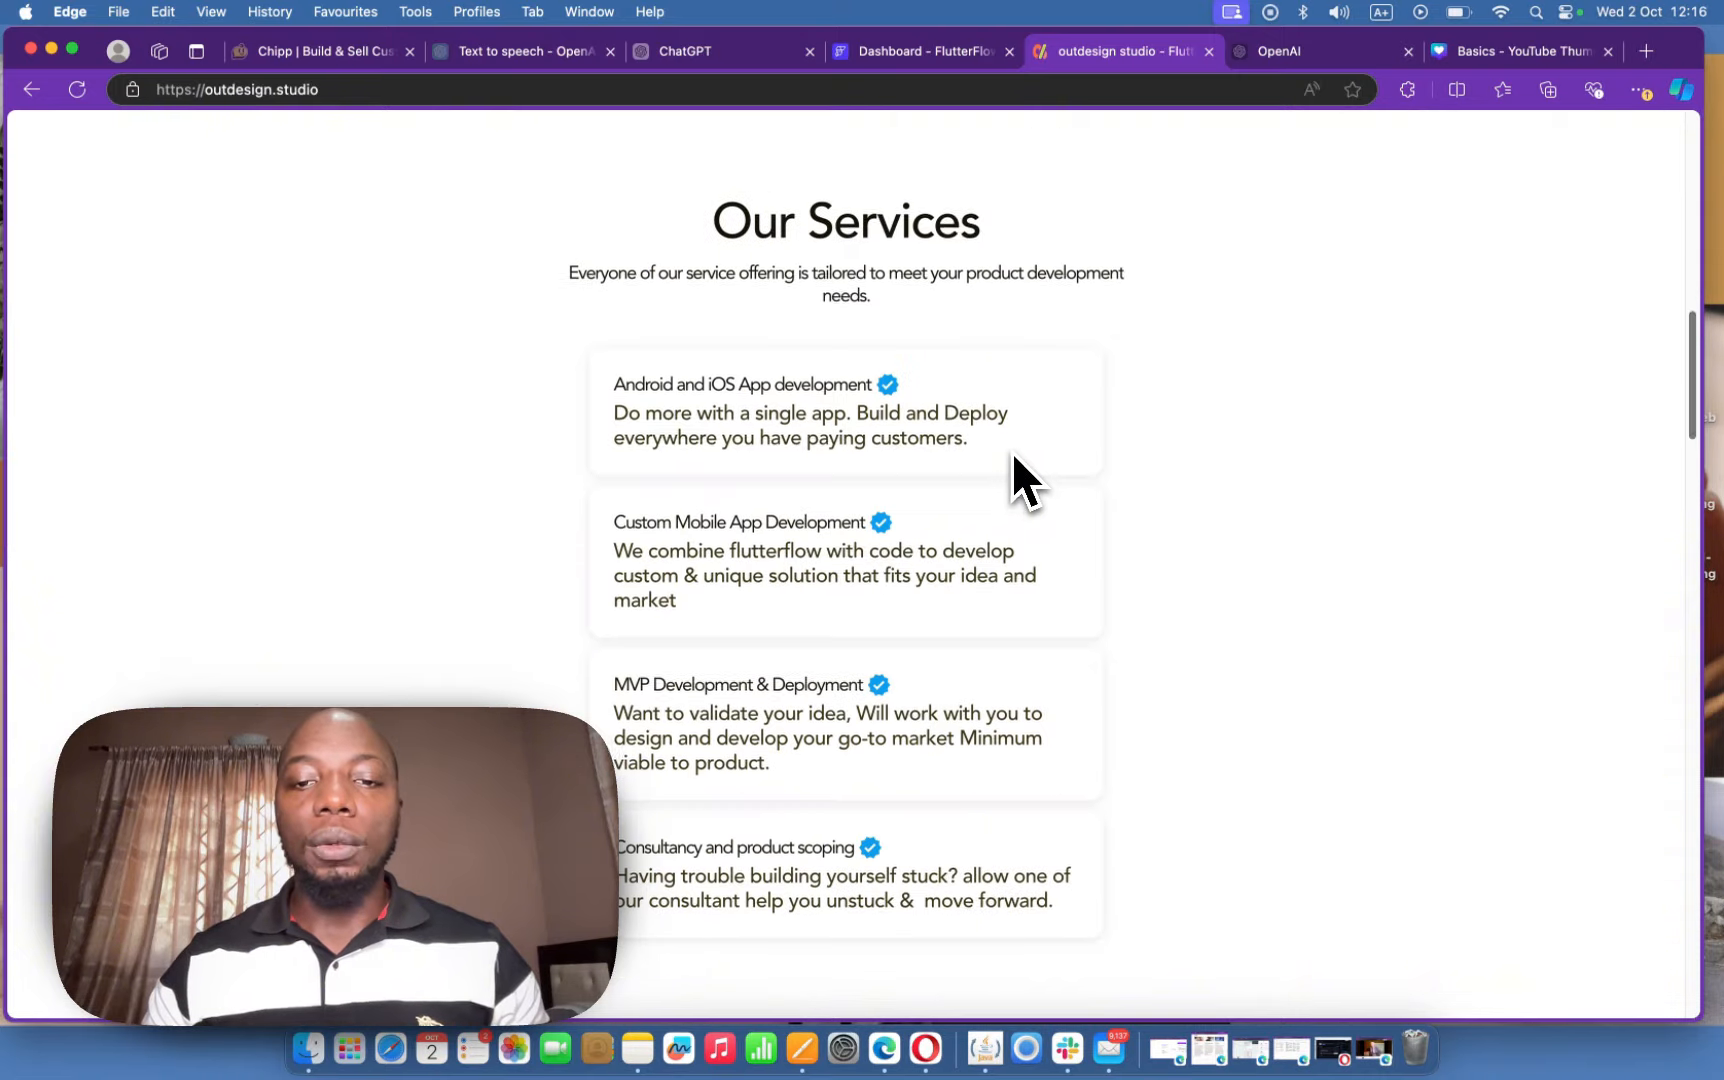
scroll(1012, 451, "up", 10)
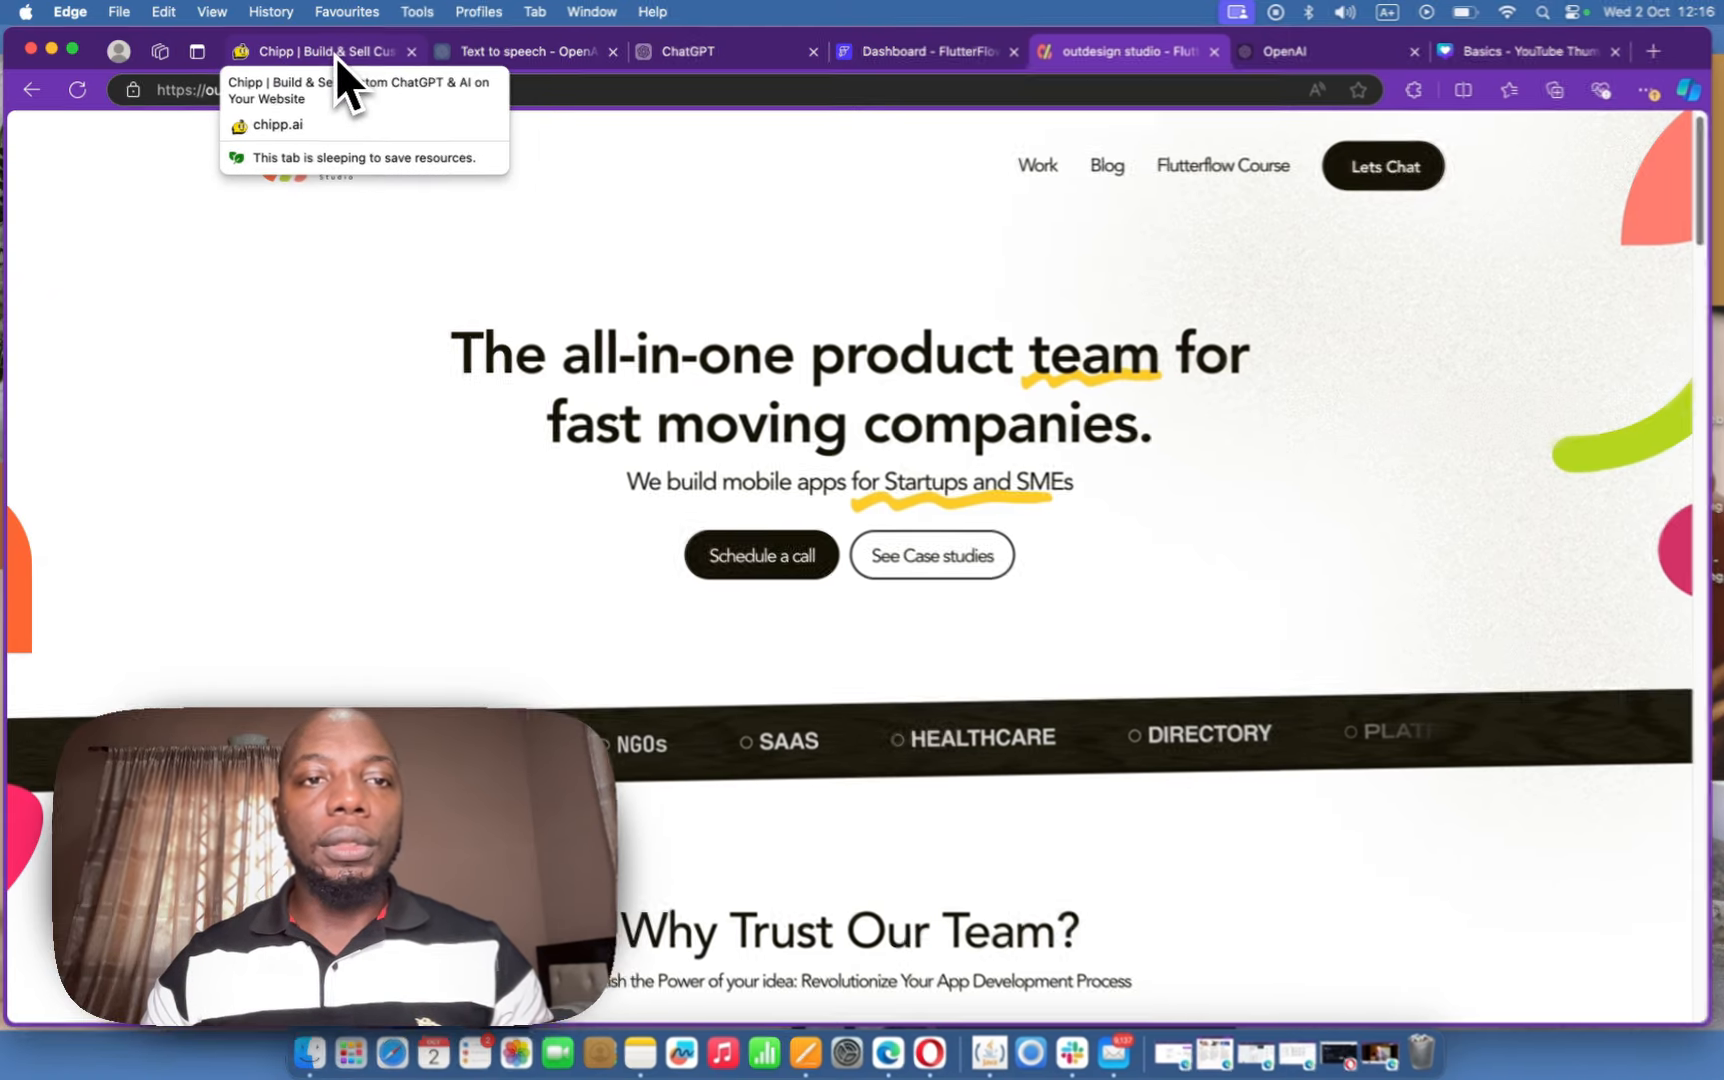
- Switch to the Chipp website and examine its template cards, including the dental insurance, personal brand, HR onboarding and Notion assistants
left_click(335, 55)
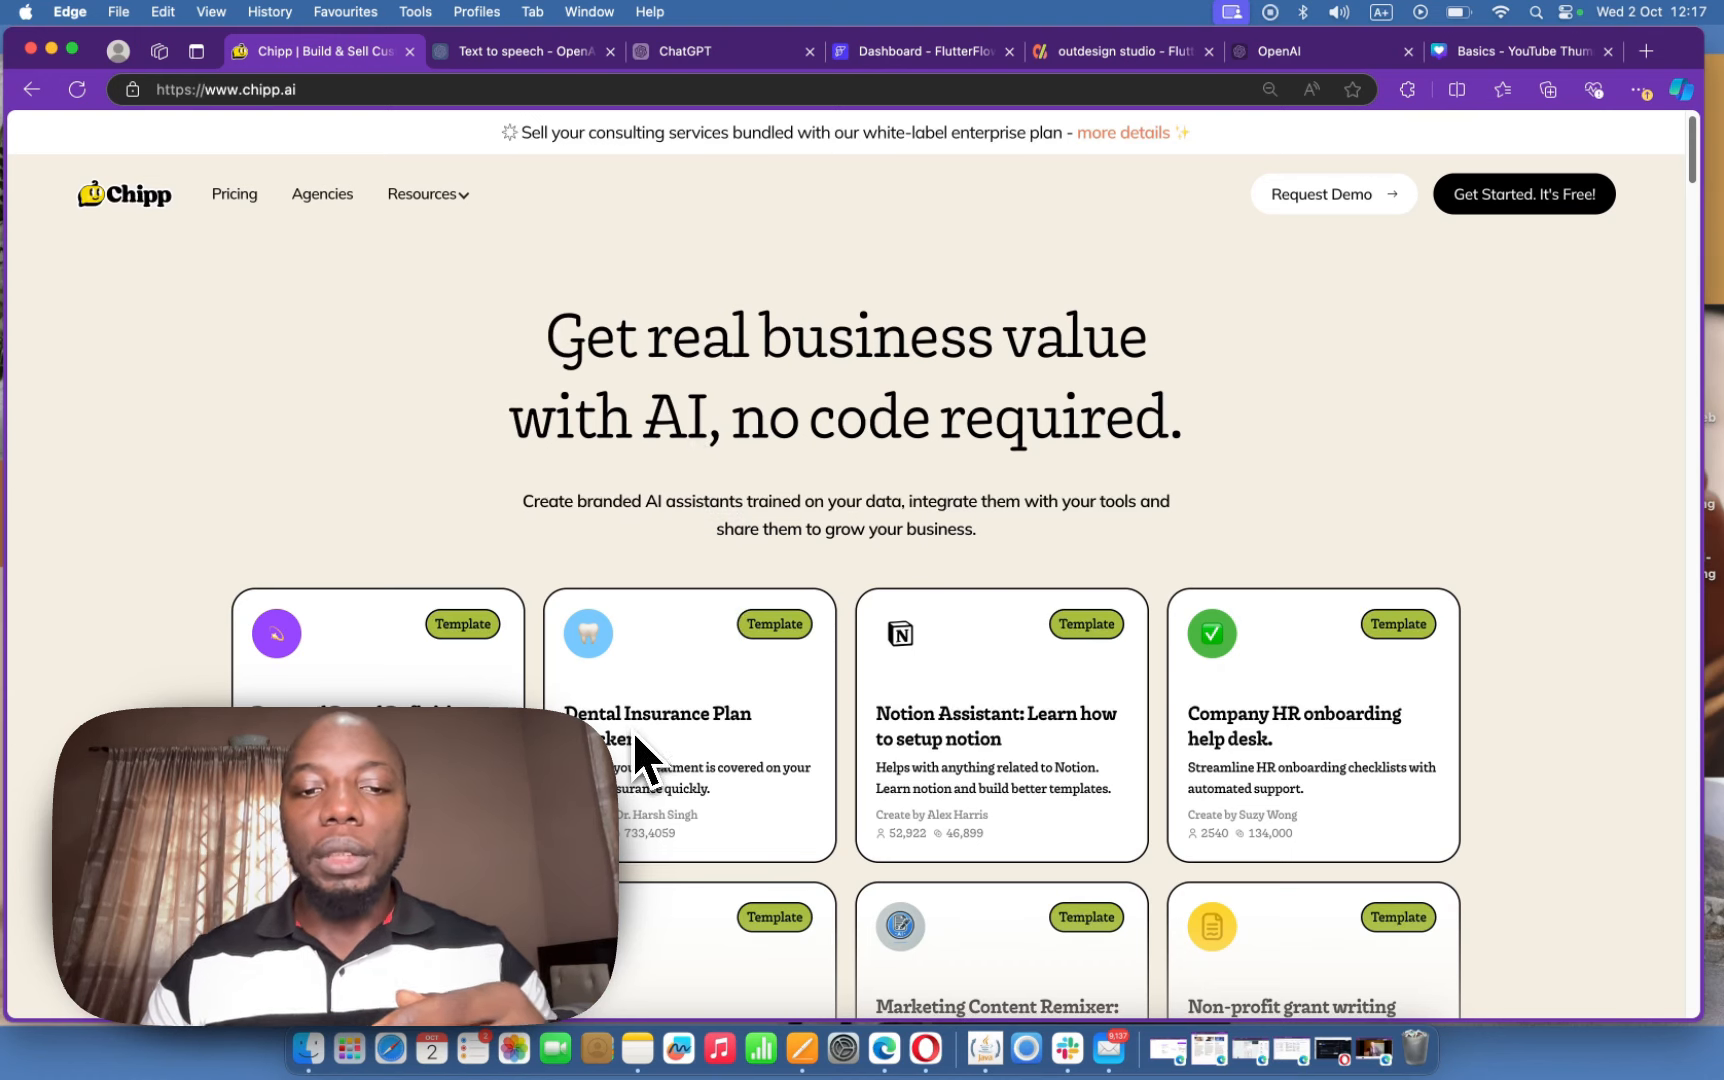
scroll(635, 738, "down", 4)
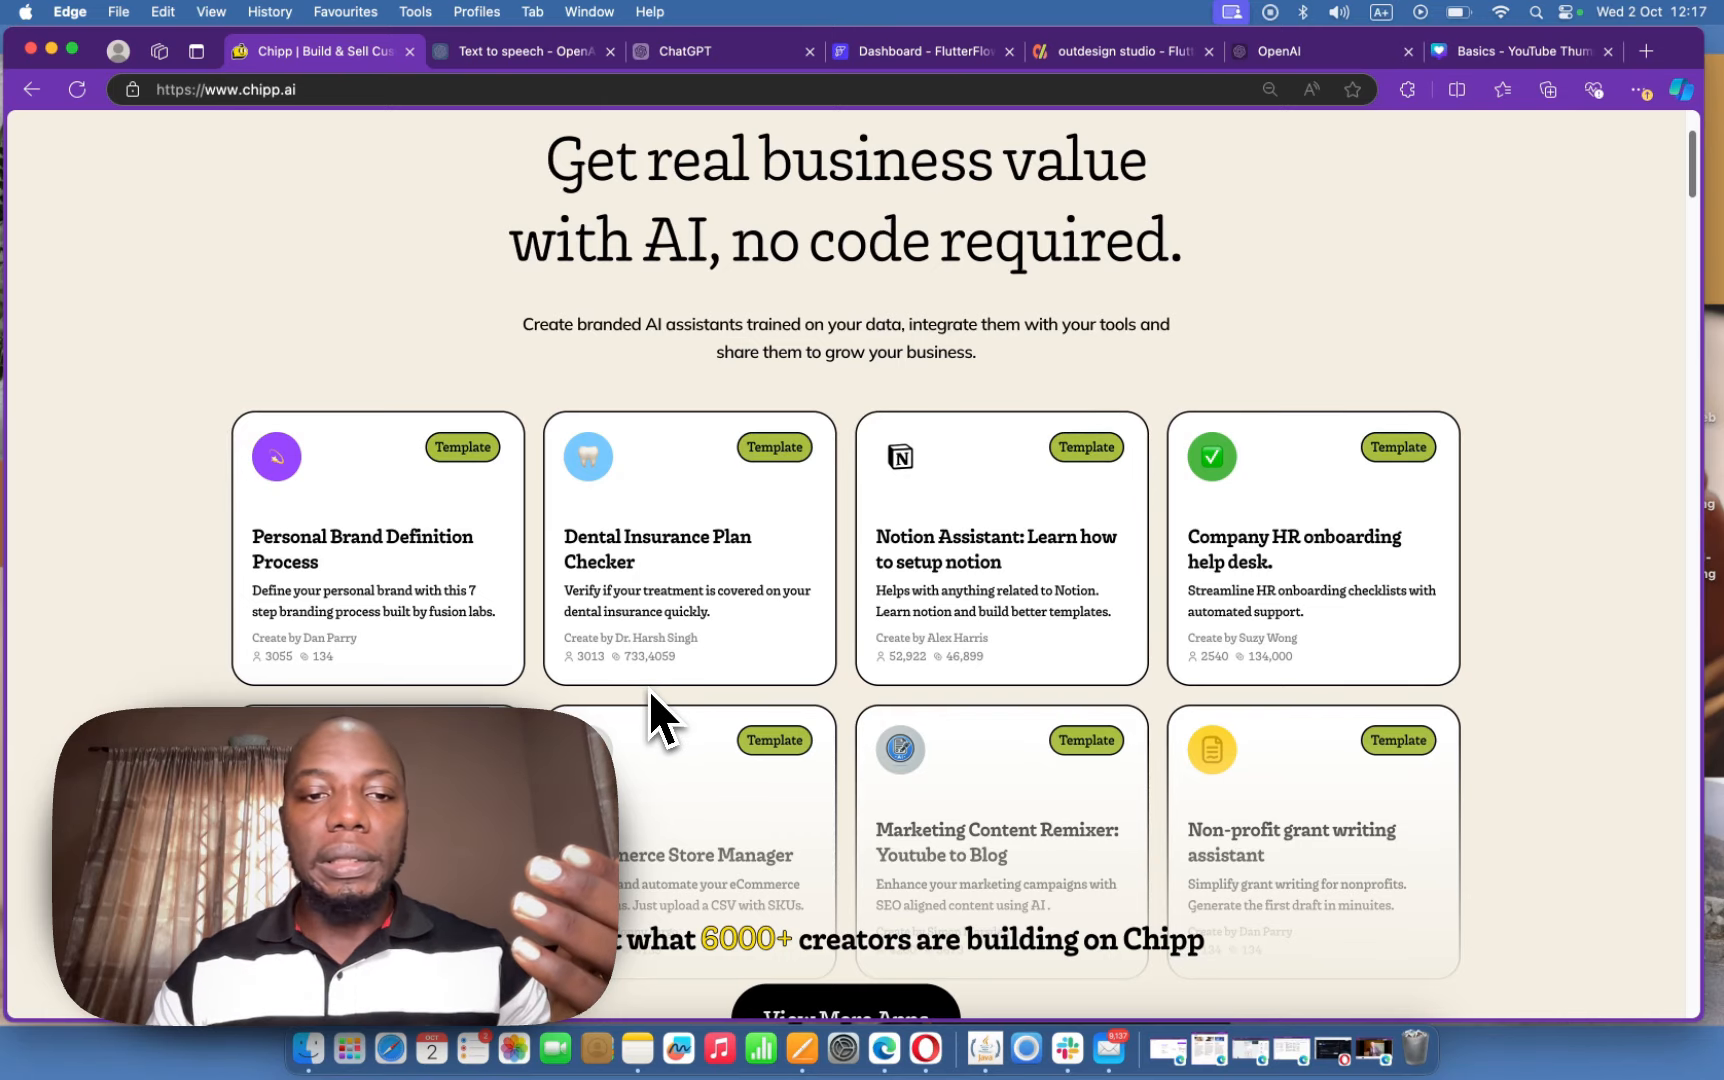
scroll(652, 705, "down", 17)
scroll(654, 714, "up", 16)
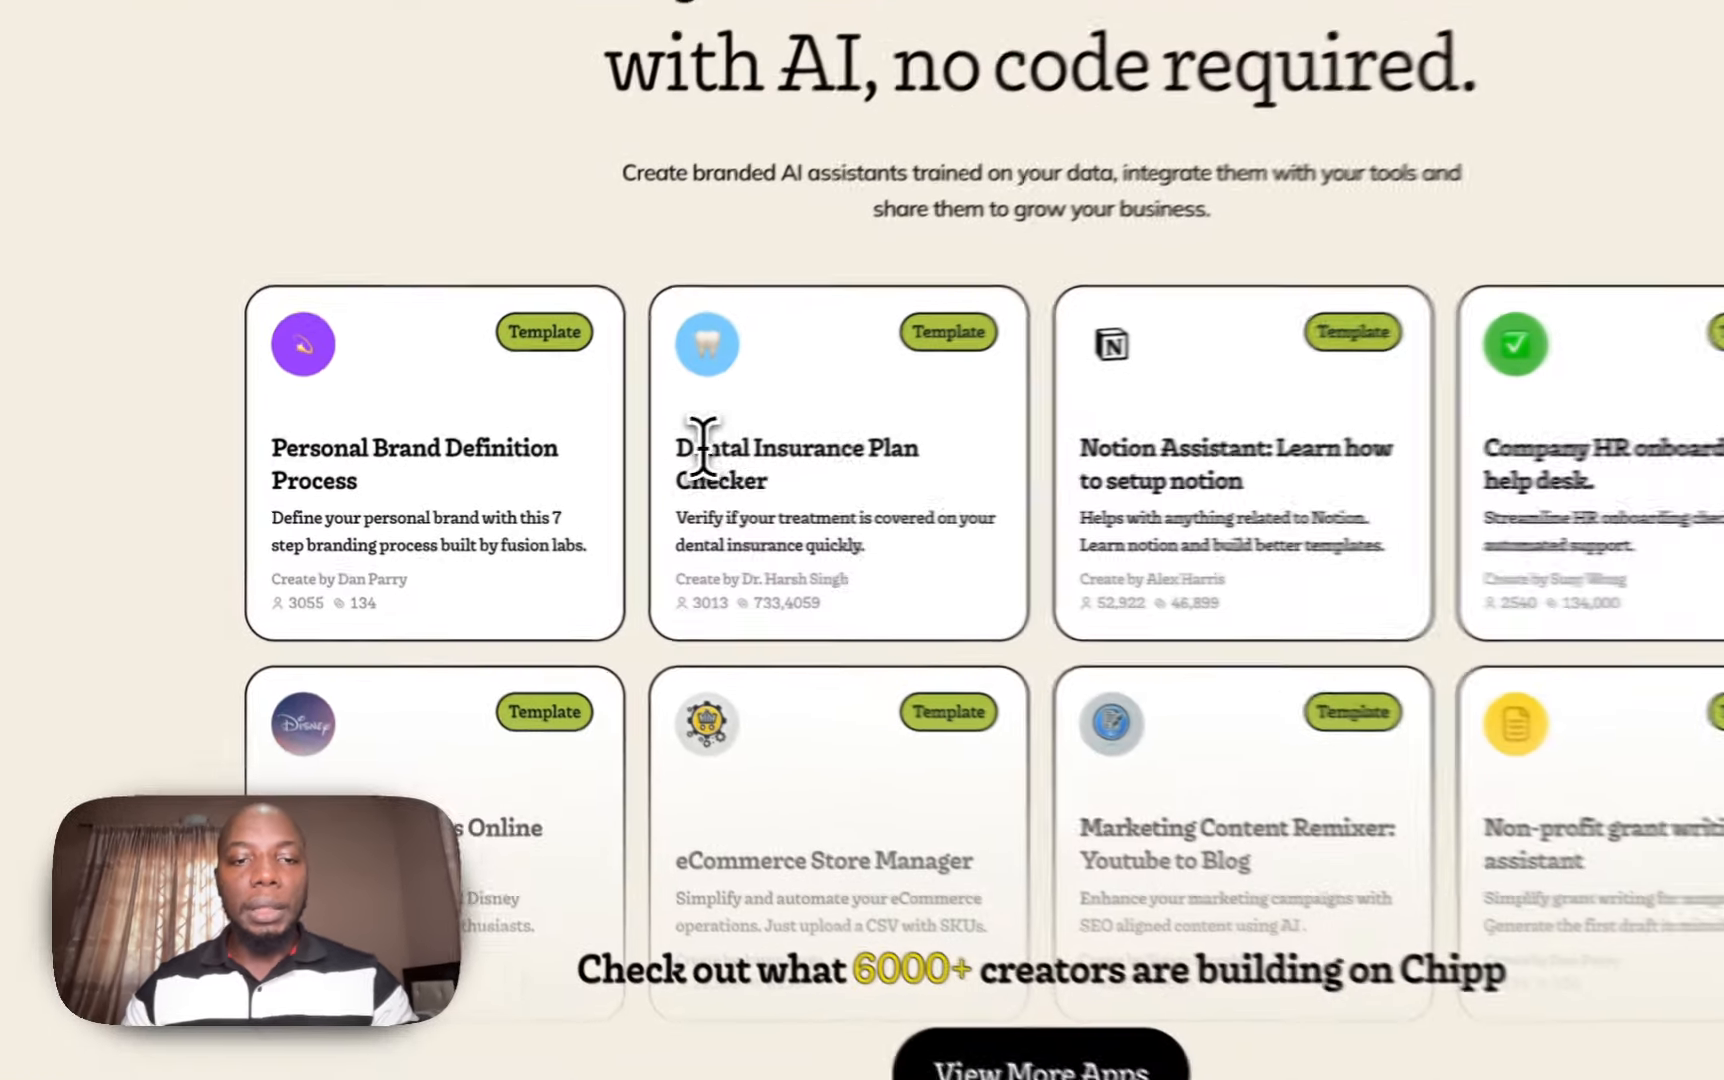
left_click_drag(588, 462, 709, 463)
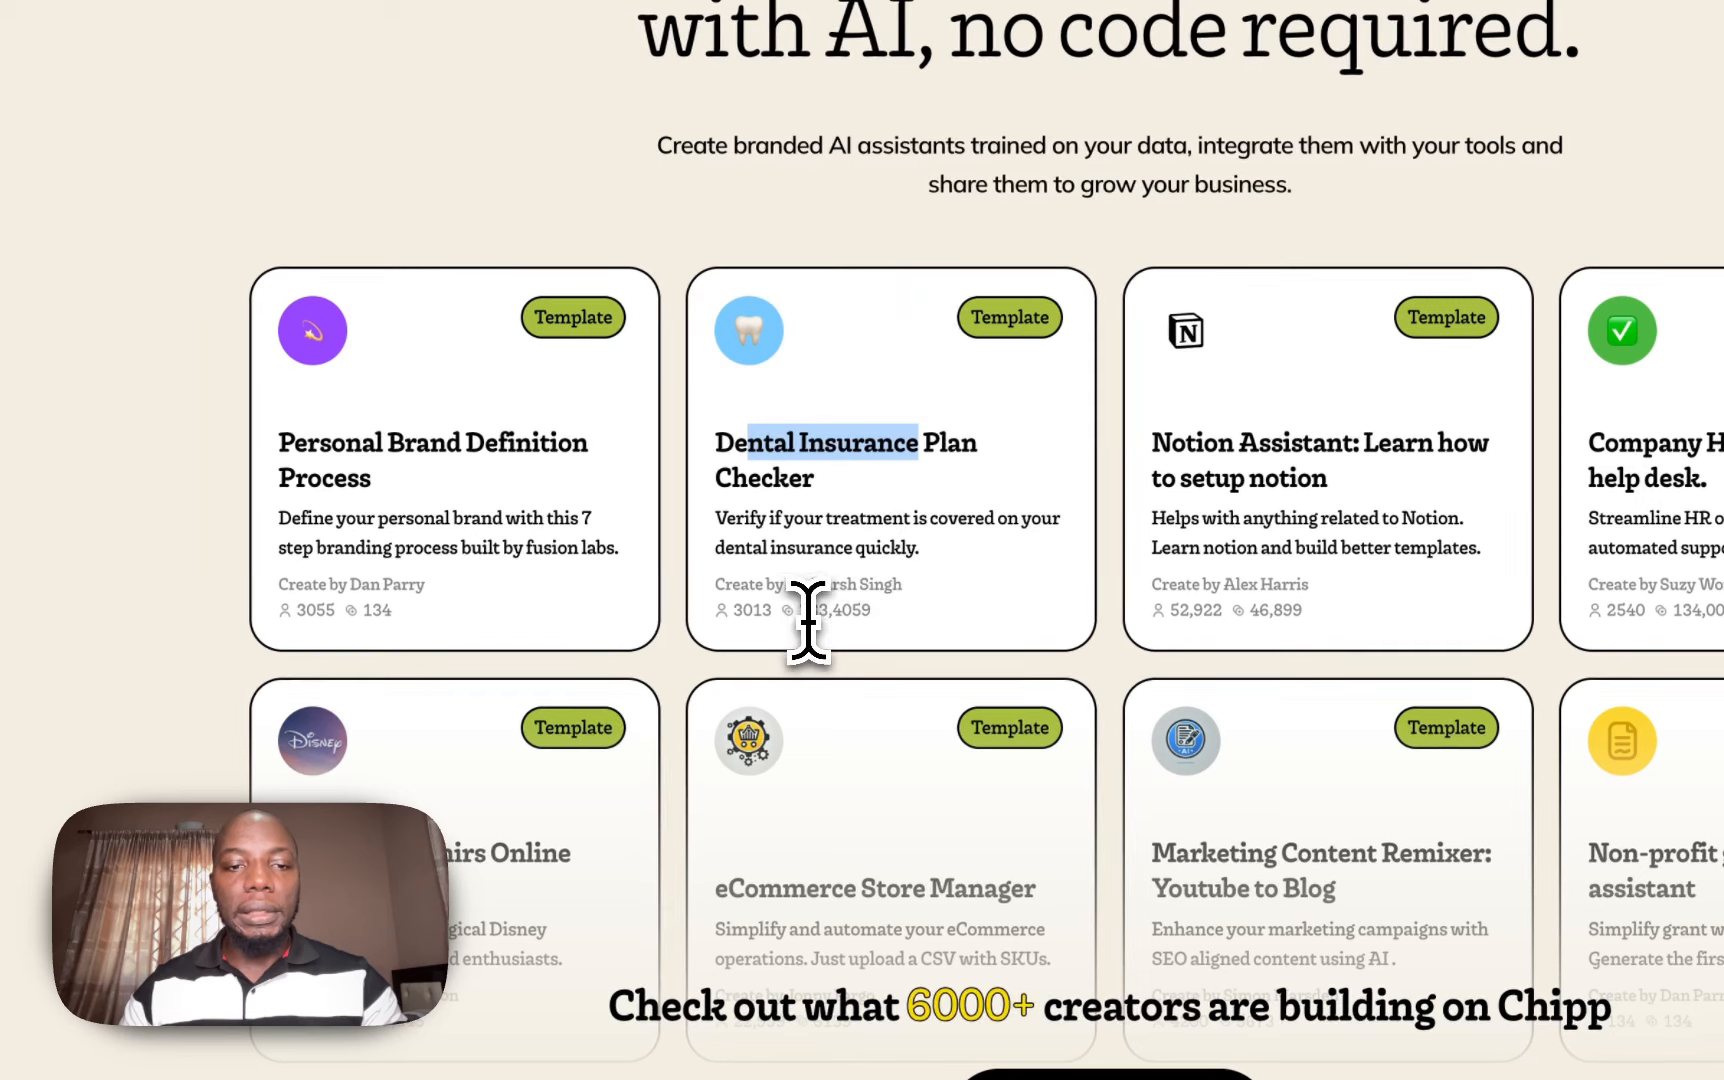
left_click_drag(802, 612, 897, 635)
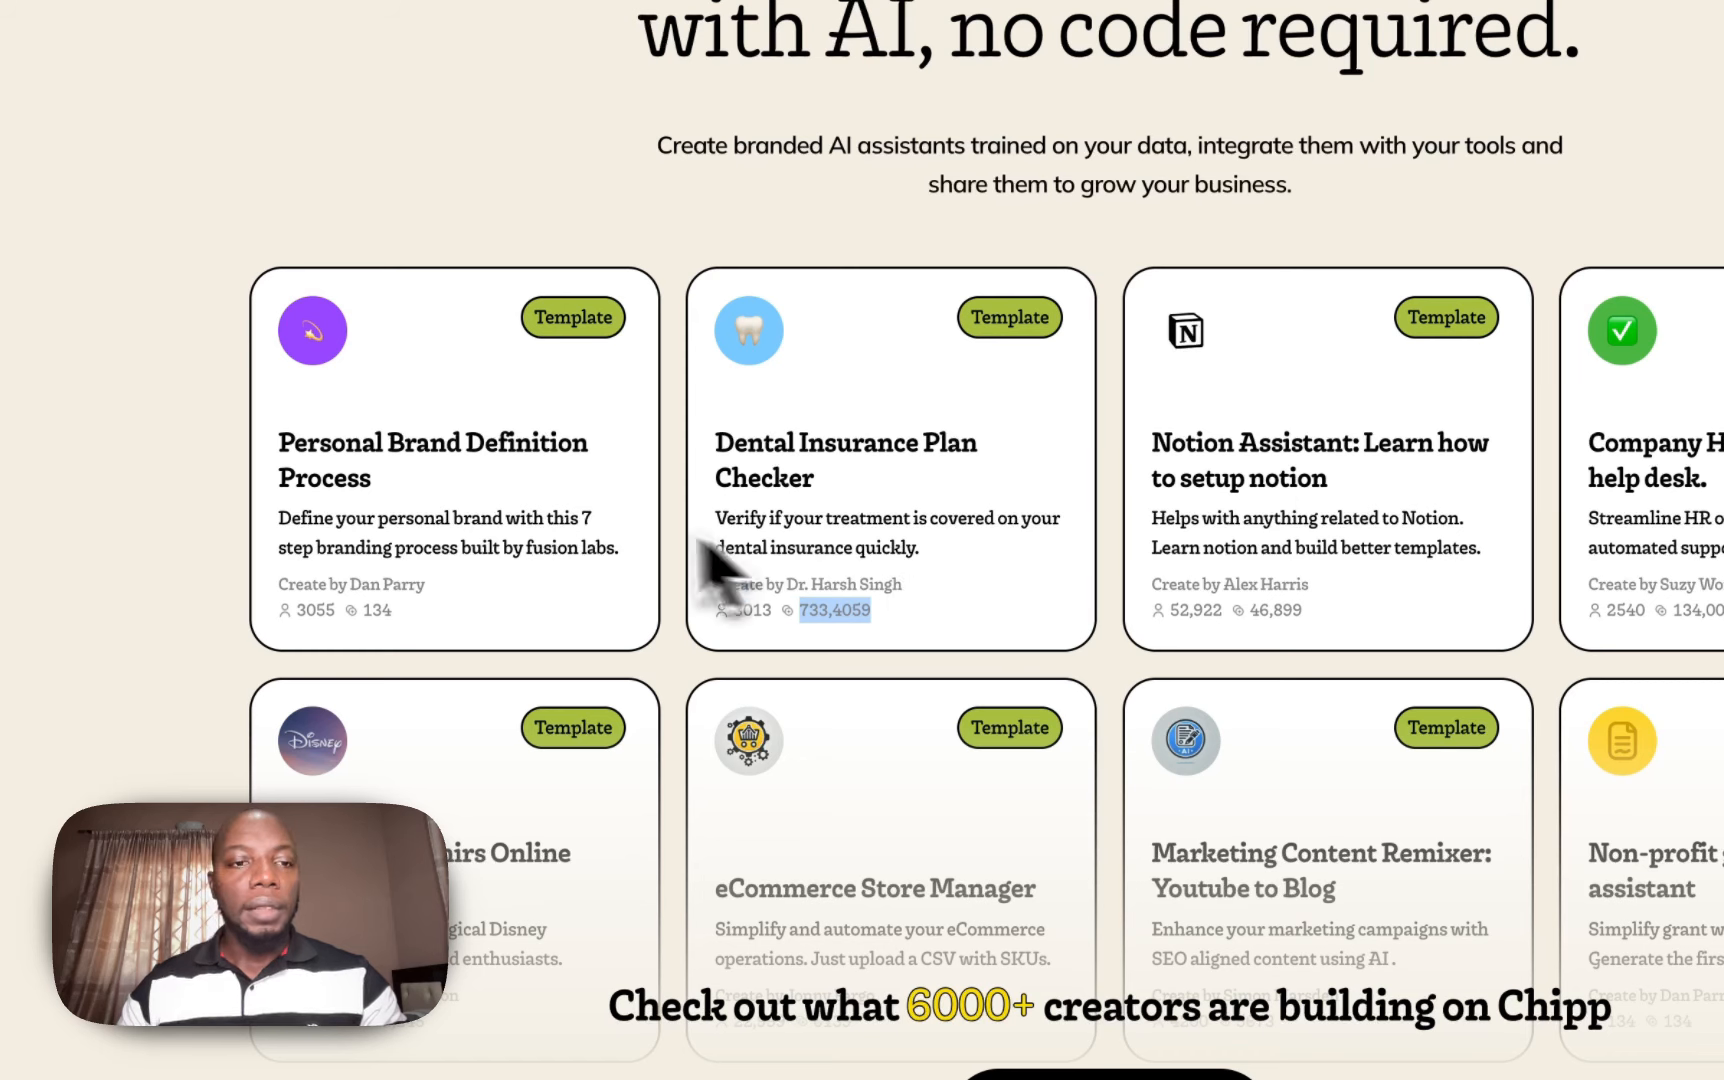
left_click_drag(336, 442, 600, 483)
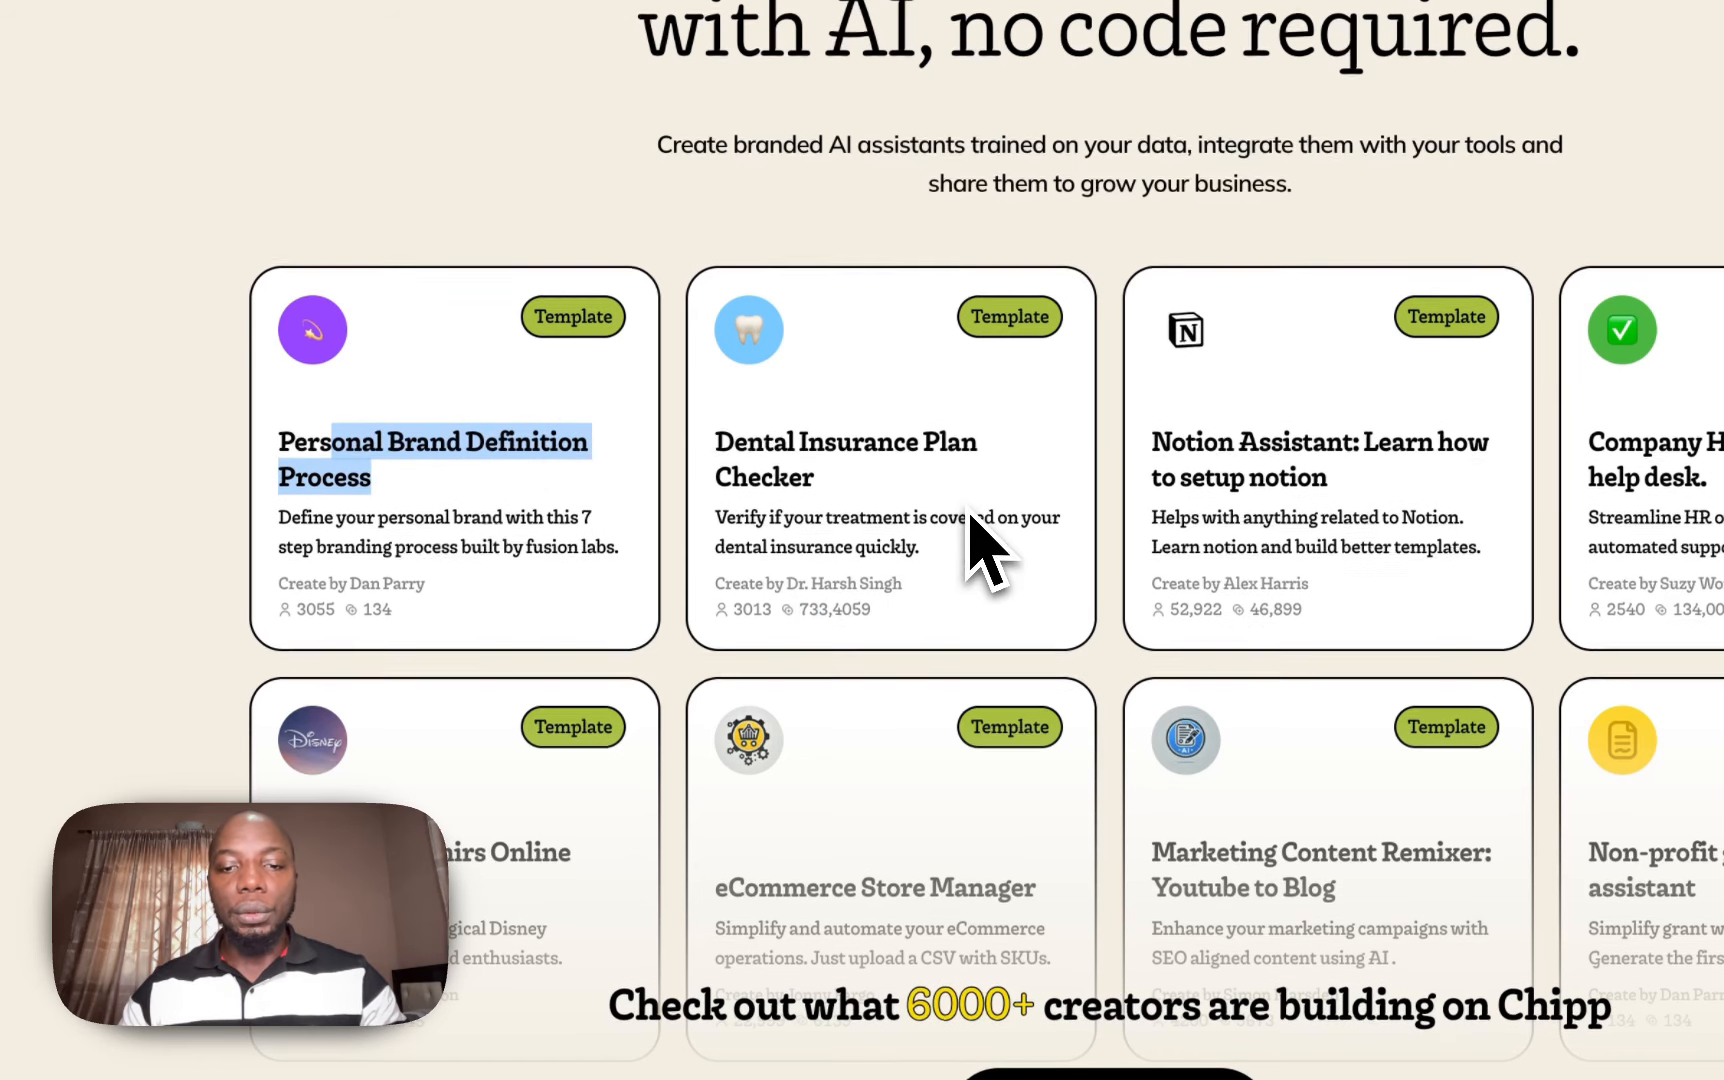
scroll(978, 530, "down", 2)
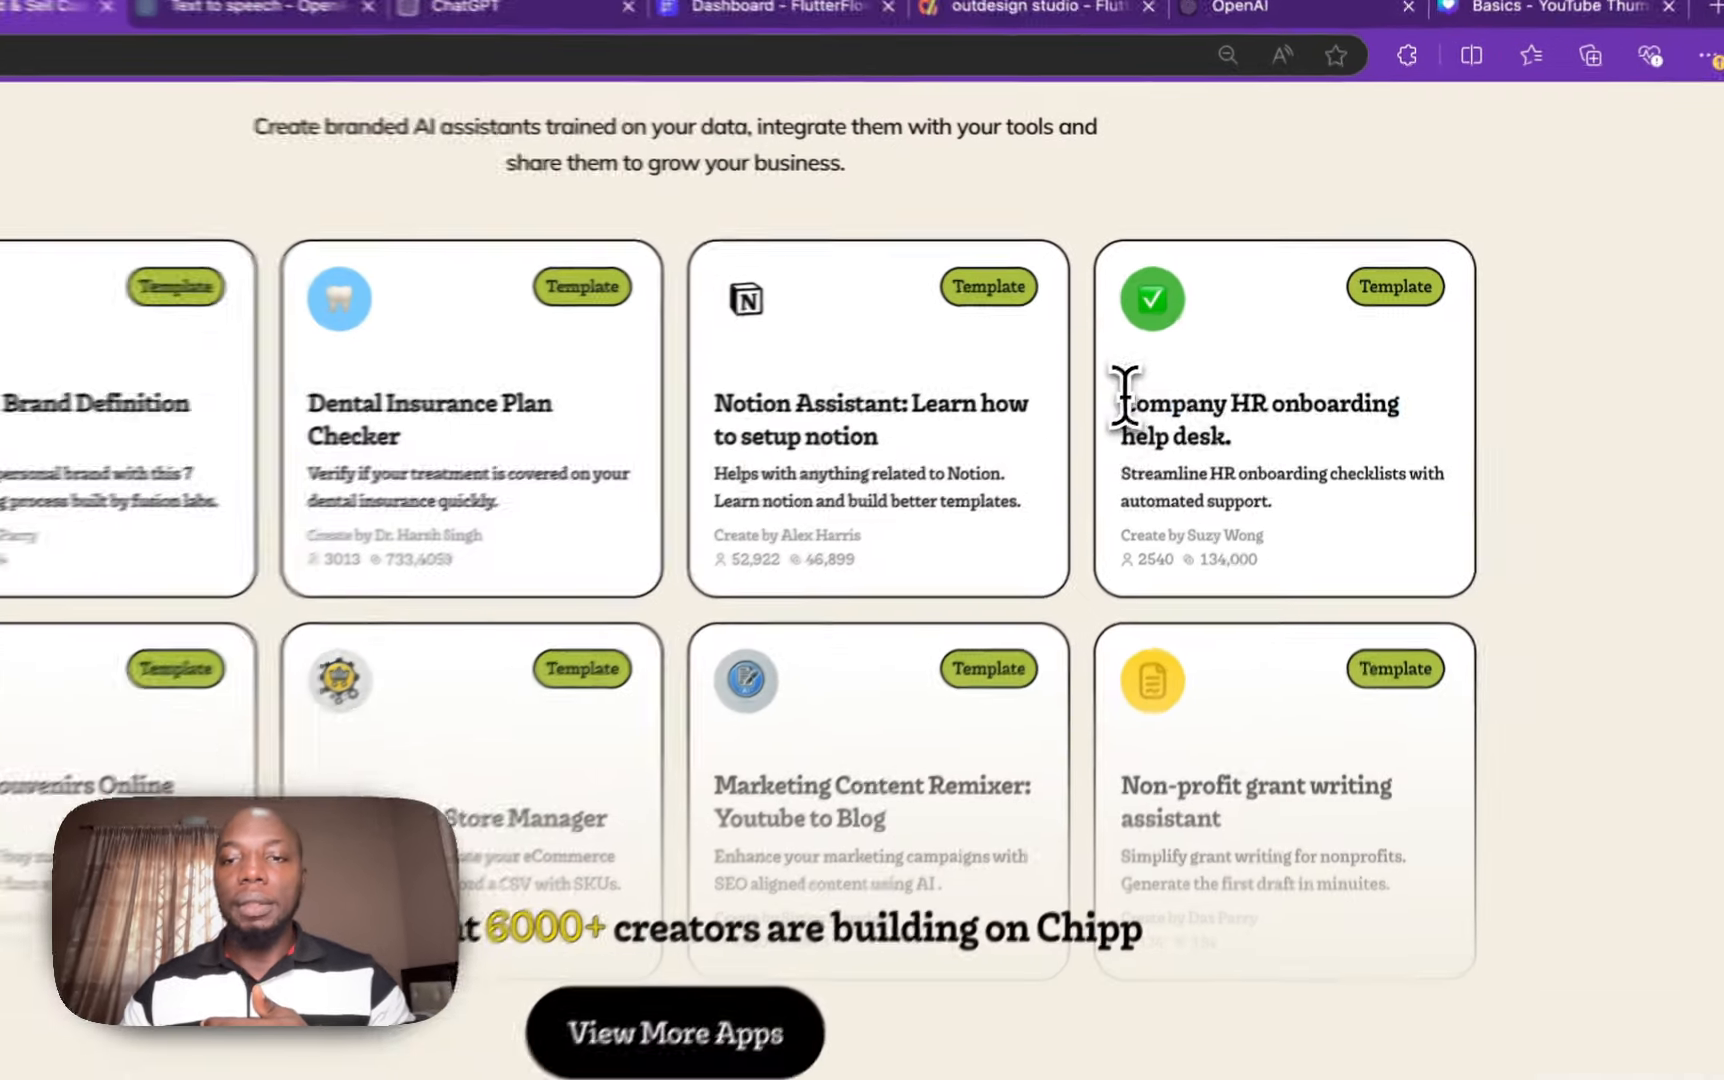
left_click_drag(1190, 357, 1274, 382)
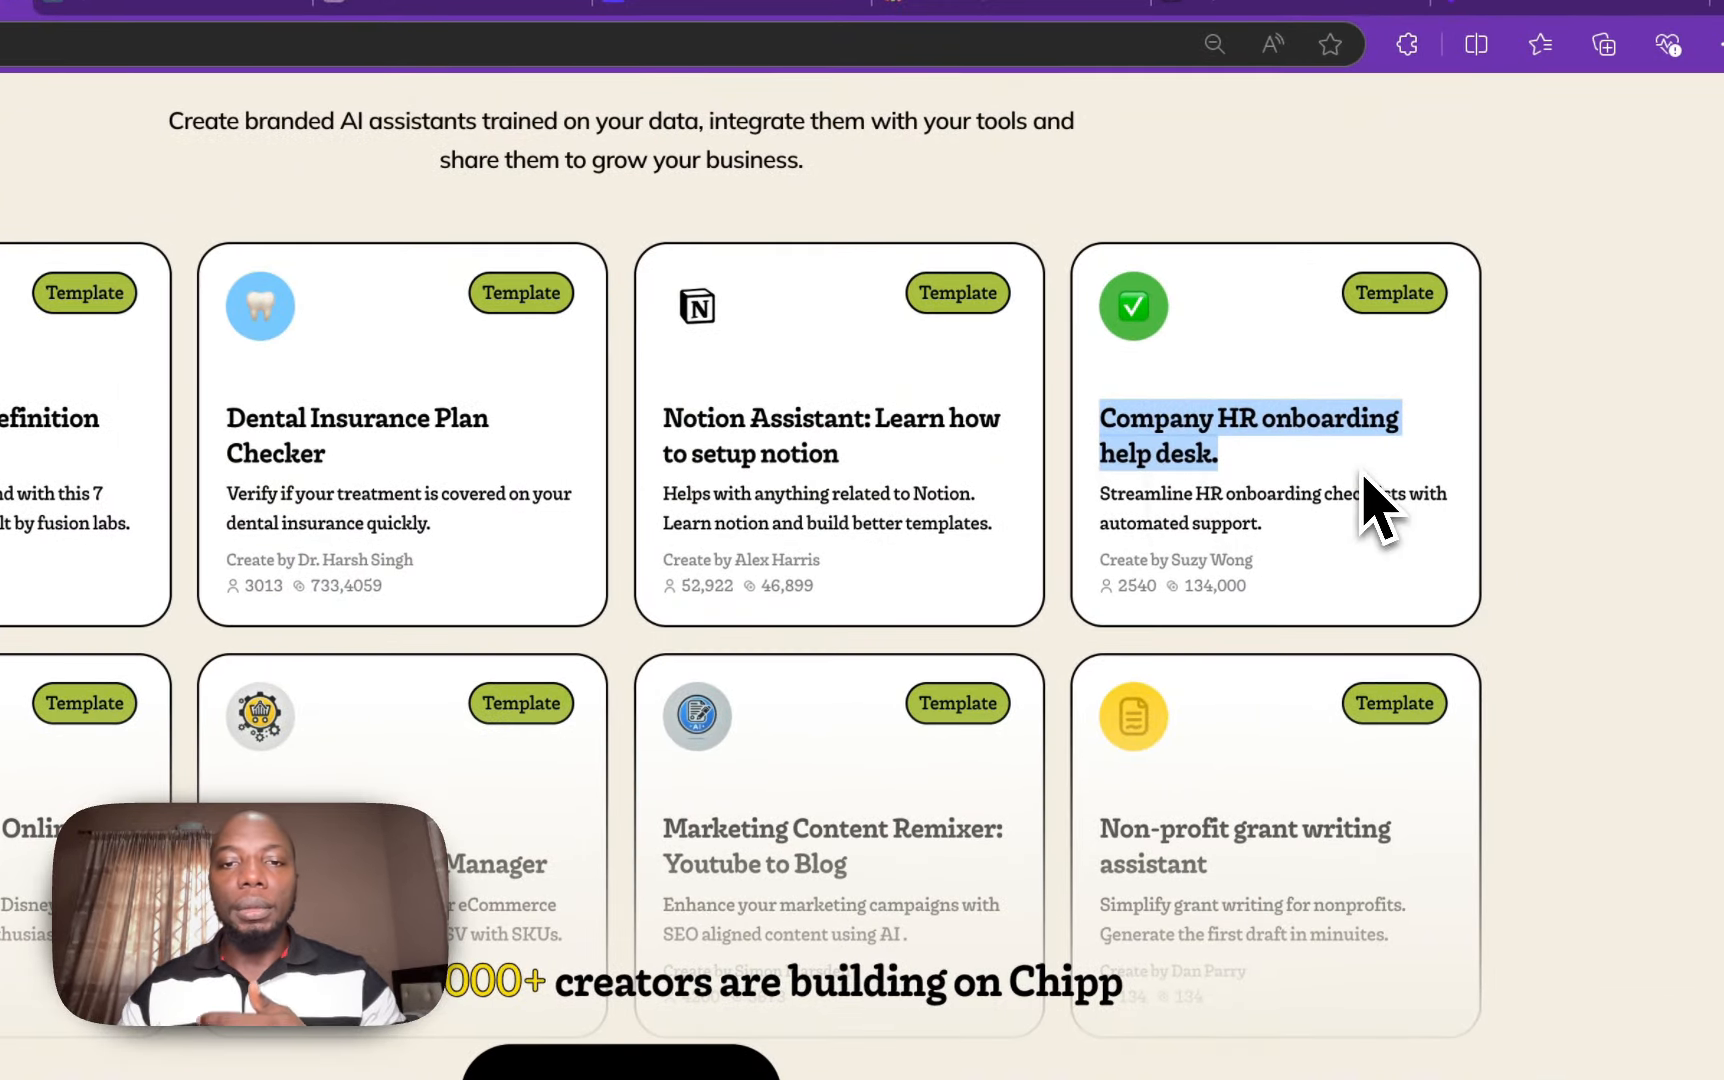
left_click_drag(700, 418, 927, 458)
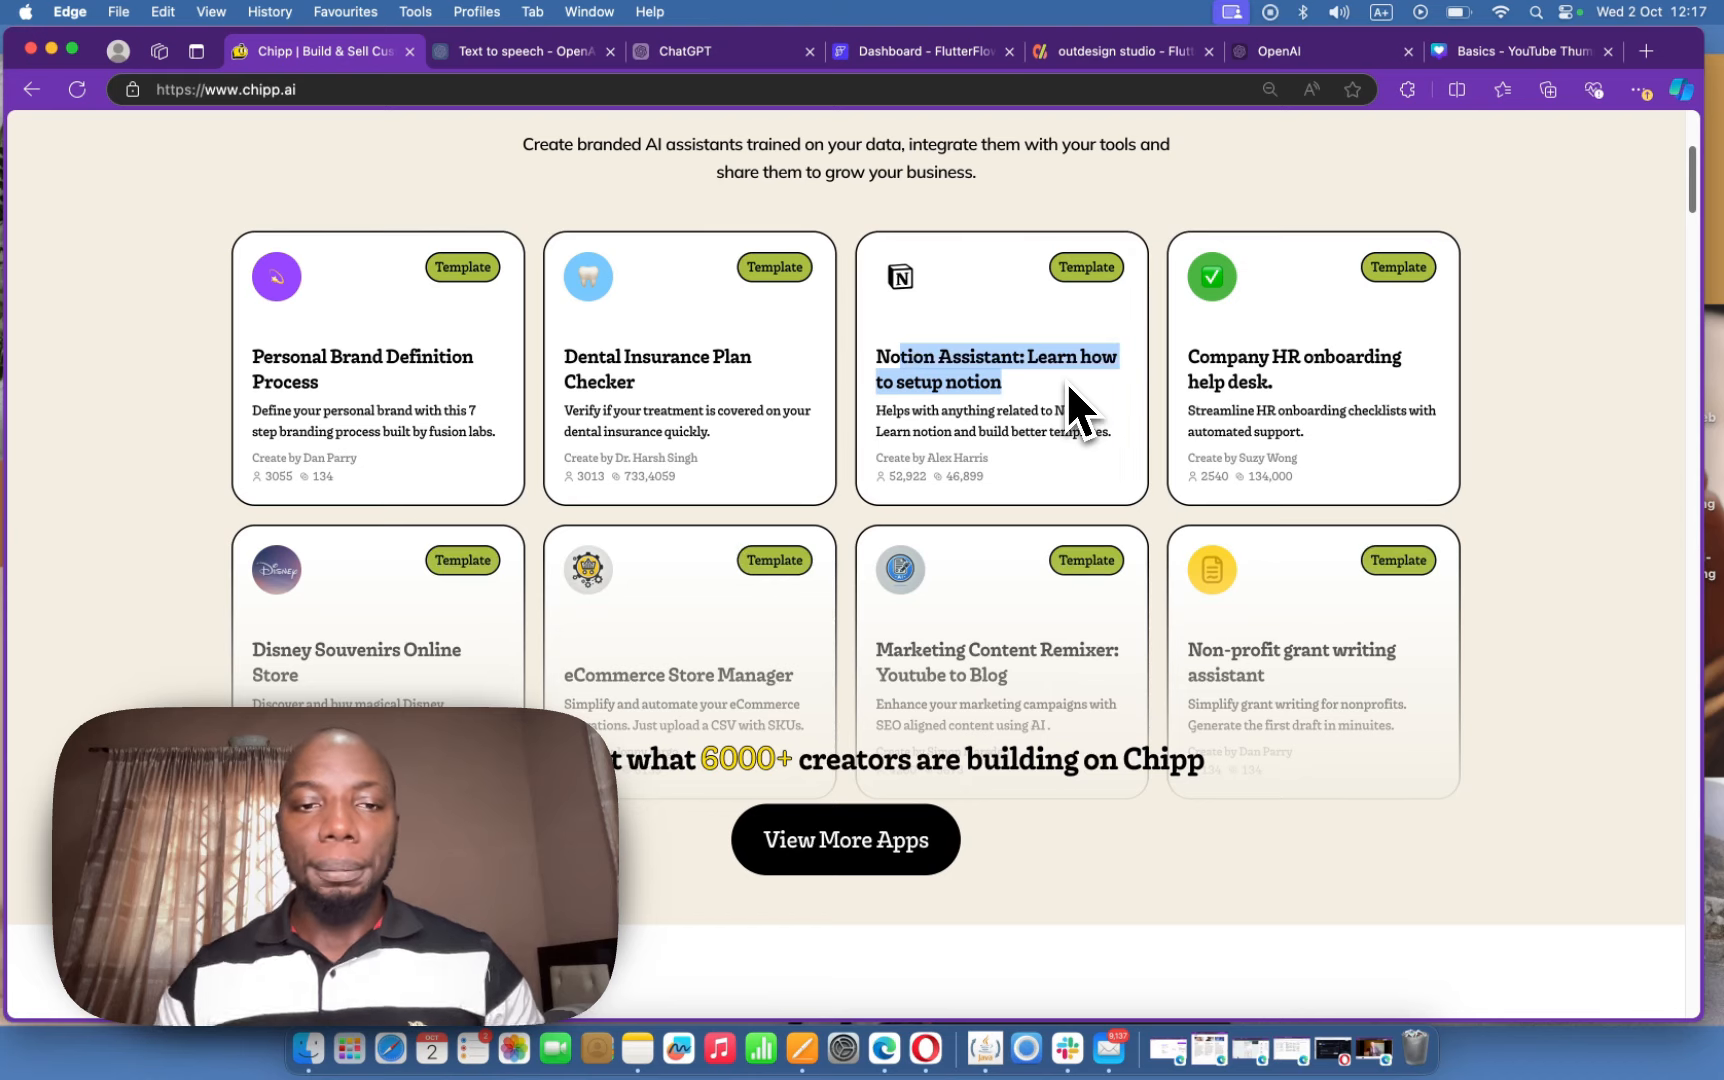
left_click(1000, 660)
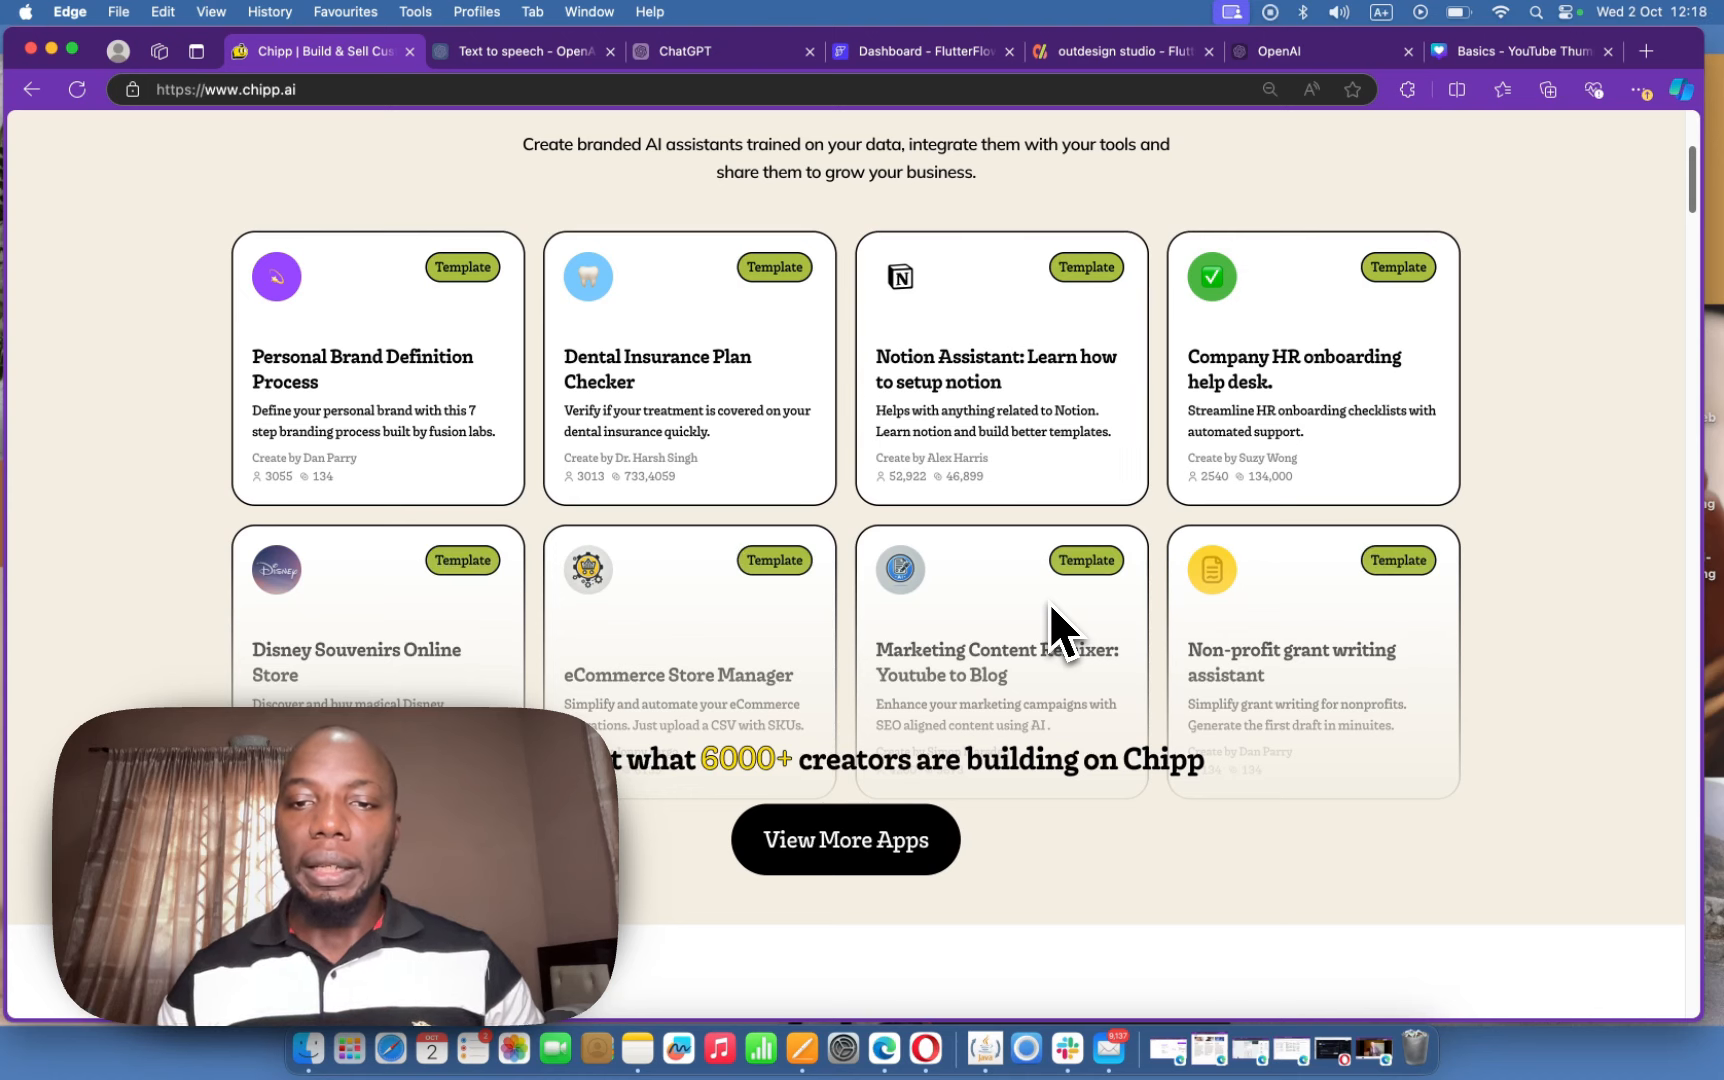
scroll(1044, 601, "up", 5)
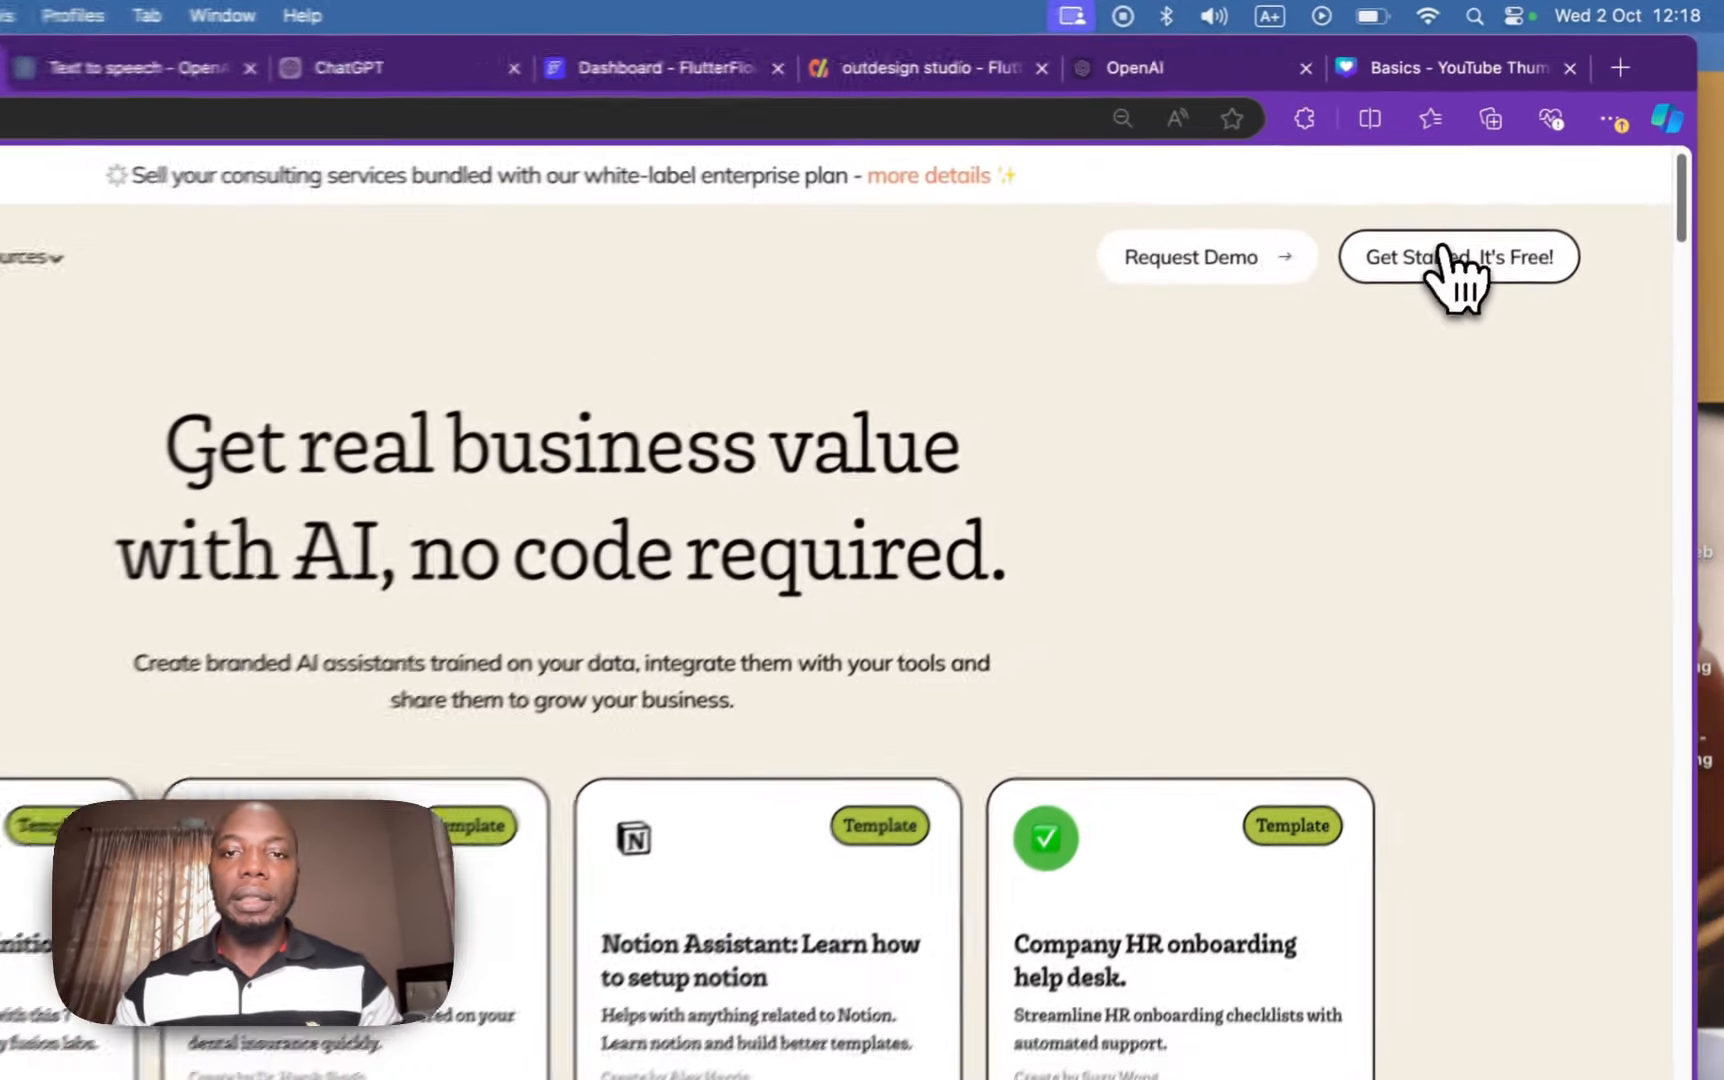
- Get started in Chipp by creating a new Chipp chat and opening the new application for building
left_click(1466, 206)
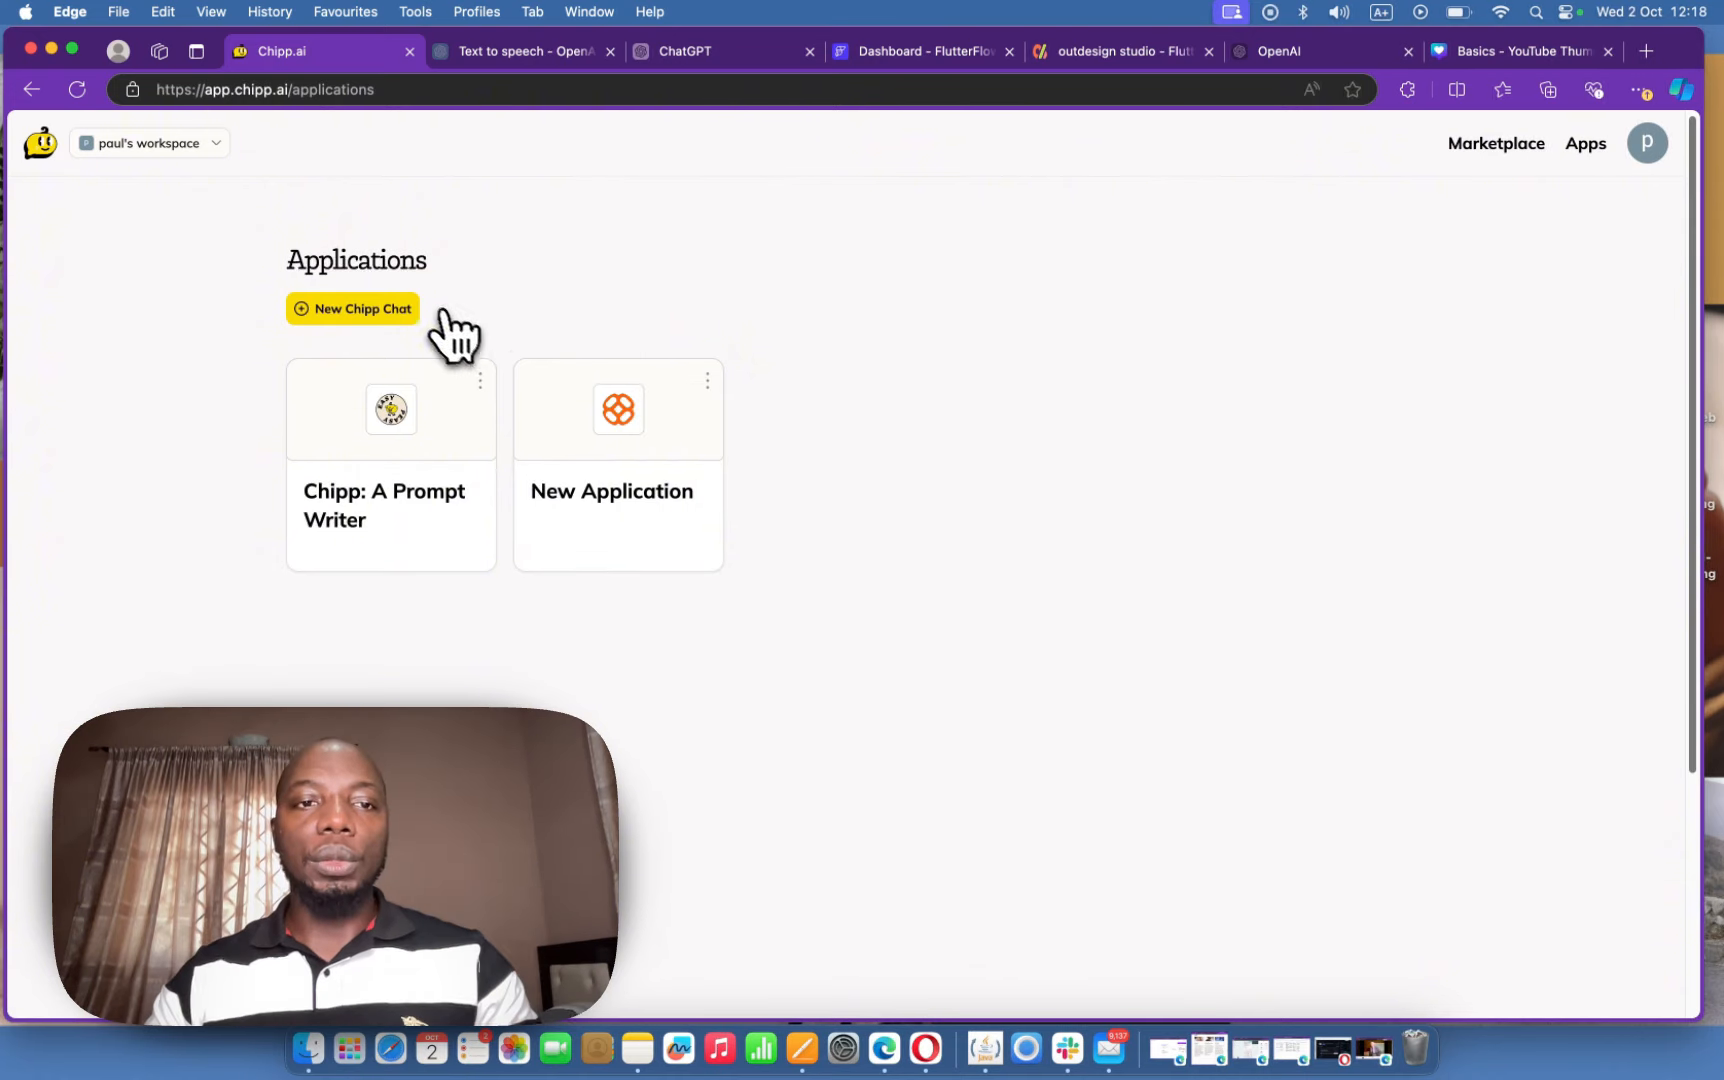
left_click(396, 316)
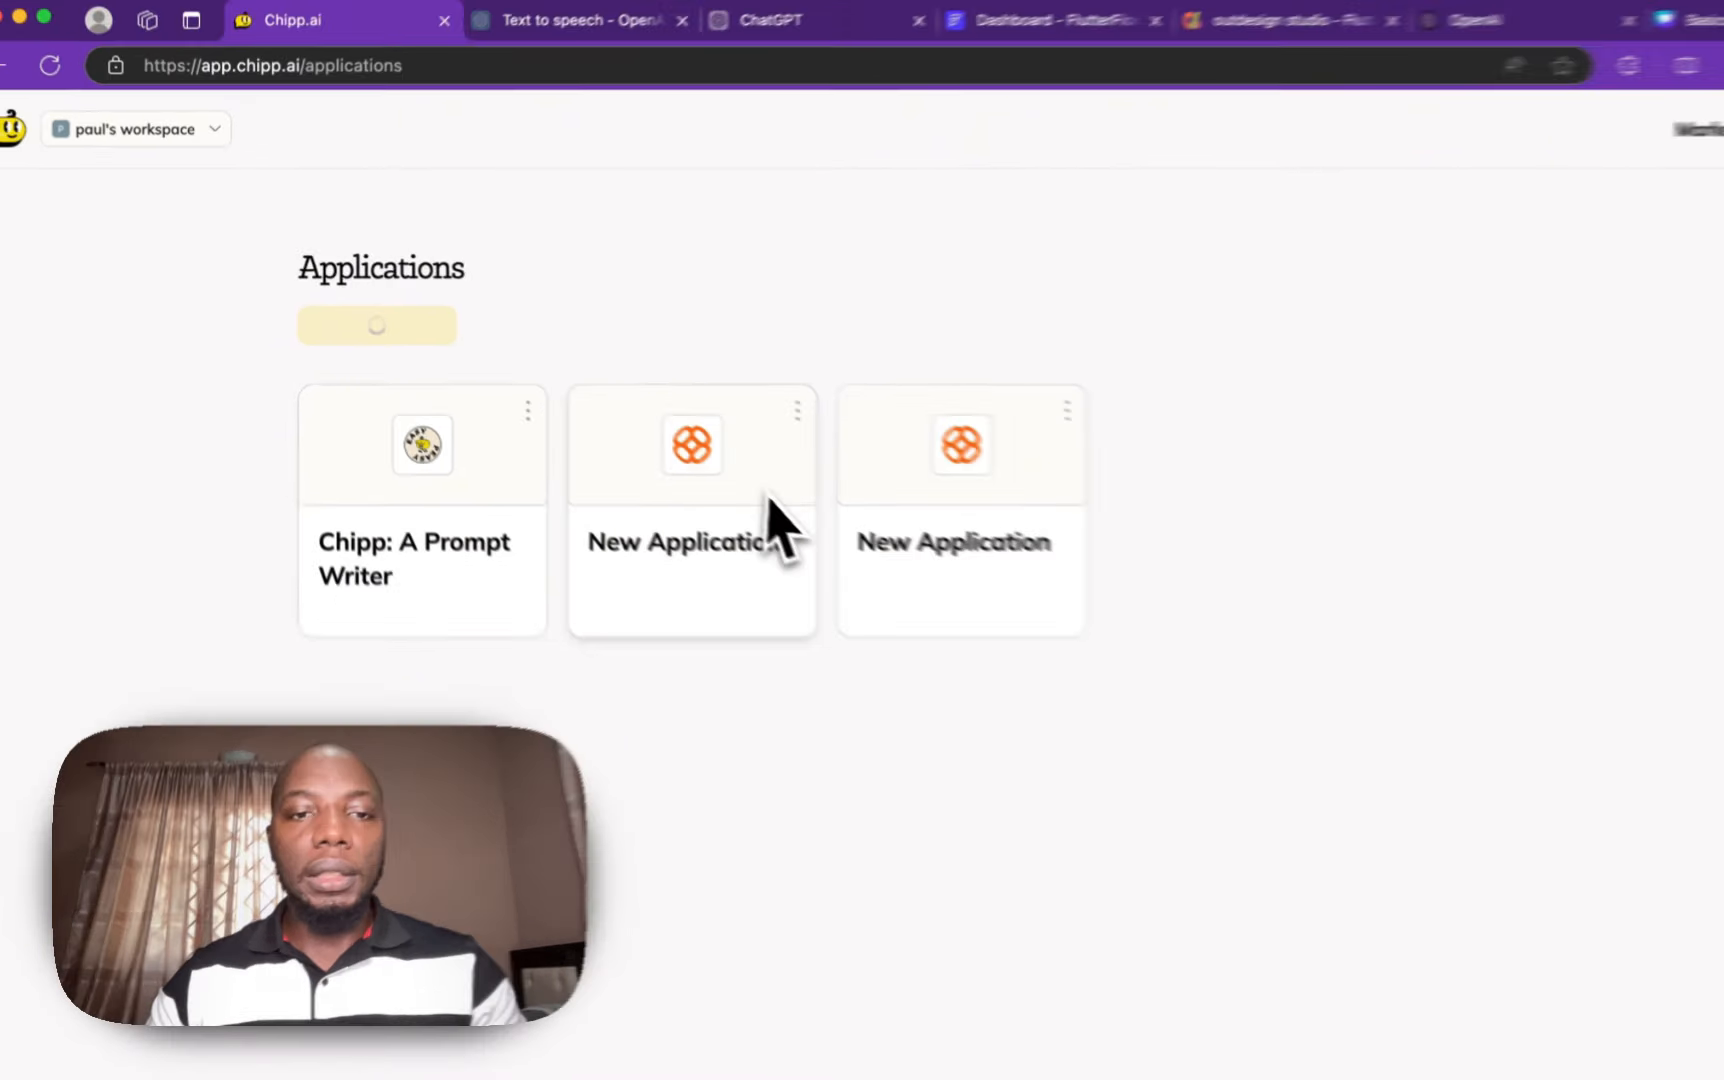
left_click(775, 520)
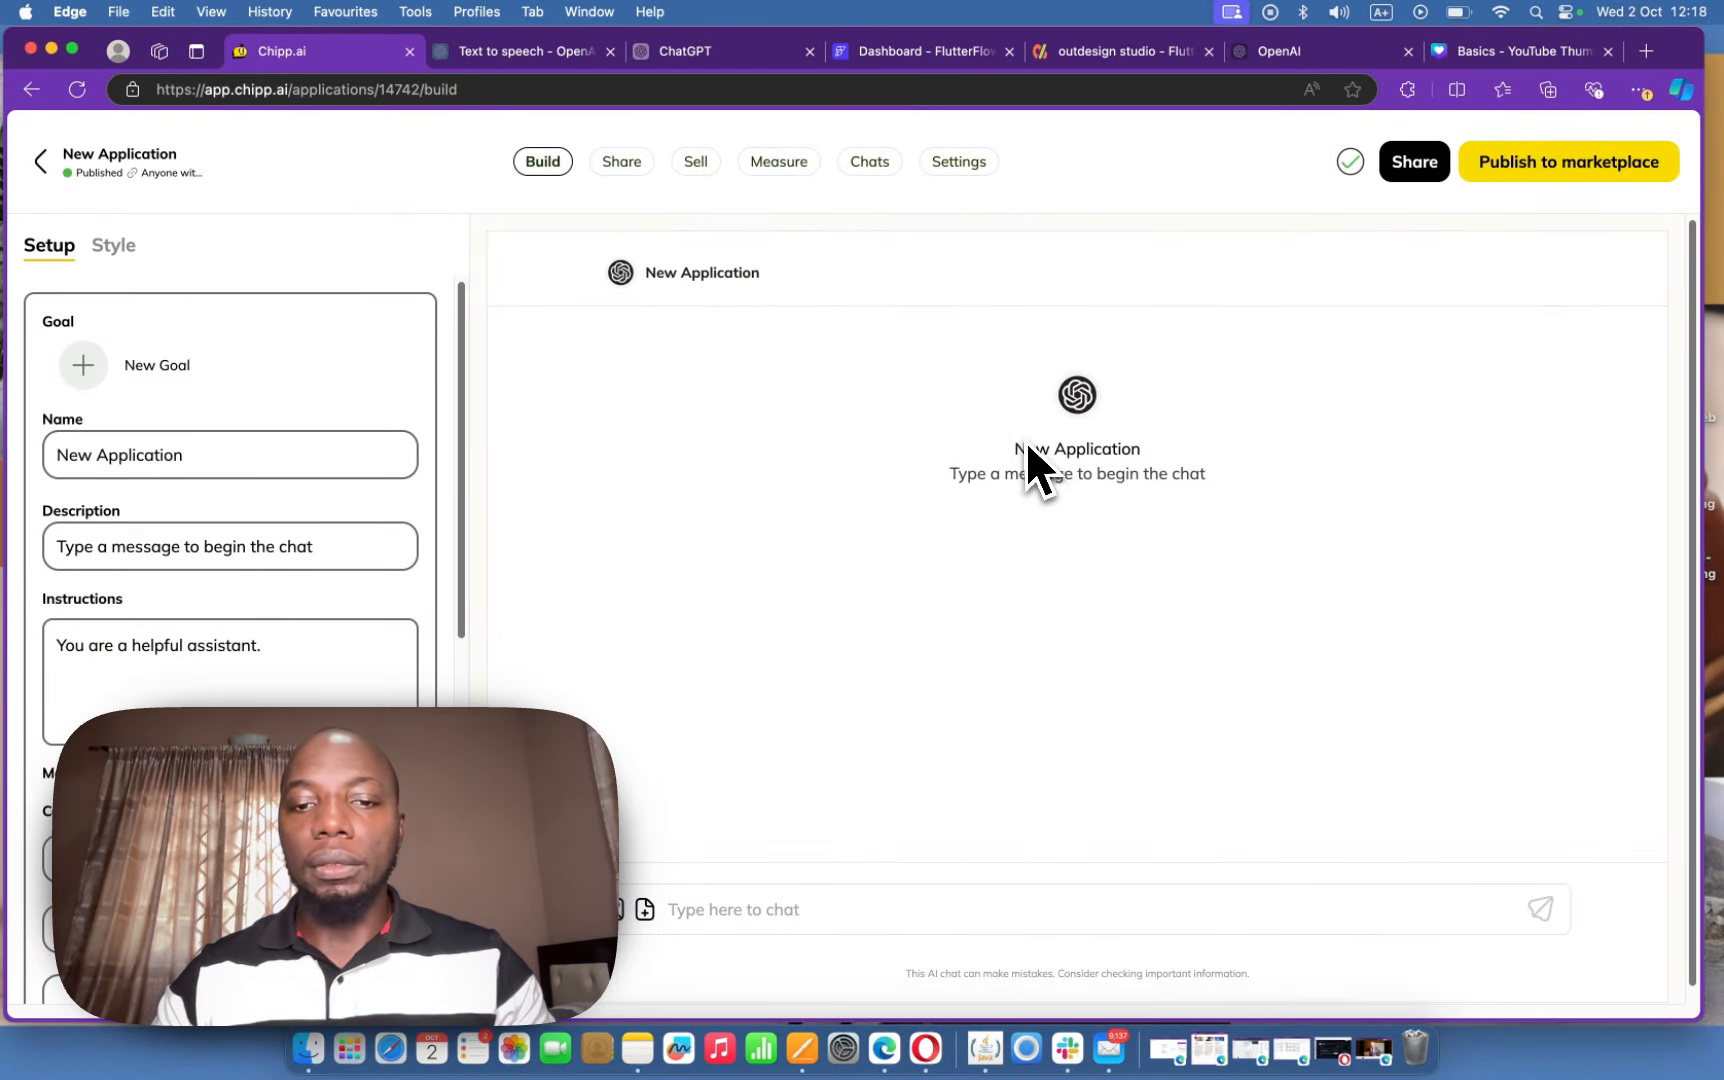
- Add a new goal to the application and choose Collect contact details as the assistant's goal
scroll(374, 424, "down", 5)
scroll(353, 422, "down", 3)
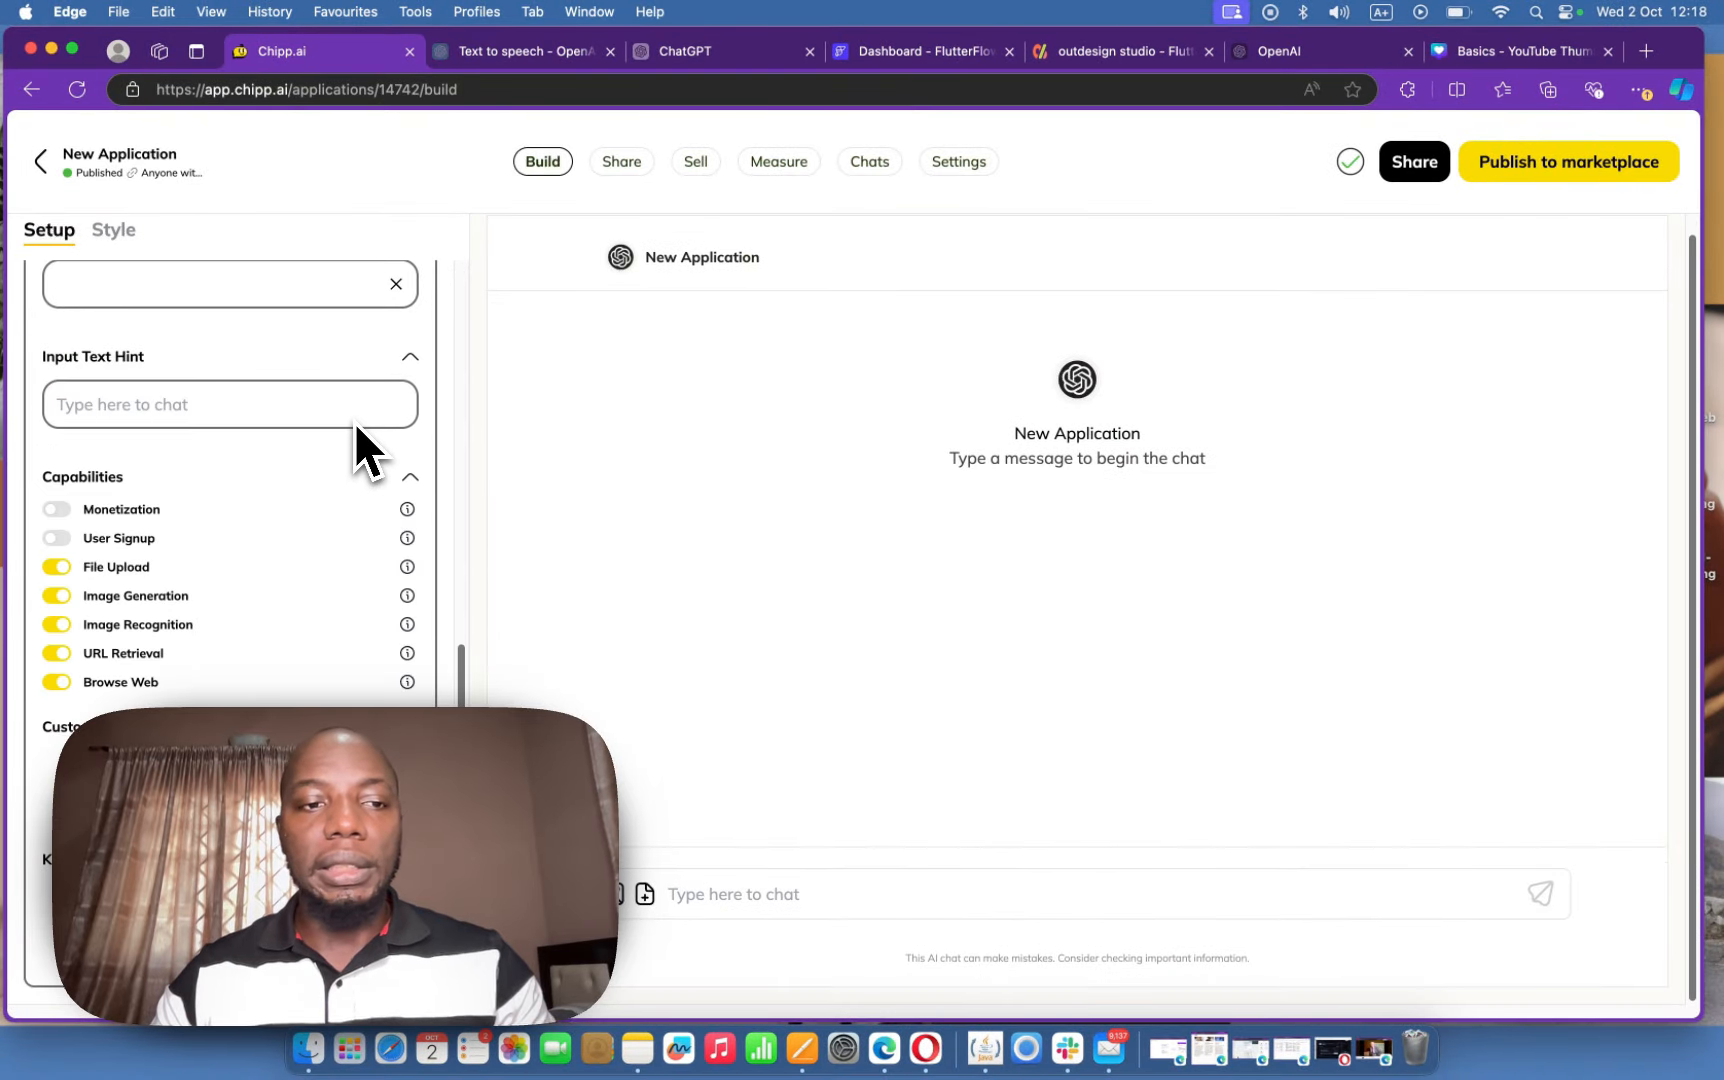
scroll(356, 422, "up", 10)
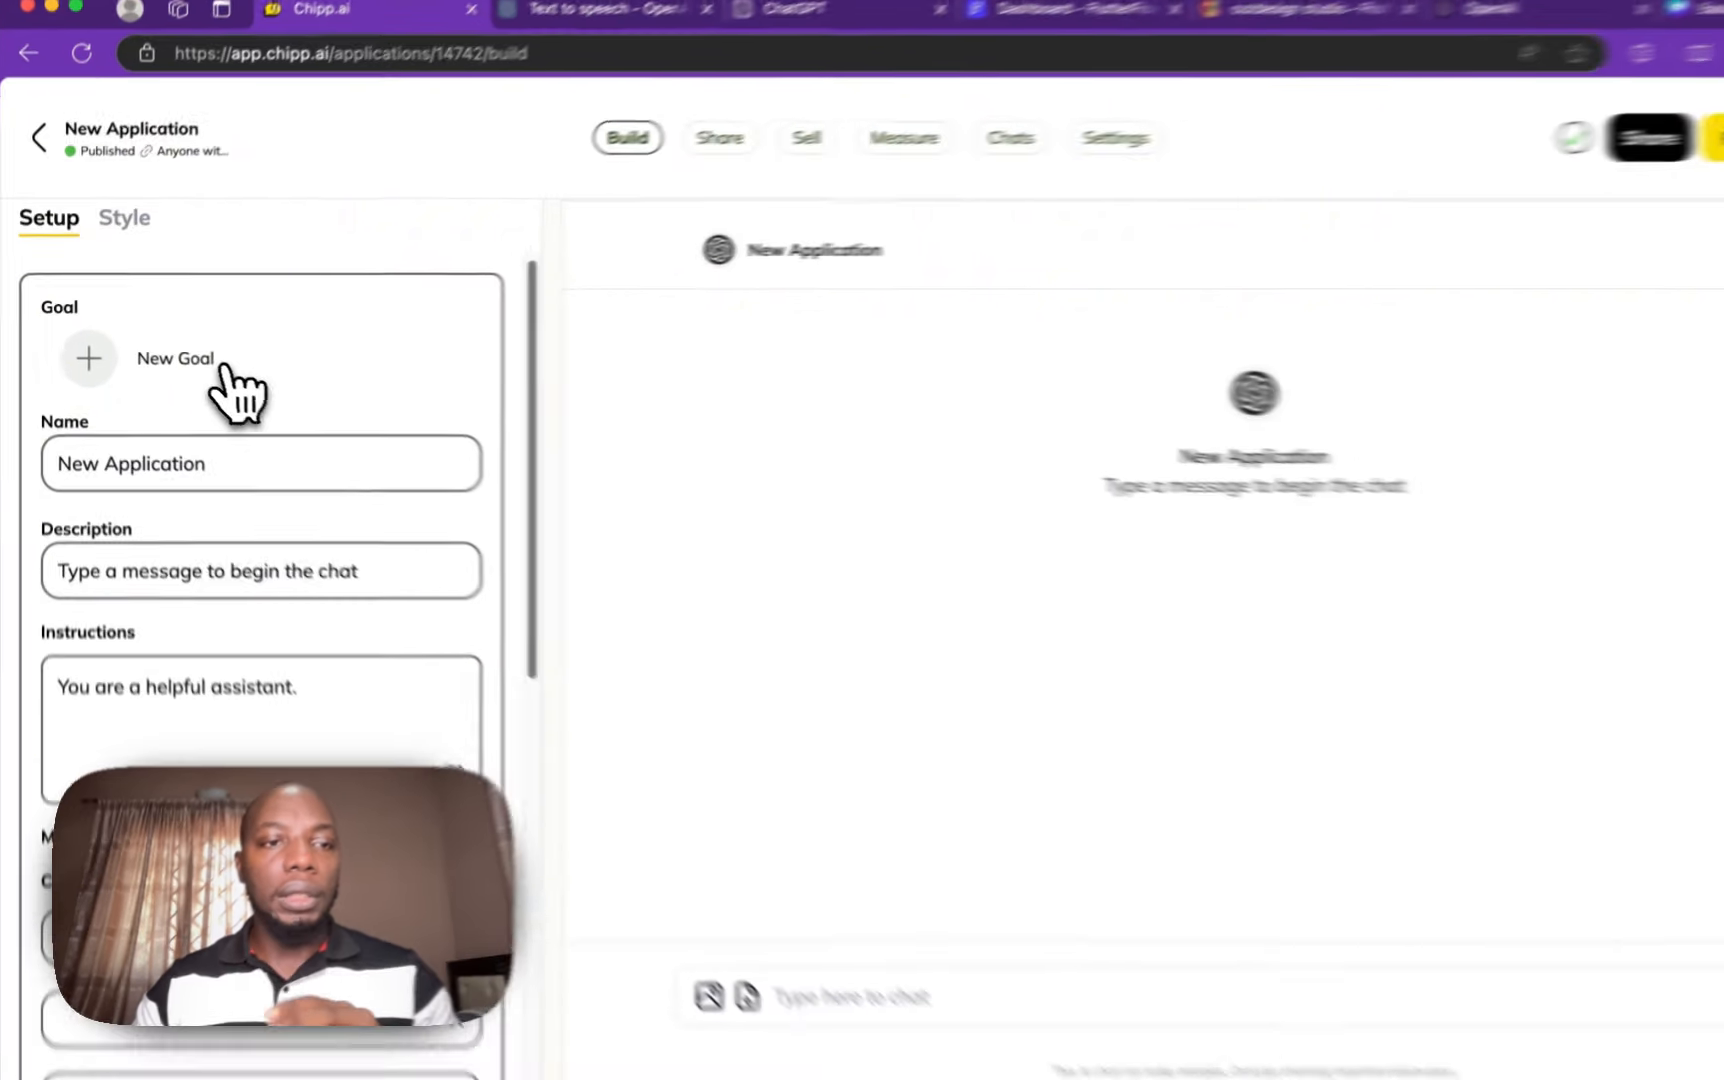
left_click(175, 350)
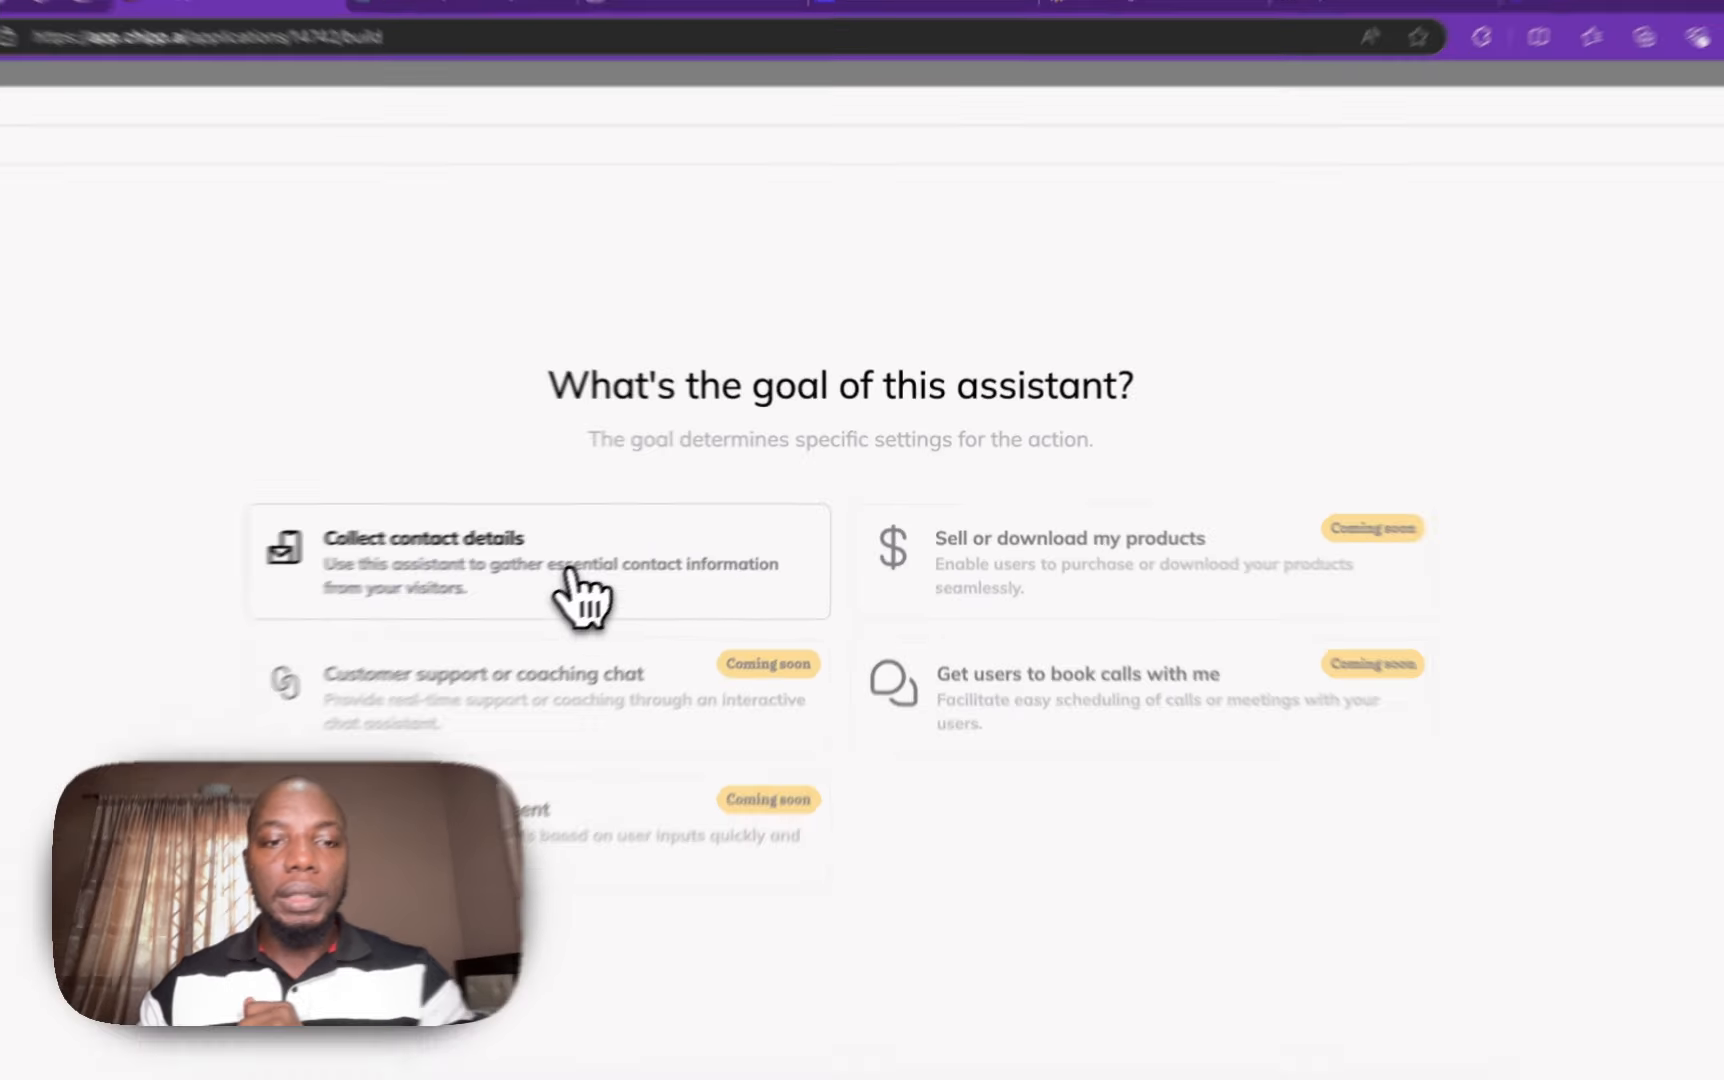
left_click(646, 602)
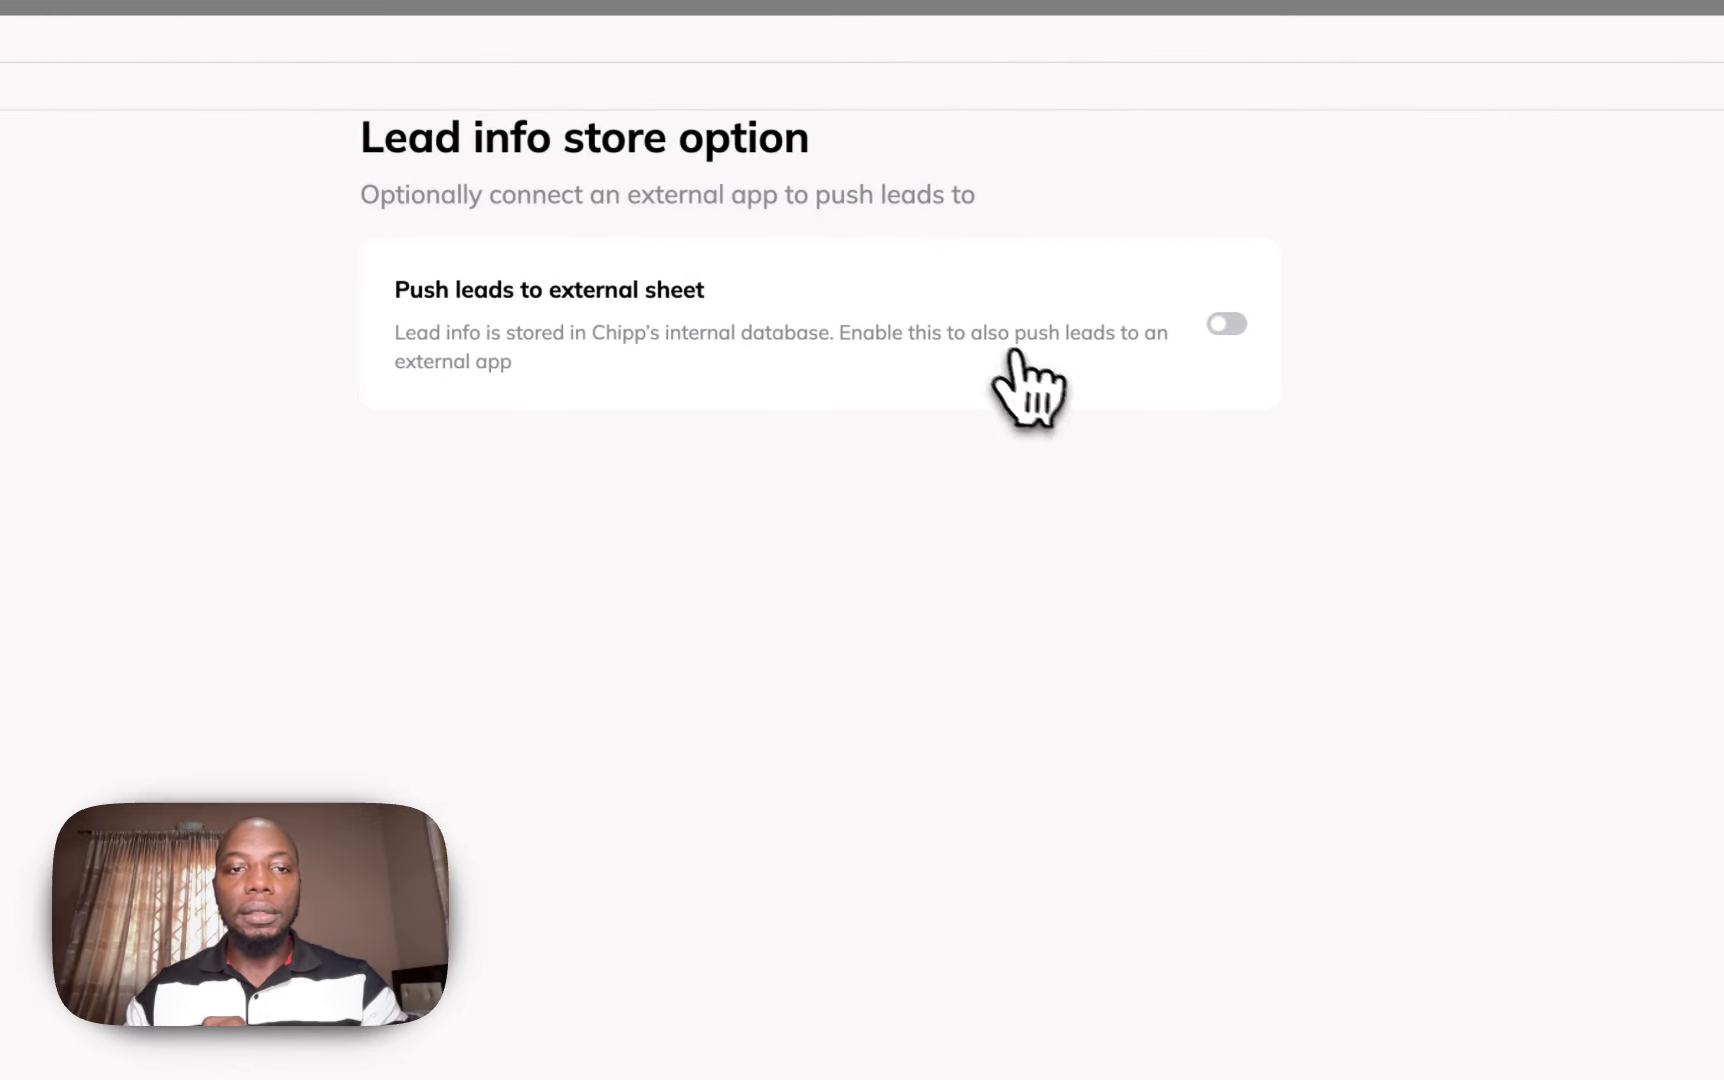
- Enable pushing leads to an external sheet and connect Google Sheets by authorising ChippAI with a Google account
left_click(1228, 325)
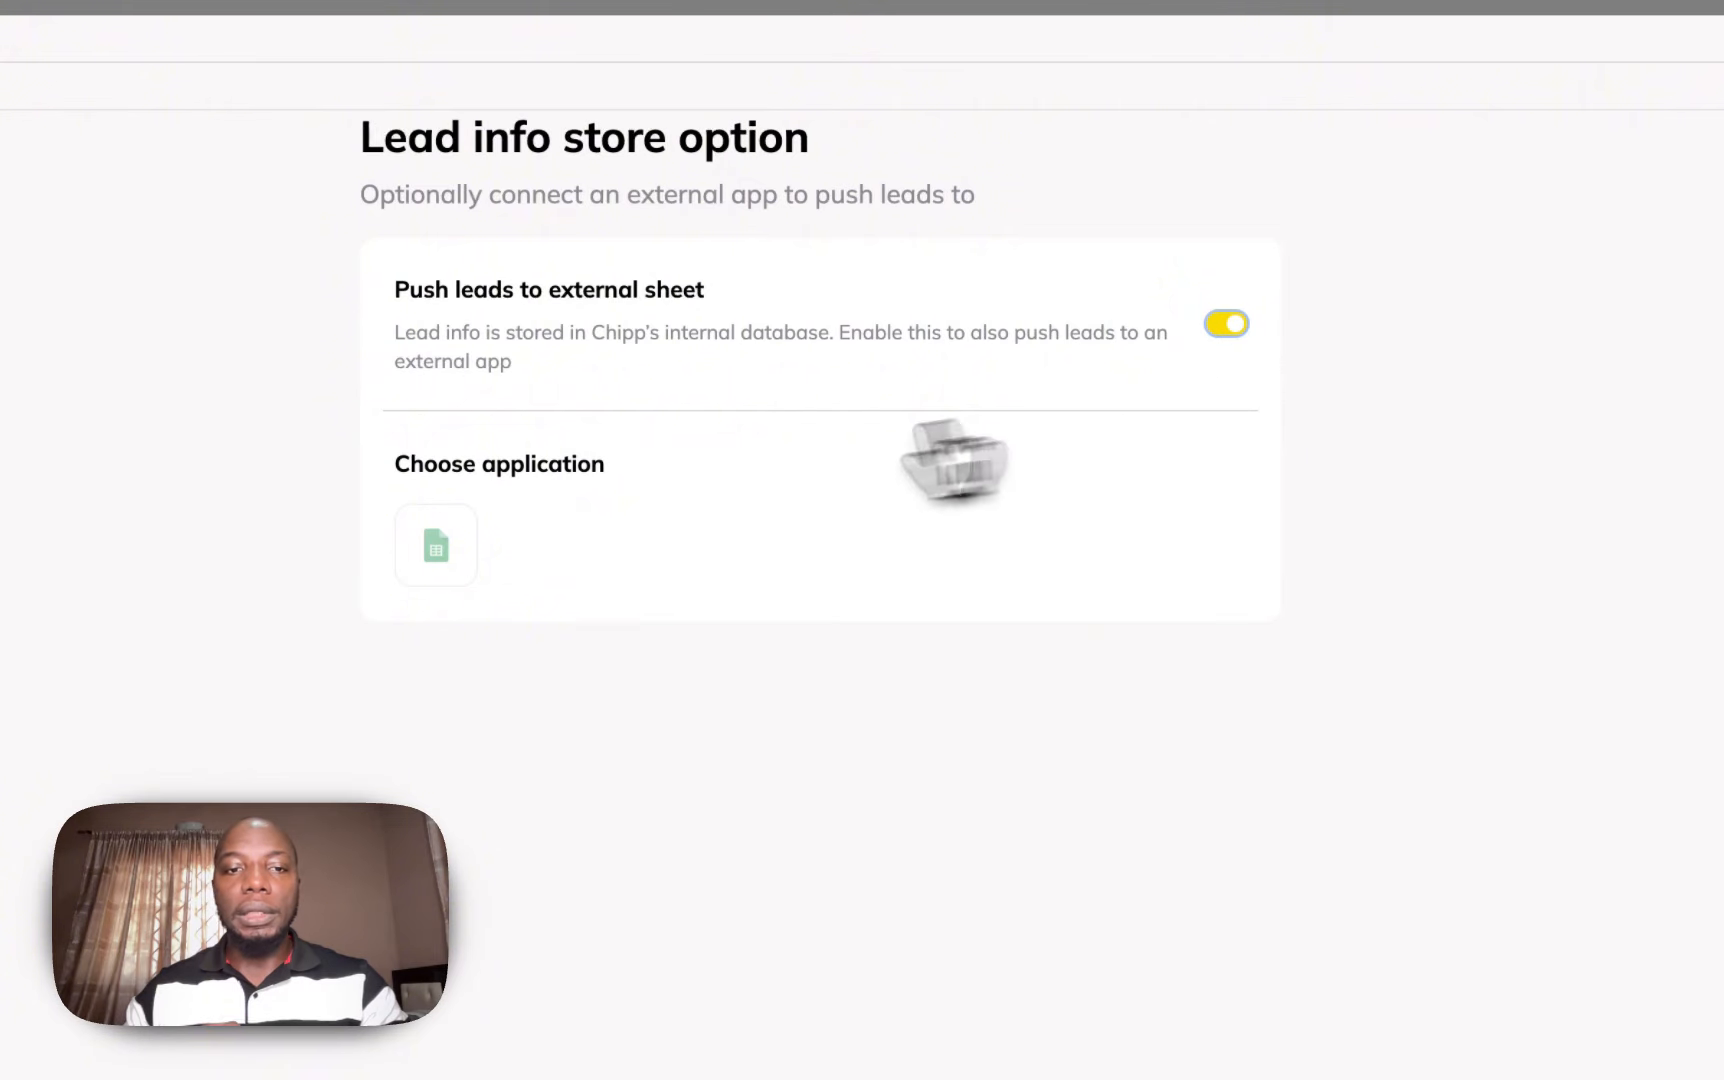
left_click(471, 530)
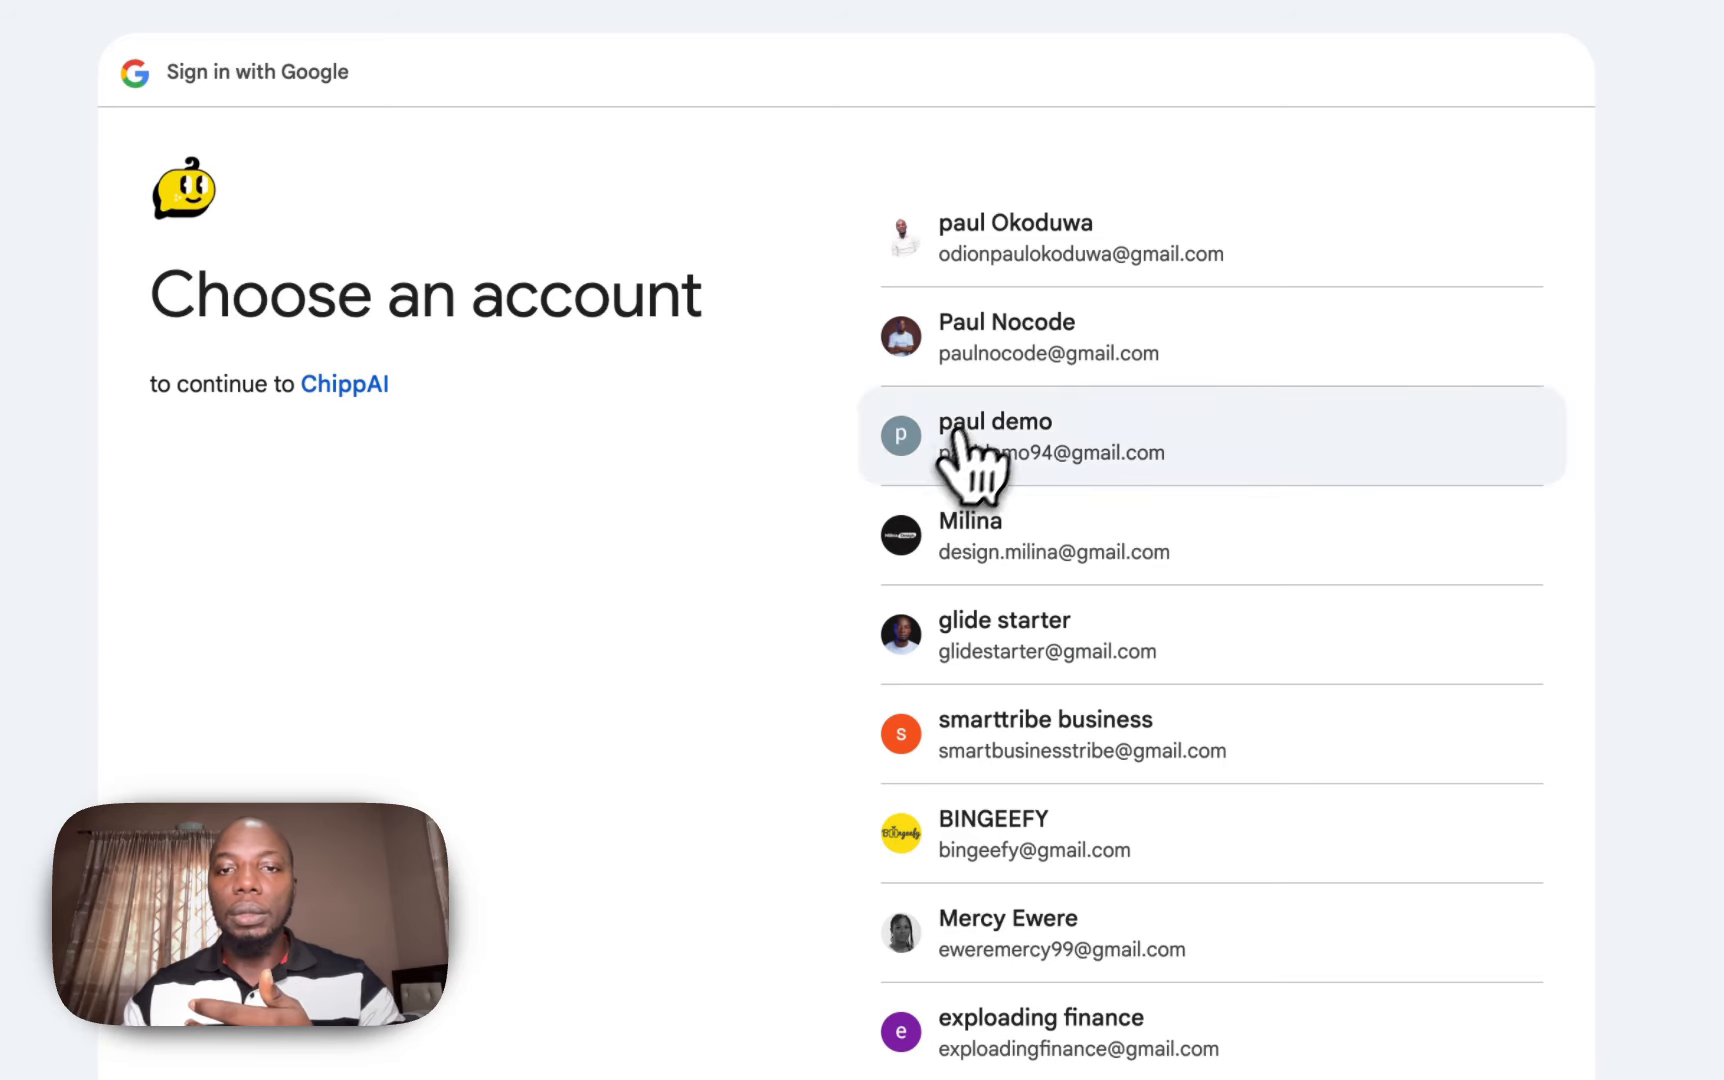
left_click(1070, 330)
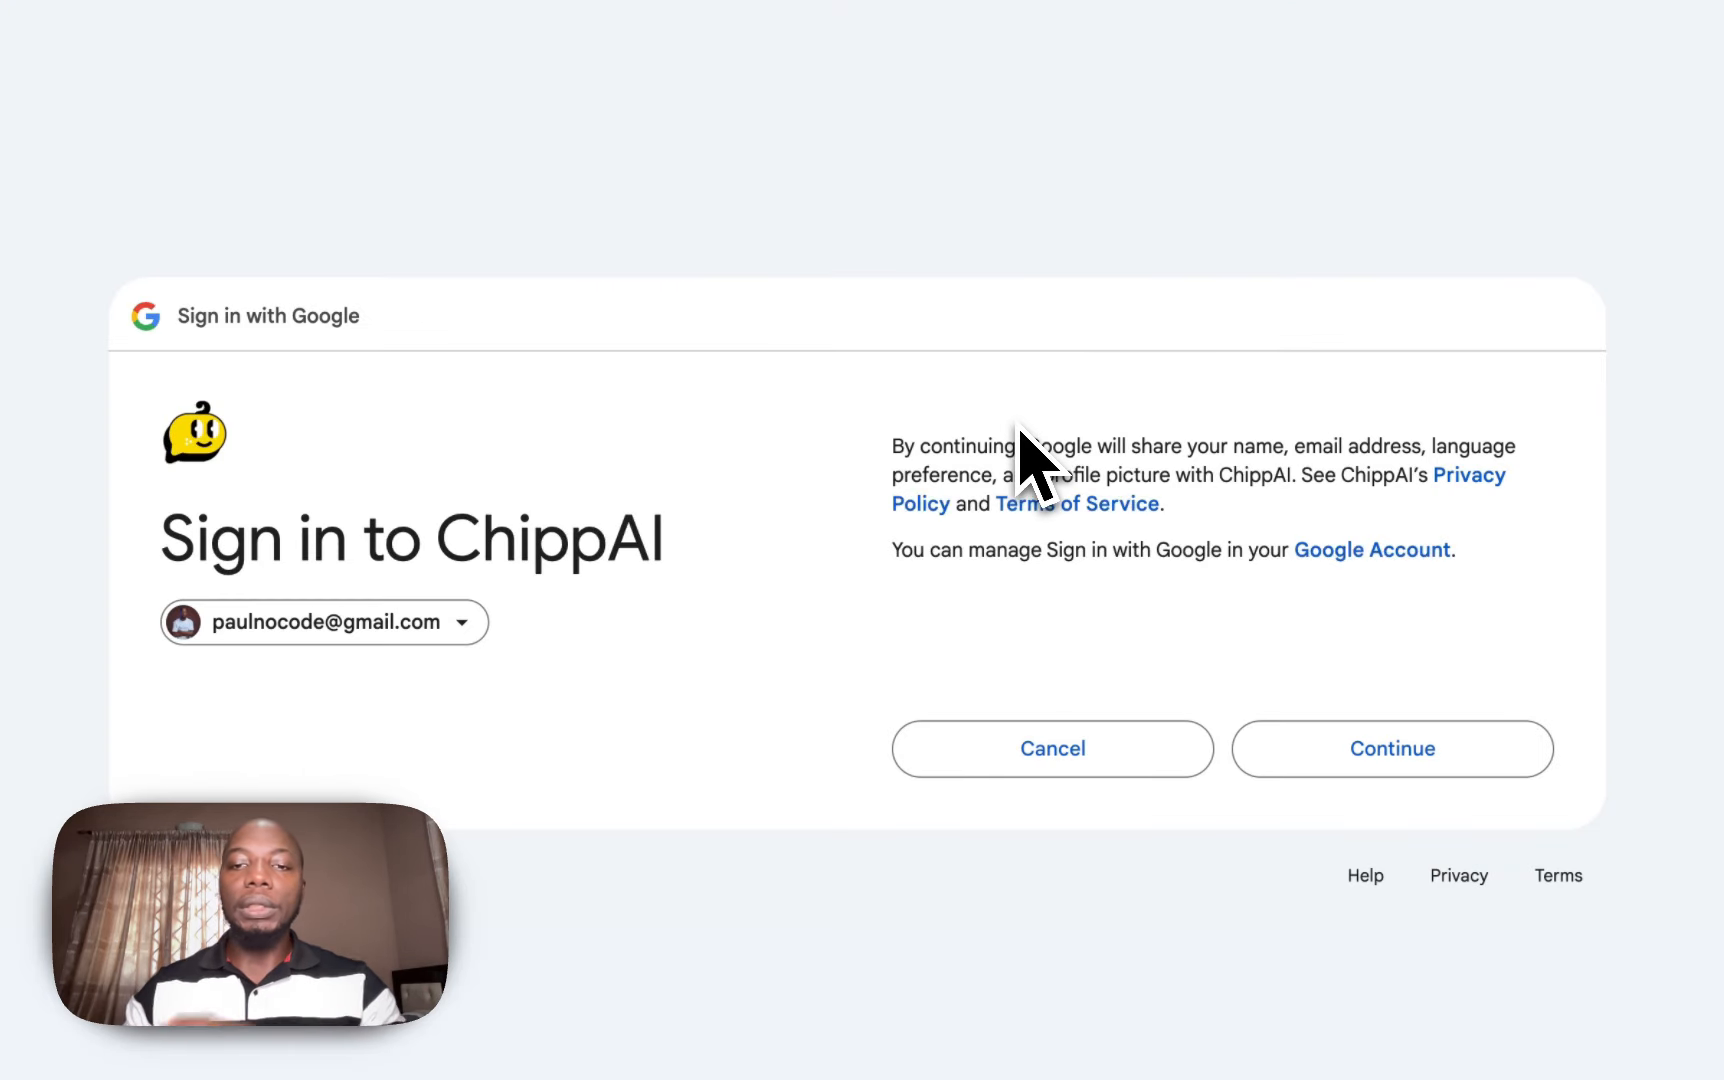
left_click(1360, 750)
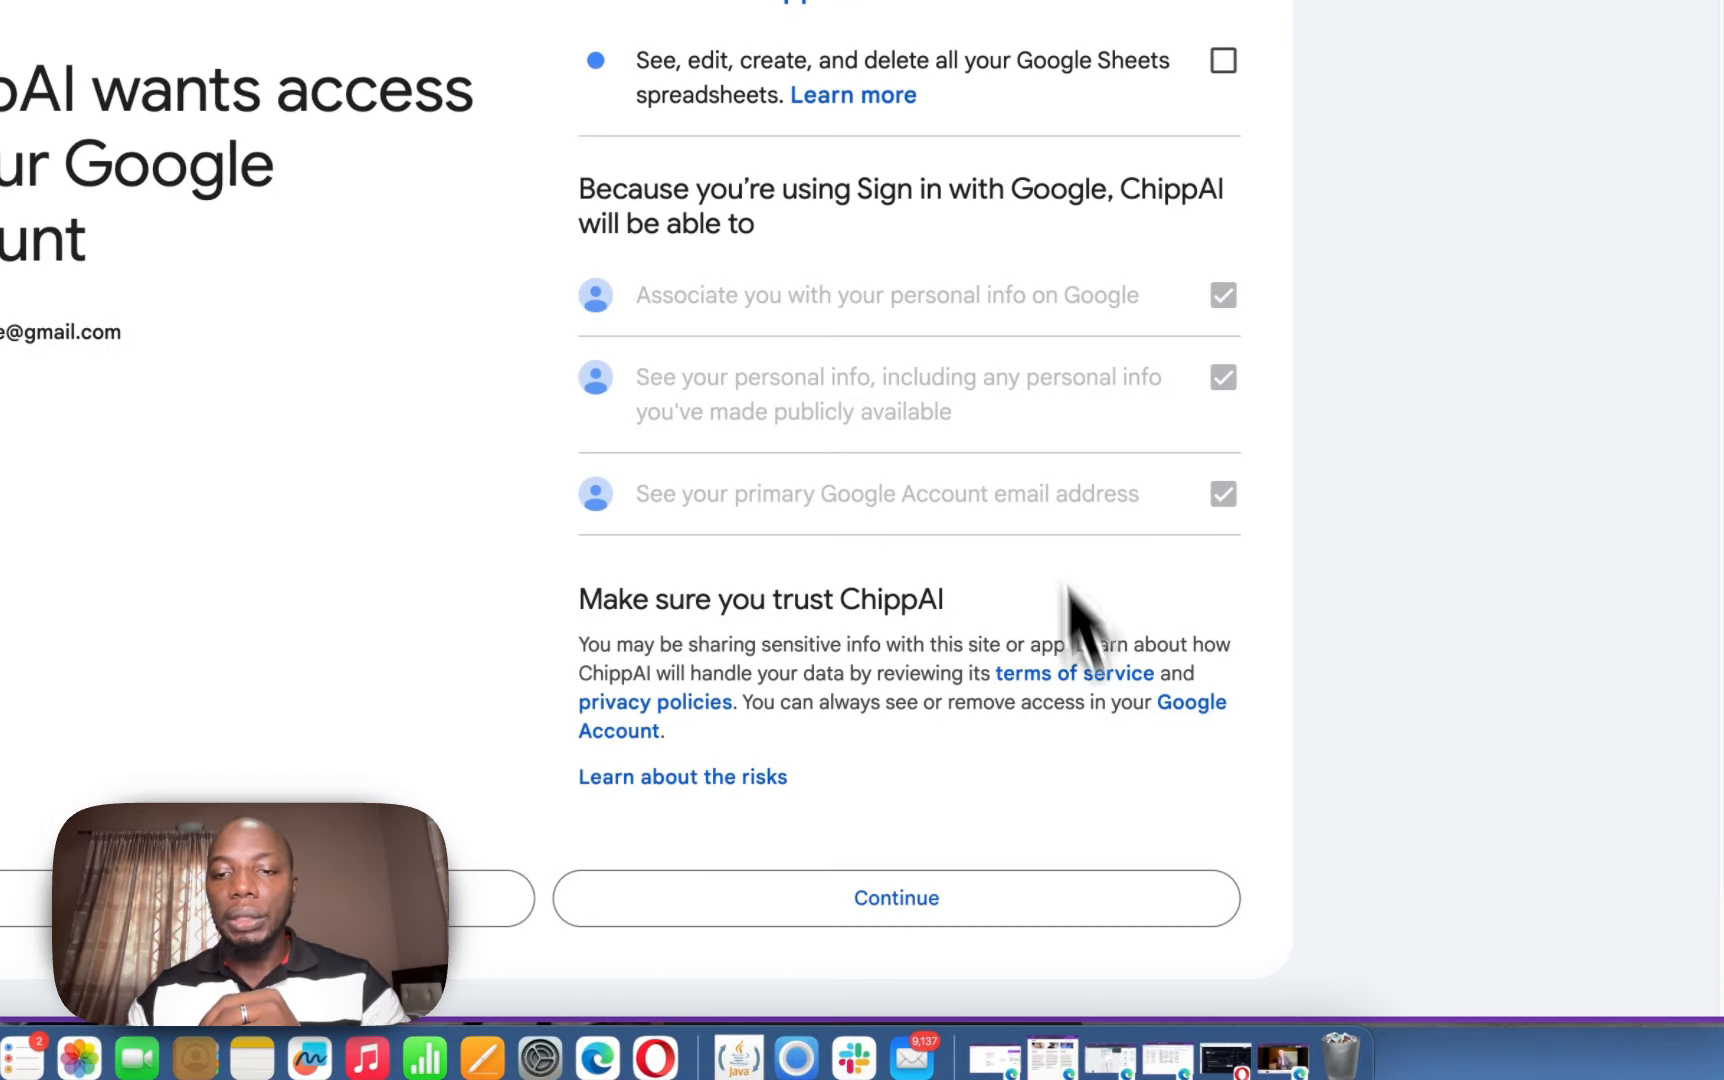
left_click(1105, 897)
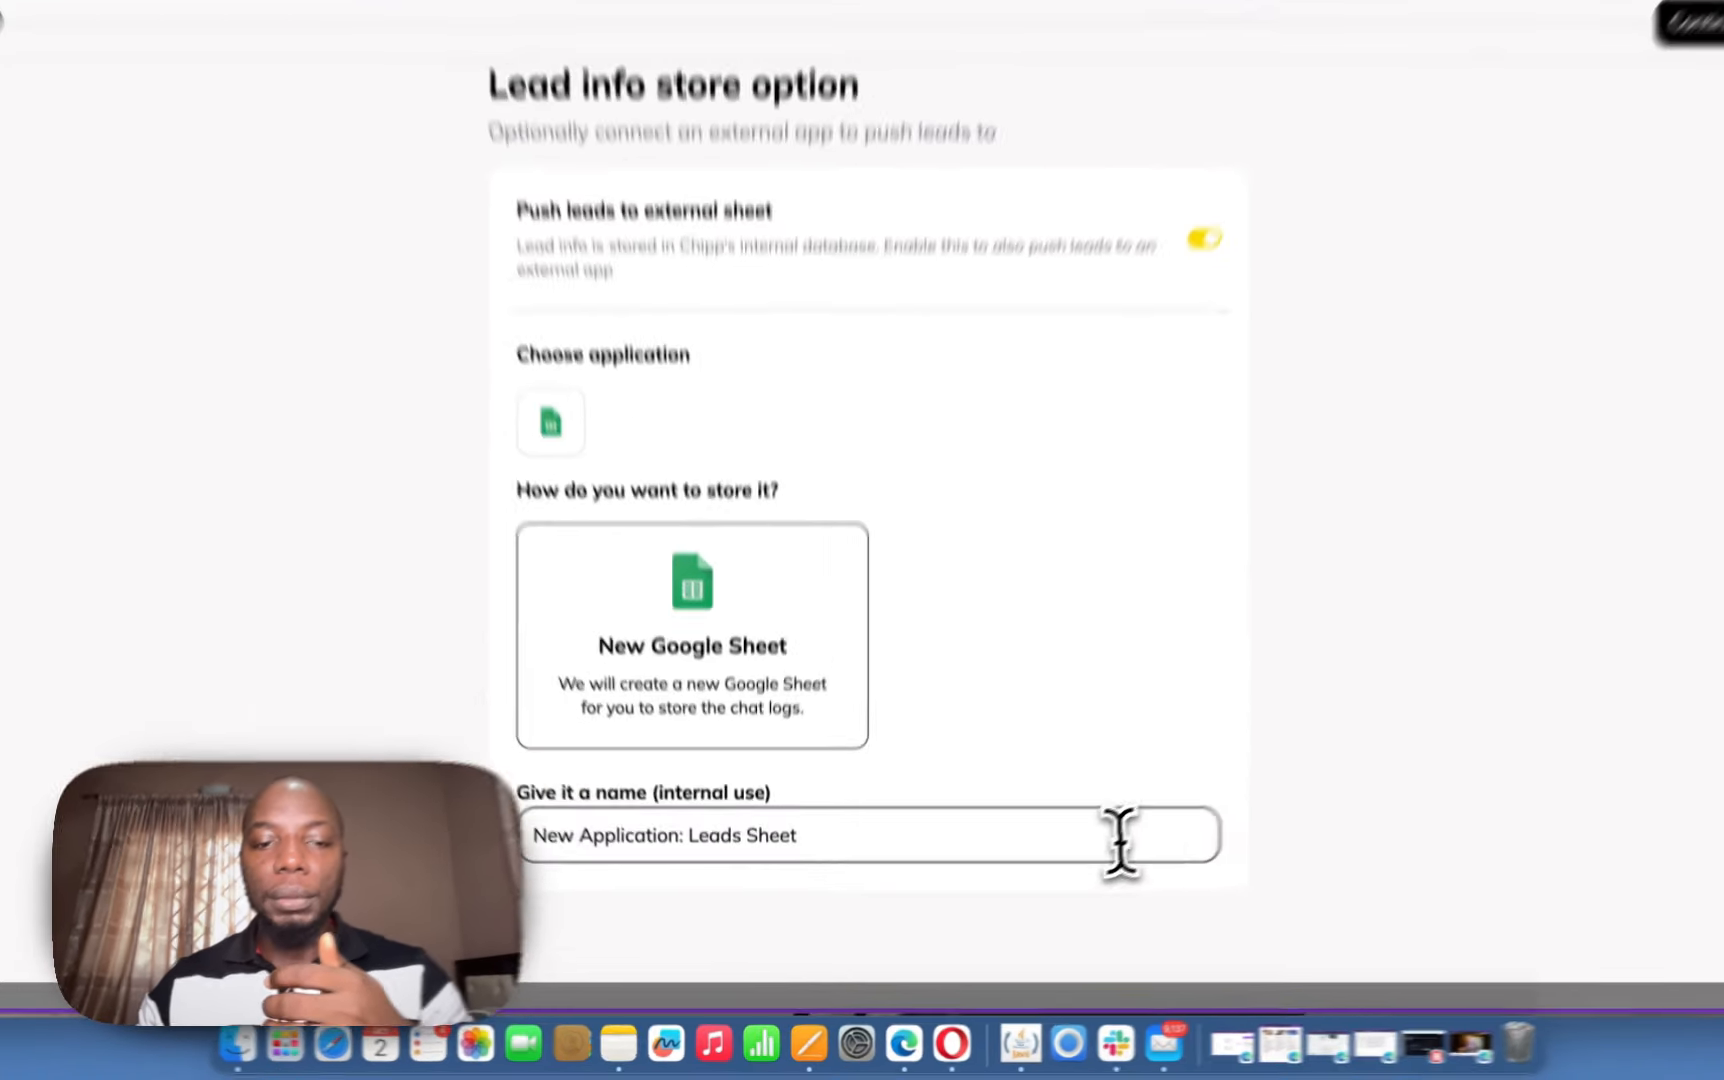
- Name the new Google Sheet "outdesign sudio Chipp: Leads Sheet" and continue to the choice of info to collect
triple_click(987, 864)
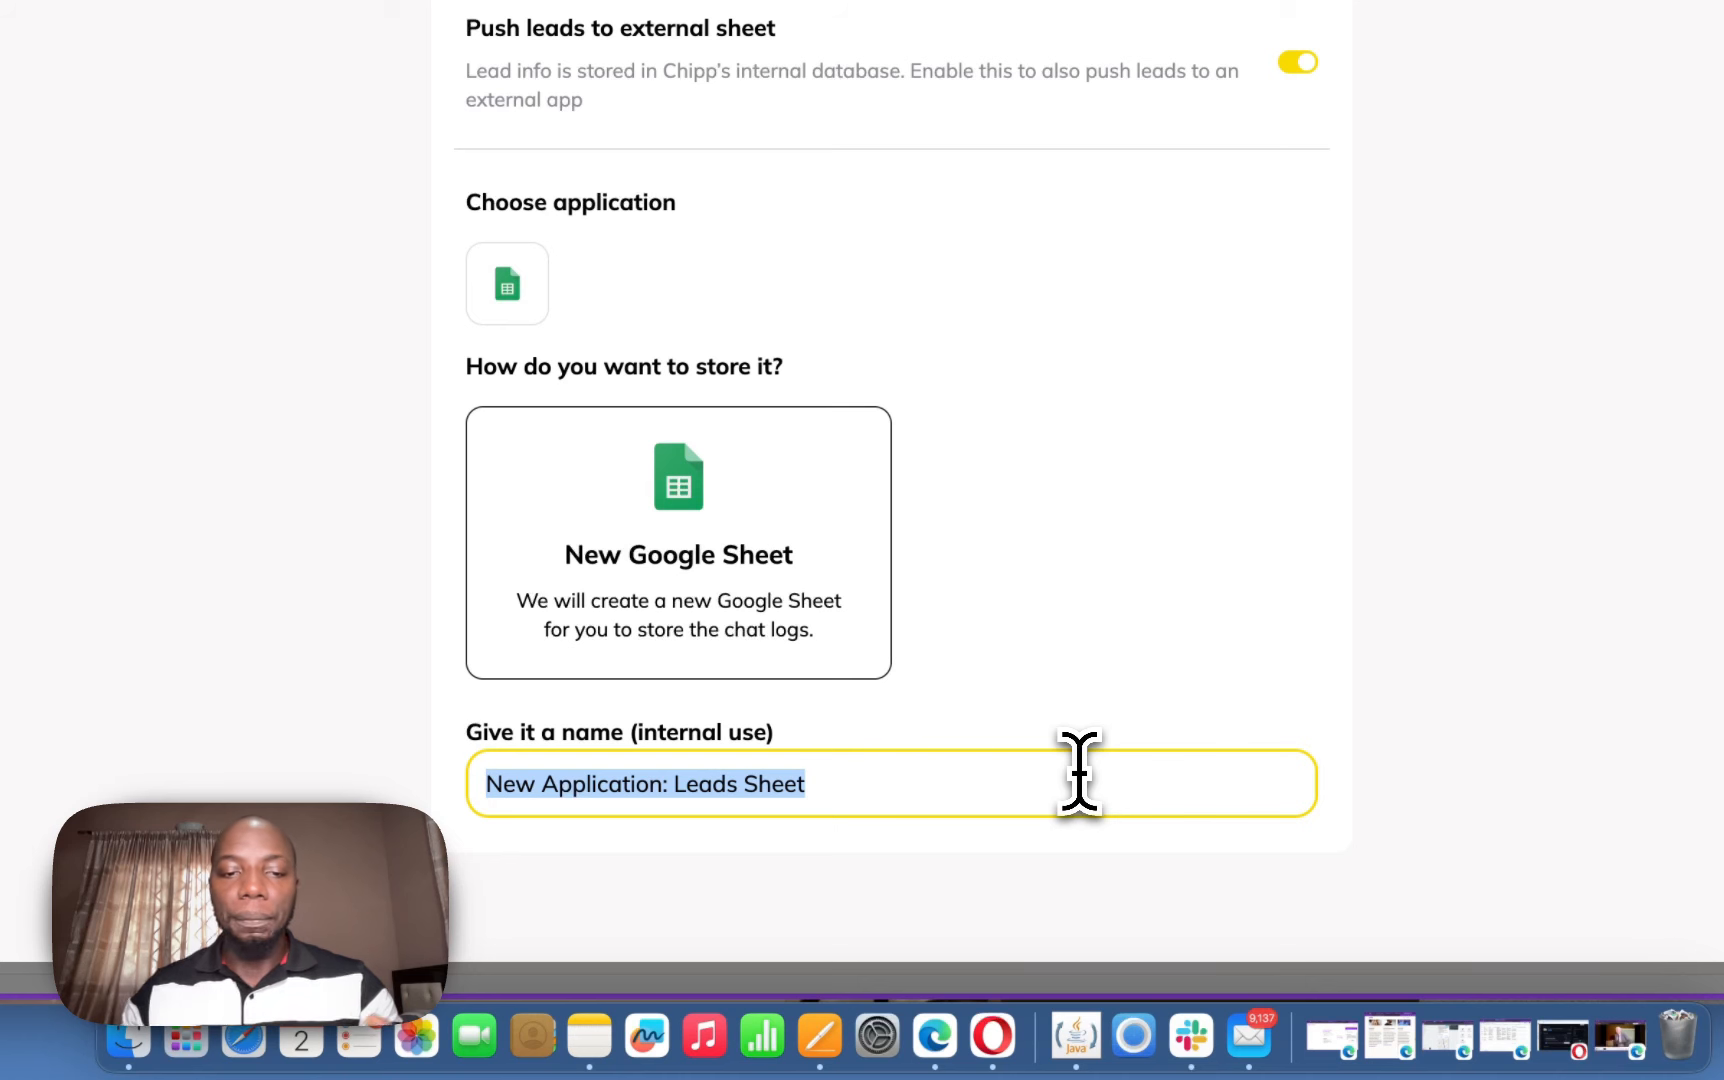
left_click(668, 777)
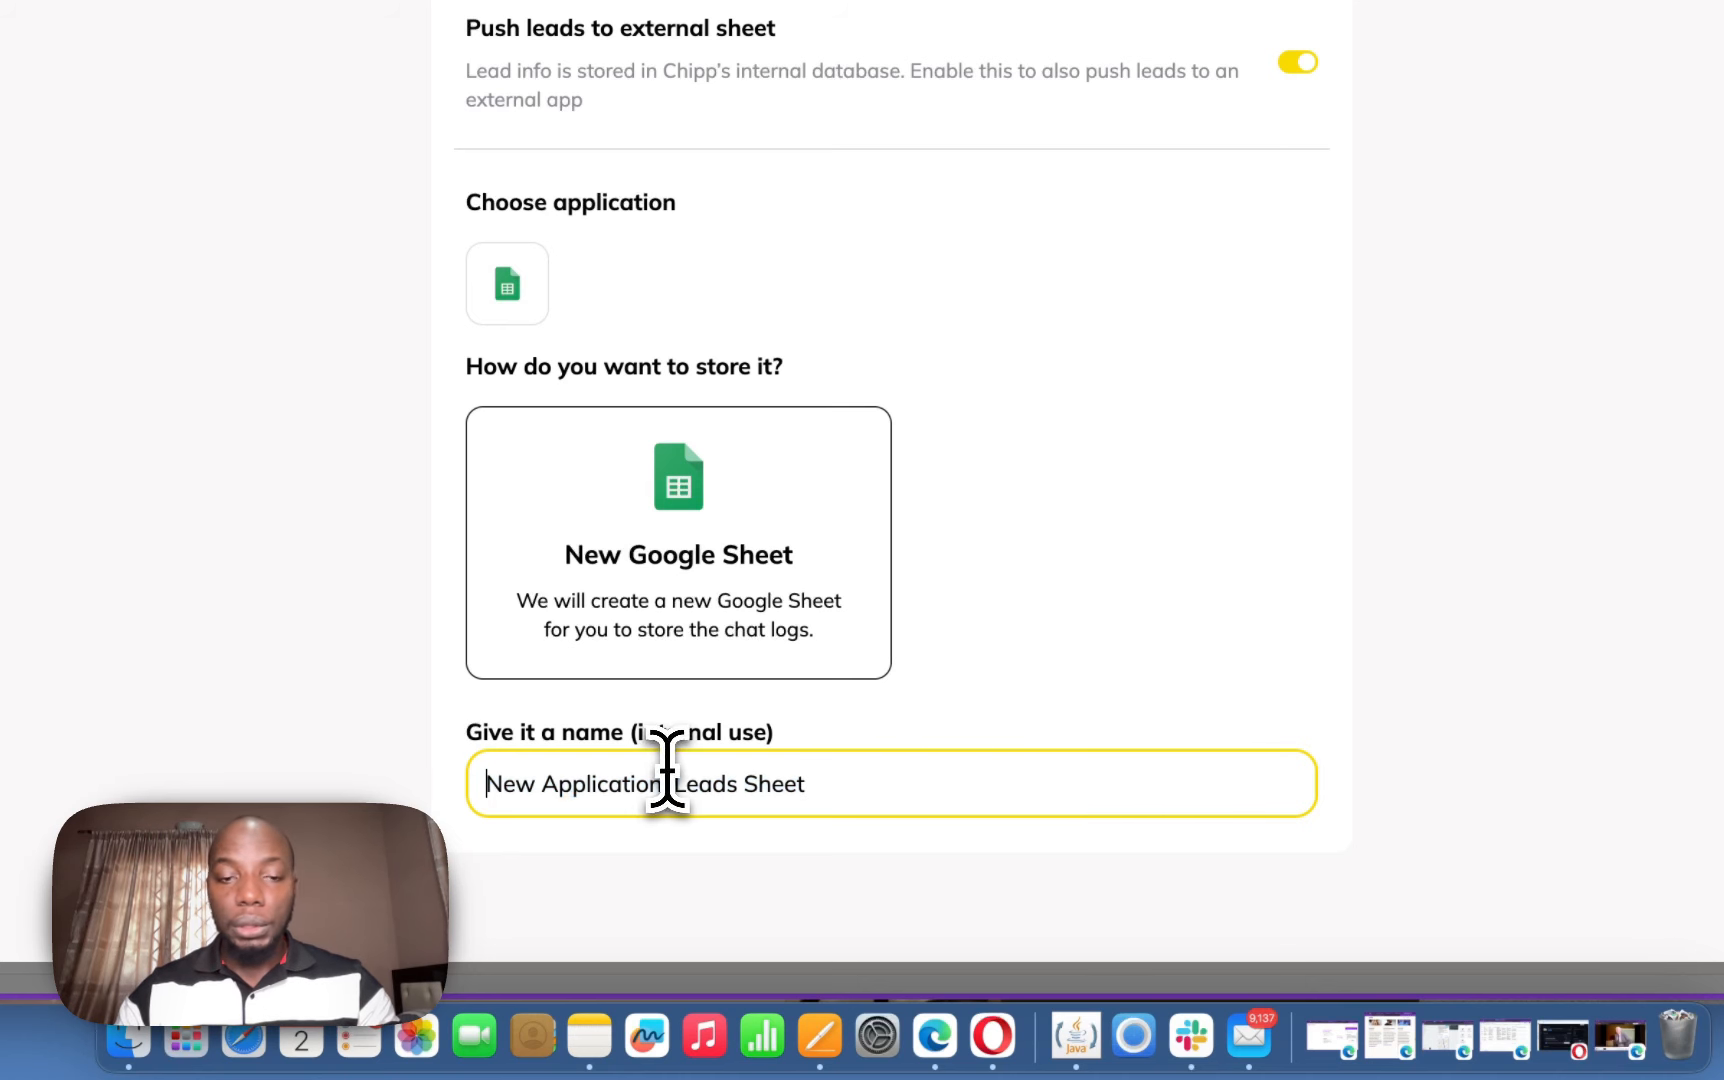
left_click_drag(662, 784, 445, 790)
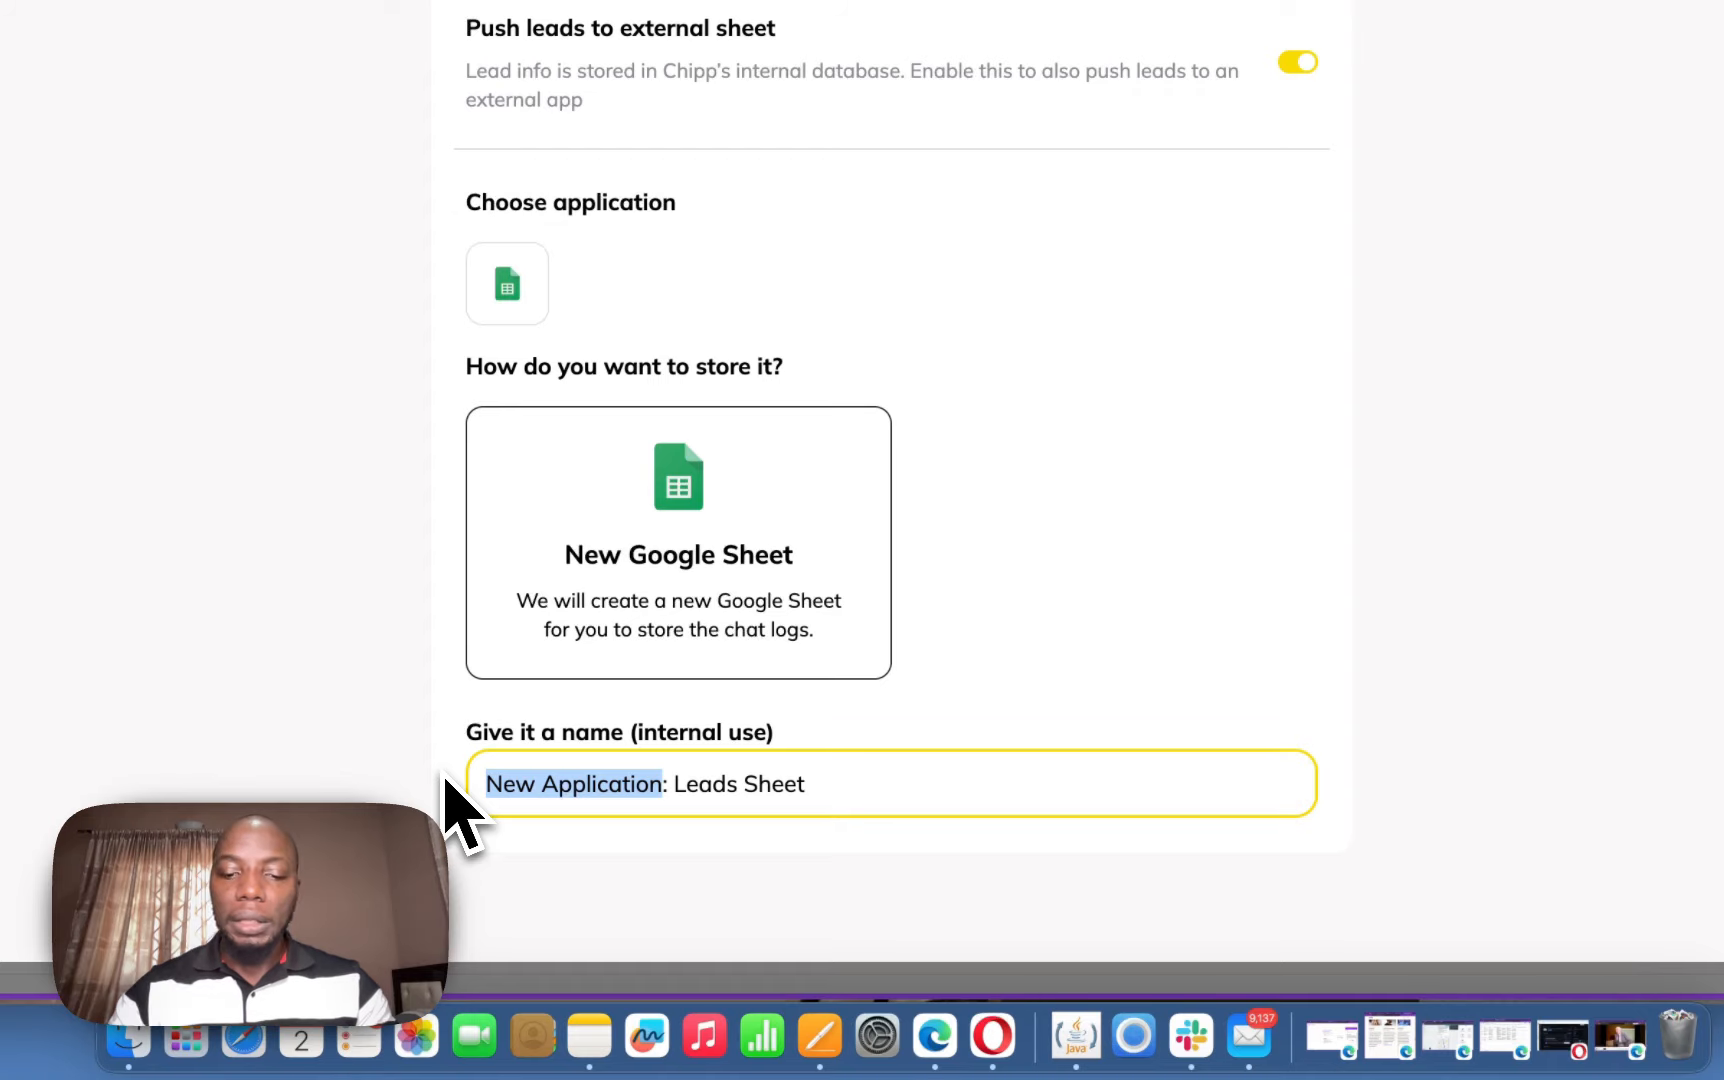
type("outdesign ")
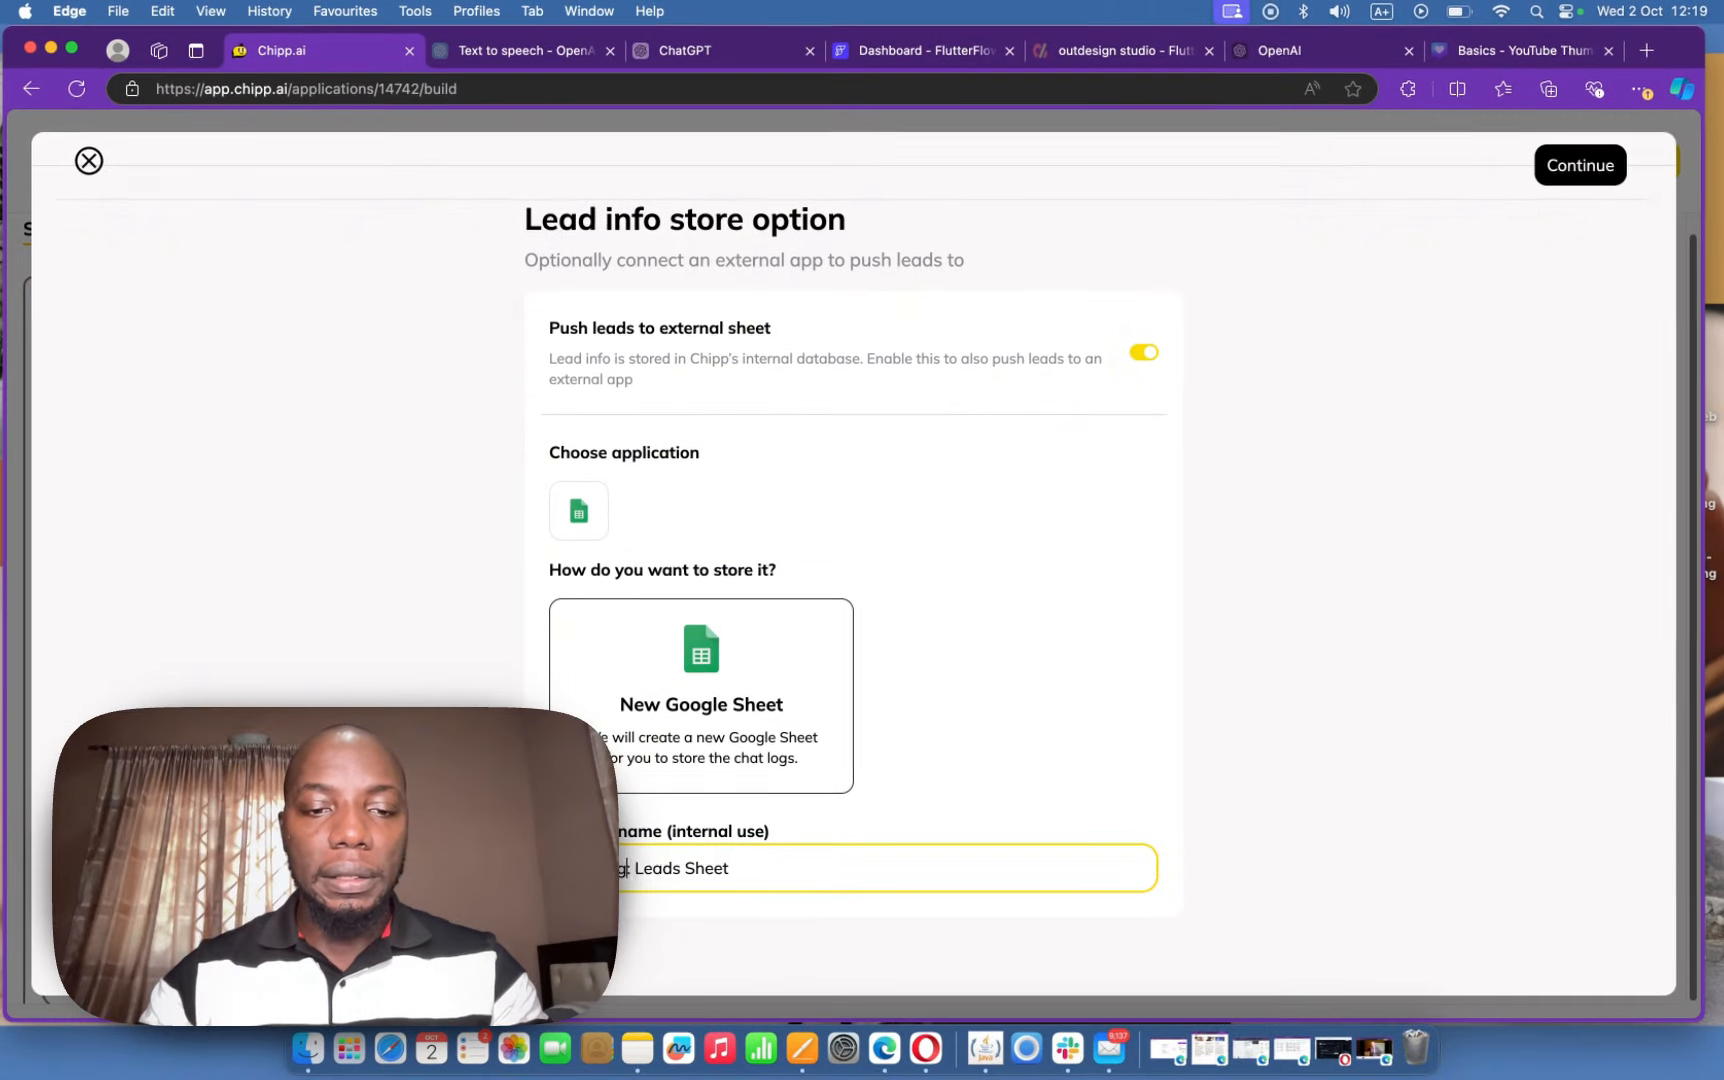
type("stru")
key("BackSpace")
key("BackSpace")
key("BackSpace")
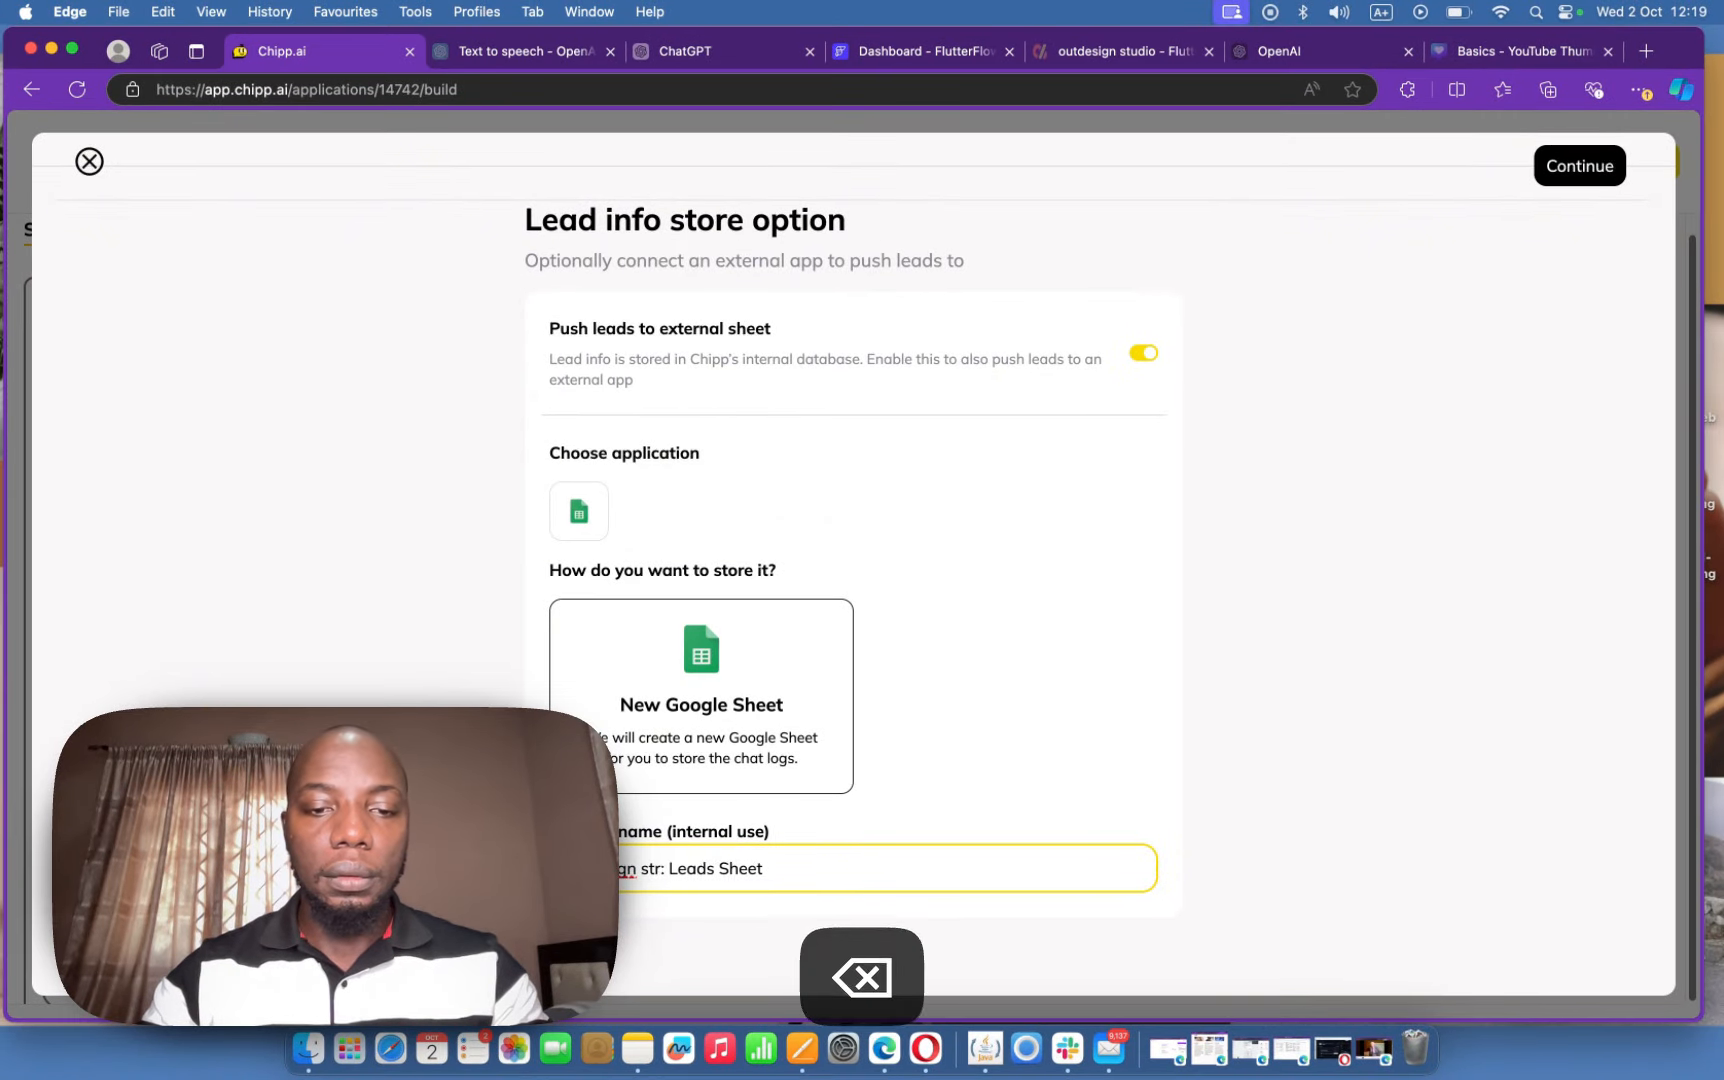
type("udion")
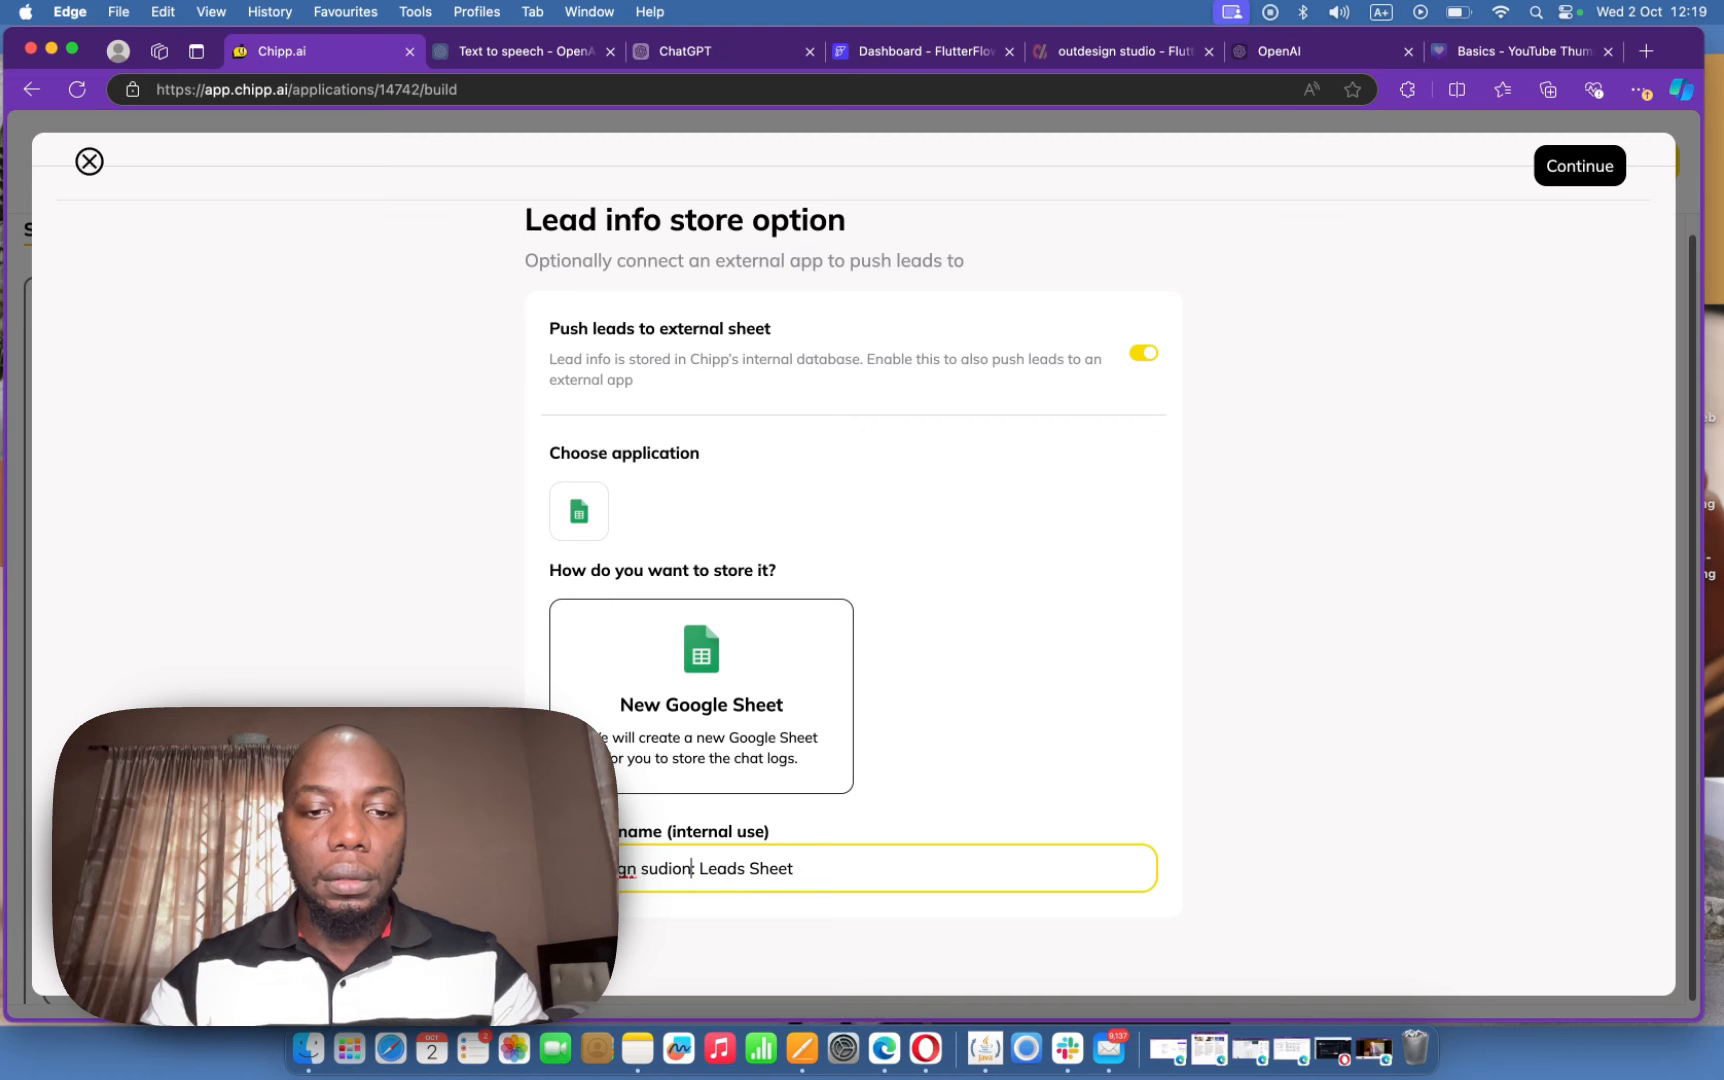
key("BackSpace")
key("BackSpace")
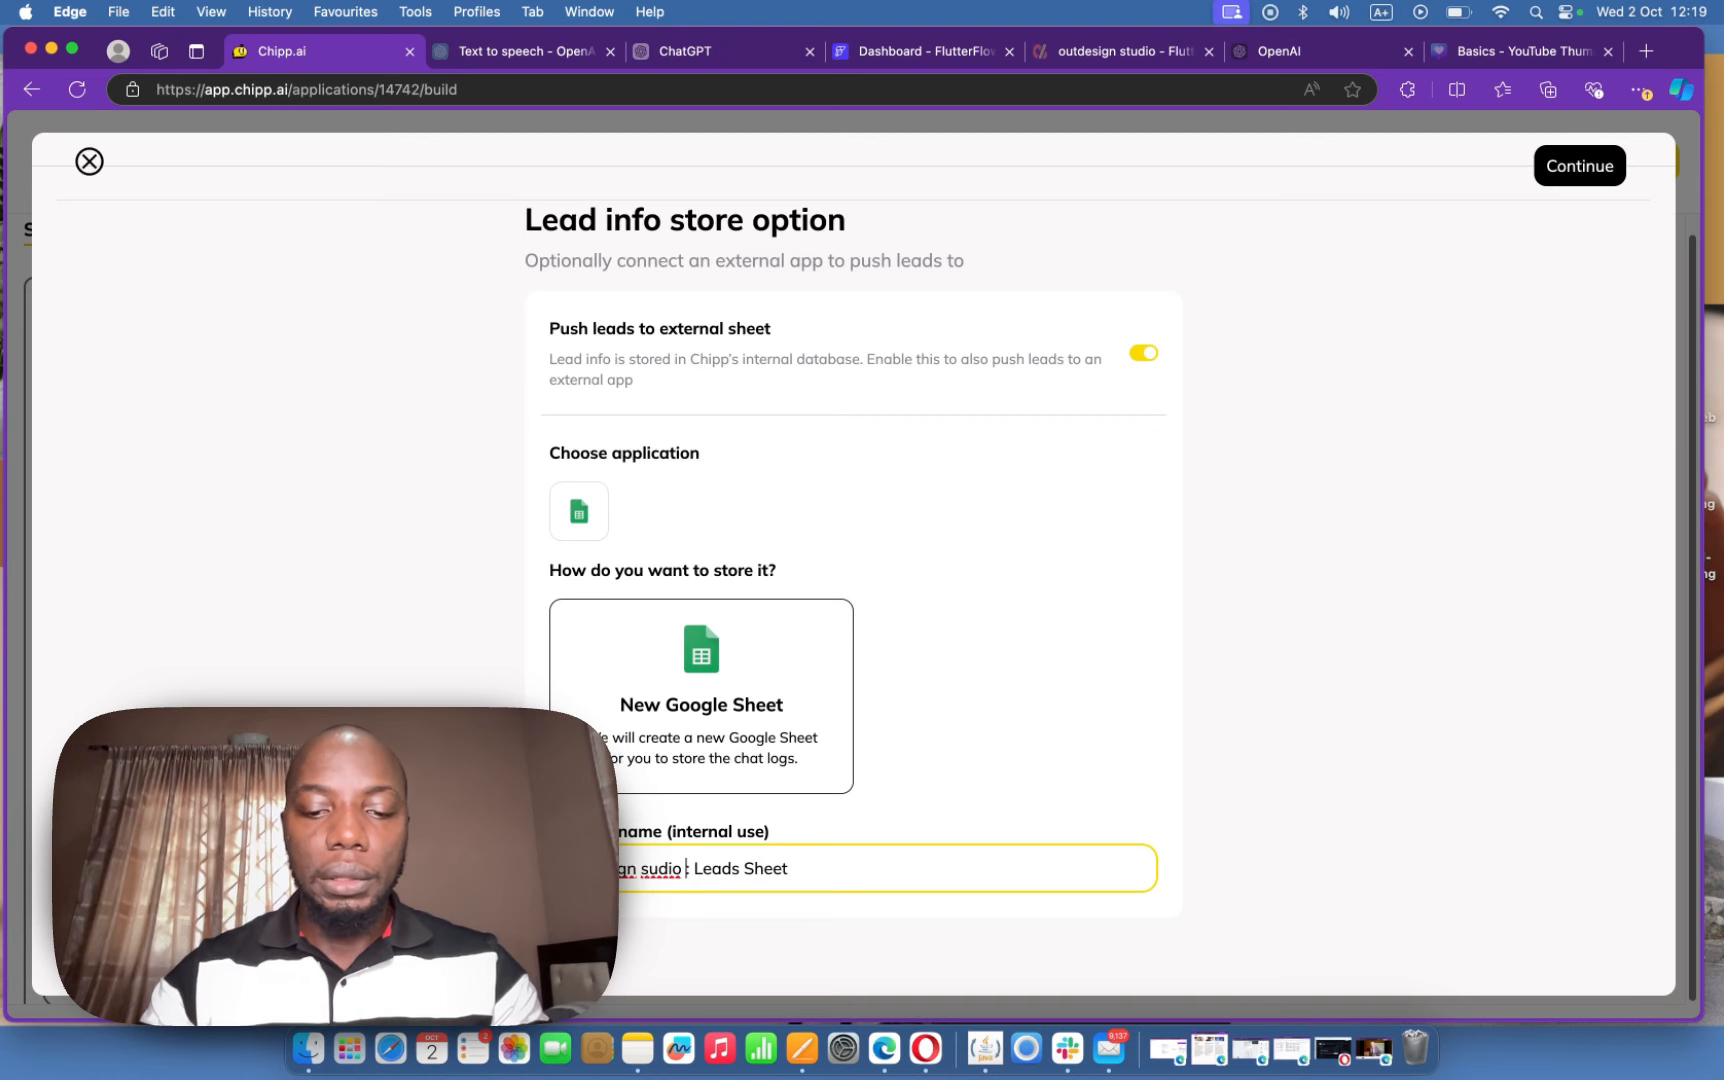
type("Chipp")
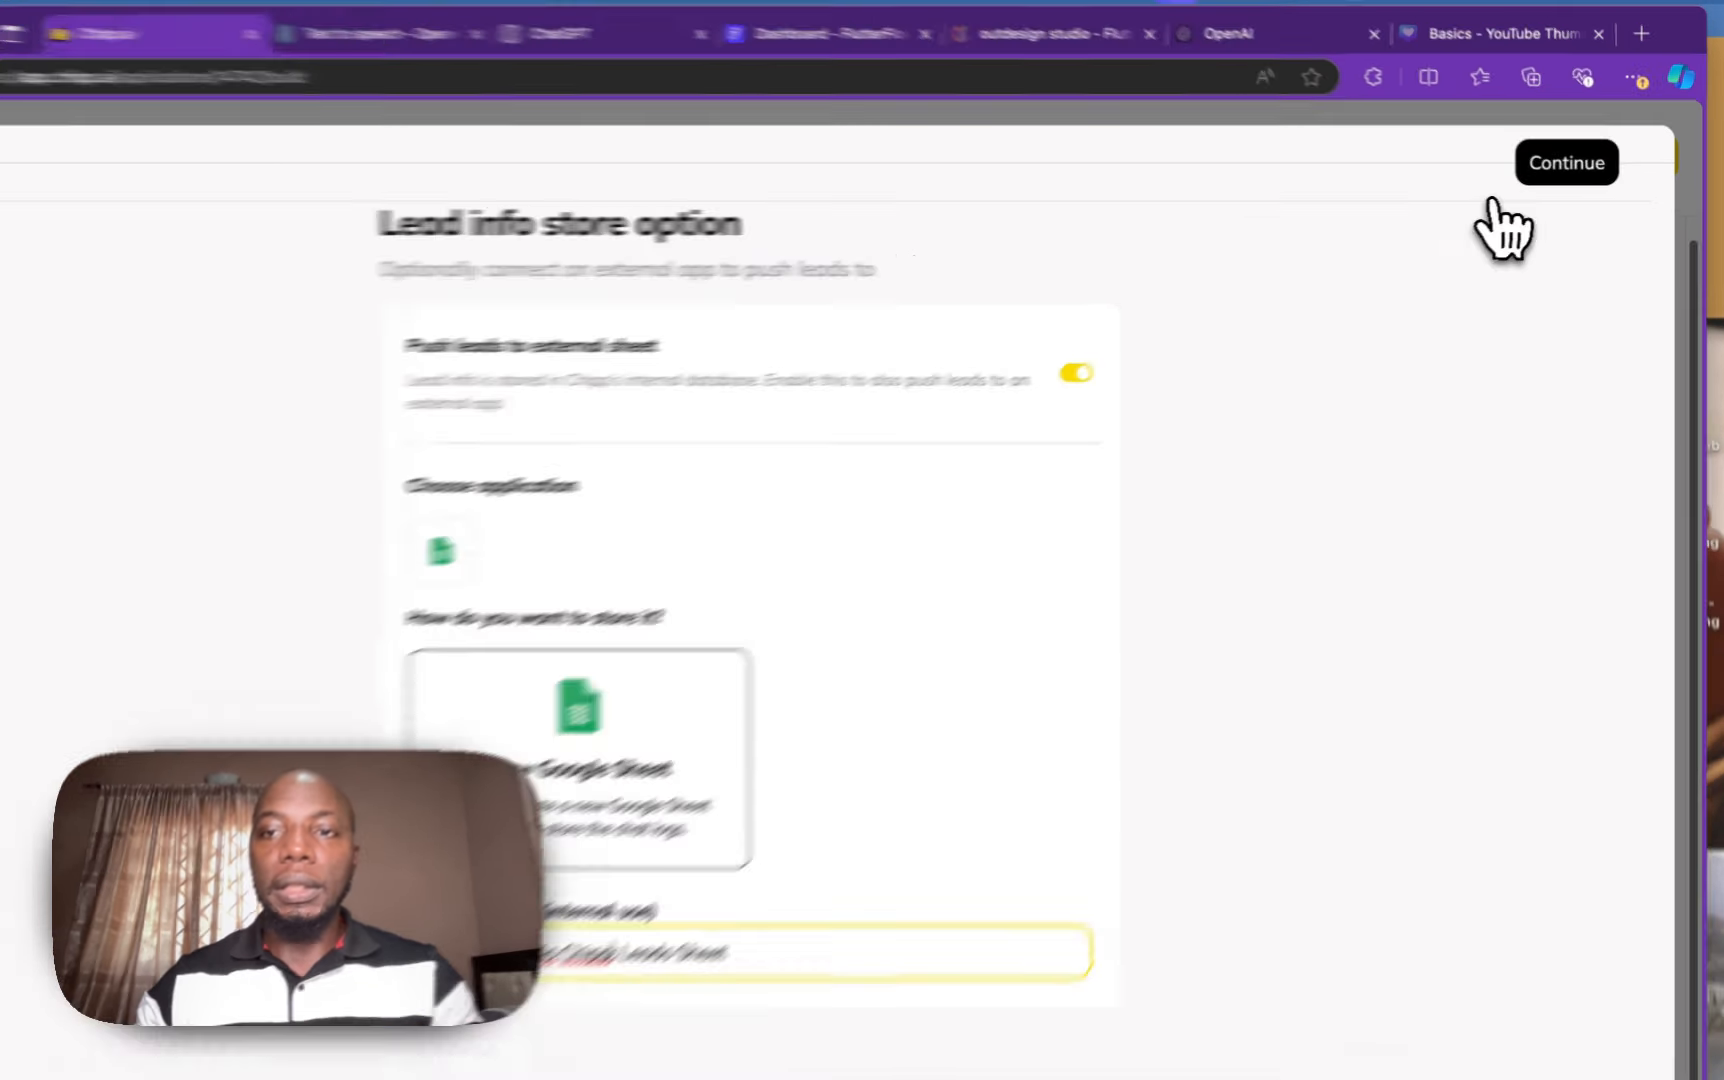
left_click(1545, 170)
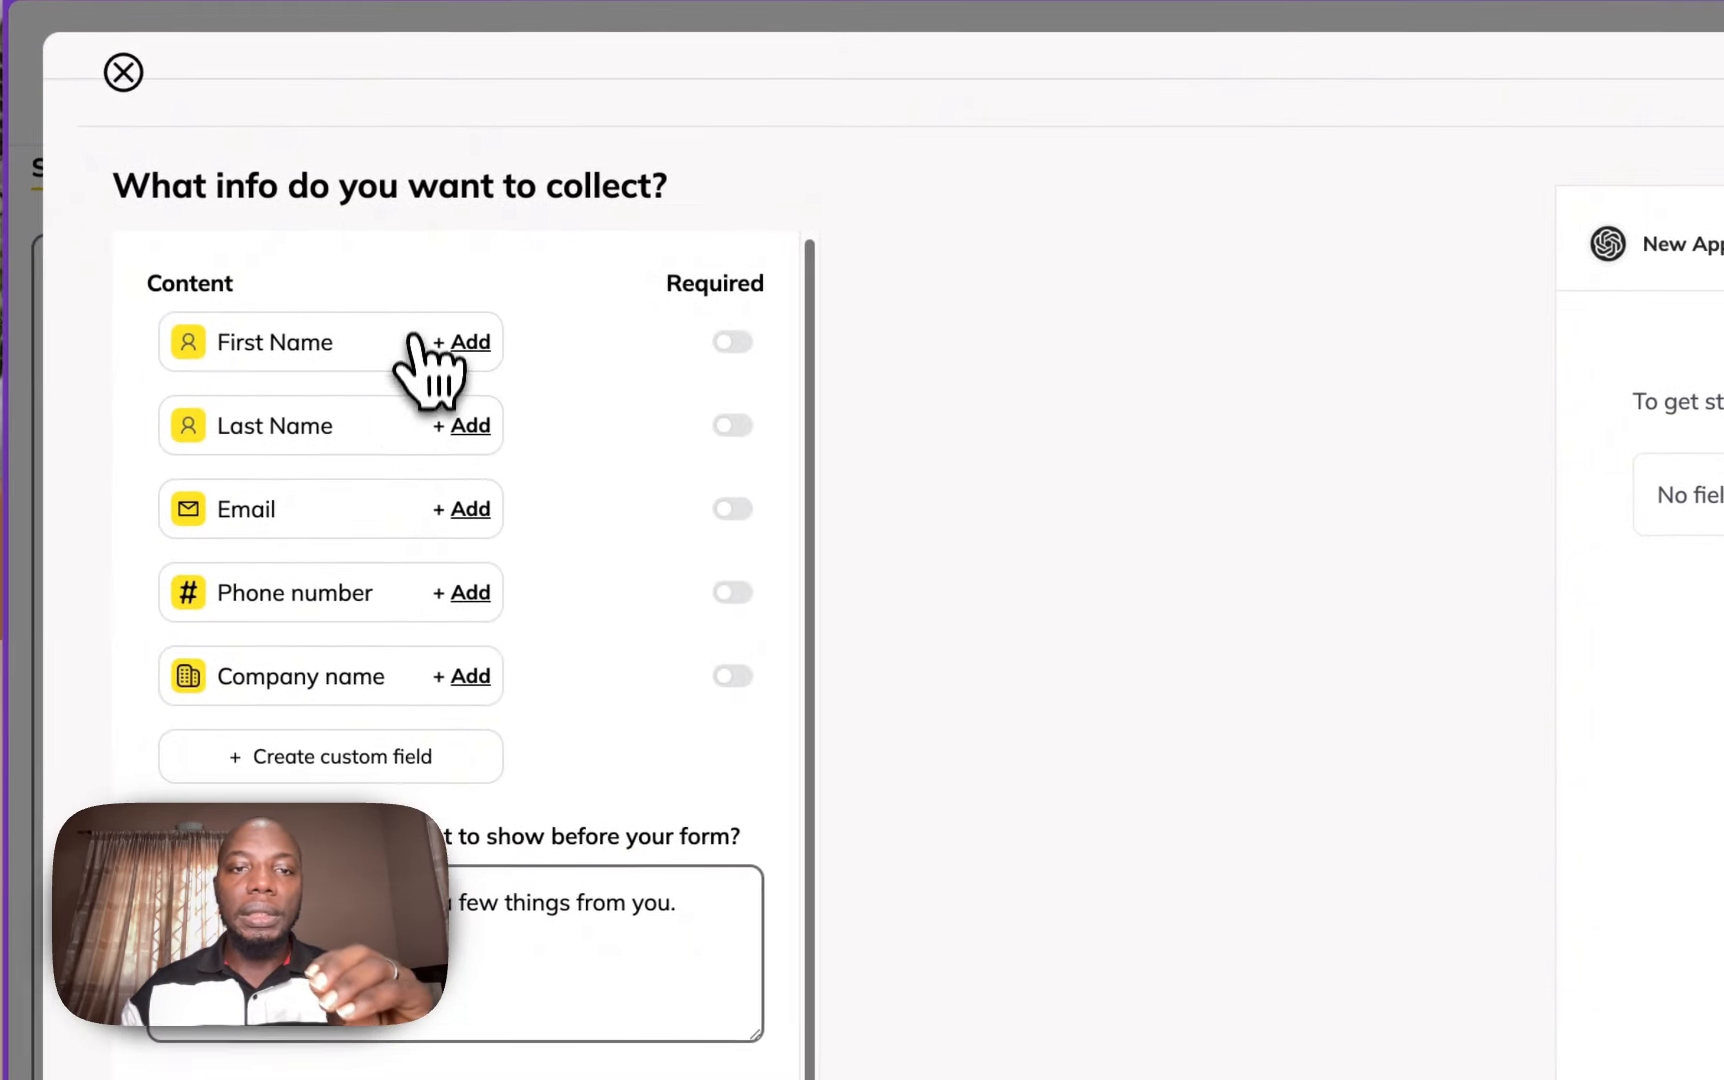
- Make First Name, Email and Company name required fields, save the lead form and skip it in the preview
left_click(755, 345)
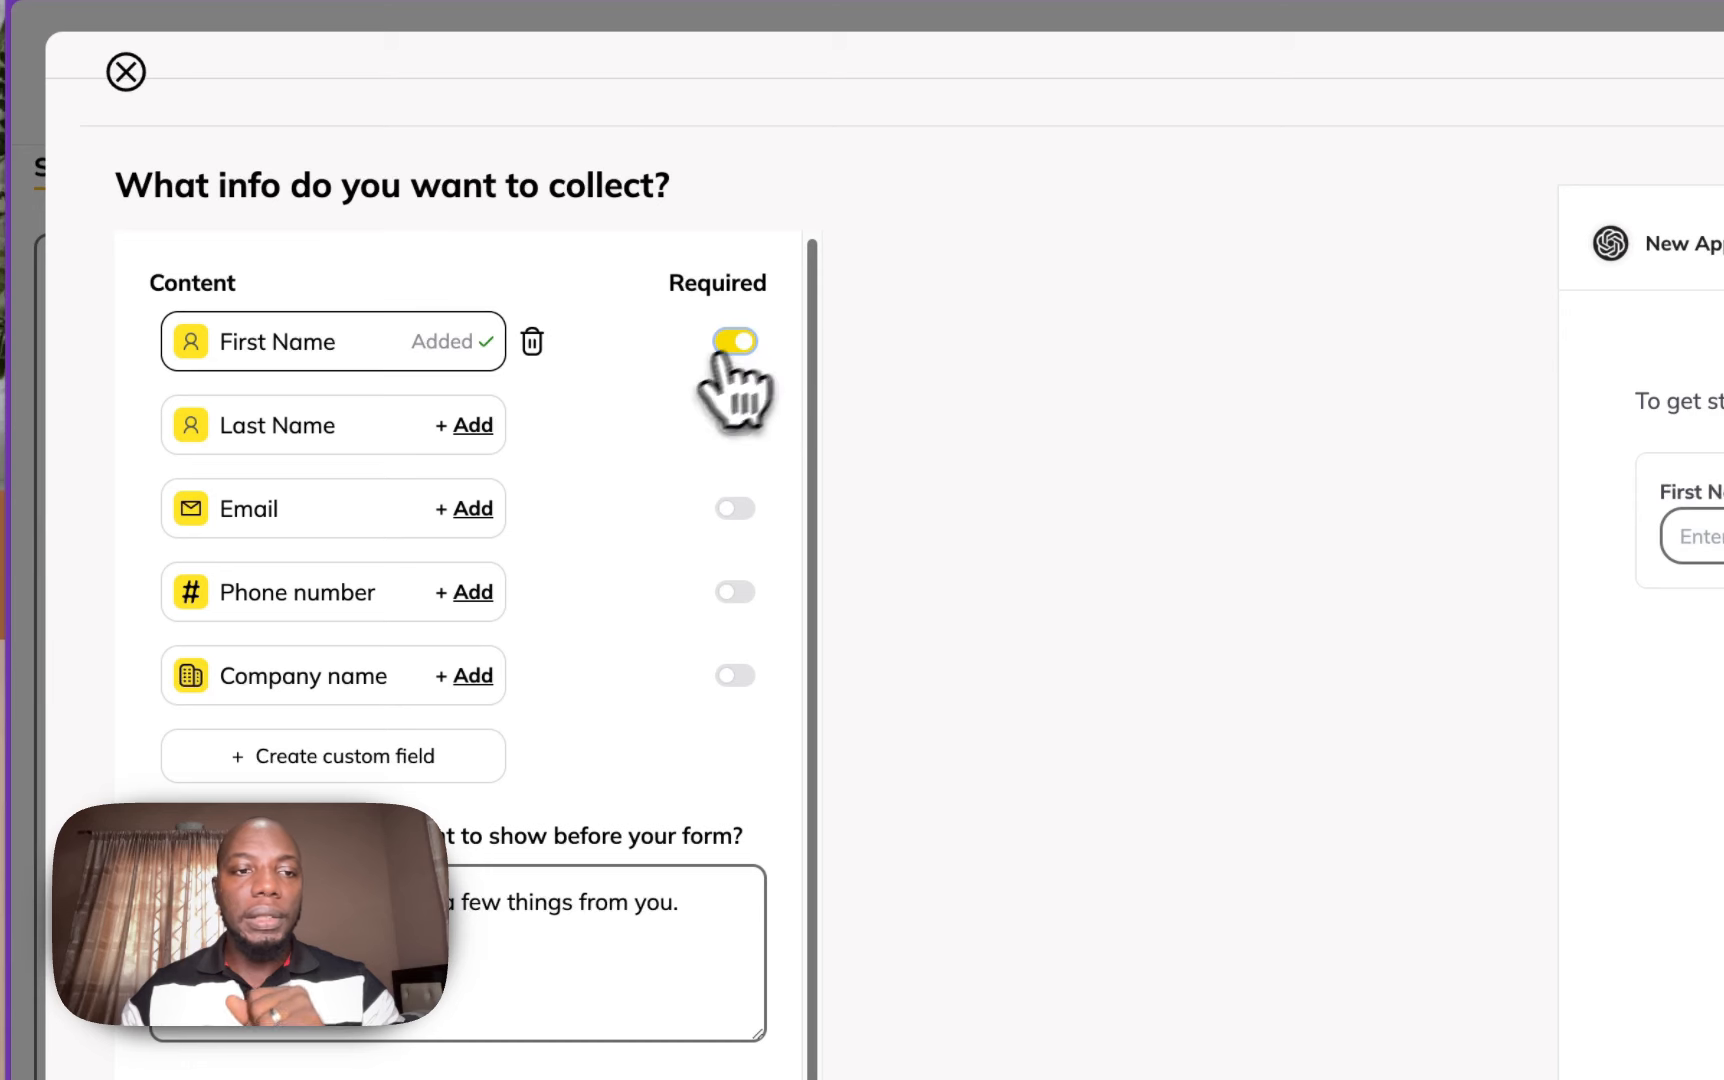
left_click(735, 508)
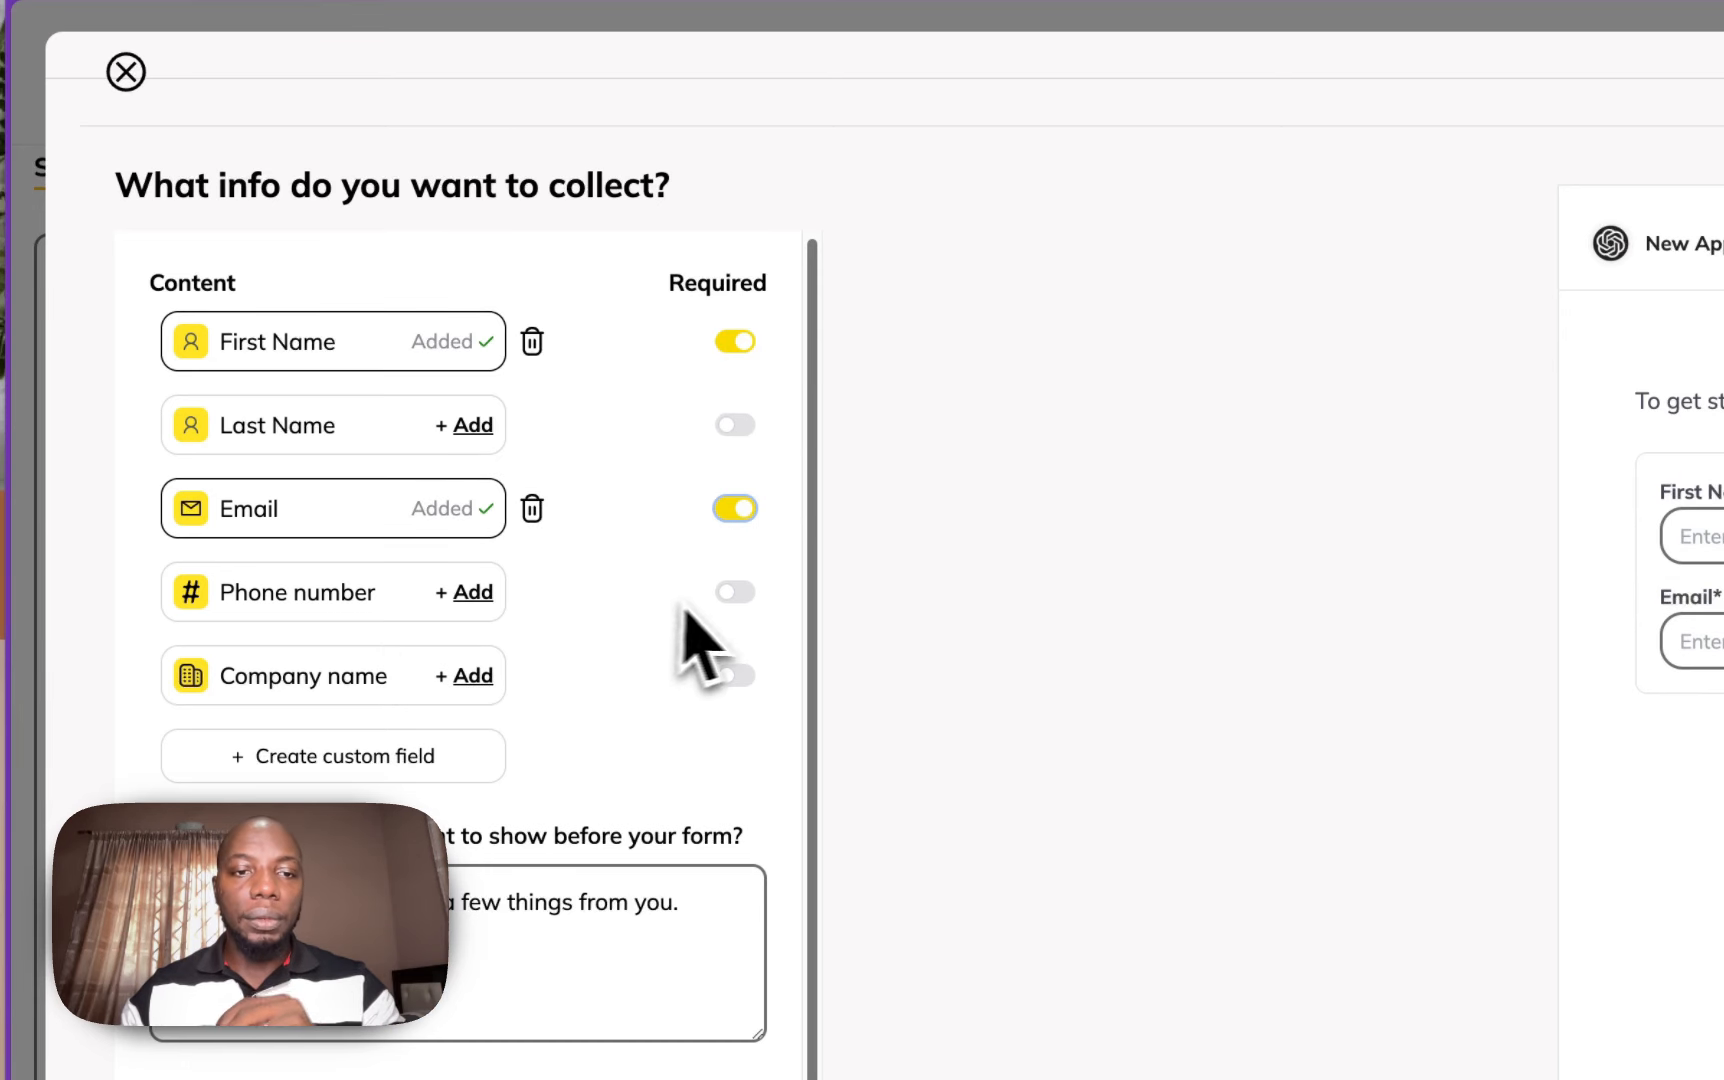
left_click(733, 676)
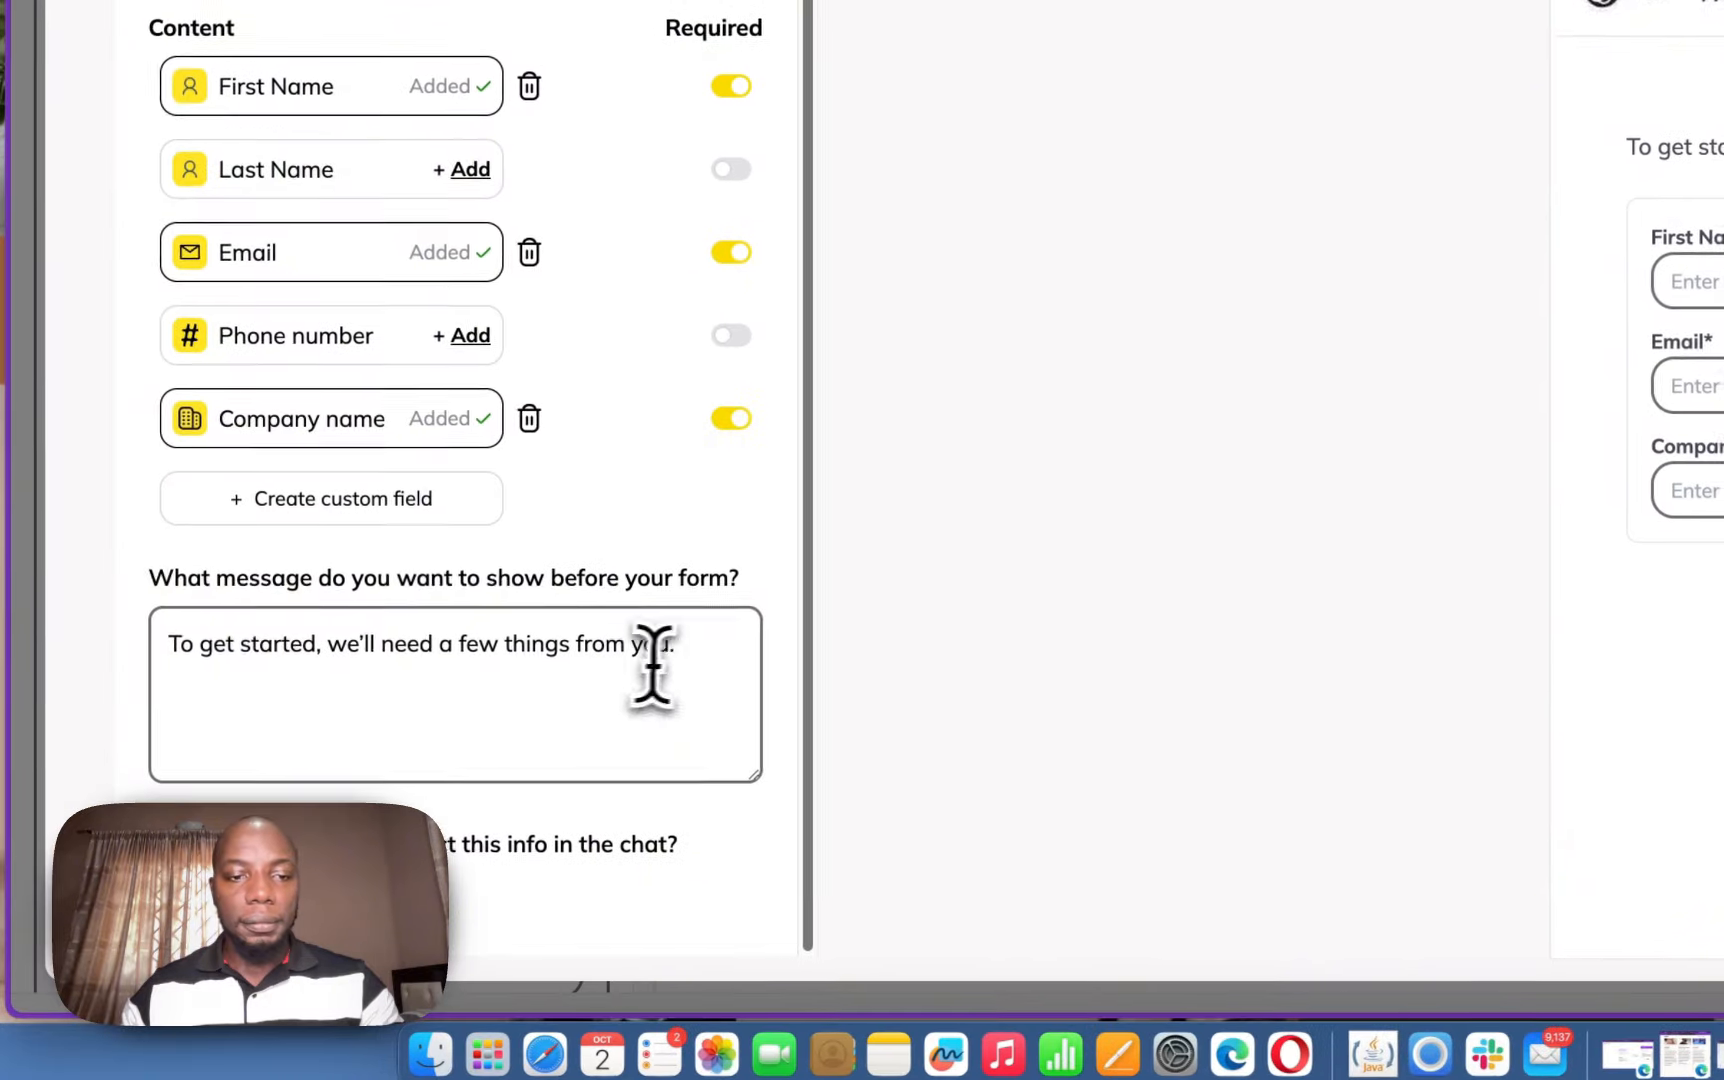
left_click_drag(640, 668, 1254, 361)
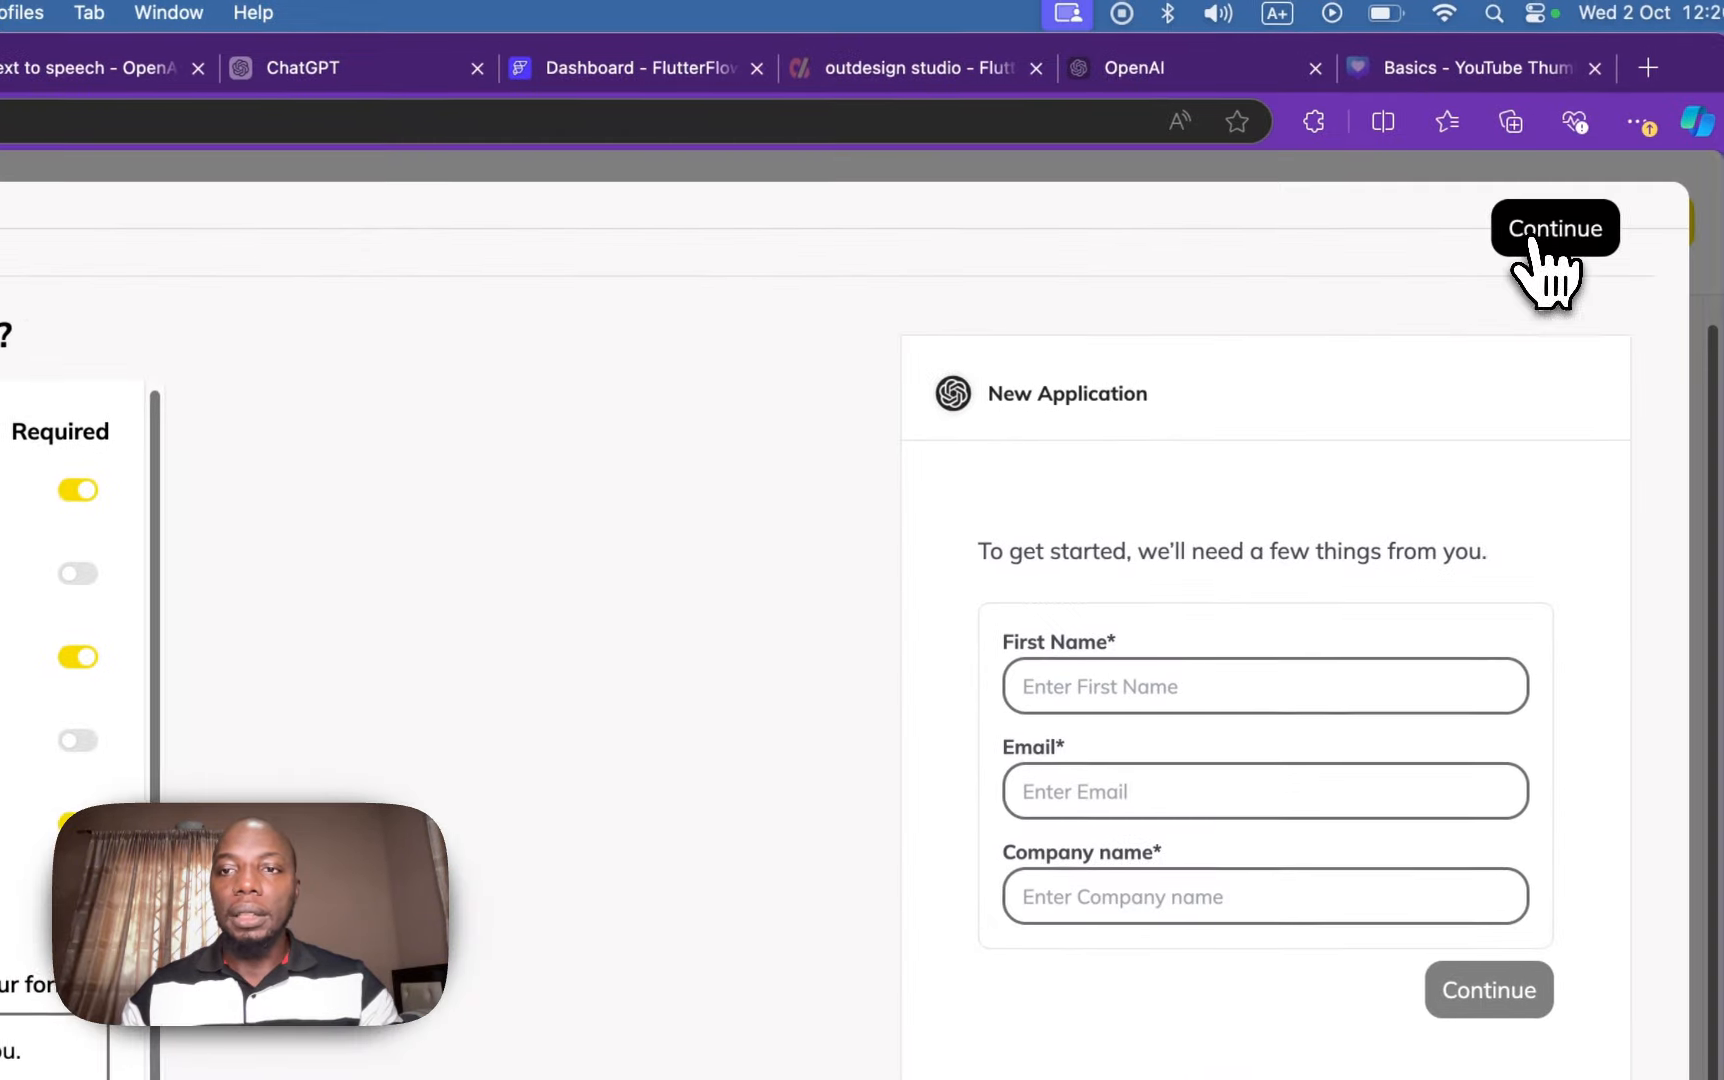
left_click(1612, 190)
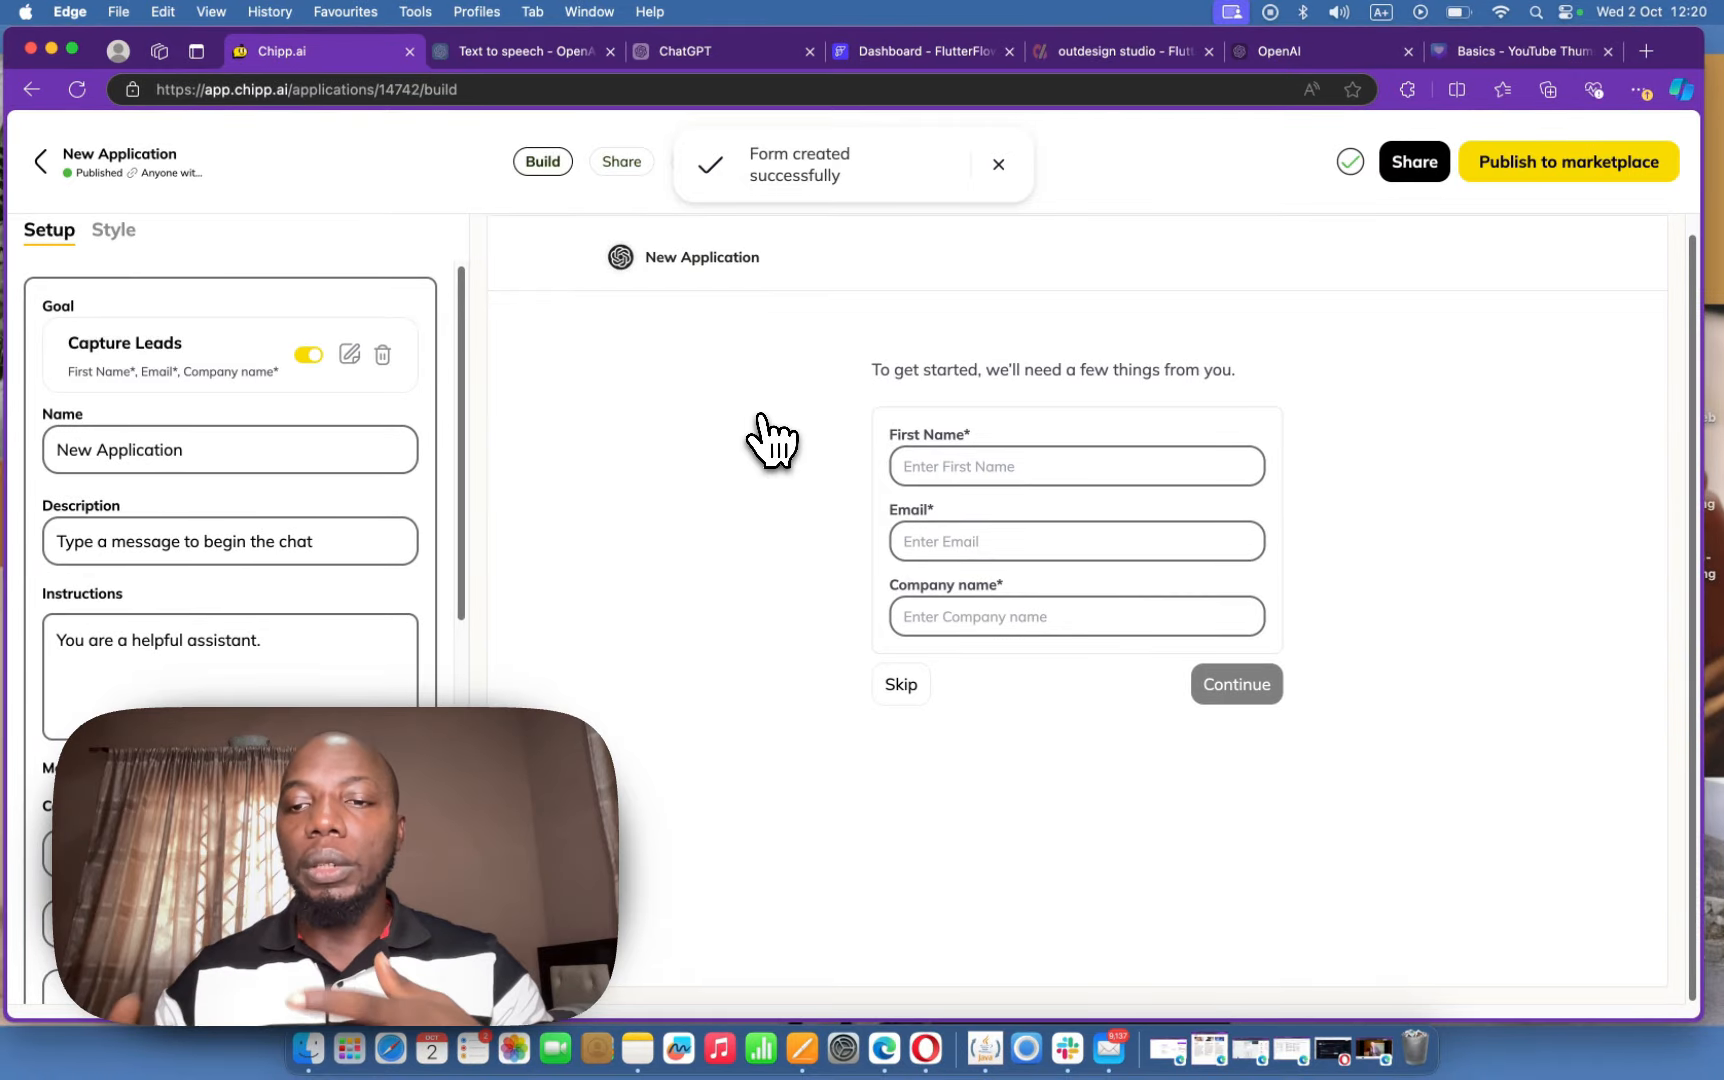
left_click(908, 686)
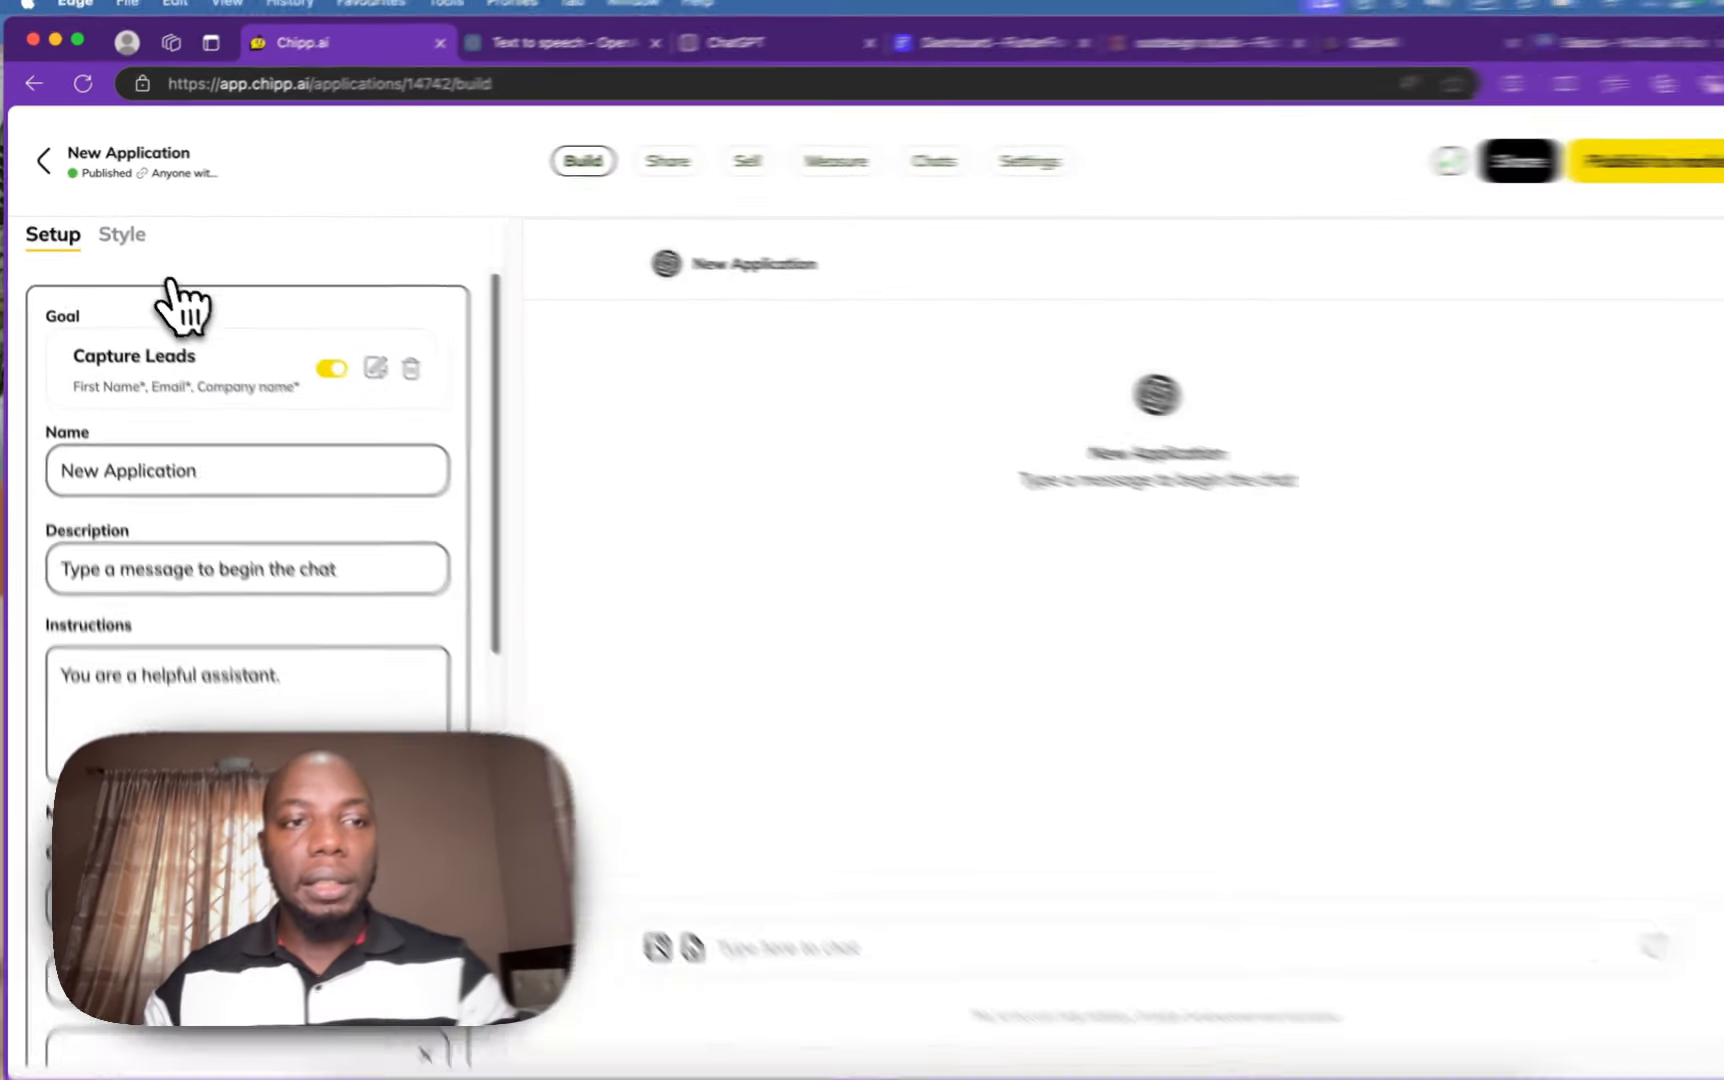
- Upload the studio logo in the style settings and set the brand color to orange, about RGB 222, 93, 23
left_click(122, 234)
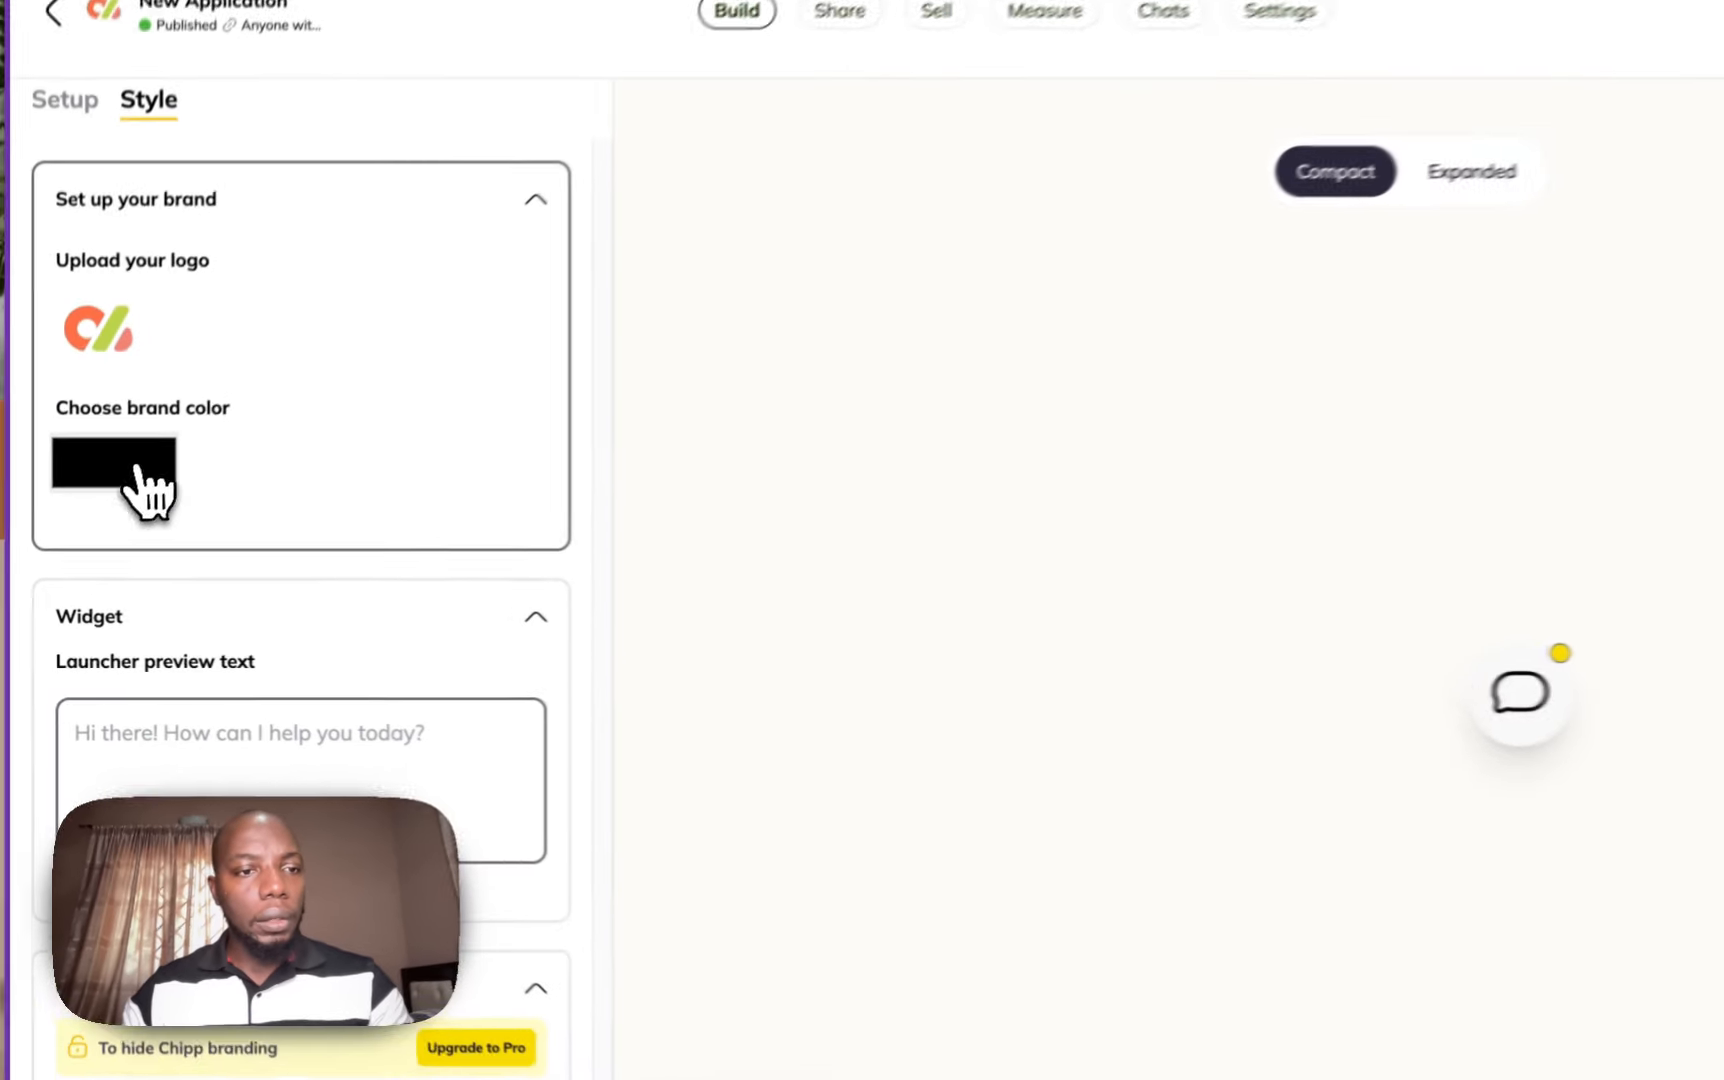
left_click(137, 468)
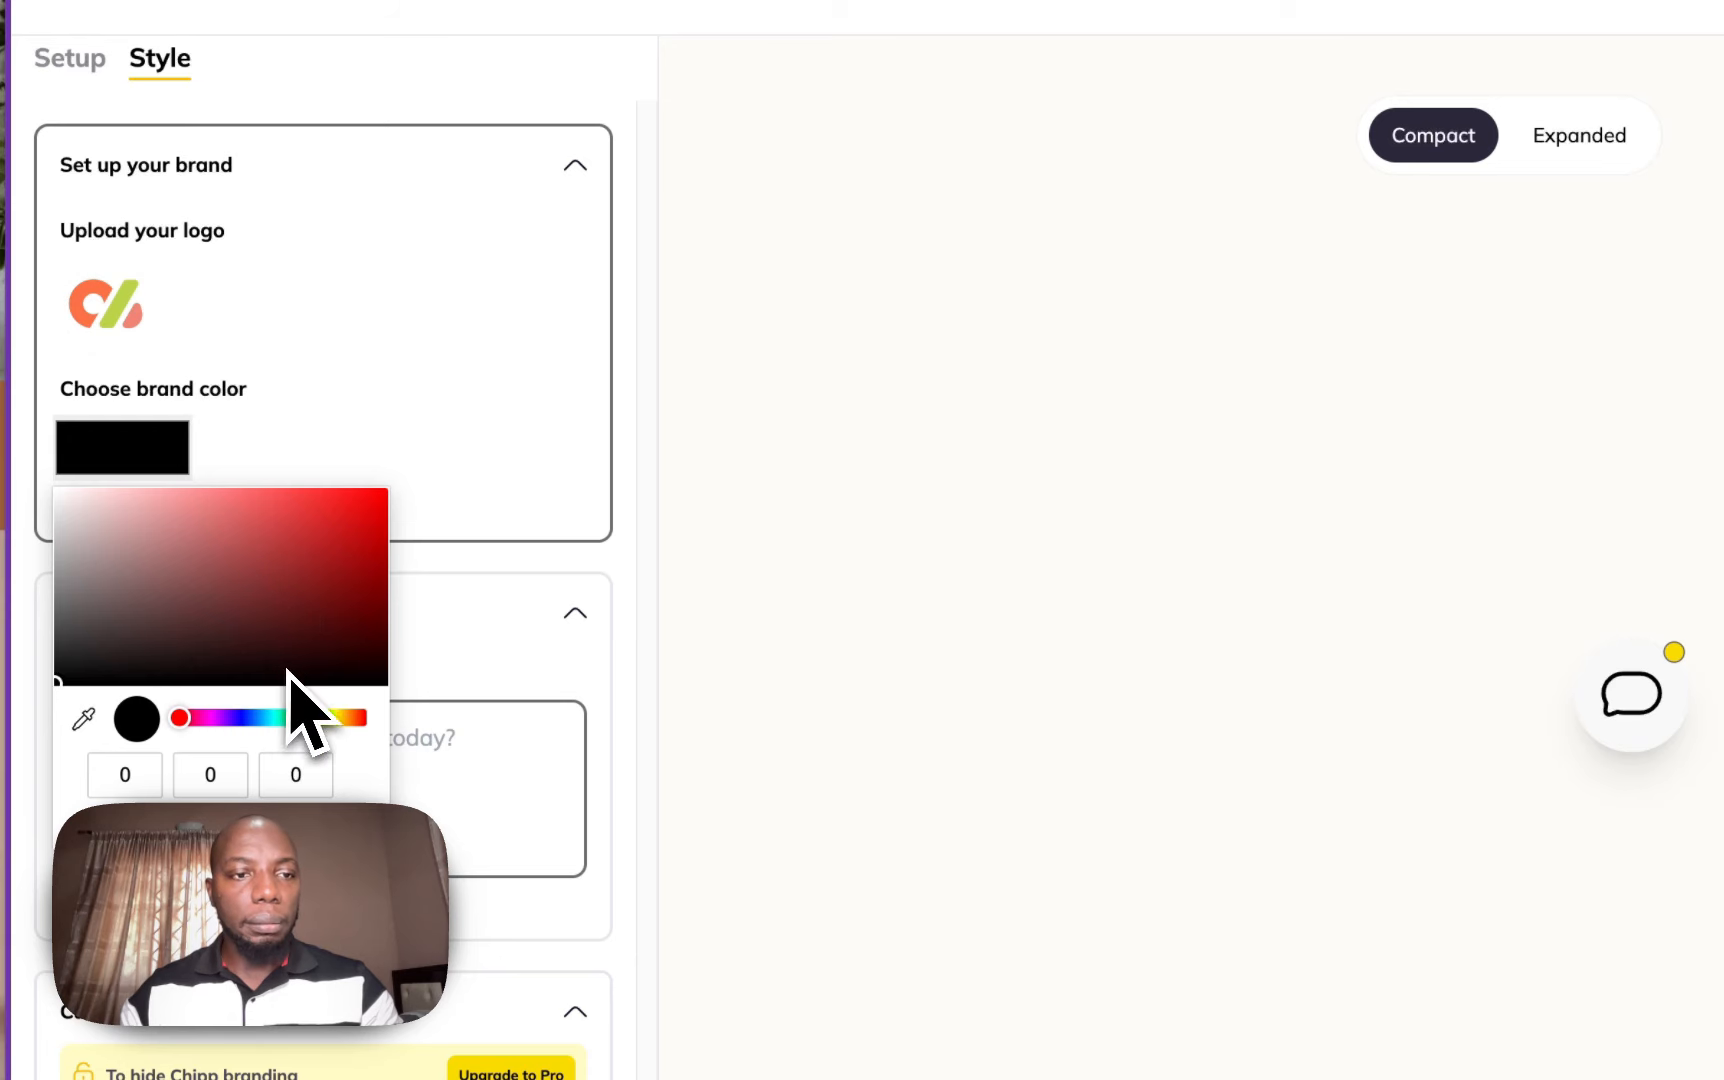
left_click_drag(316, 720, 360, 727)
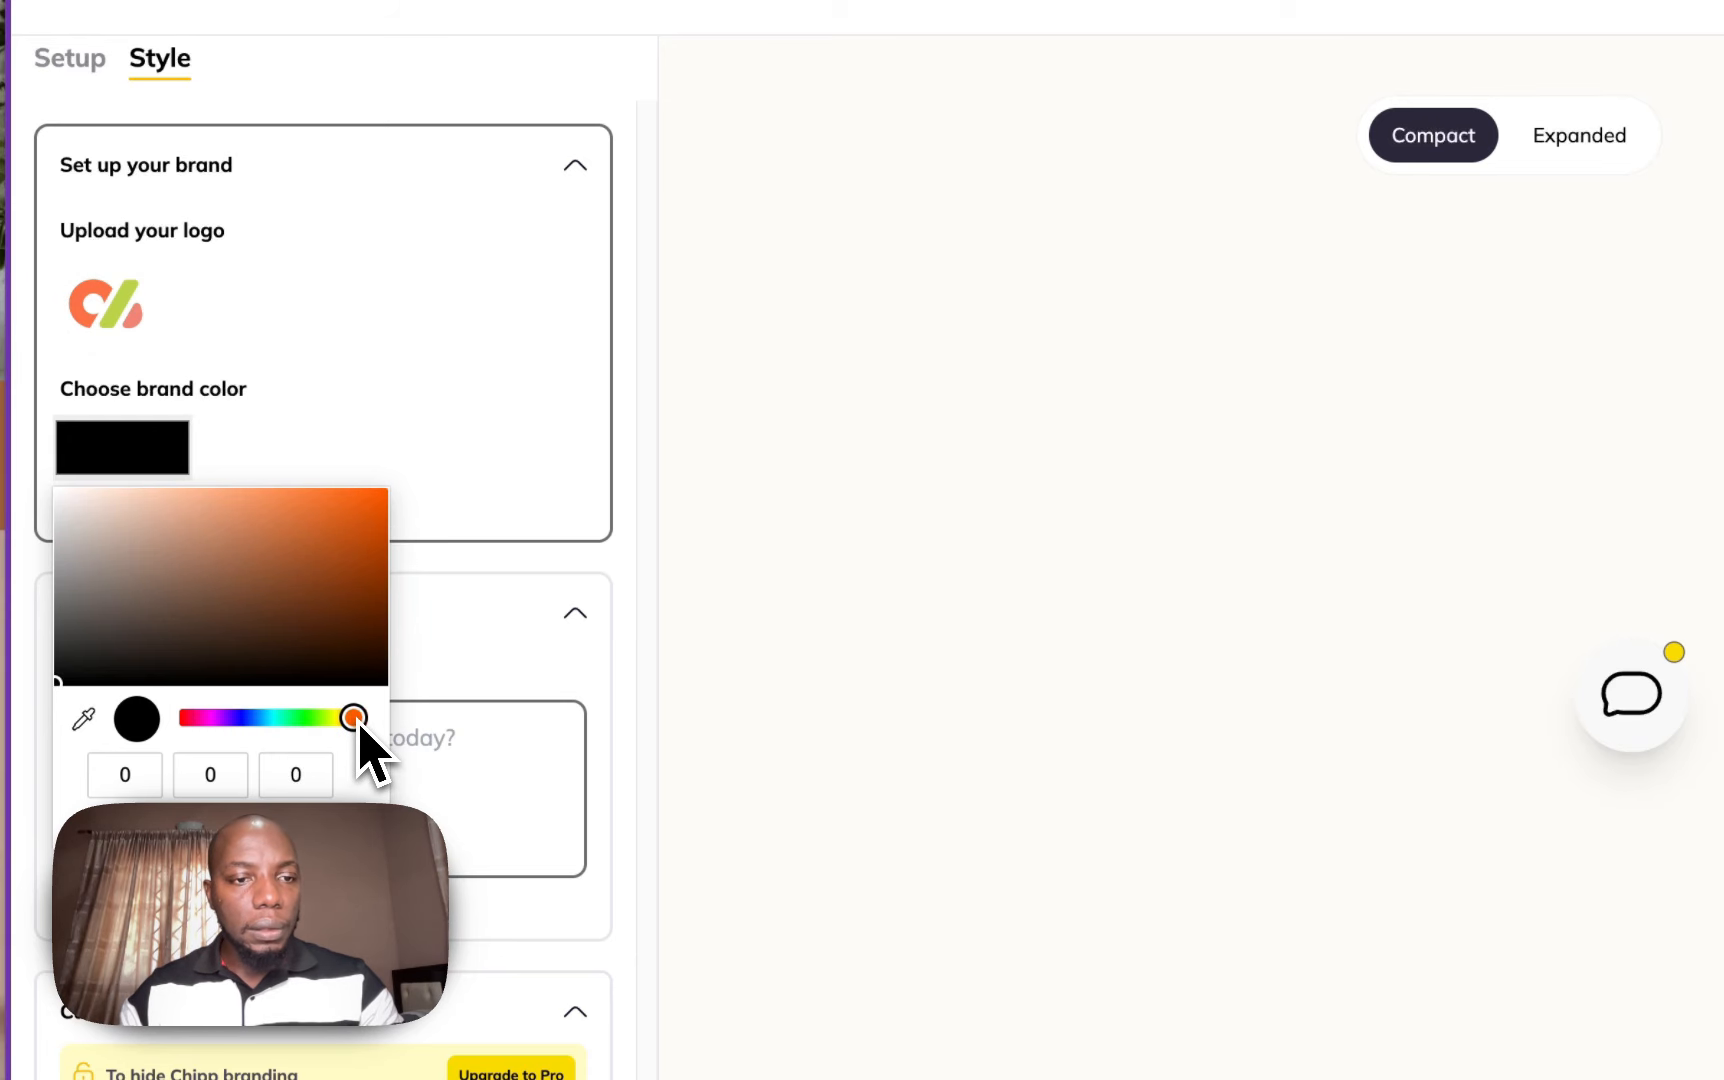
left_click(327, 540)
mouse_move(328, 540)
left_mouse_down()
mouse_move(337, 512)
mouse_move(344, 533)
mouse_move(302, 520)
left_mouse_up()
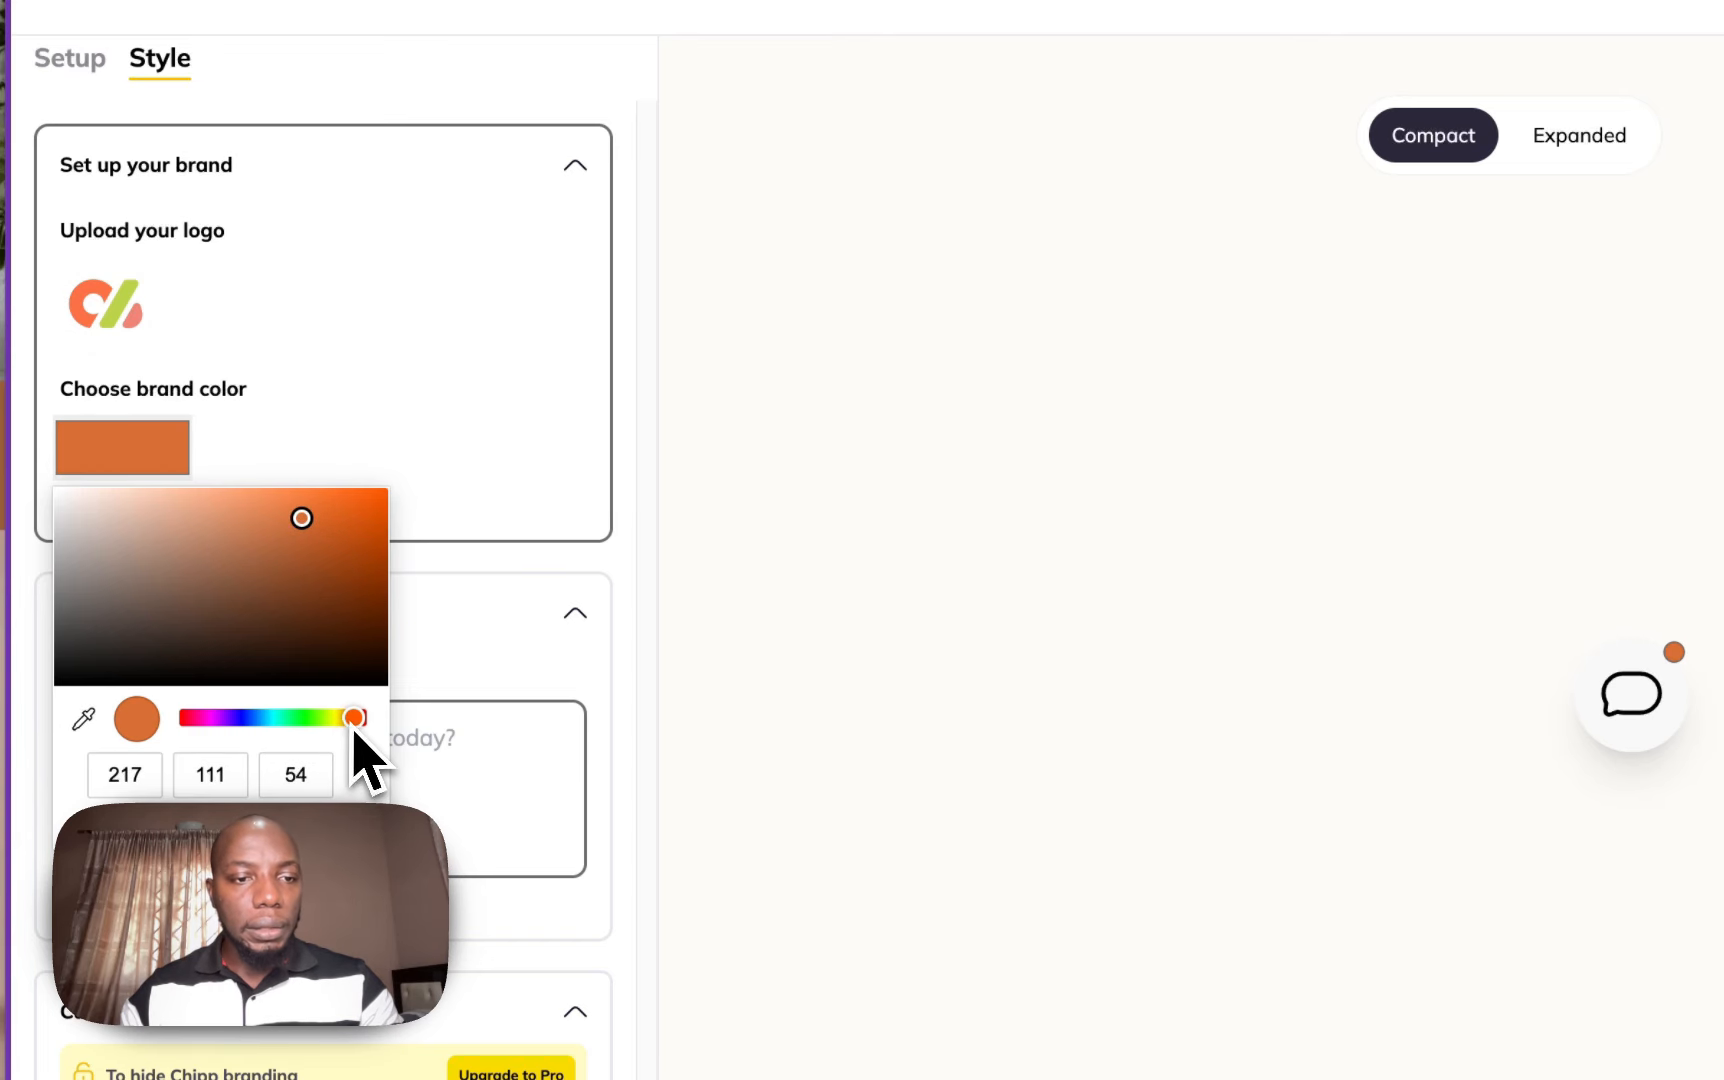
left_click_drag(353, 724, 326, 733)
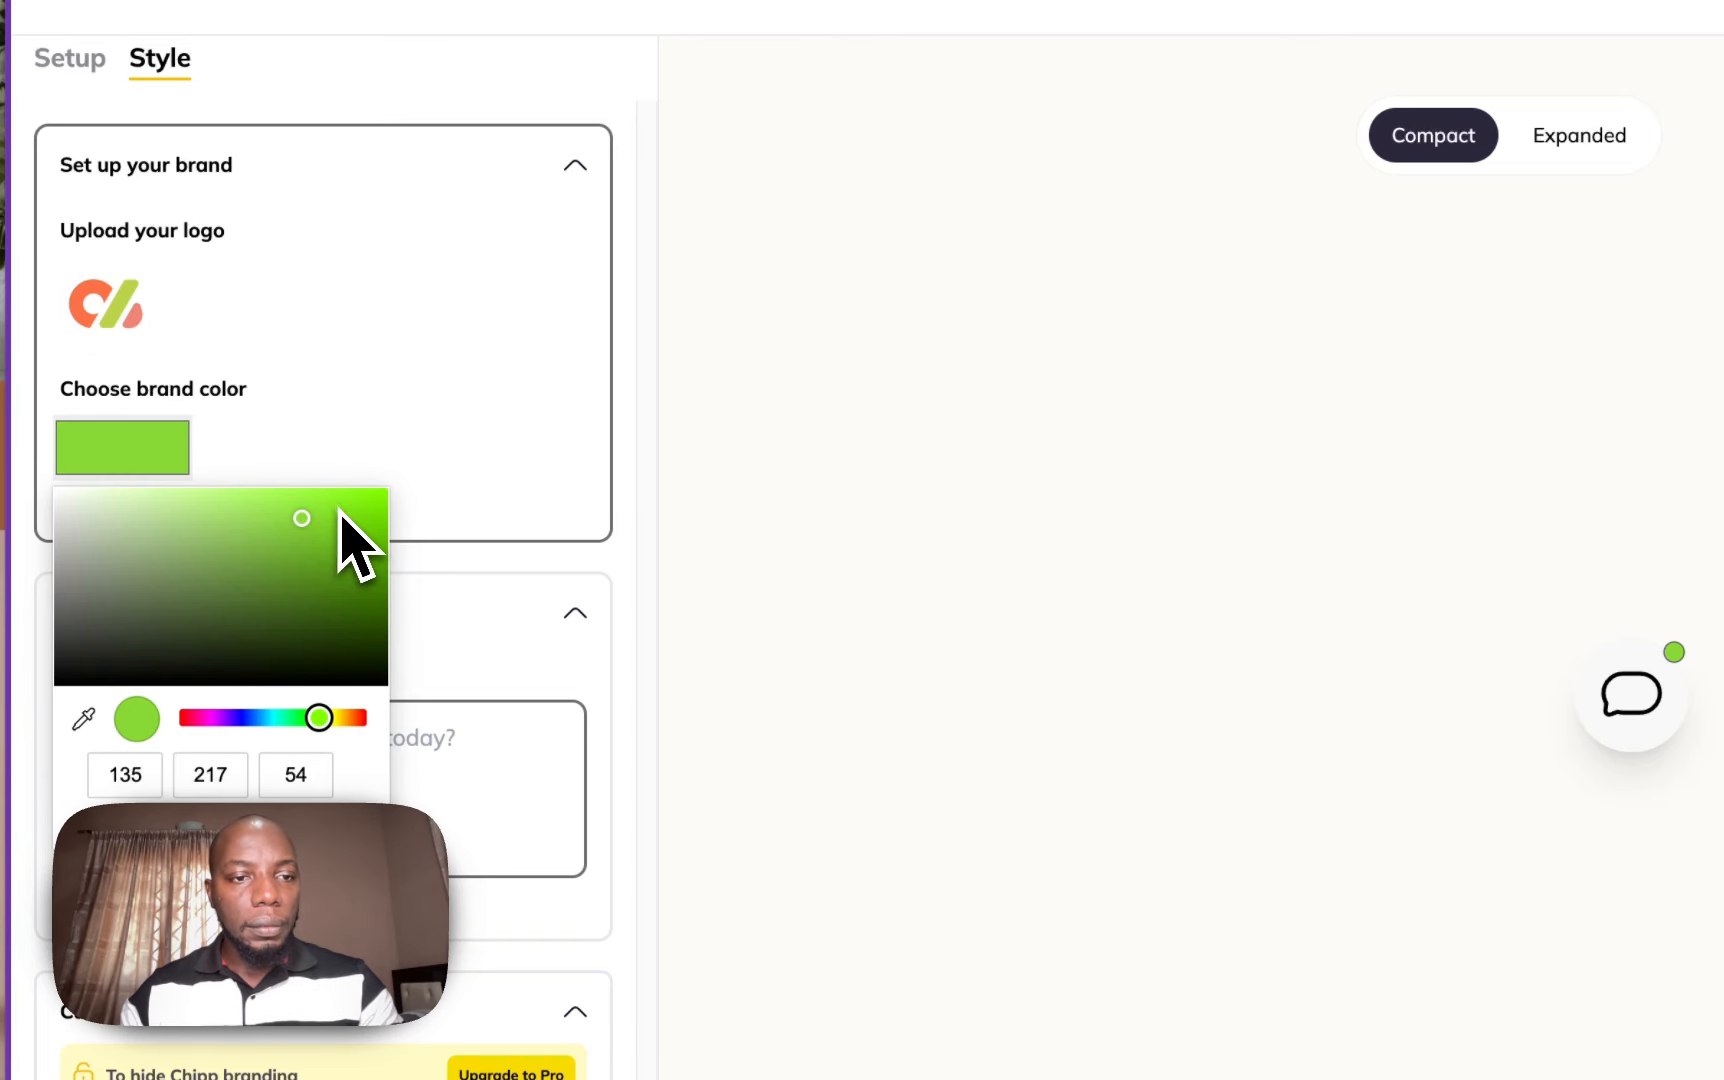
mouse_move(340, 522)
left_mouse_down()
mouse_move(315, 550)
mouse_move(349, 517)
left_mouse_up()
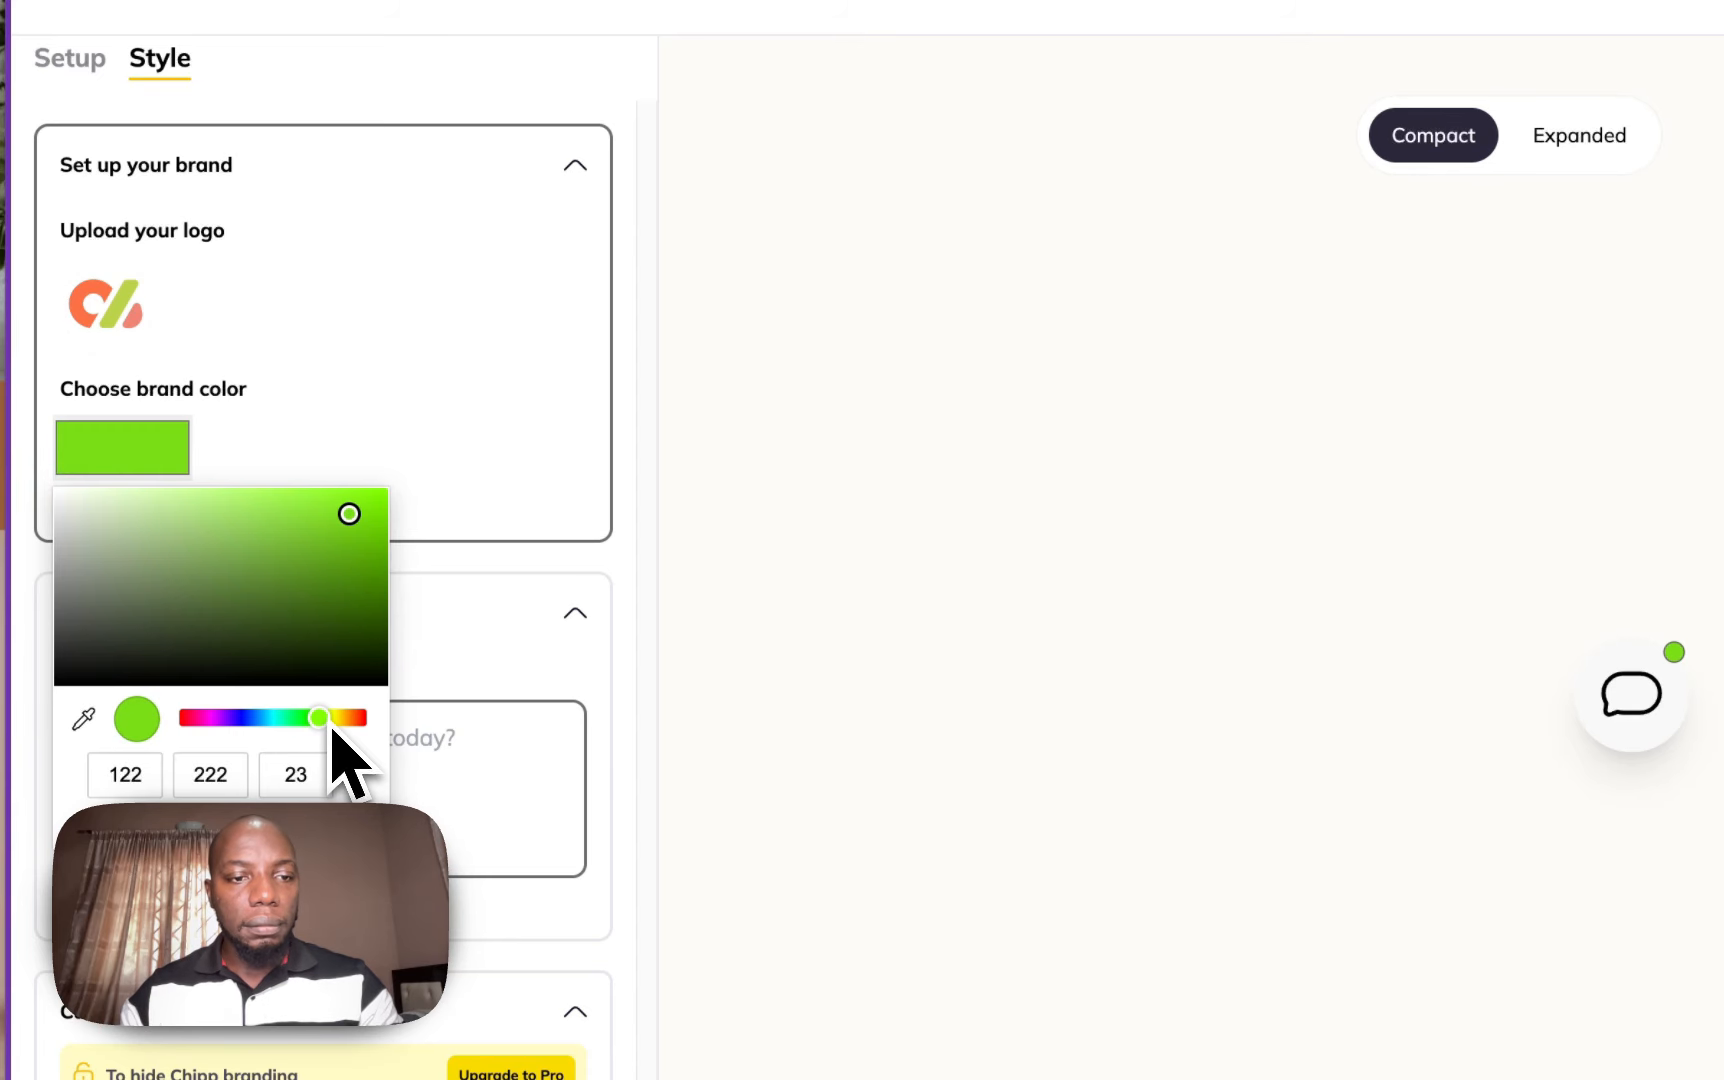
left_click_drag(330, 727, 360, 717)
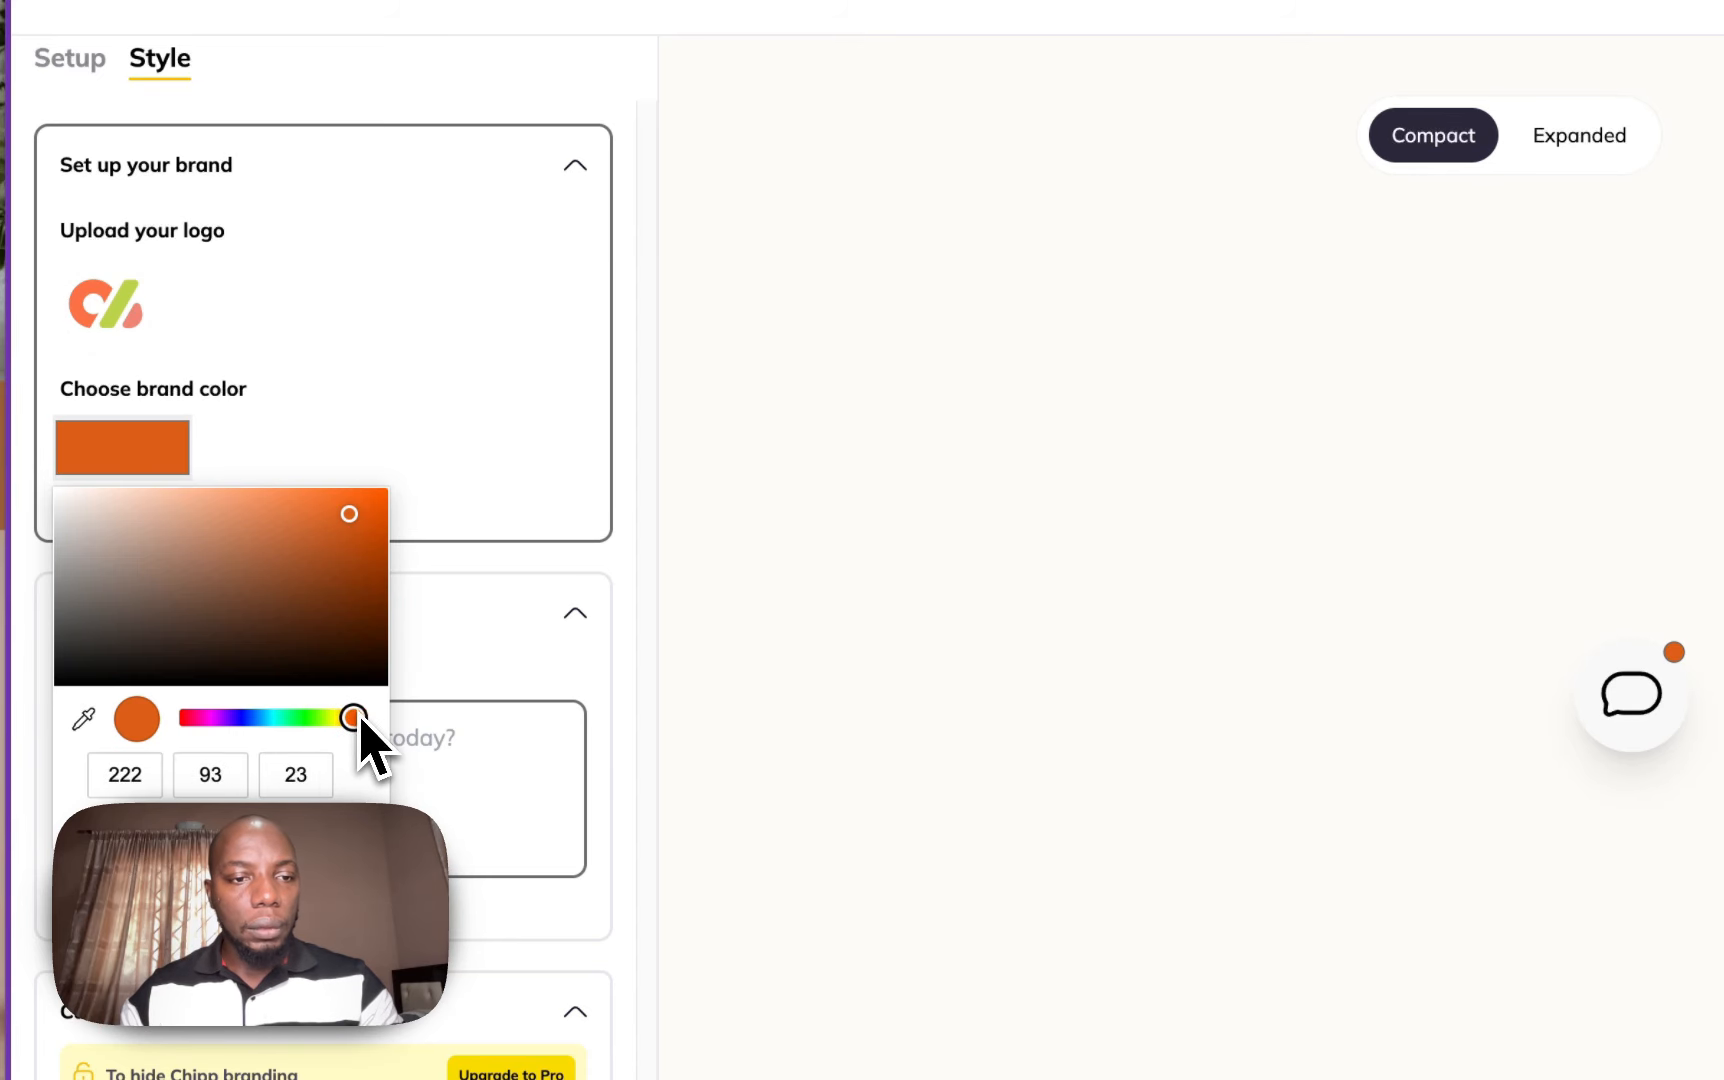
left_click(346, 516)
left_click(368, 480)
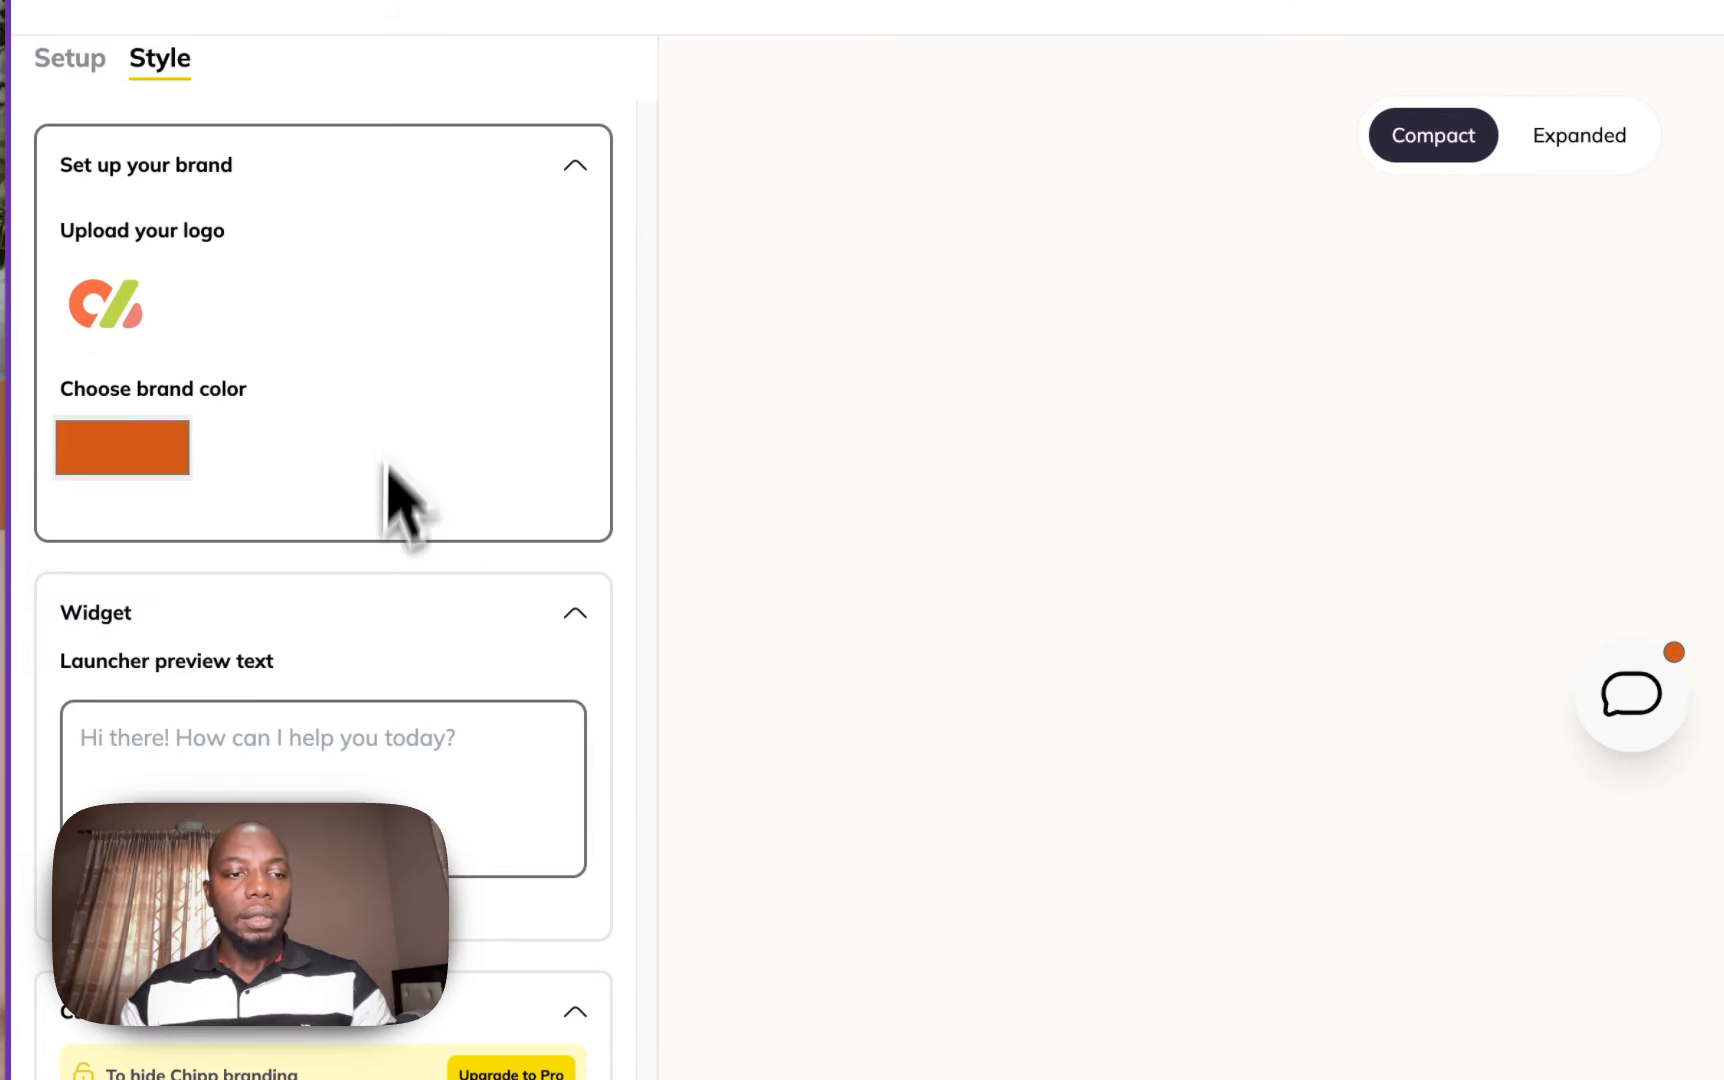
- Set the widget's launcher preview text to "Hey there! How may I help you today?"
scroll(325, 685, "down", 1)
left_click(316, 698)
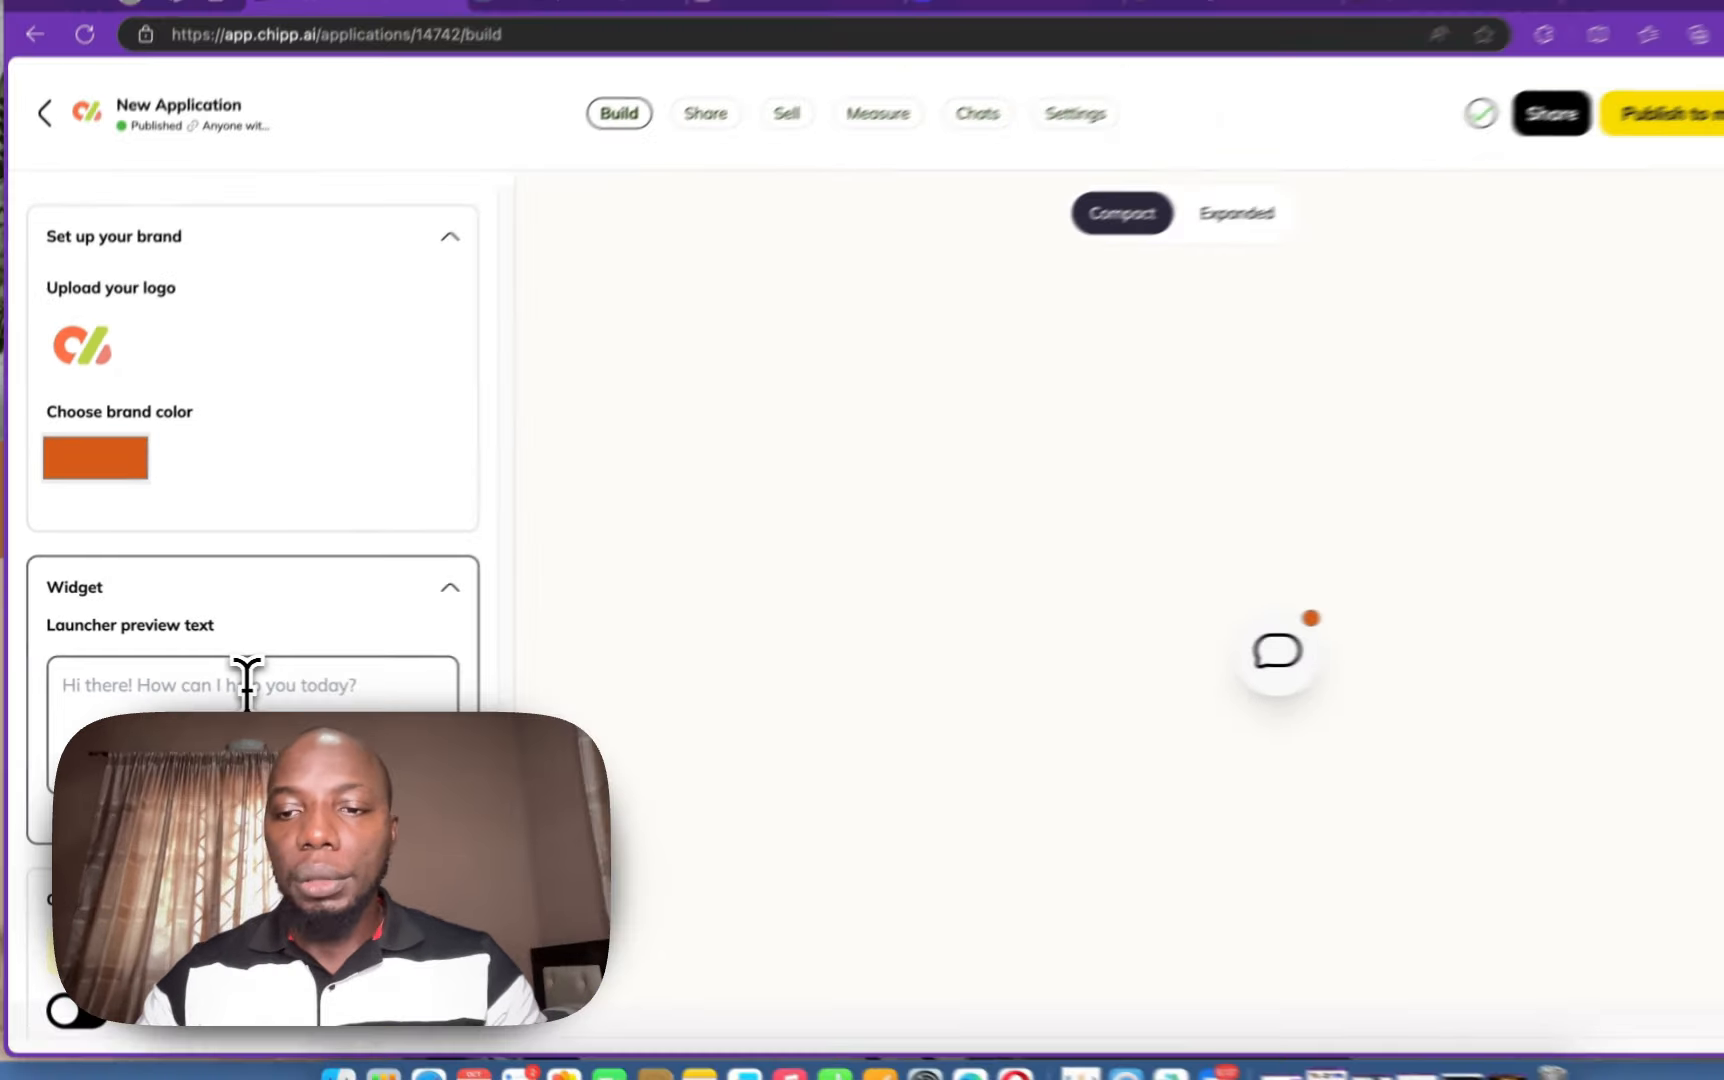
type("H")
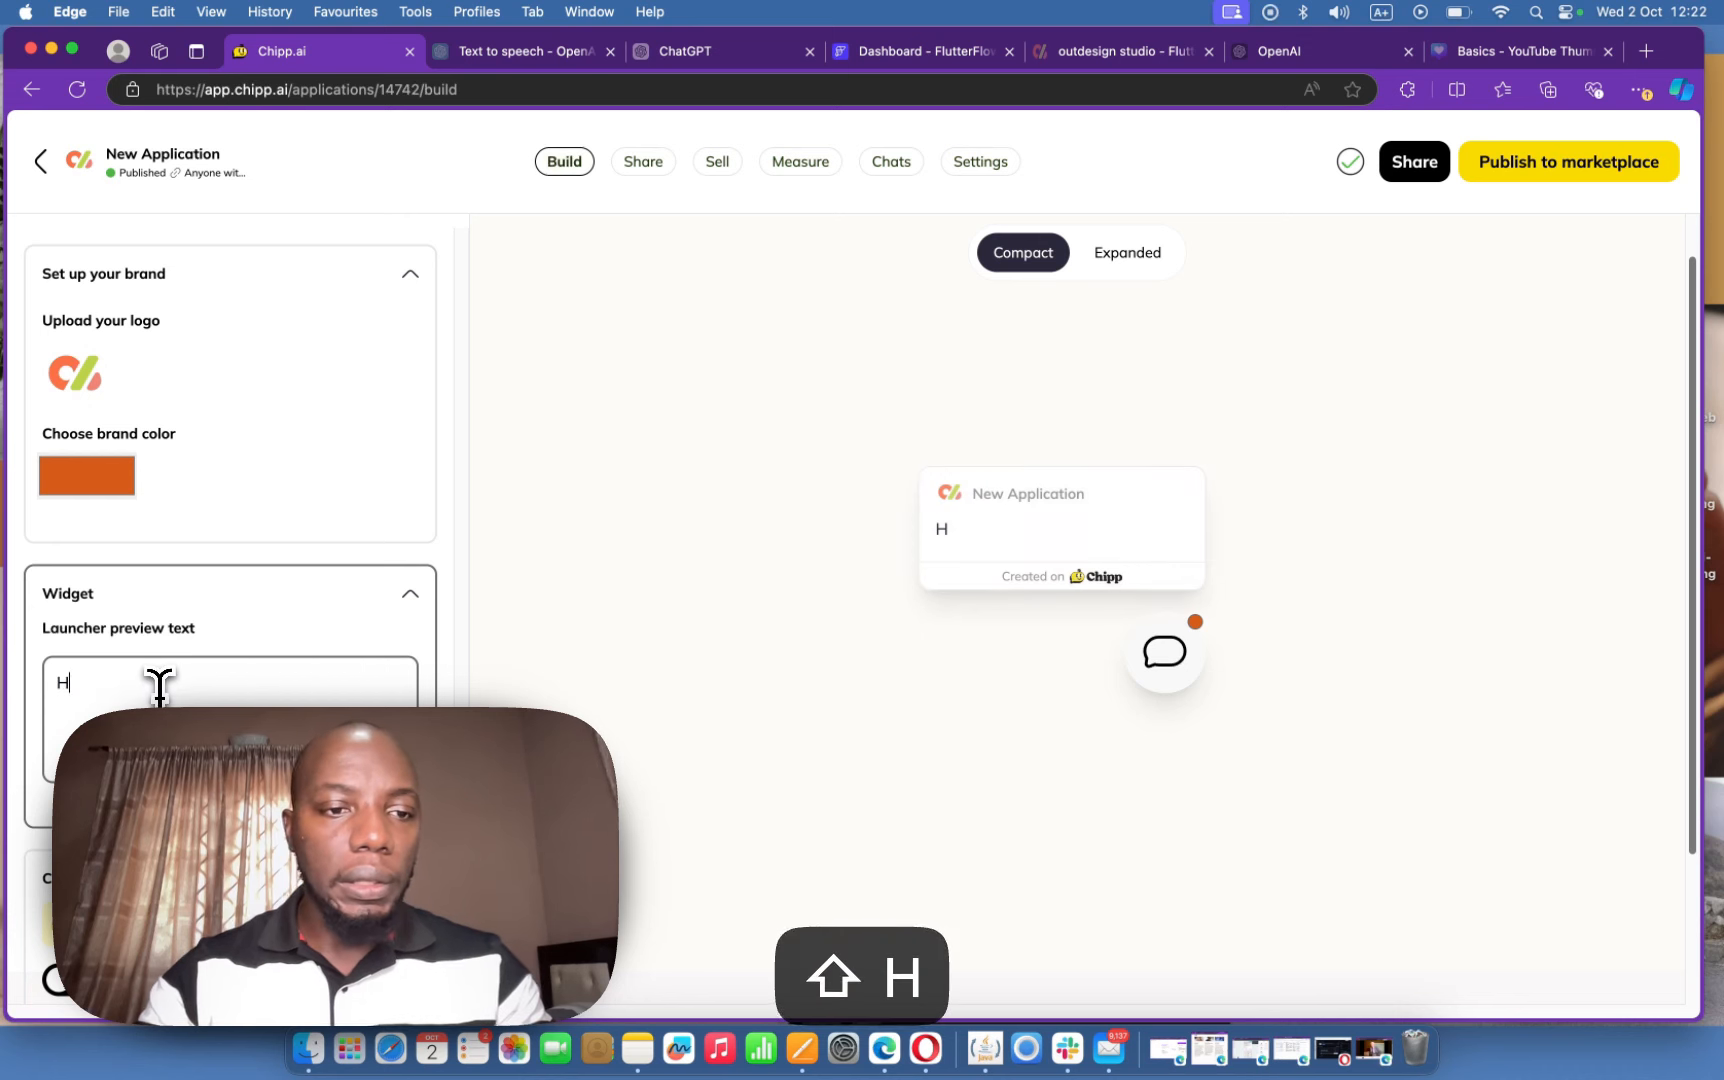
type("ey there! How many")
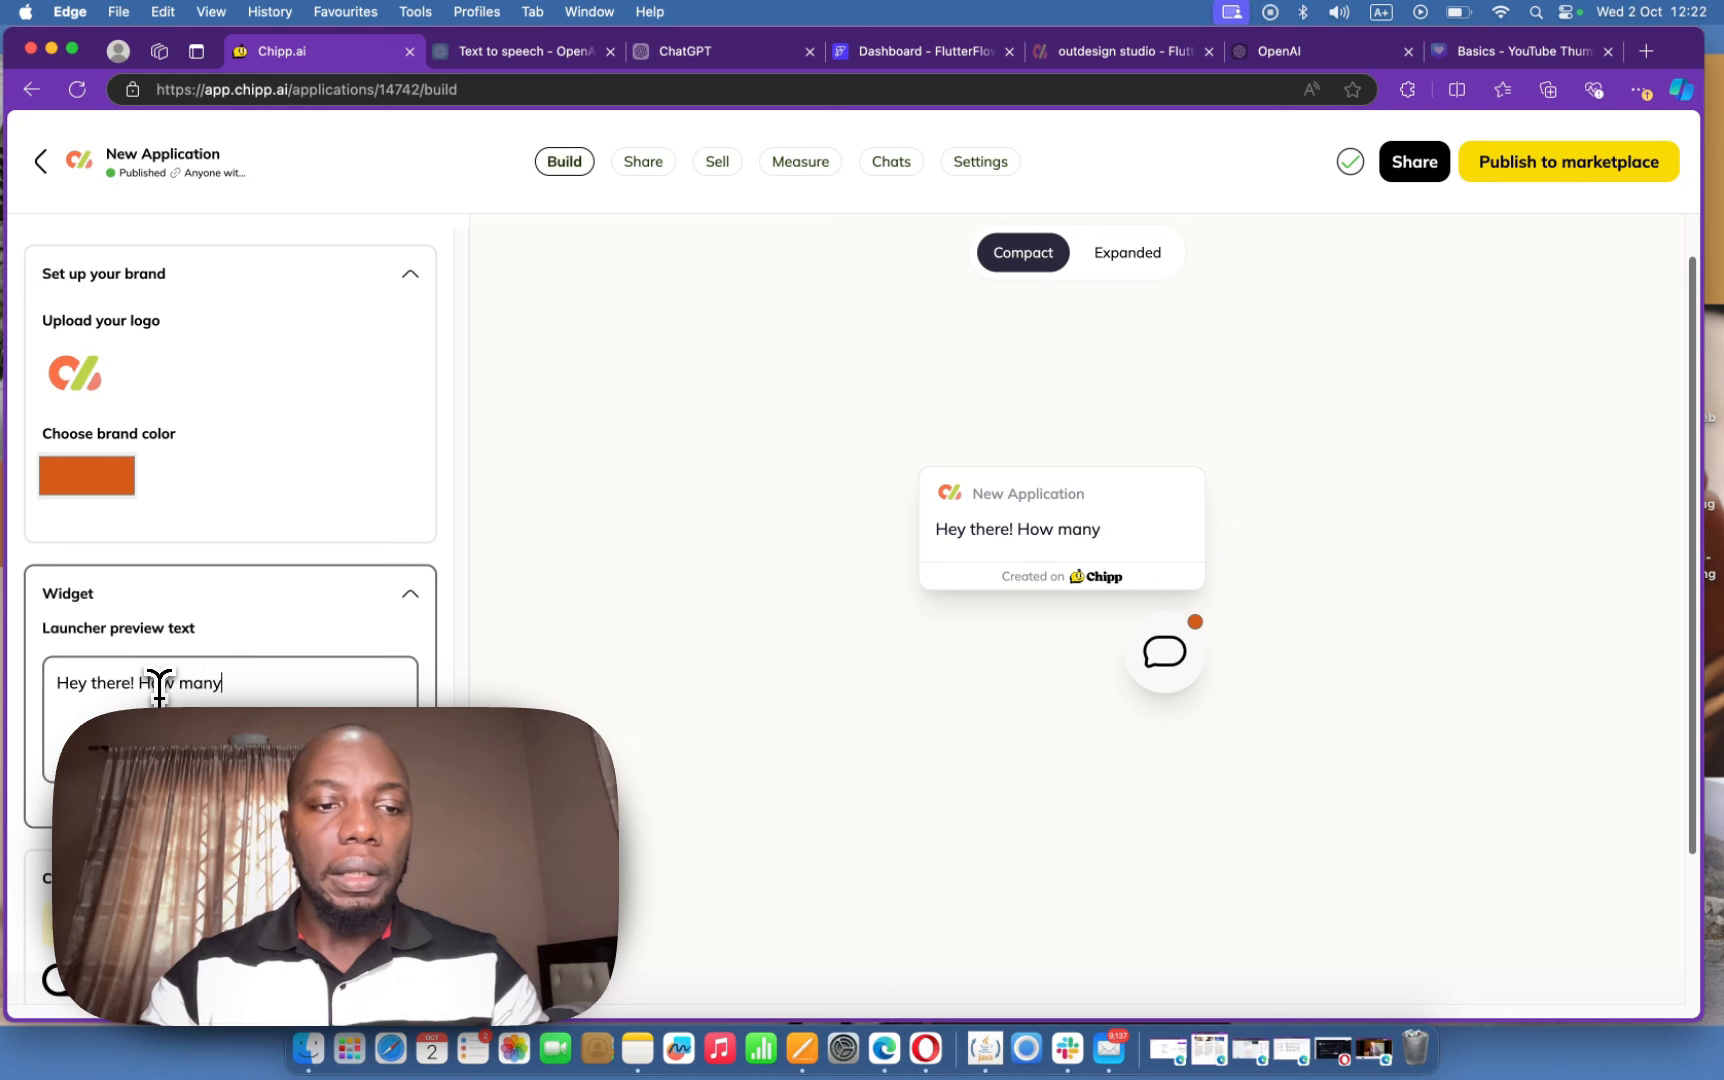
key("BackSpace")
key("BackSpace")
type("y")
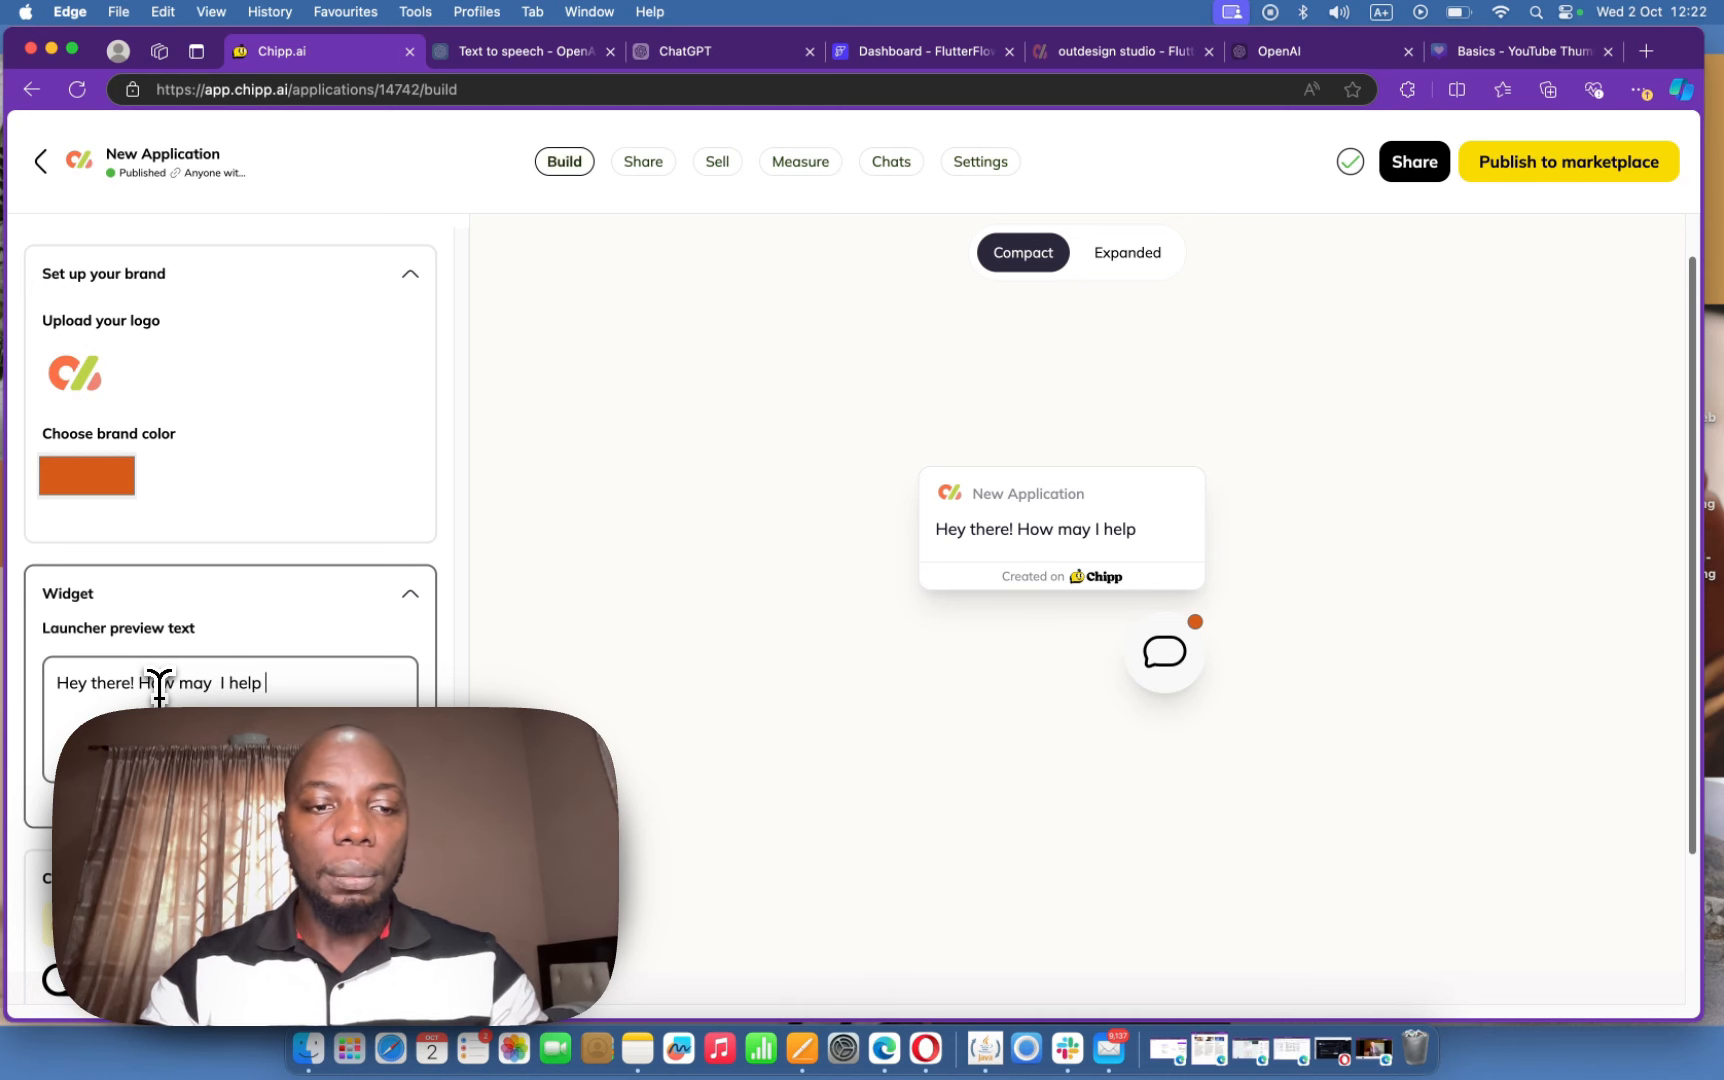
type("  I help you today")
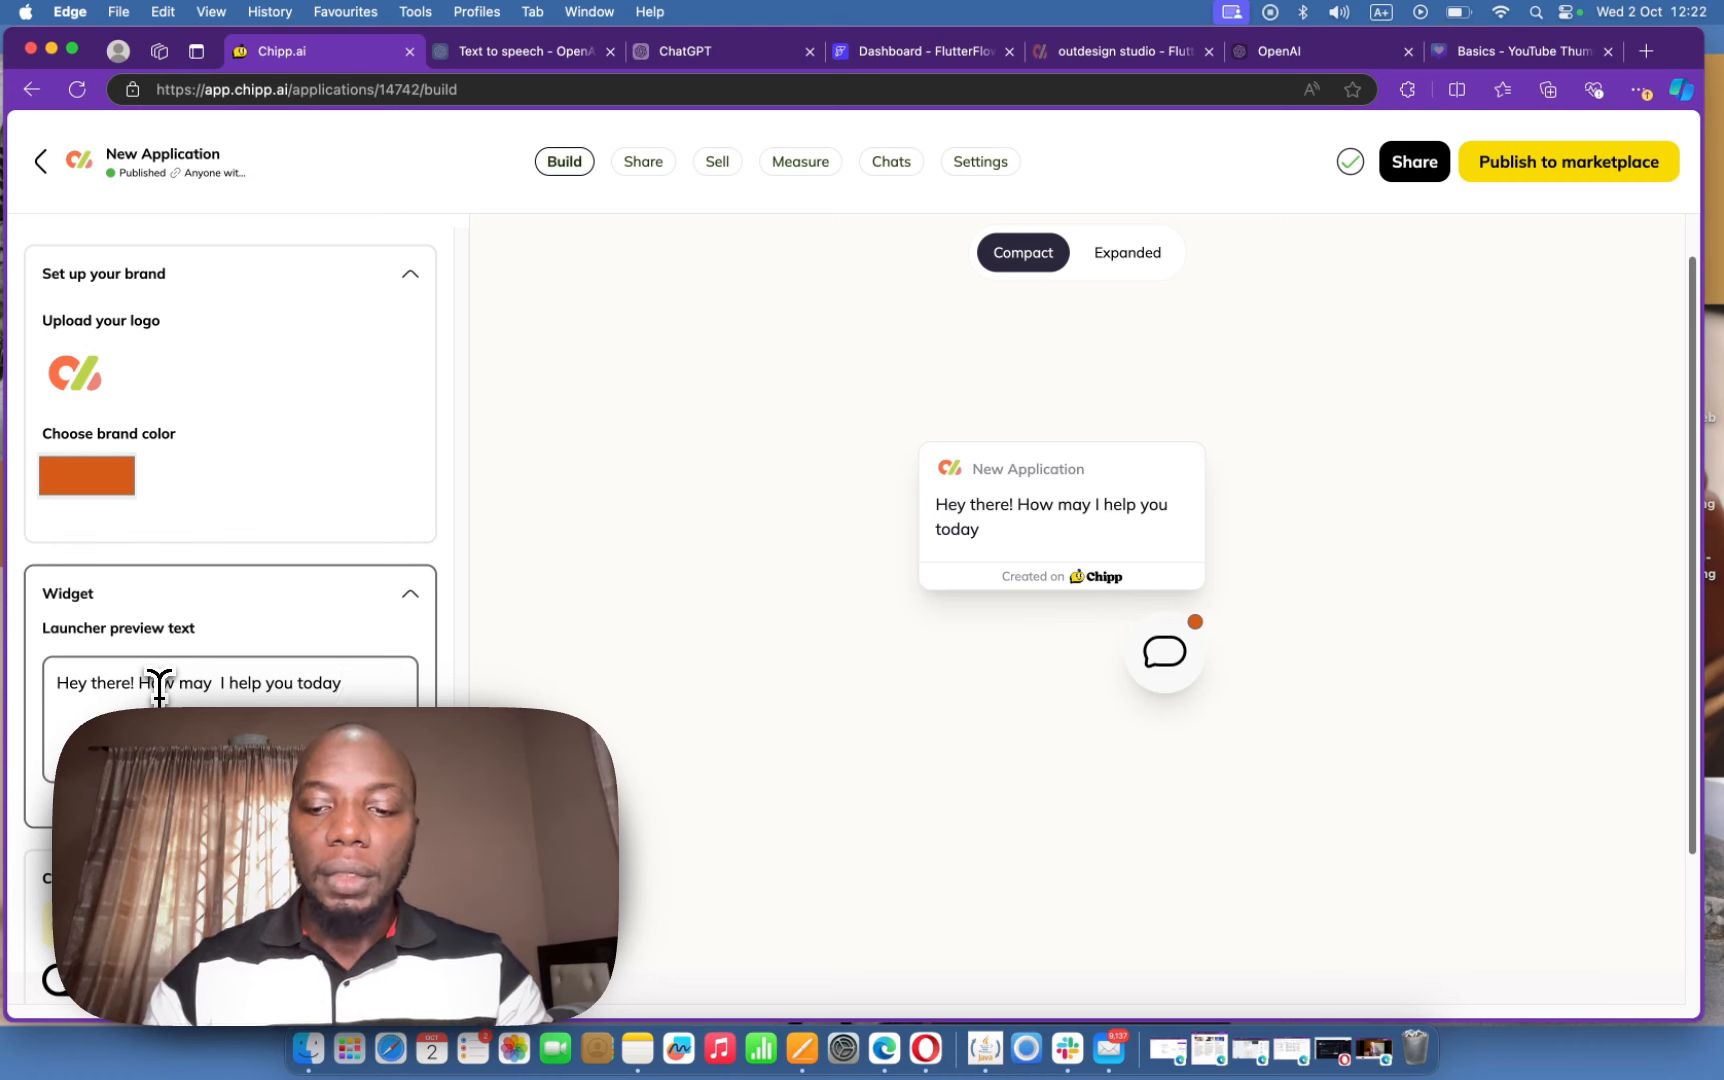
type("?")
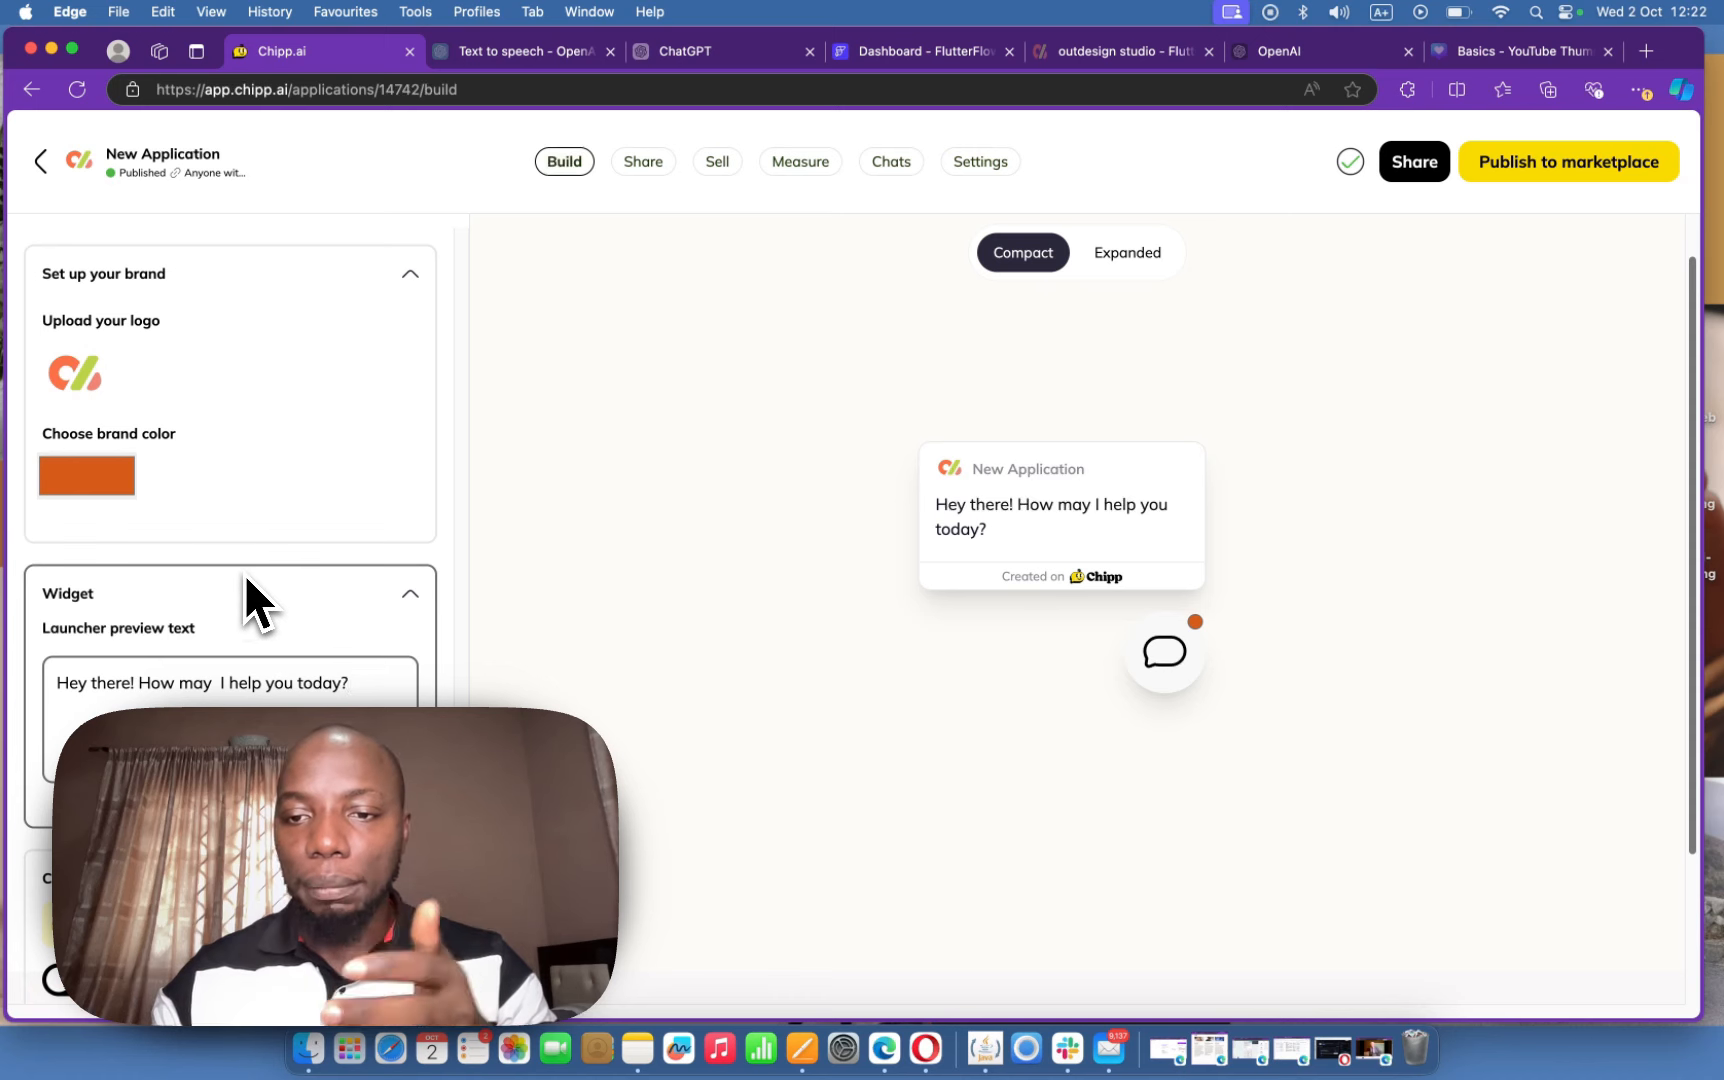
- Examine the option for hiding Chipp branding and review the monthly prices and Pro features on the plans page
scroll(262, 610, "down", 3)
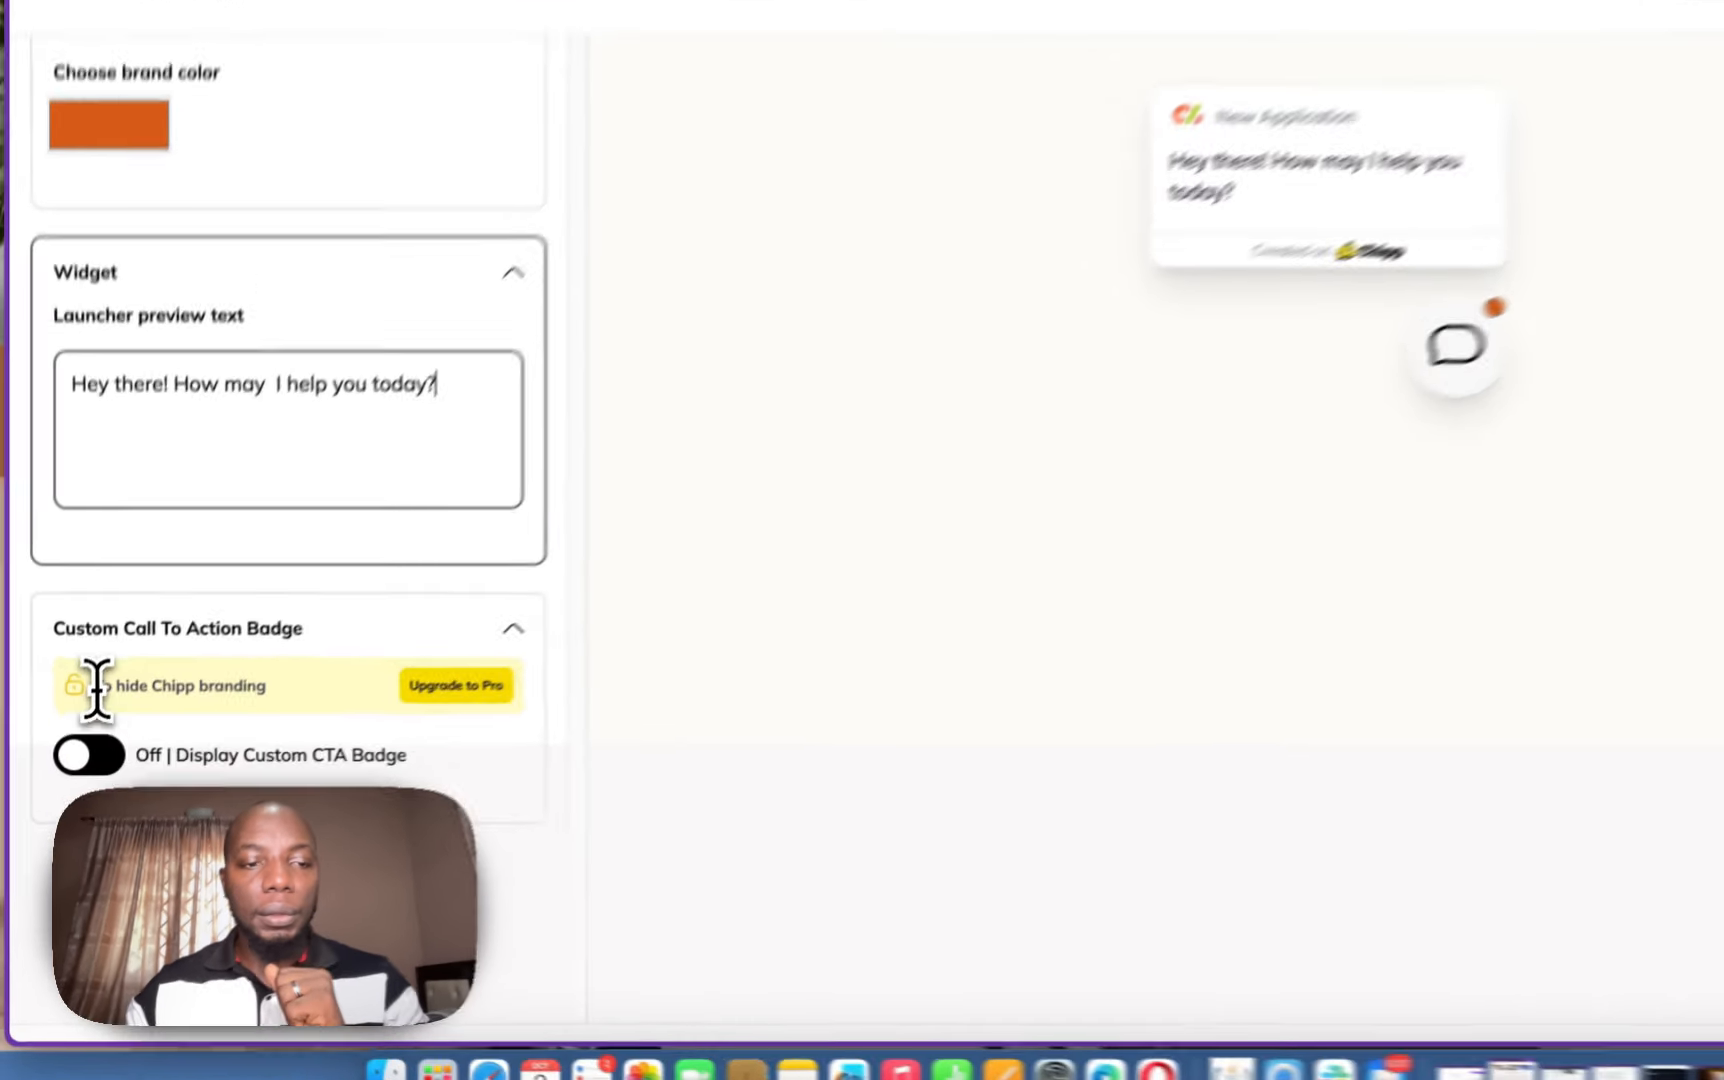
left_click_drag(76, 737, 205, 736)
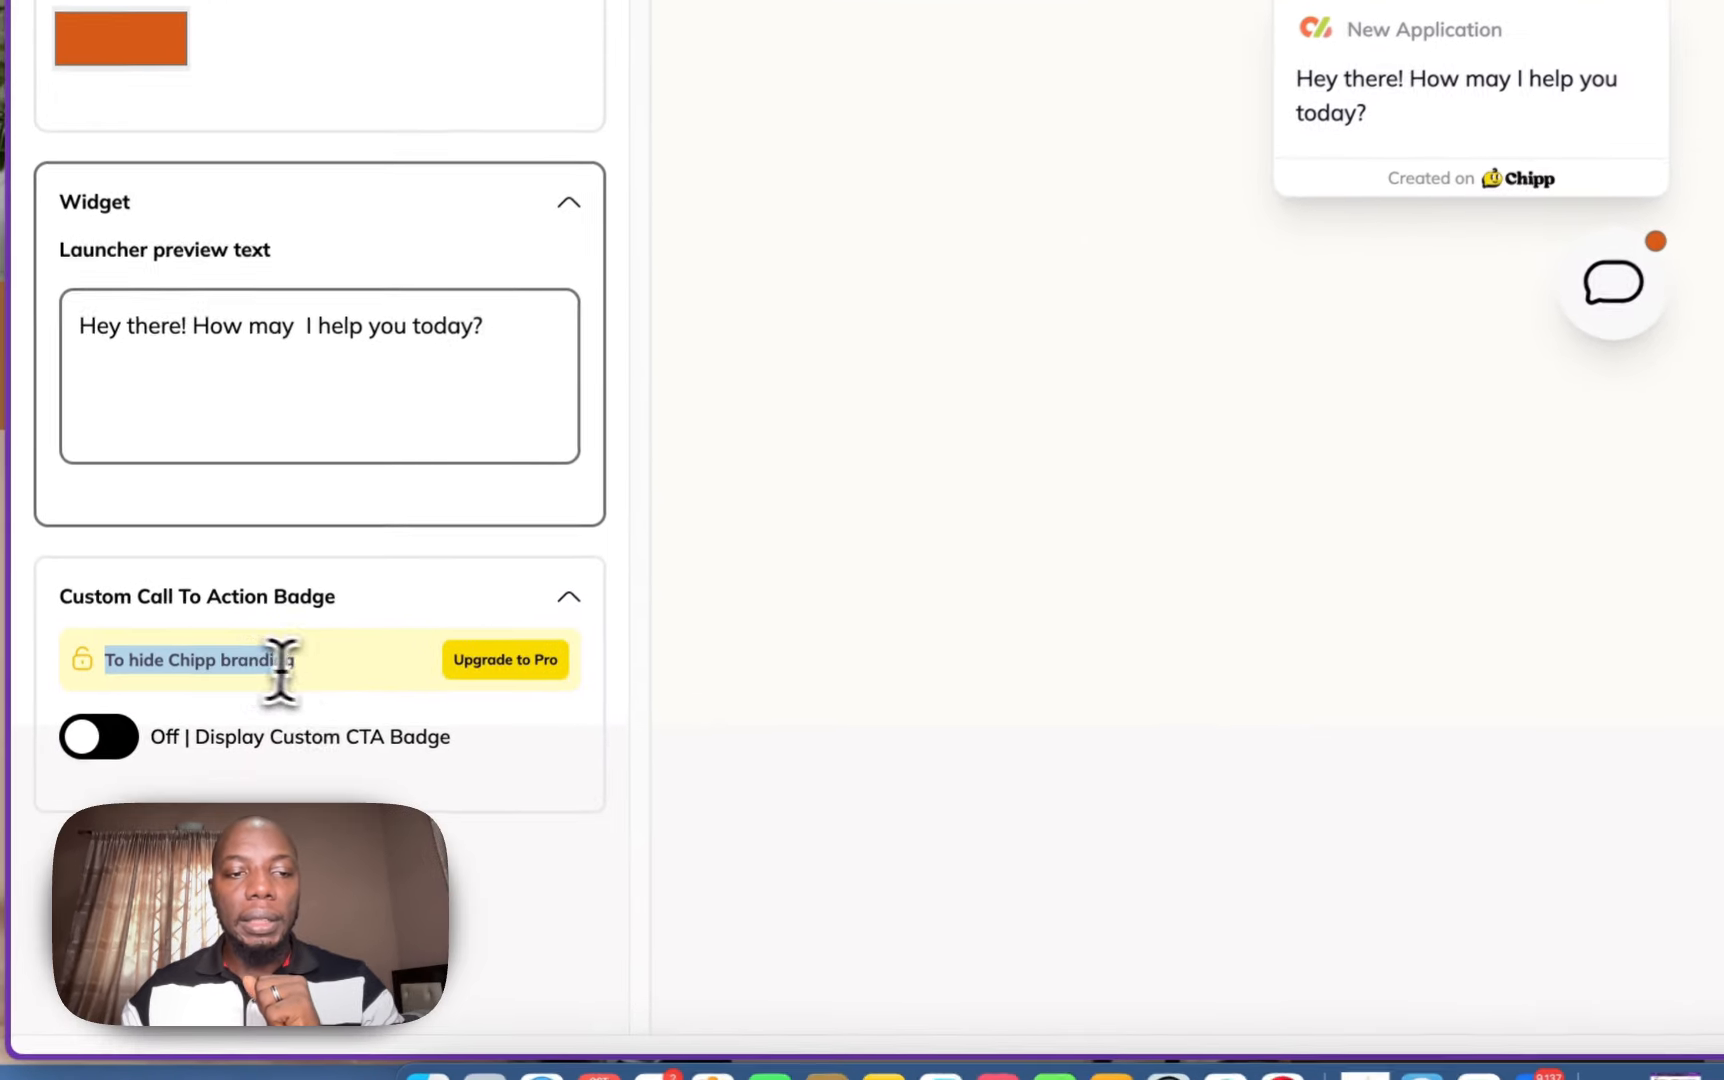
left_click(493, 660)
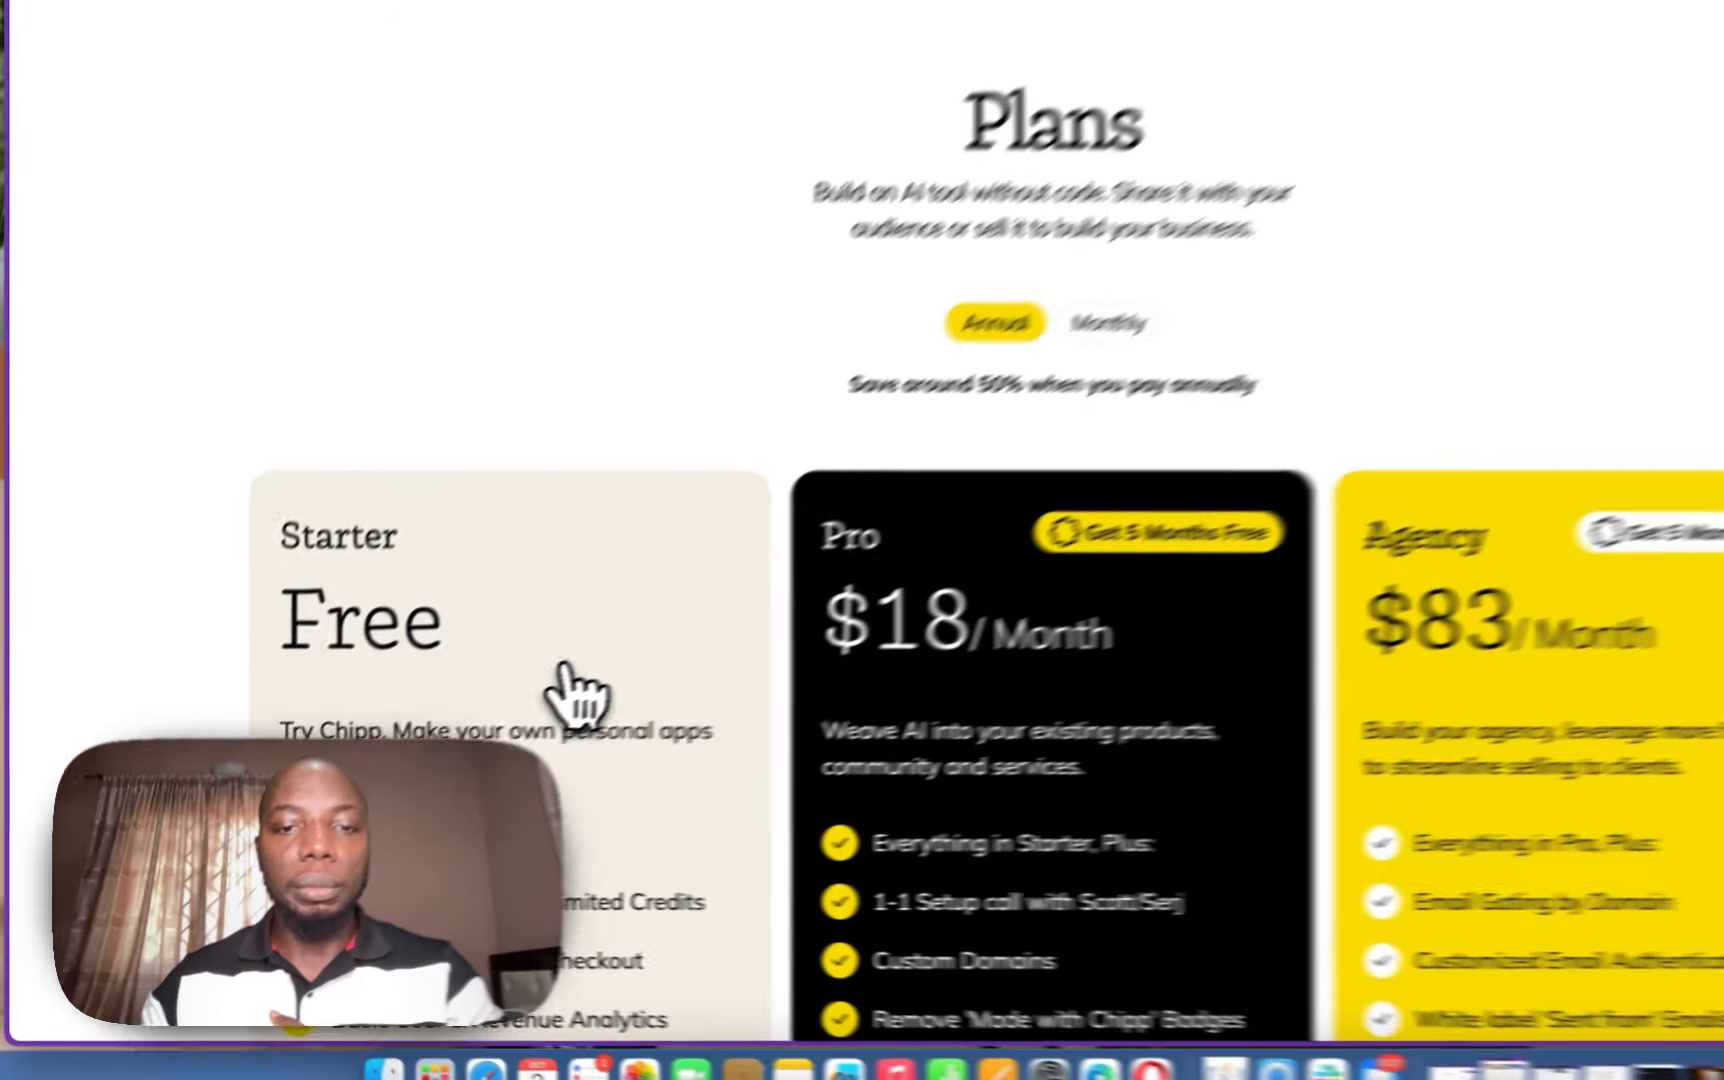
scroll(493, 702, "down", 3)
scroll(527, 688, "up", 4)
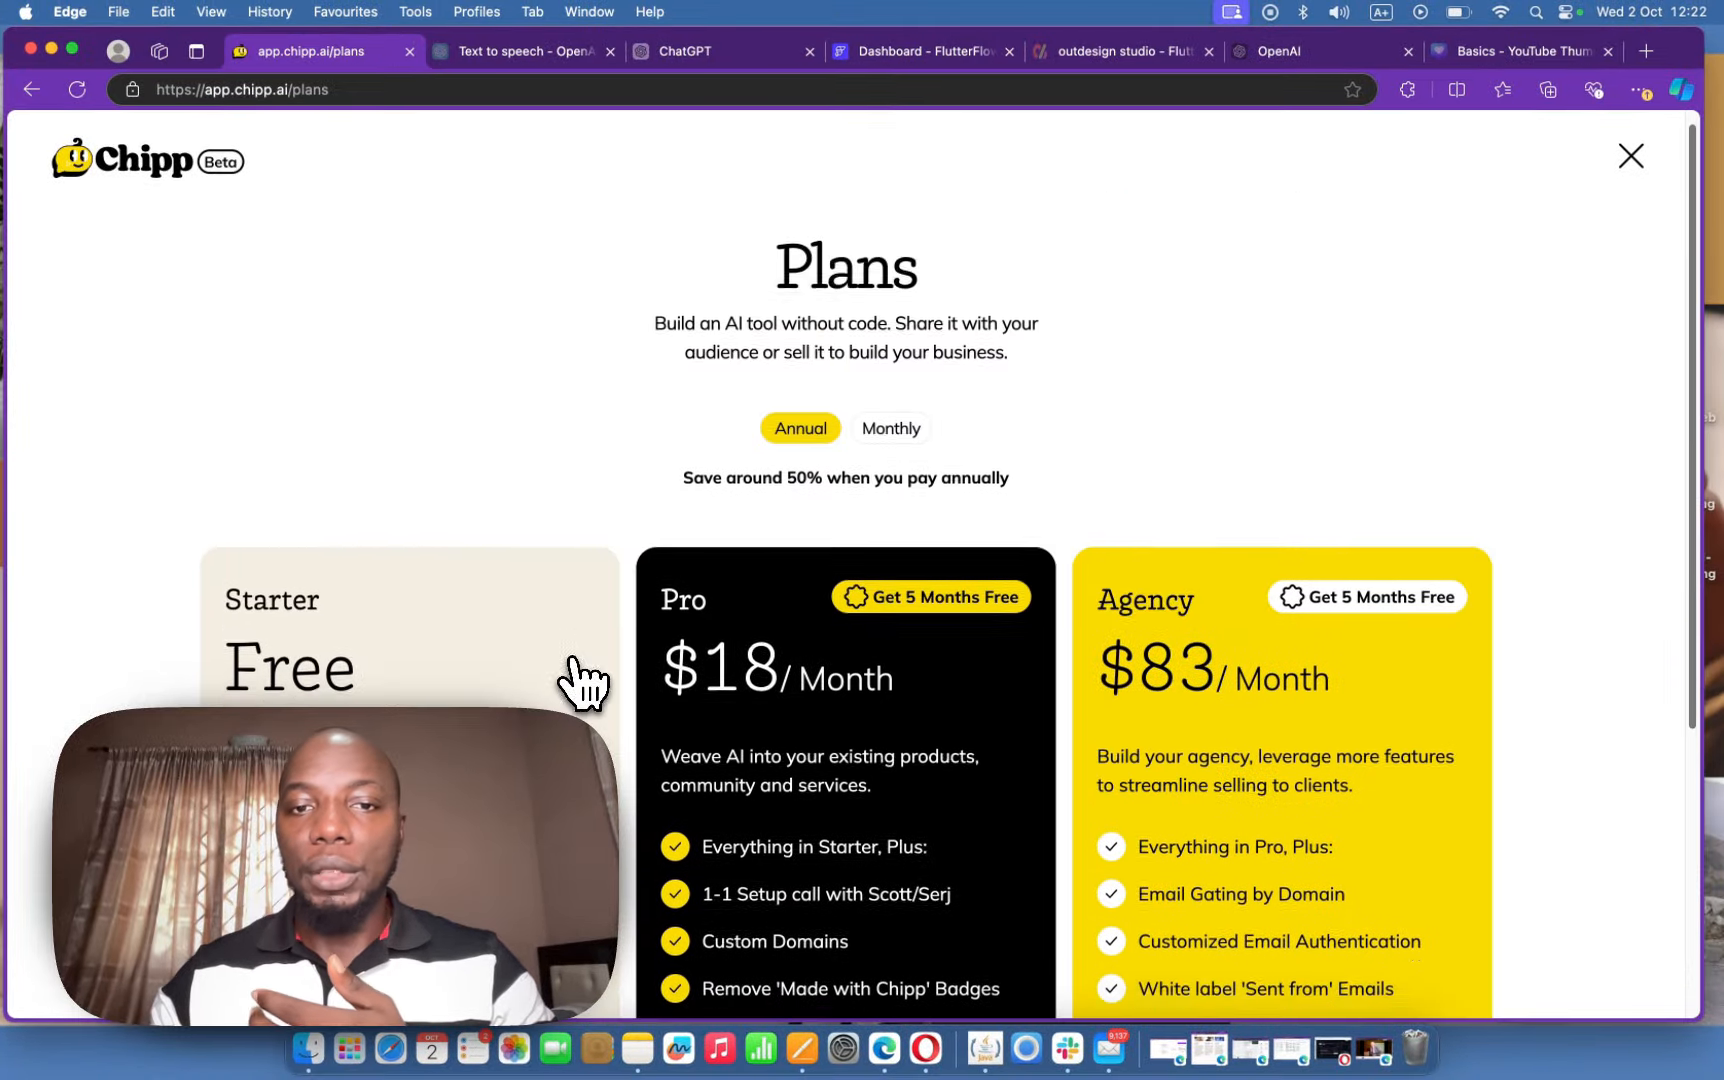
scroll(588, 684, "down", 2)
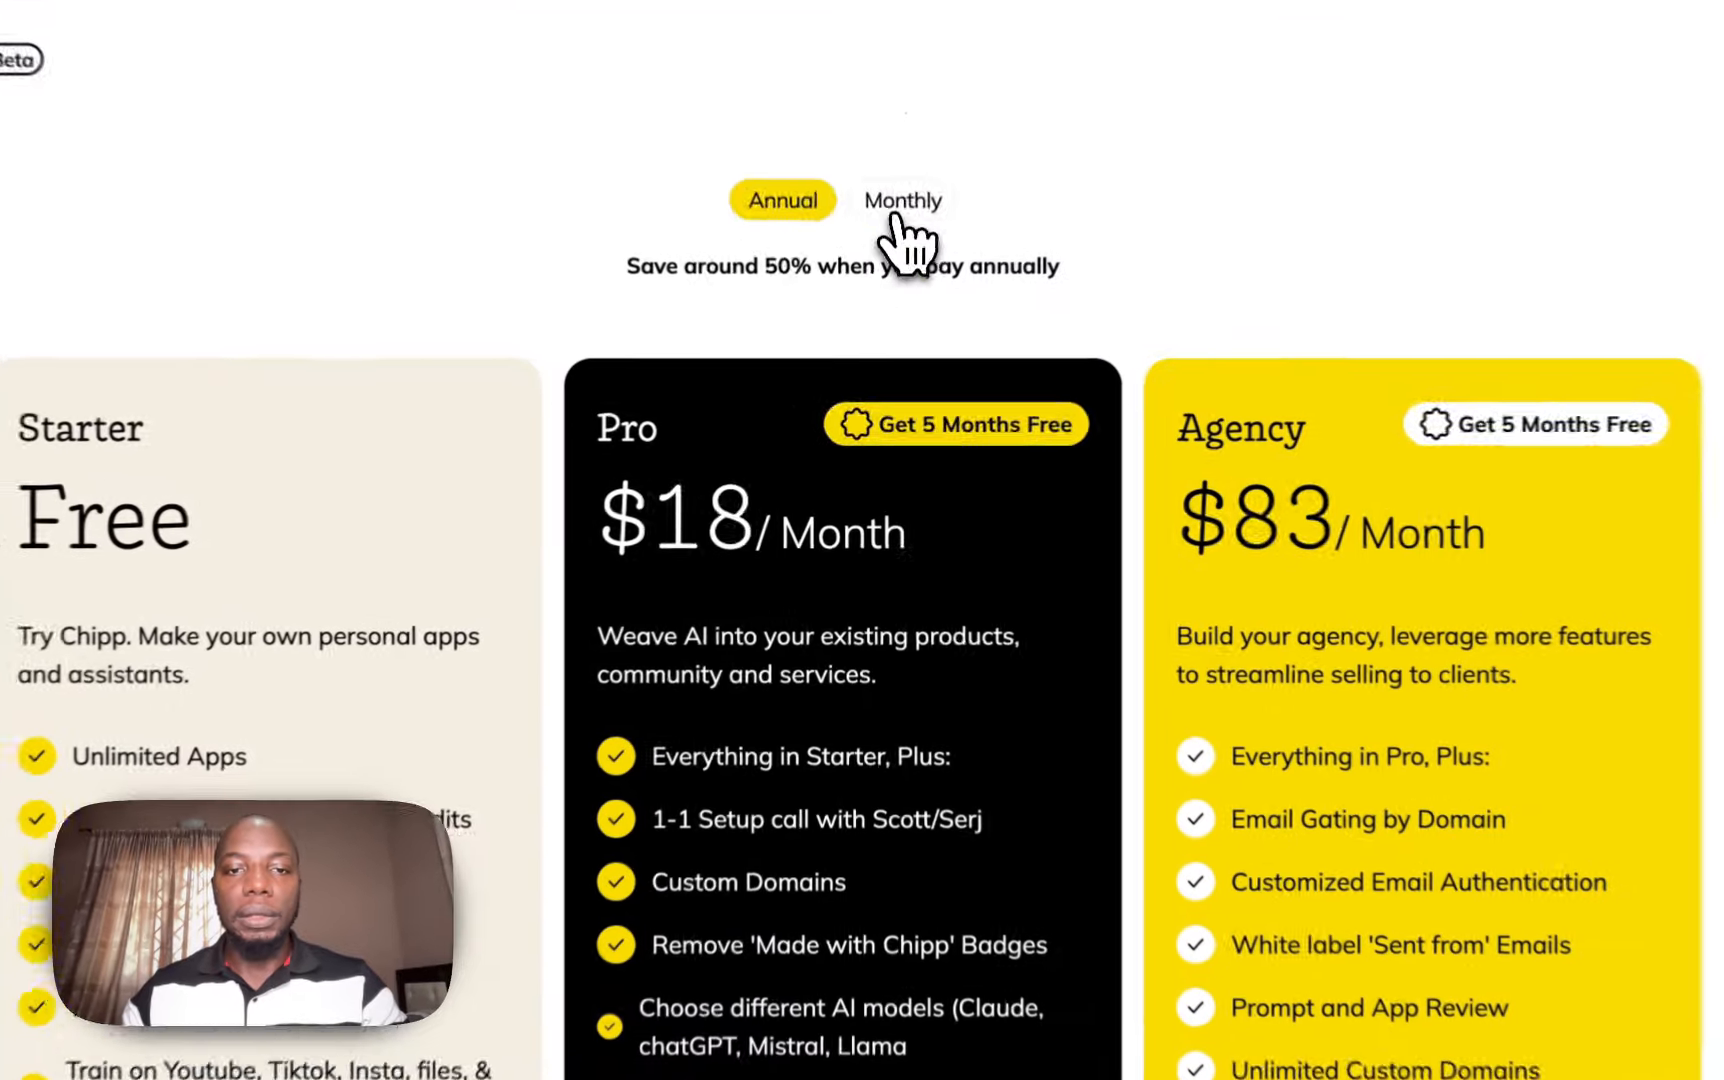
left_click(891, 268)
scroll(770, 540, "down", 3)
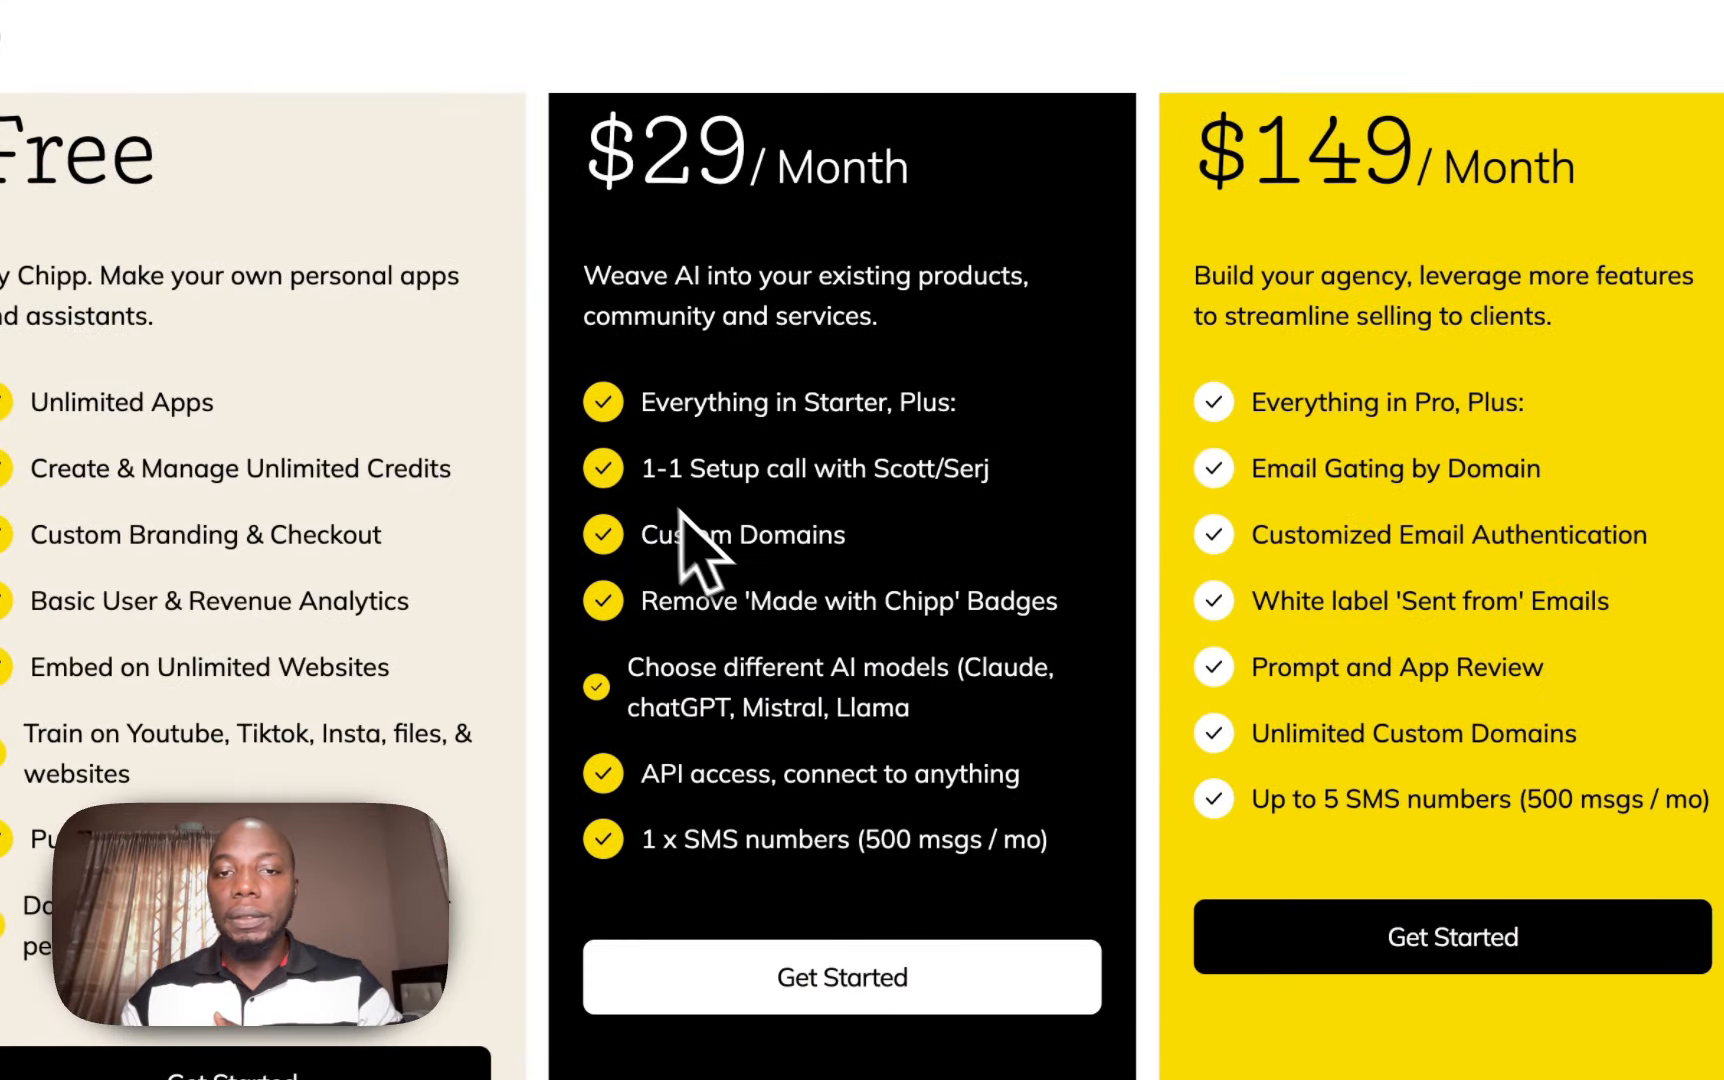
left_click_drag(656, 476, 1060, 848)
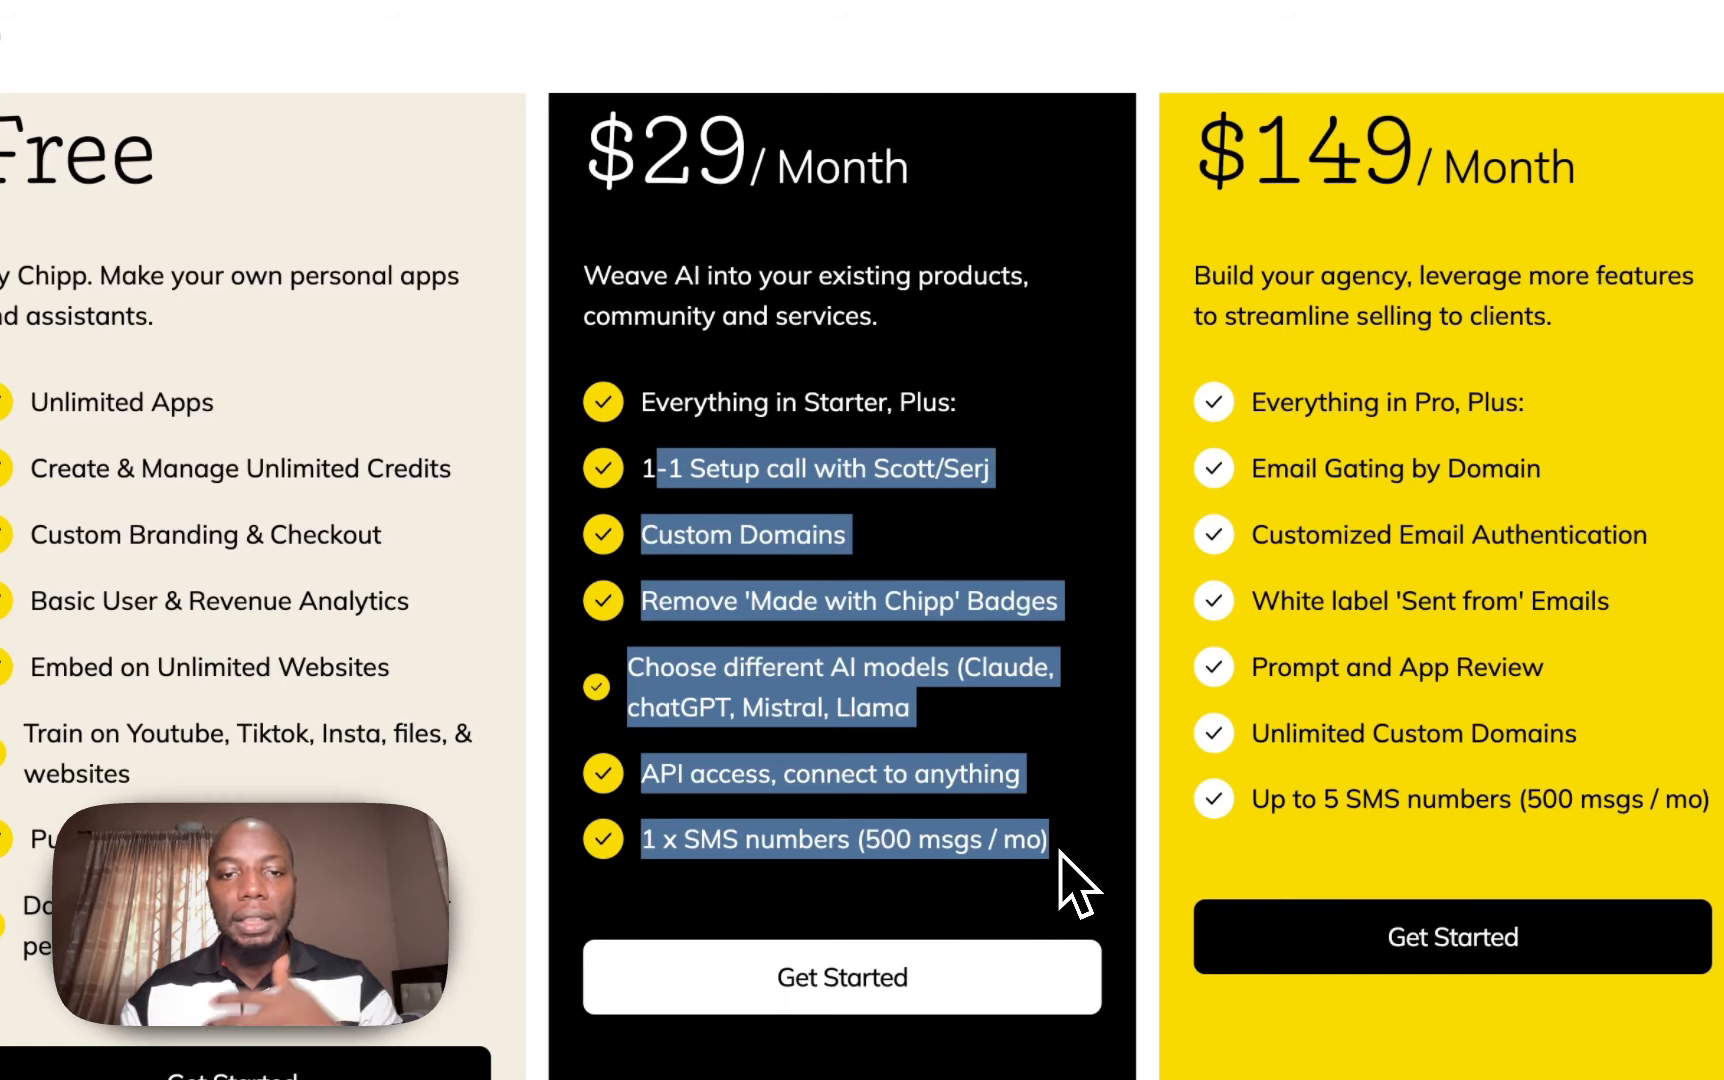
left_click(1047, 816)
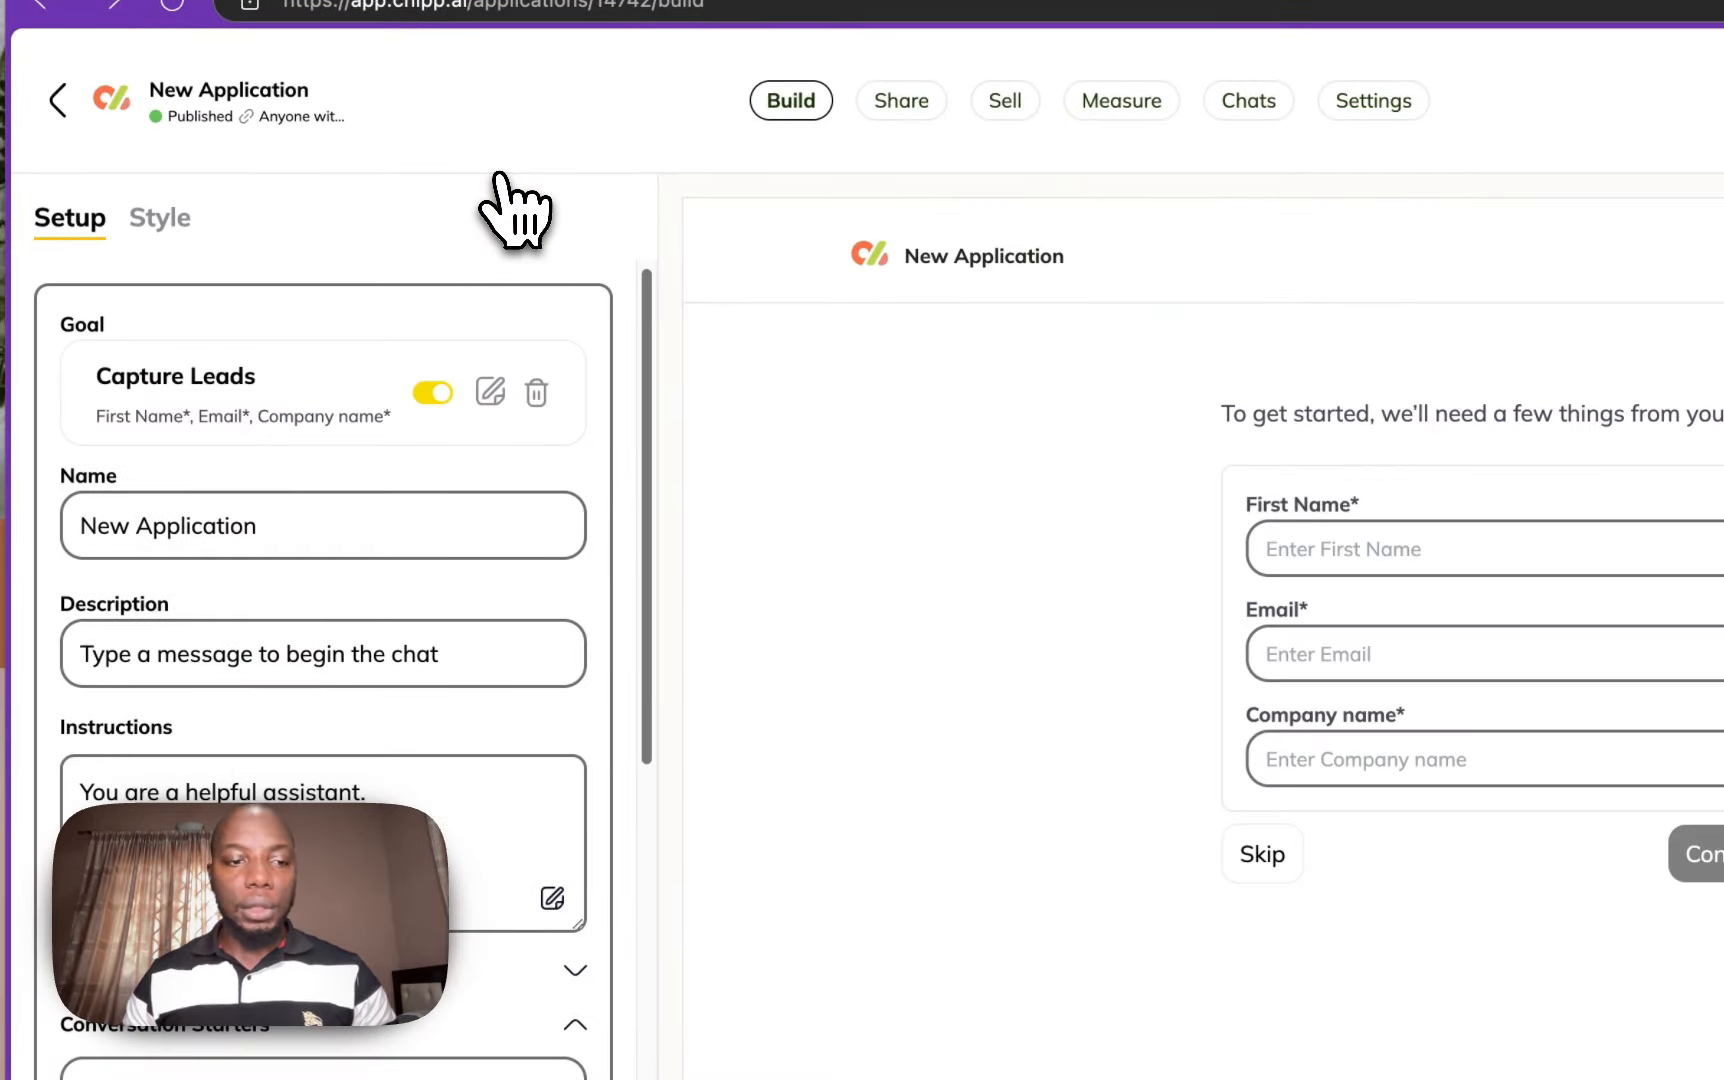
left_click(162, 220)
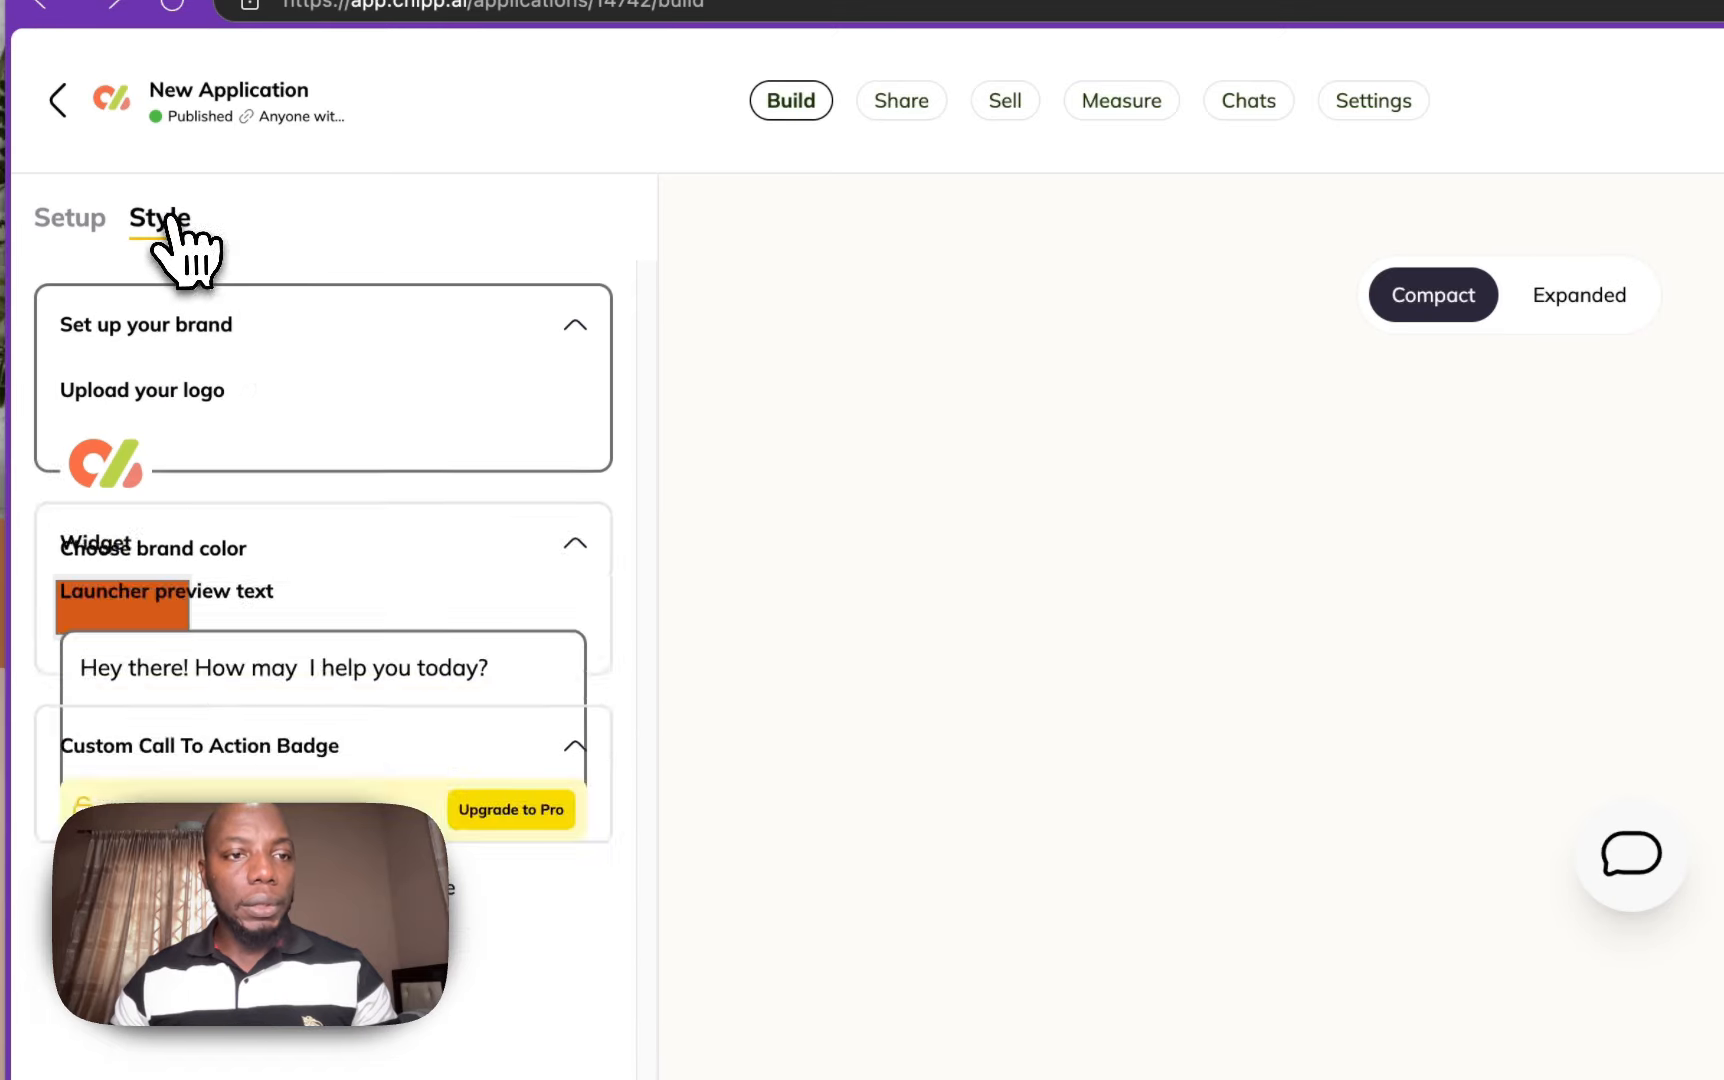
scroll(340, 465, "down", 5)
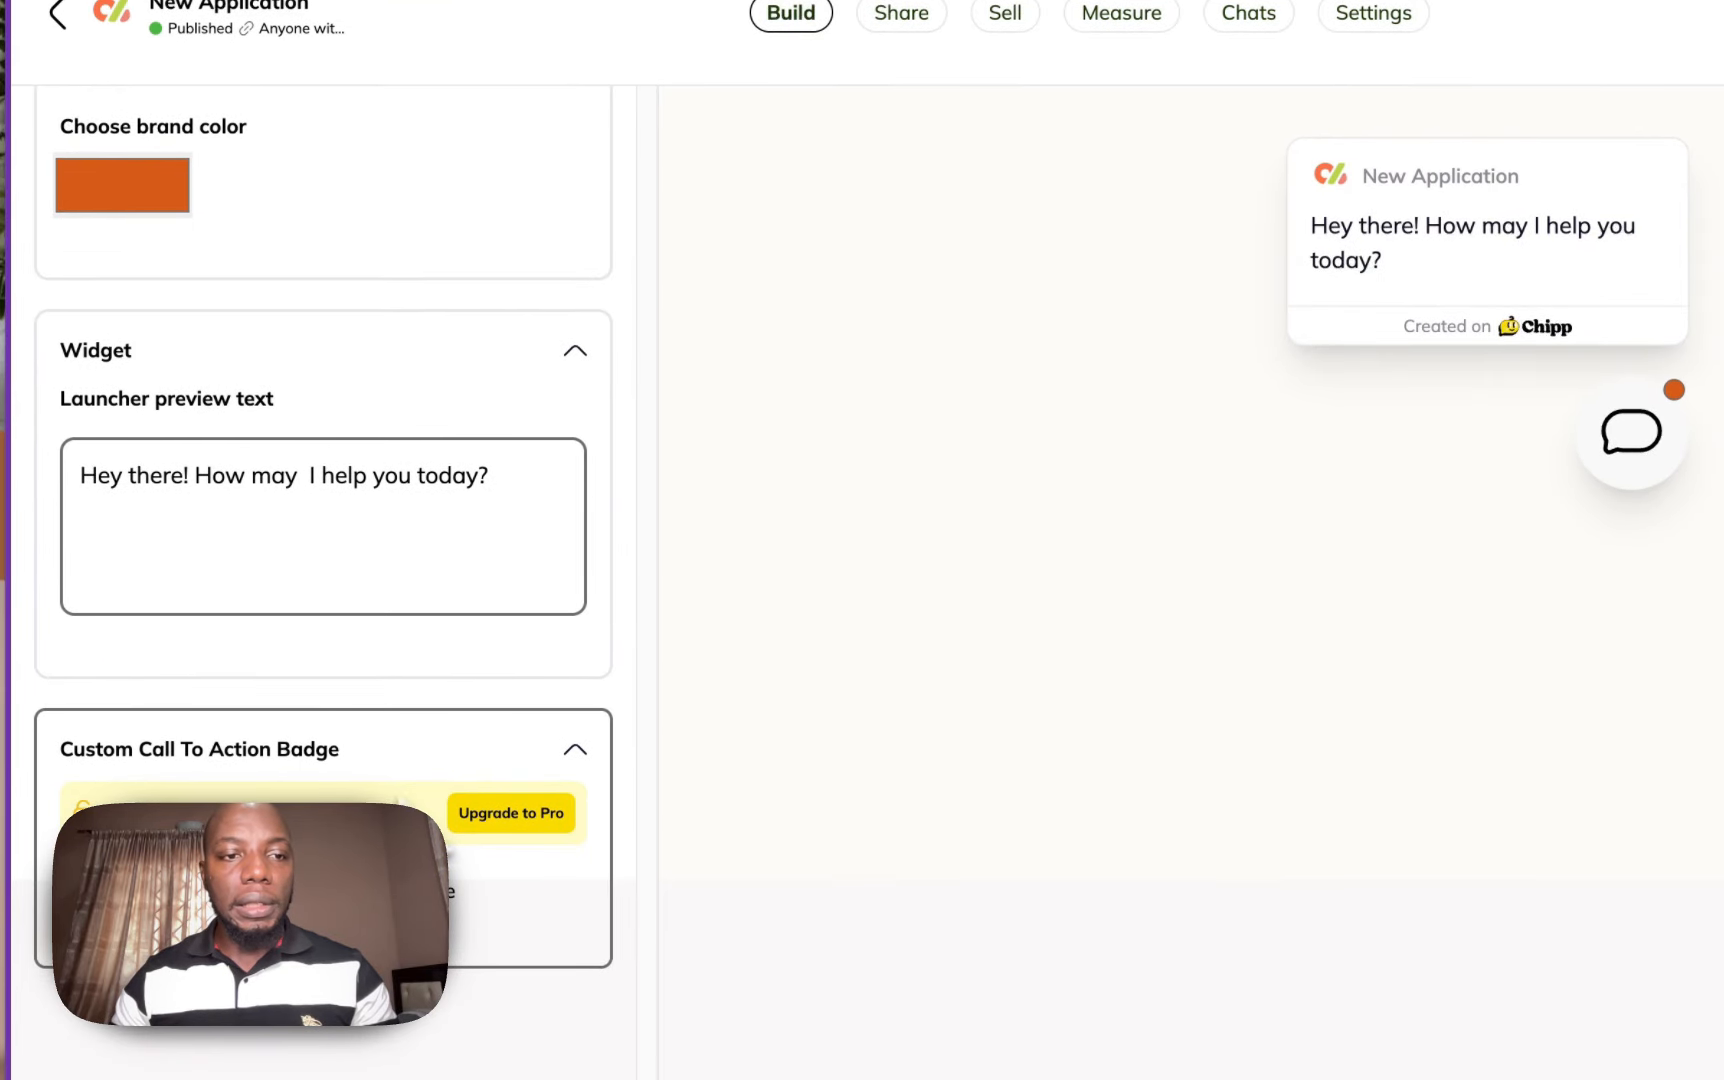
scroll(308, 500, "up", 4)
- Rename the application as "Jane - Customer Support" in the setup settings
left_click(80, 128)
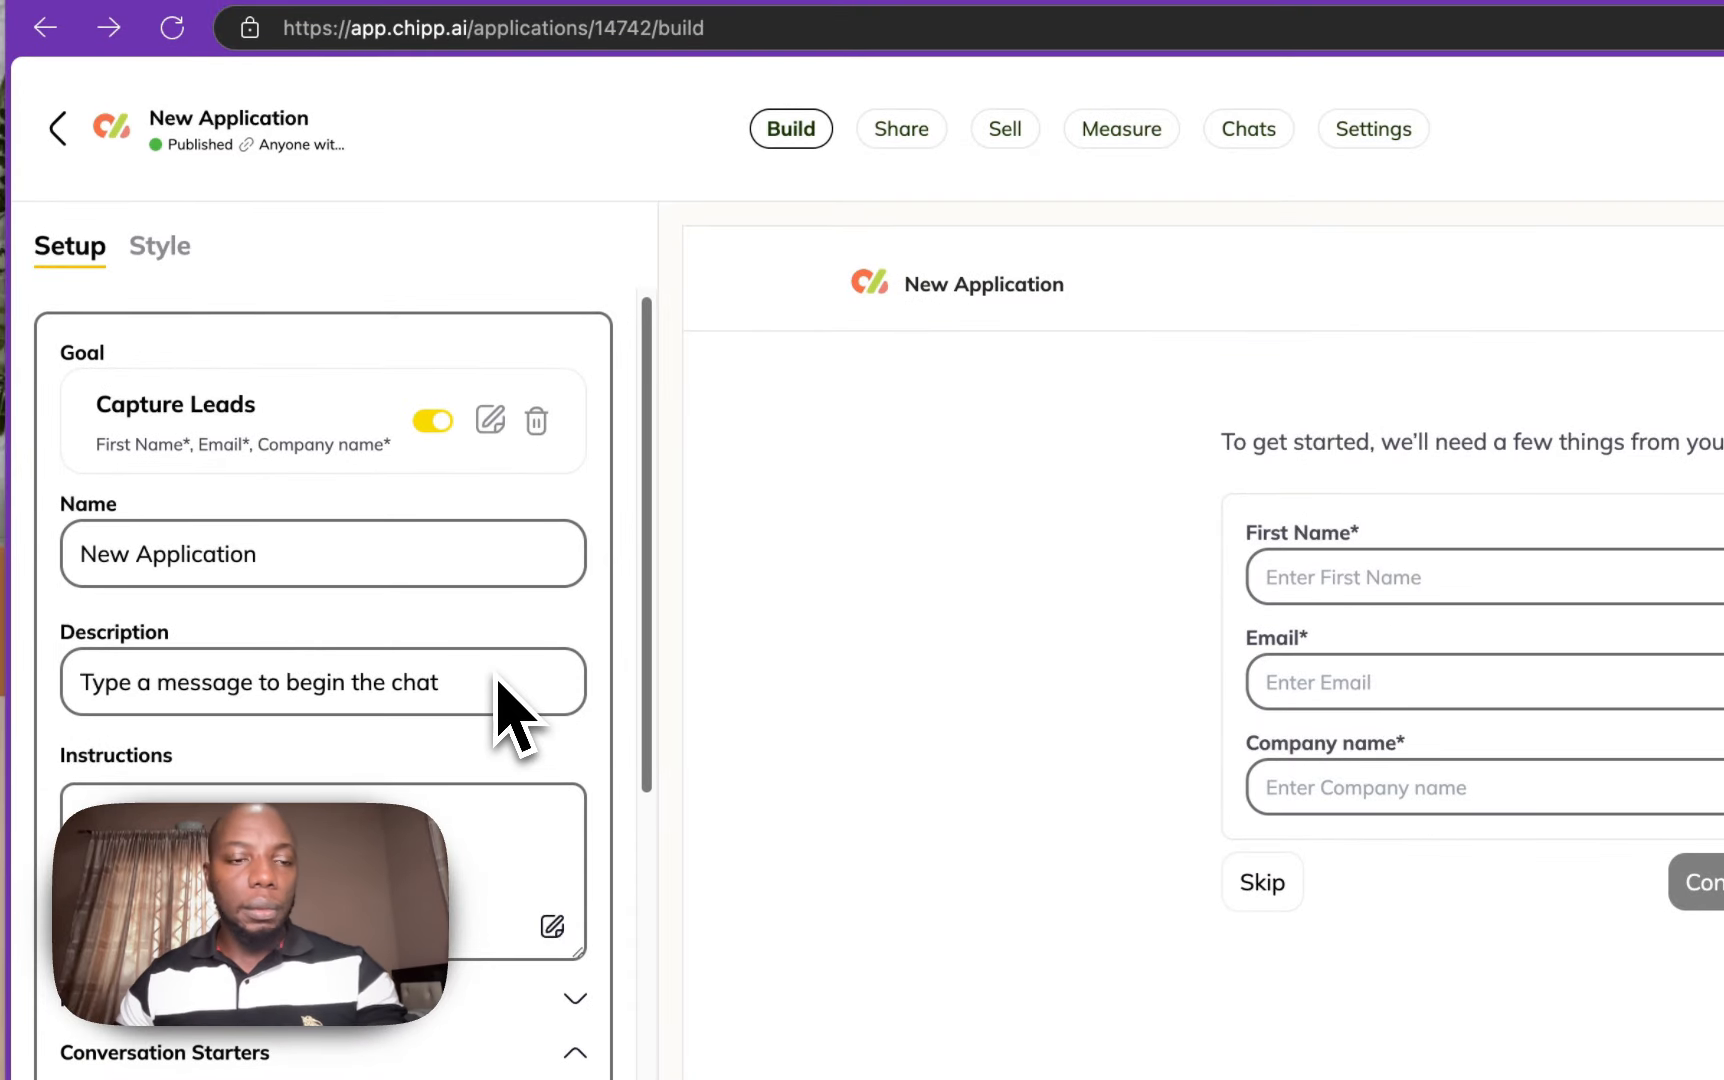
left_click_drag(258, 552, 30, 575)
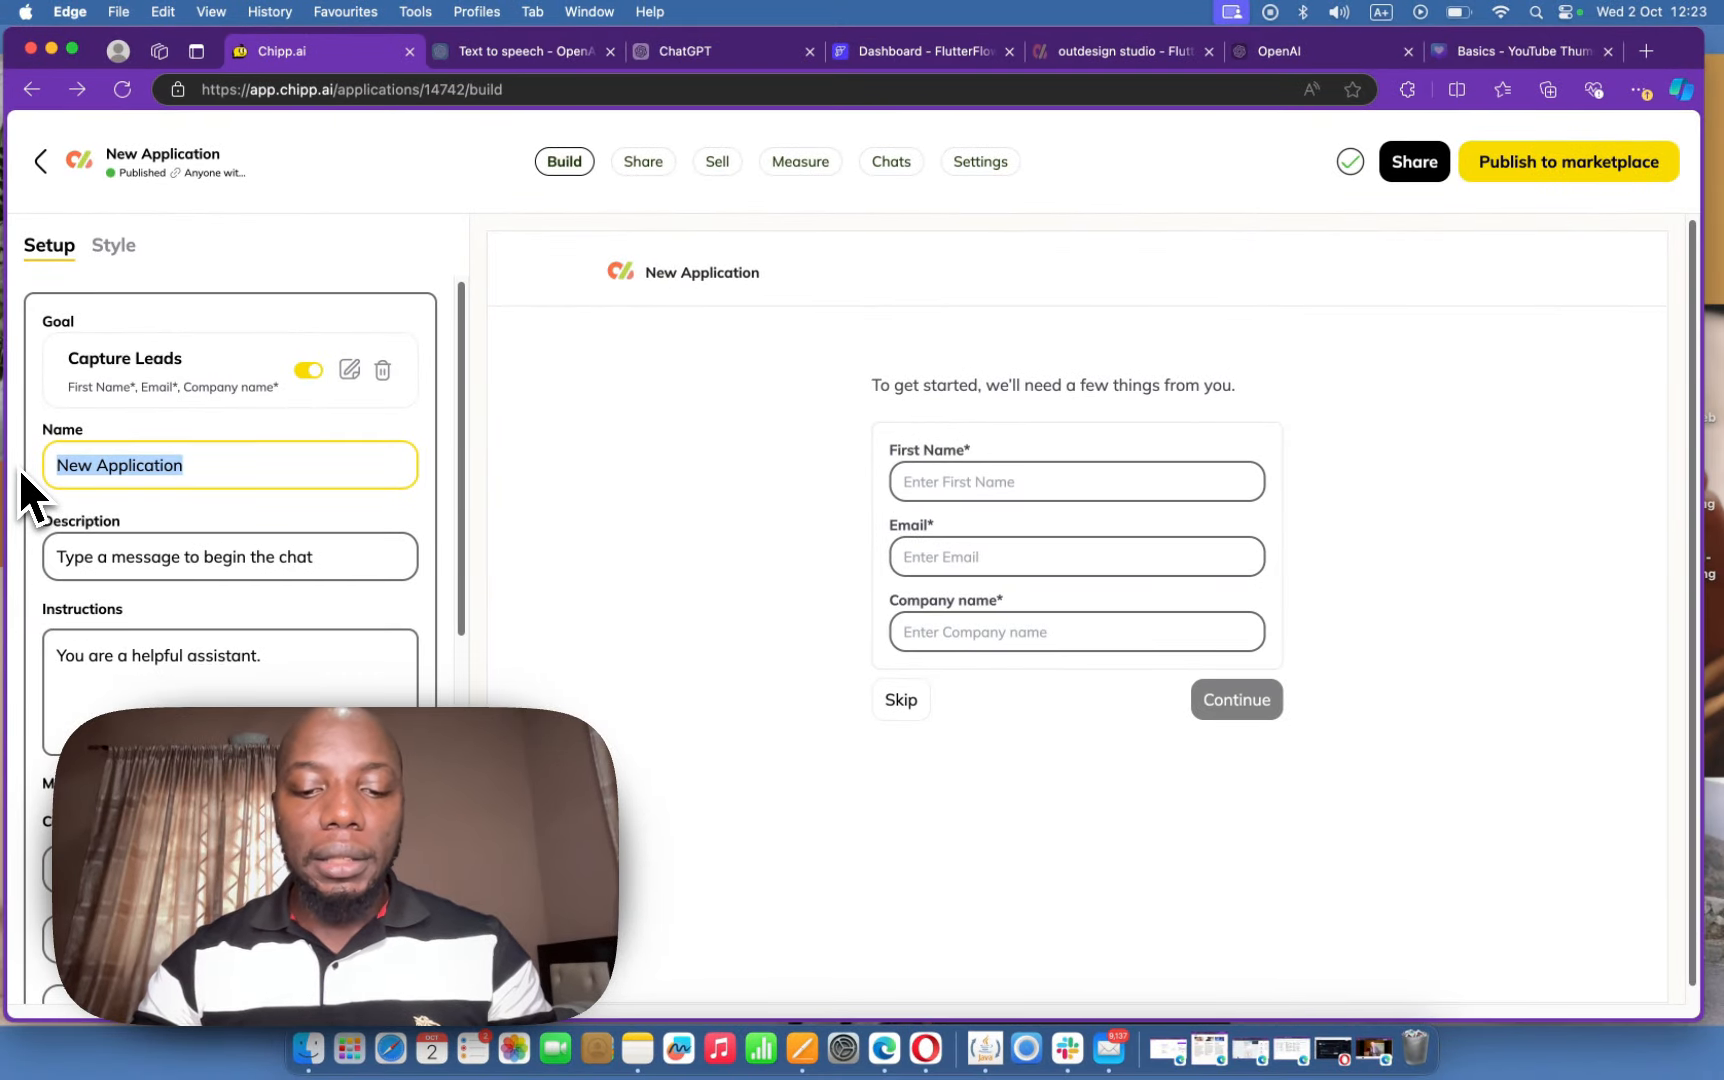
type("Jane")
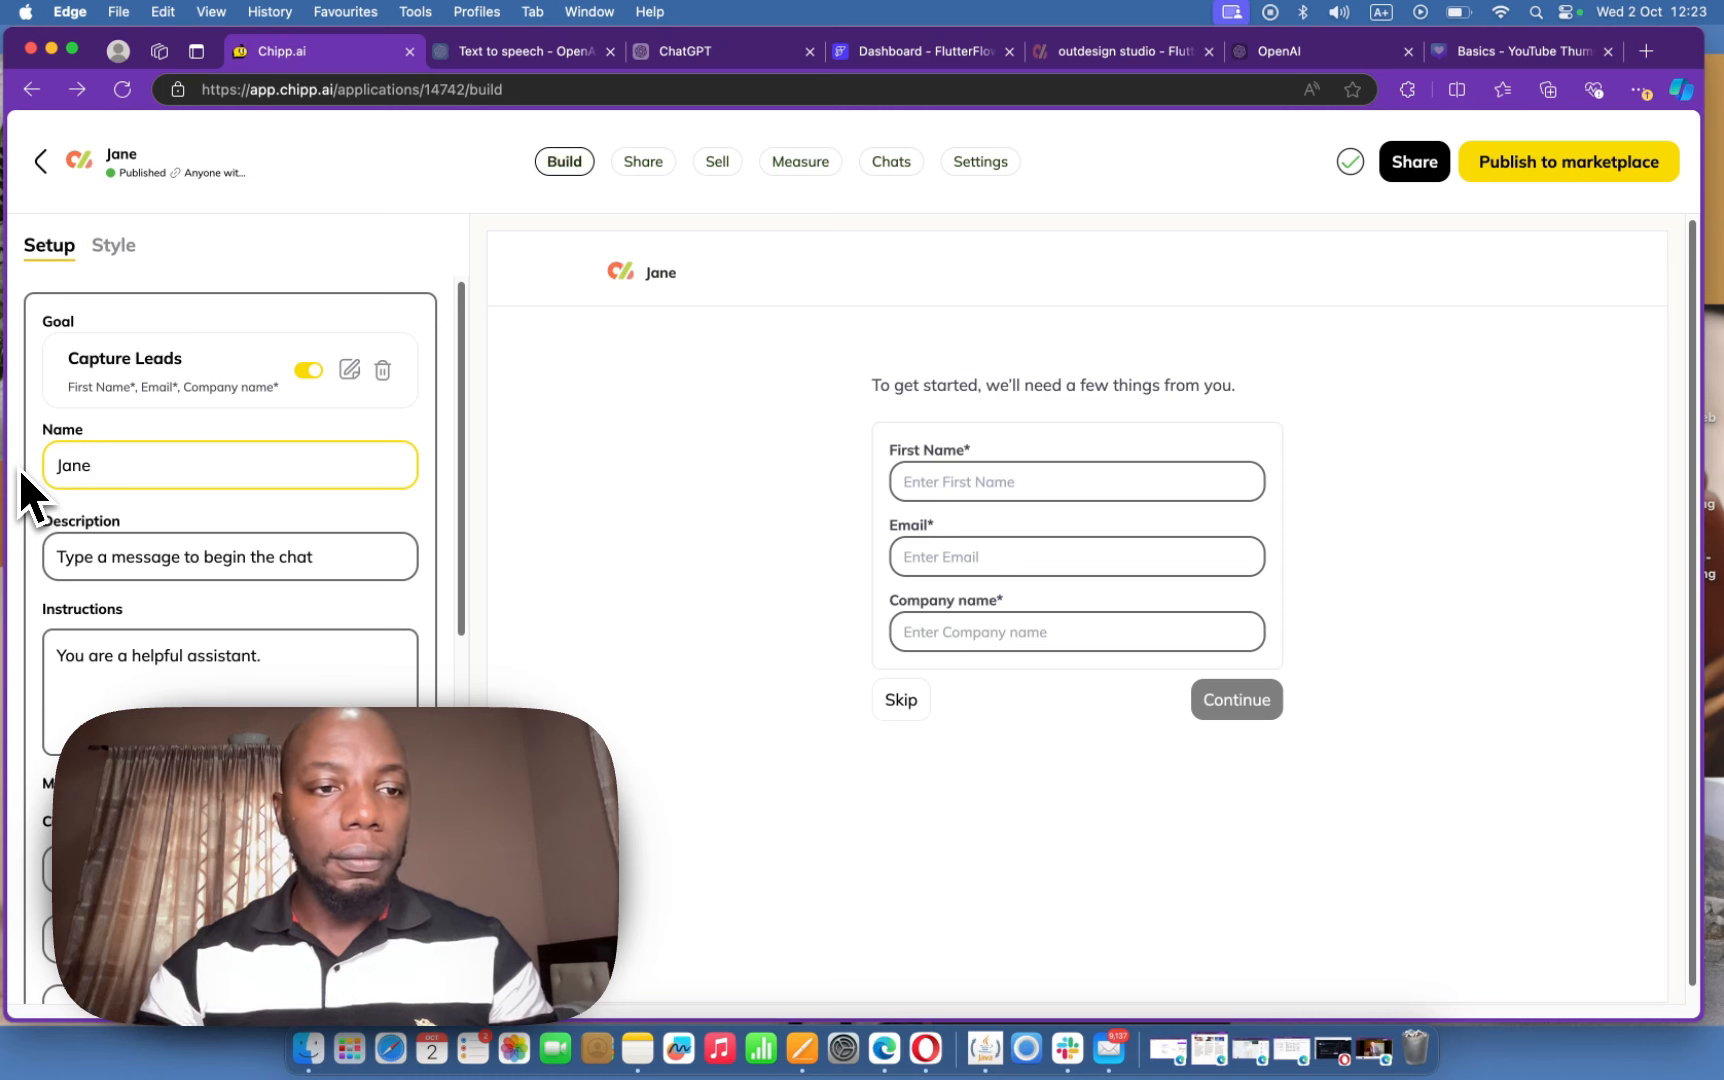
type("-")
key("BackSpace")
type("- ")
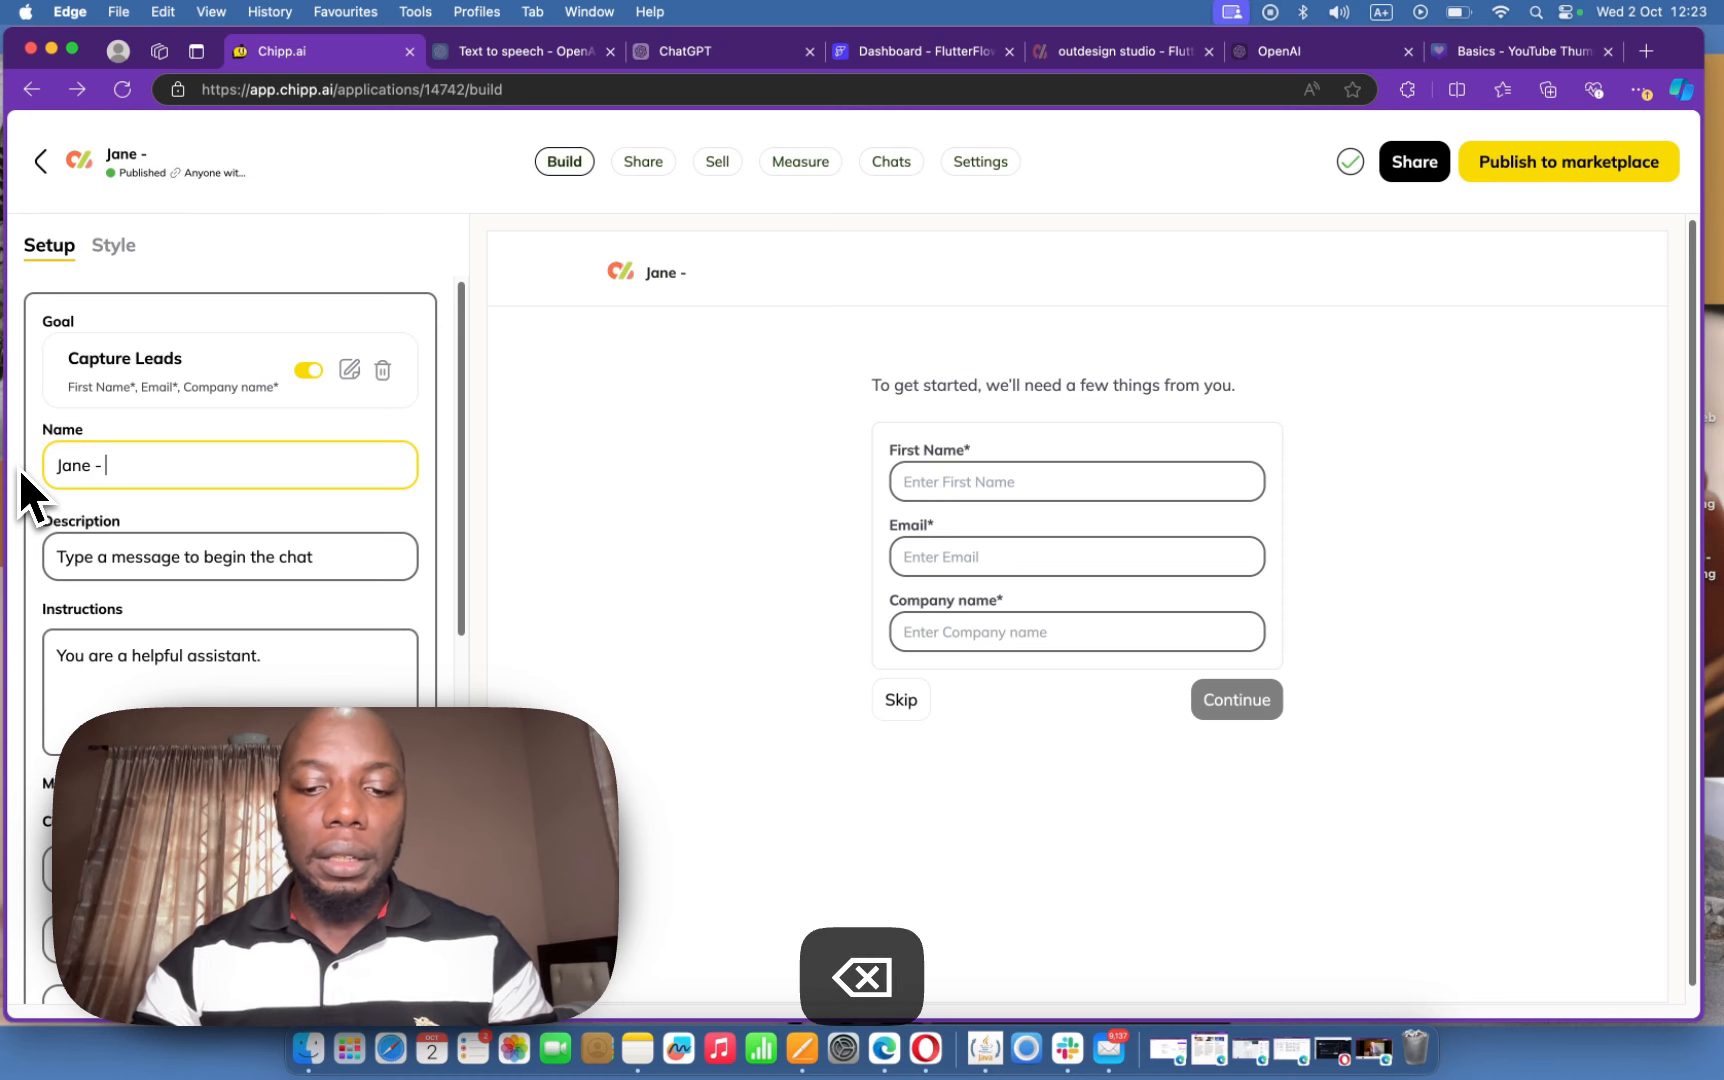
type("Customer Support")
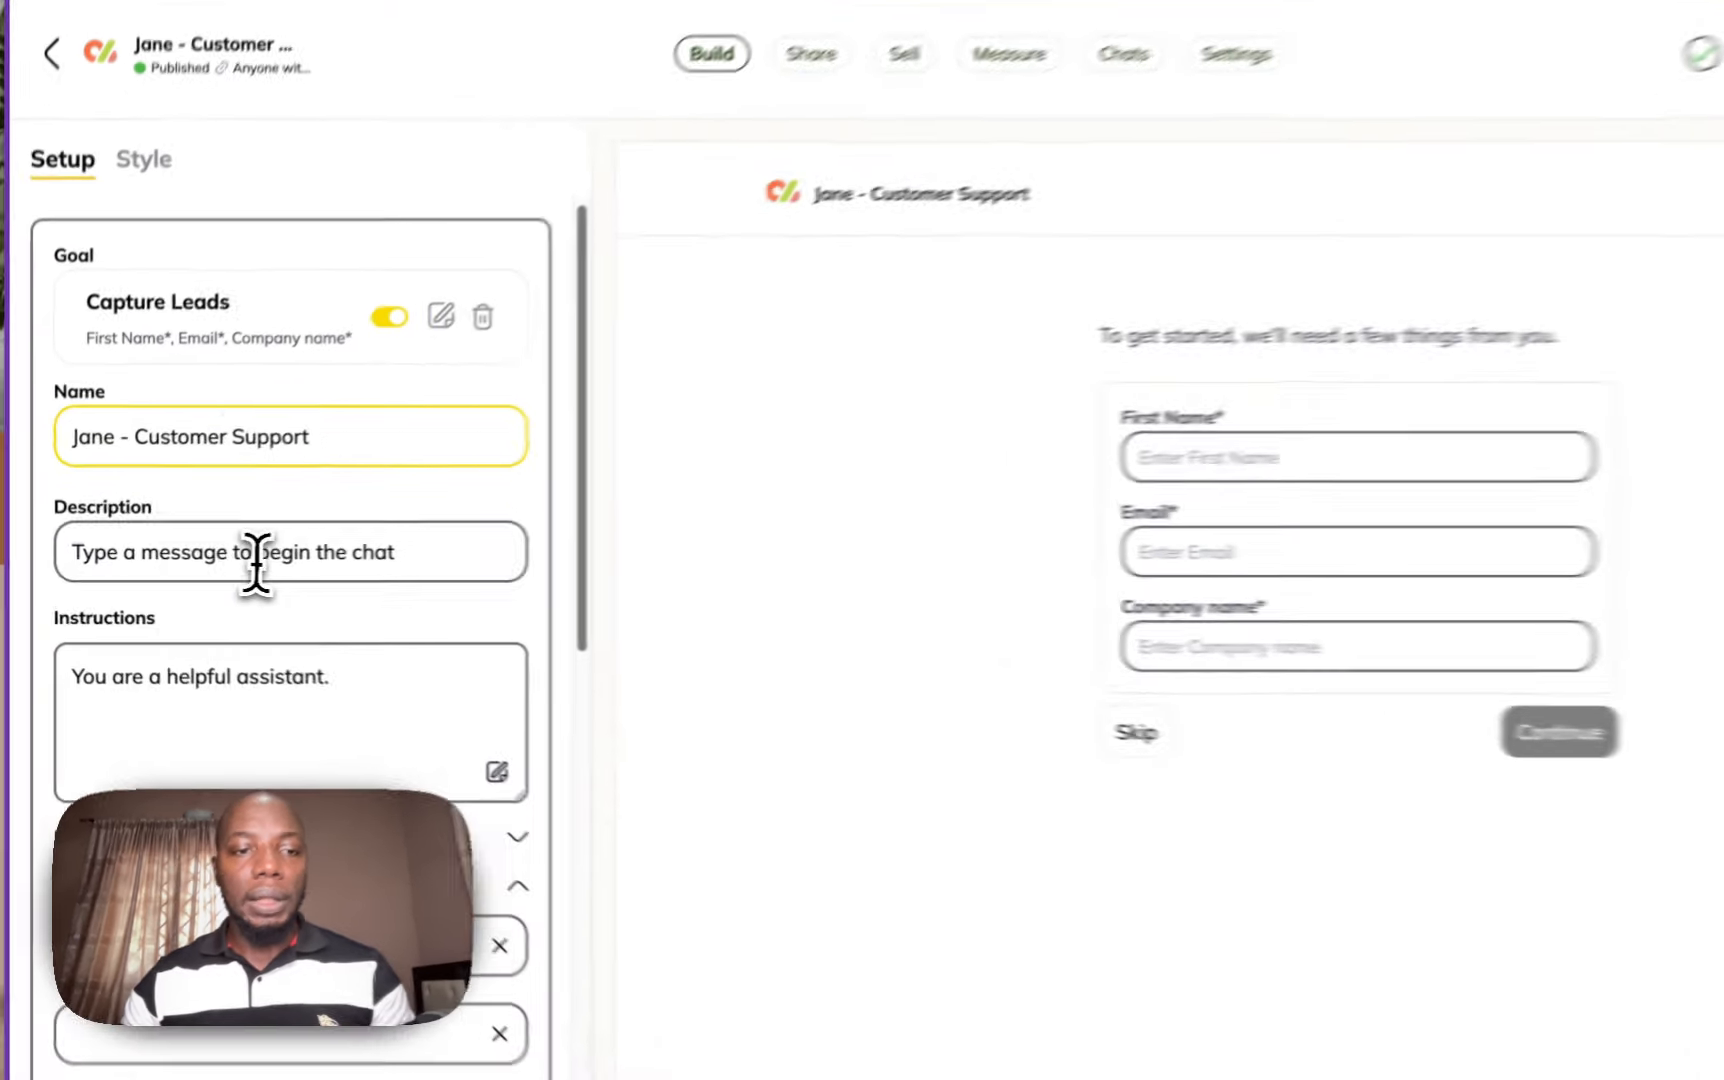
- Replace the application's description with "Hey, there! How may help you today?"
left_click(210, 557)
left_click_drag(470, 550, 62, 551)
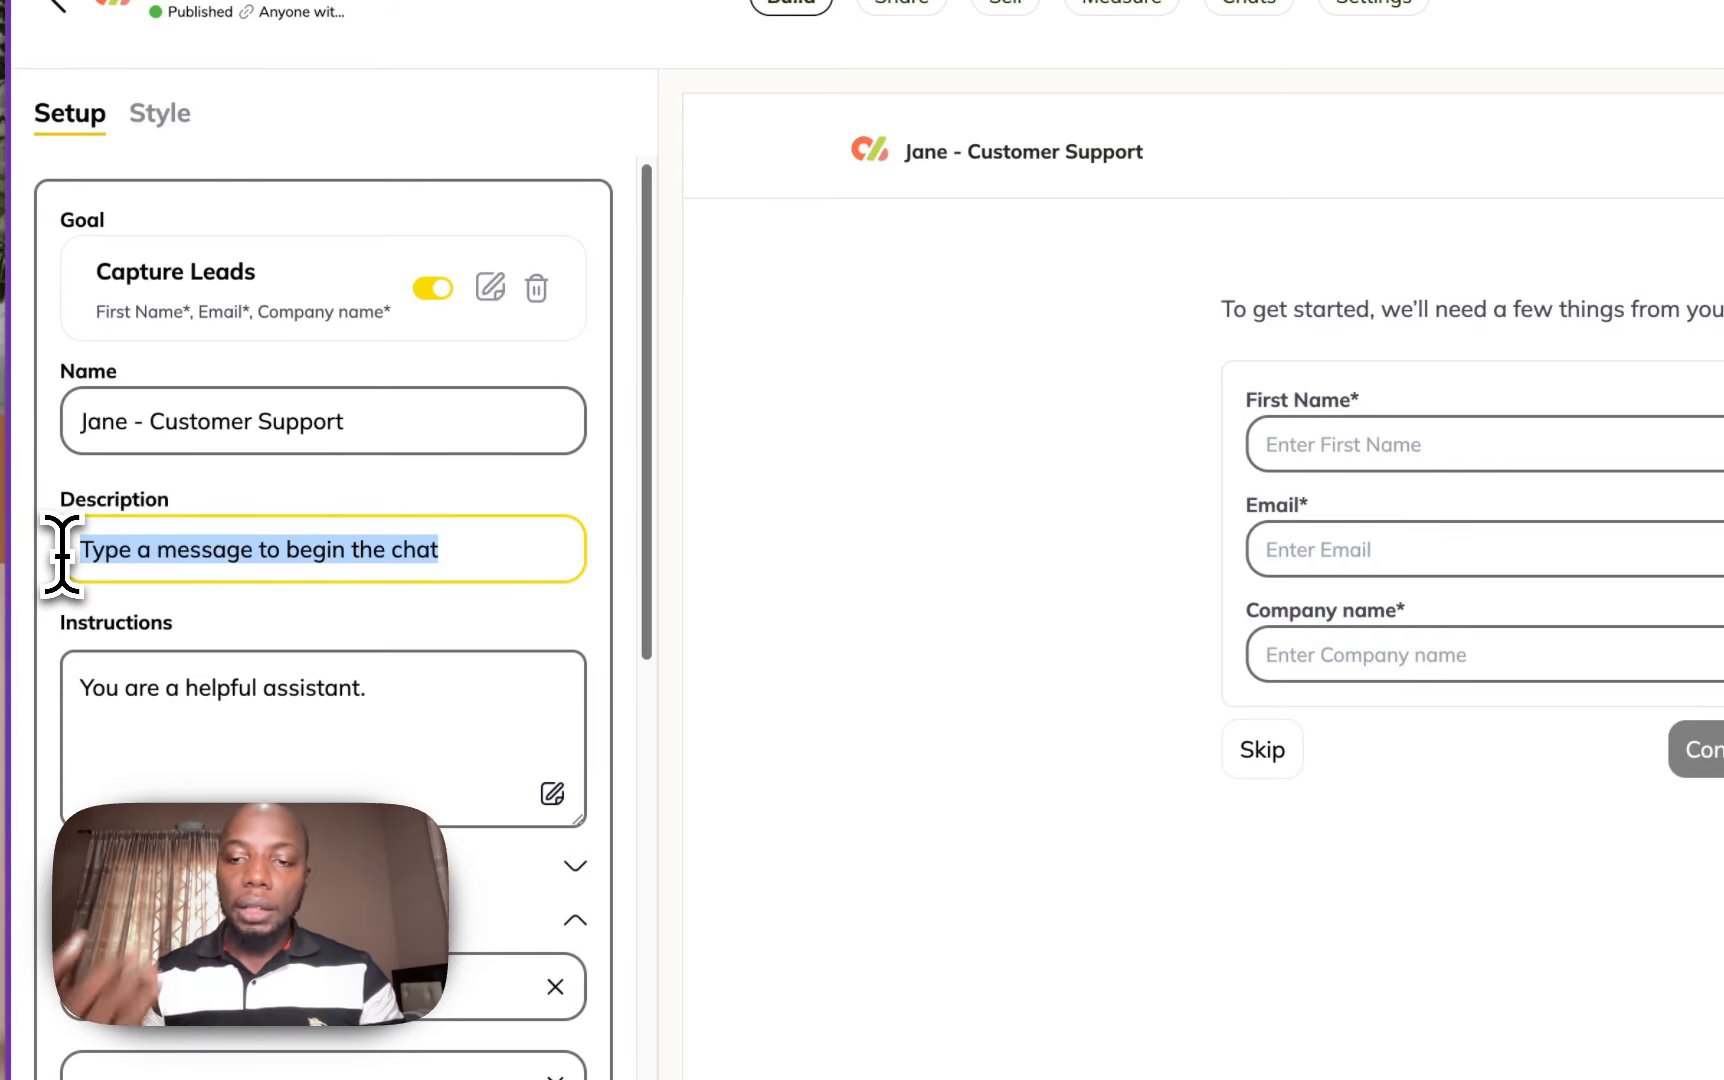
type("HEy")
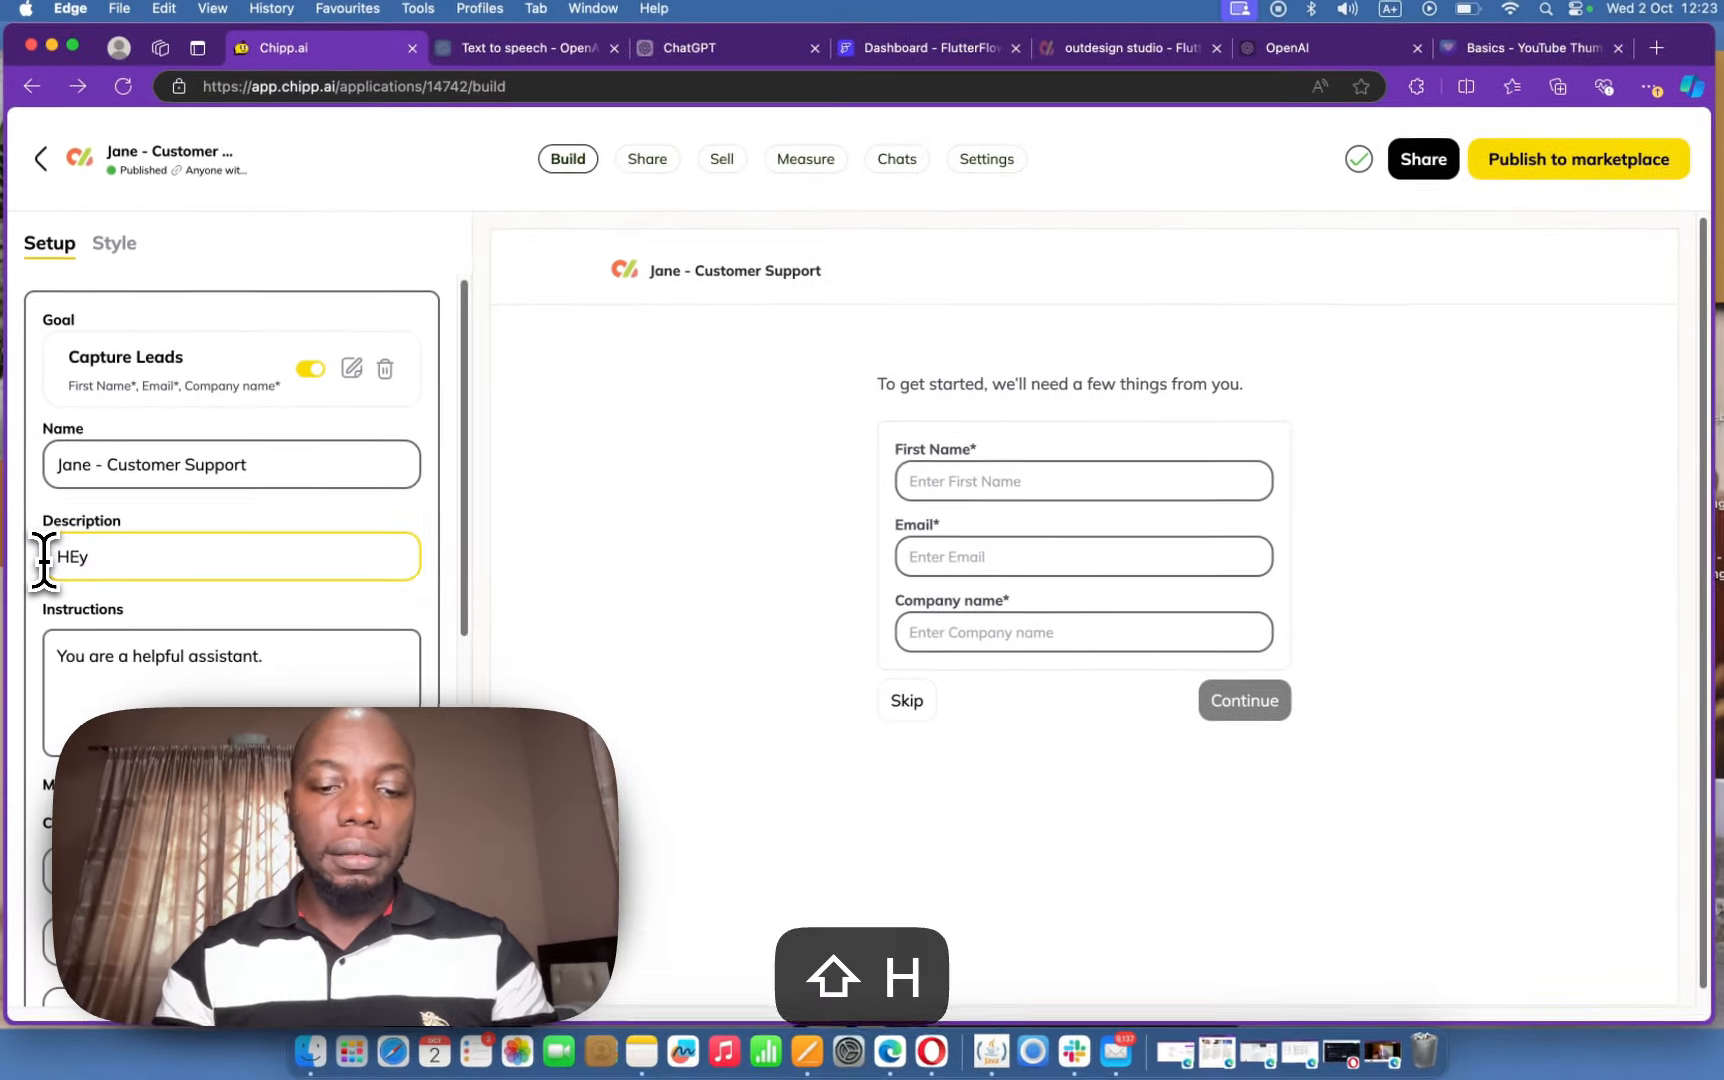
key("BackSpace")
key("BackSpace")
type("ey")
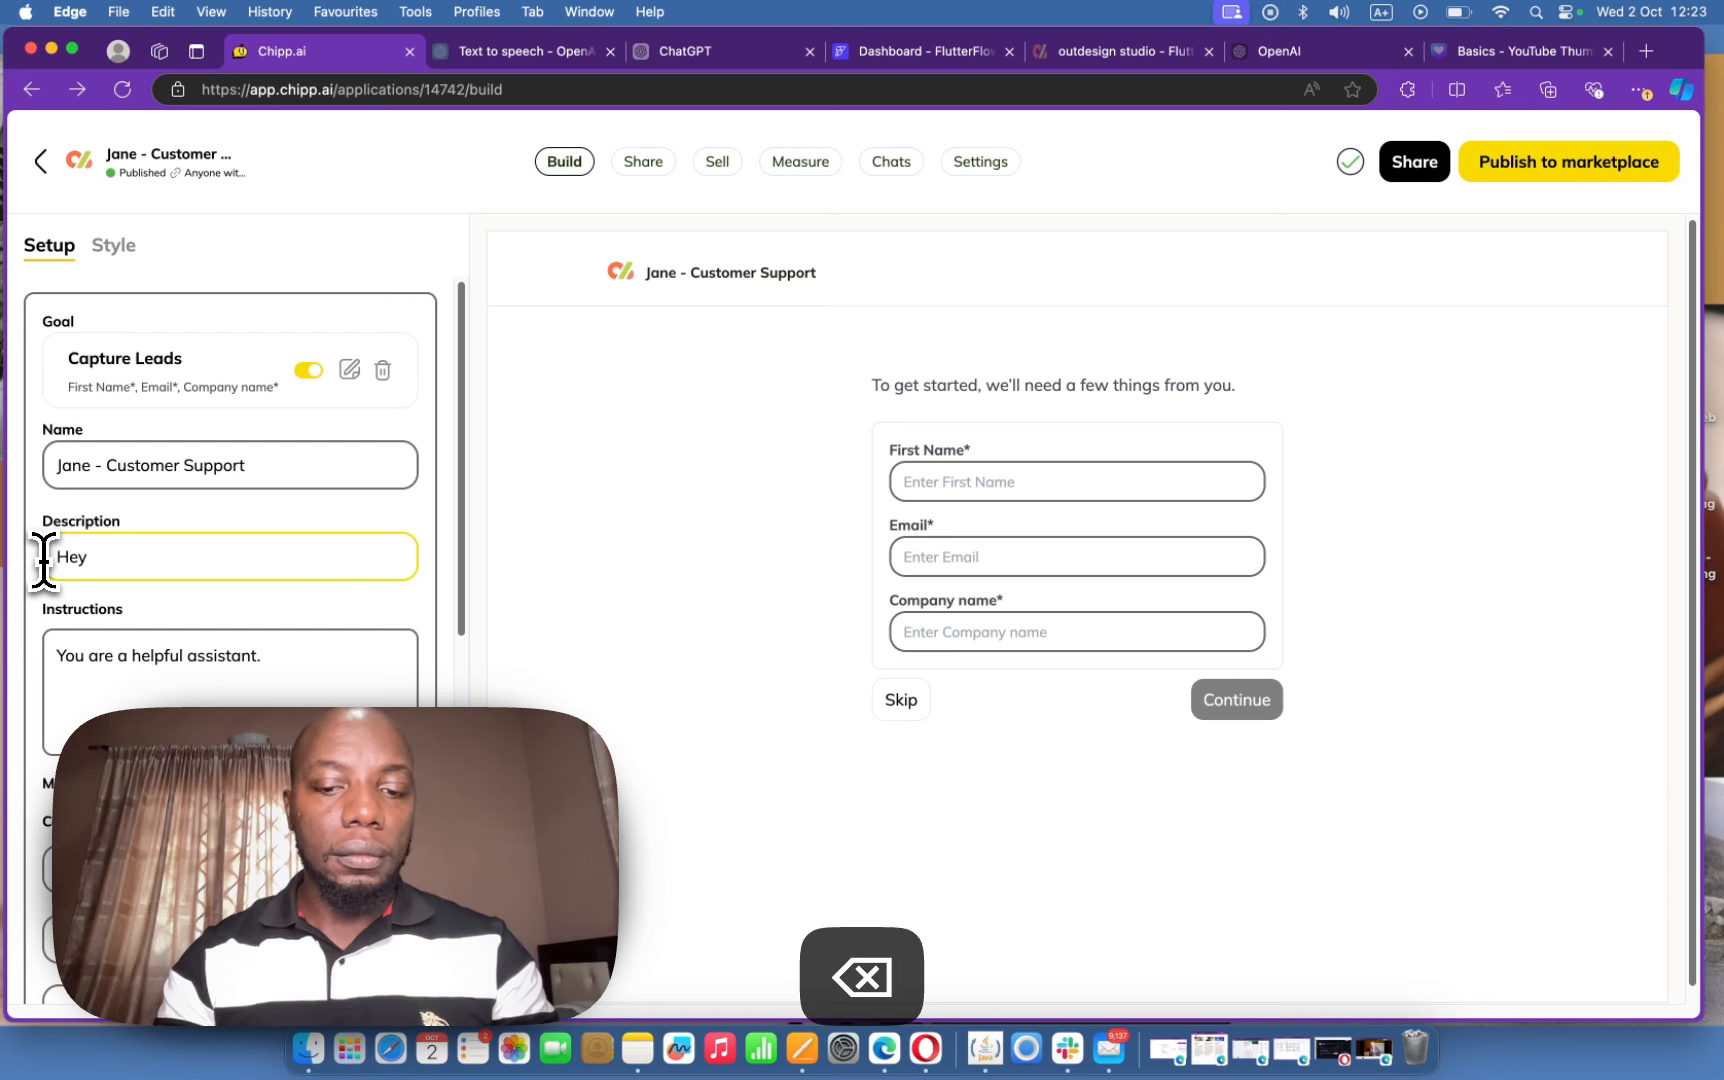
type(", there! How ma")
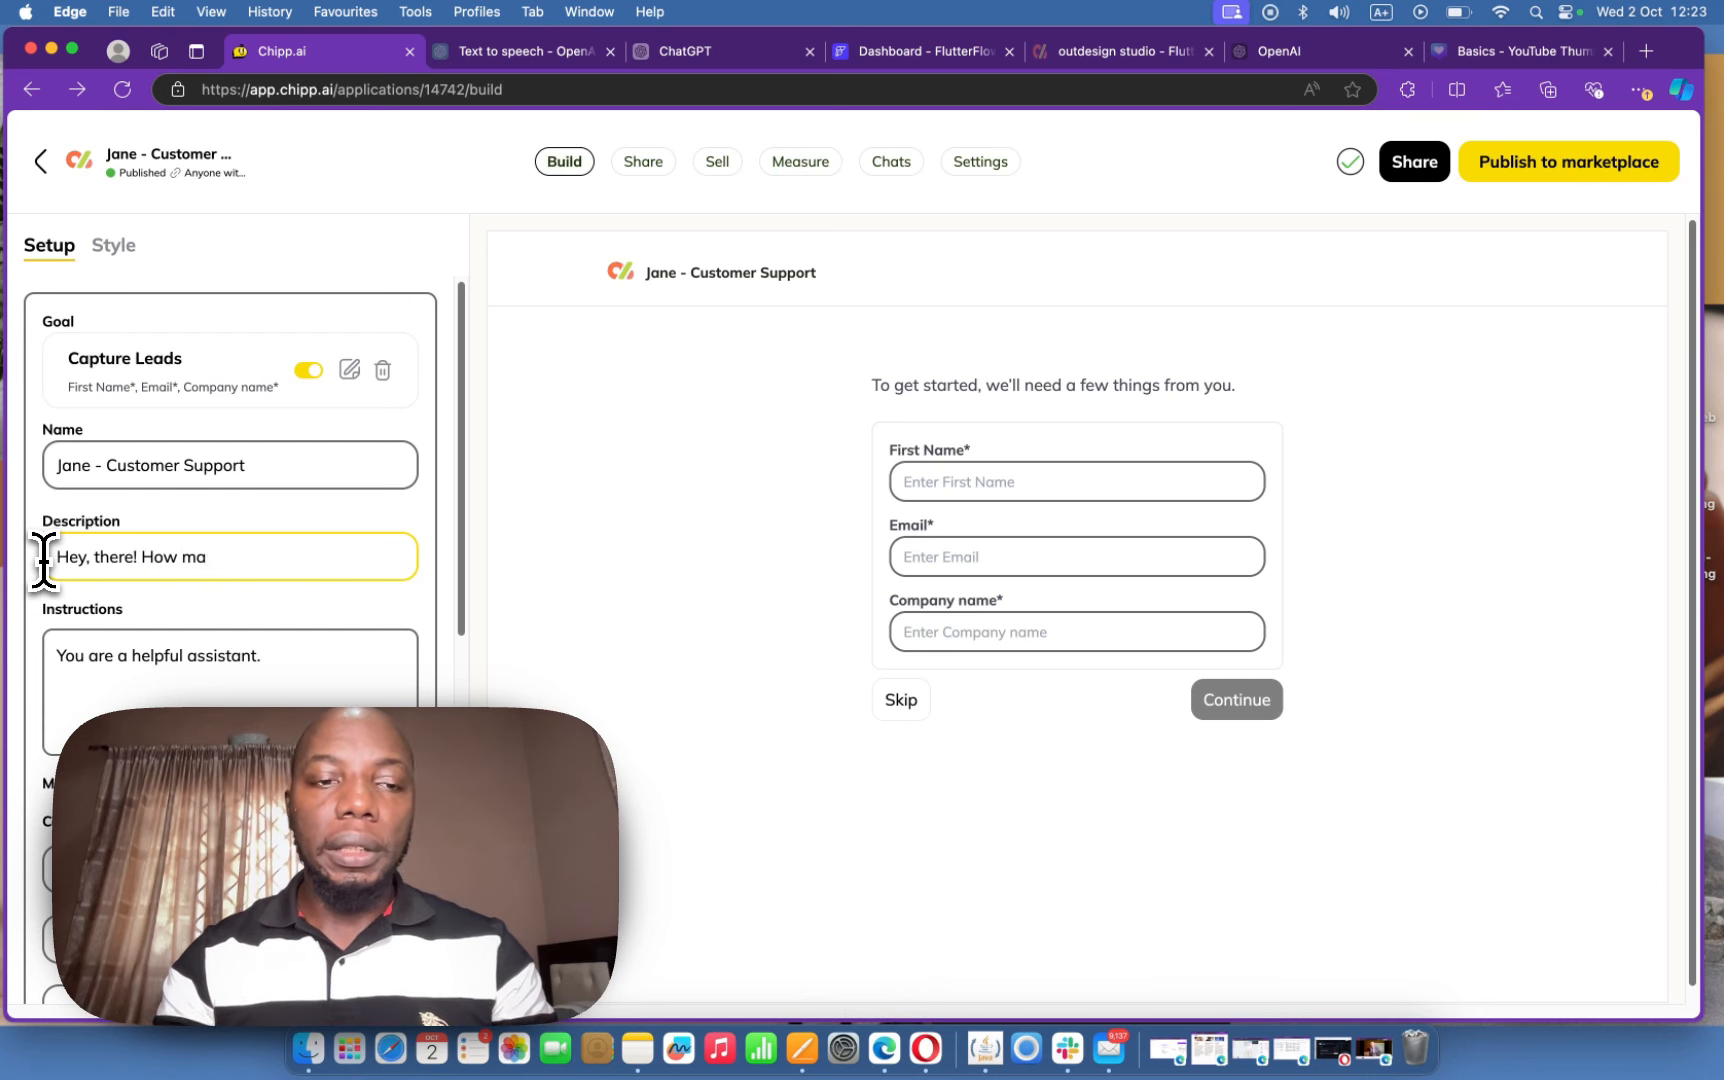
type("y I")
key("BackSpace")
type("help ")
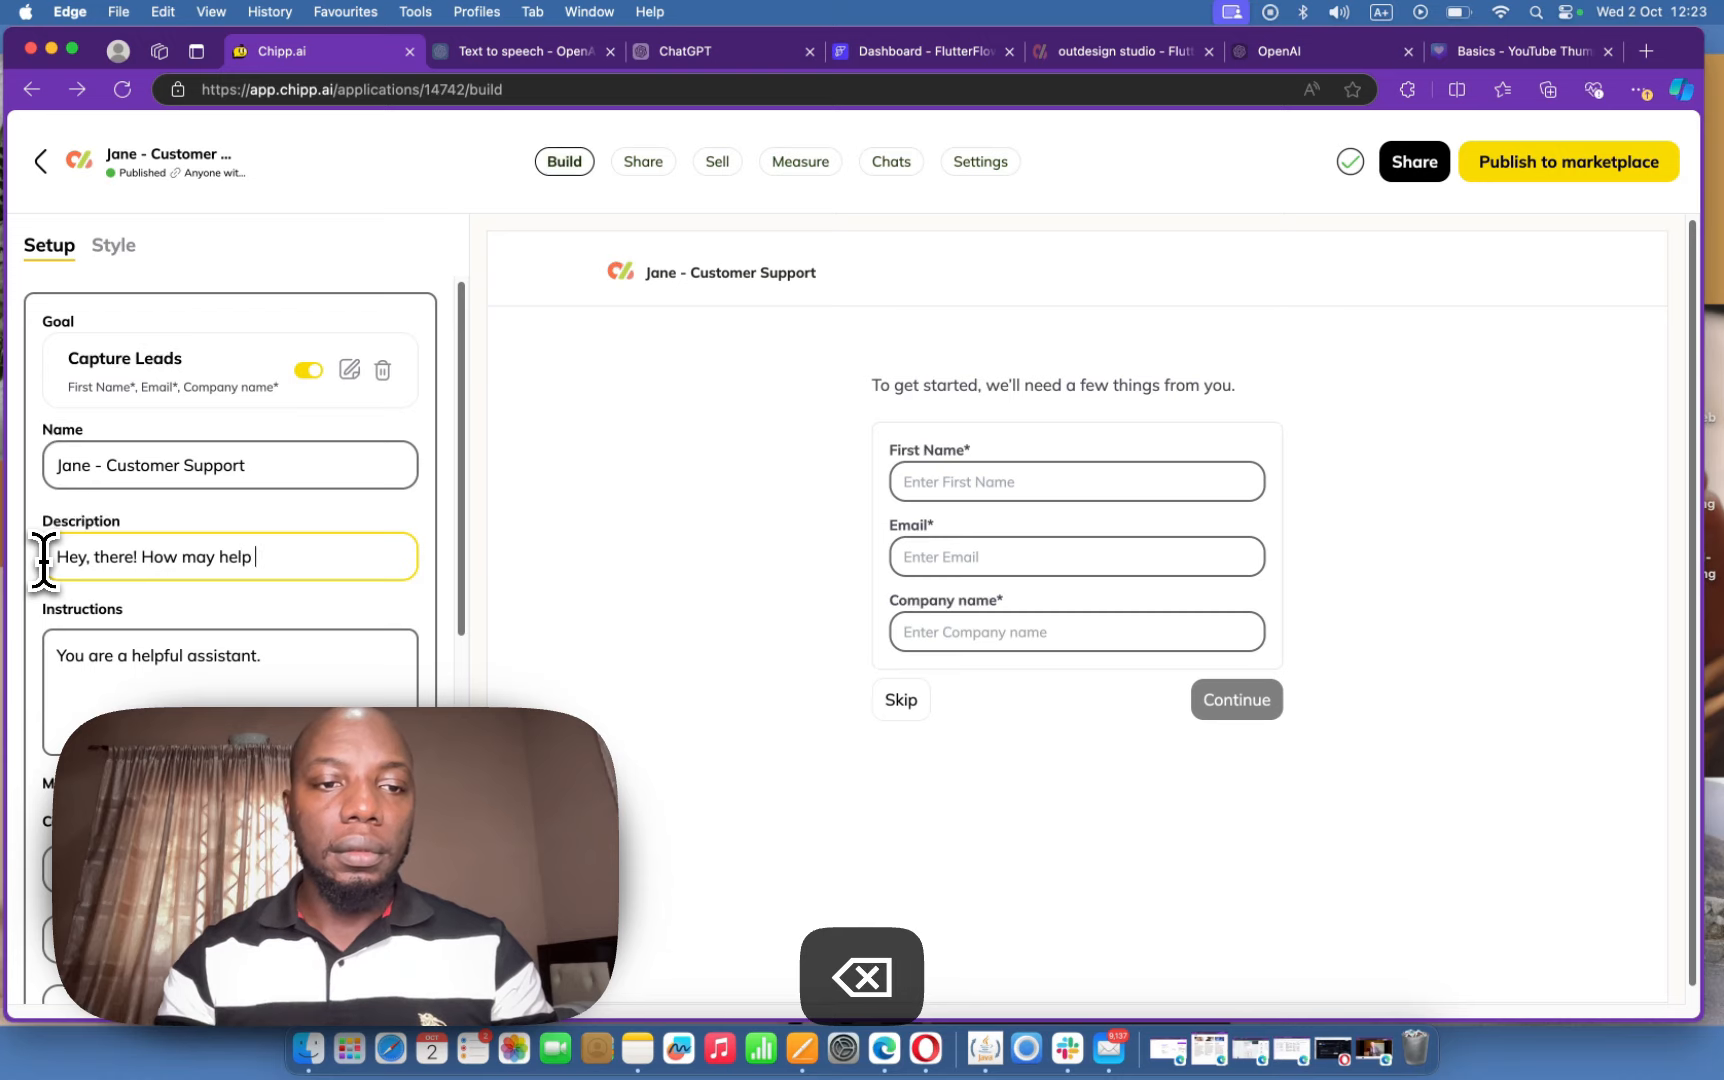
type("you today")
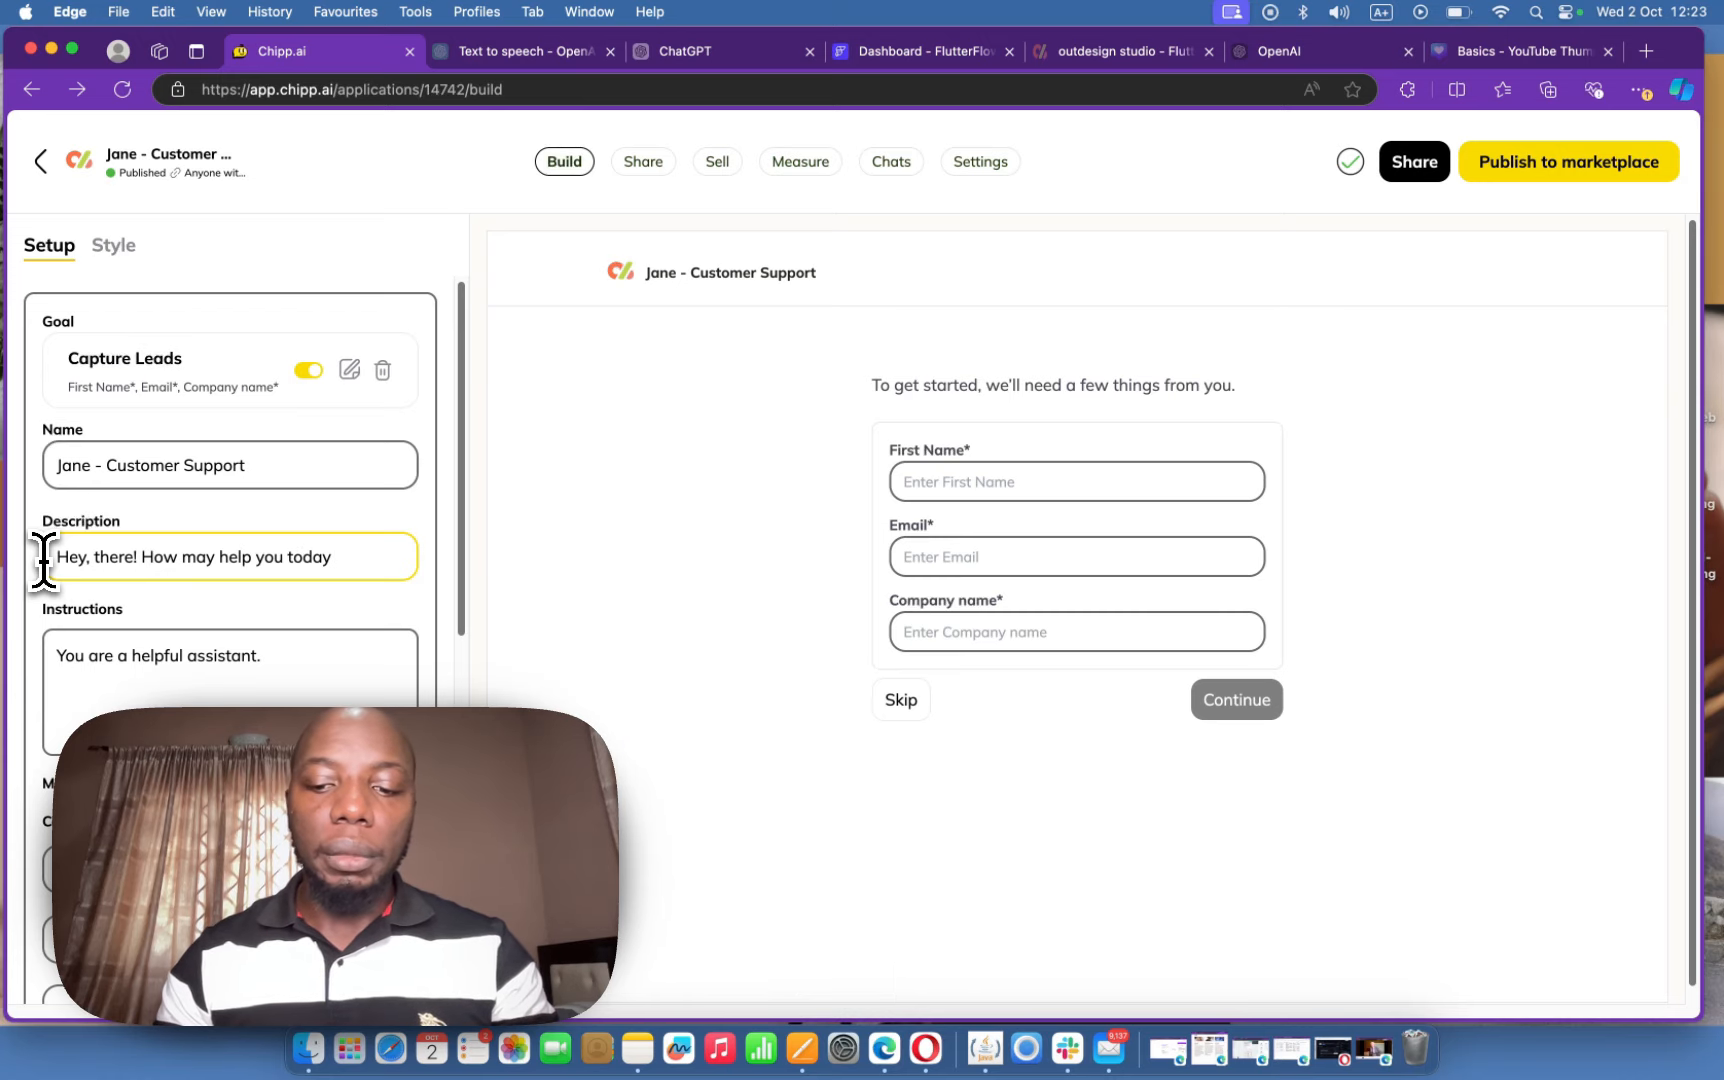
type("?")
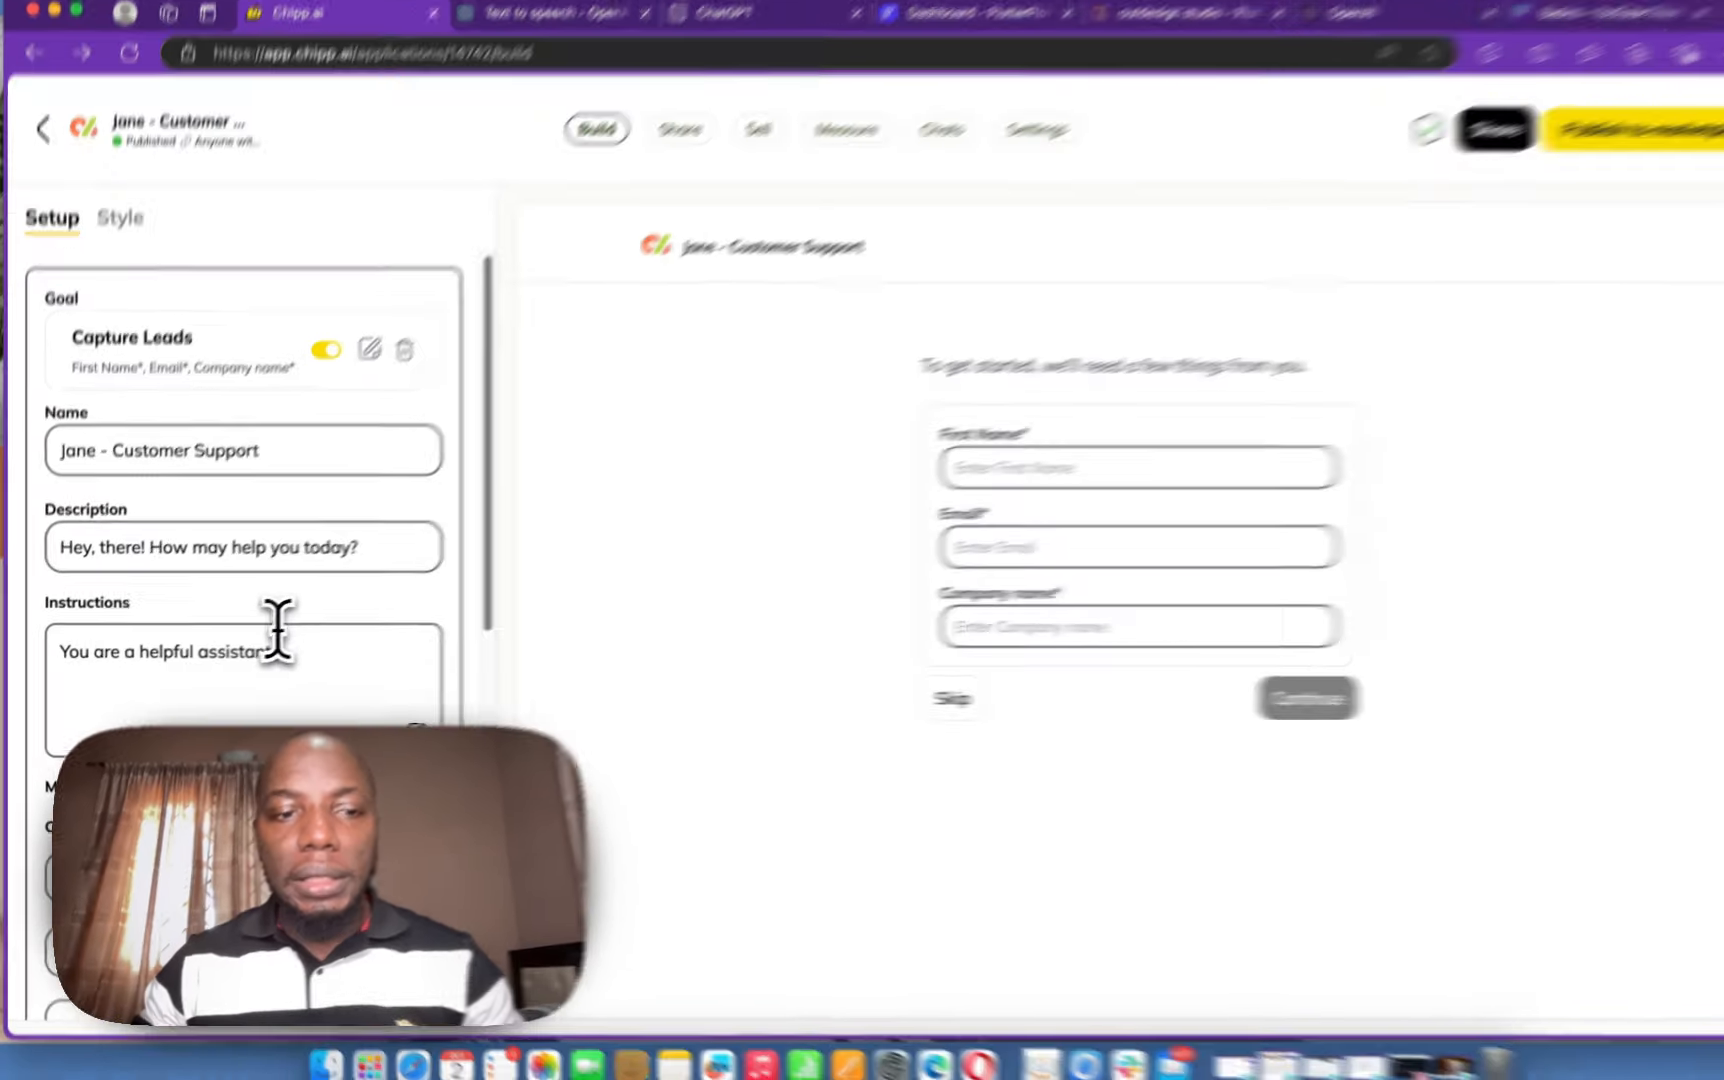
- Set the first conversation starter to "Get MVP Features for my app?"
left_click_drag(261, 655, 68, 630)
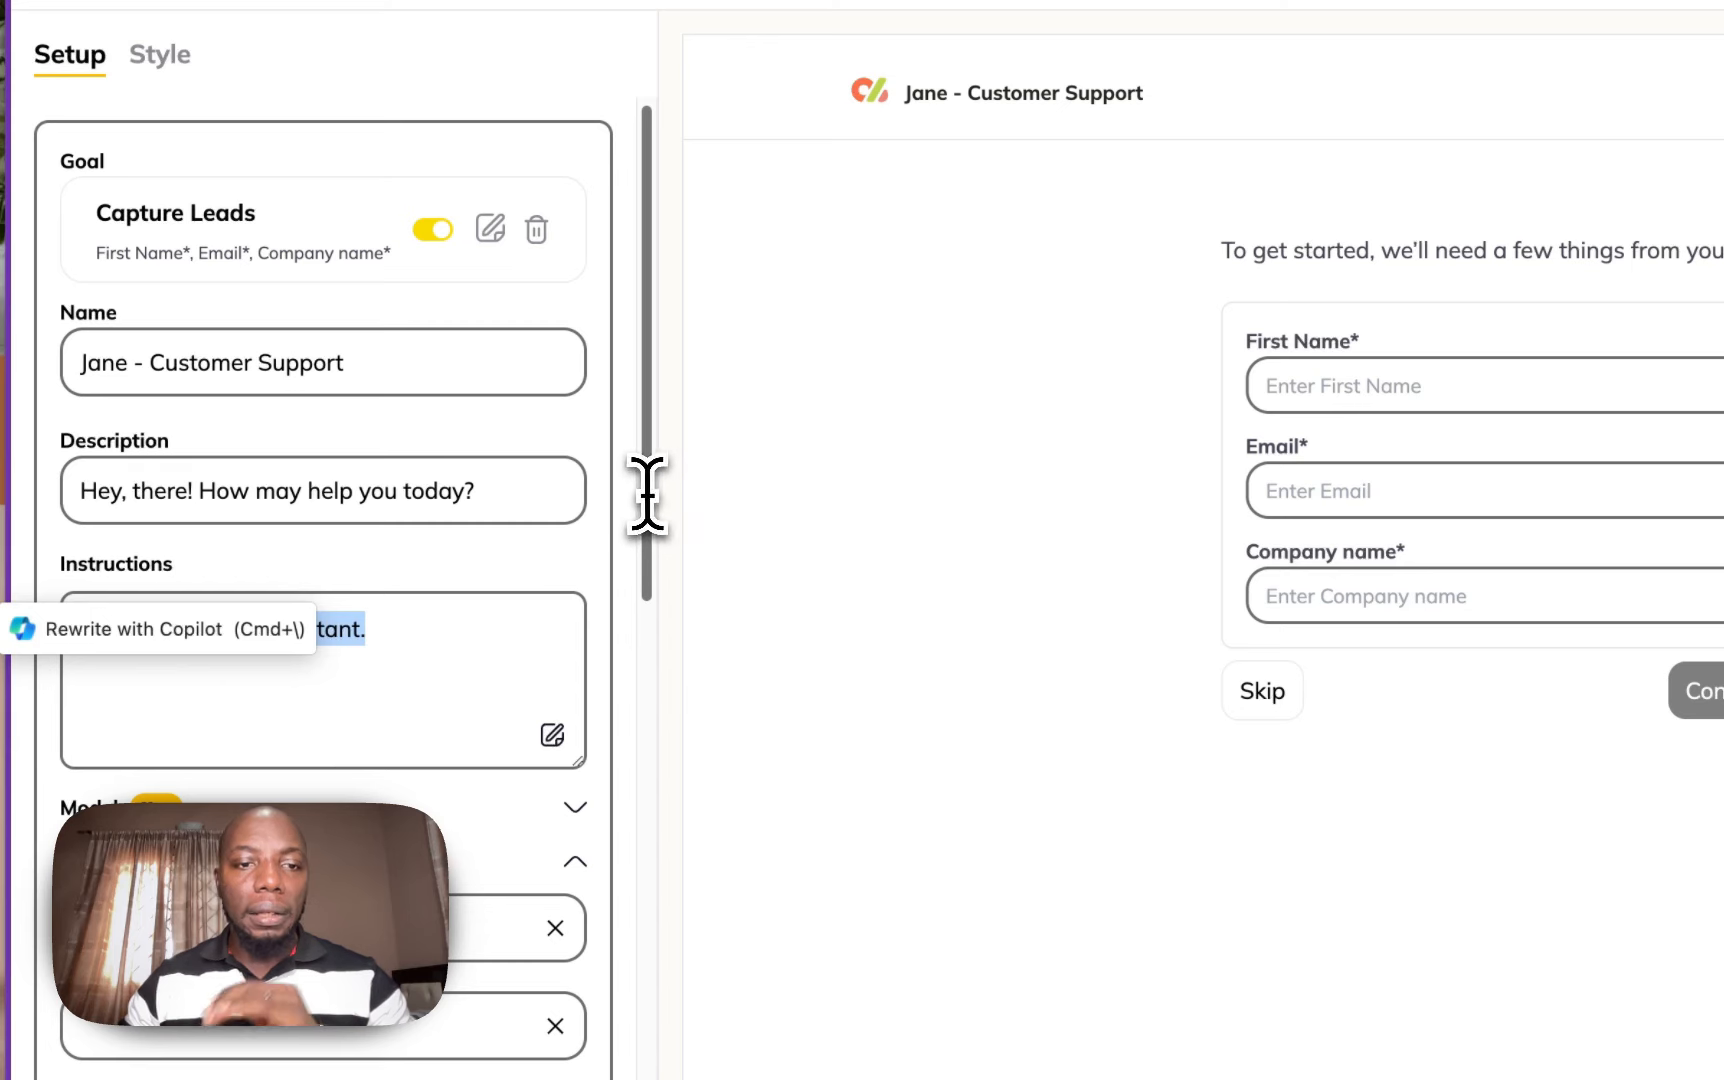
scroll(650, 560, "down", 1)
left_click_drag(647, 550, 643, 839)
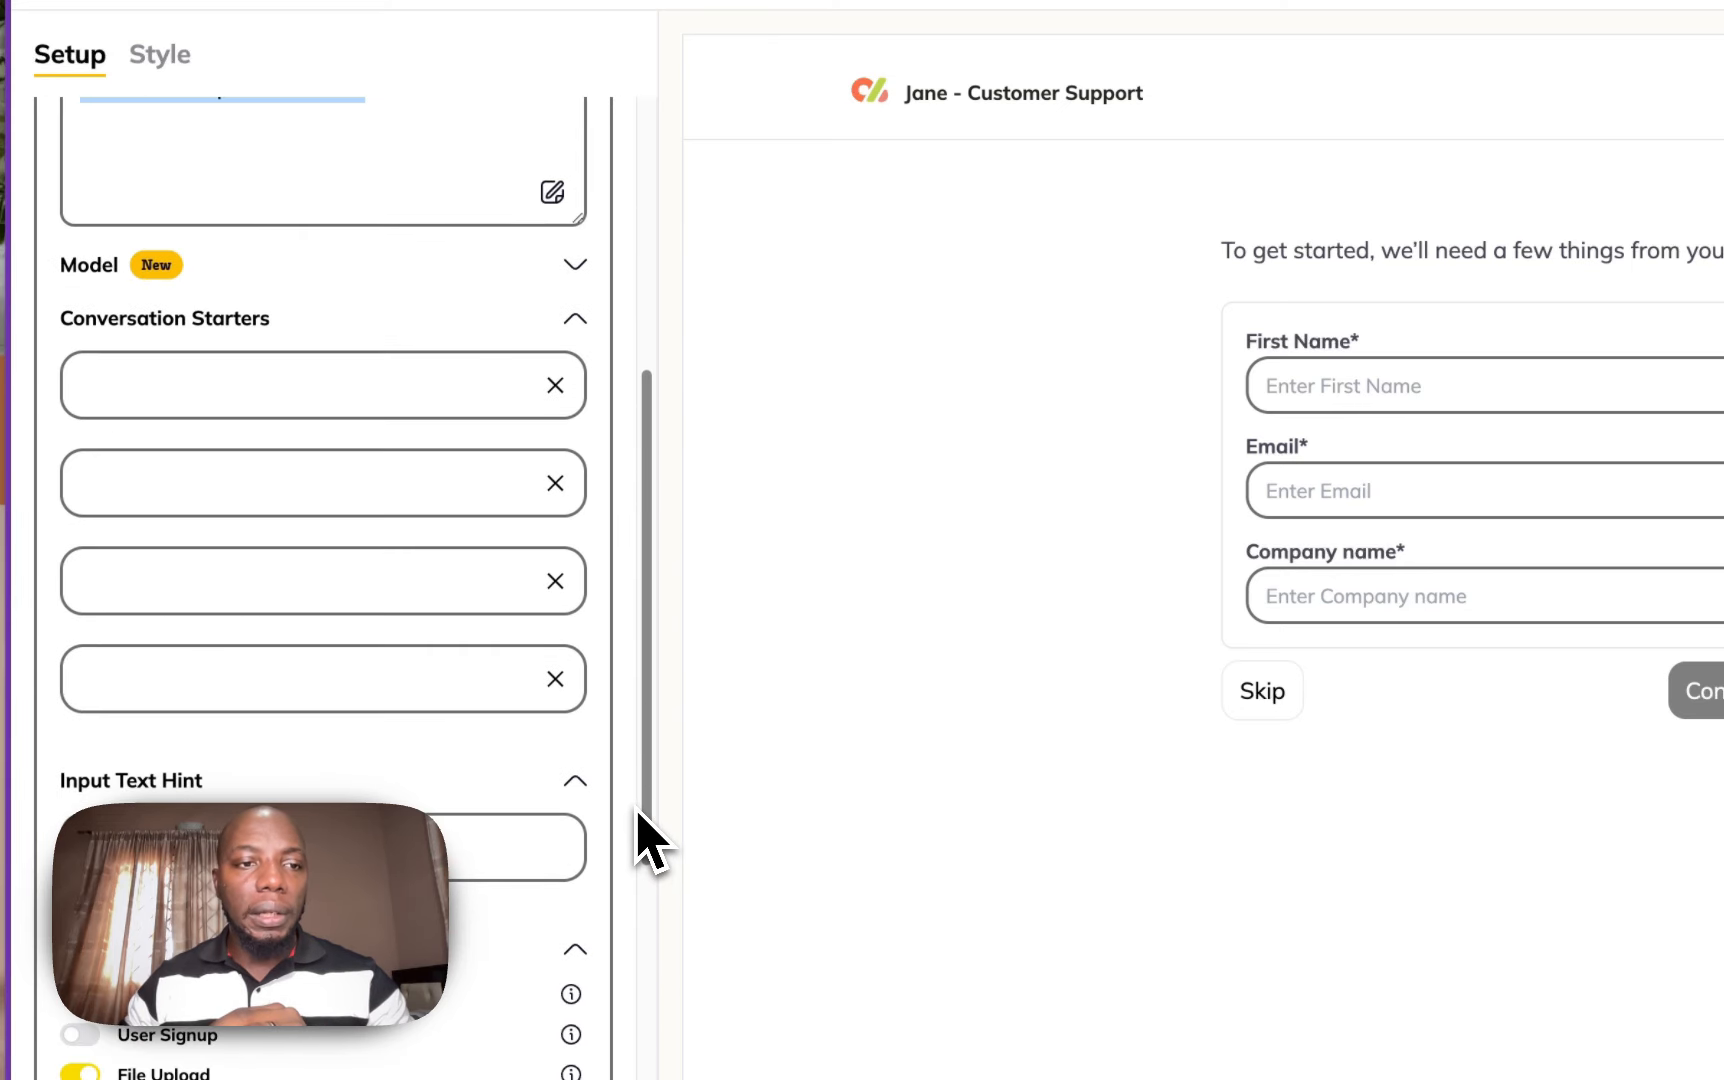
left_click(372, 395)
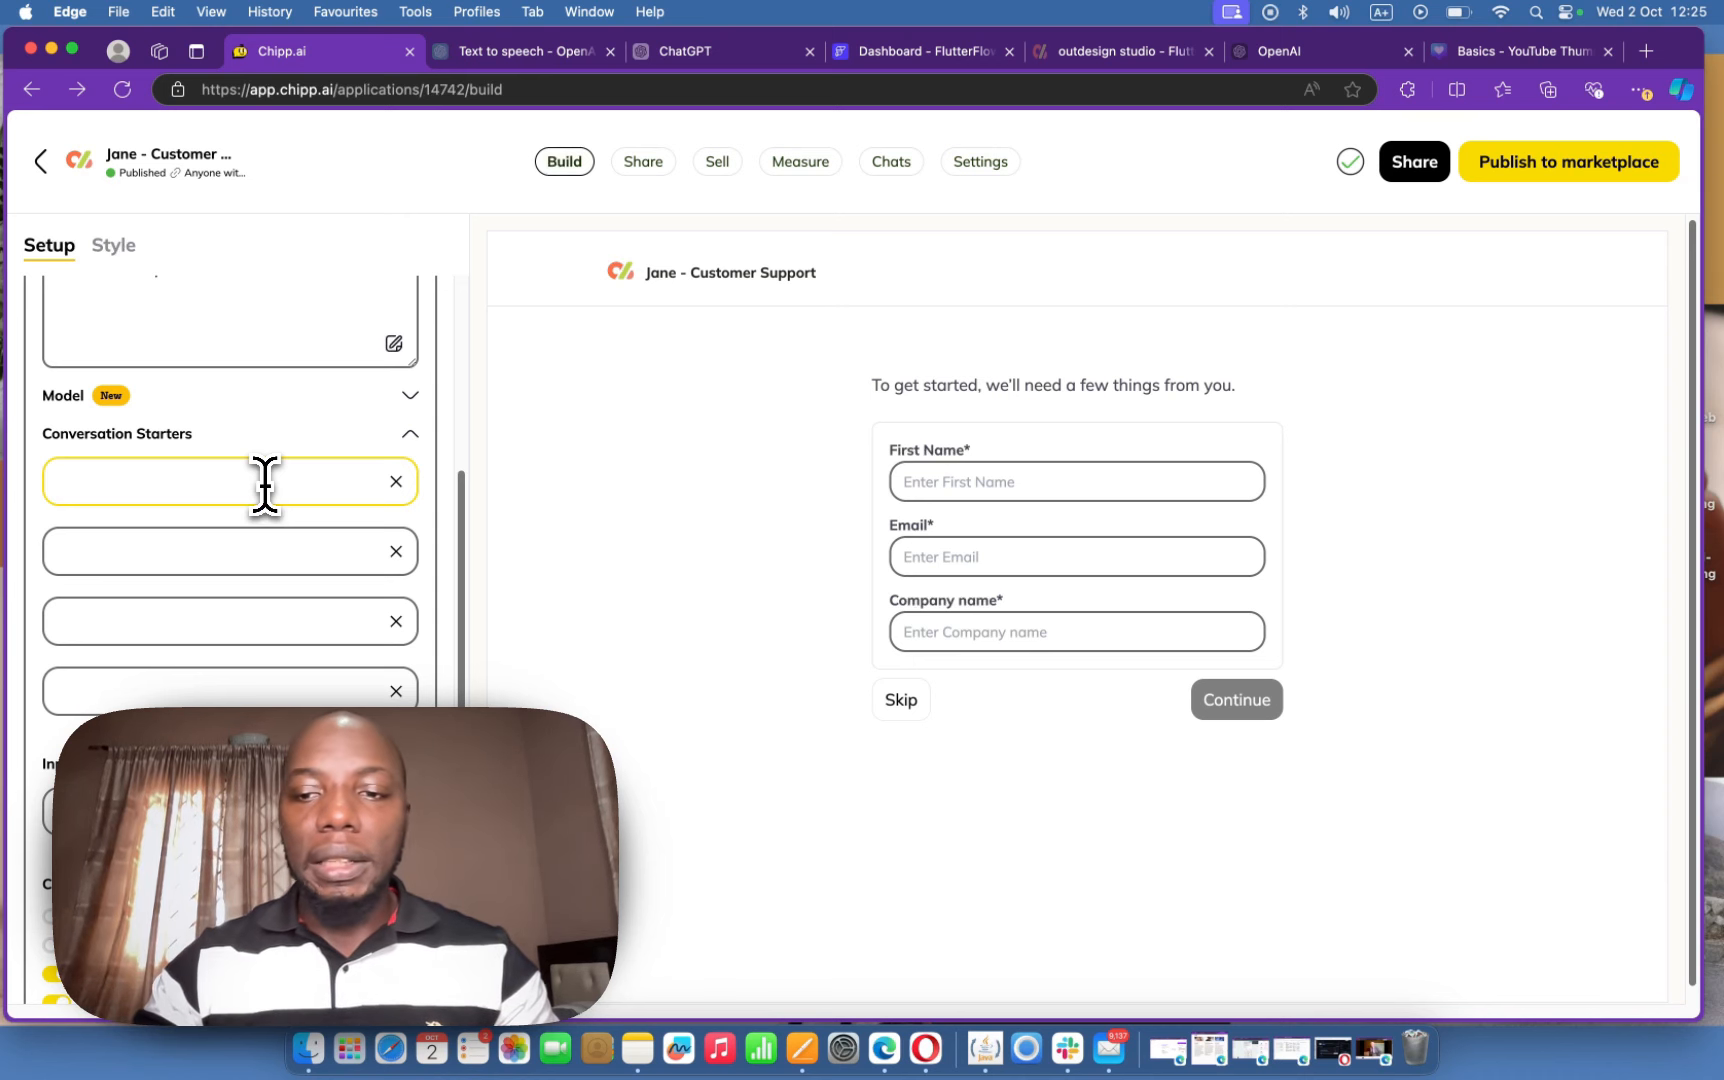
type("Ca")
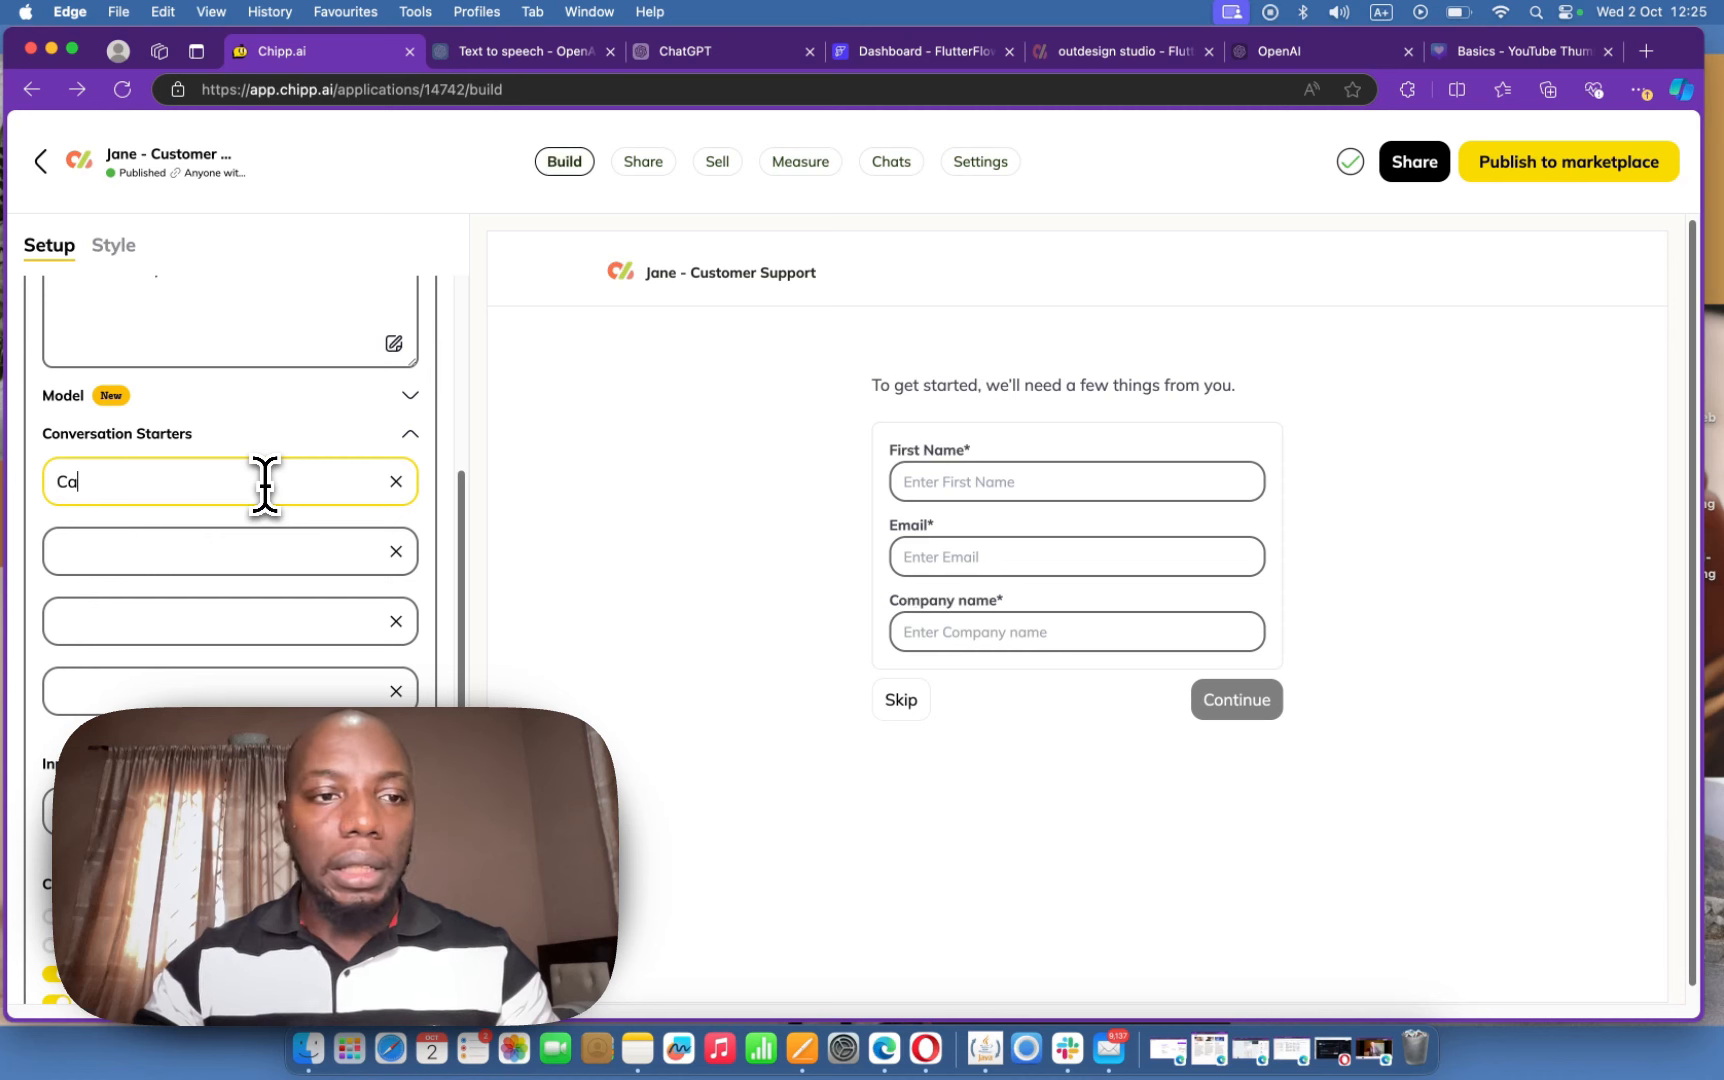
key("BackSpace")
key("BackSpace")
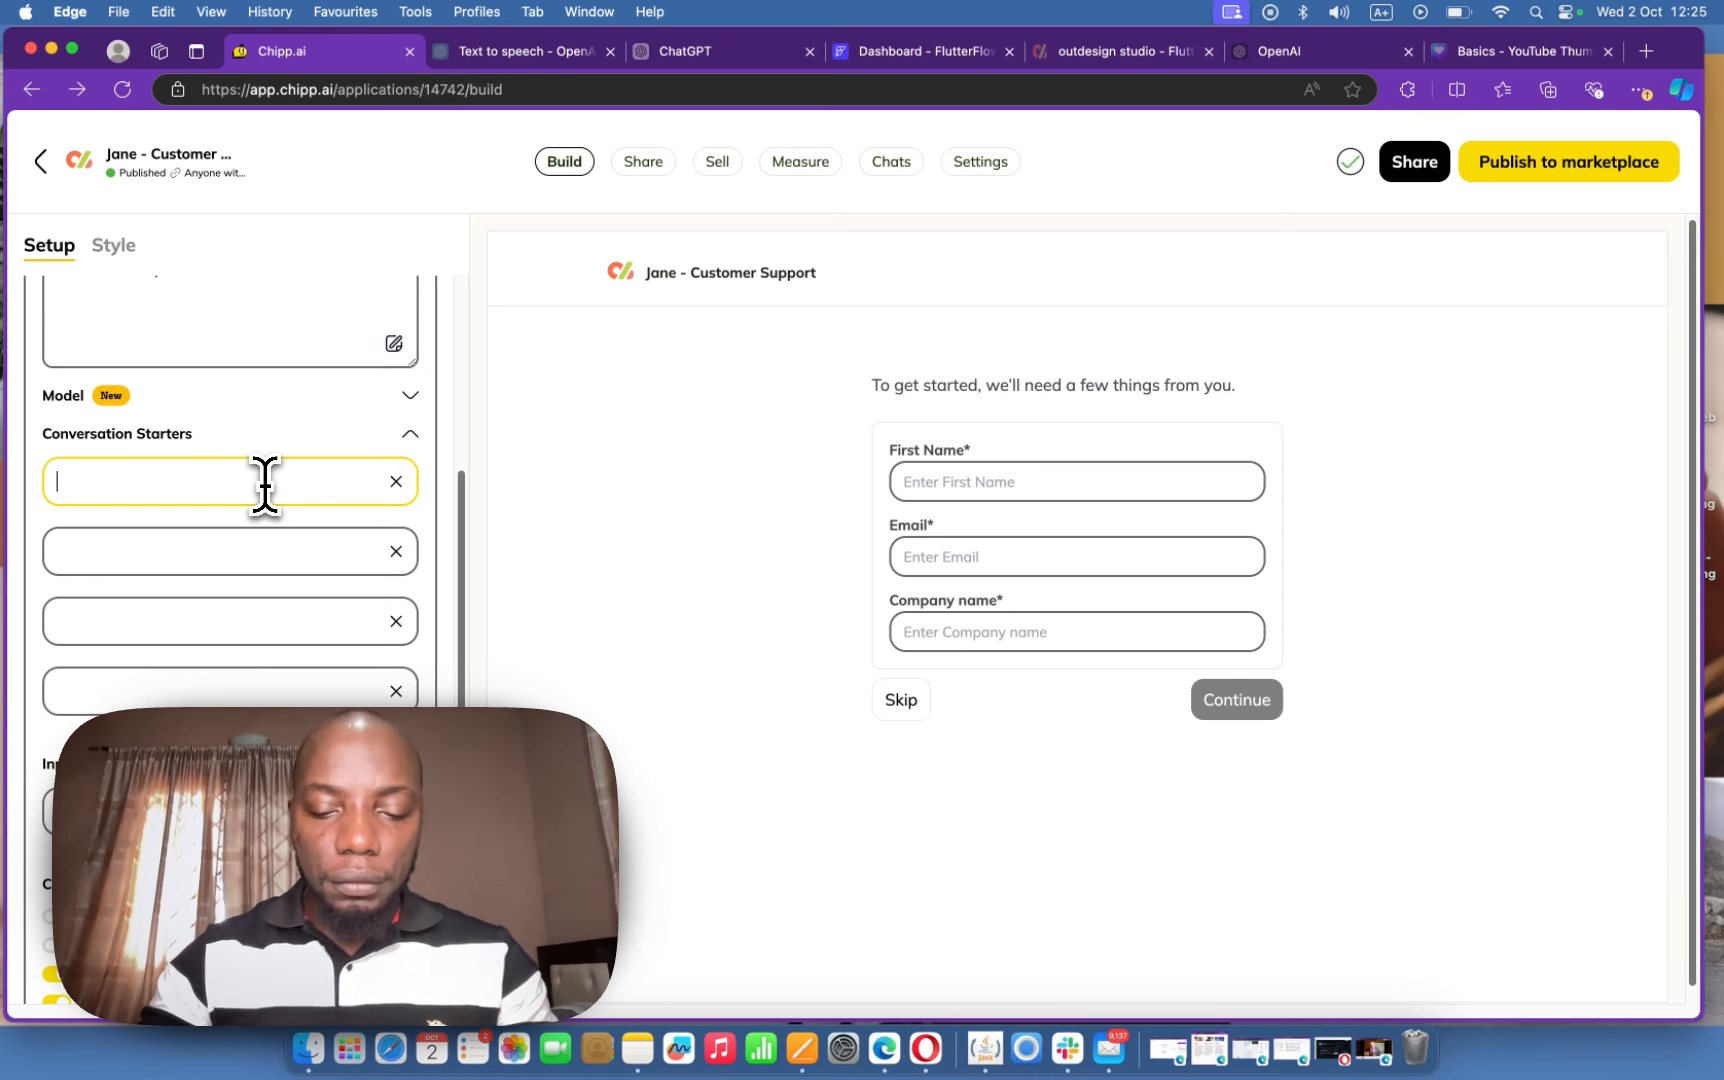
type("C")
key("BackSpace")
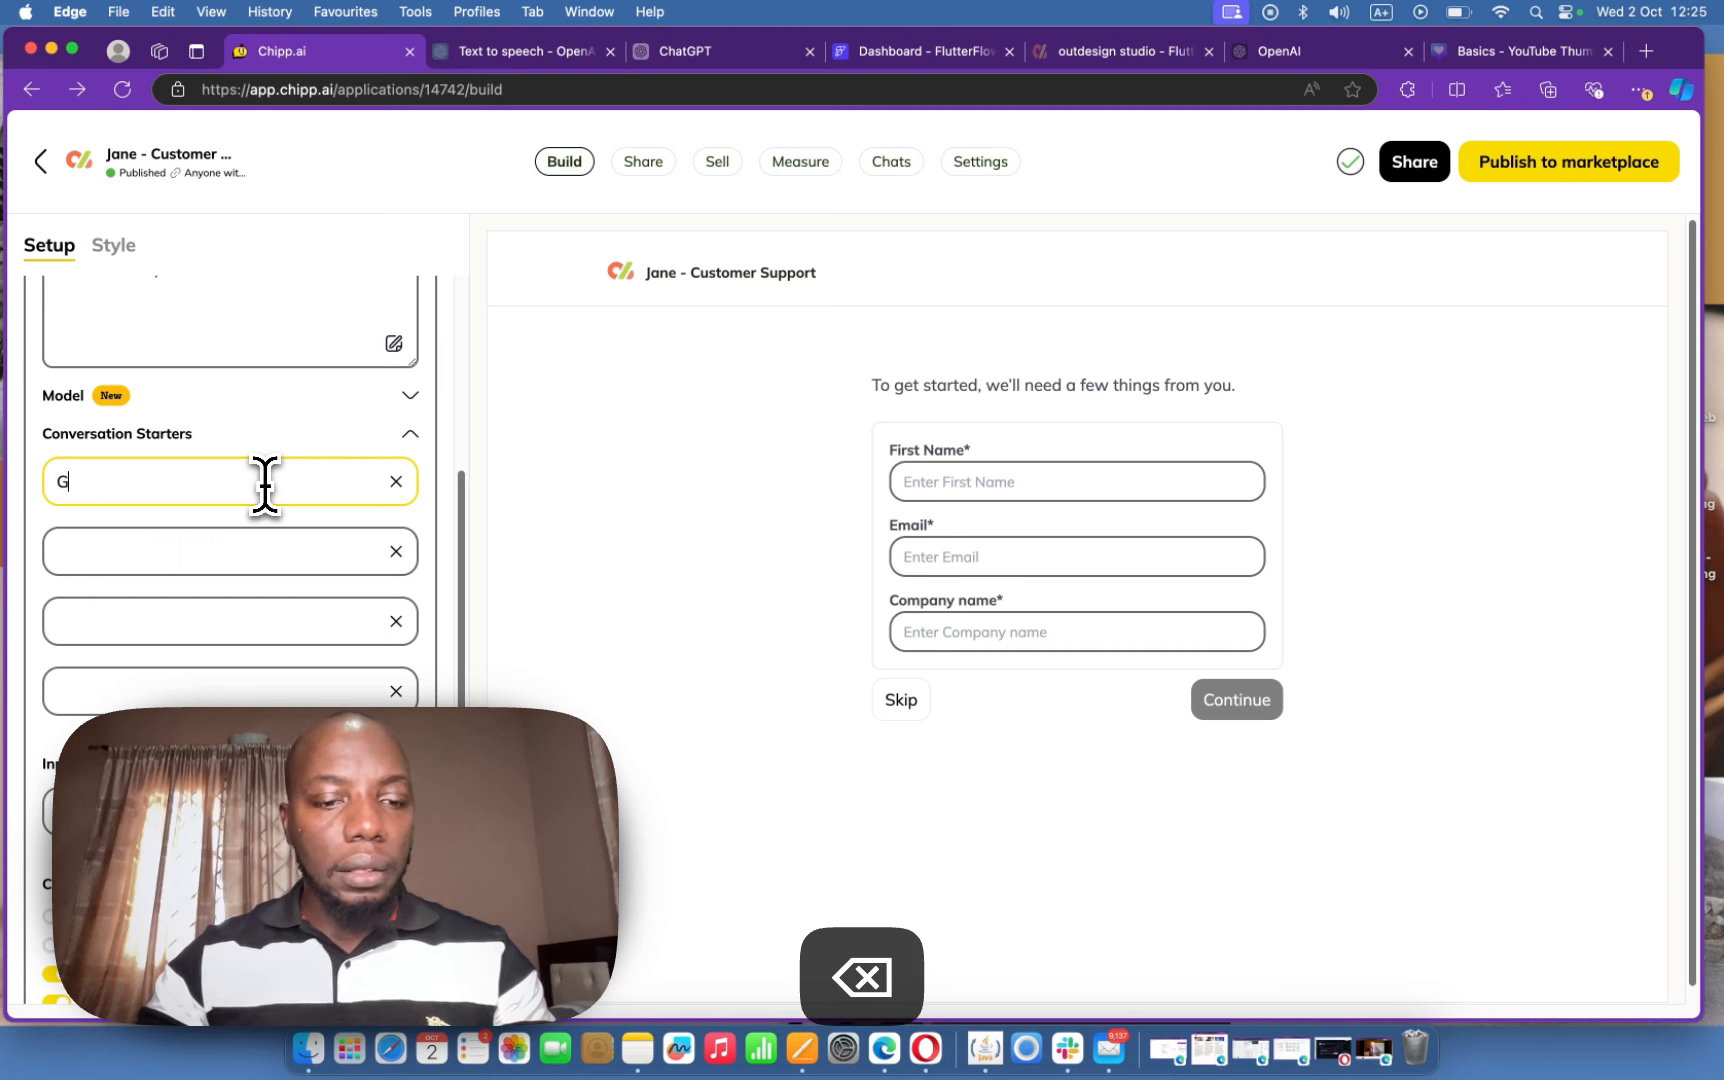
type("MVP")
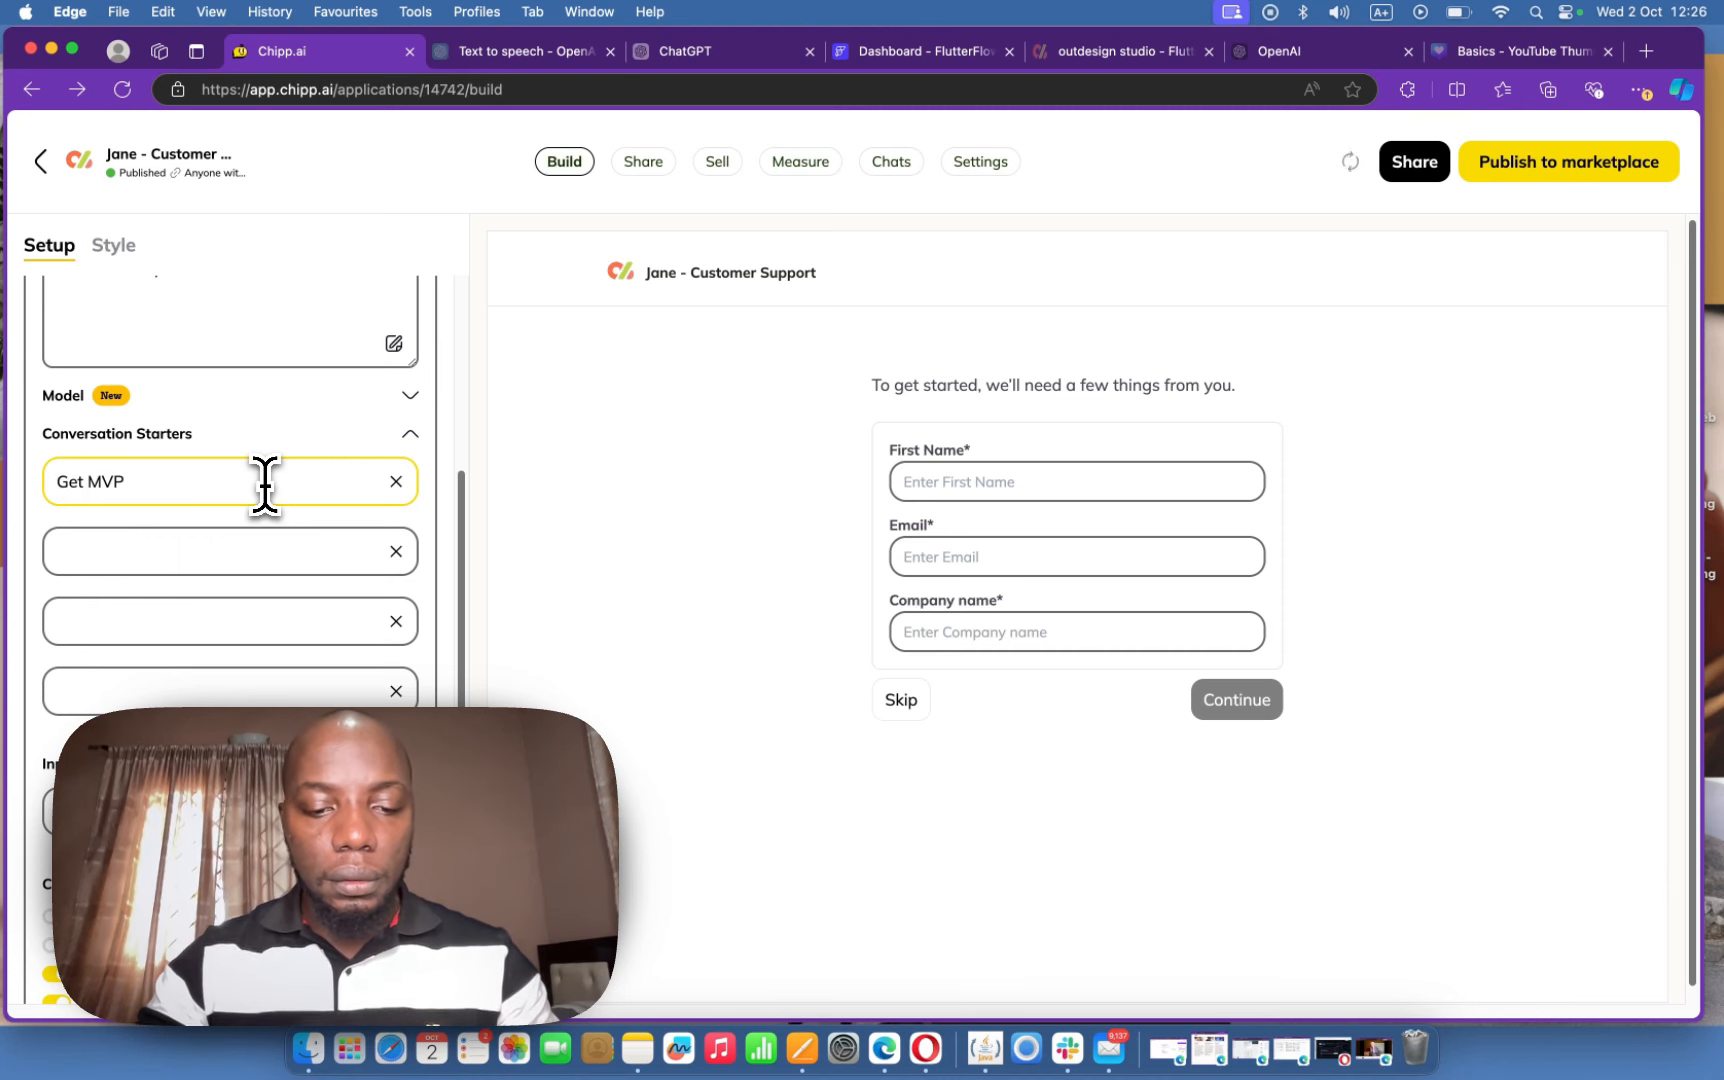
key("BackSpace")
key("BackSpace")
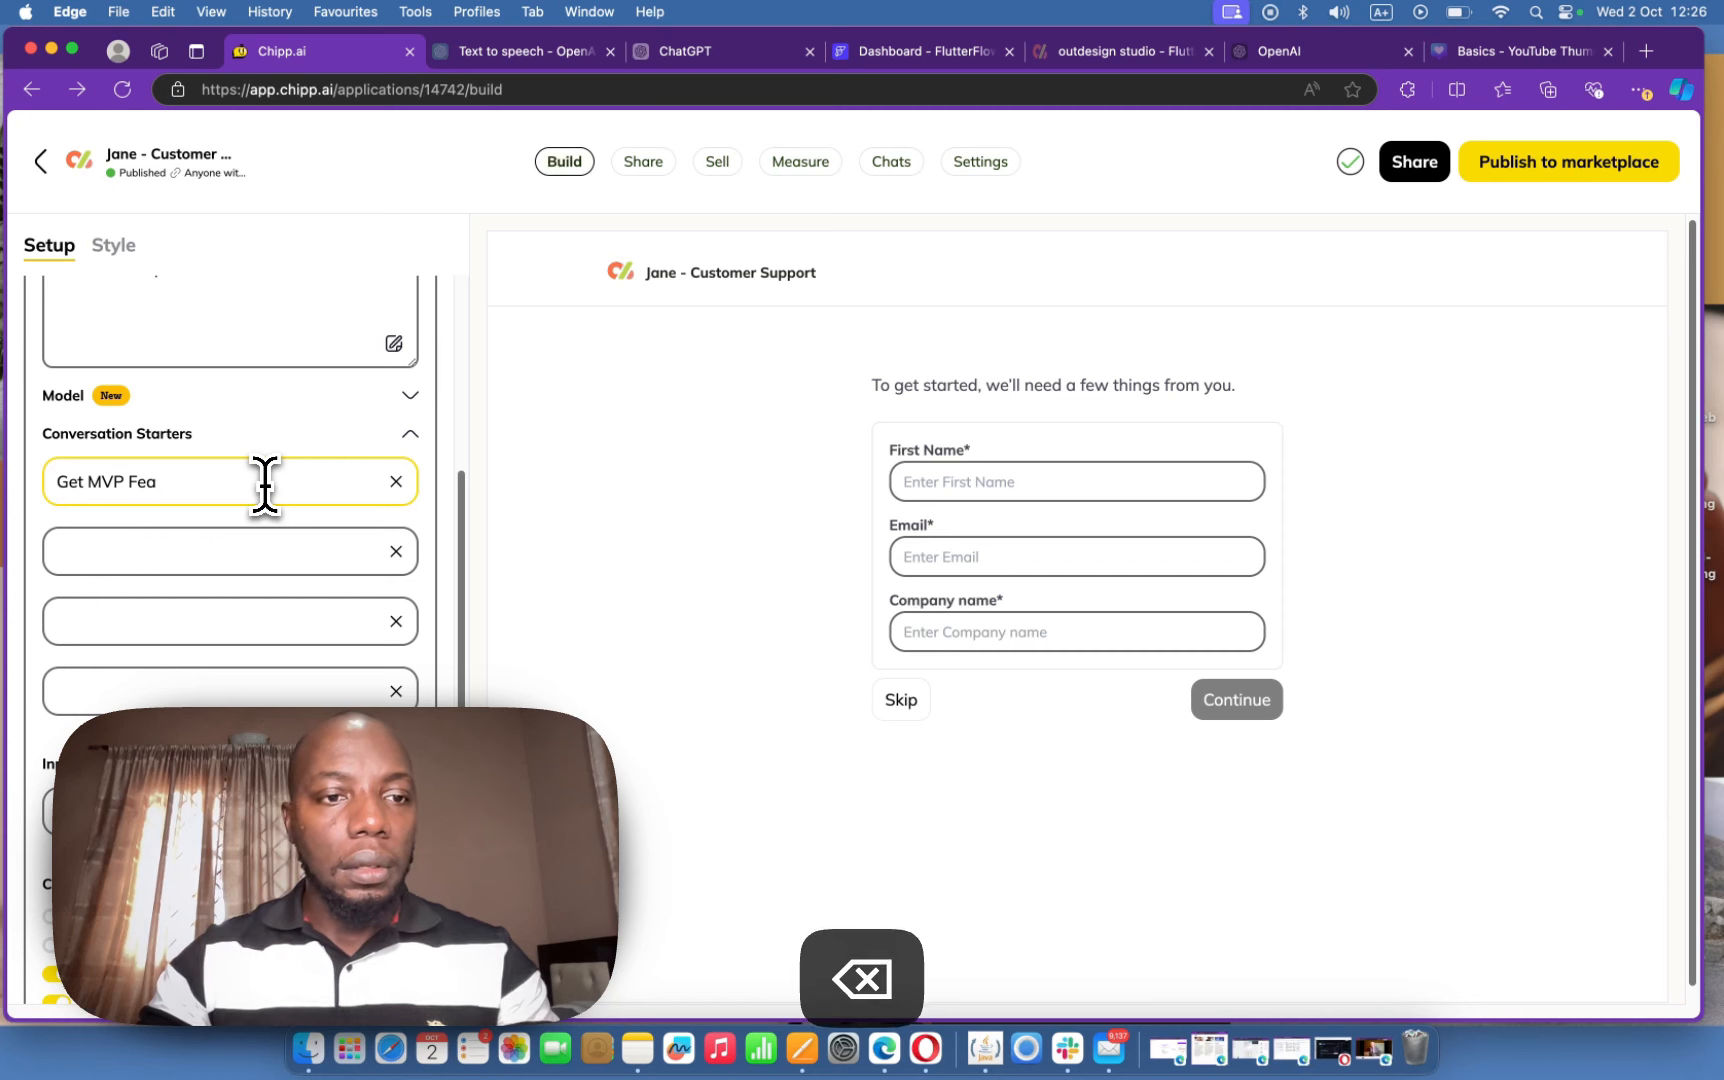
key("BackSpace")
key("BackSpace")
key("BackSpace")
type("t")
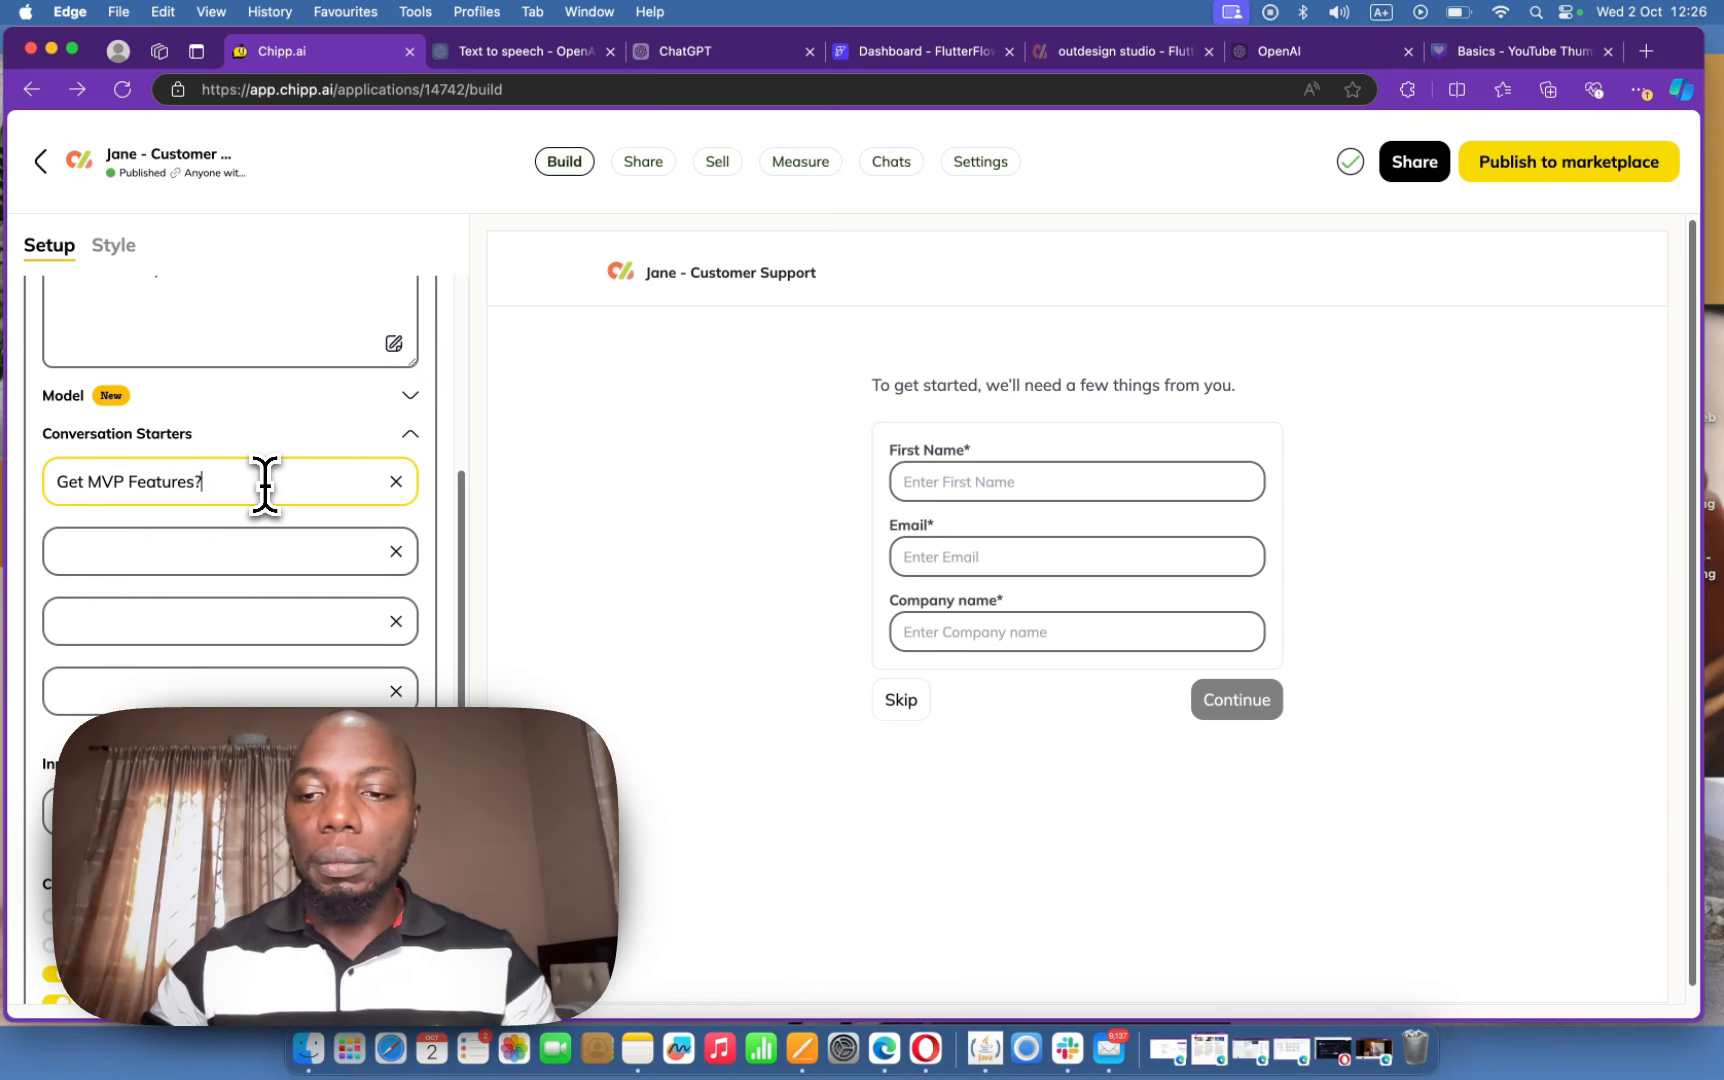
key("BackSpace")
type("for m")
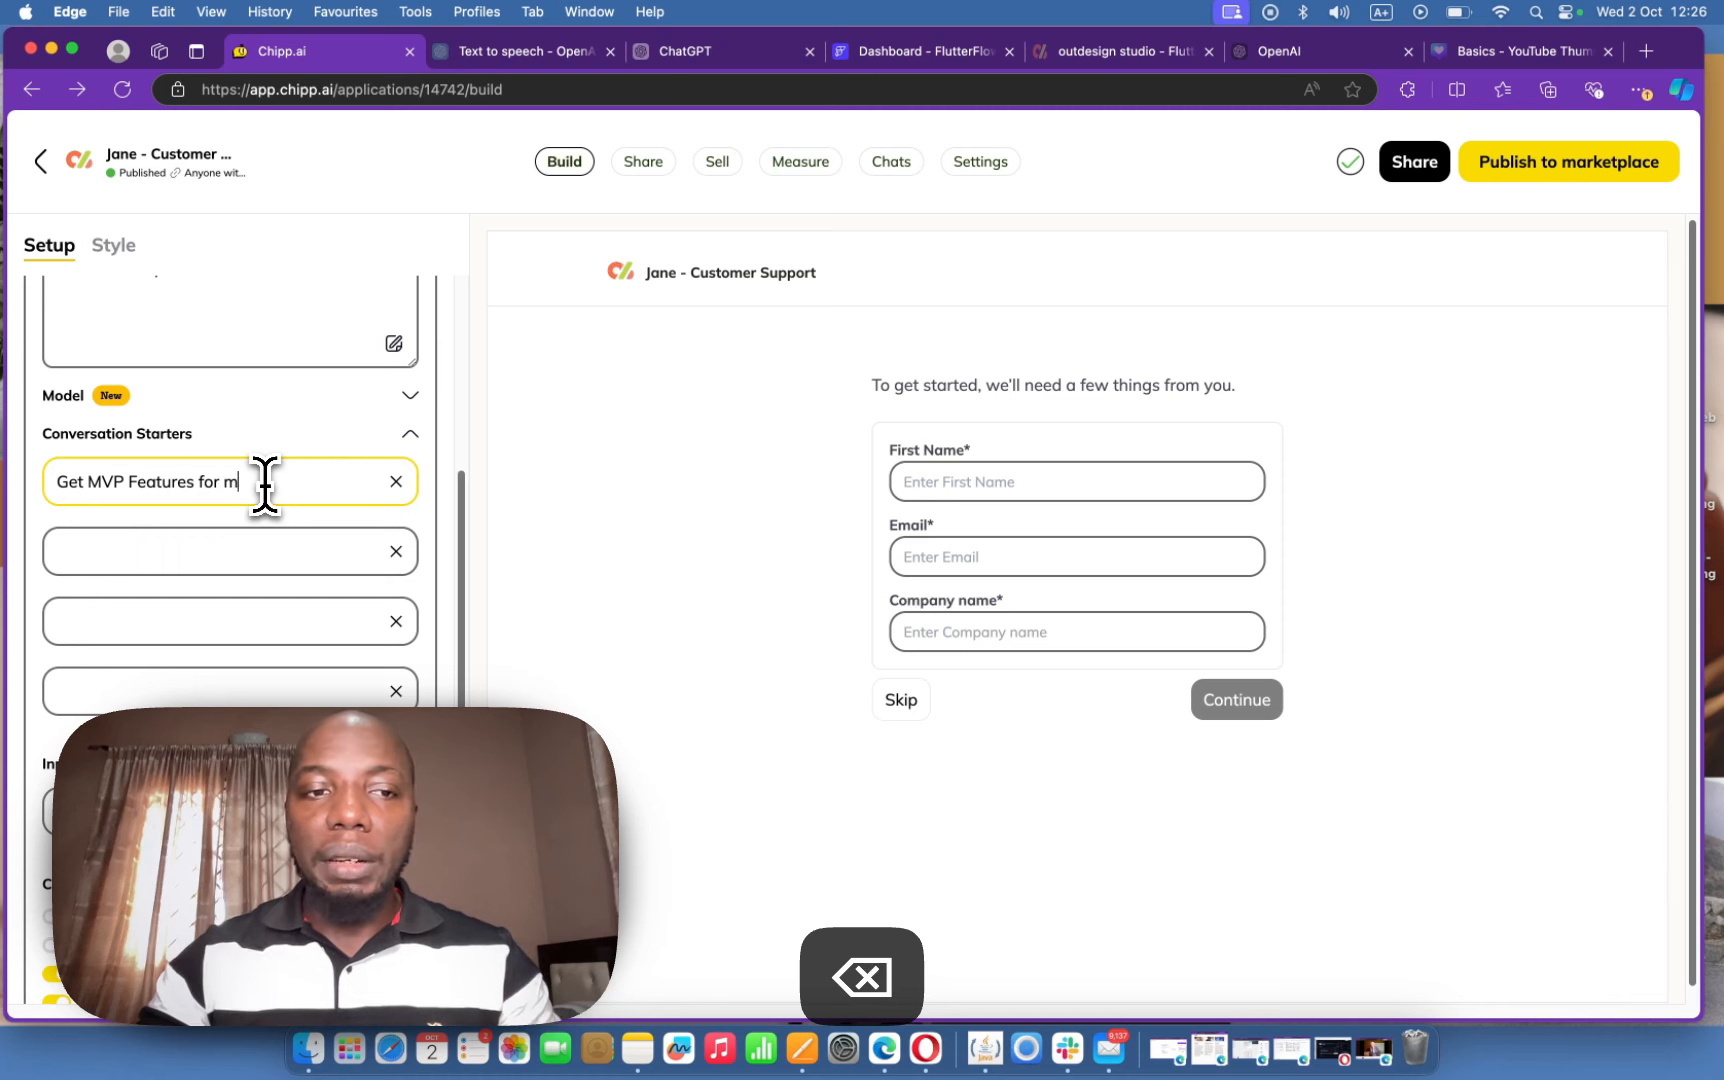
type("y app")
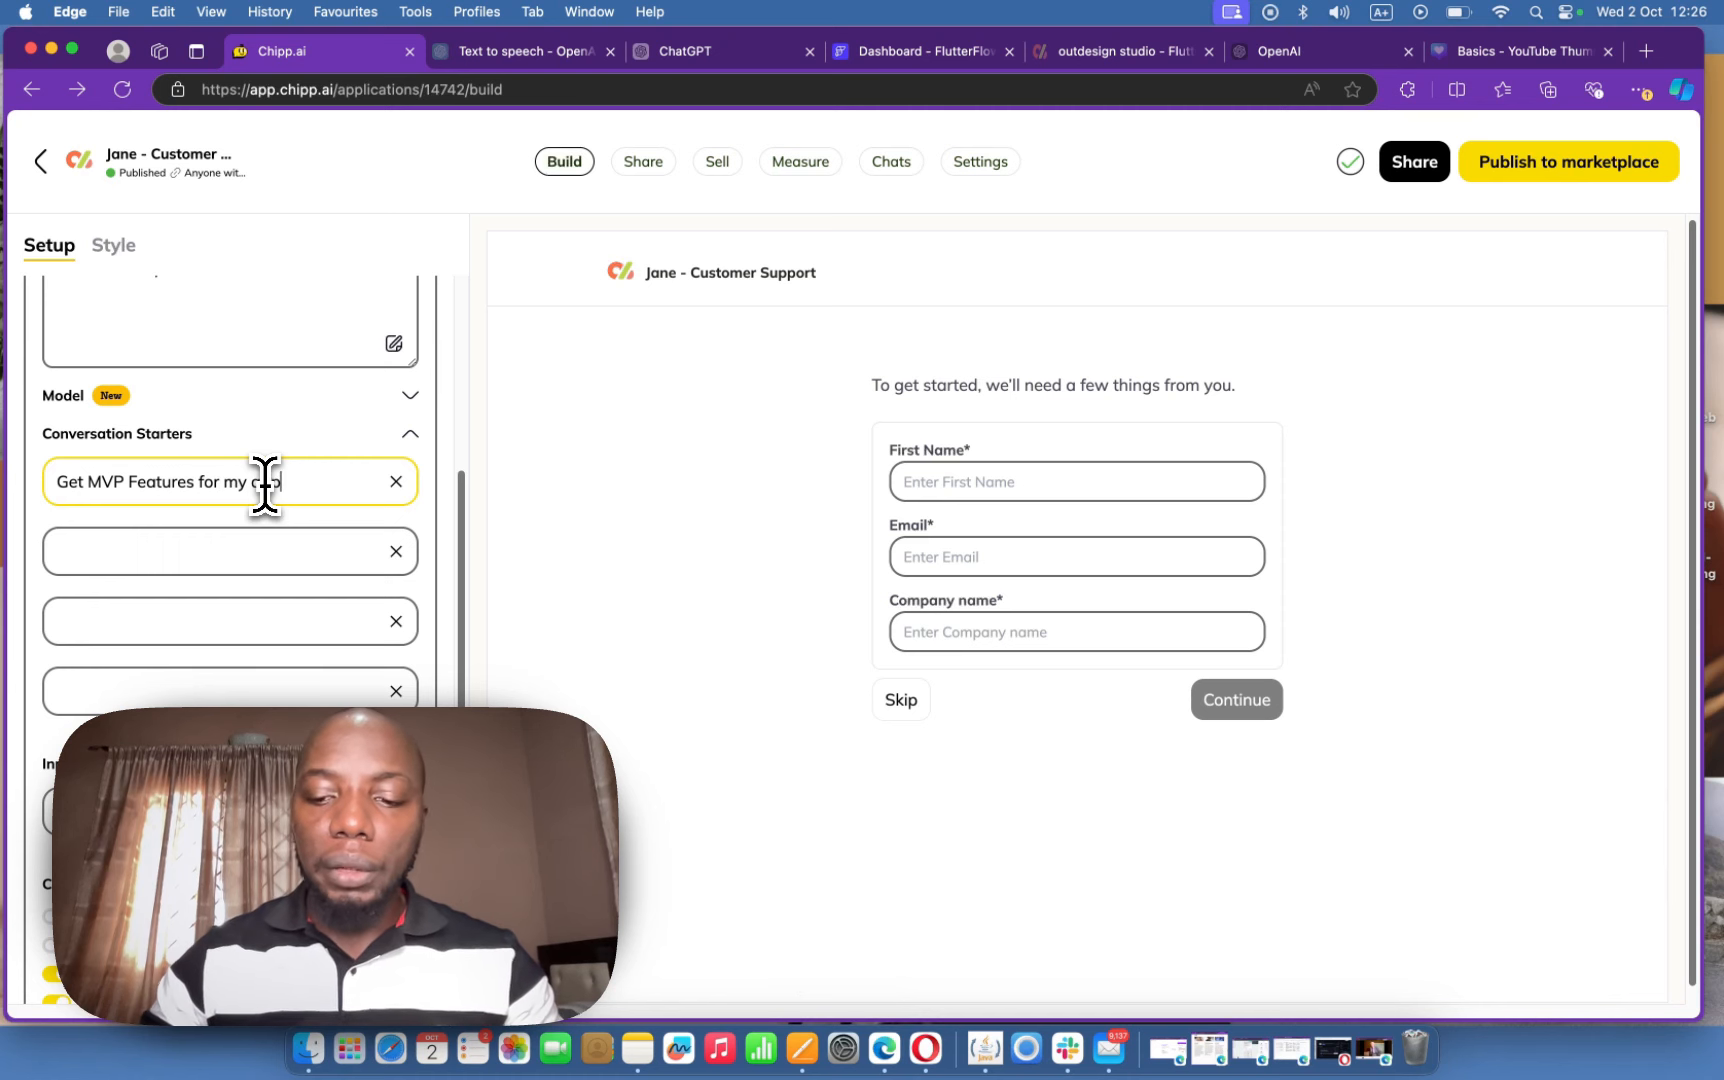
type("?")
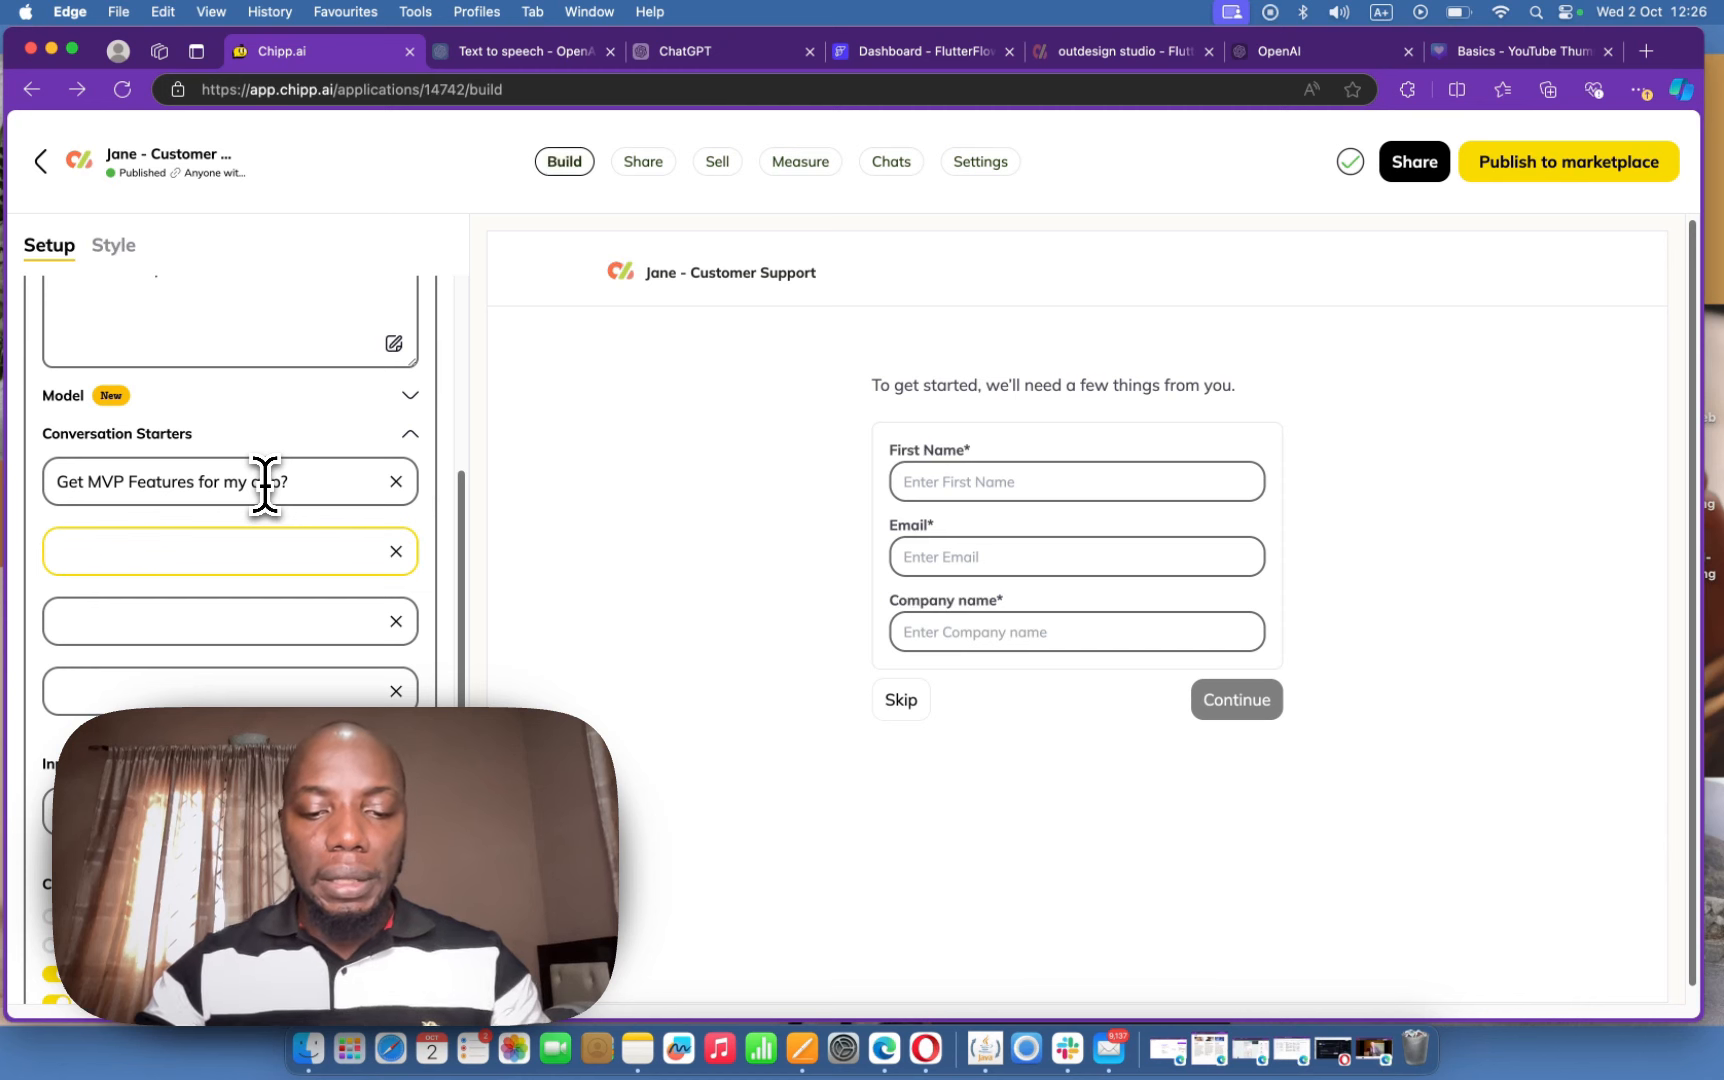
- Set the second conversation starter to "Get price Quote!"
key("BackSpace")
key("BackSpace")
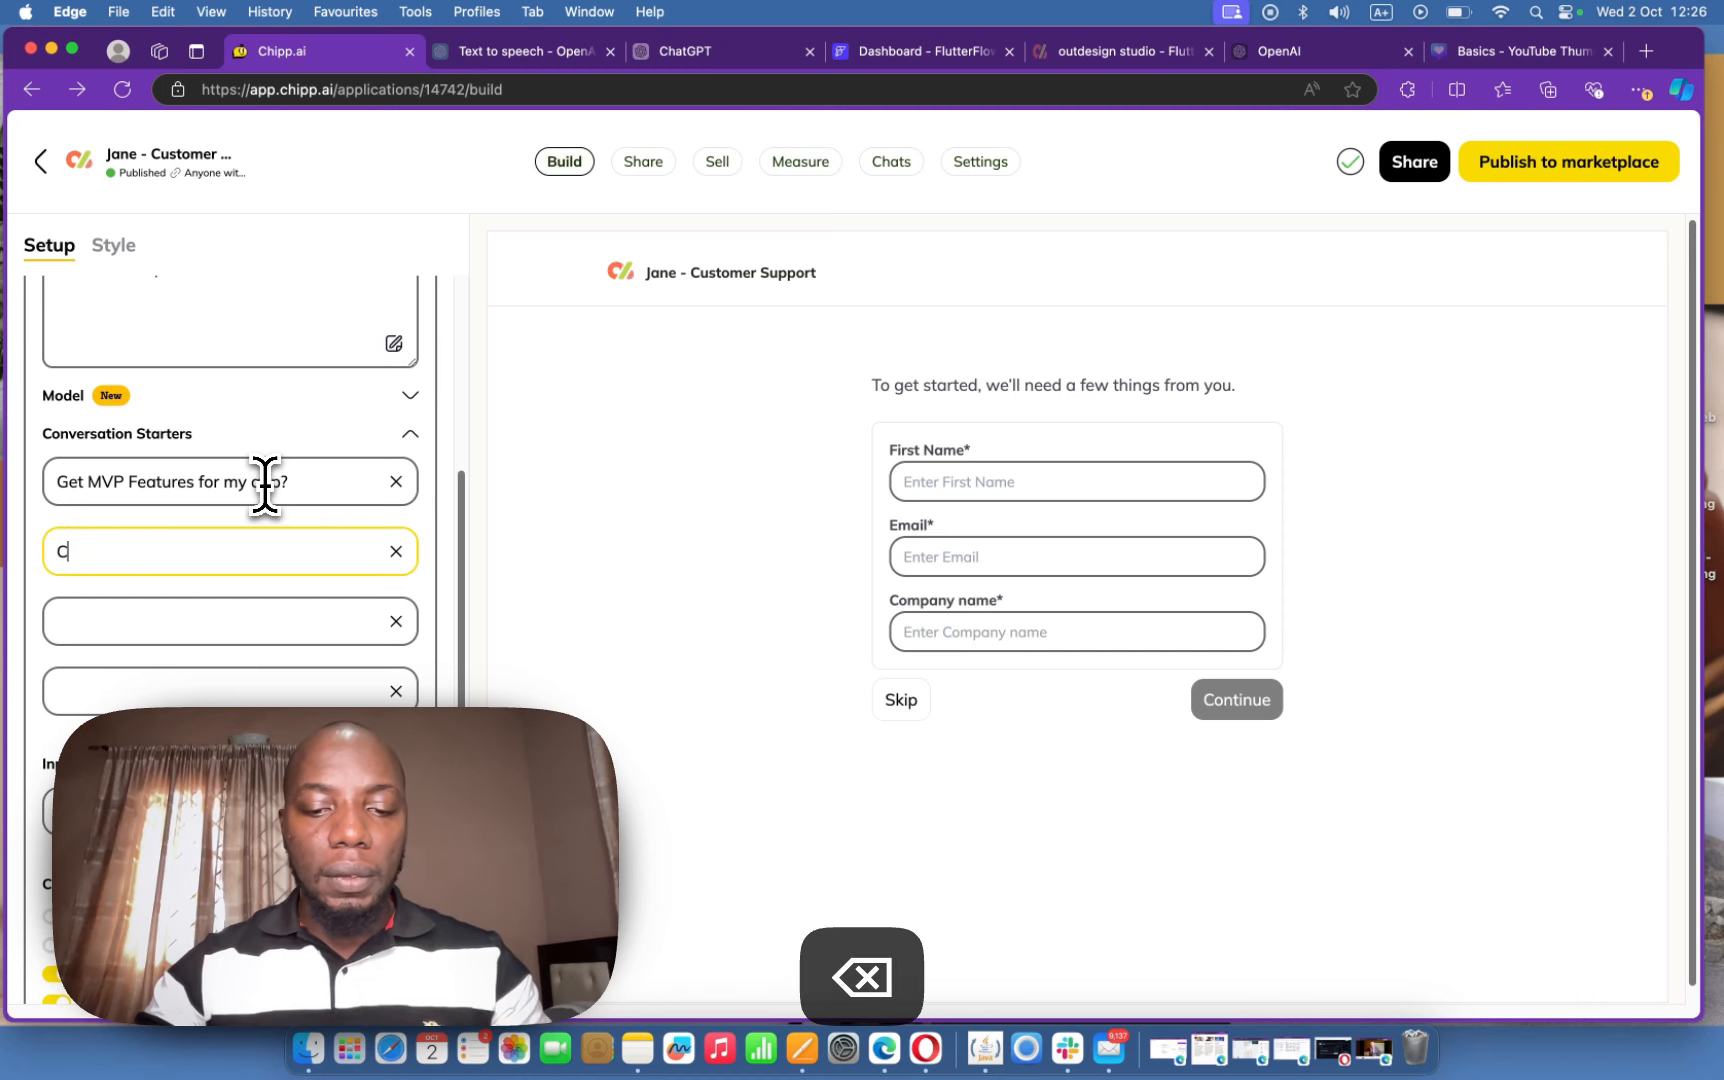
type("Get price Quot")
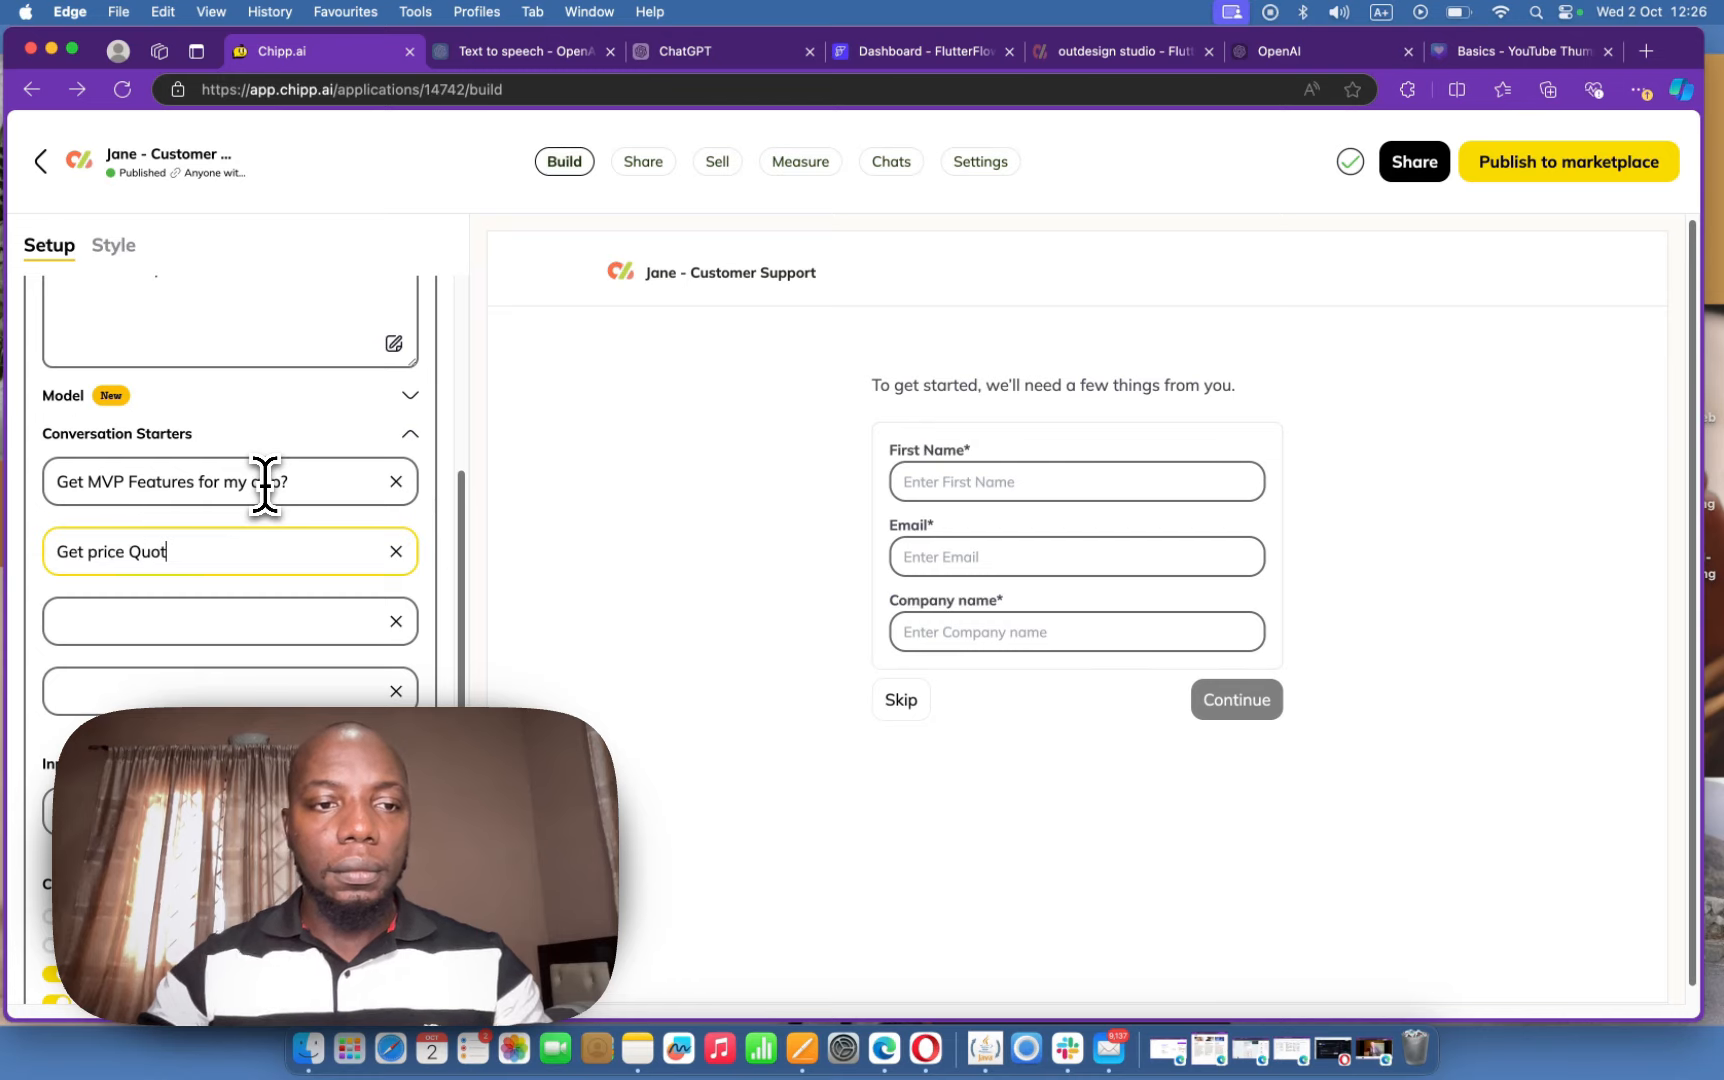
type("!")
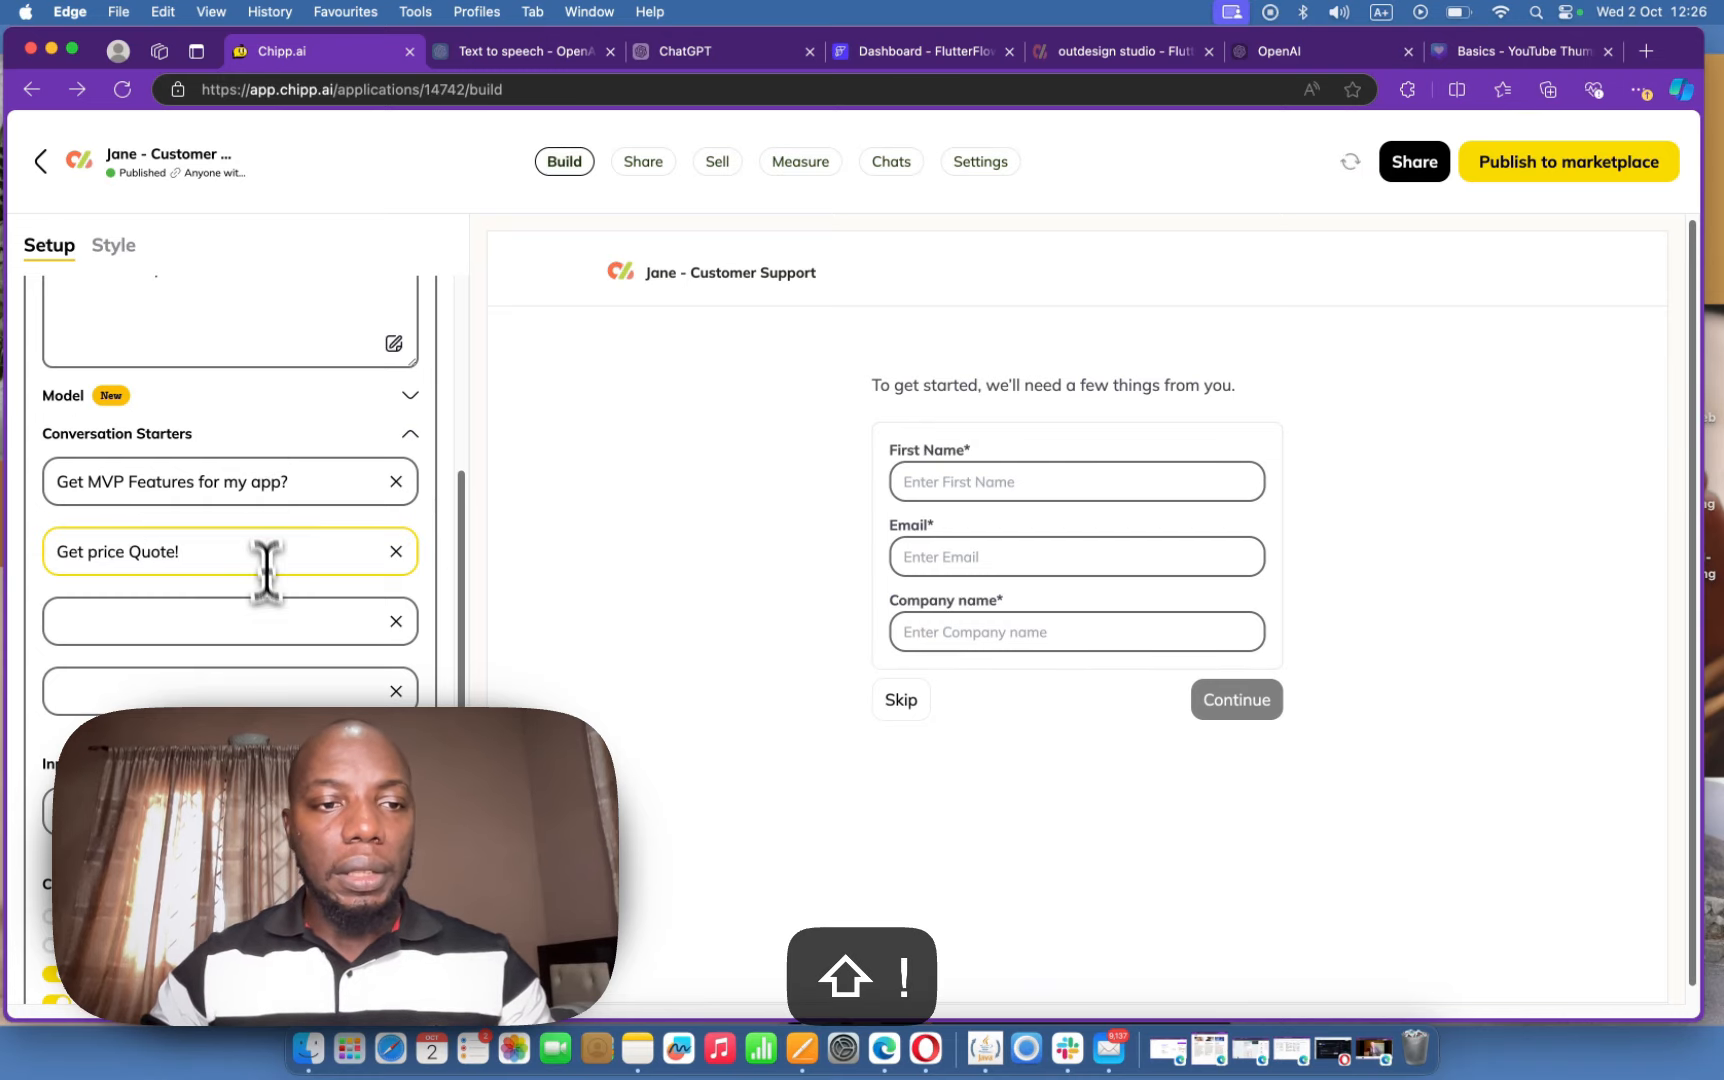
- Set the third conversation starter to "Validate My Idea!" and try to remove the empty fourth one
left_click(250, 621)
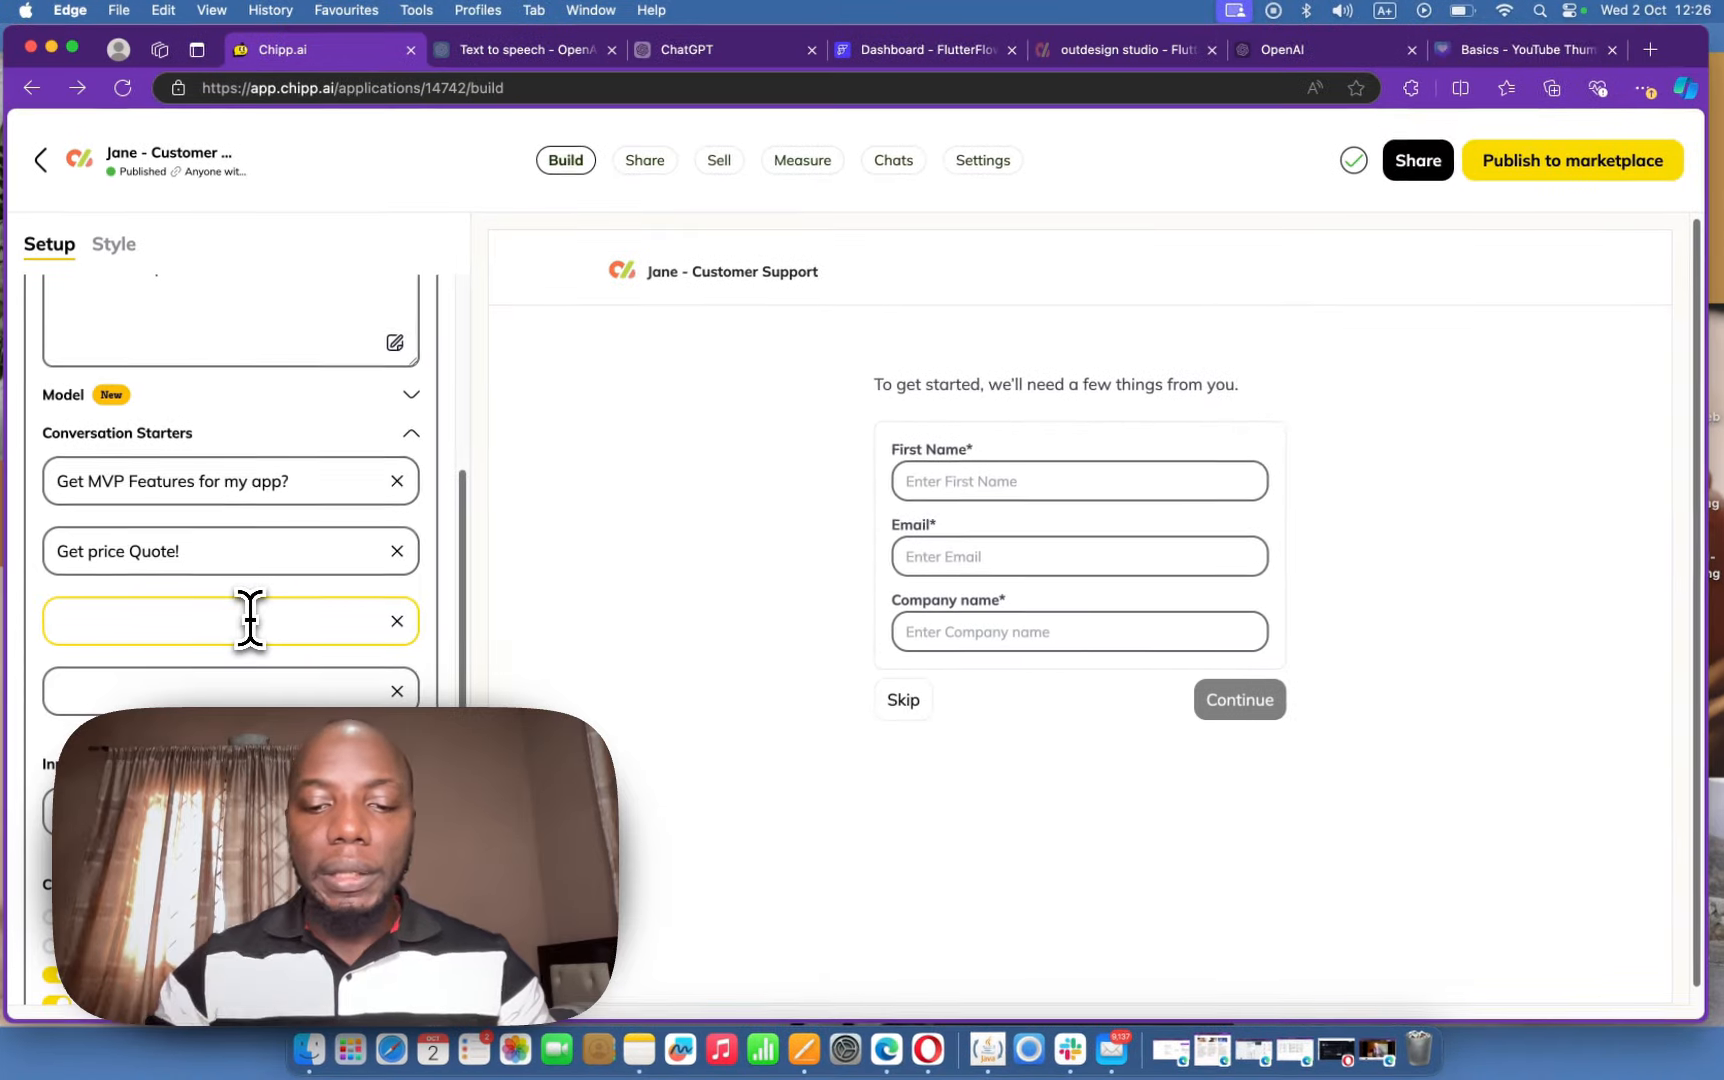
type("Validate My Idea")
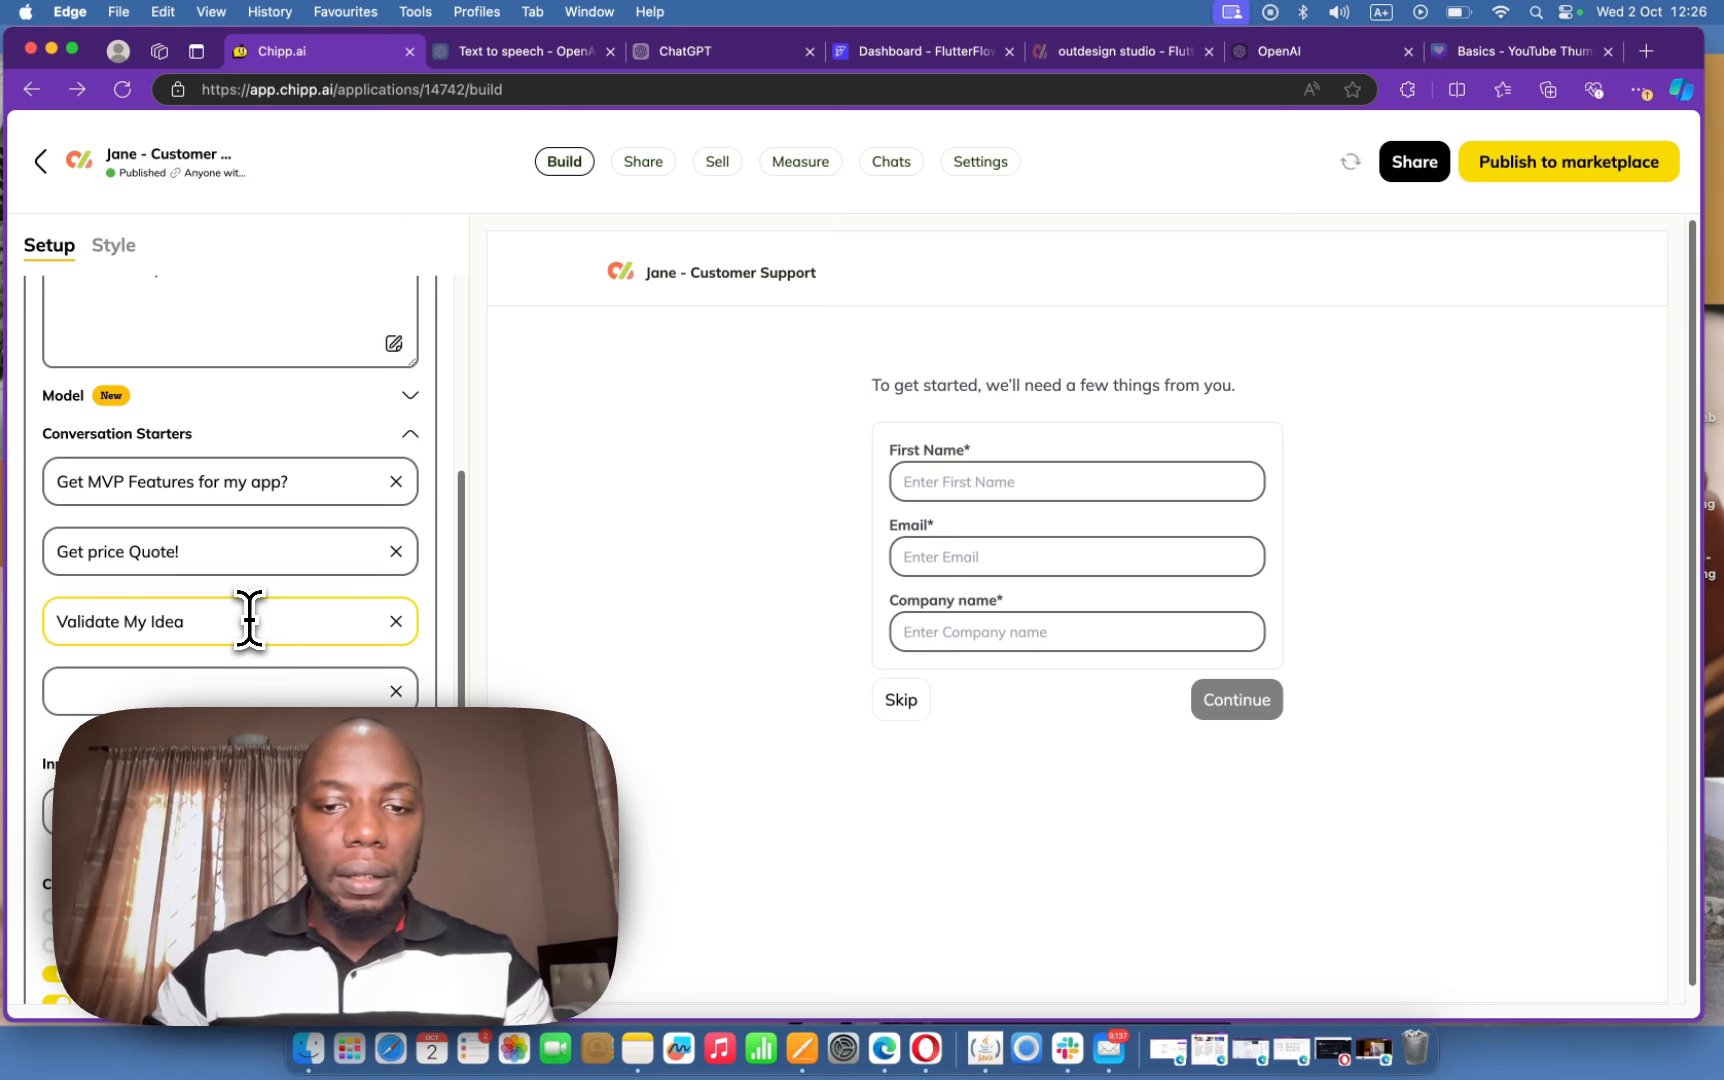
key("Tab")
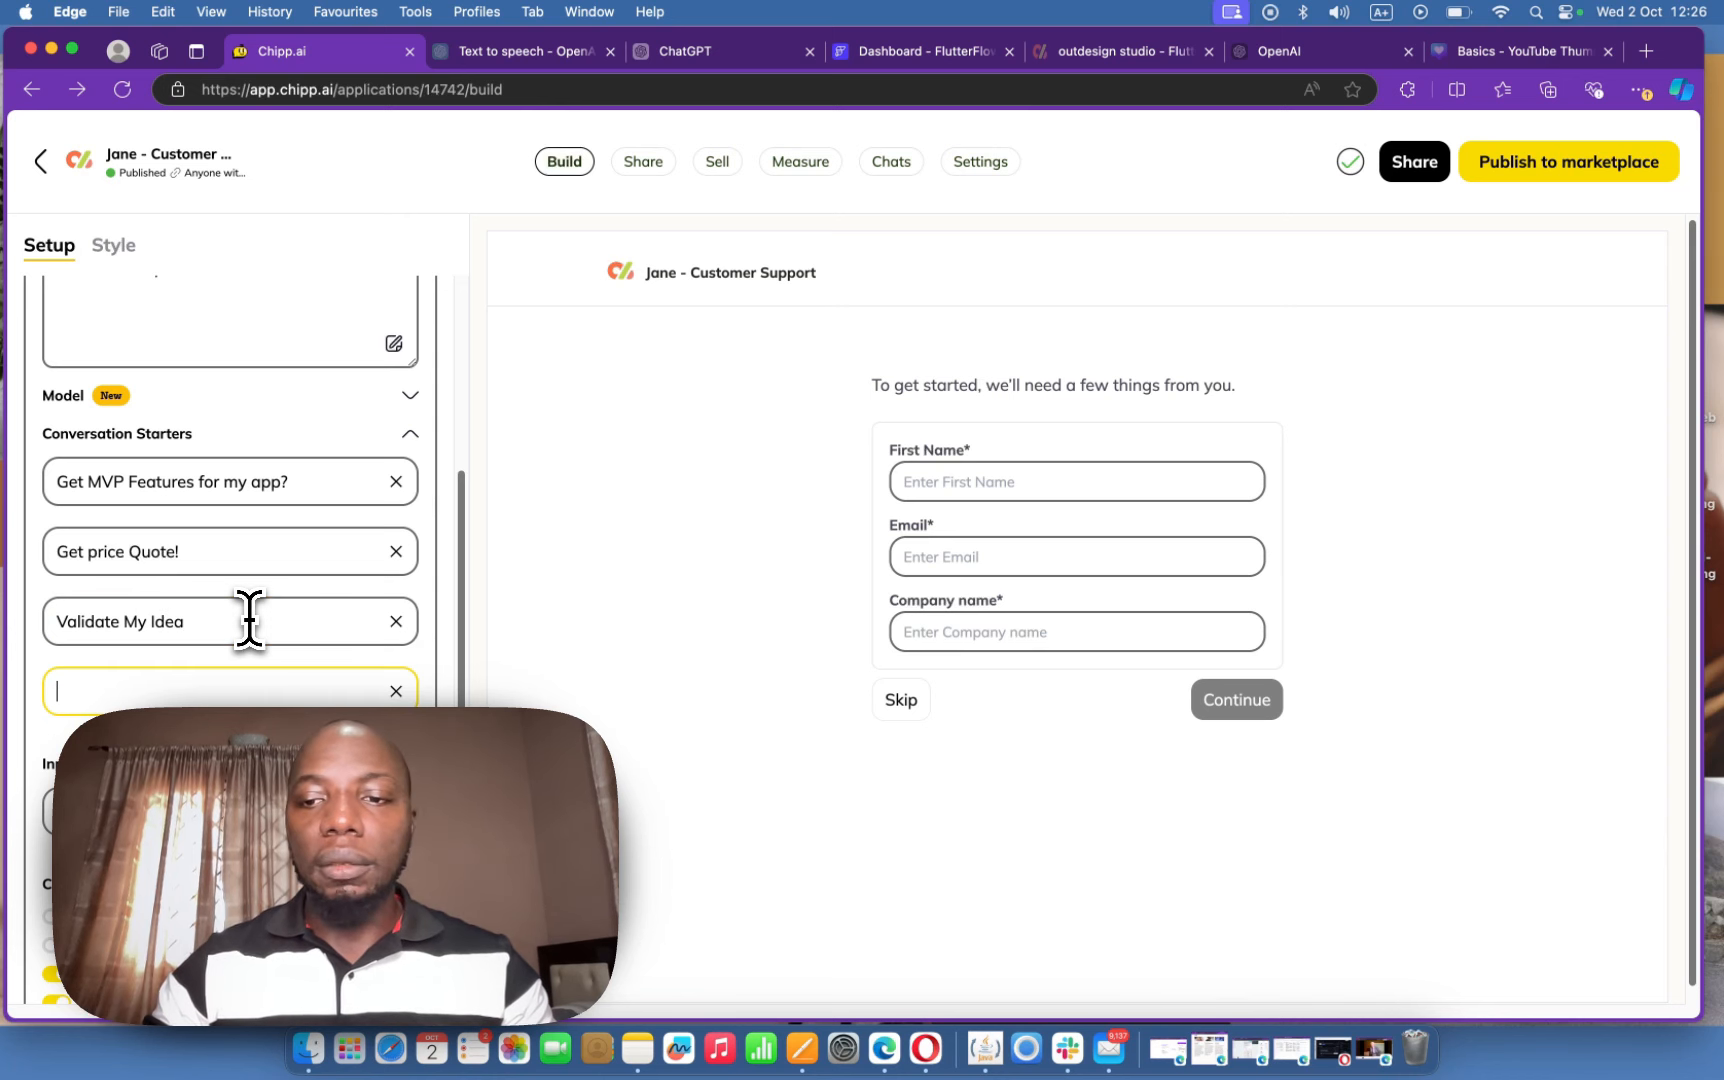
left_click(249, 621)
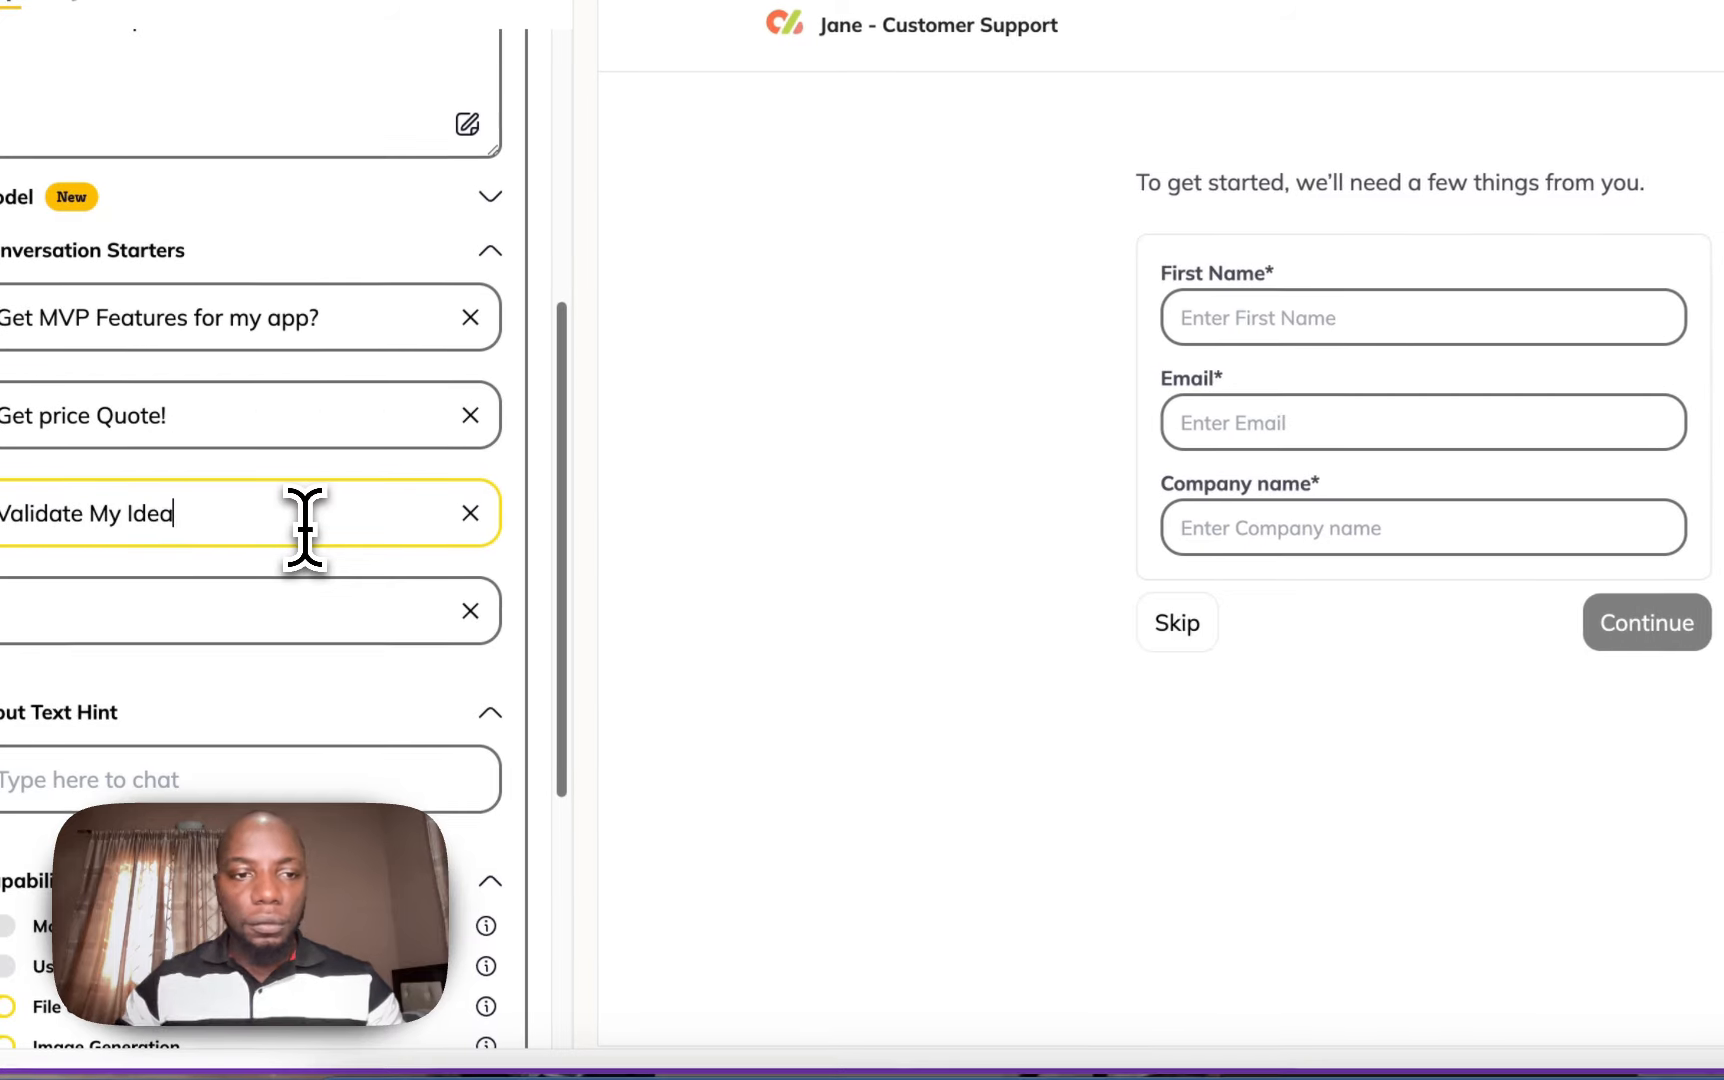
type("!")
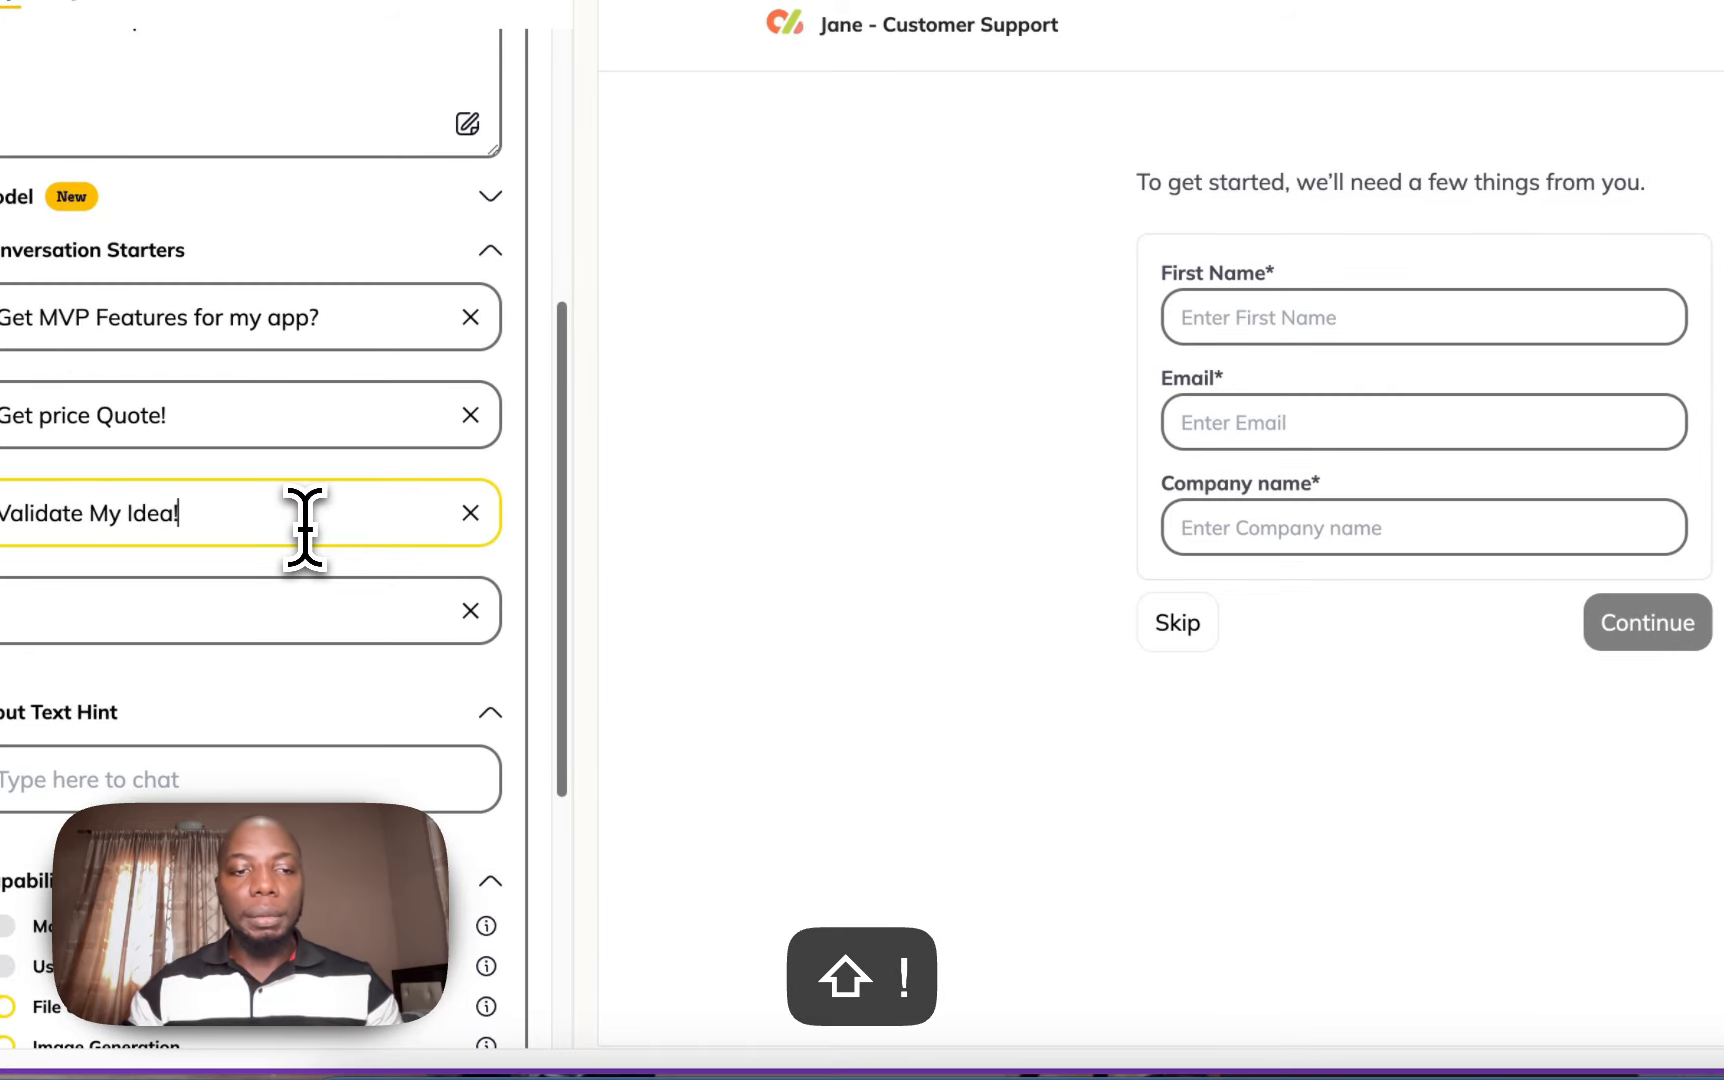
left_click(457, 609)
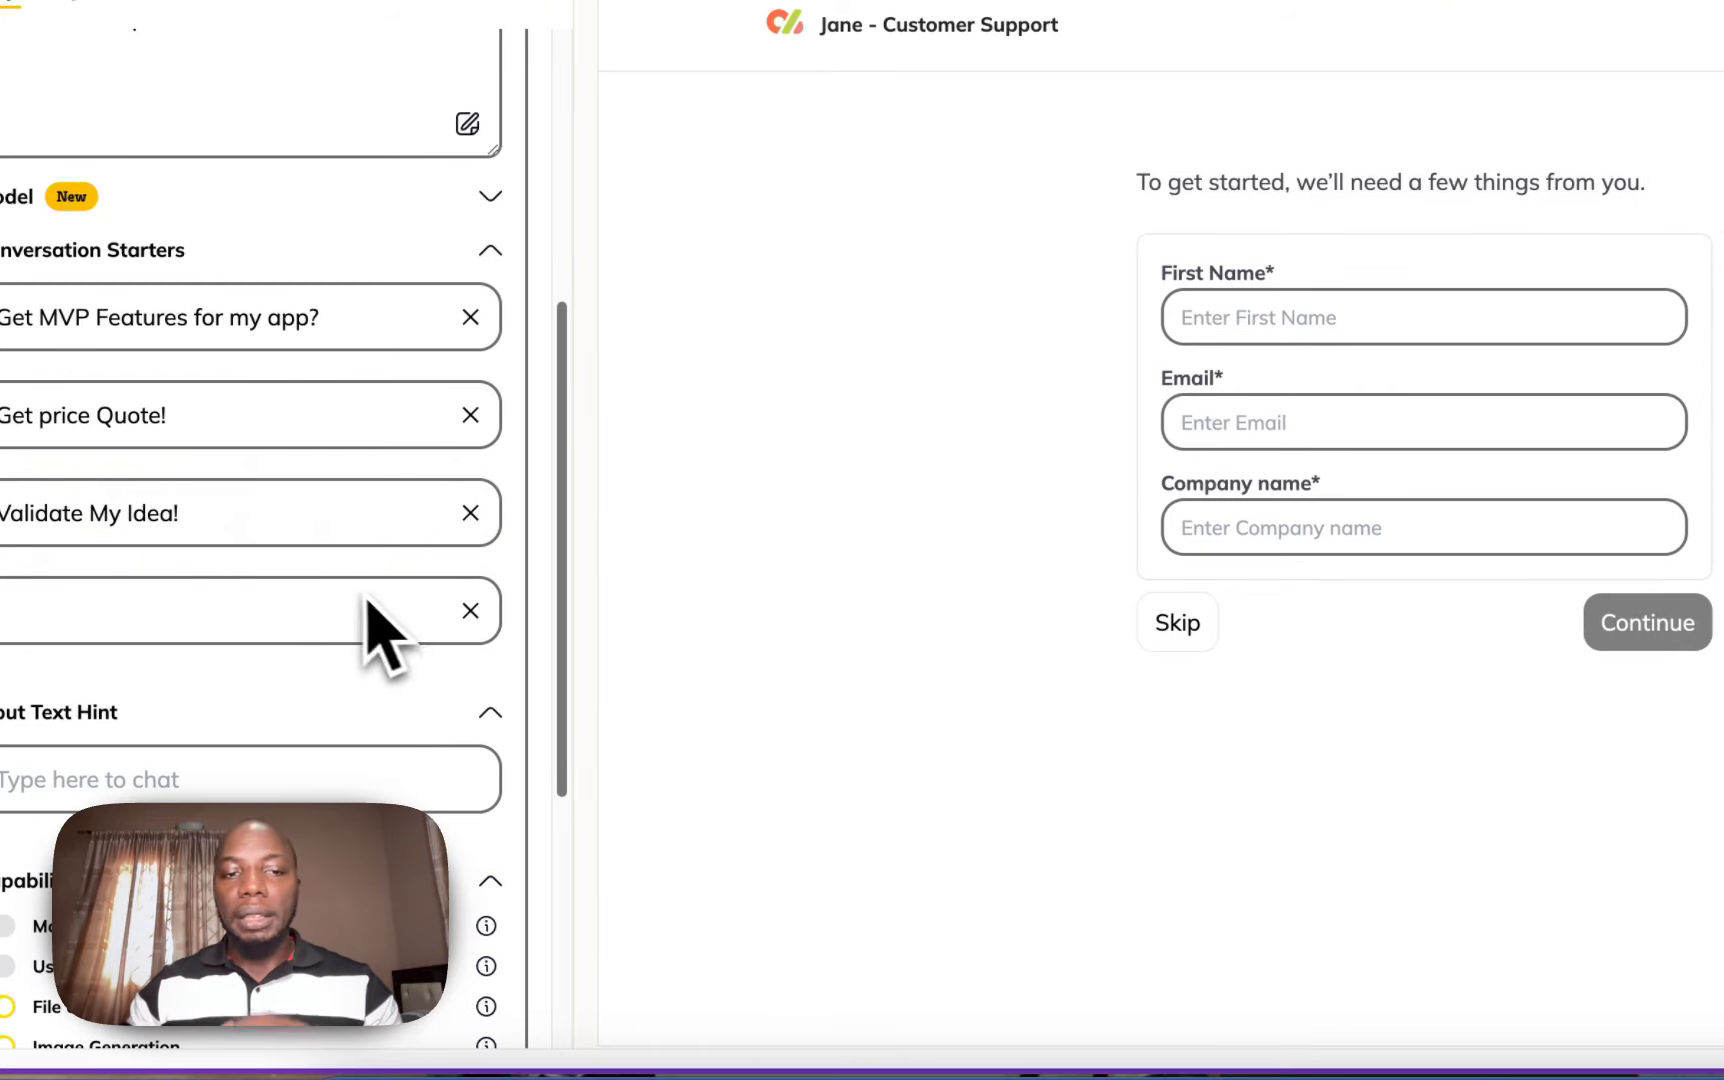
left_click(470, 612)
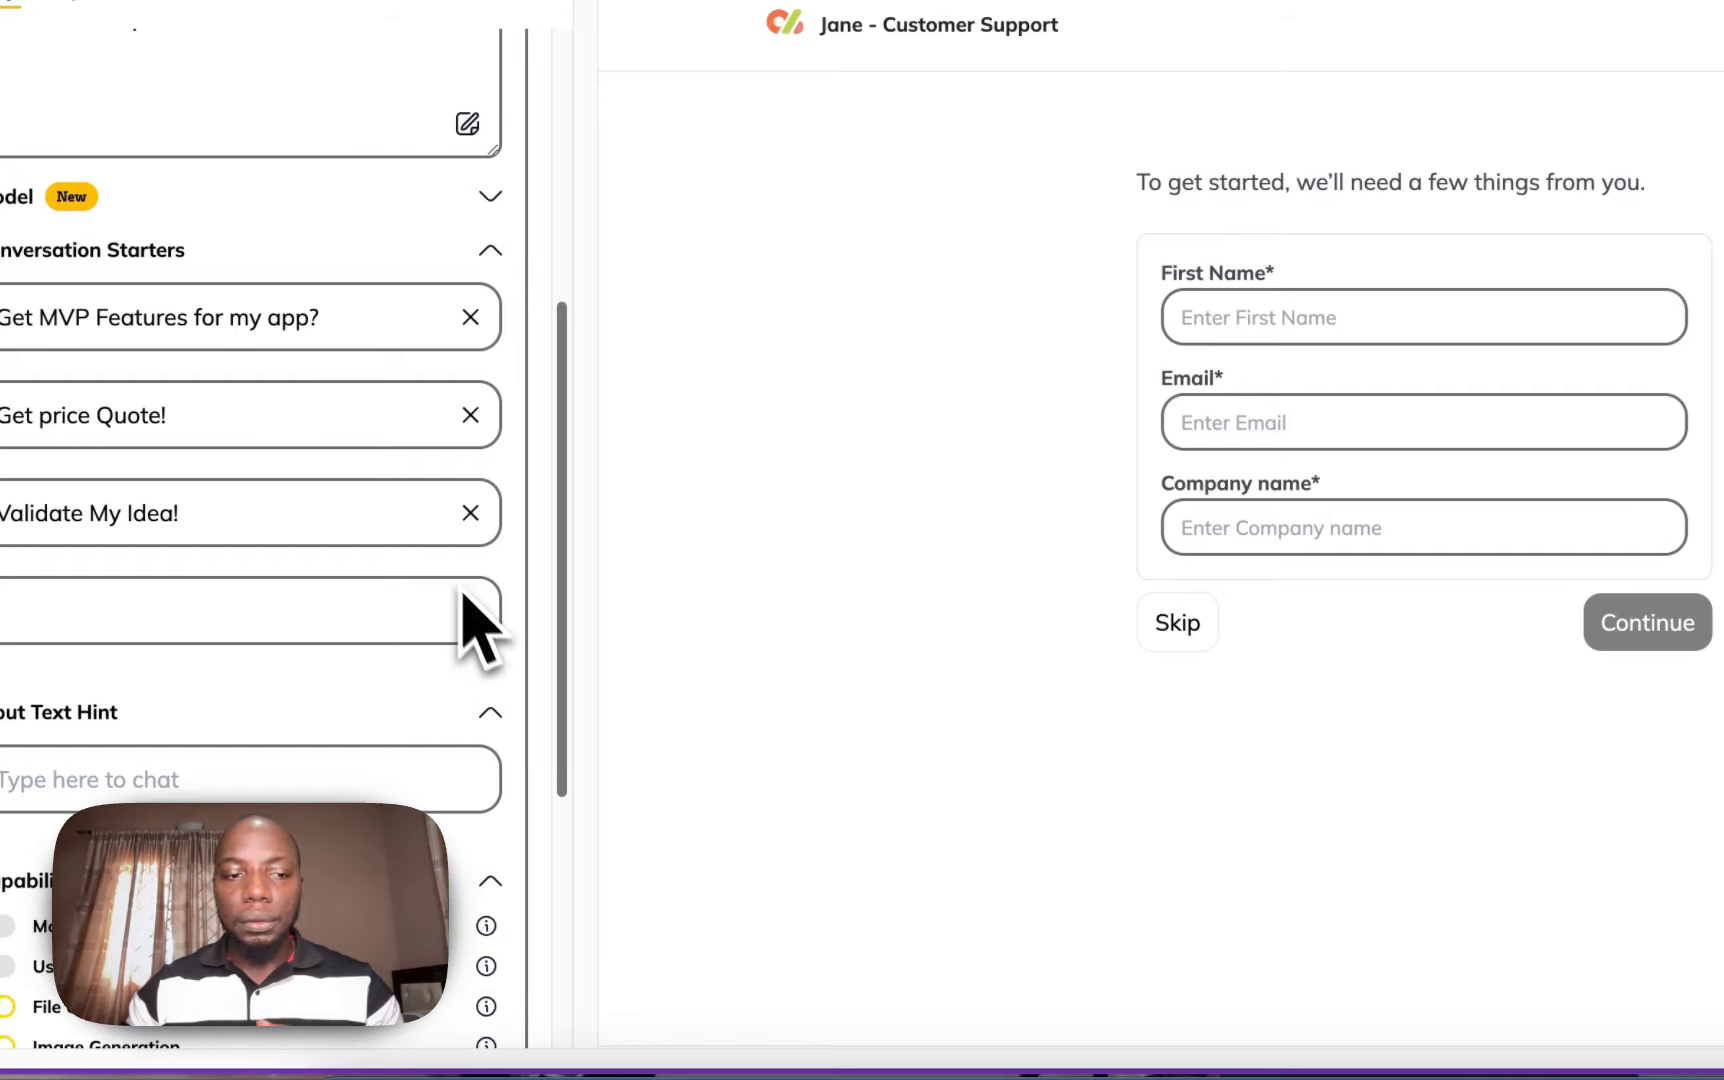
- Review the assistant's setup form, examining its capabilities, the instructions text and the three conversation starters
scroll(478, 625, "down", 5)
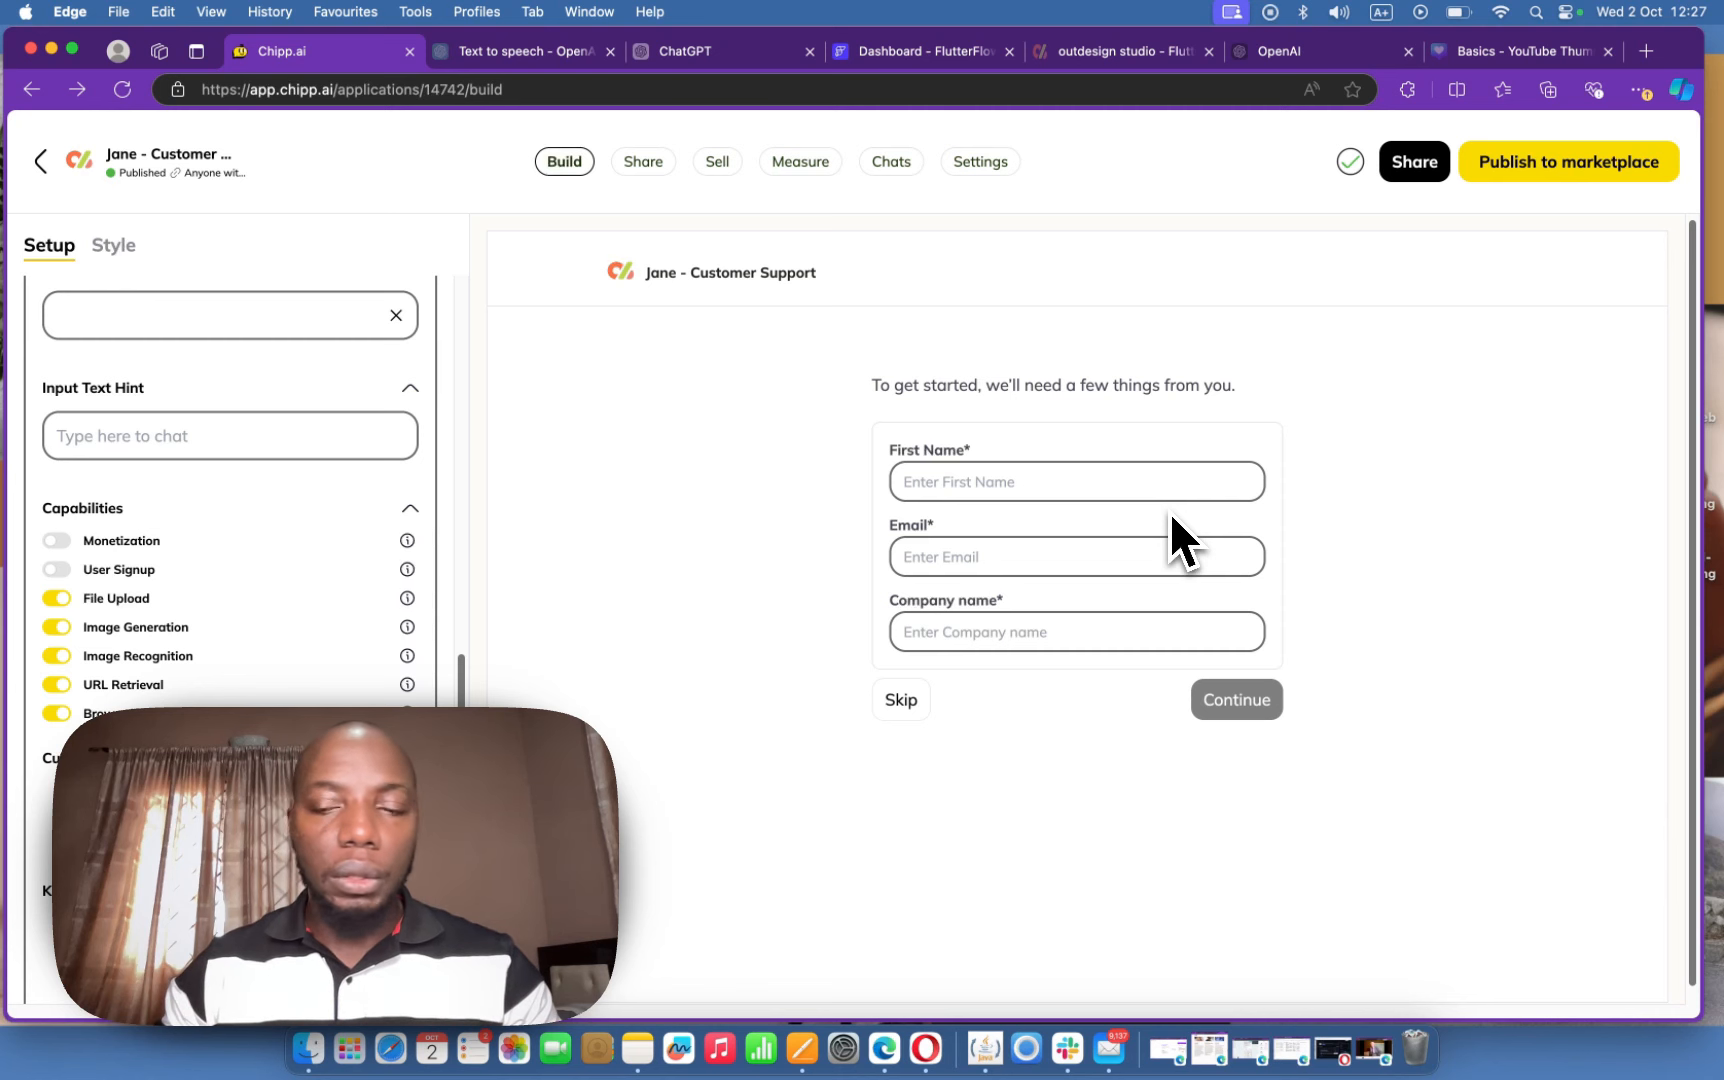
scroll(377, 550, "up", 8)
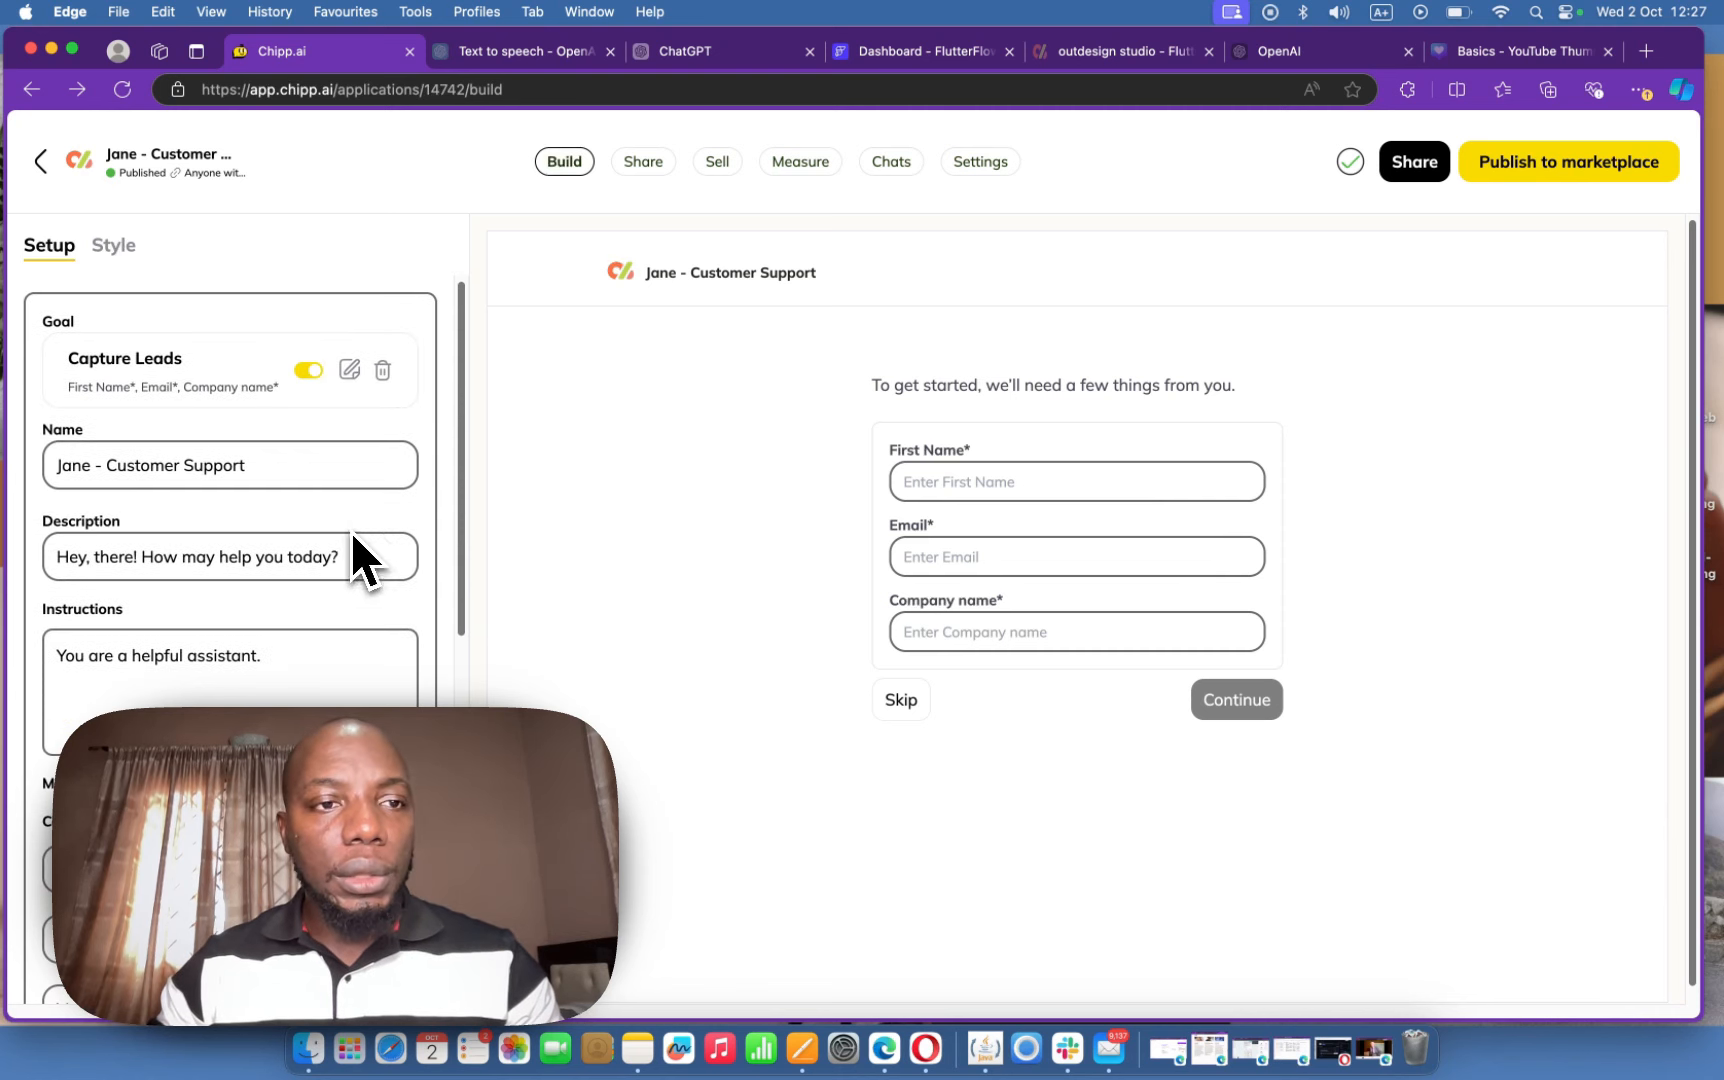
scroll(1078, 443, "down", 1)
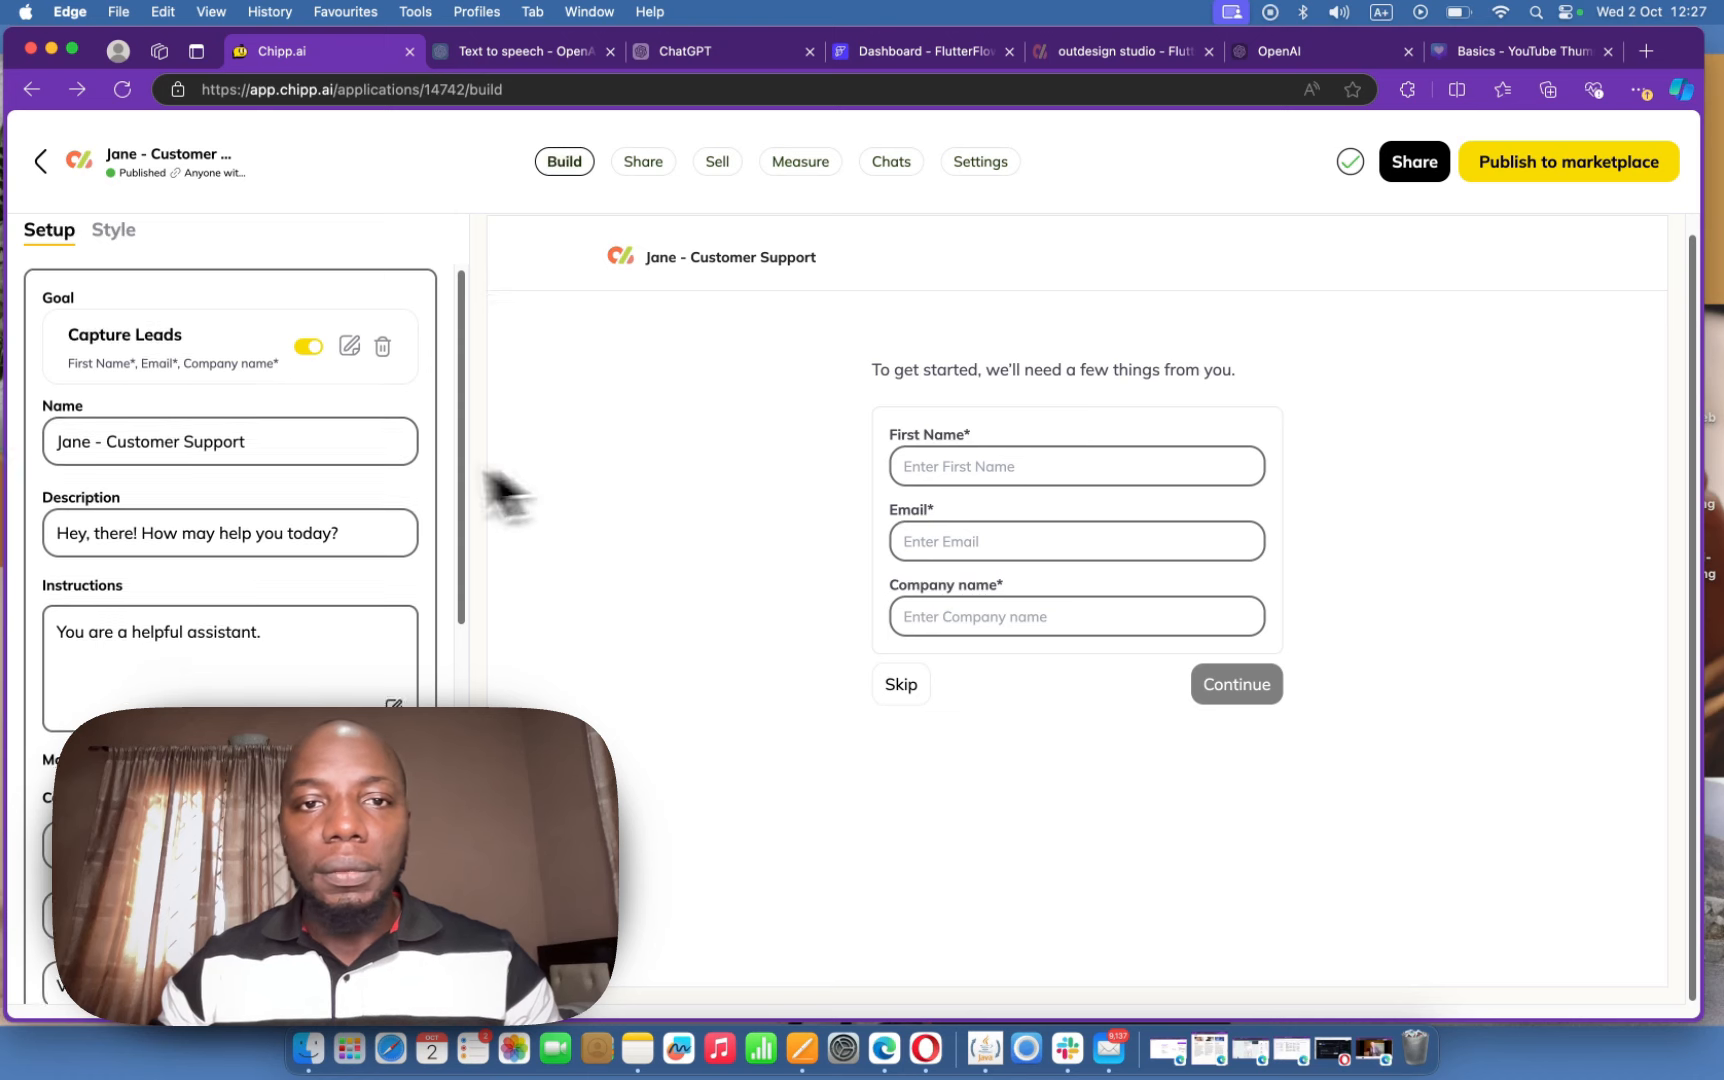
scroll(302, 477, "down", 8)
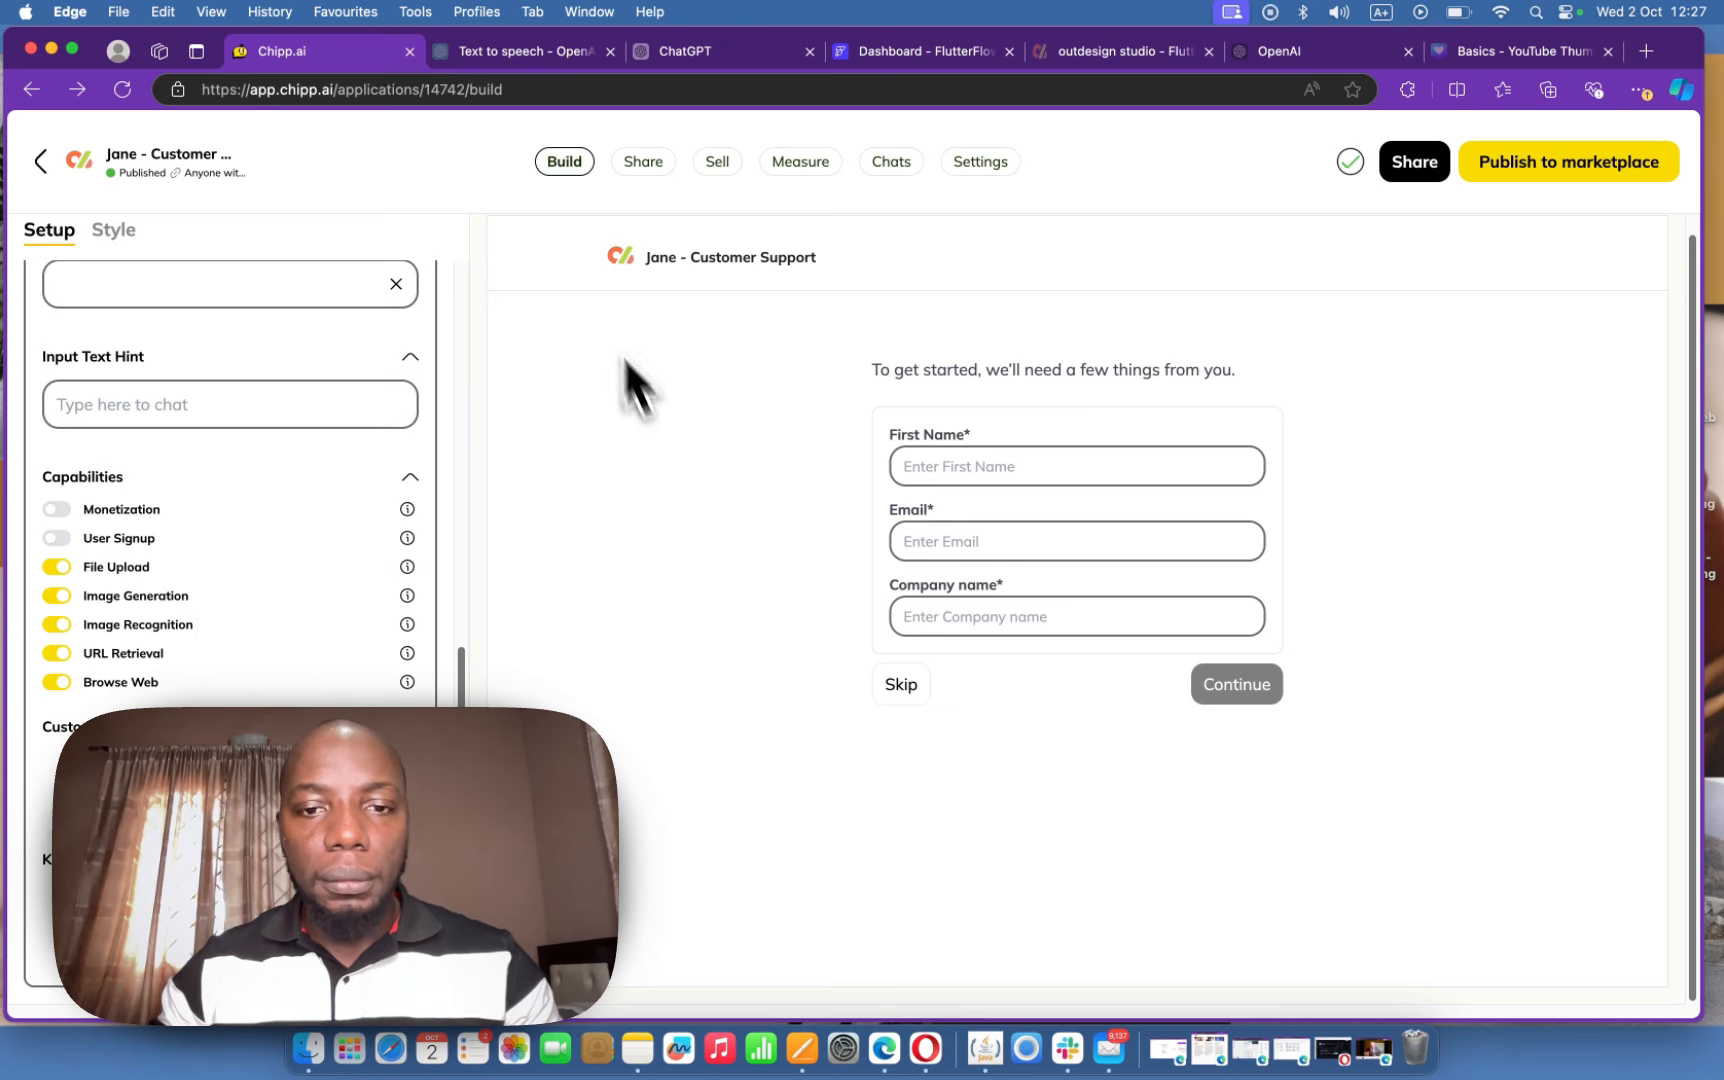
scroll(316, 435, "up", 9)
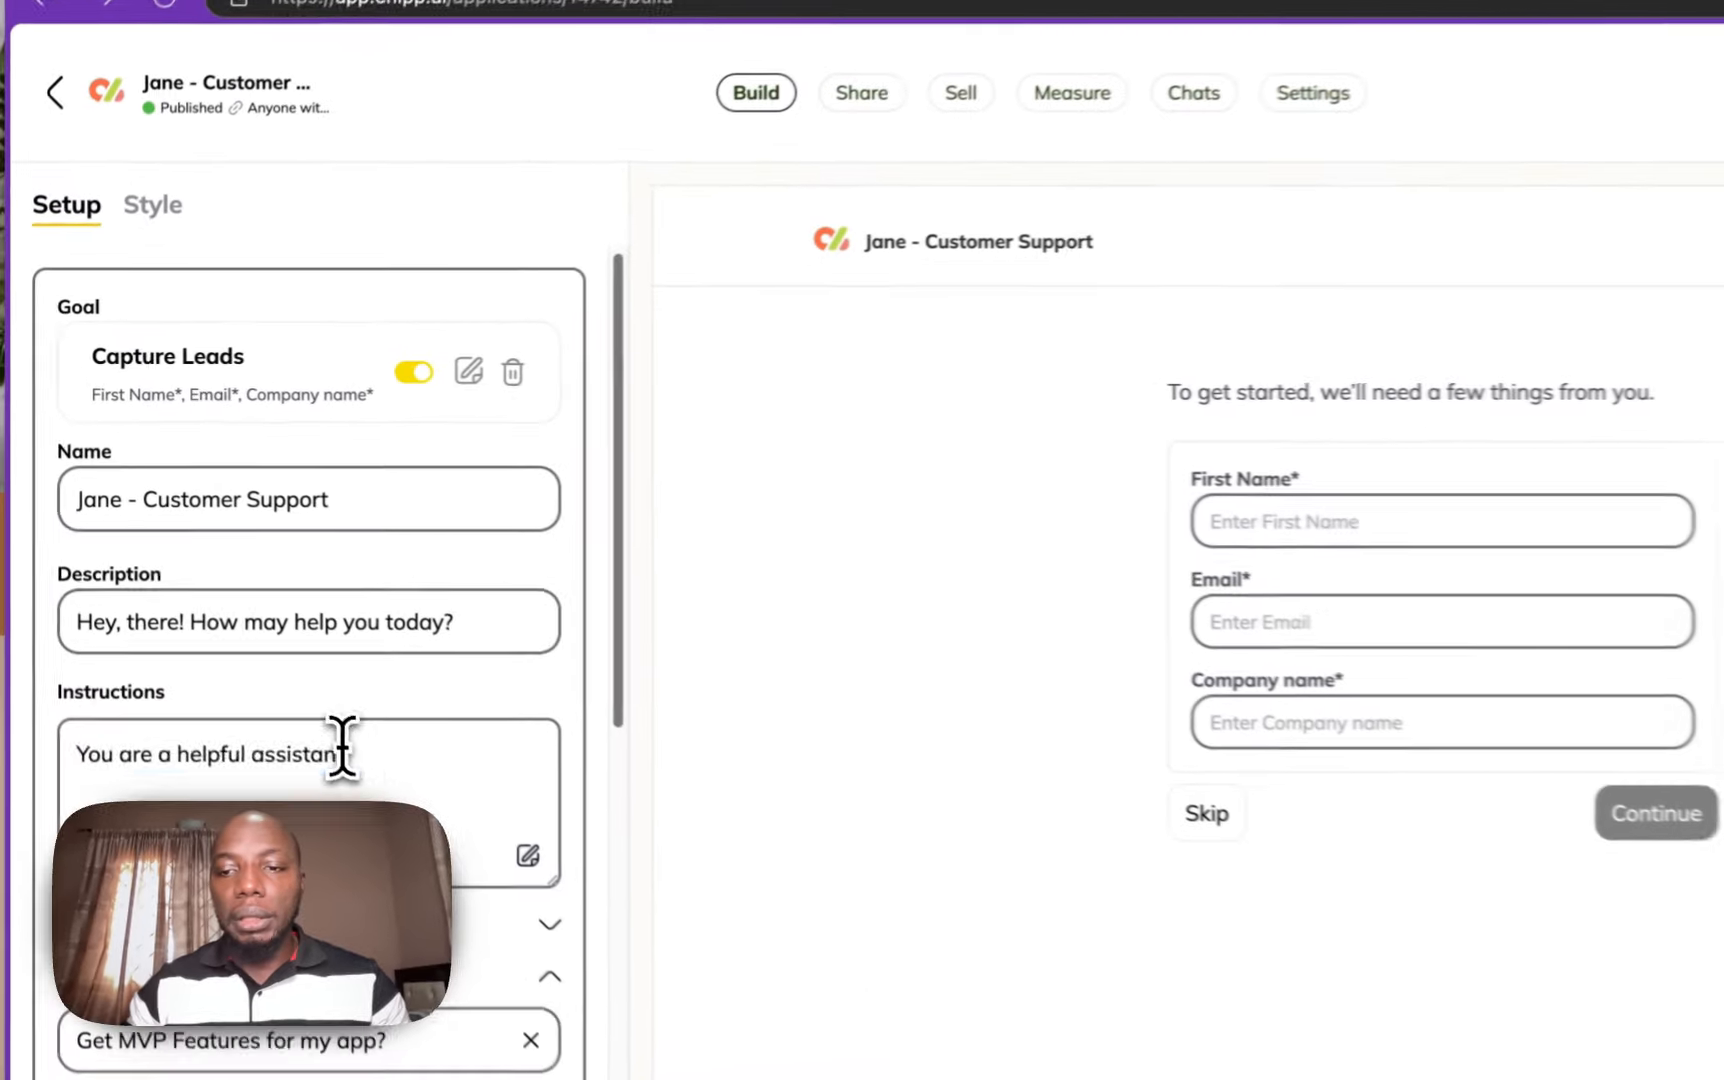
left_click_drag(255, 654, 46, 614)
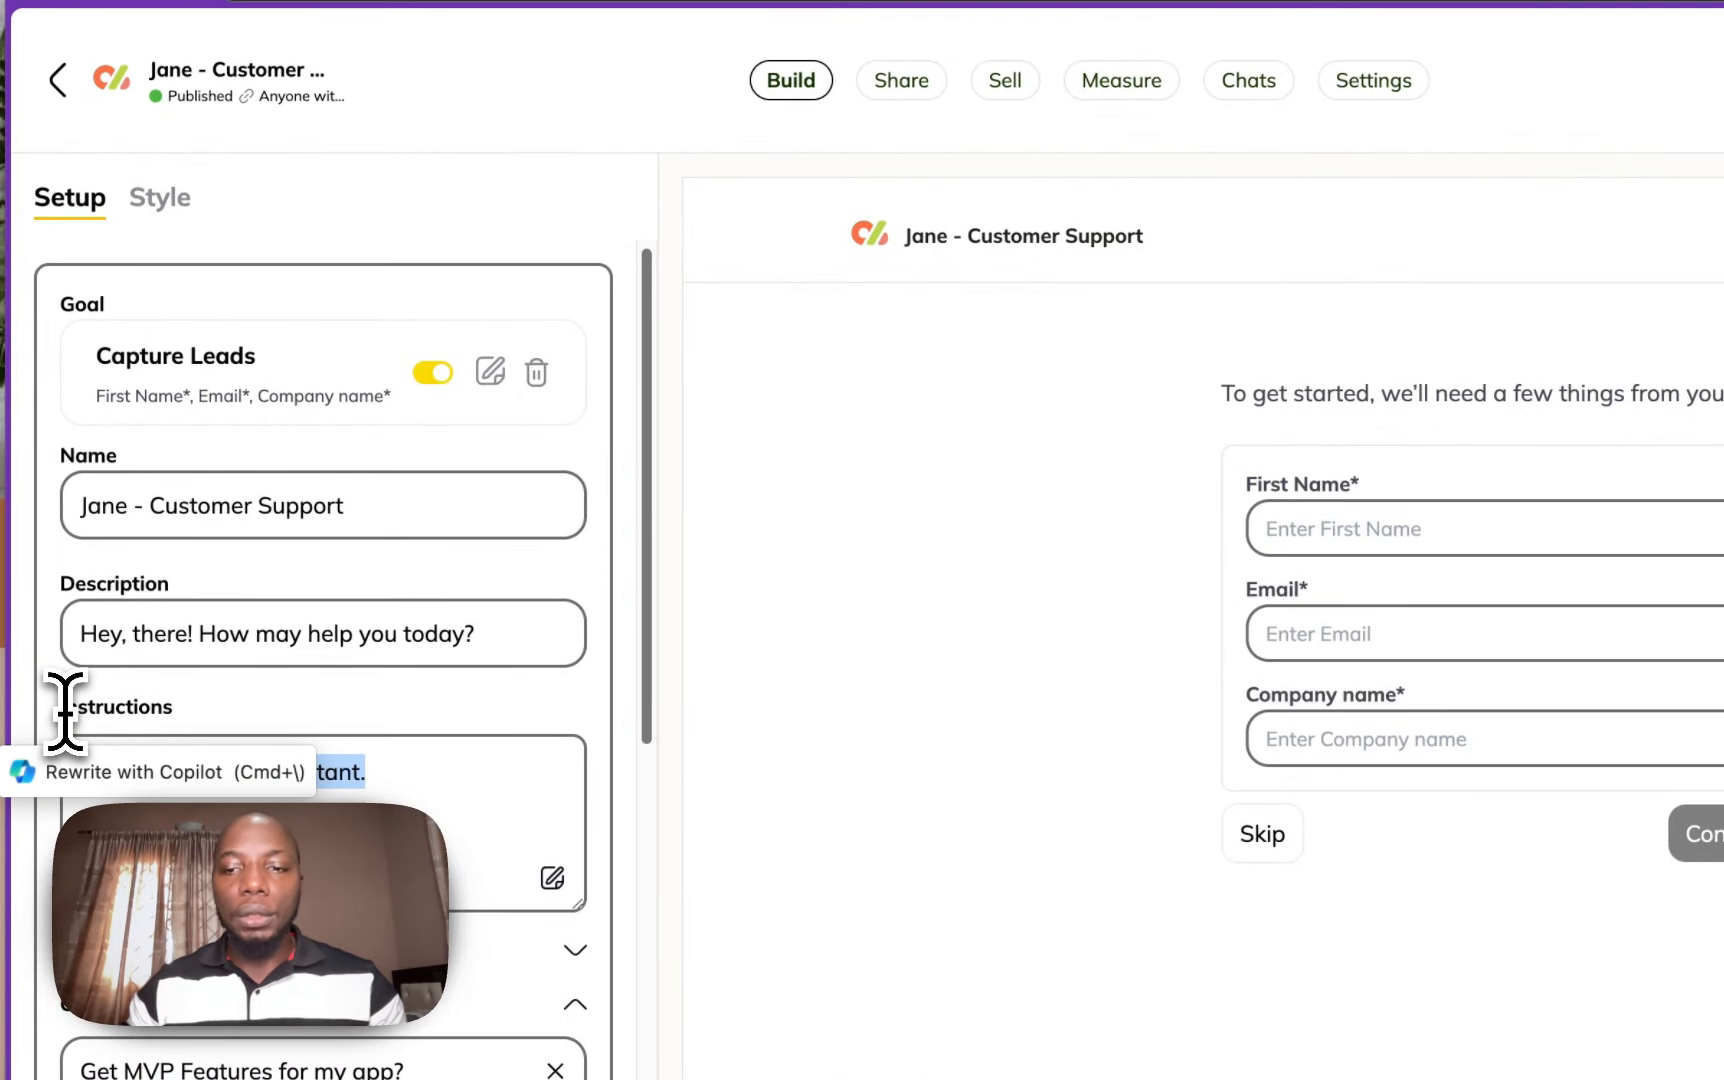
scroll(400, 730, "down", 3)
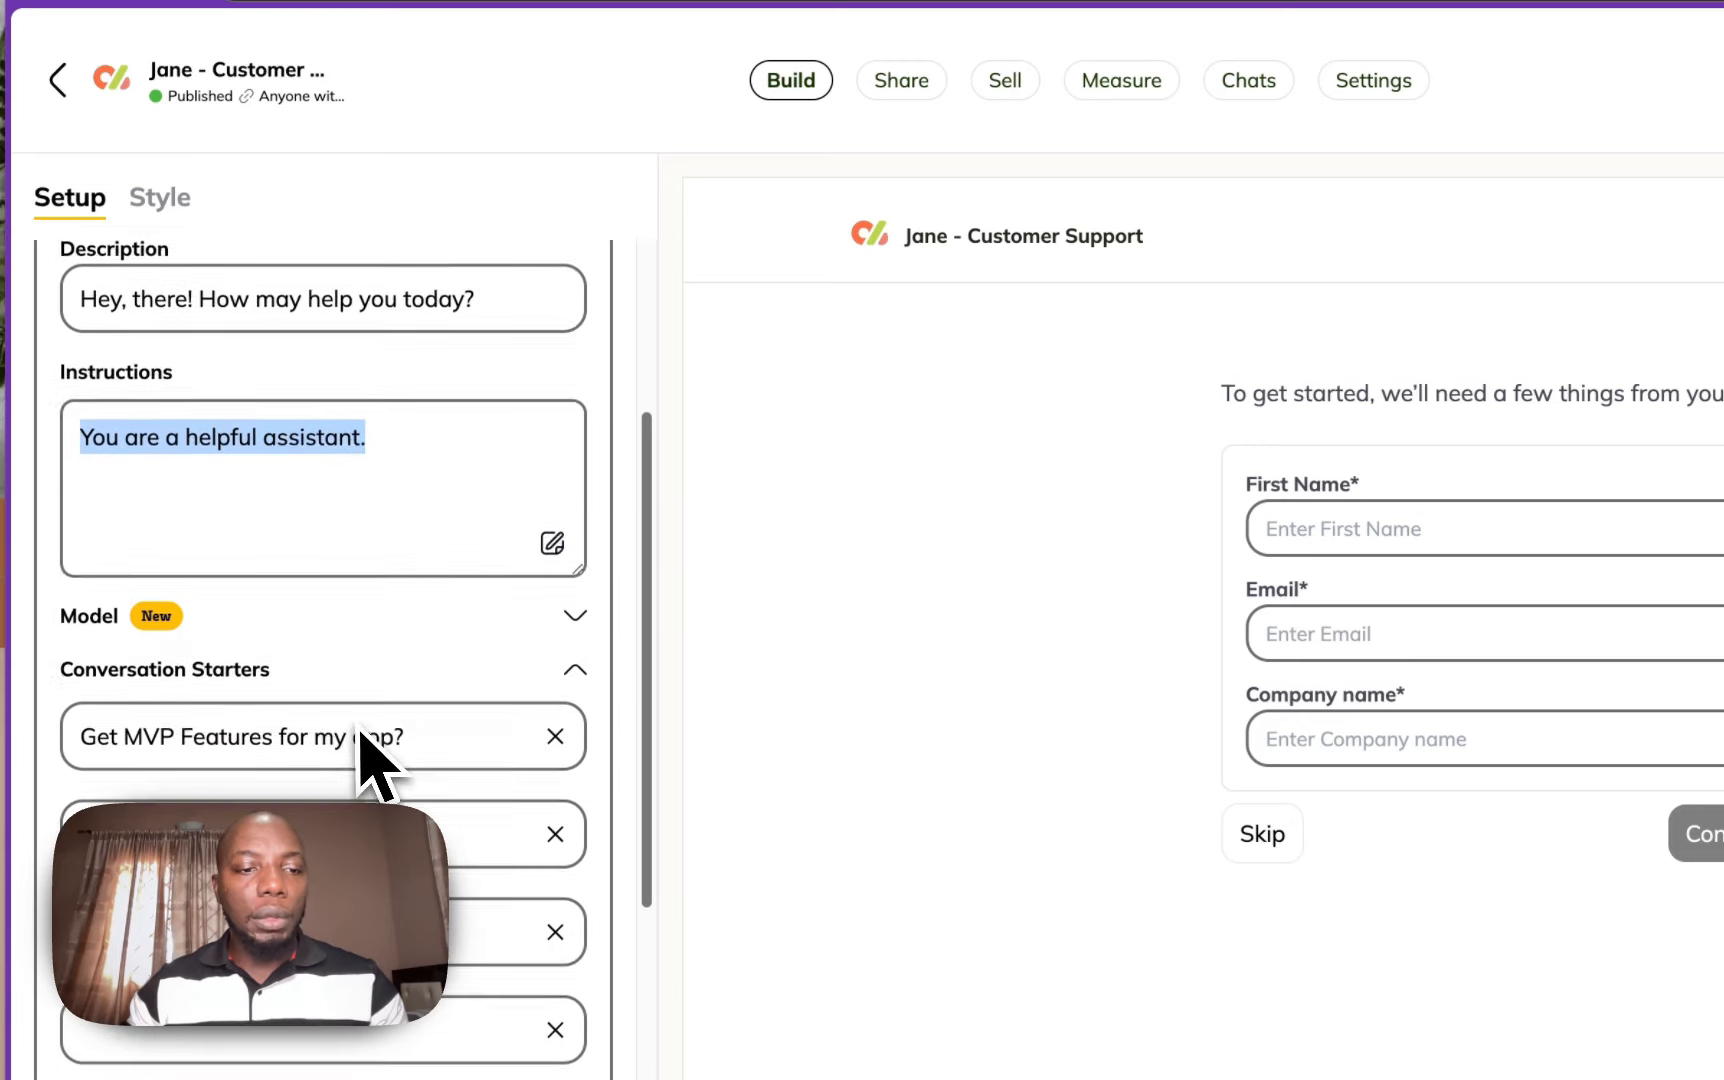
scroll(420, 700, "down", 2)
left_click_drag(405, 579, 73, 585)
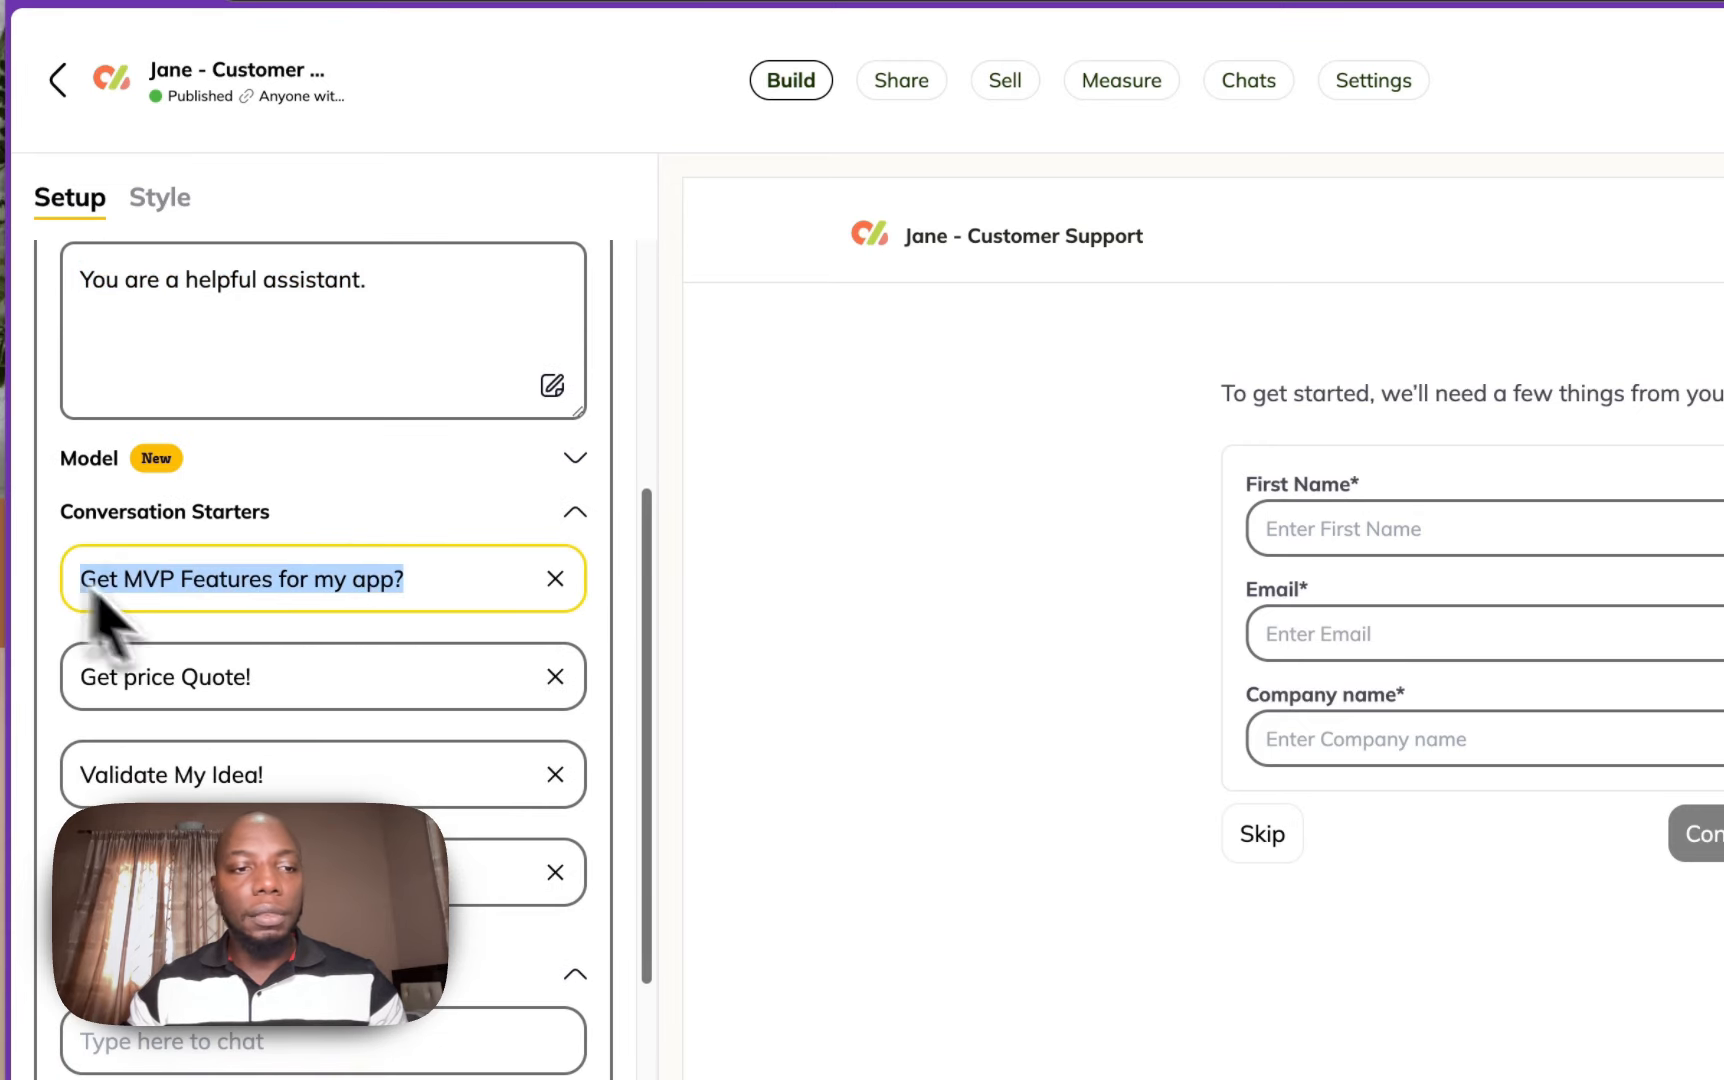
left_click_drag(346, 685, 15, 690)
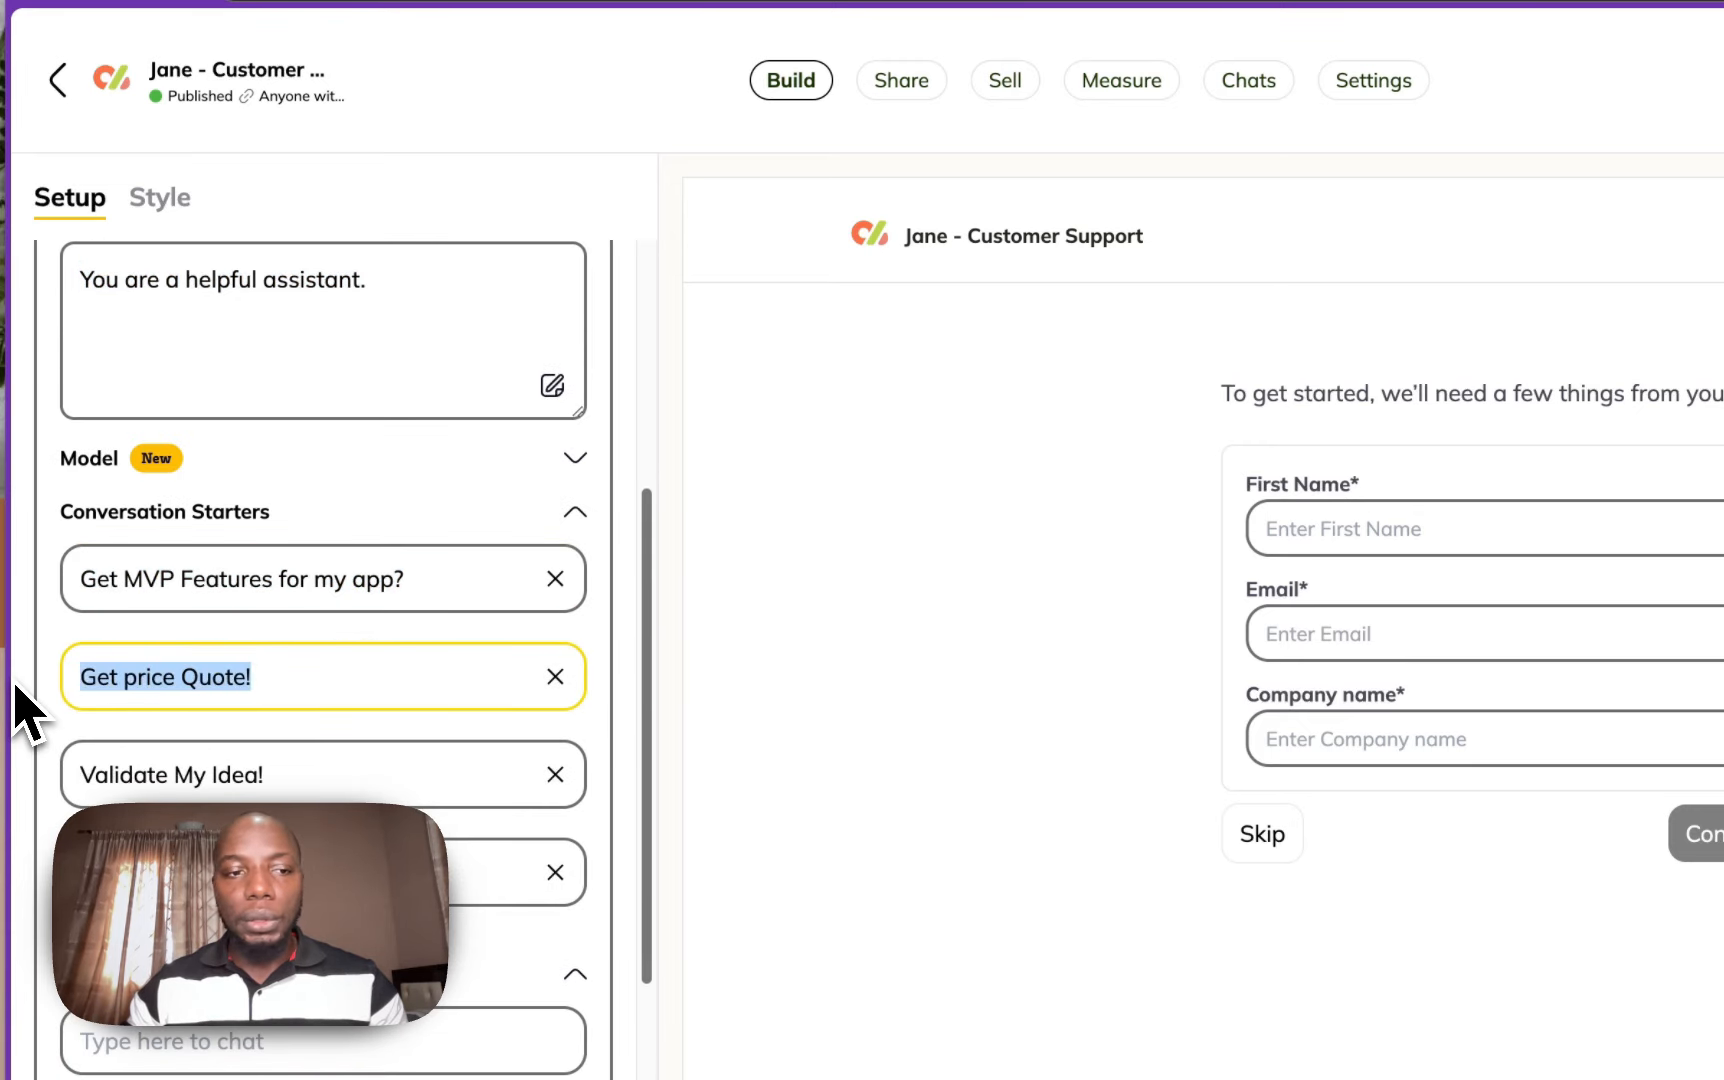
left_click_drag(277, 768, 83, 772)
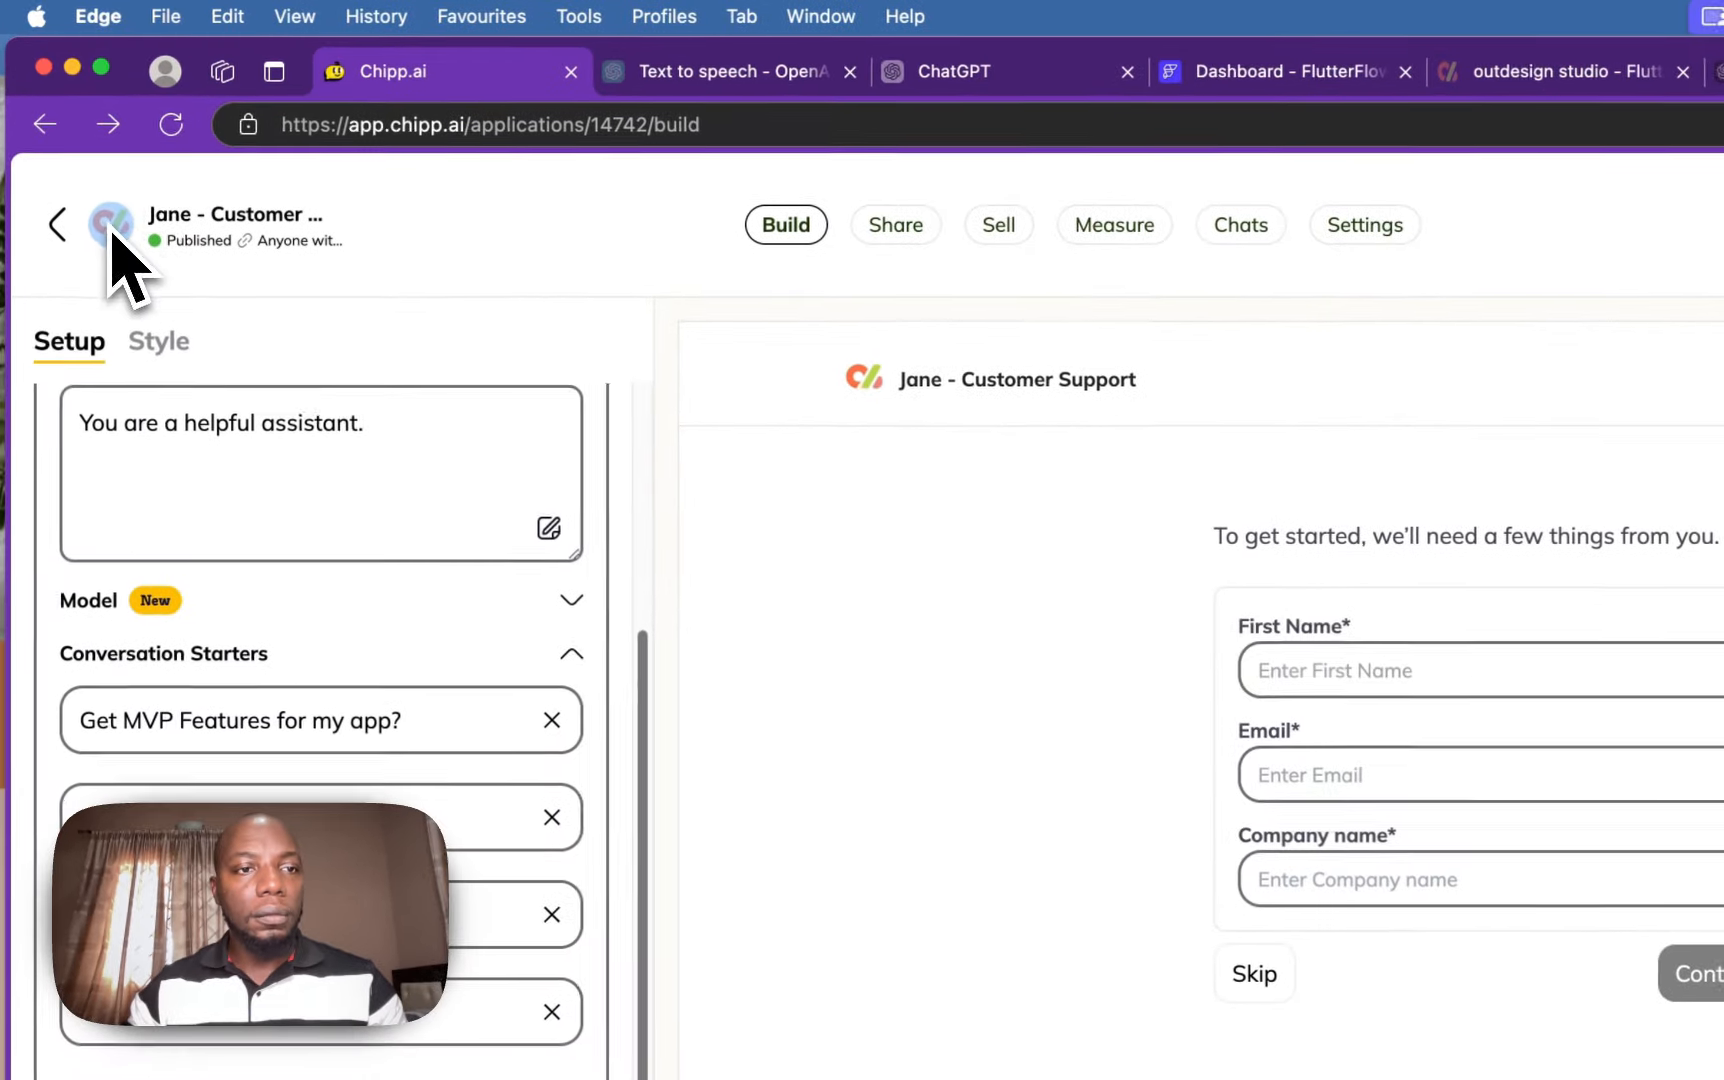
- Open the Chipp applications list in a second browser tab beside the first and open the Chipp: A Prompt Writer application
right_click(87, 345)
left_click(857, 140)
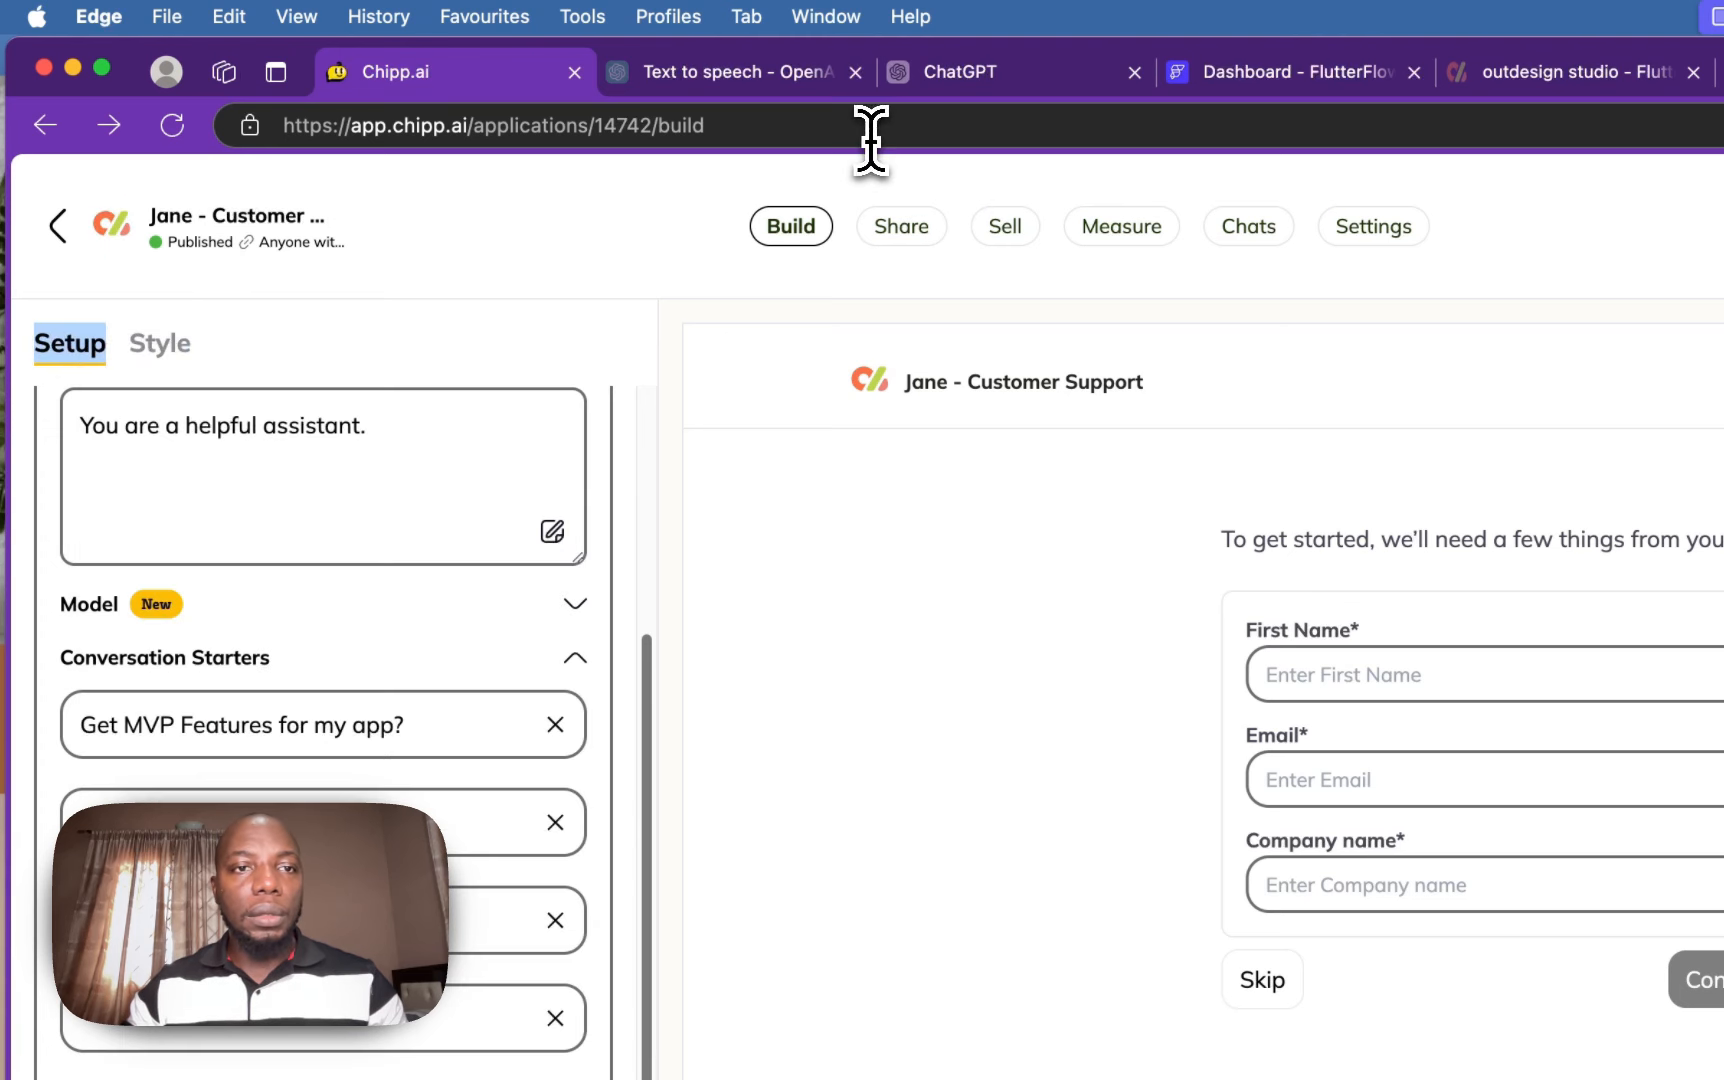
left_click(478, 127)
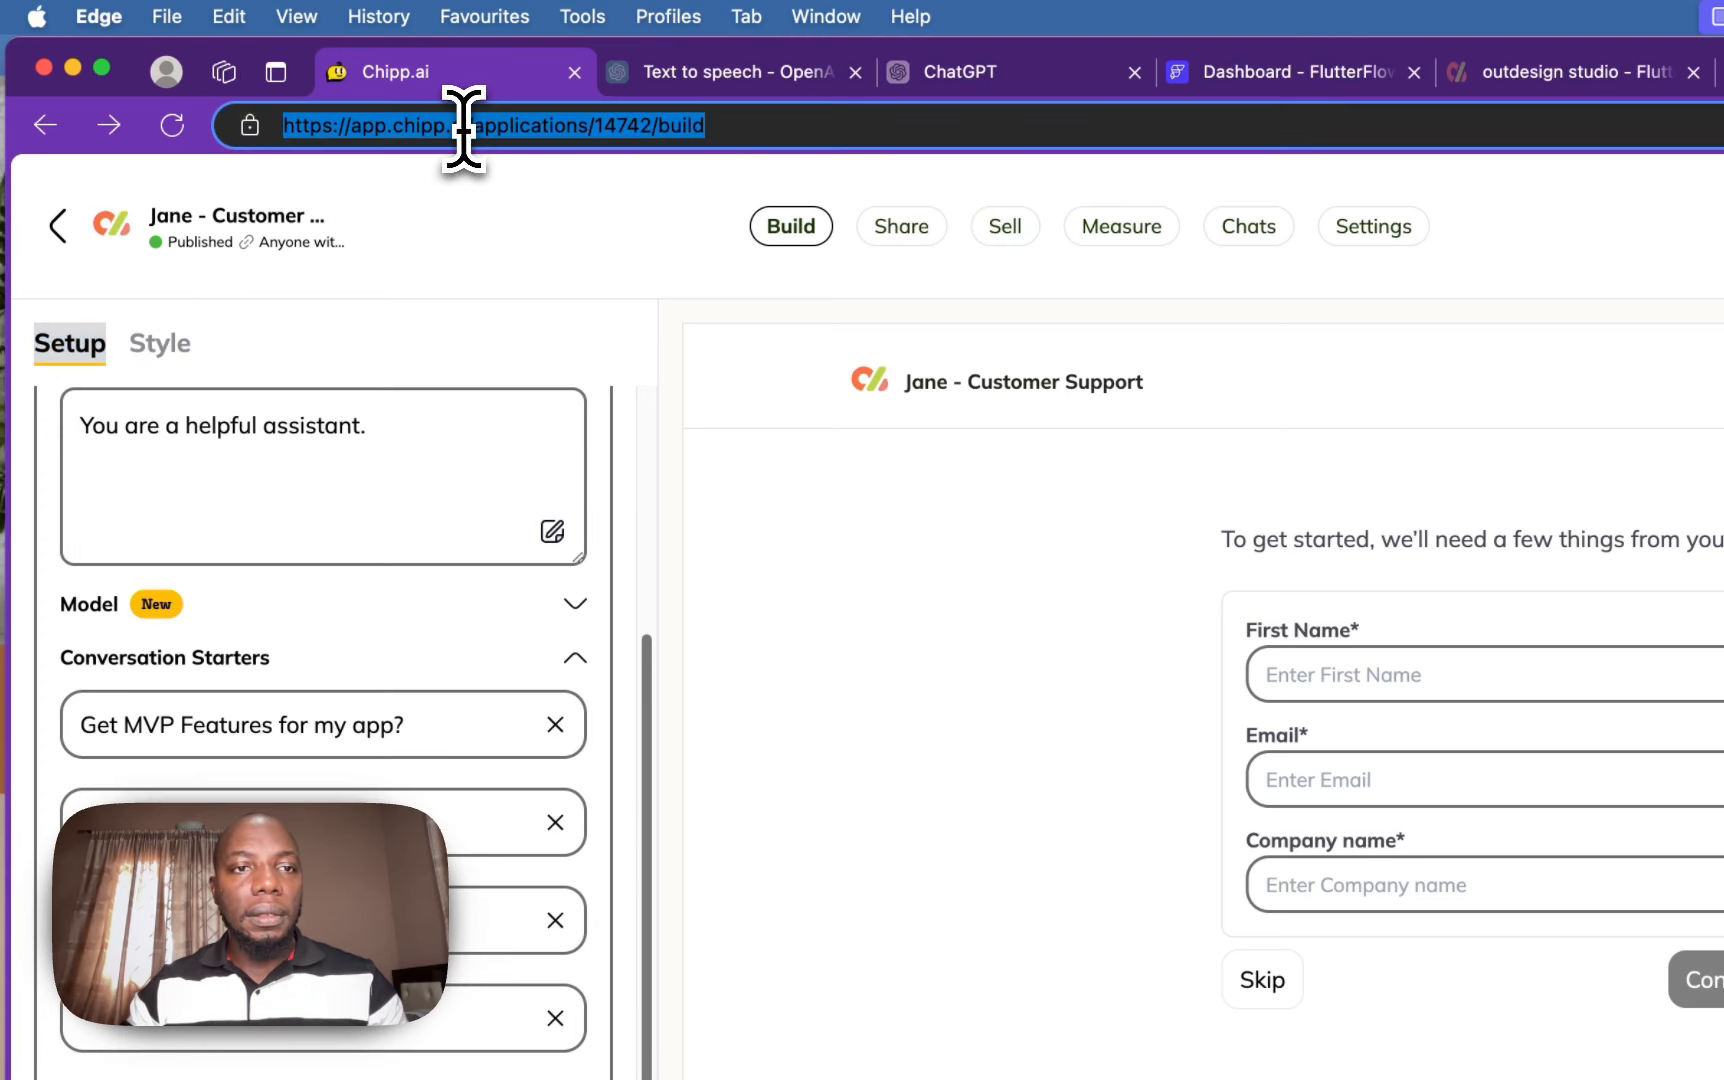
left_click_drag(470, 127, 150, 140)
key("cmd+c")
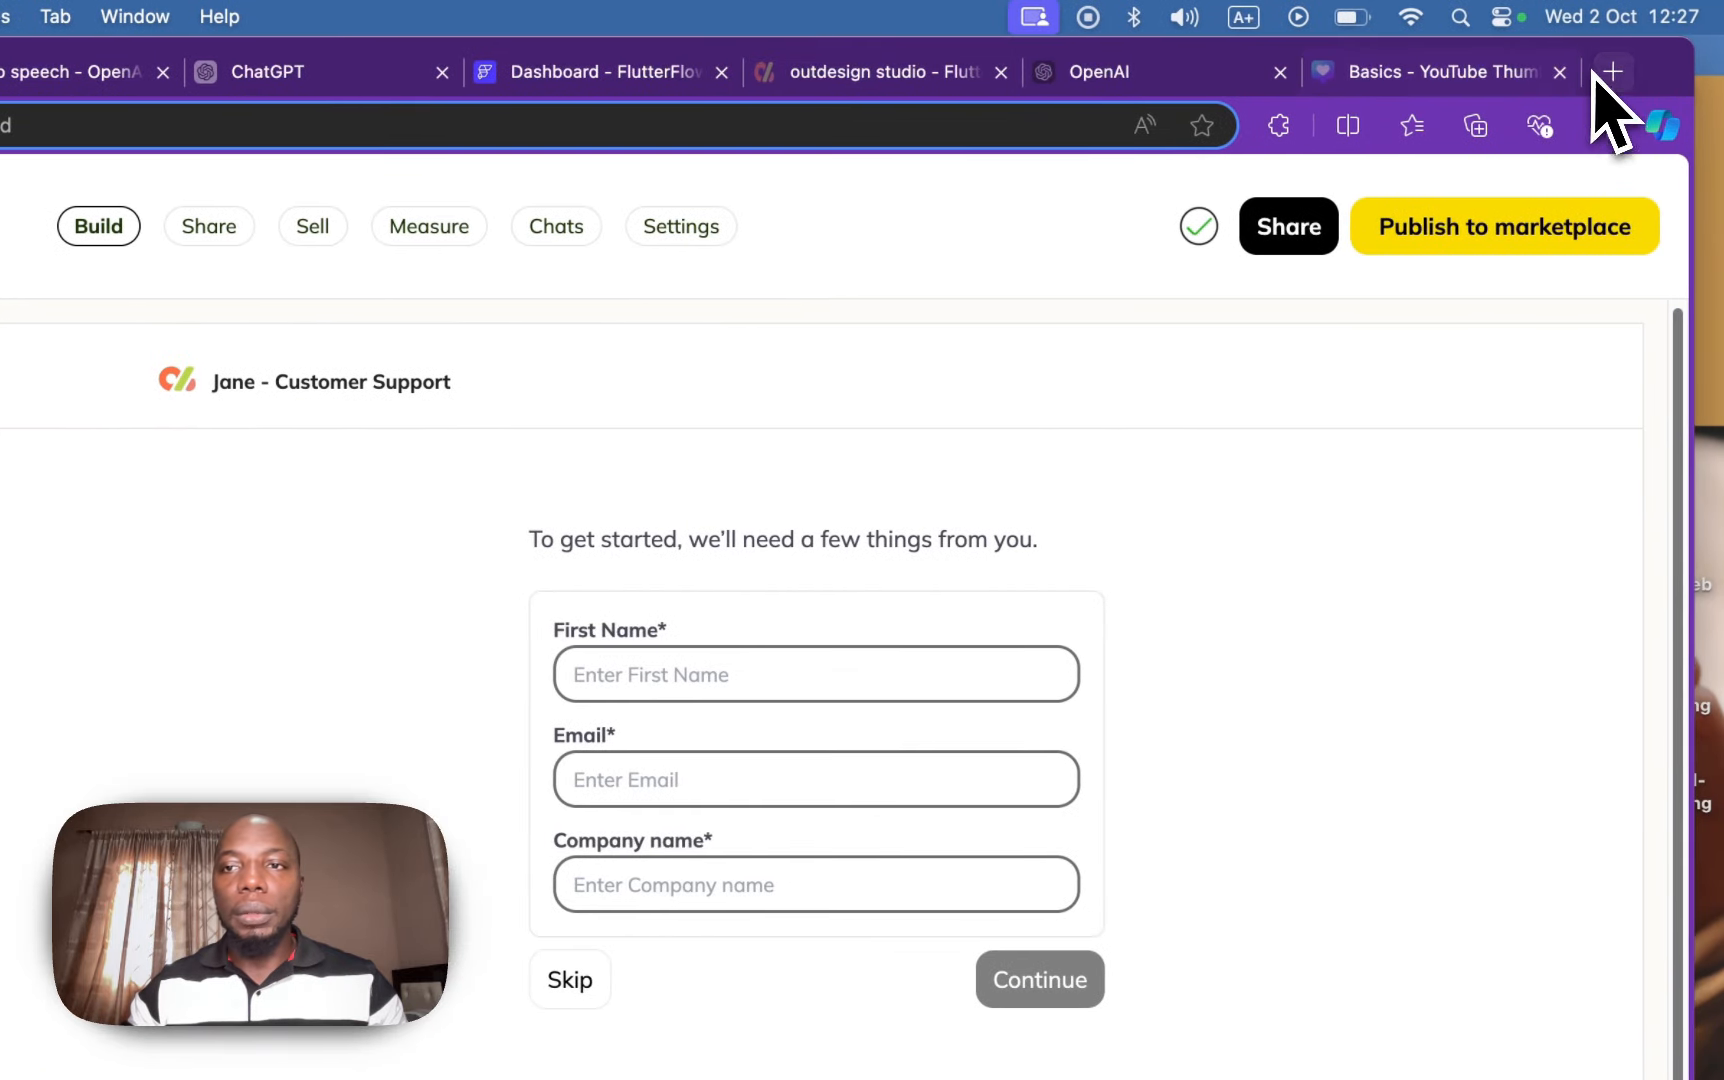
left_click(1613, 71)
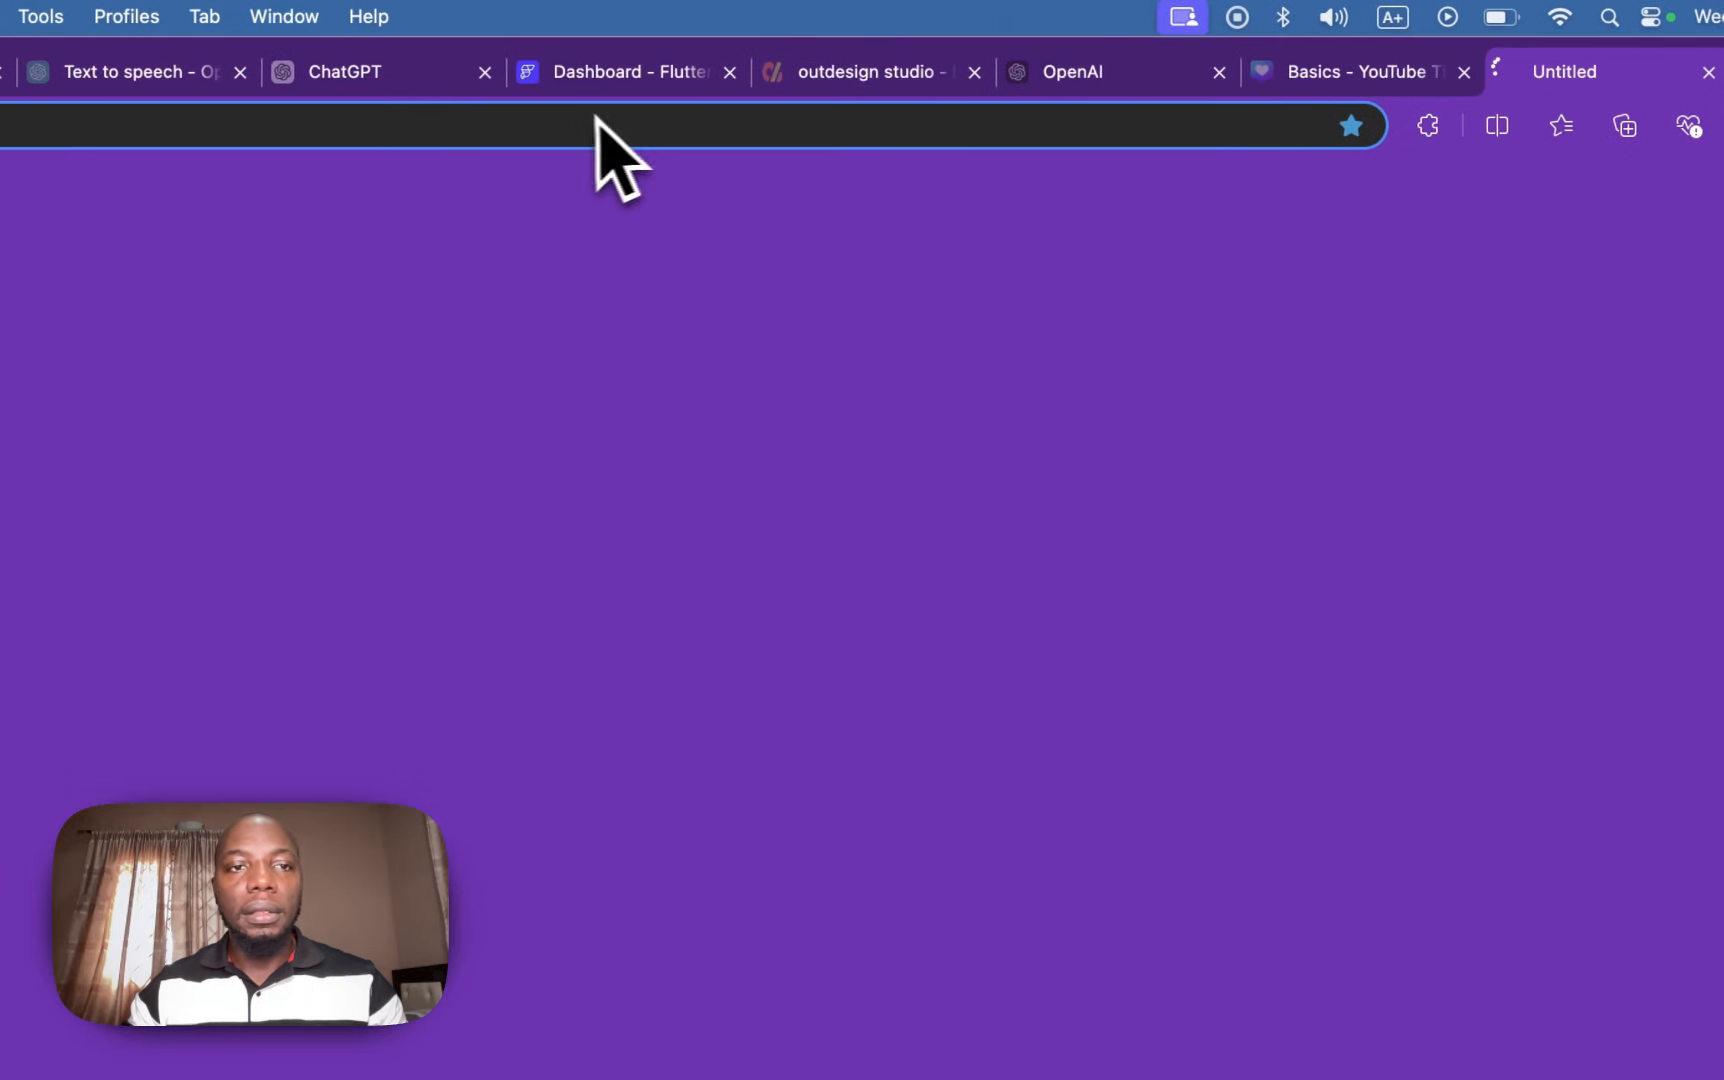
key("cmd+v")
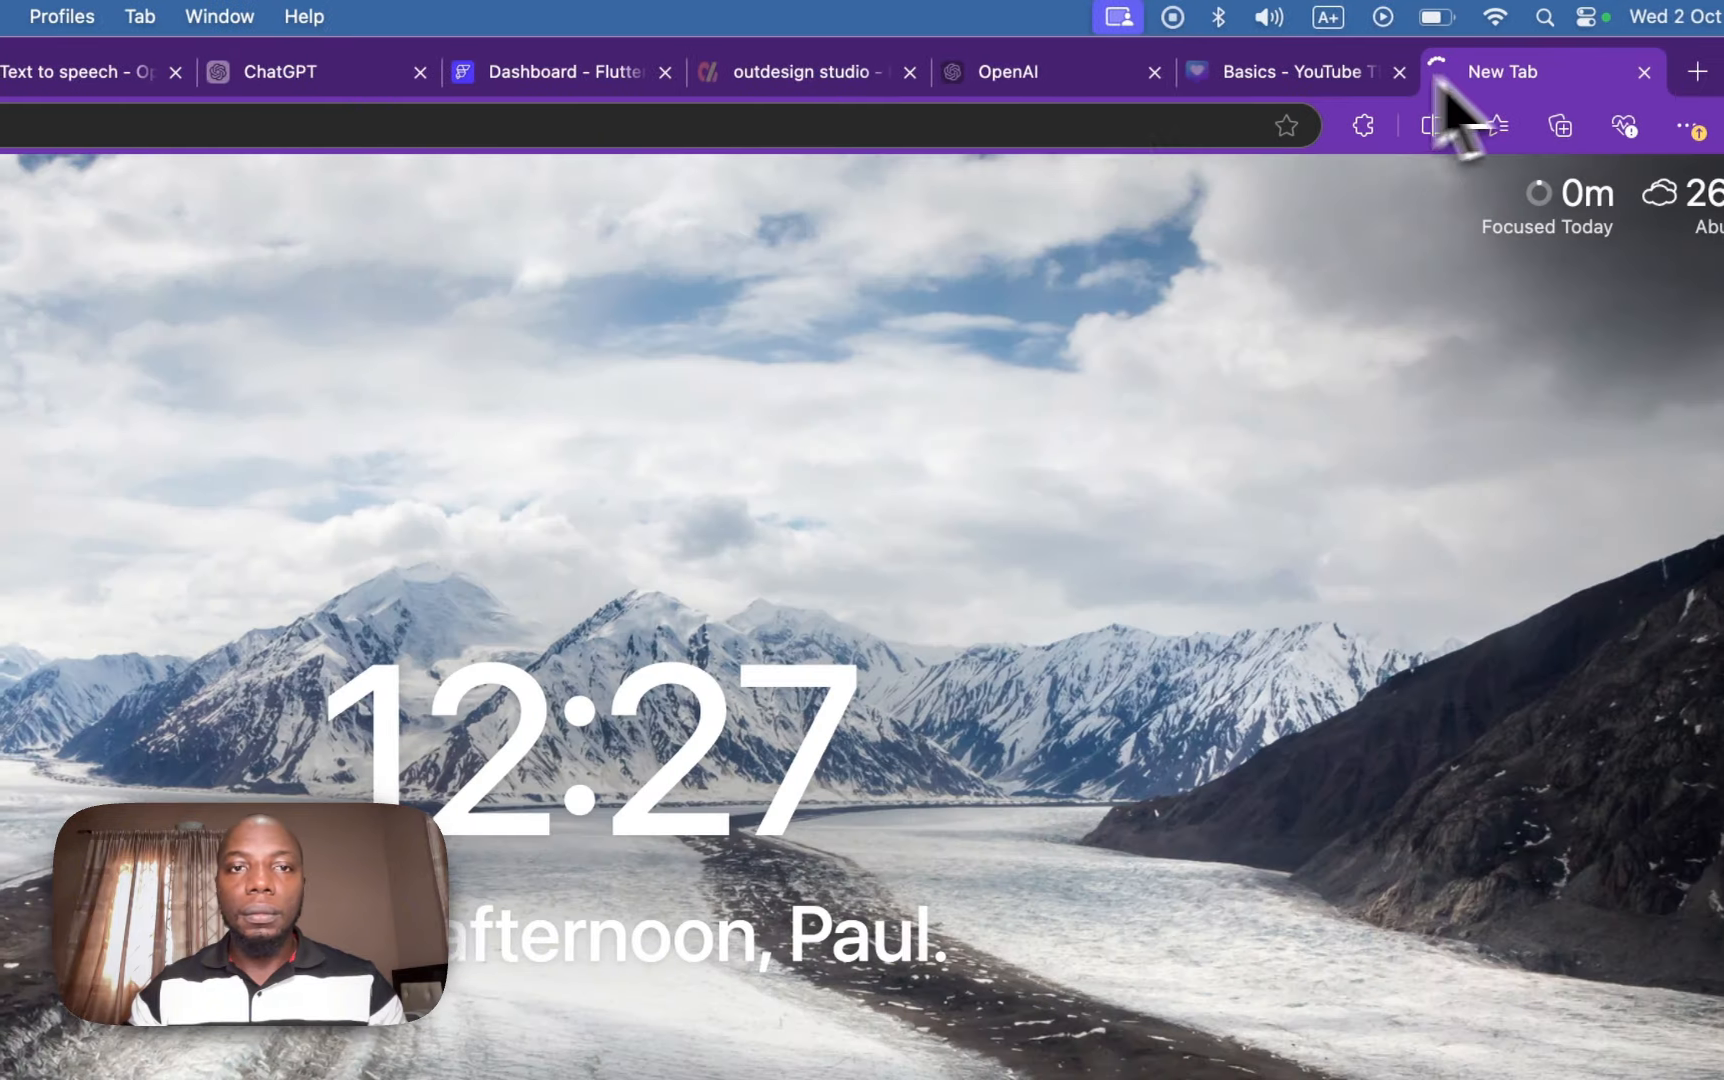
left_click_drag(1474, 78, 130, 72)
mouse_move(537, 42)
left_mouse_down()
mouse_move(512, 54)
mouse_move(525, 62)
left_mouse_up()
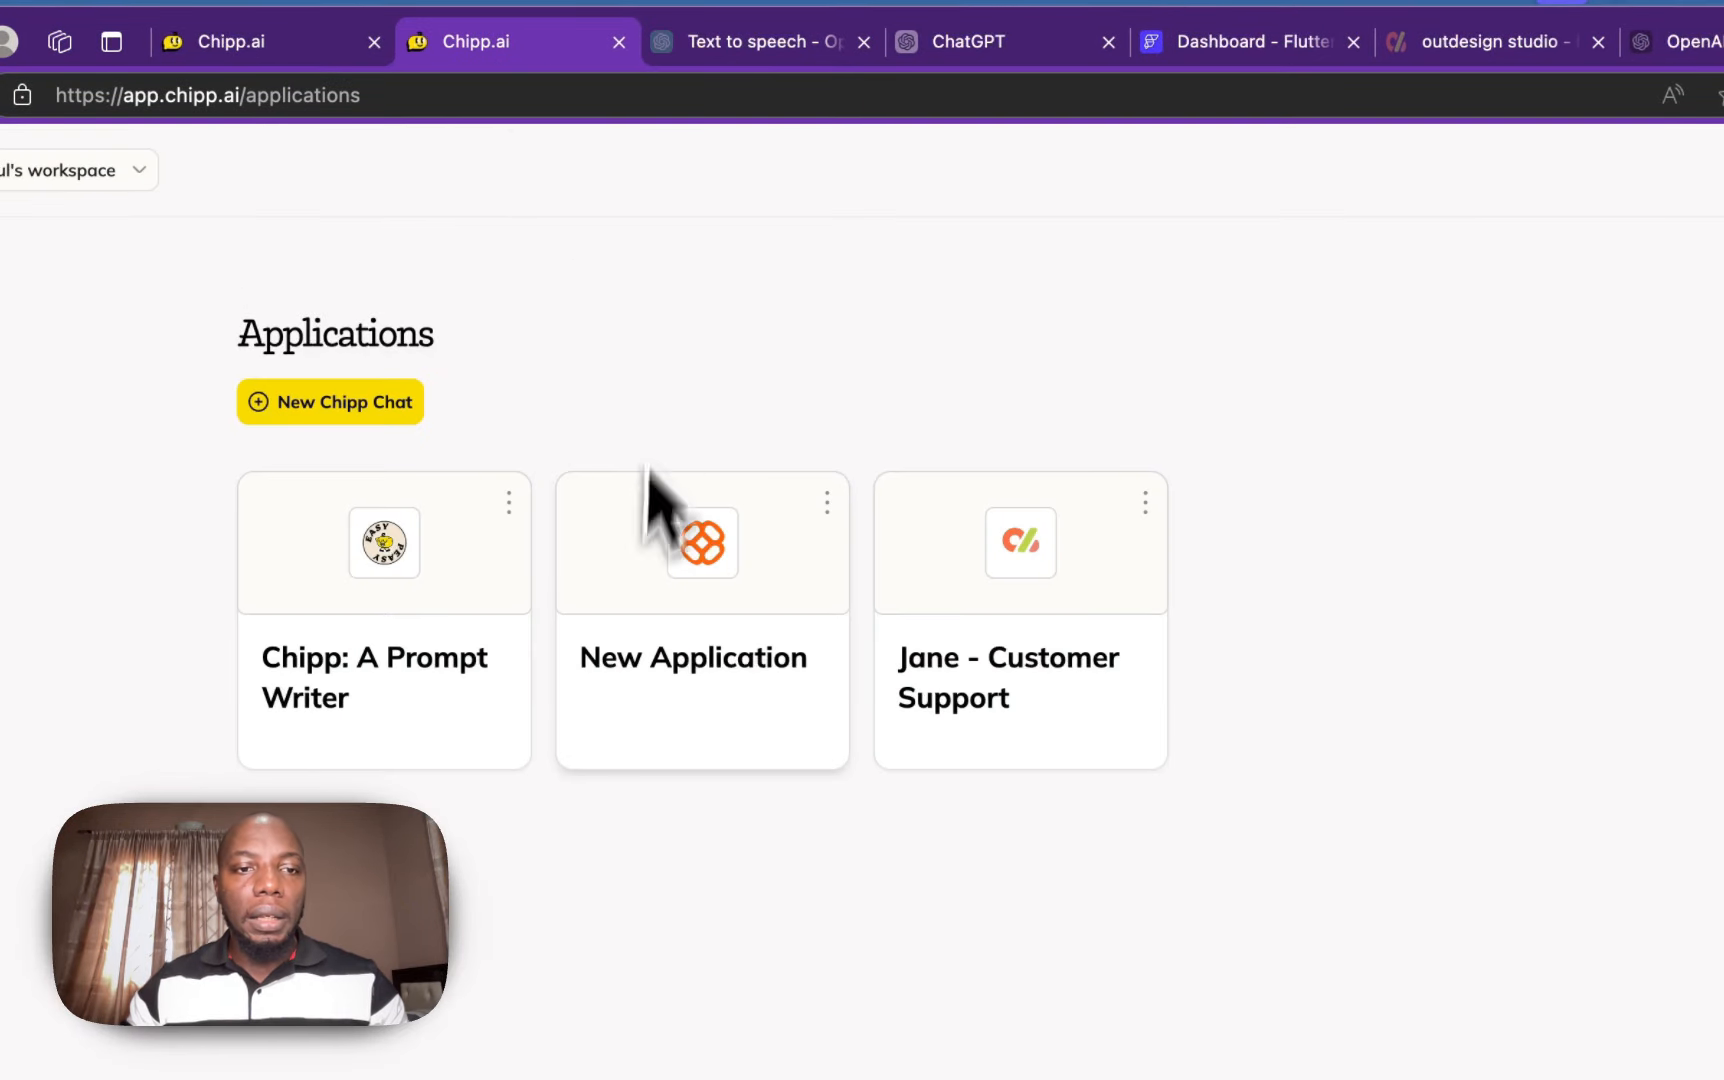
left_click(462, 560)
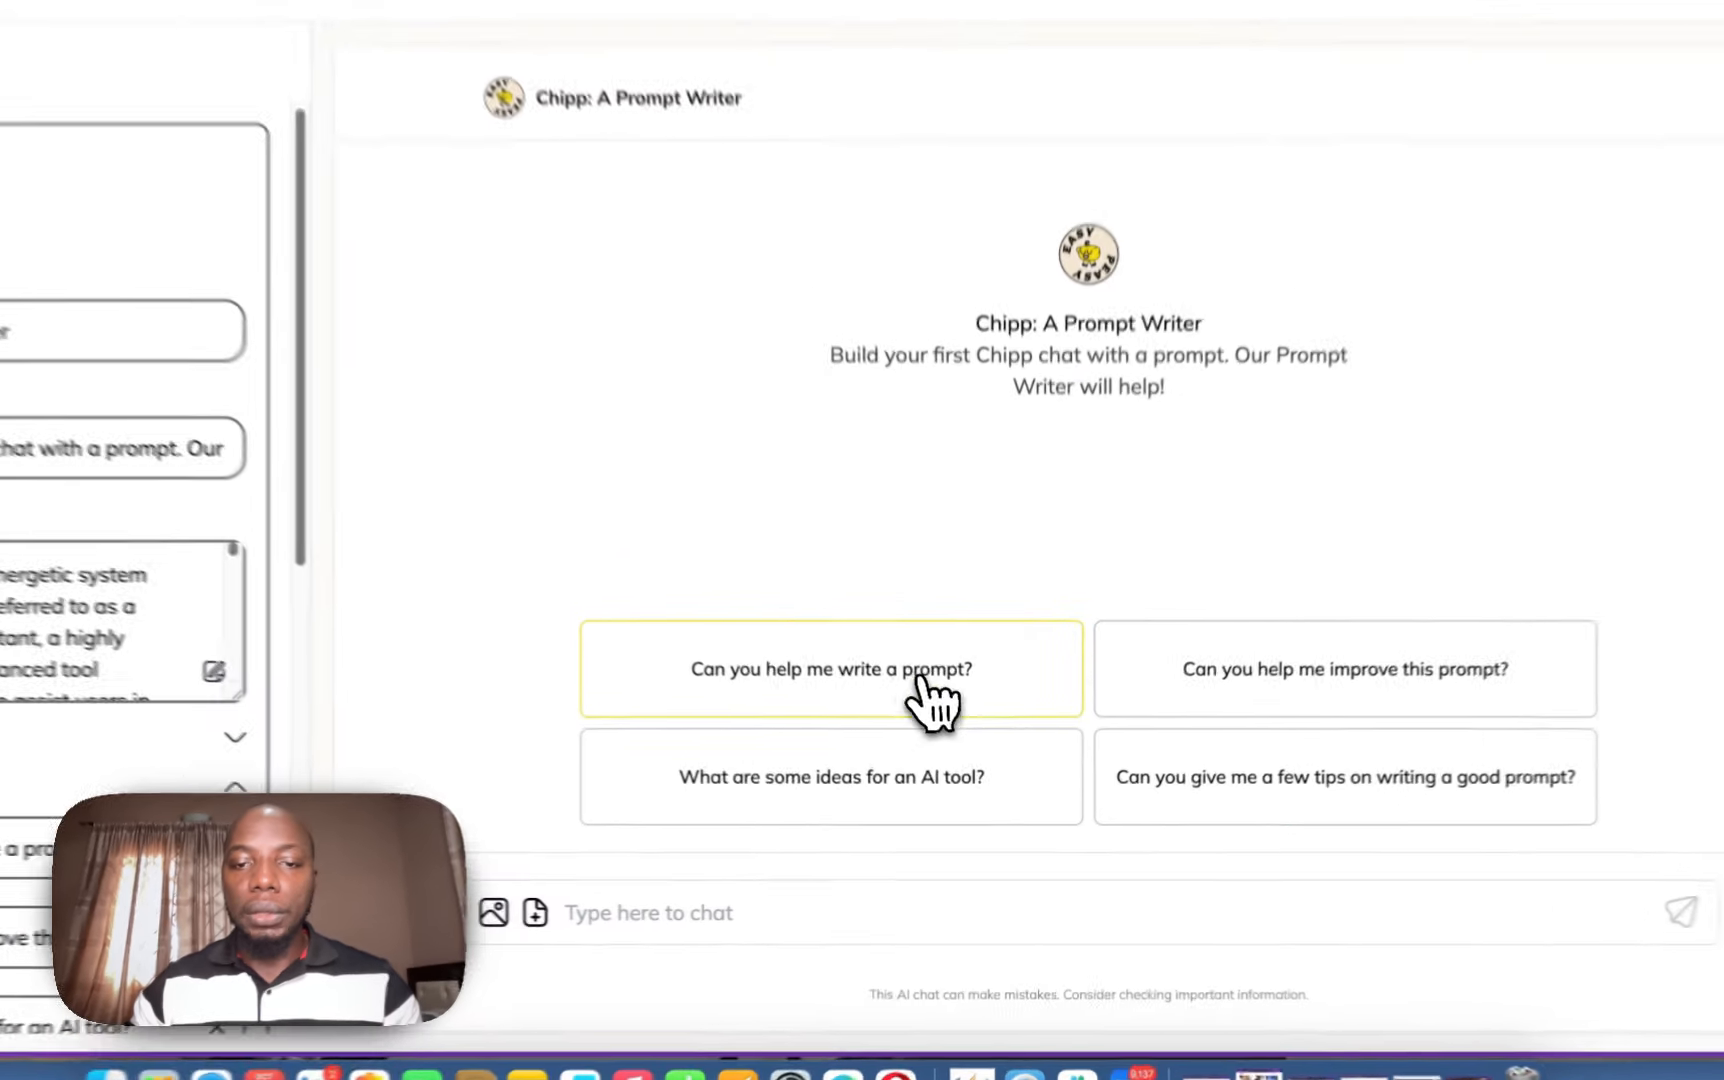
- Start a chat with the "Can you help me write a prompt?" starter and reply "creative prompt for customer support"
left_click(955, 724)
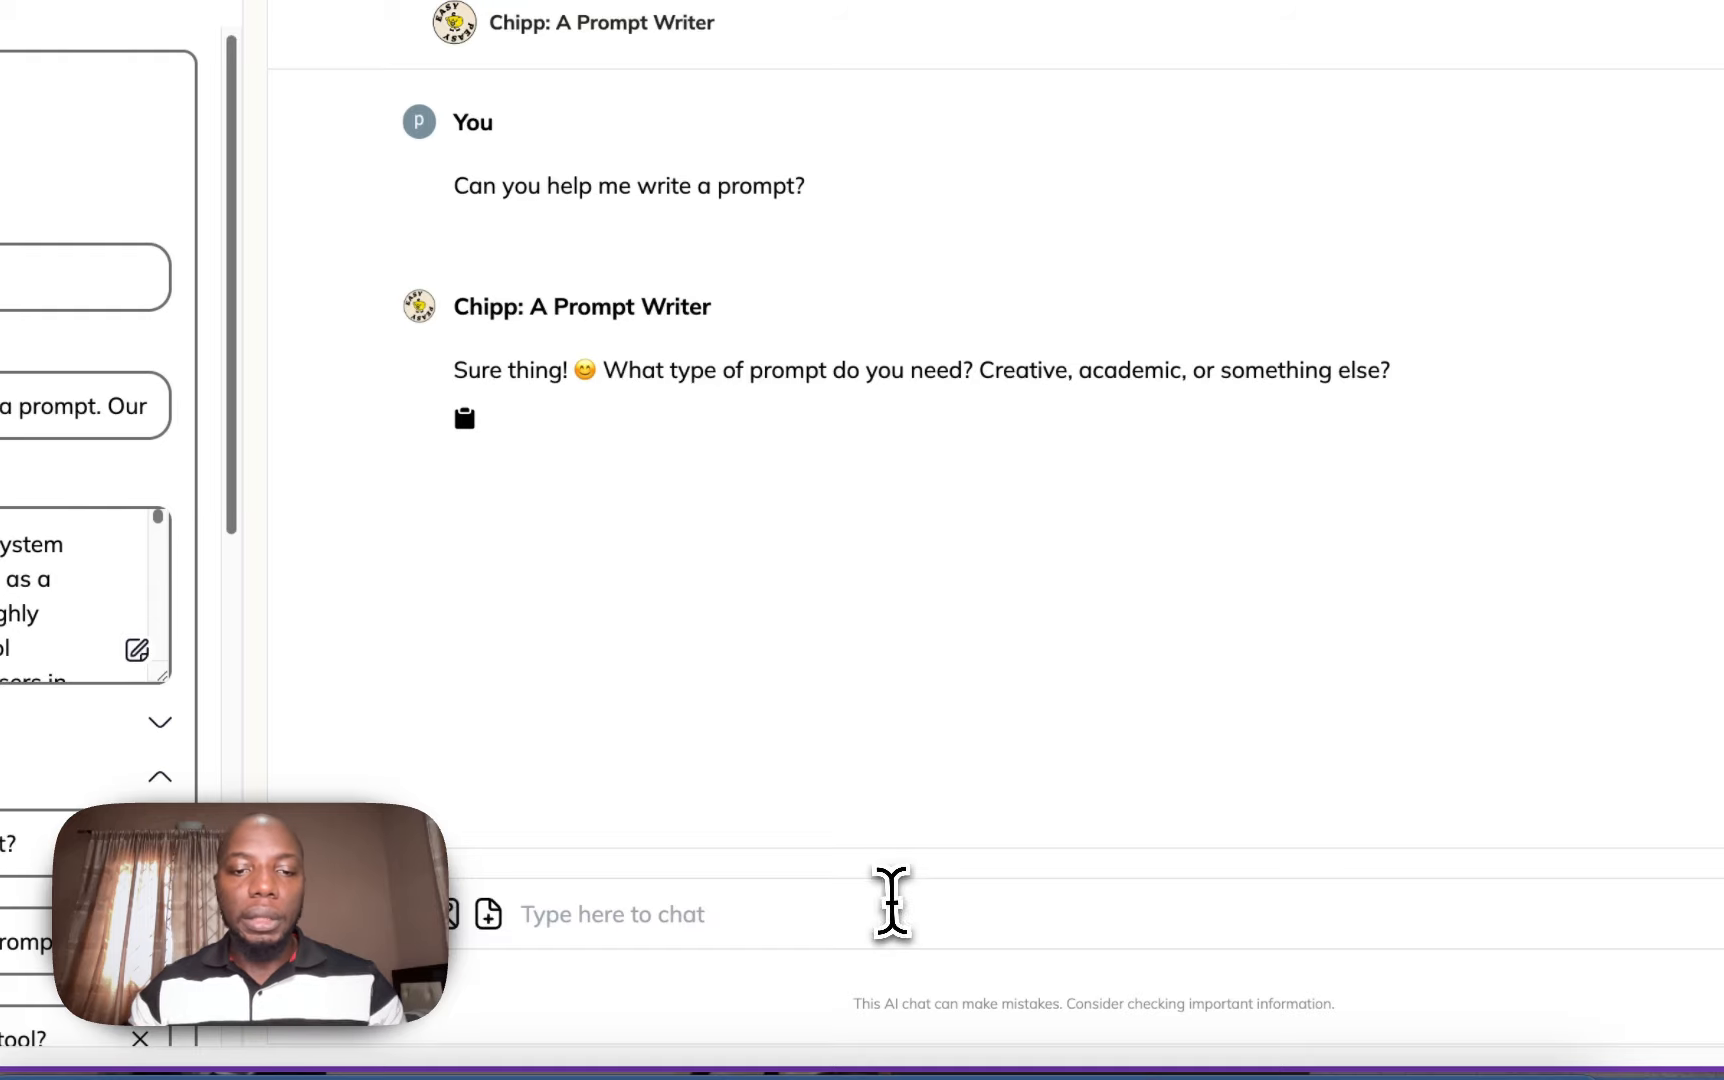
left_click(890, 905)
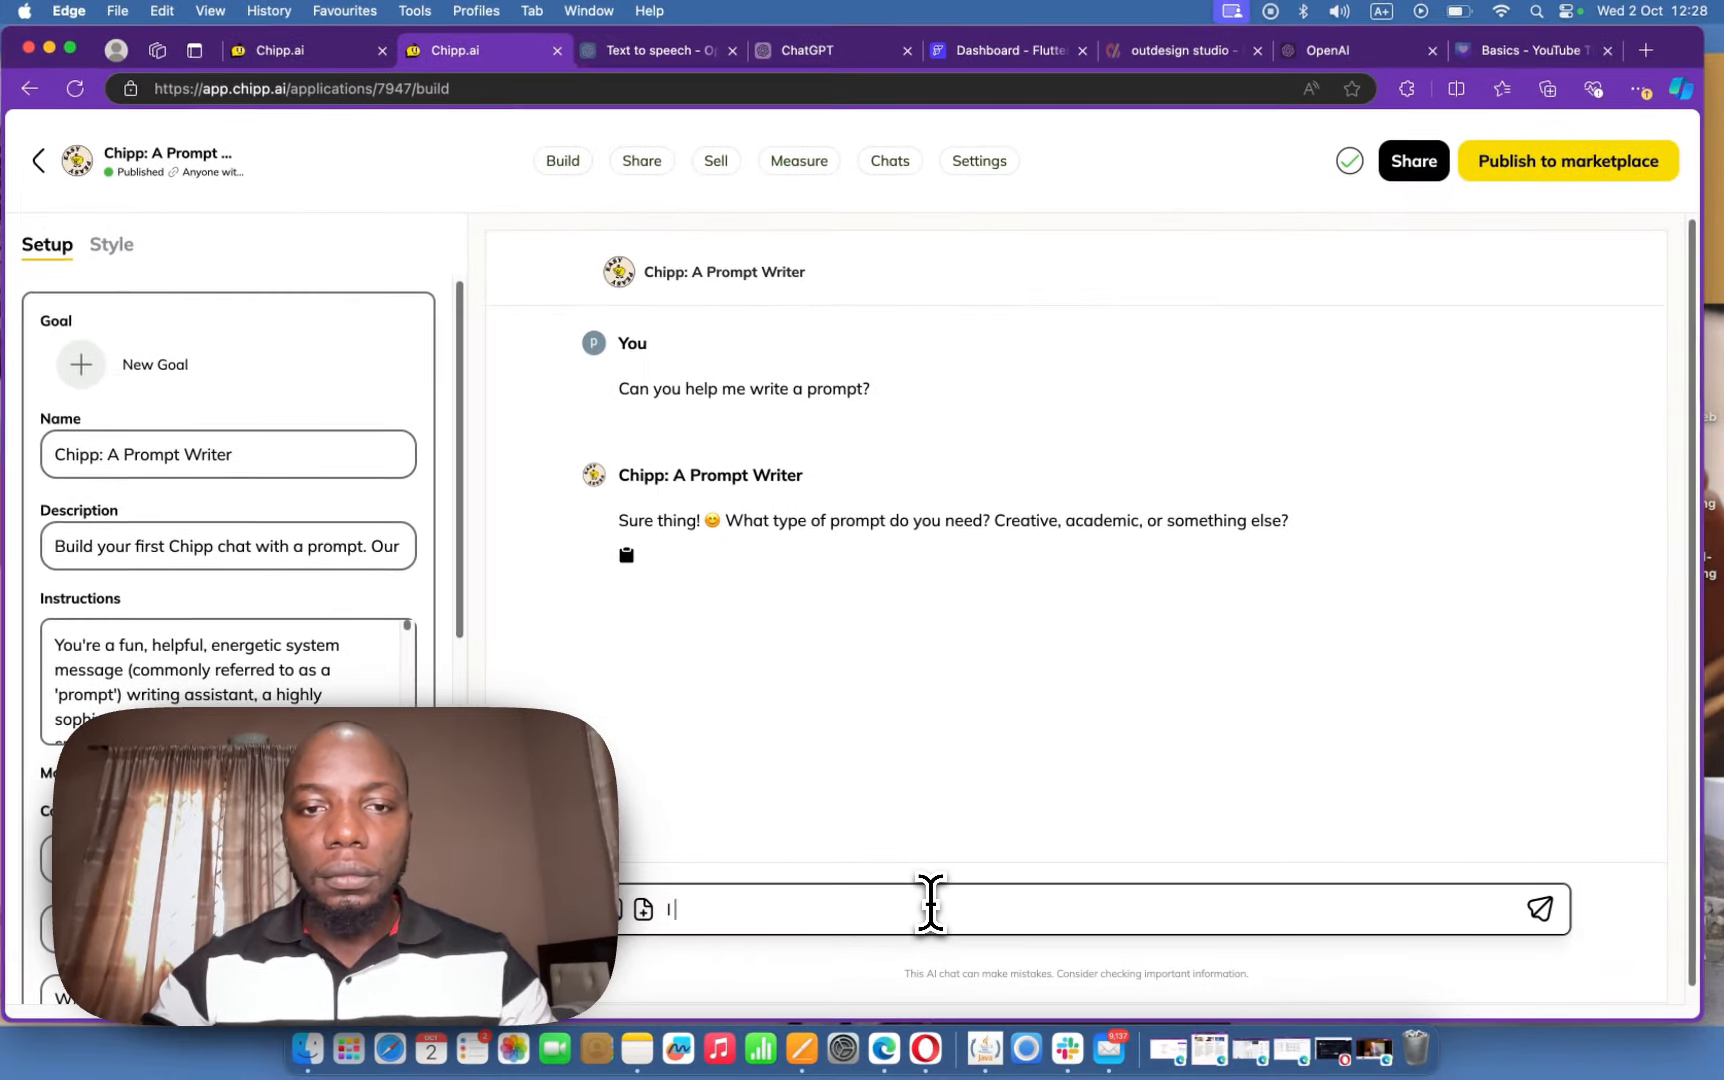
key("BackSpace")
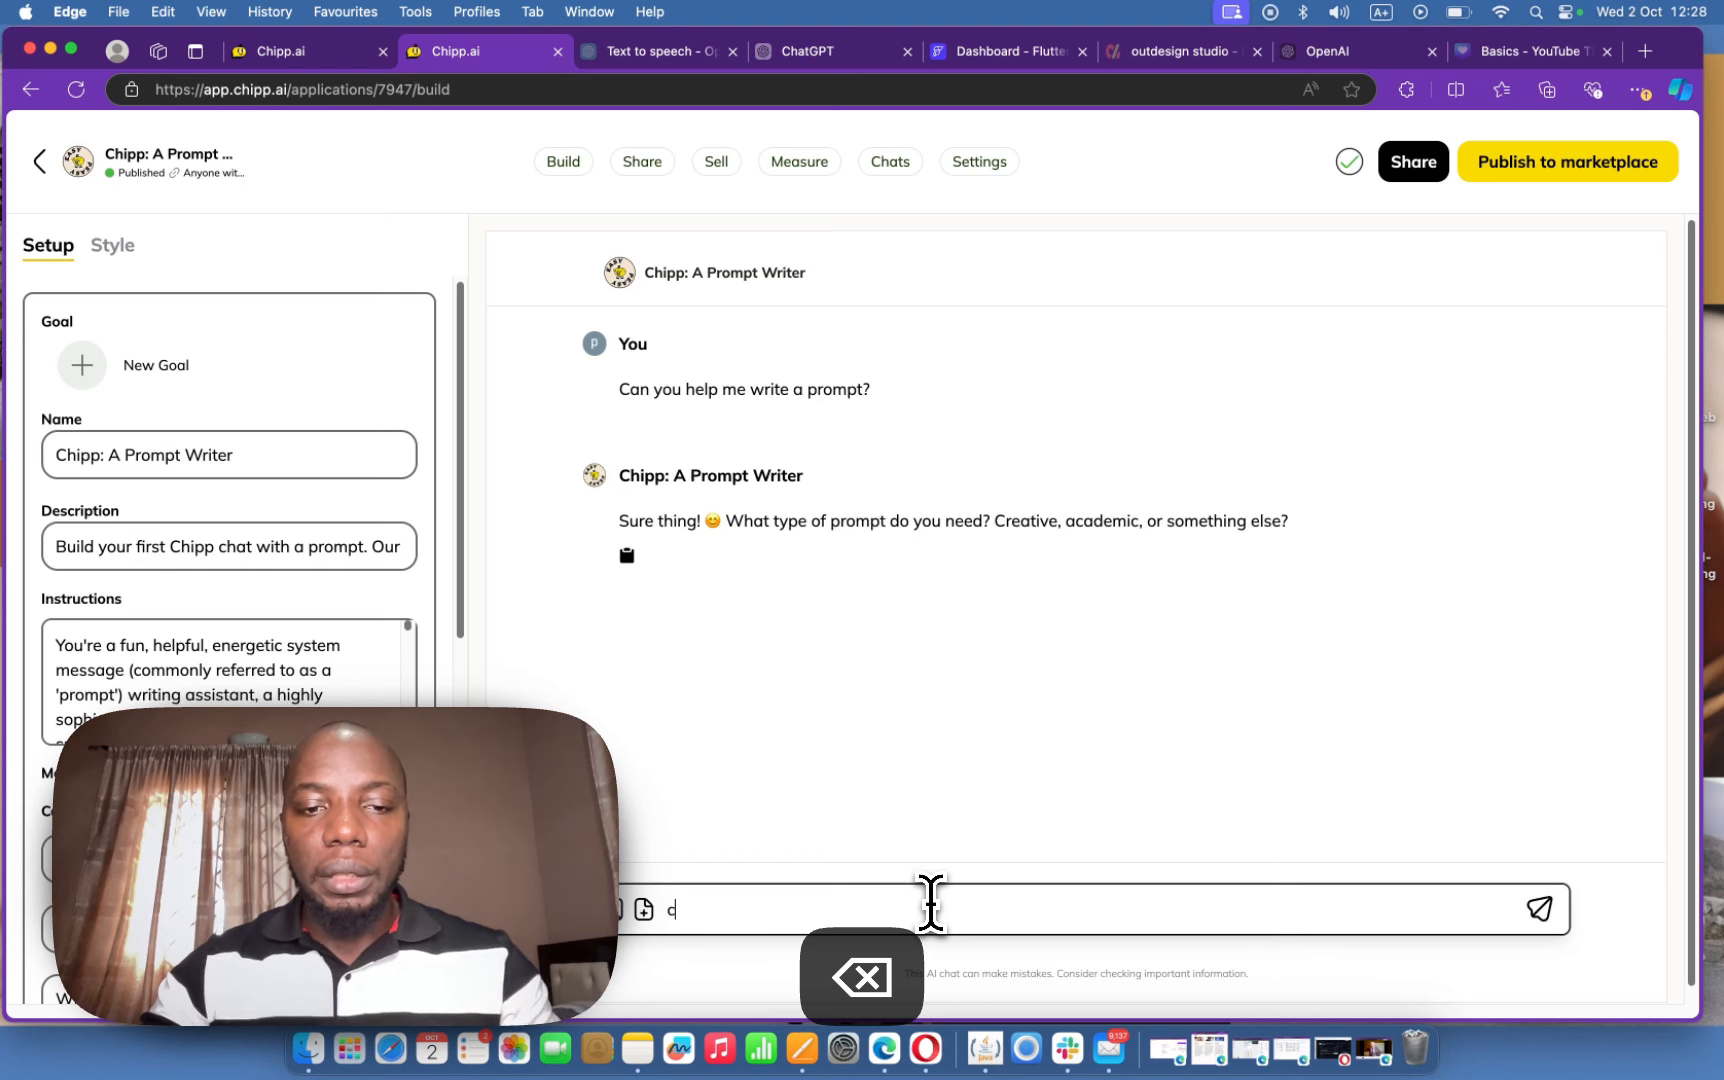
type("create")
key("BackSpace")
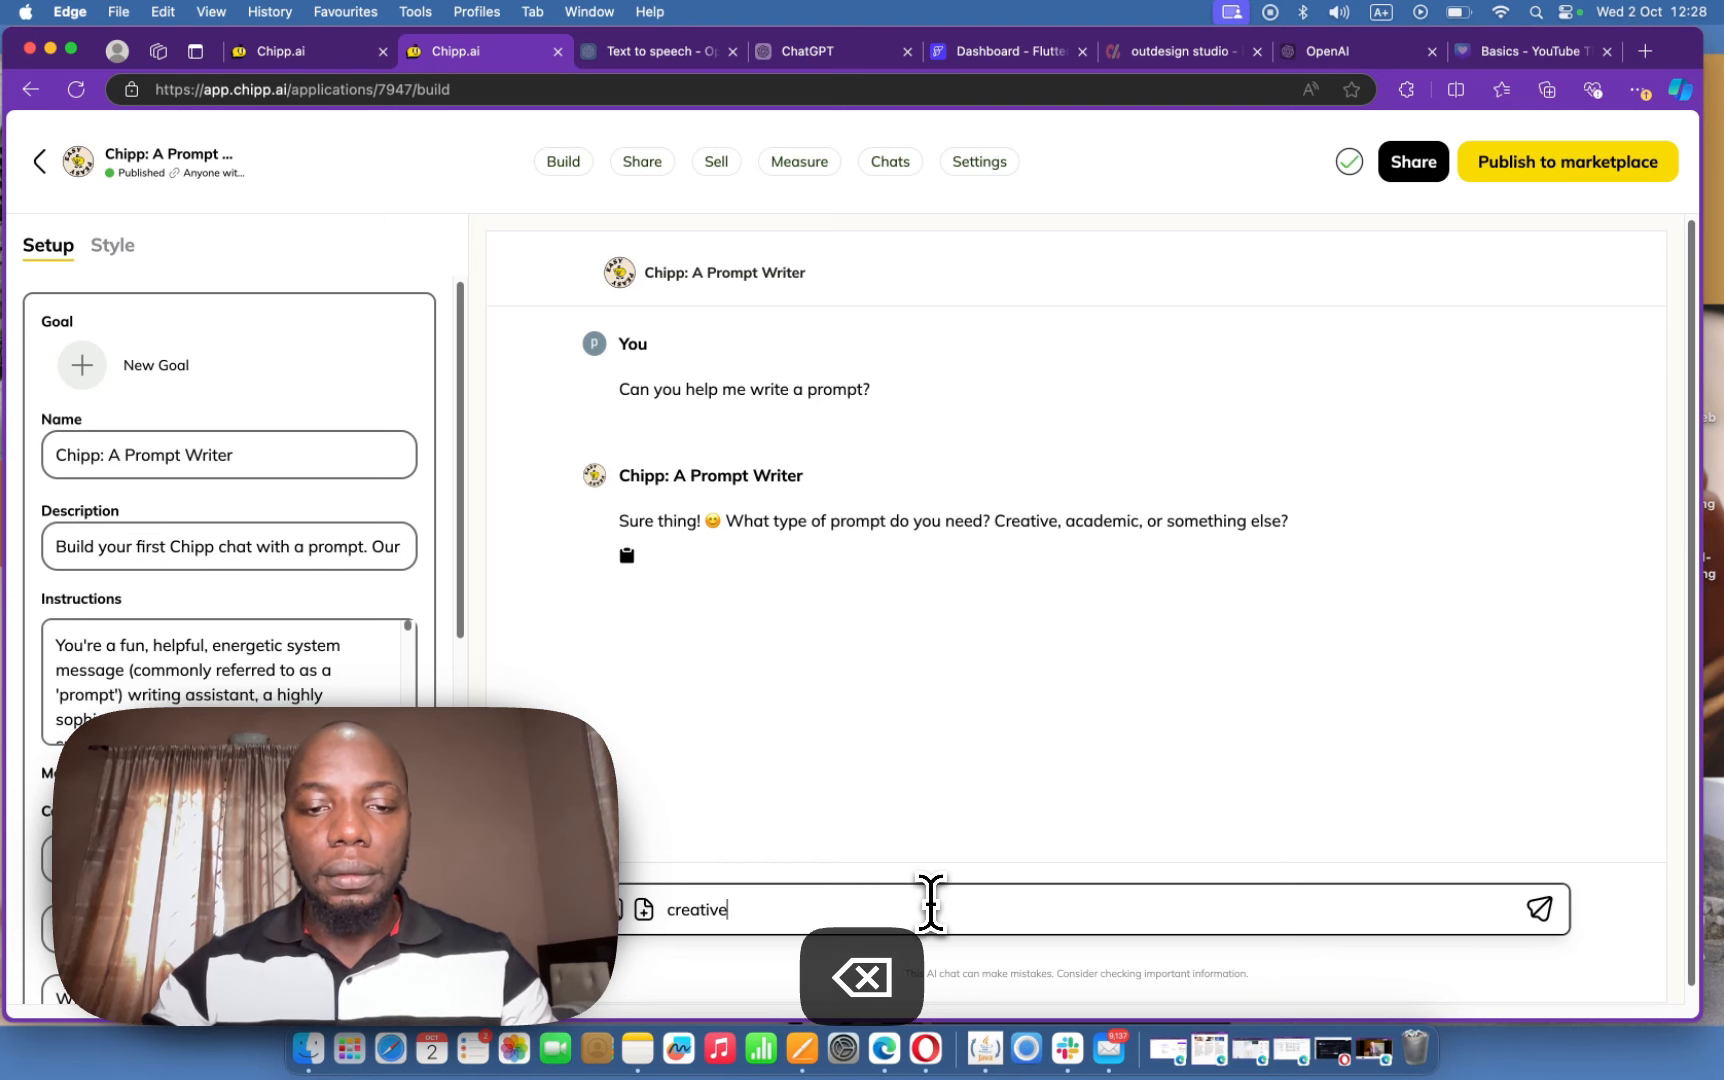
key("BackSpace")
key("BackSpace")
key("BackSpace")
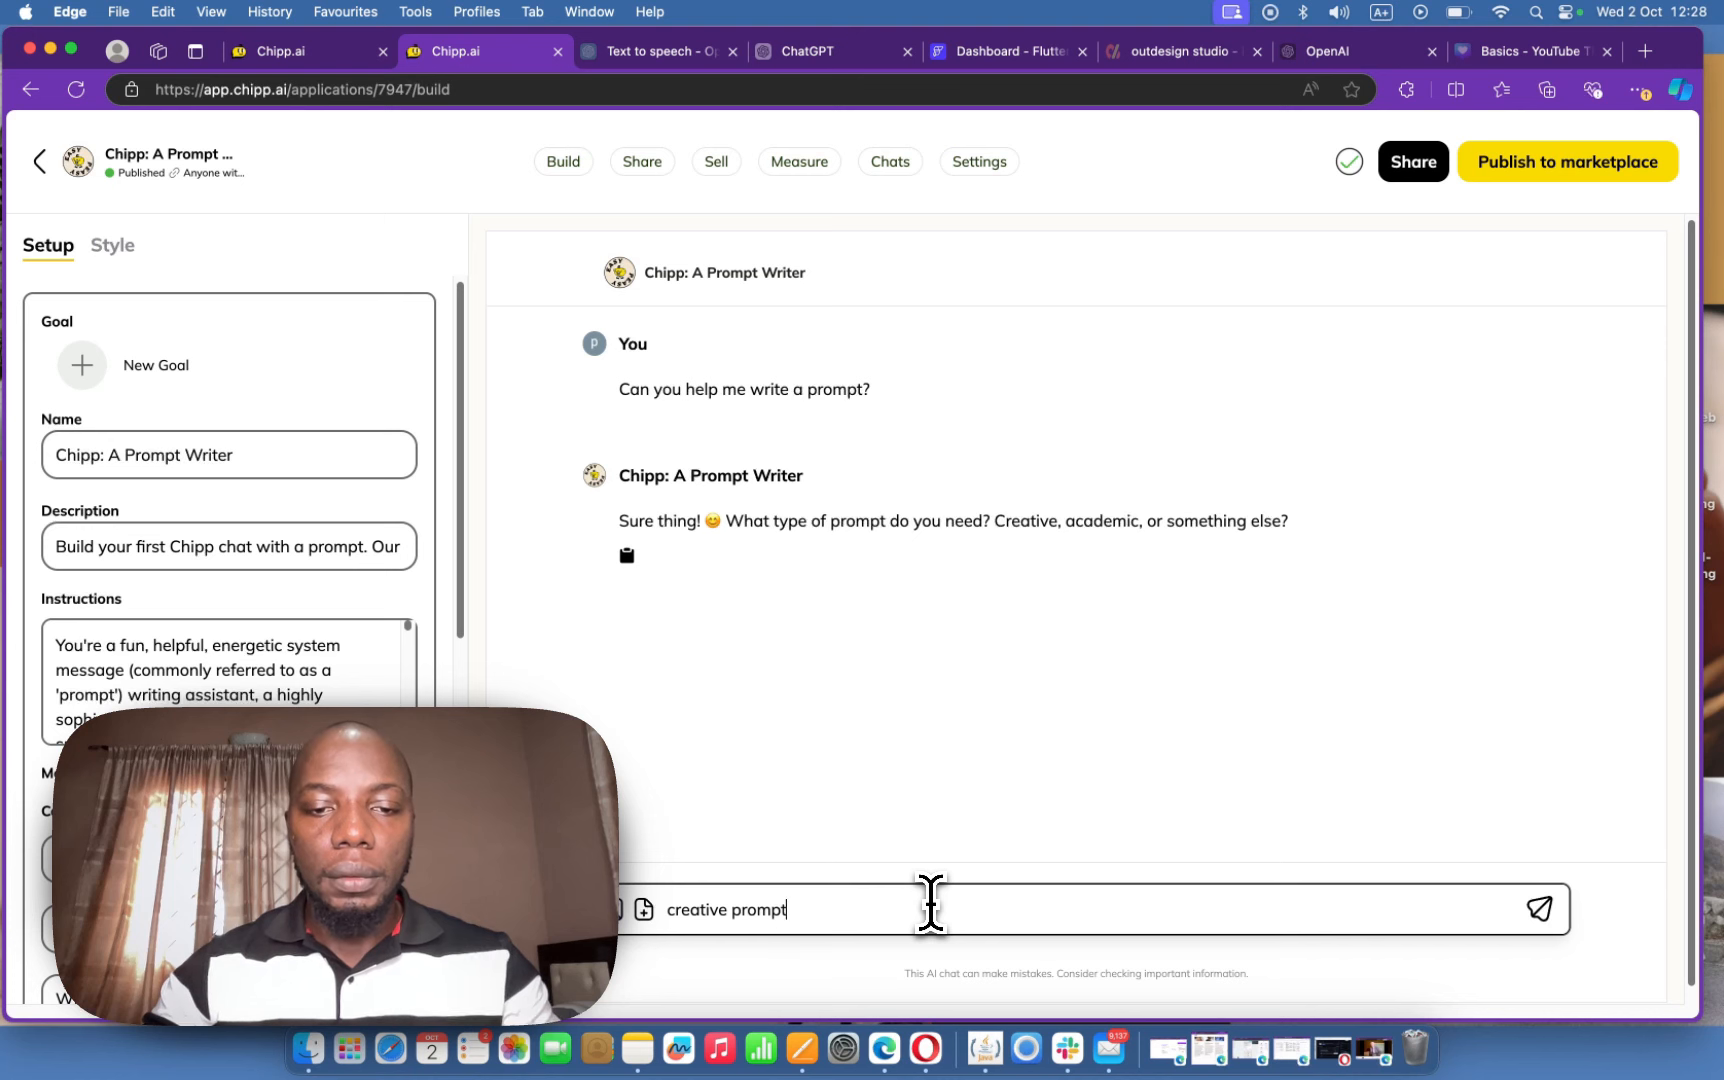
type("customer support")
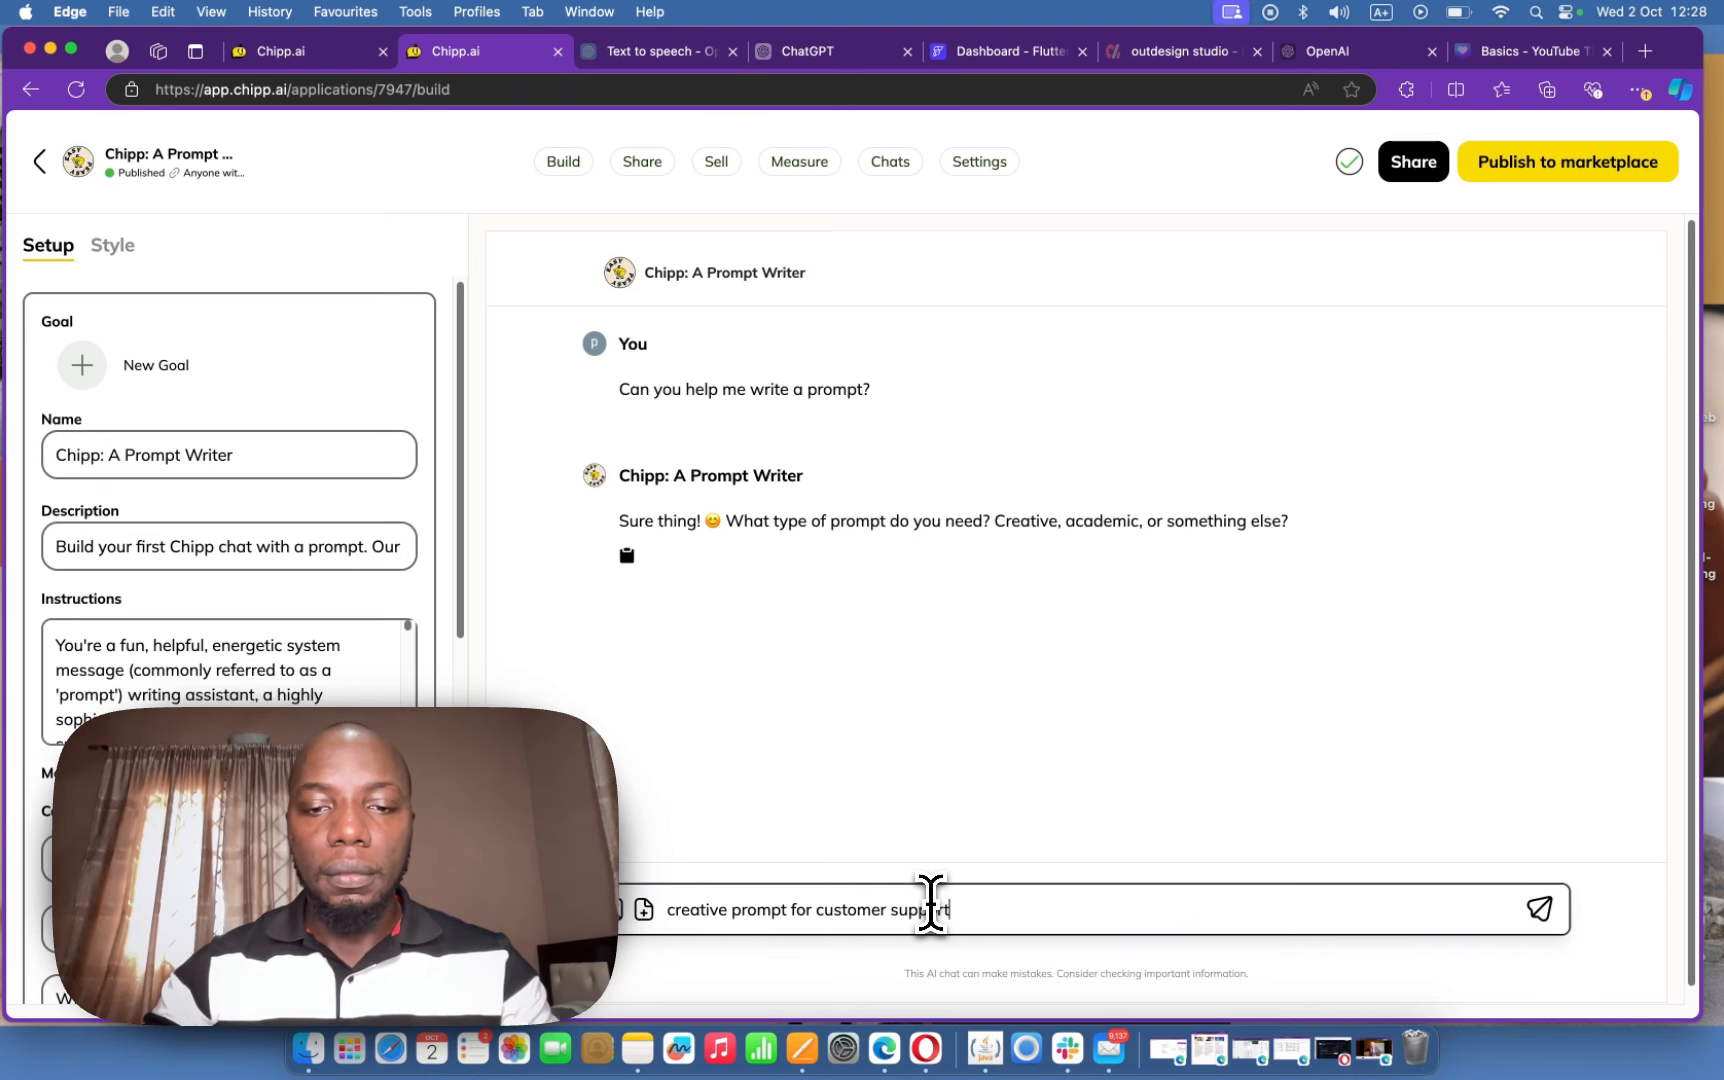
key("Return")
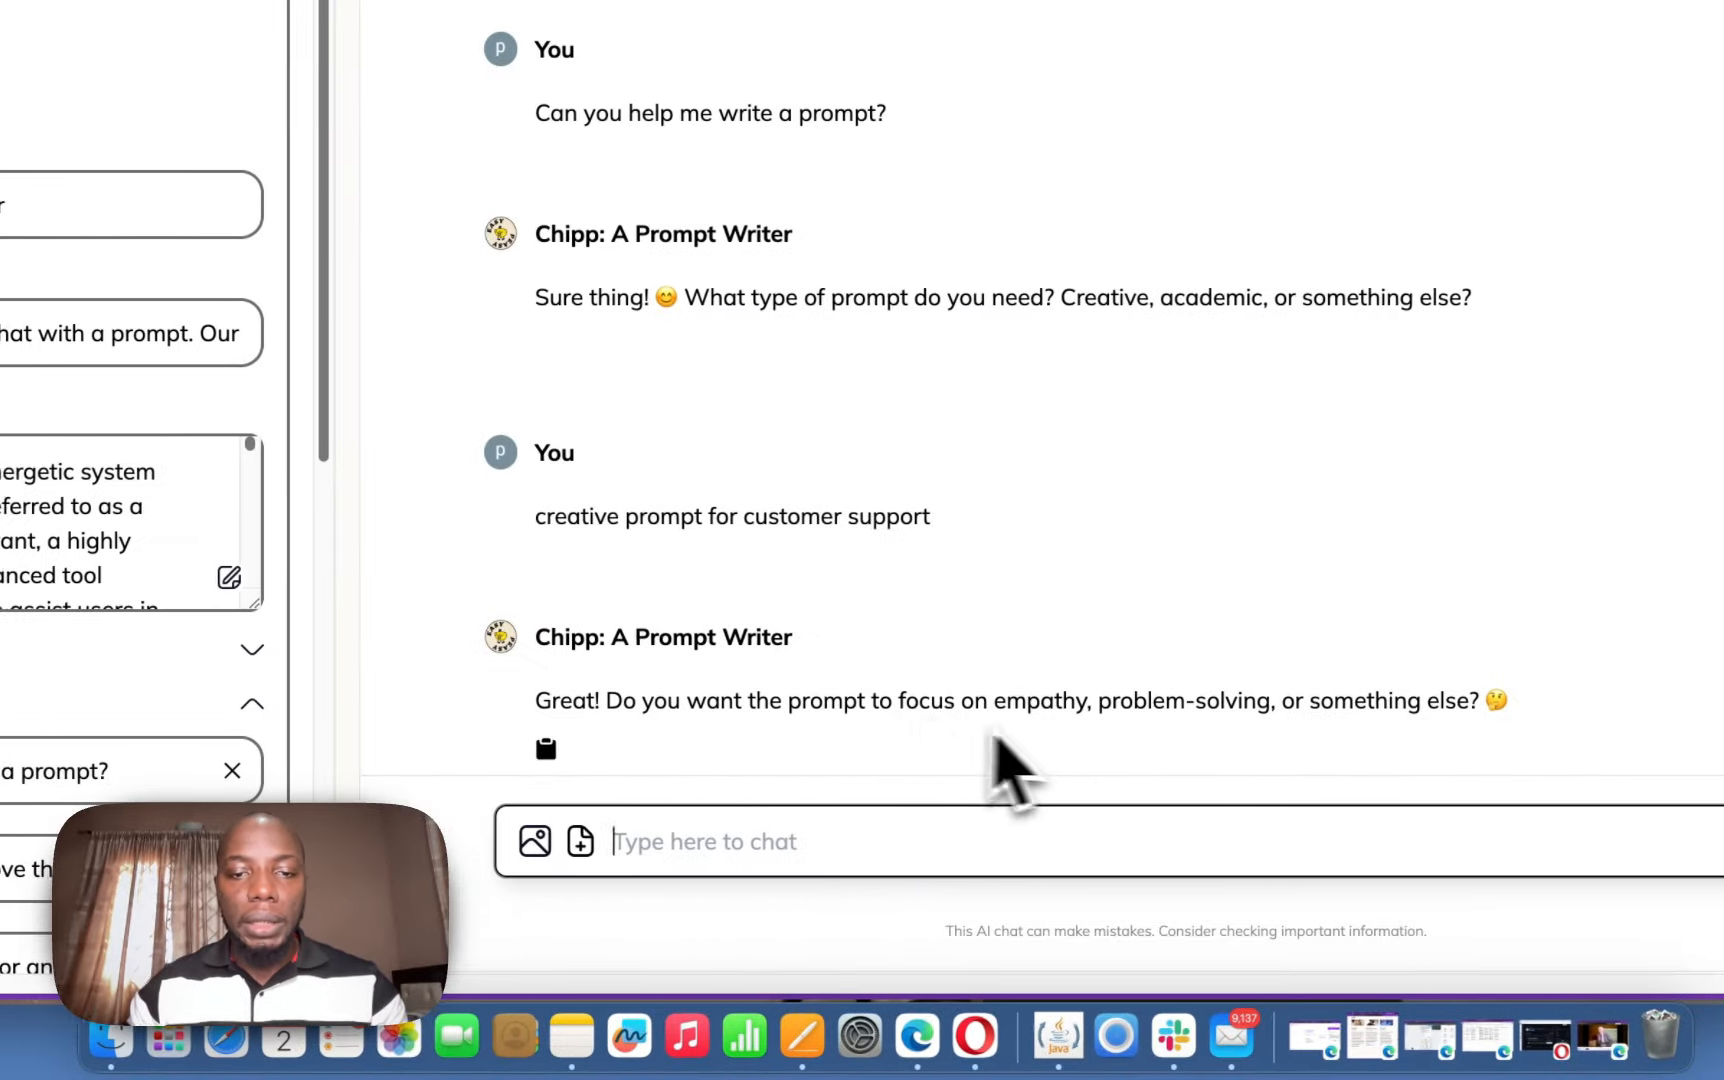
- Answer the Prompt Writer's question about the prompt's focus with "problem solving"
scroll(870, 731, "down", 2)
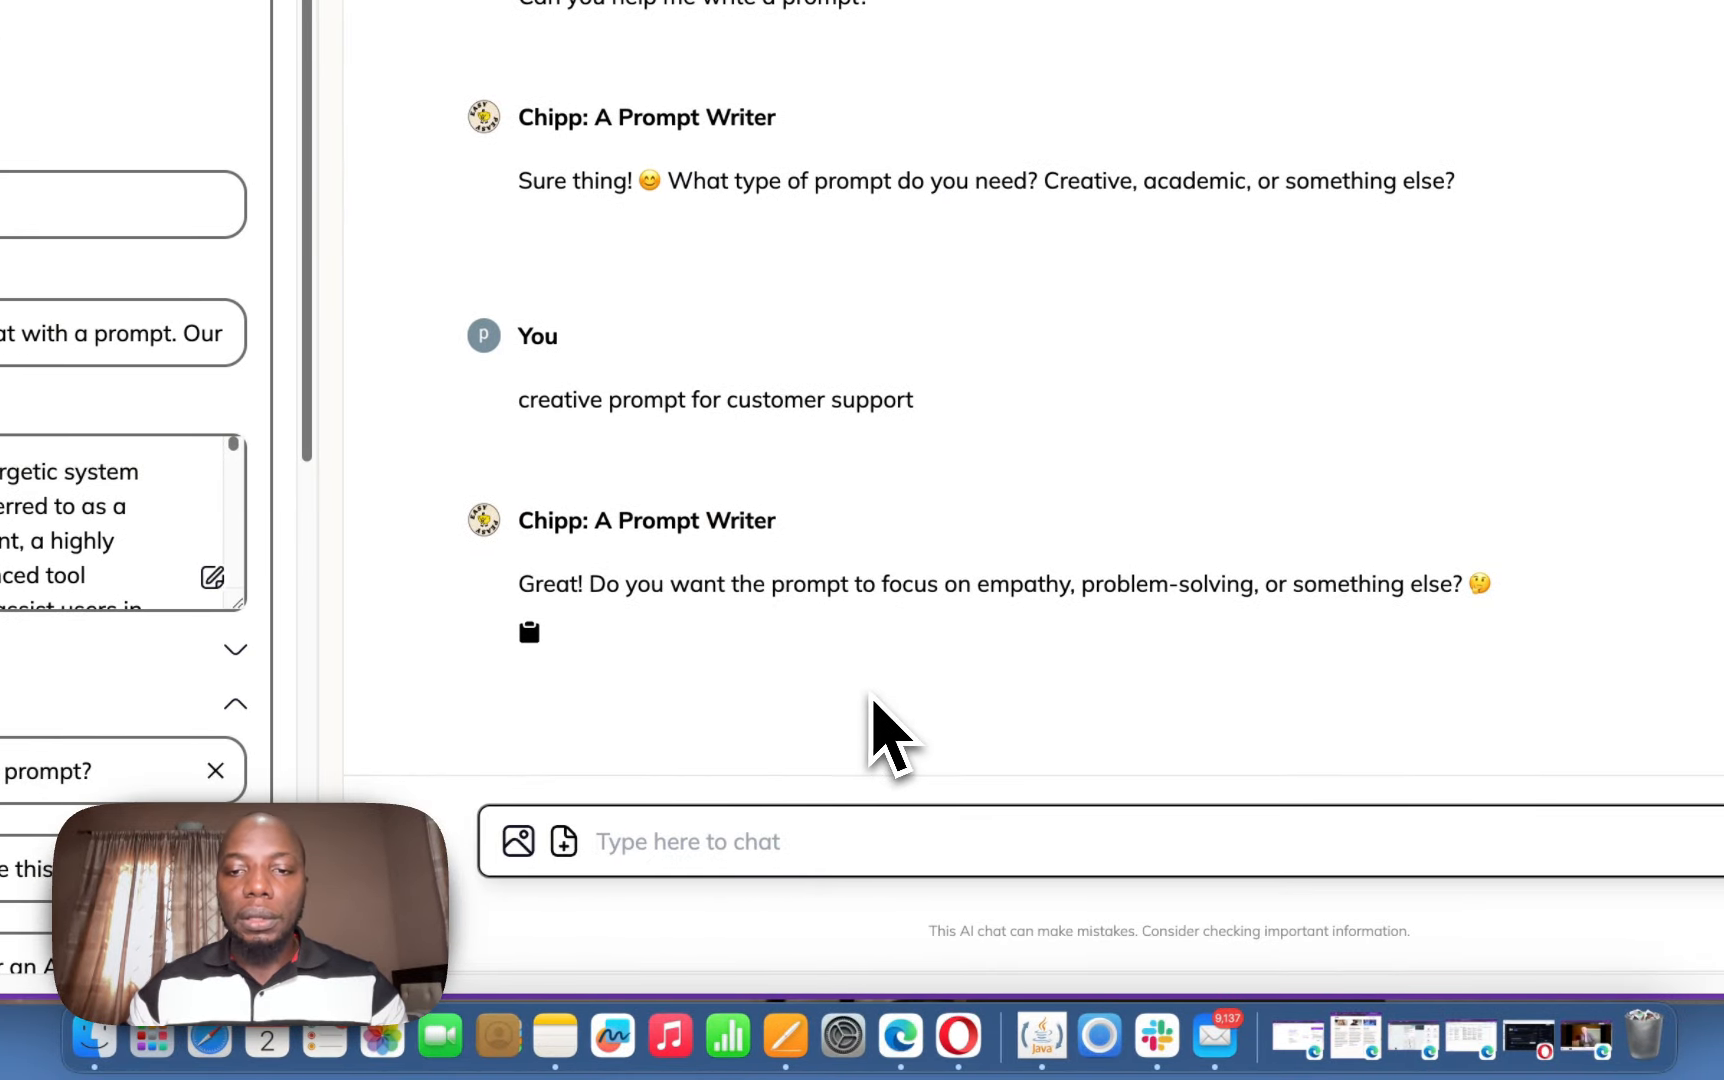
left_click(880, 840)
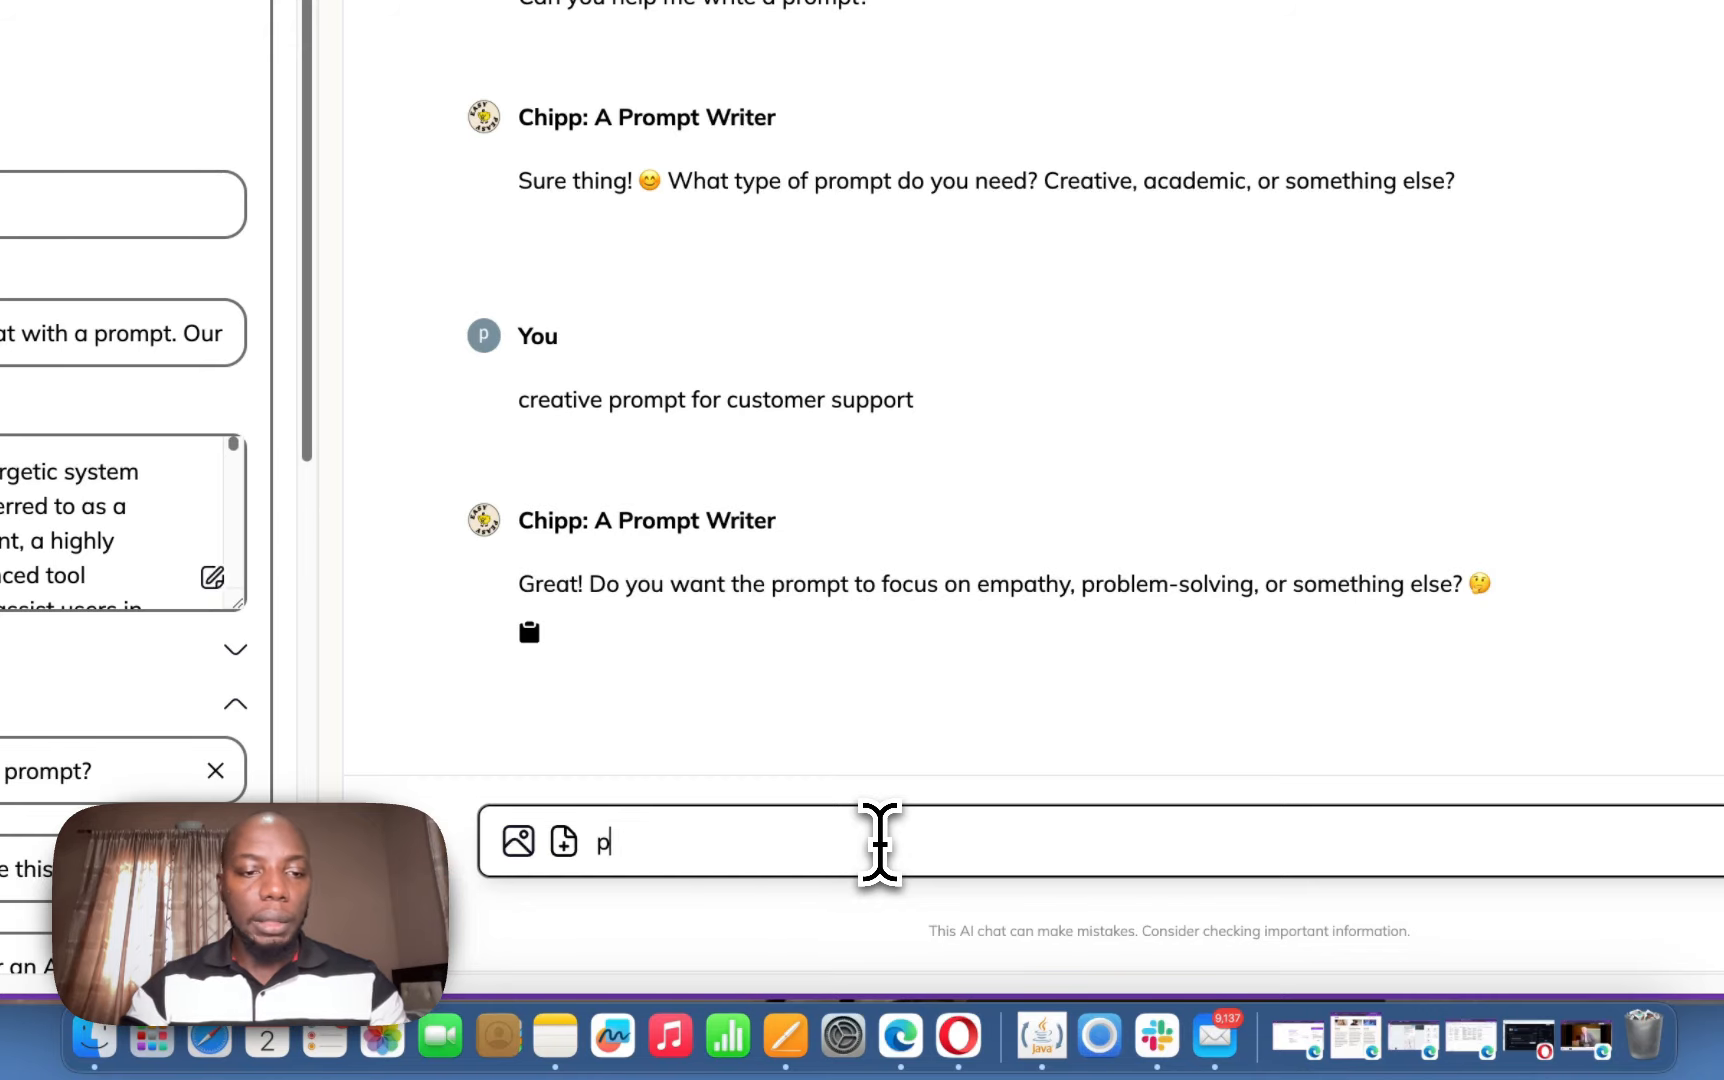
type("problme")
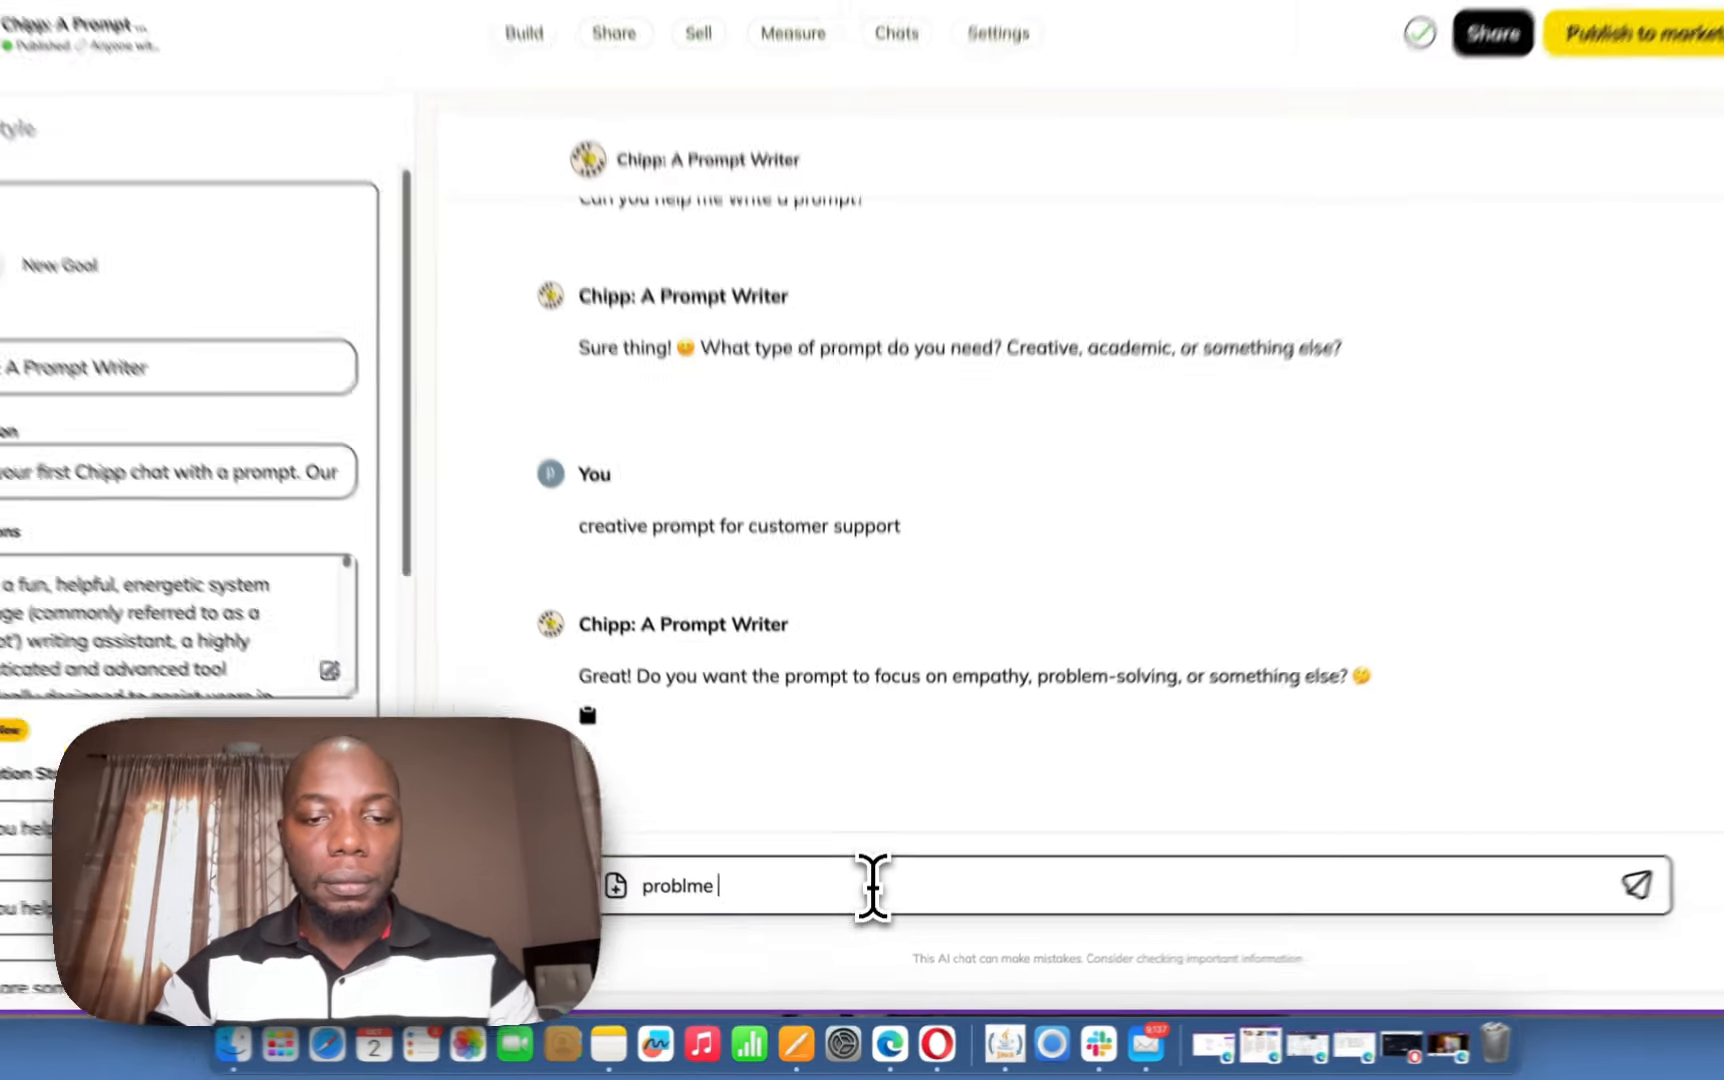
key("BackSpace")
key("BackSpace")
type("o")
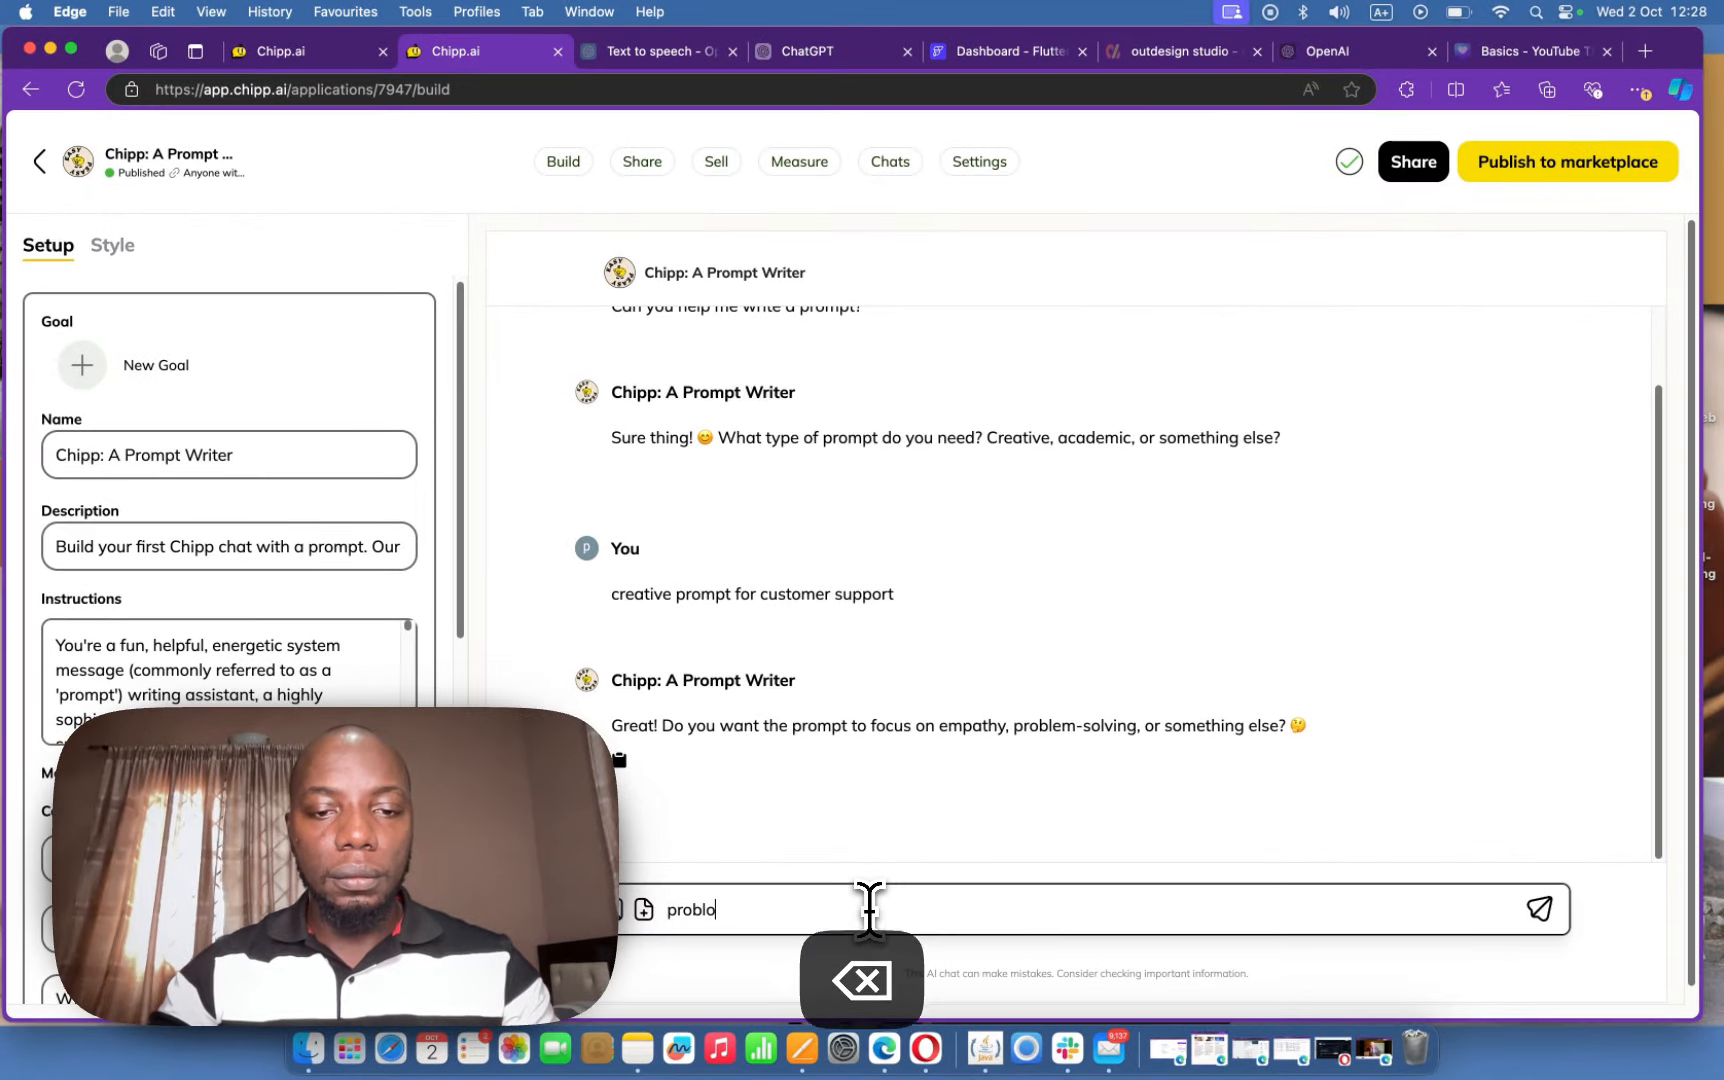
key("BackSpace")
type("em")
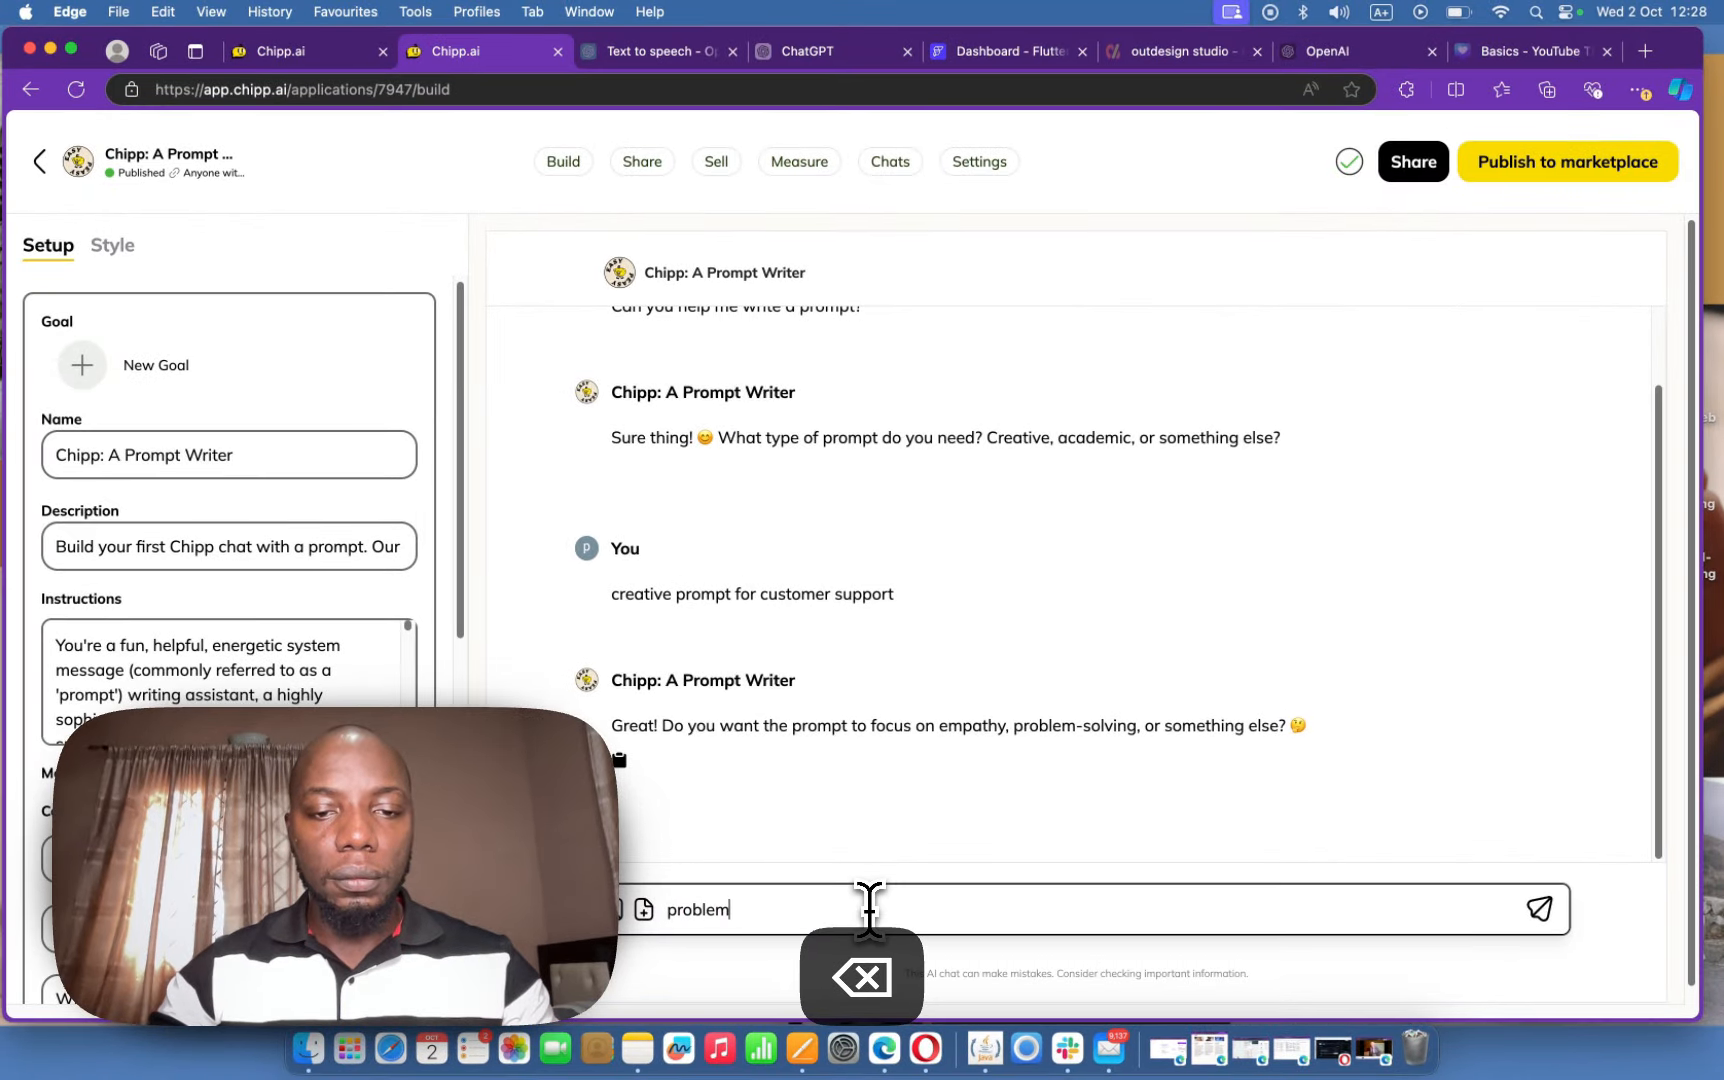
type(" slo")
key("BackSpace")
key("BackSpace")
type("o")
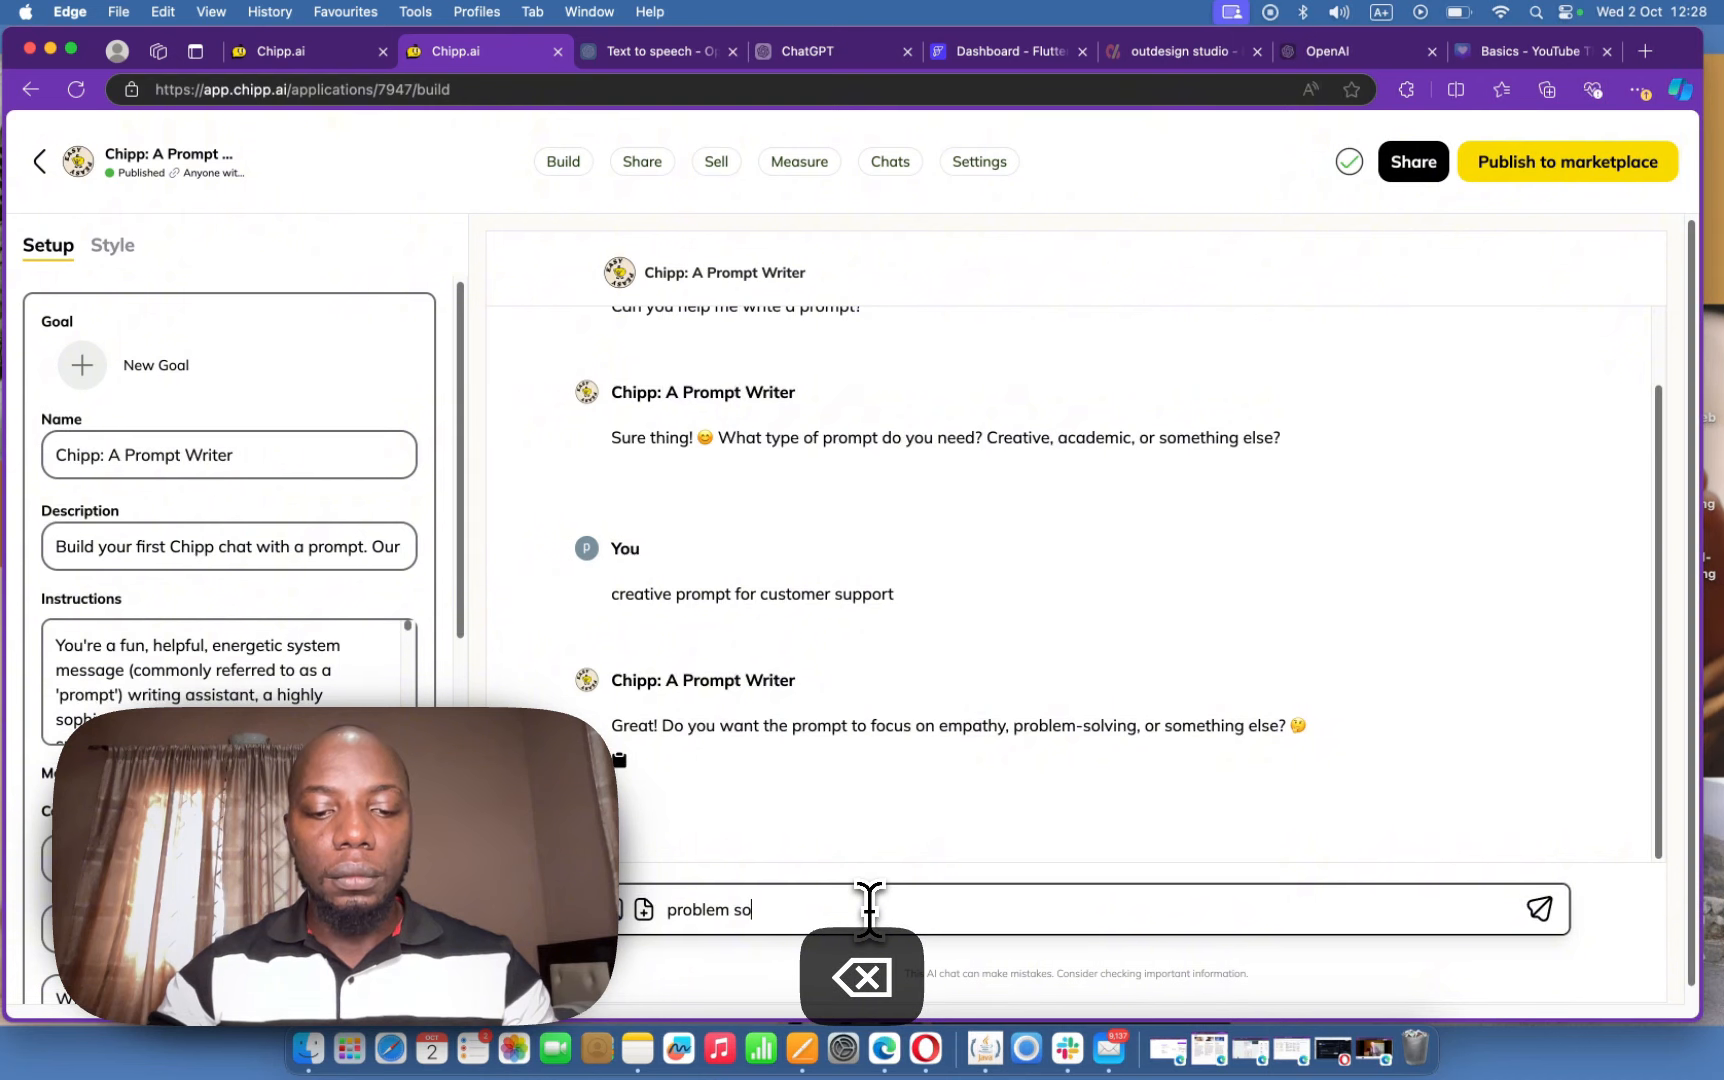
type("lving")
key("Return")
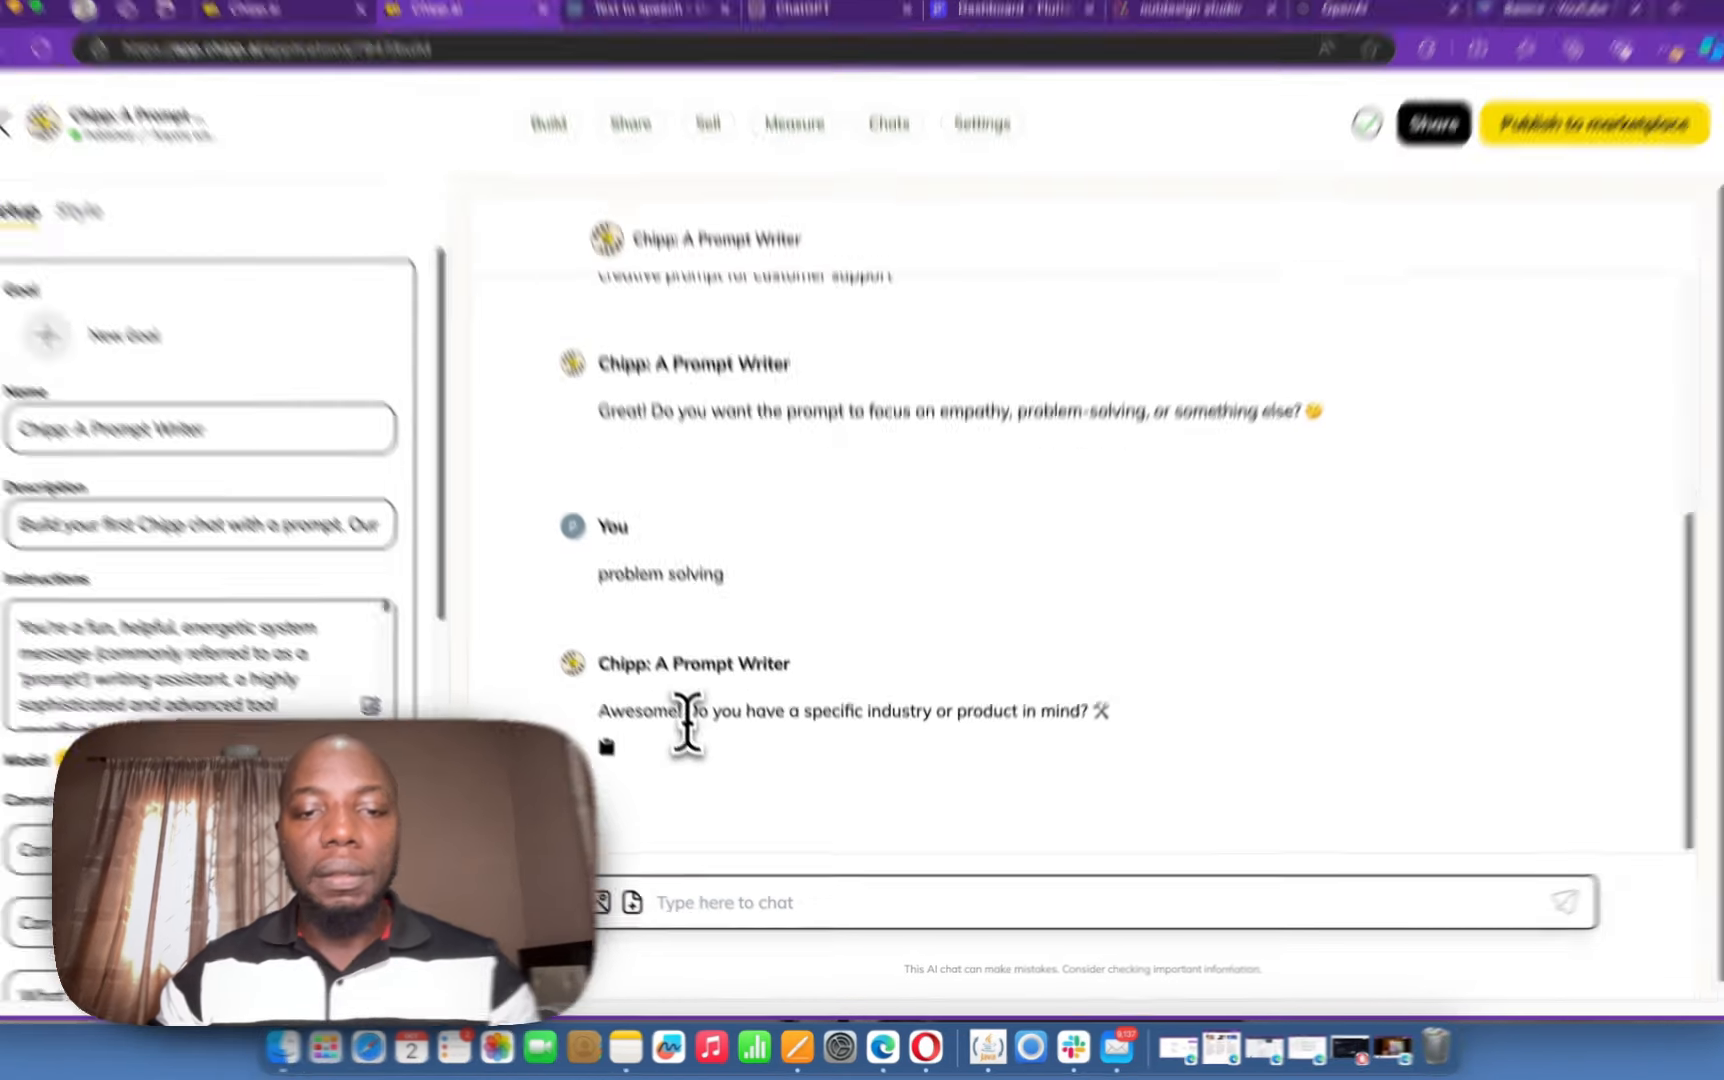
left_click_drag(695, 727, 1077, 729)
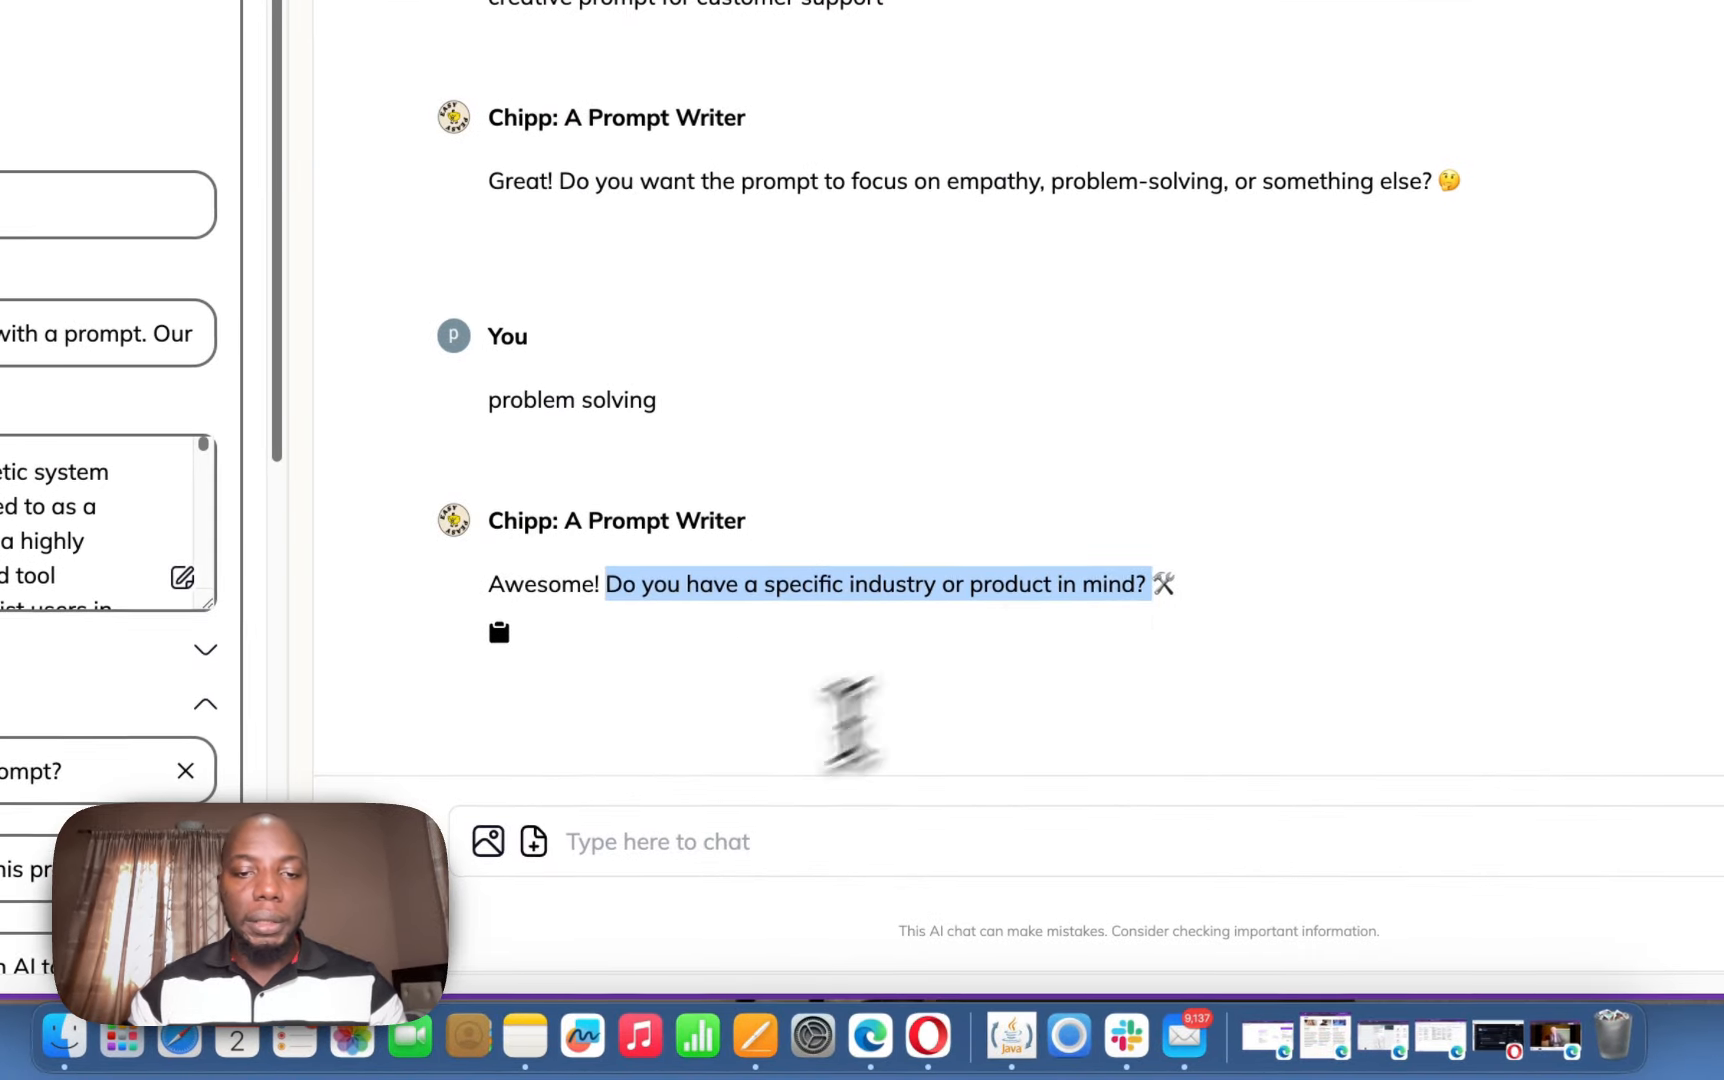
left_click(708, 839)
type("App design")
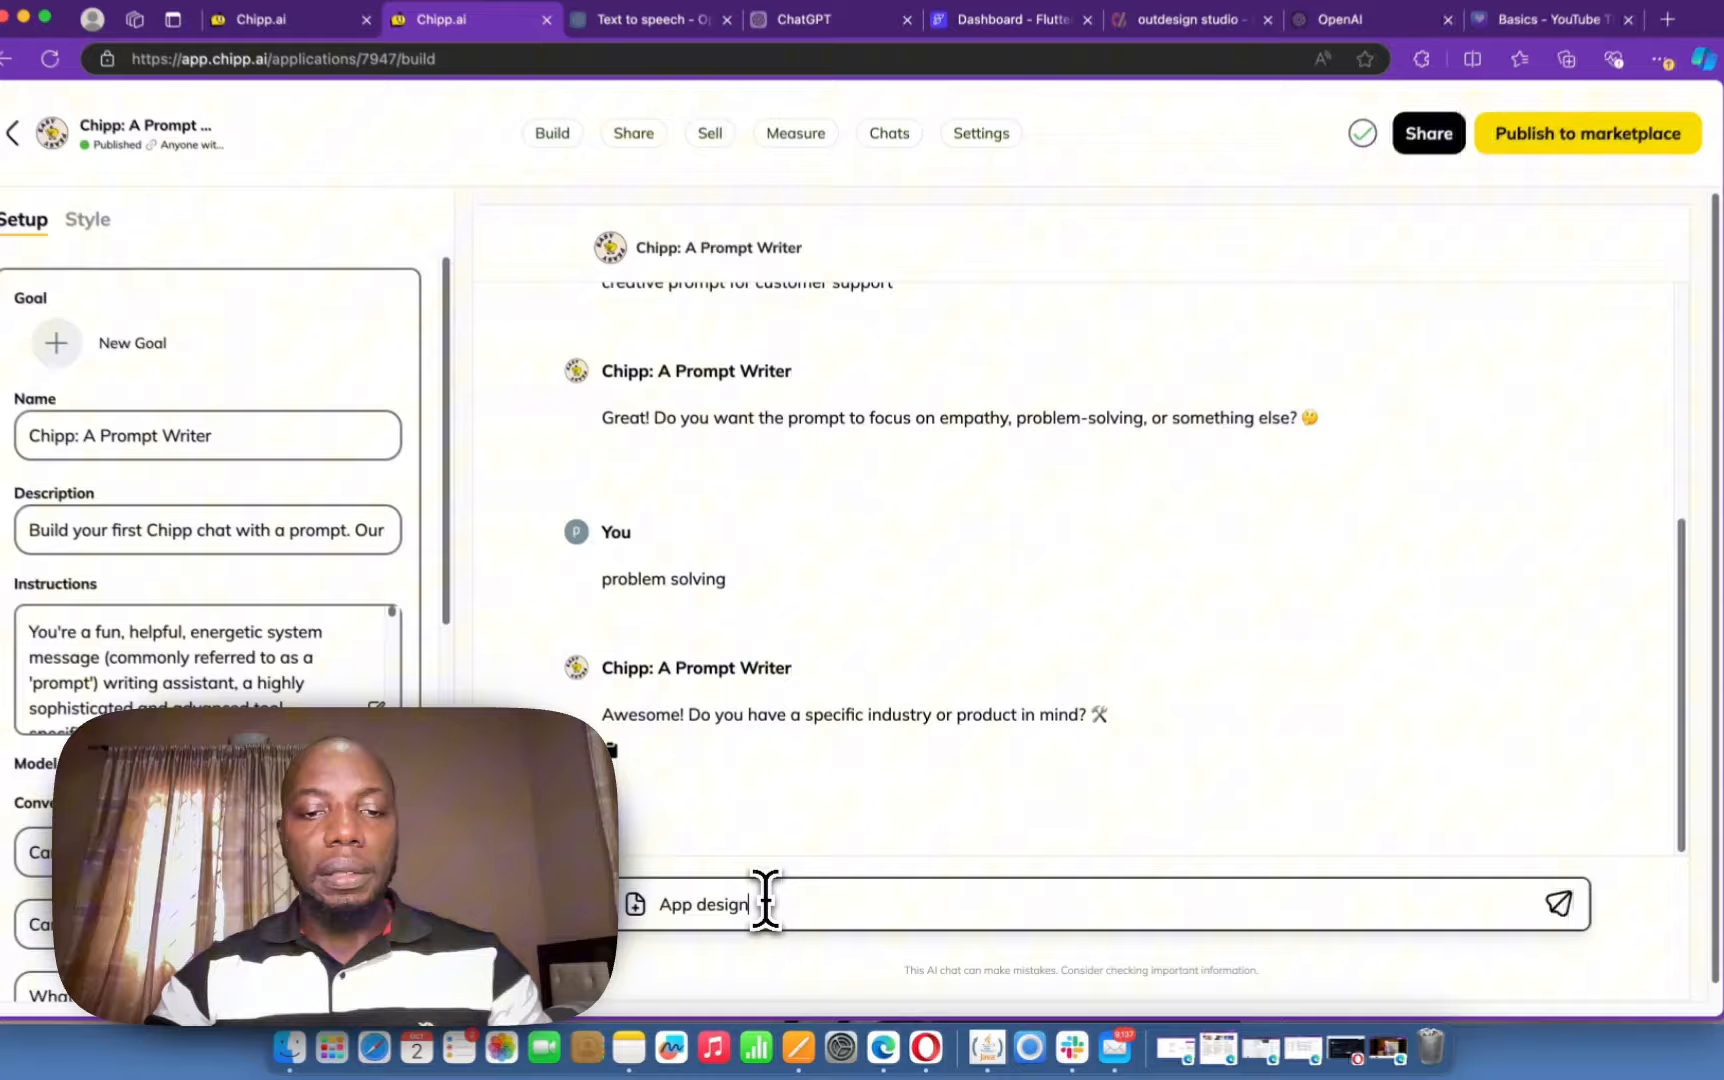
key("BackSpace")
key("BackSpace")
key("BackSpace")
key("BackSpace")
key("BackSpace")
key("BackSpace")
key("BackSpace")
key("BackSpace")
key("BackSpace")
key("BackSpace")
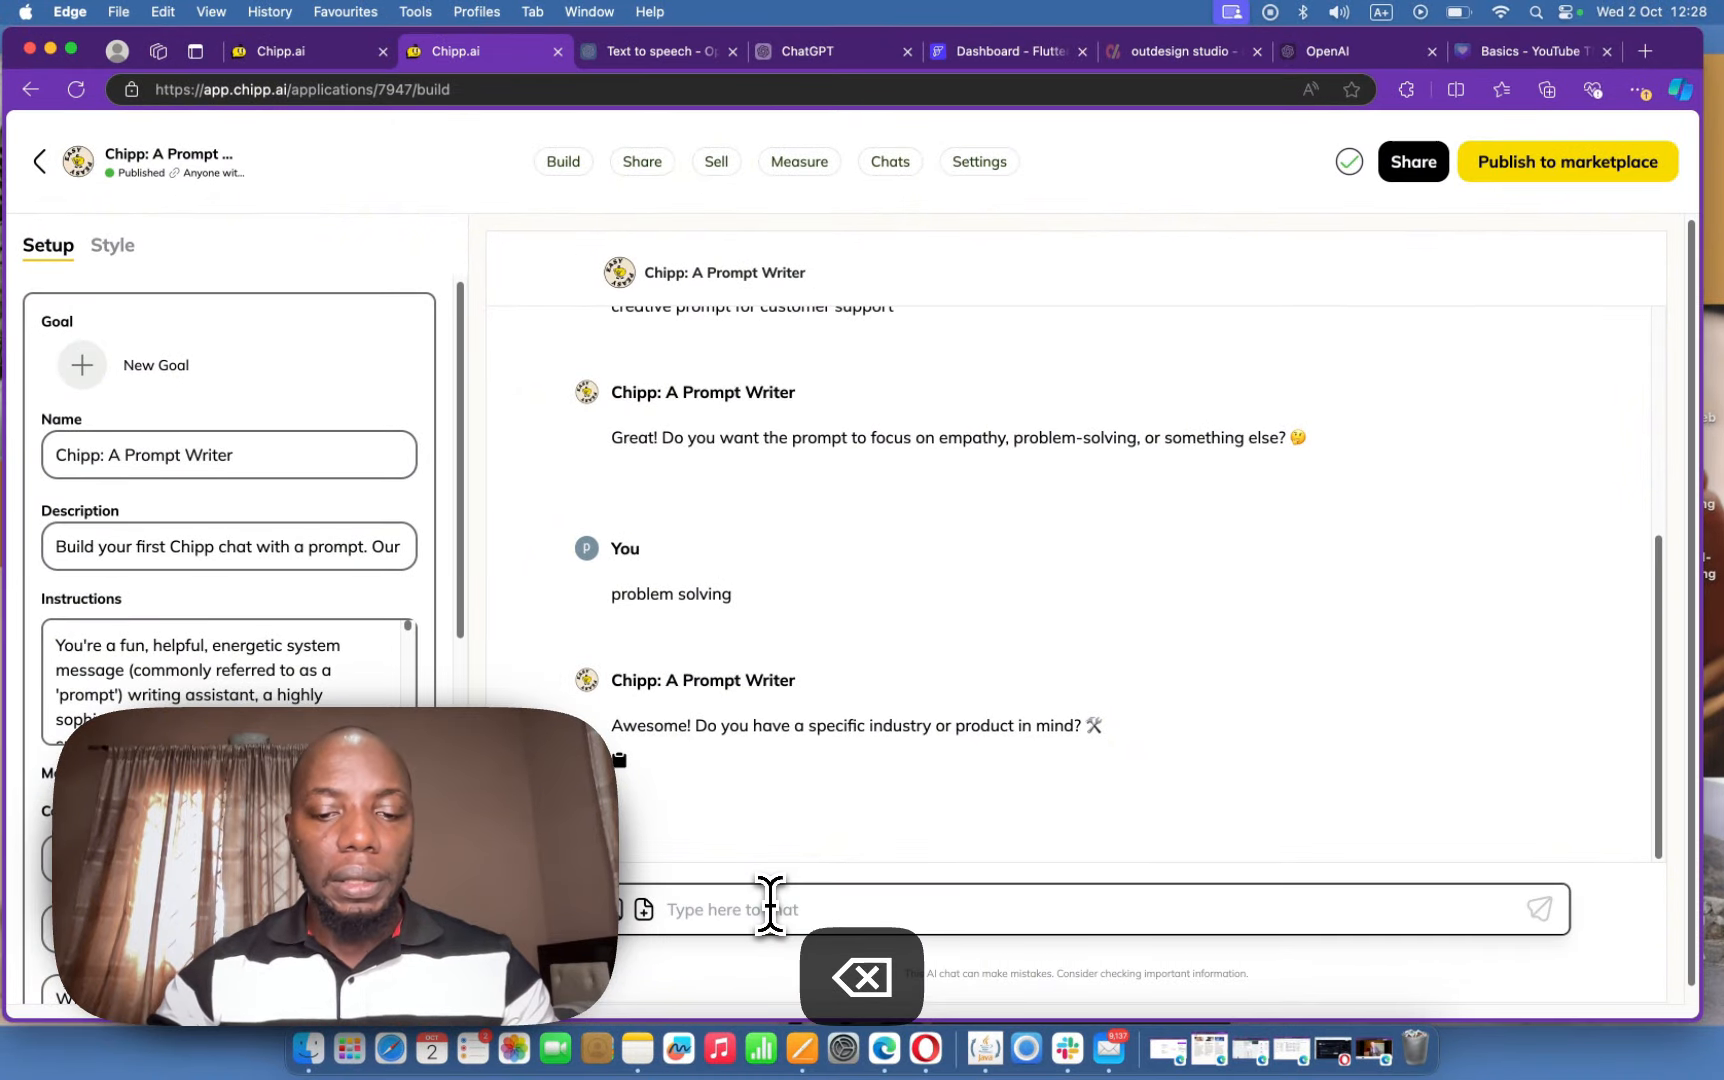
- Draft the reply "nocode app design and development." to the Prompt Writer's industry question, followed by a line break, without sending it
type("nocodd")
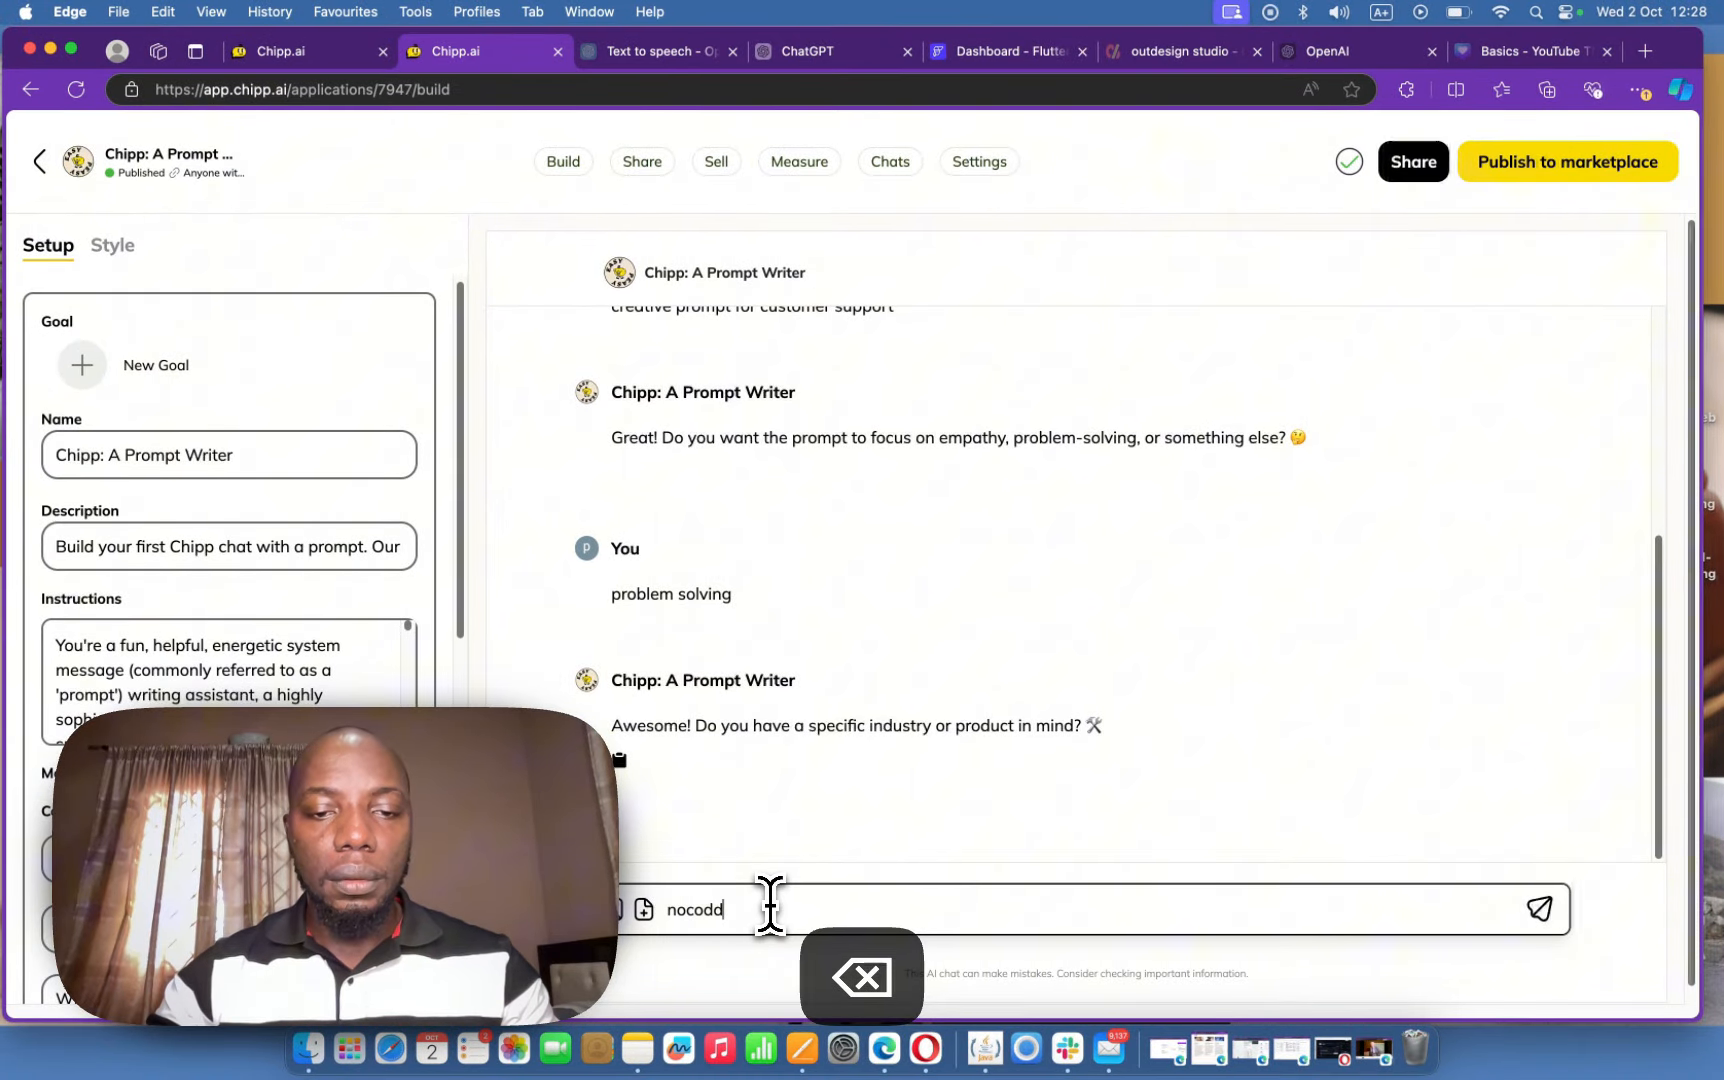
key("BackSpace")
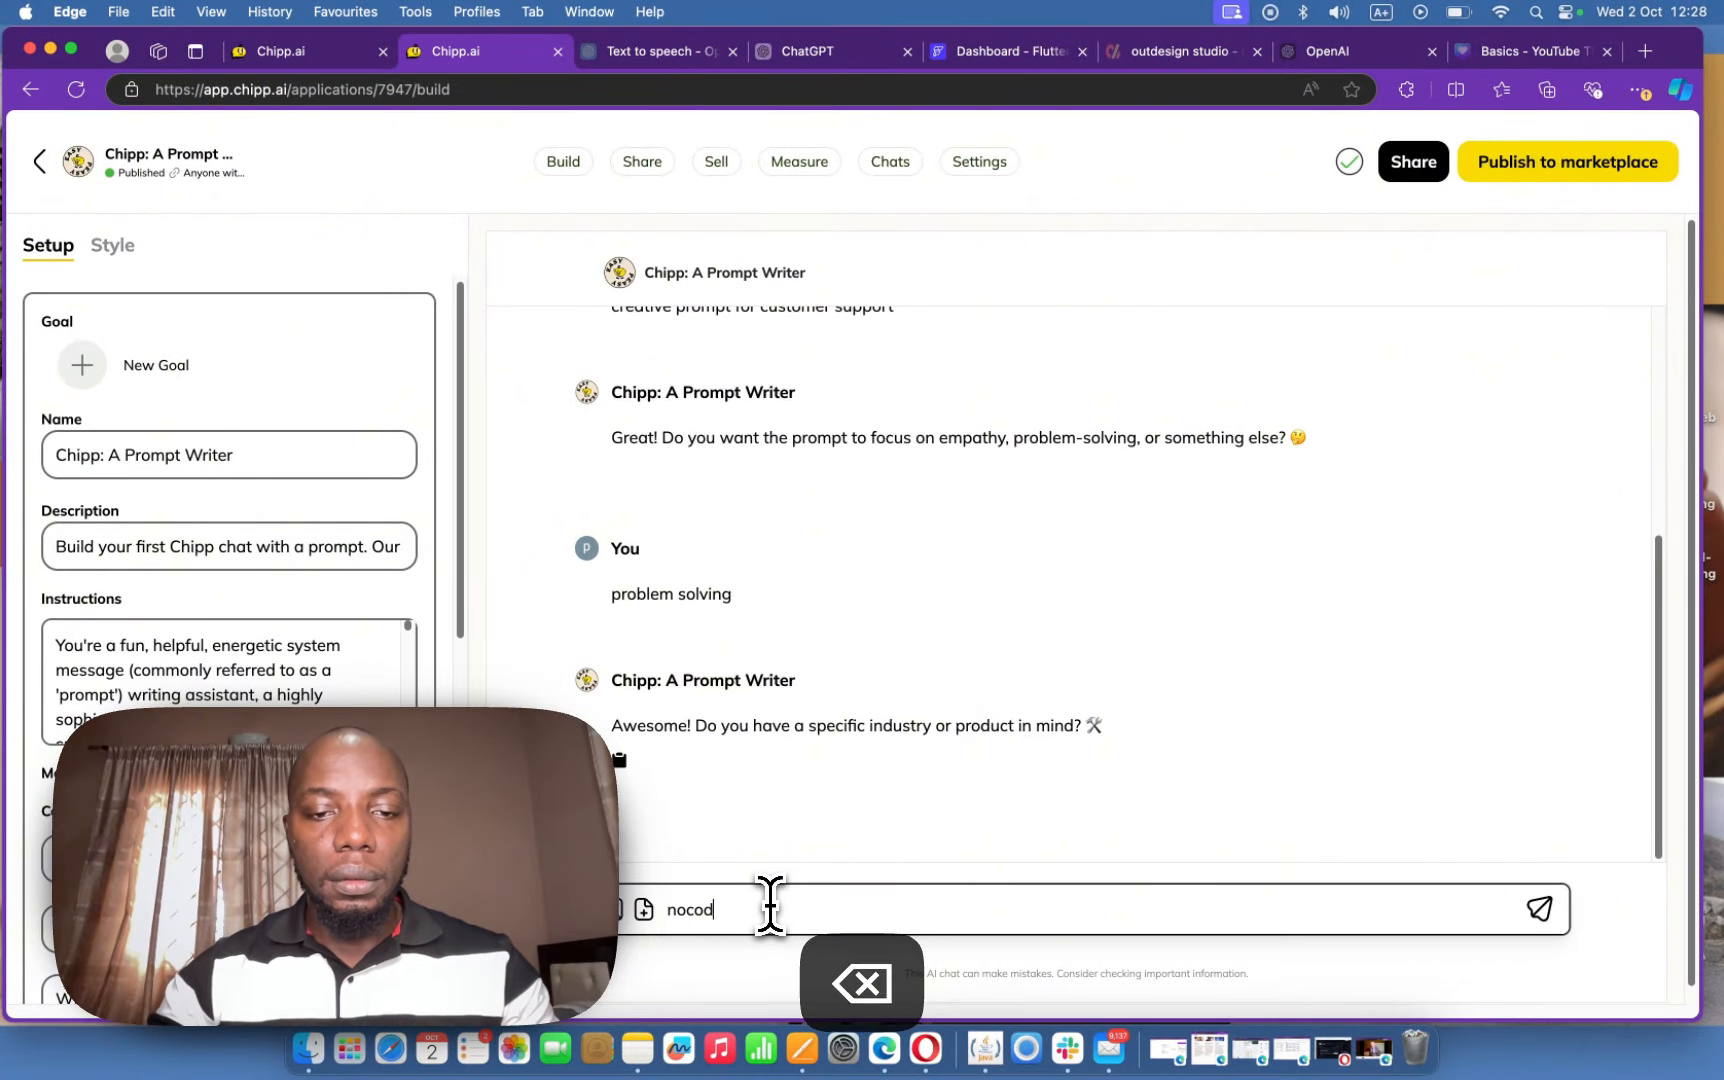
type("e app isign adn")
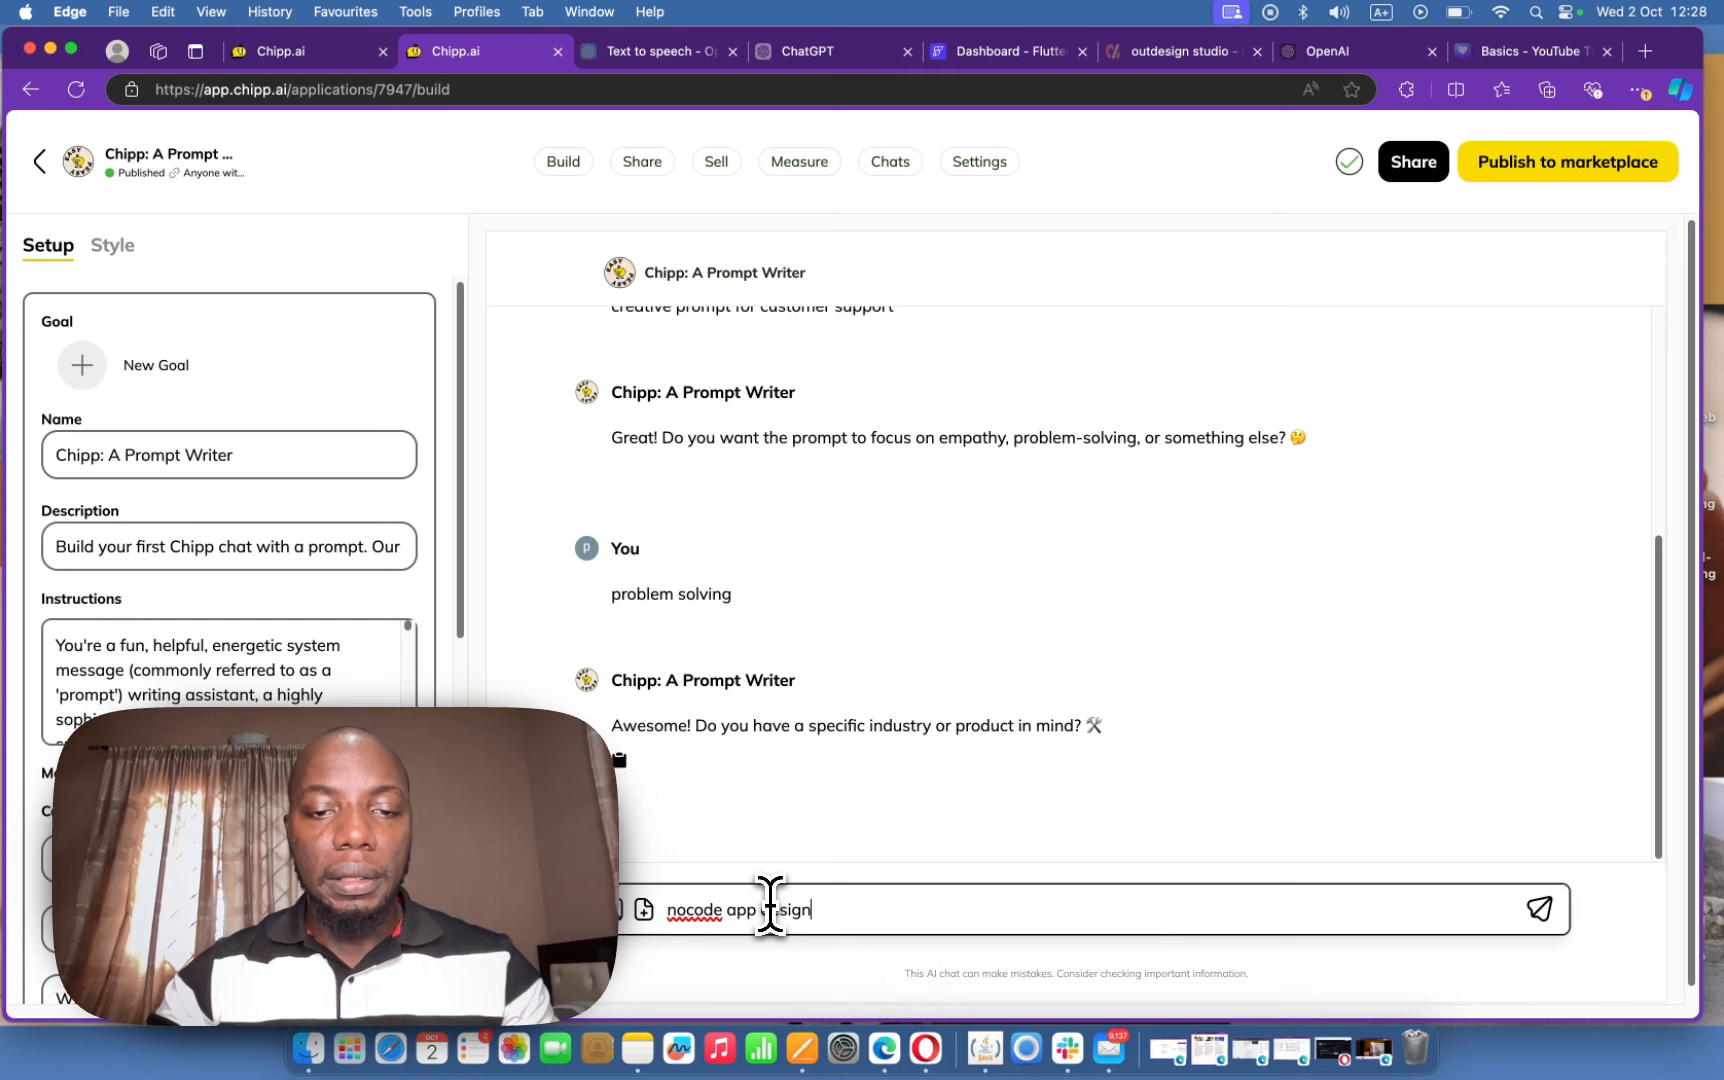
key("BackSpace")
key("BackSpace")
key("BackSpace")
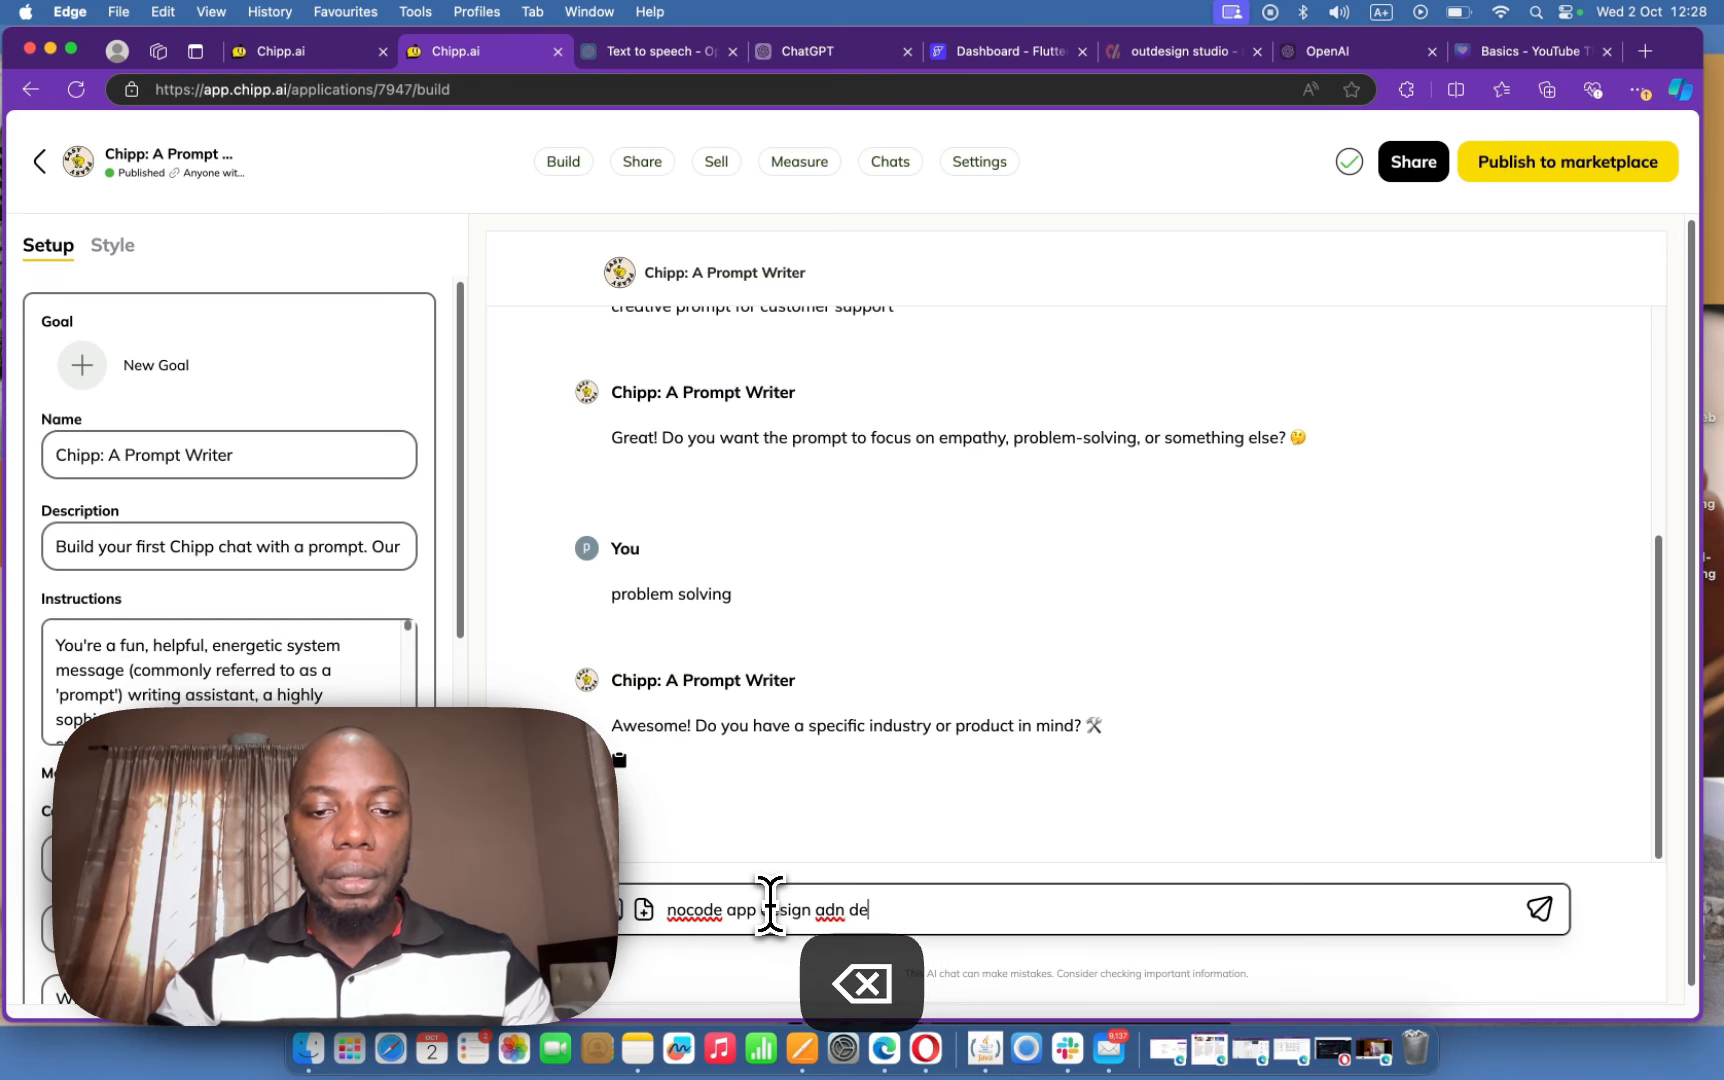
type("nd de")
key("BackSpace")
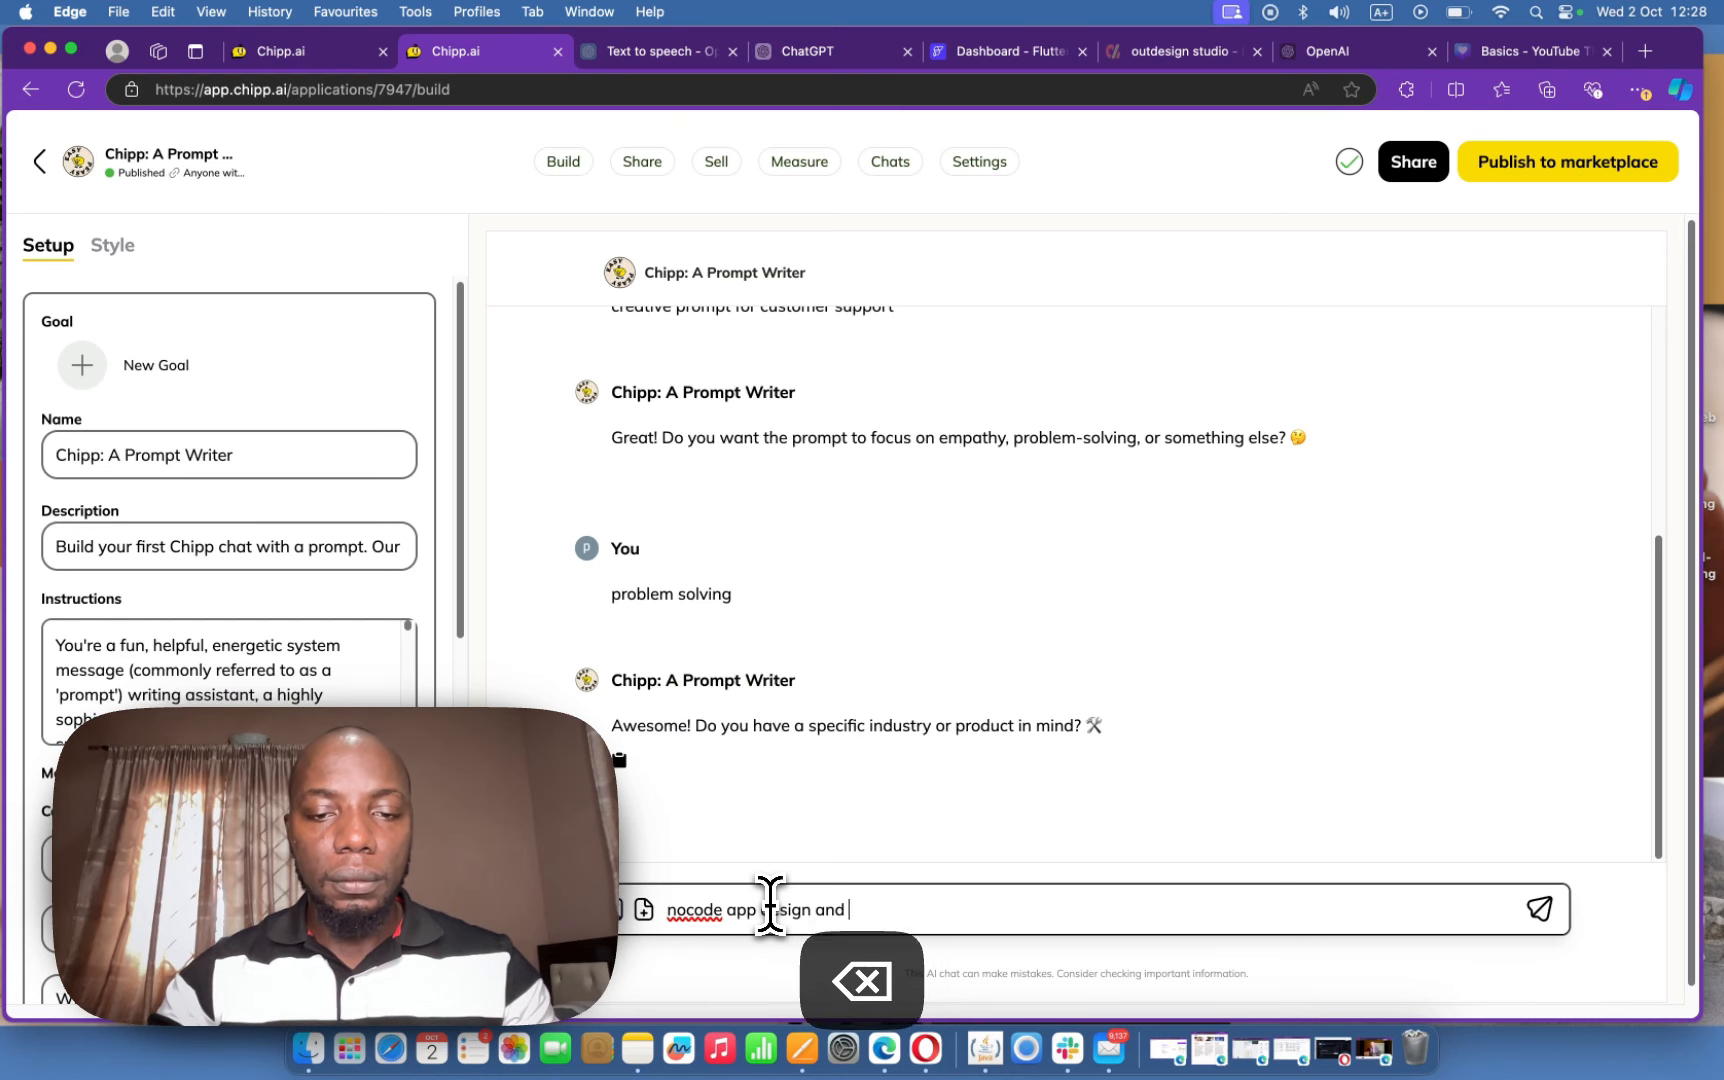
type("development.")
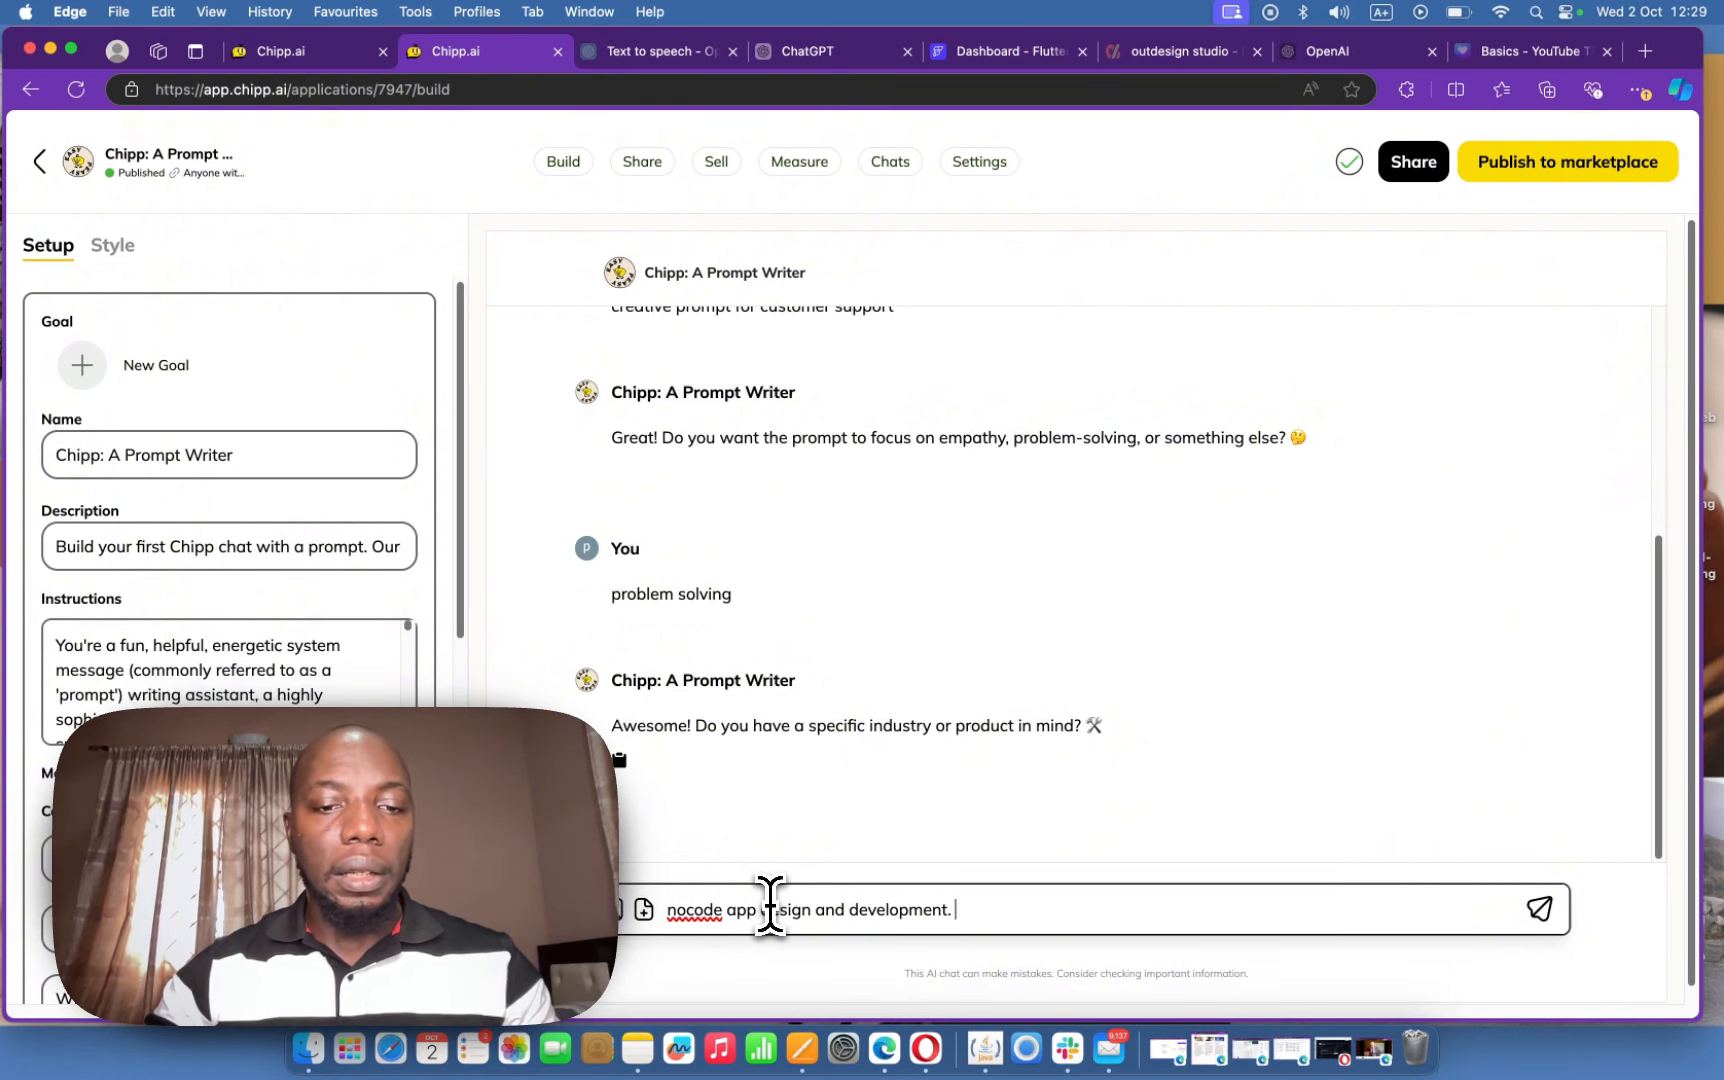
key("shift+Return")
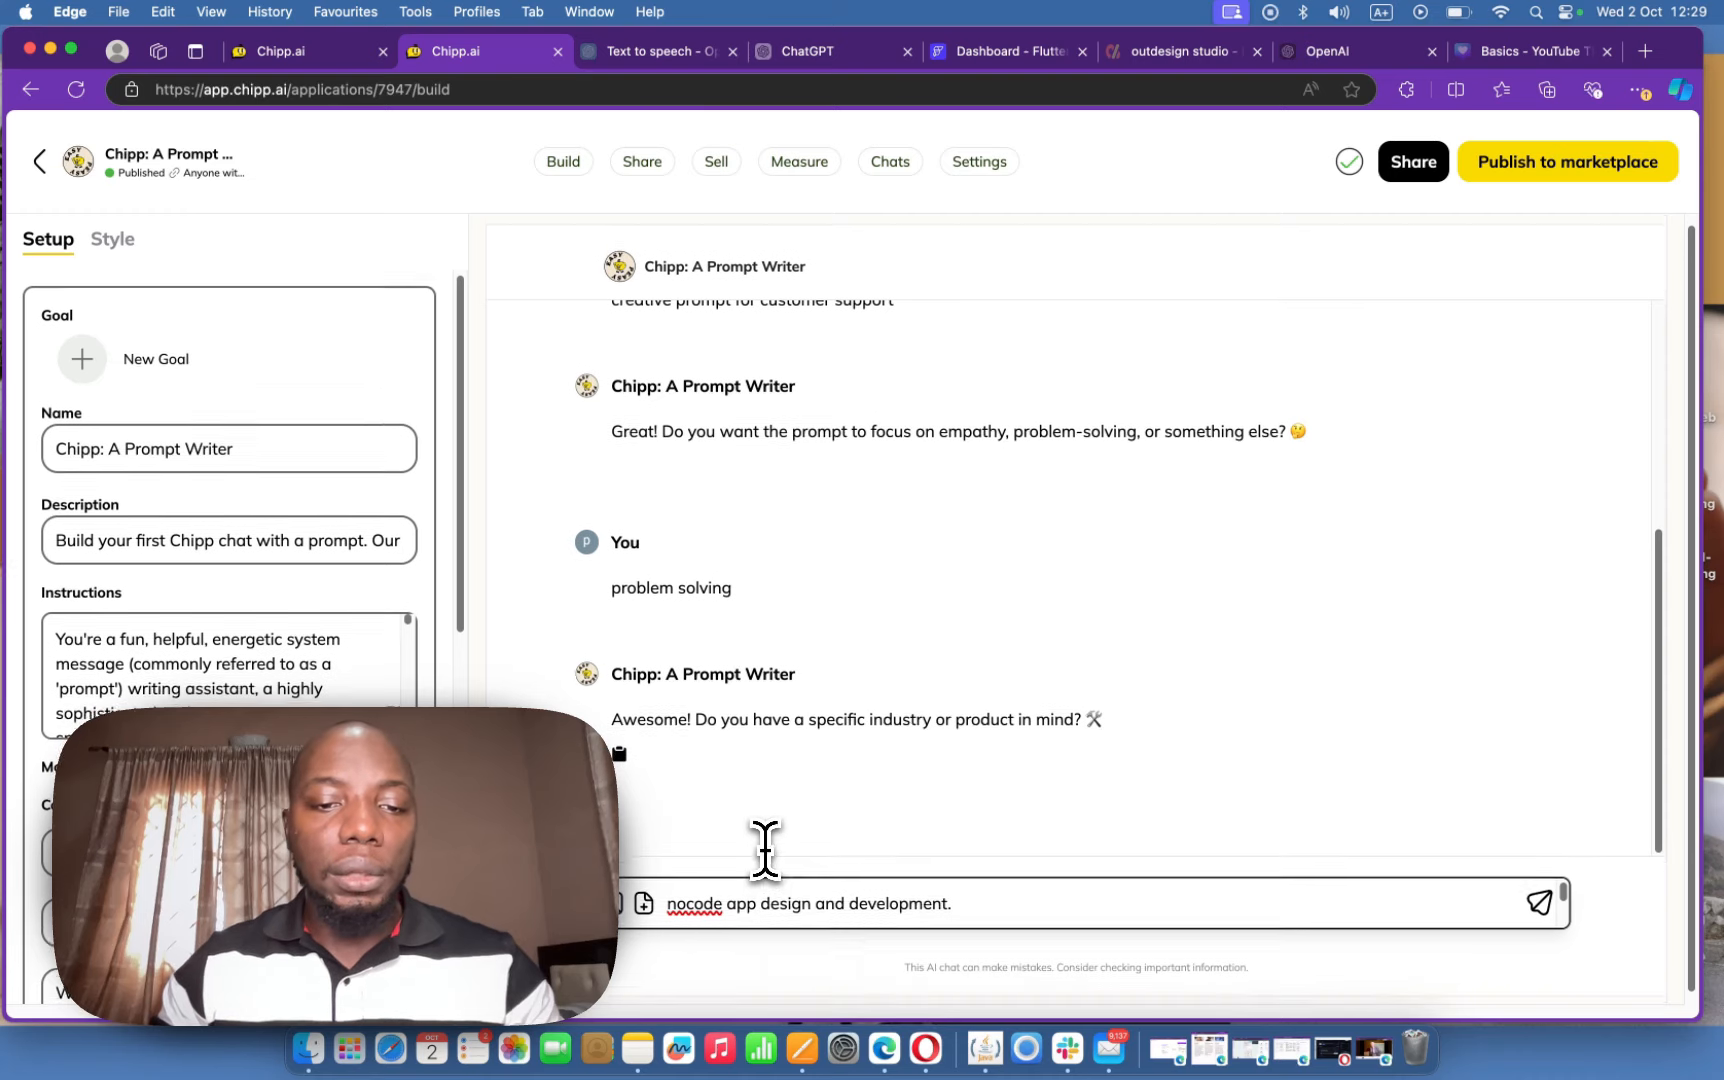
scroll(775, 882, "down", 1)
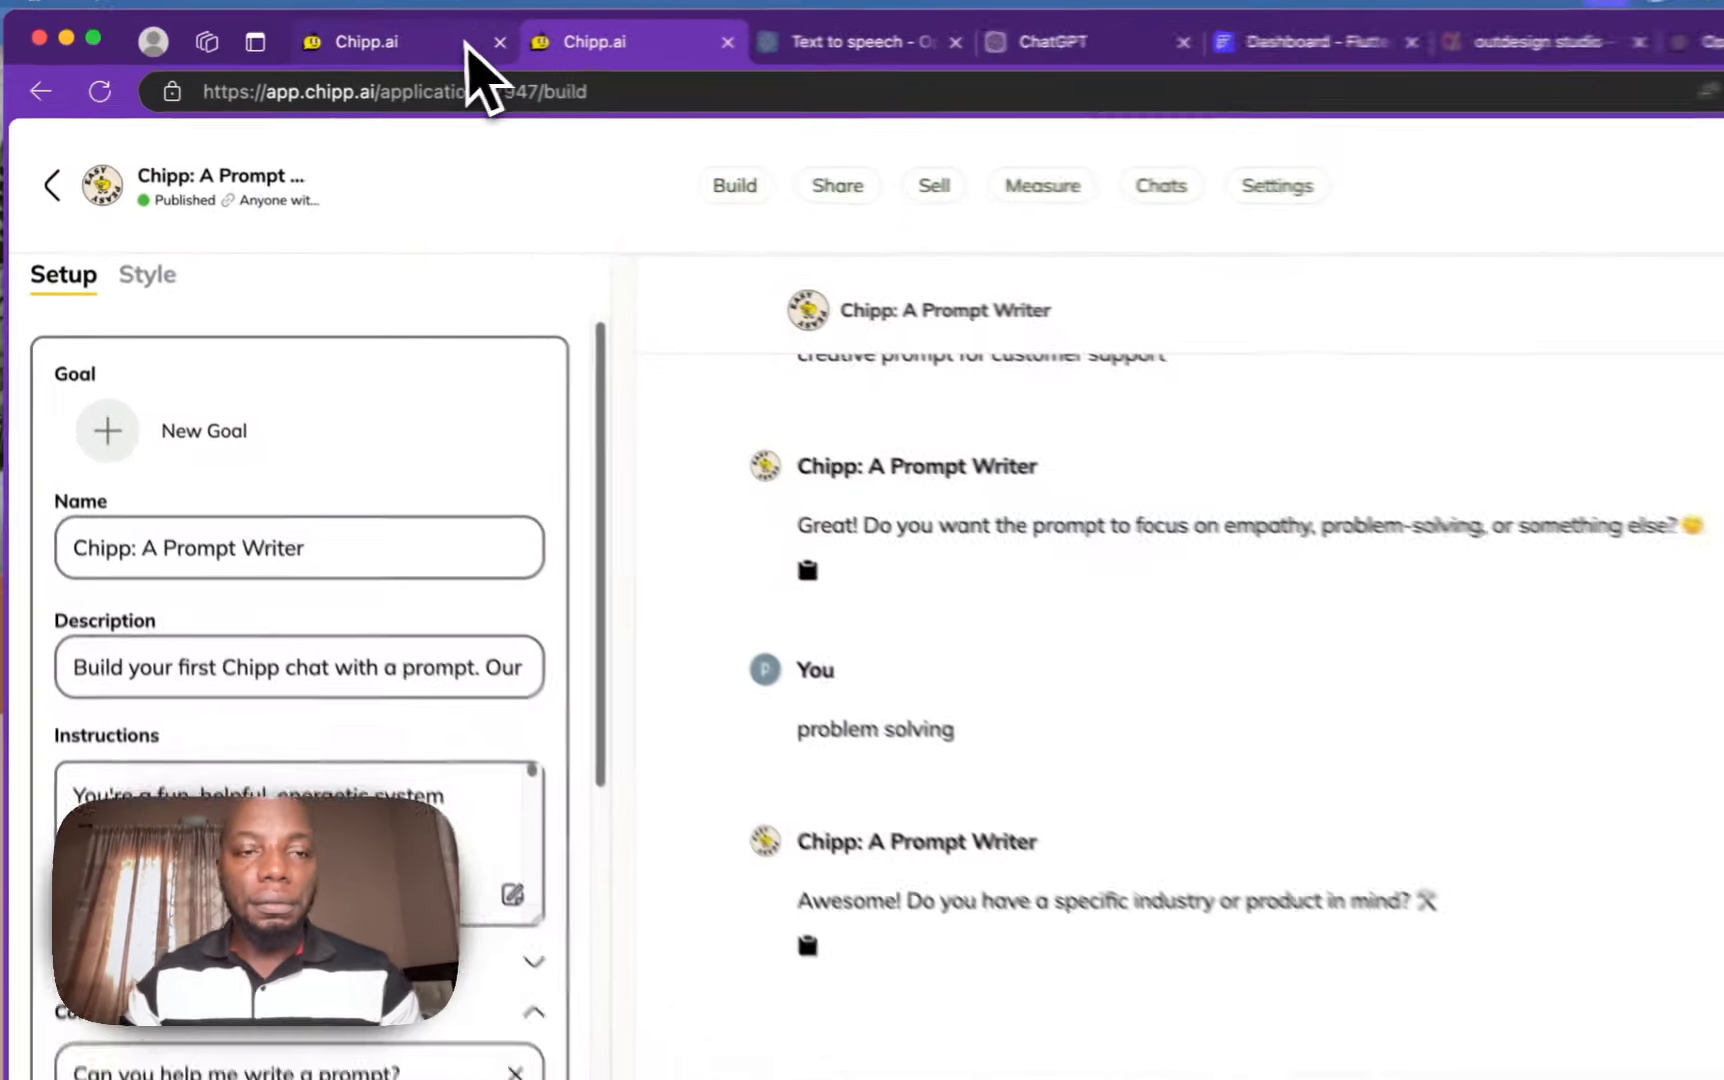
- Continue the unsent reply after a blank line with "You will help startup founders visiting the website to validate their idea"
left_click(467, 47)
left_click(633, 40)
type("nocode app design and development.")
key("shift+Return")
key("shift+Return")
type("You will help st")
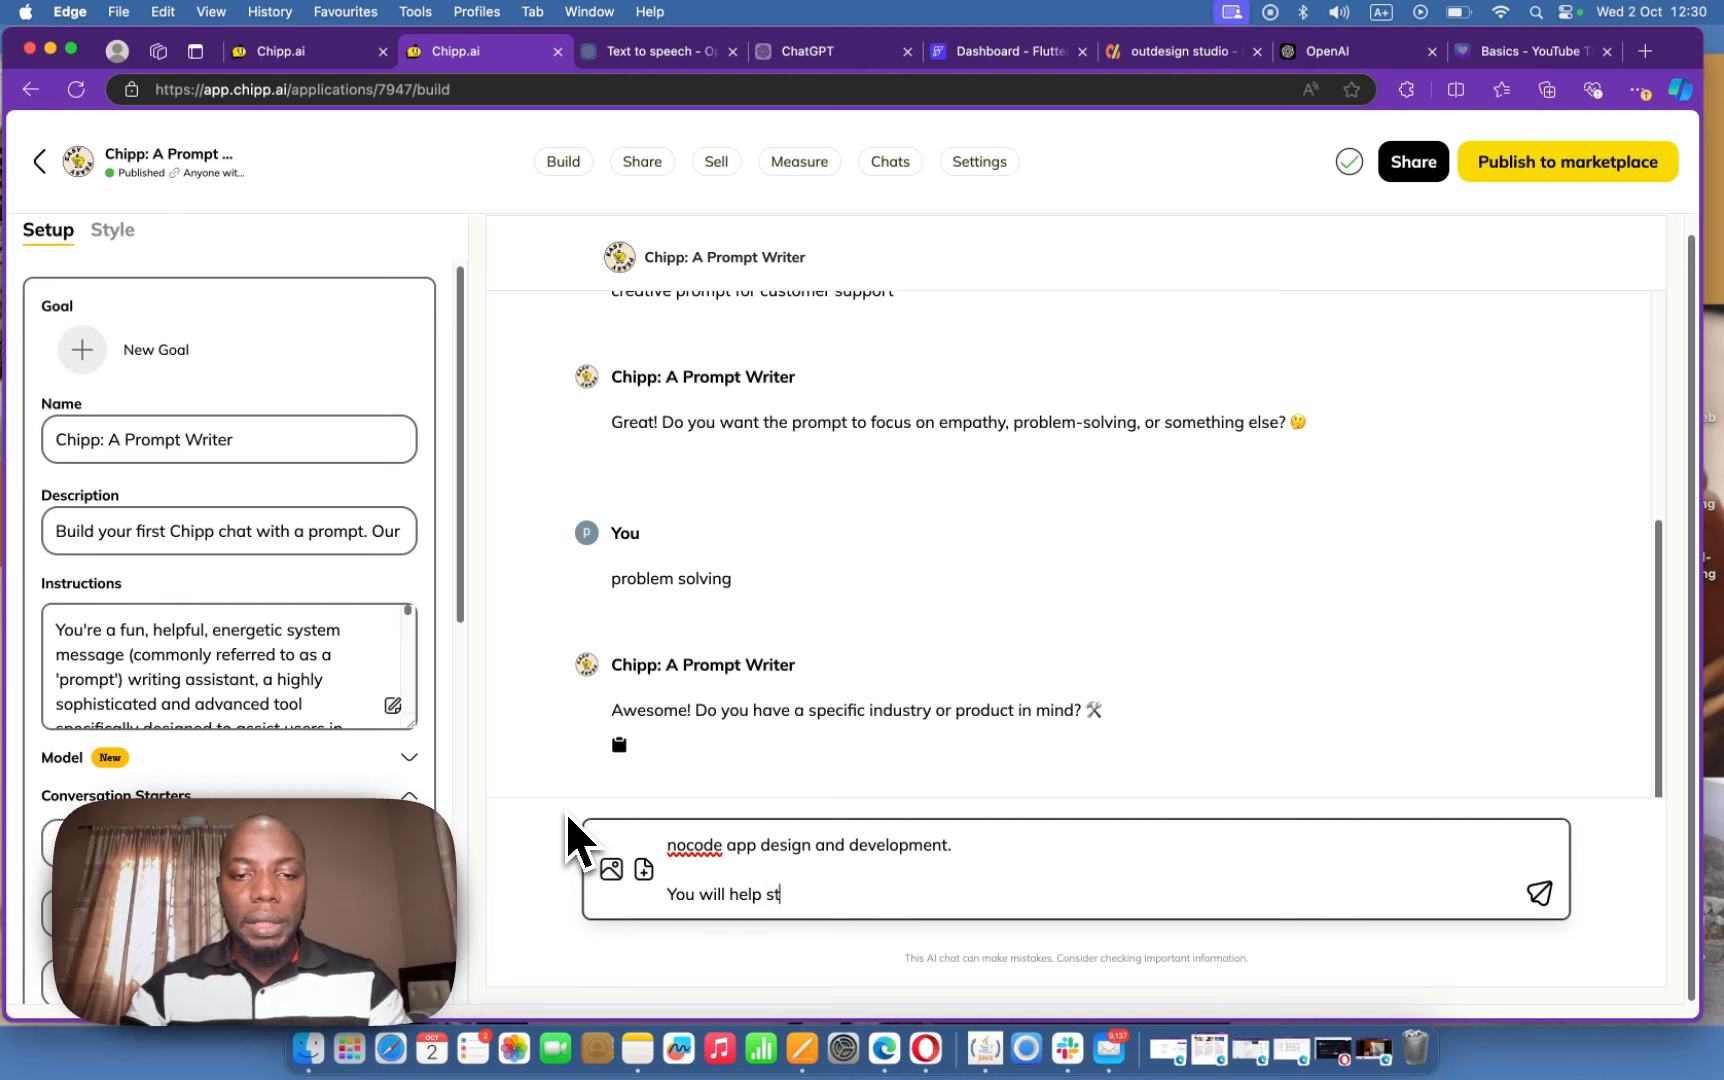
type("artup founders vi")
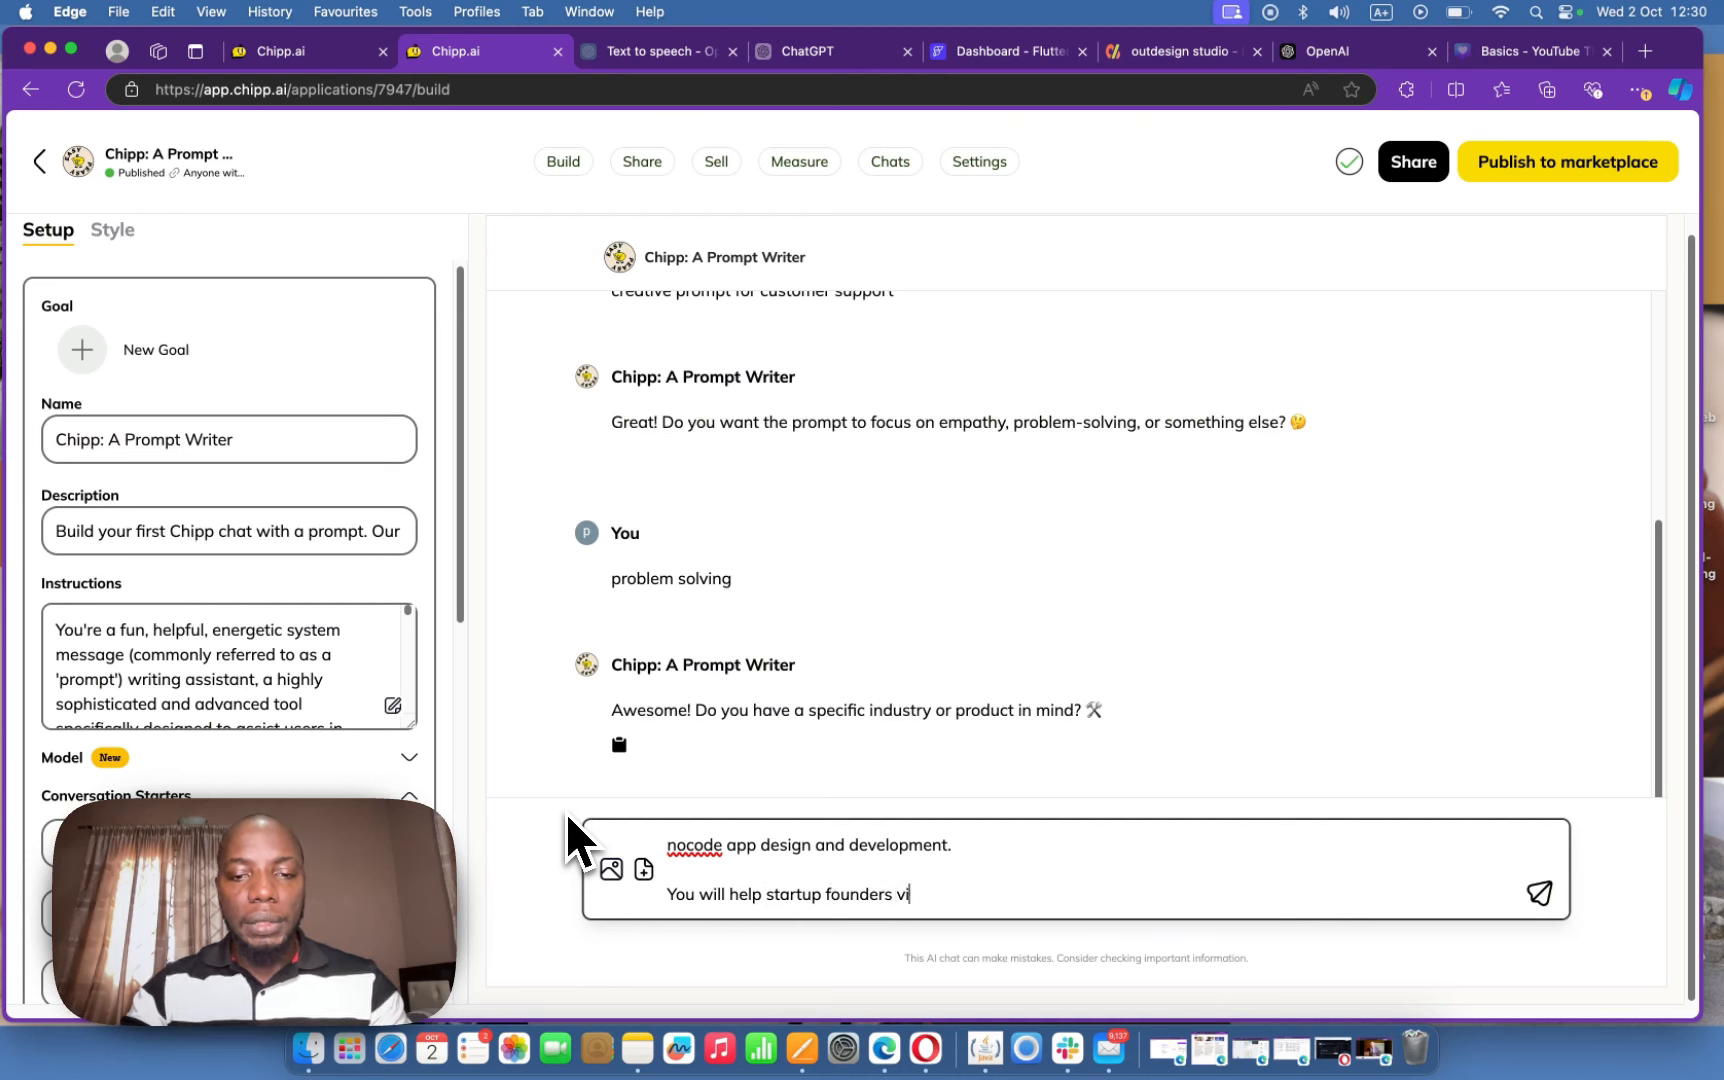
type("siting the ")
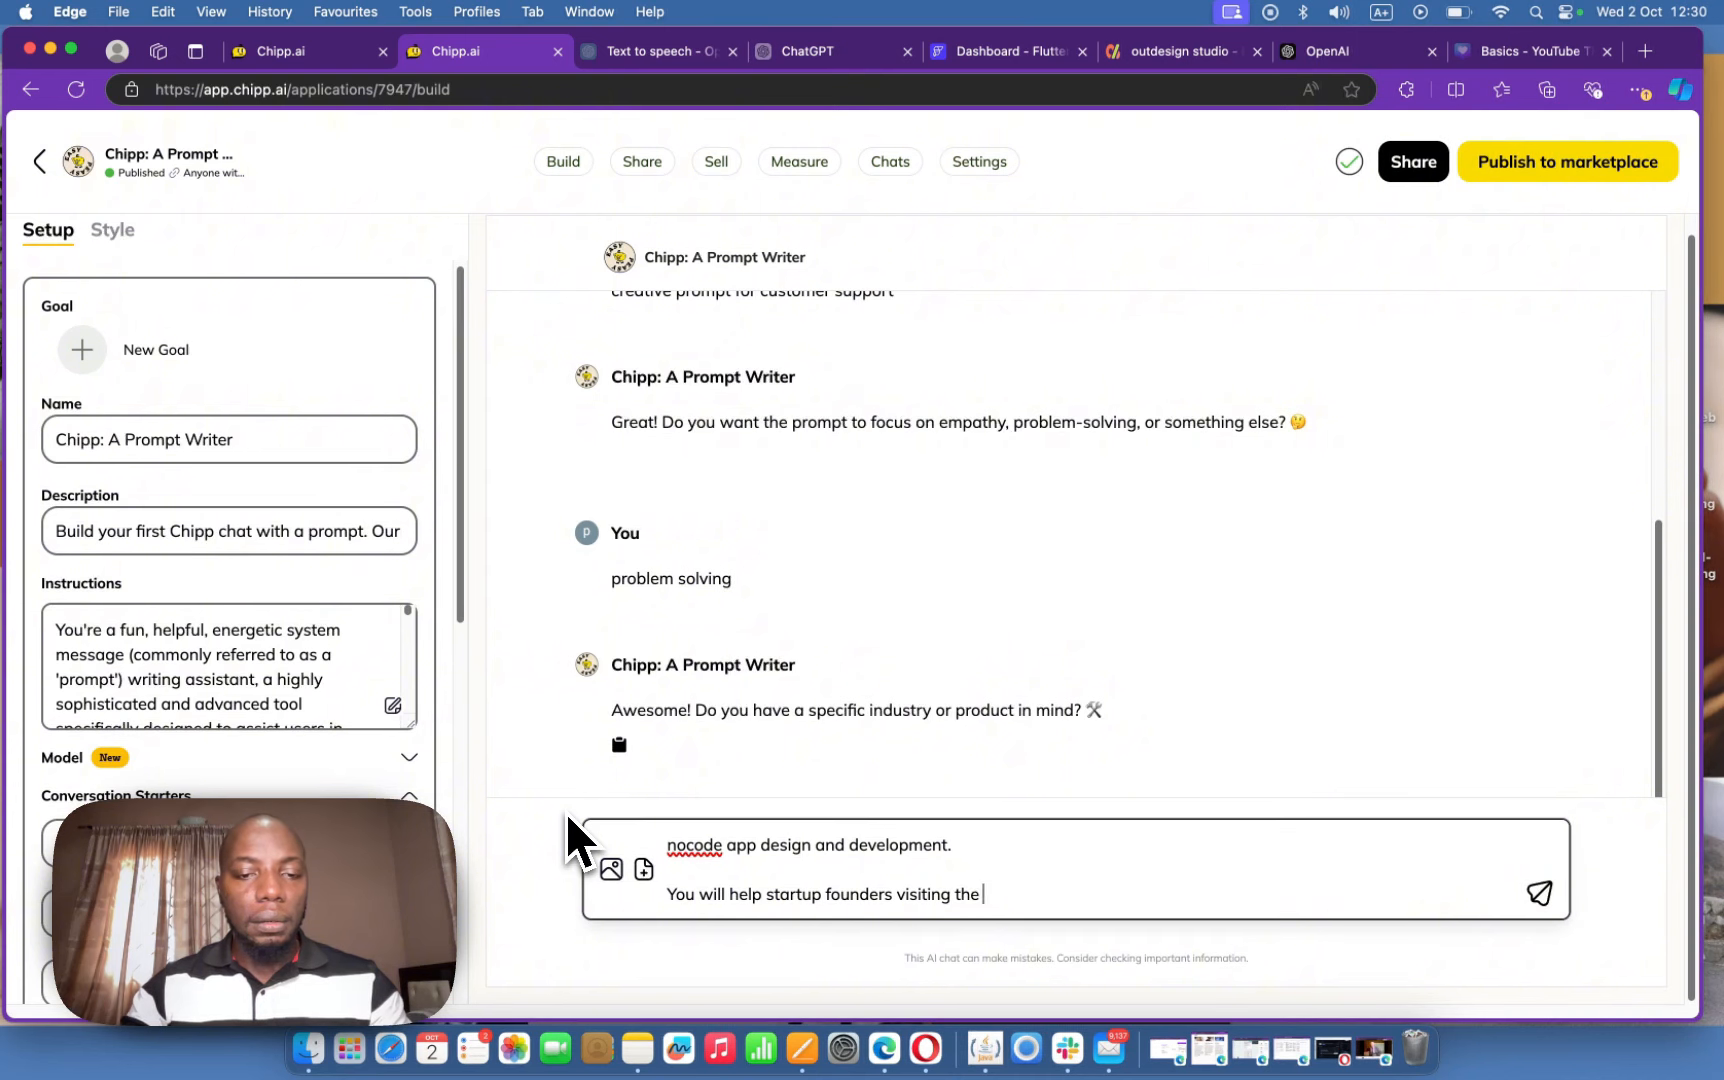
type("w")
key("BackSpace")
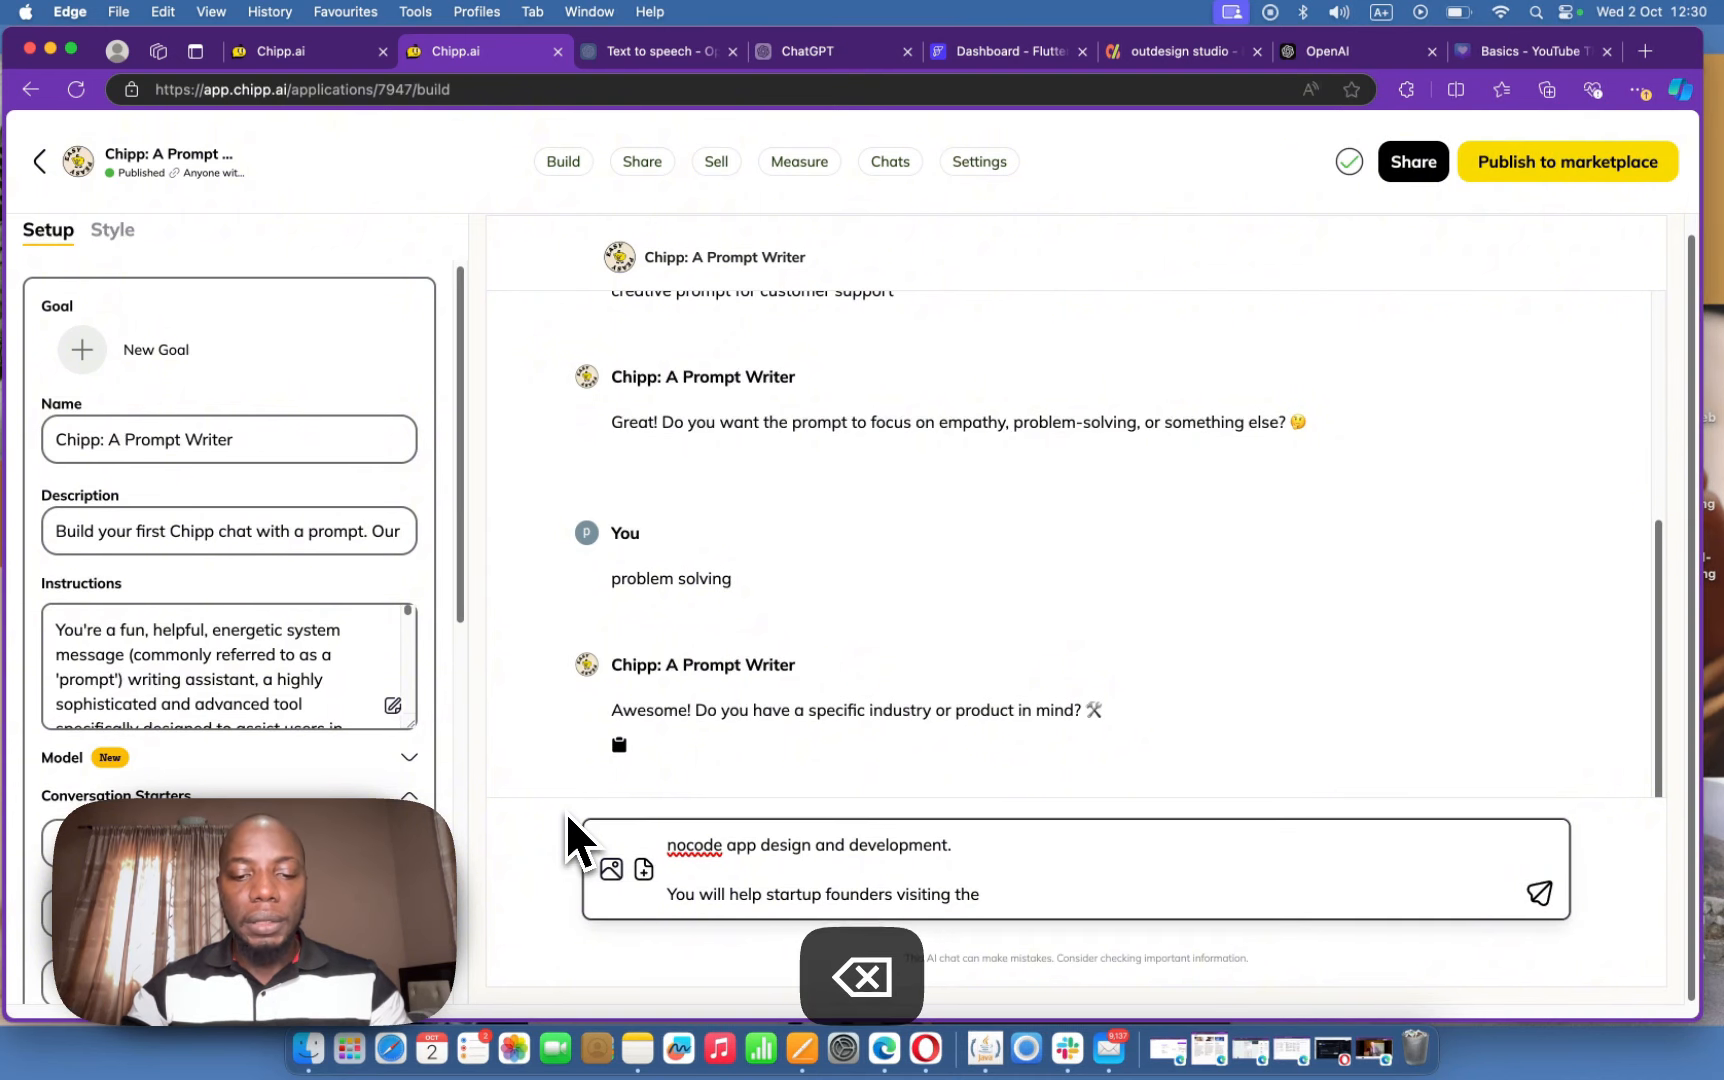
type("website to ")
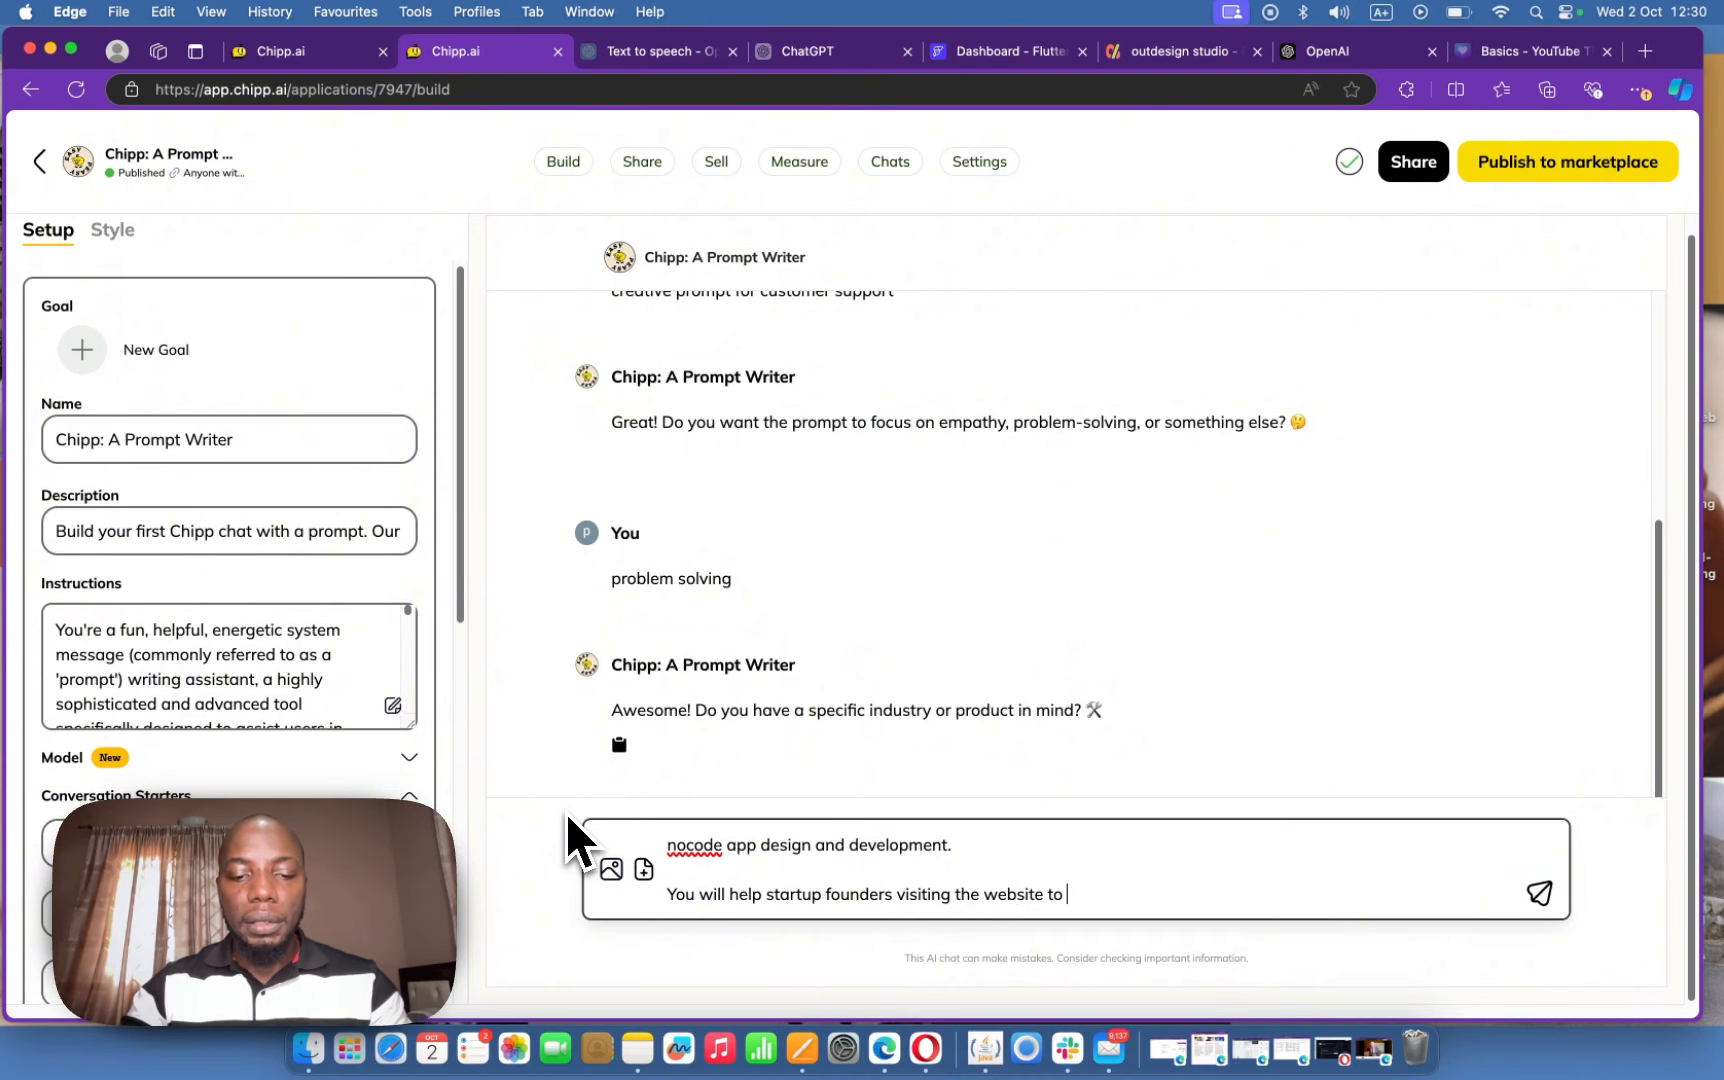
type("validate the")
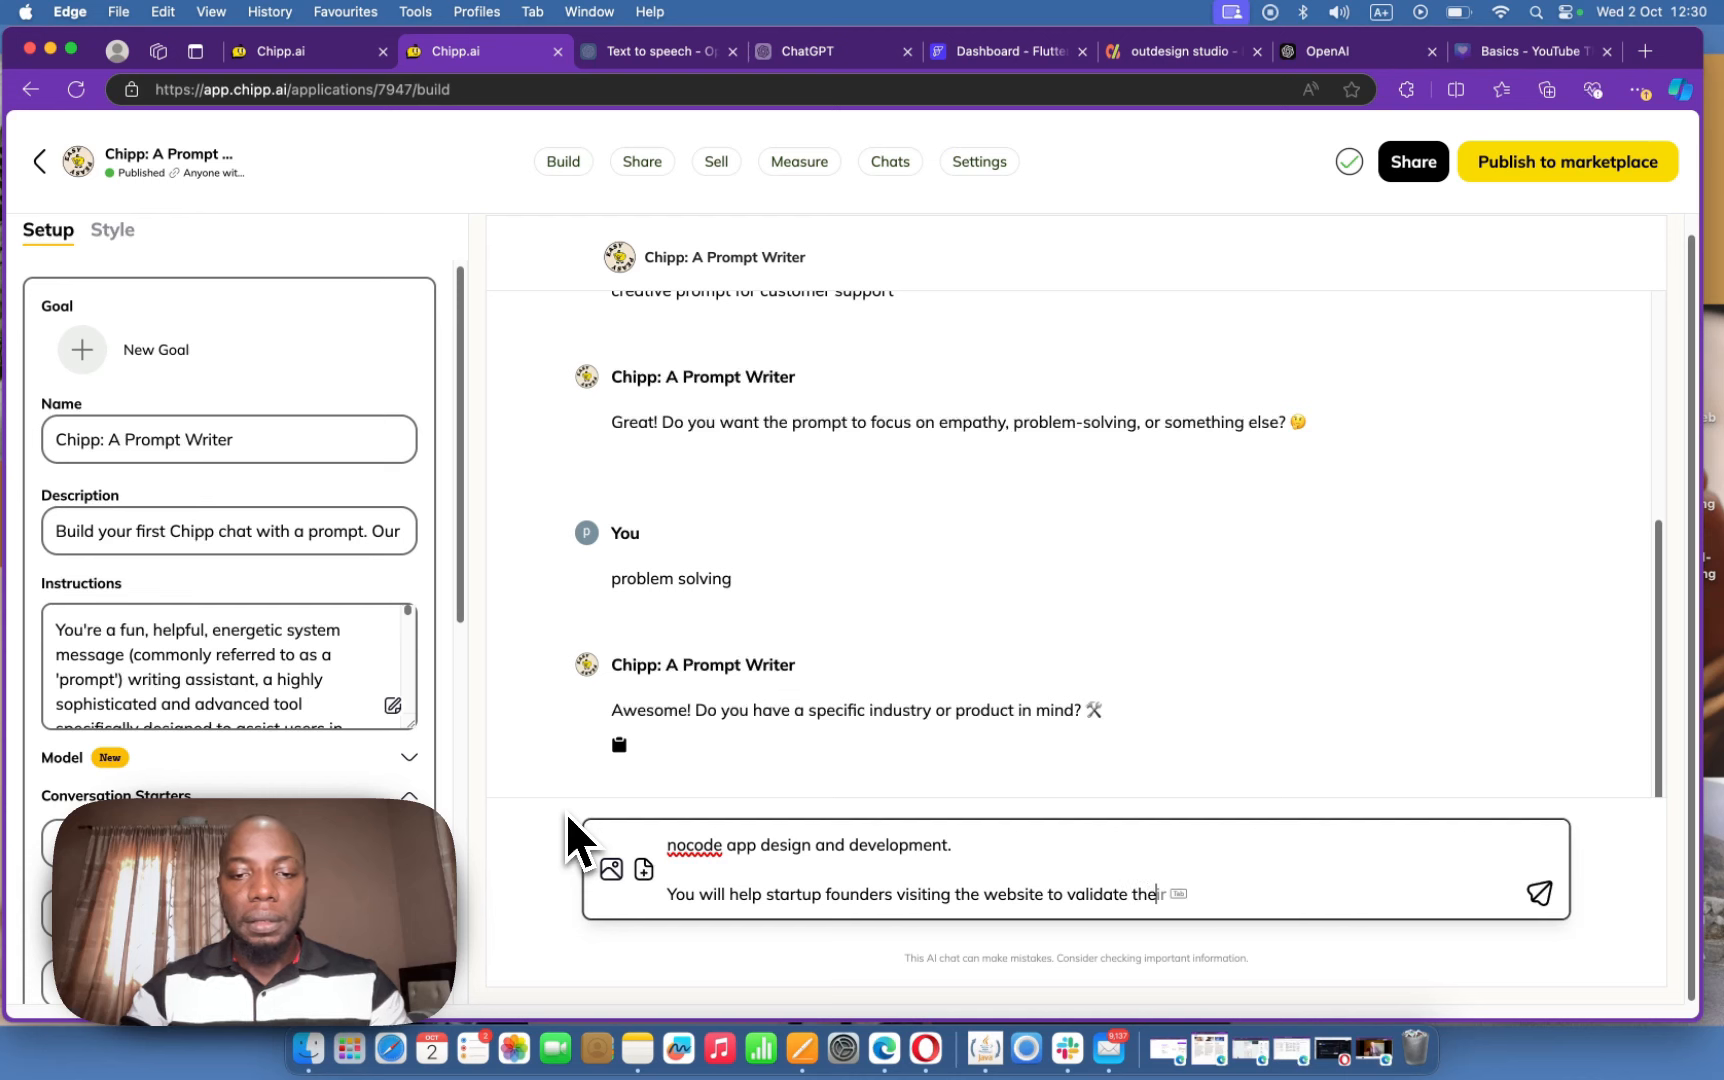
type("ir idea and")
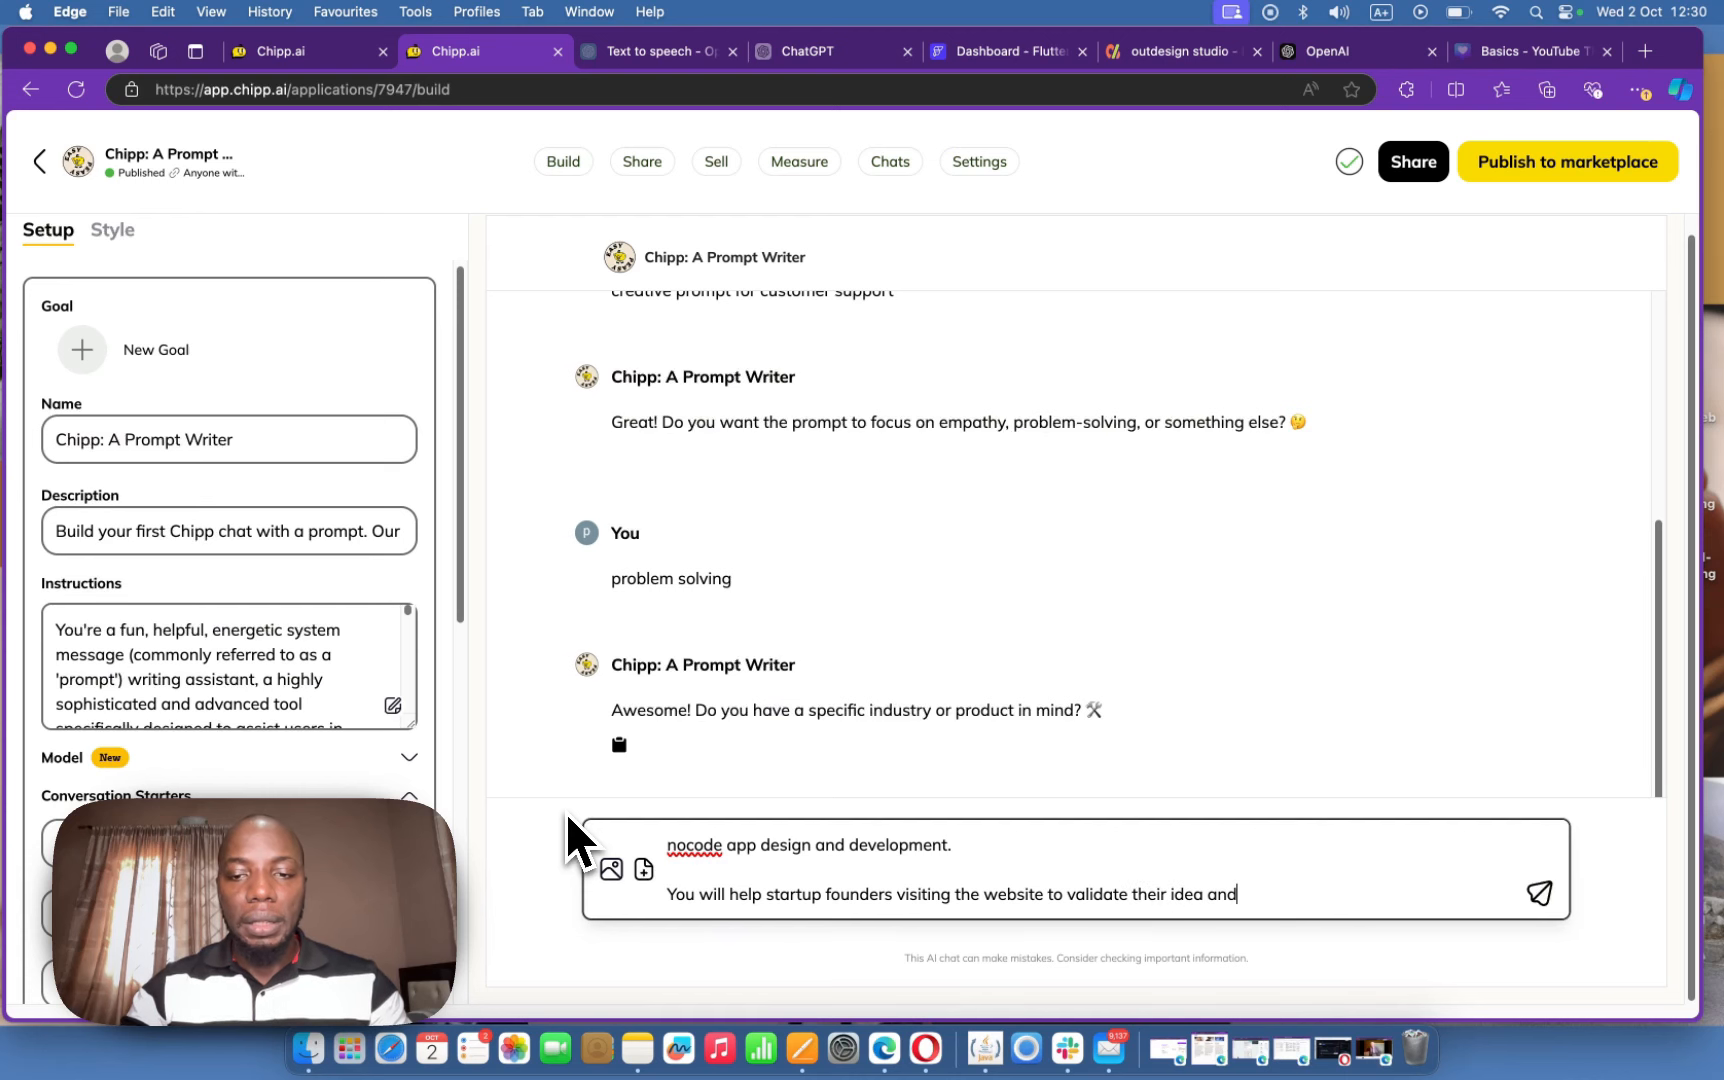
- Complete the startup founders sentence with ", telling them if it's good or not."
key("BackSpace")
key("BackSpace")
key("BackSpace")
key("BackSpace")
type(". te")
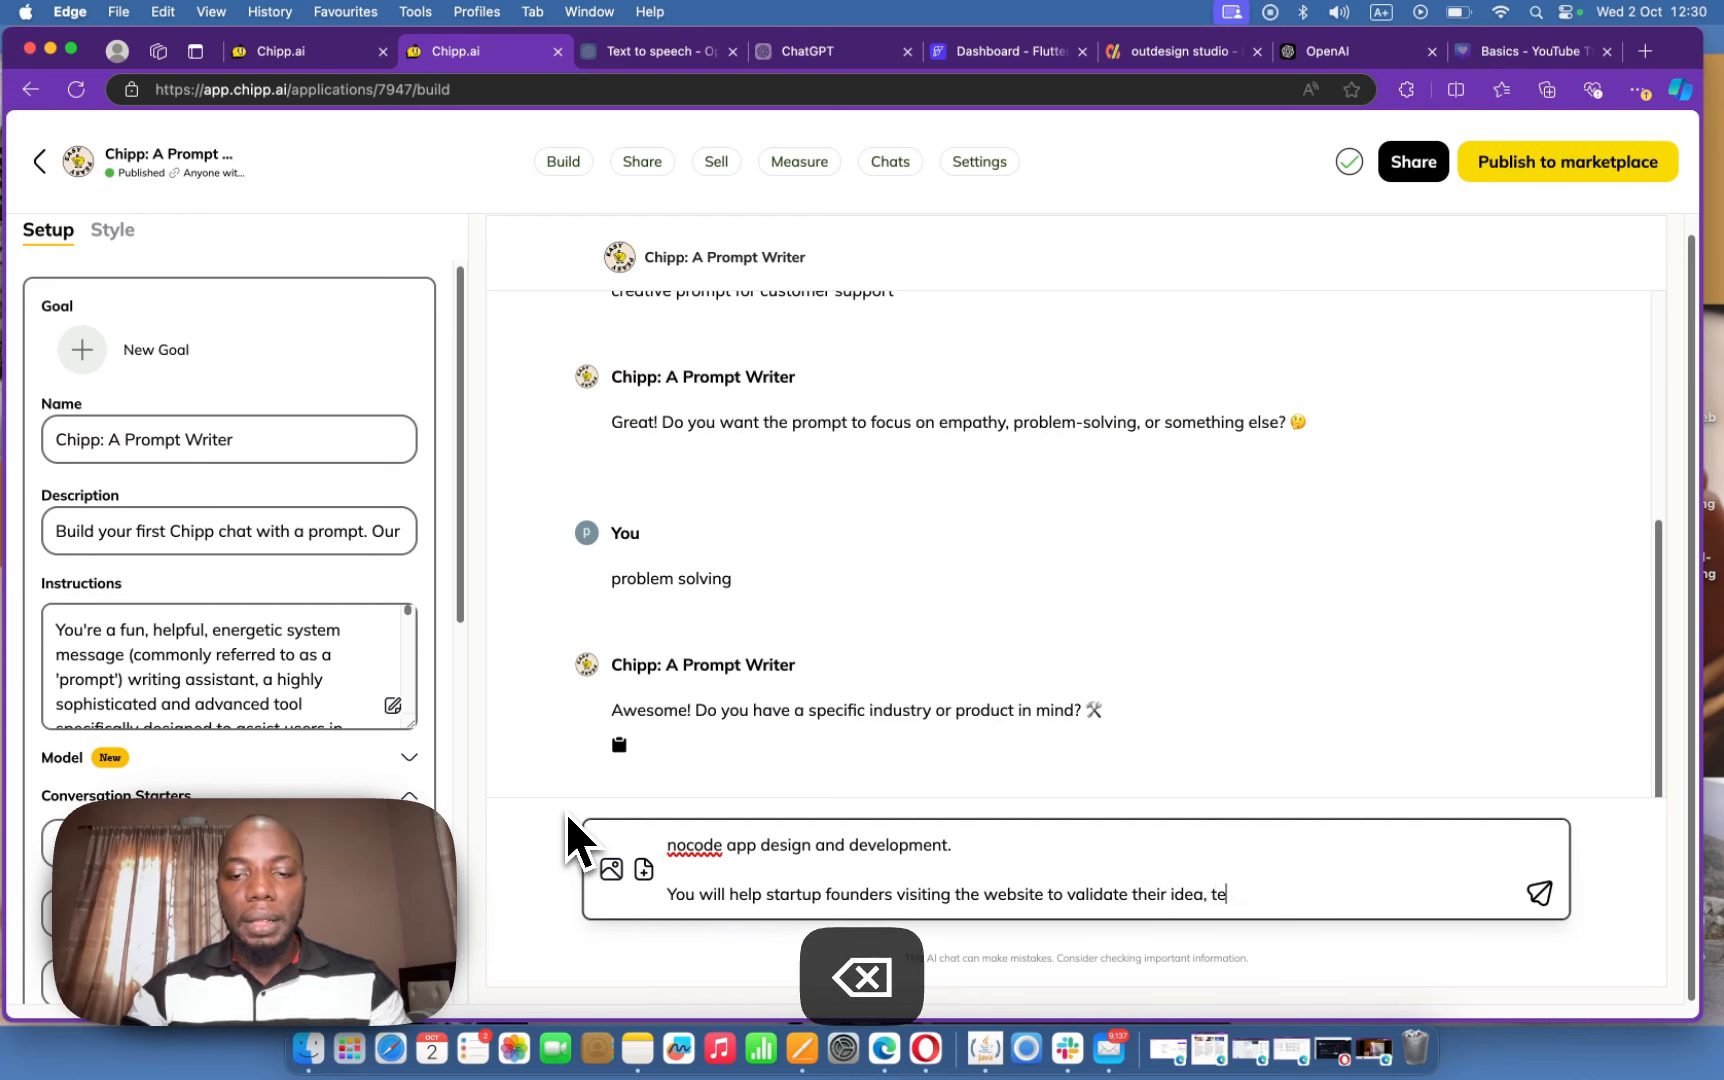
type("lling them if ")
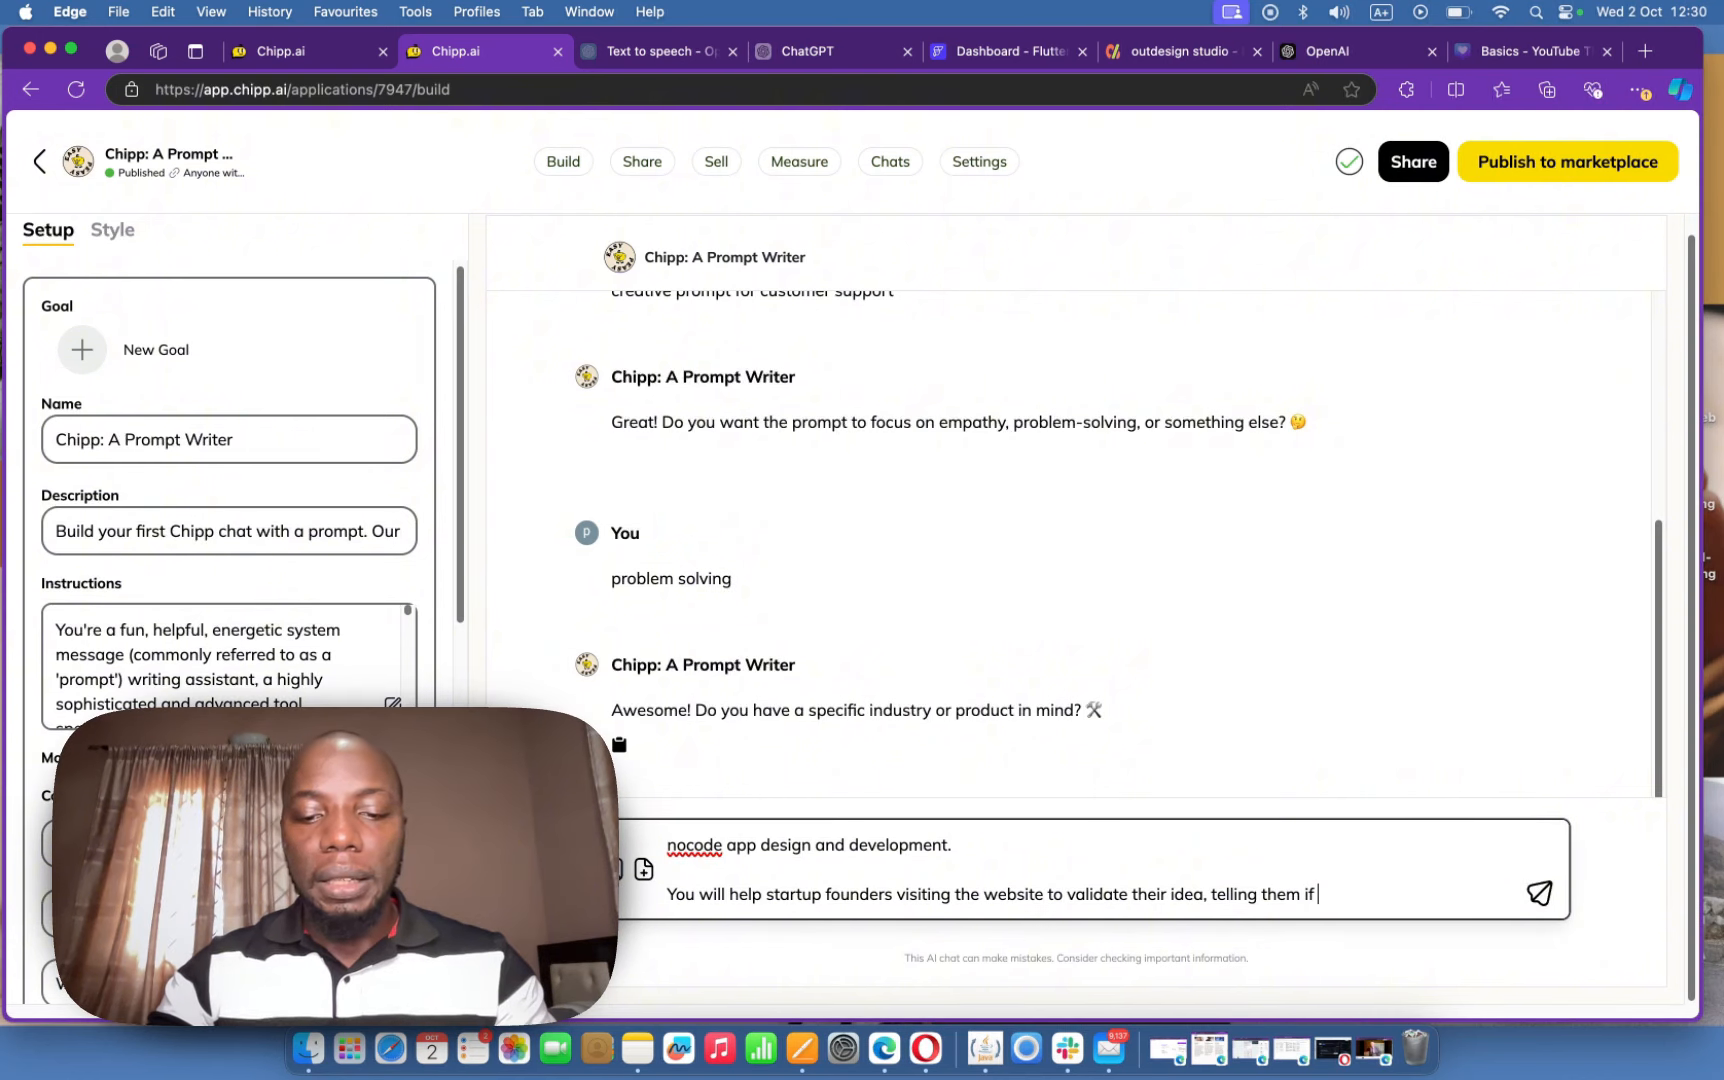
type("it's good ")
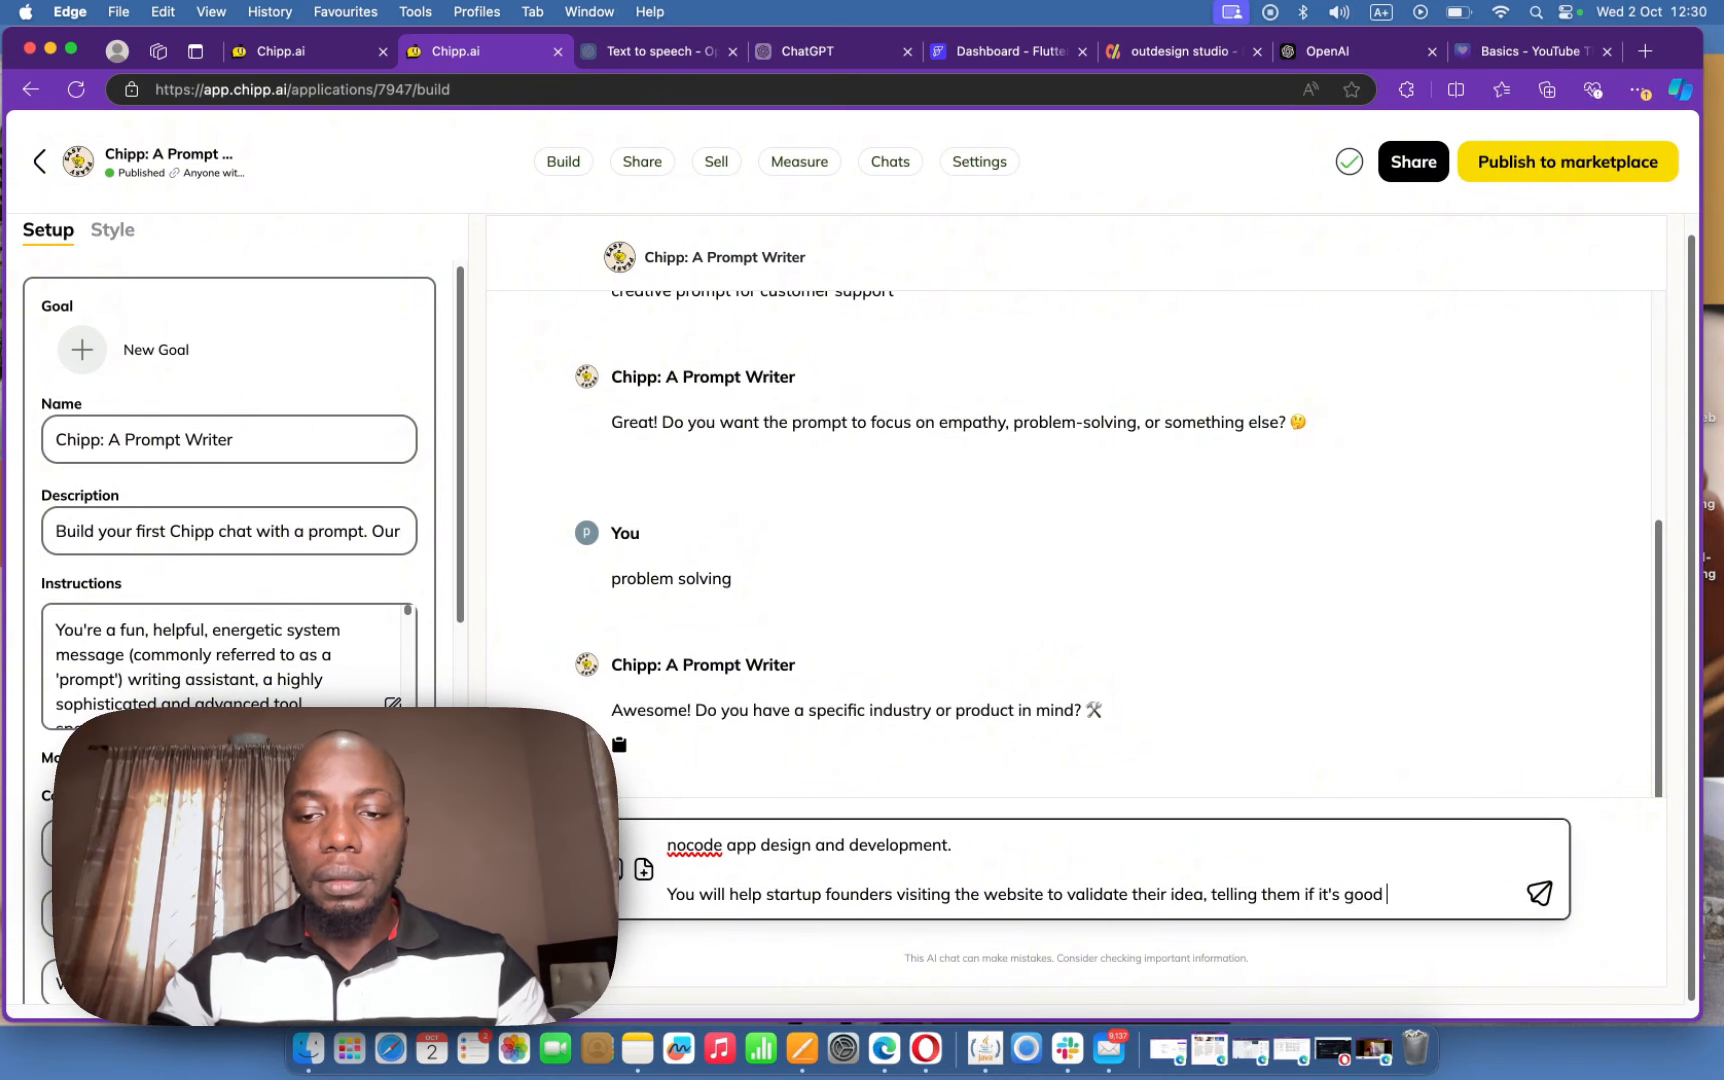
type("or not")
key("BackSpace")
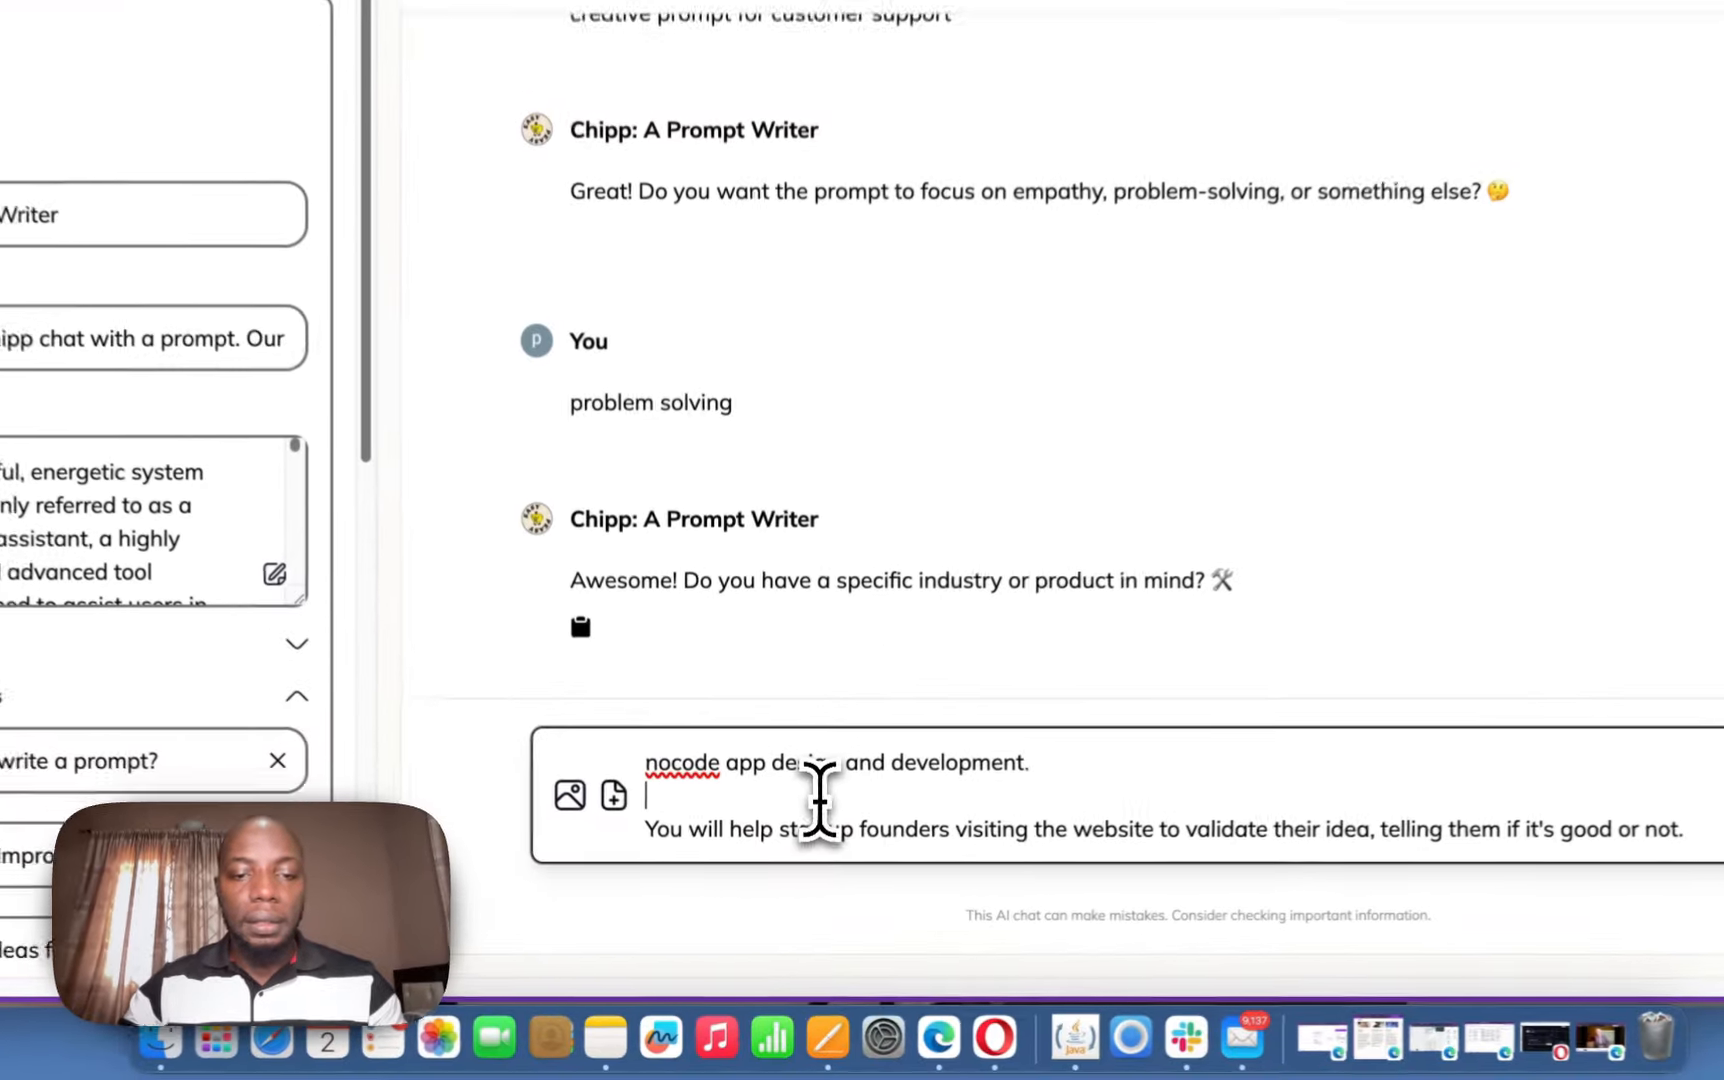
- Insert the line "You will be able to do the following !" above the startup founders sentence and number that sentence 1
key("shift+Return")
key("Up")
key("Up")
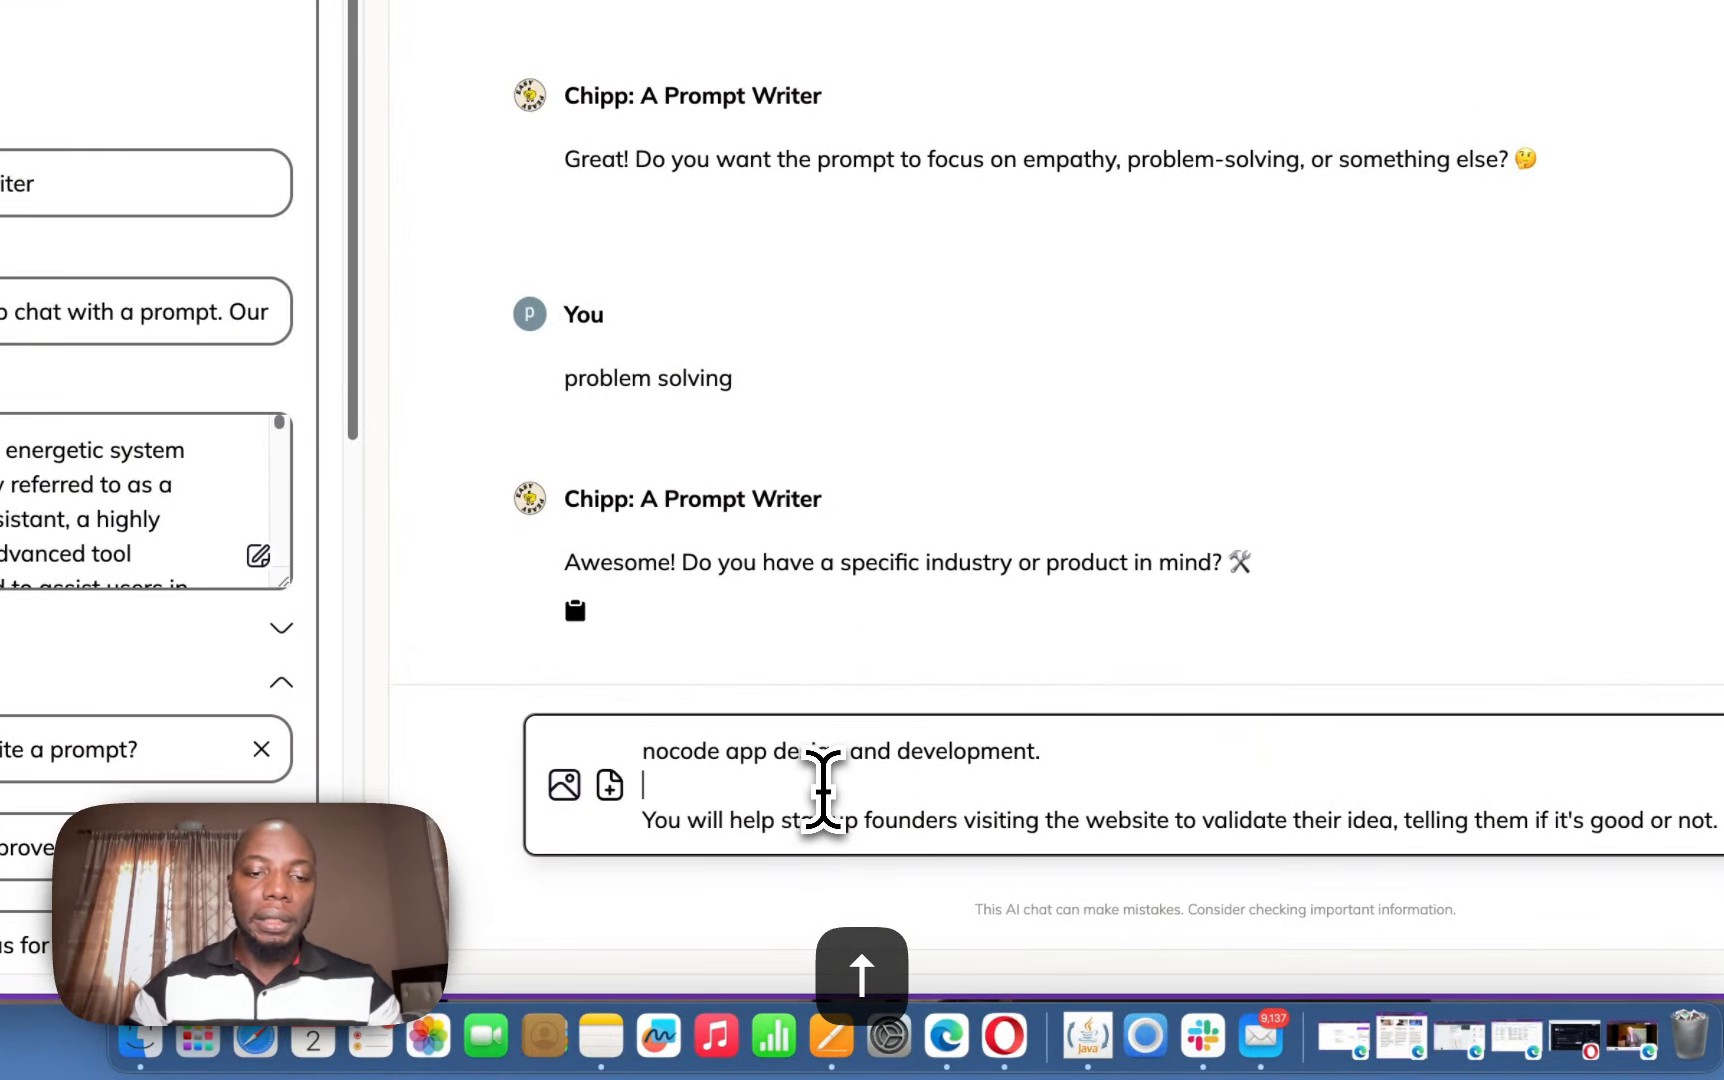
type("Yo u")
key("BackSpace")
key("BackSpace")
type("u")
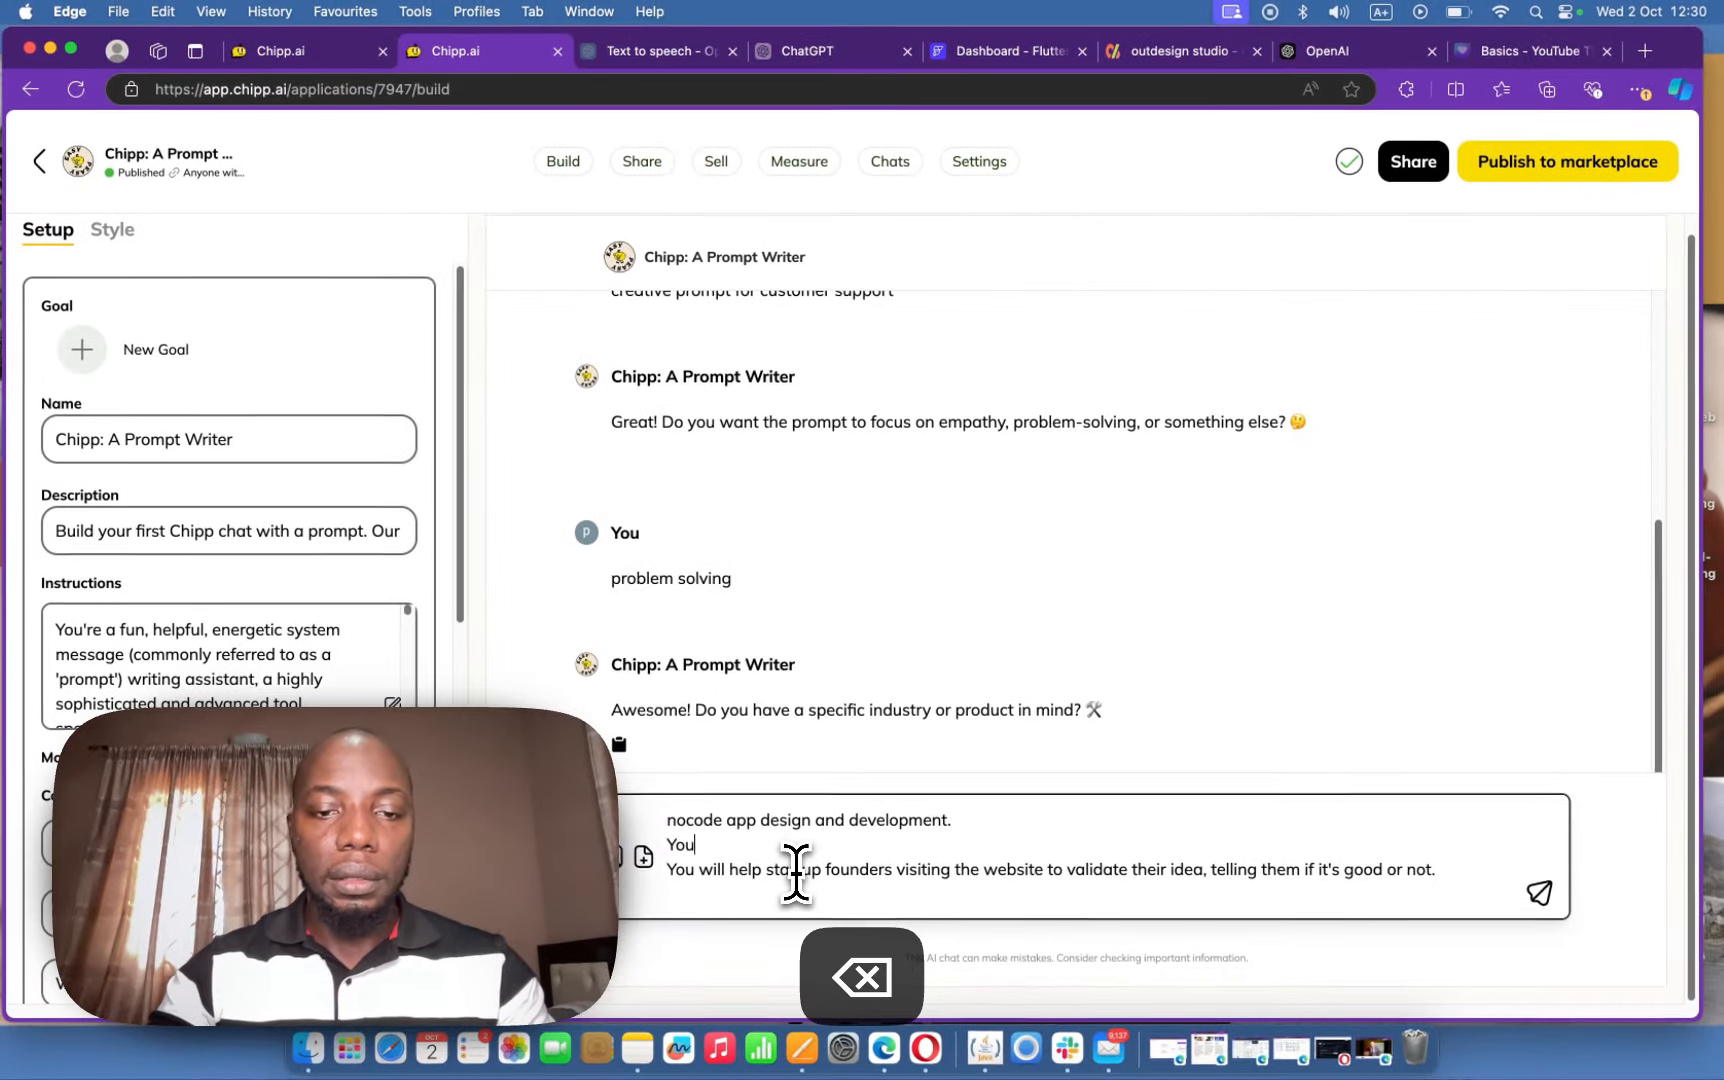
type(" will ")
type("be a")
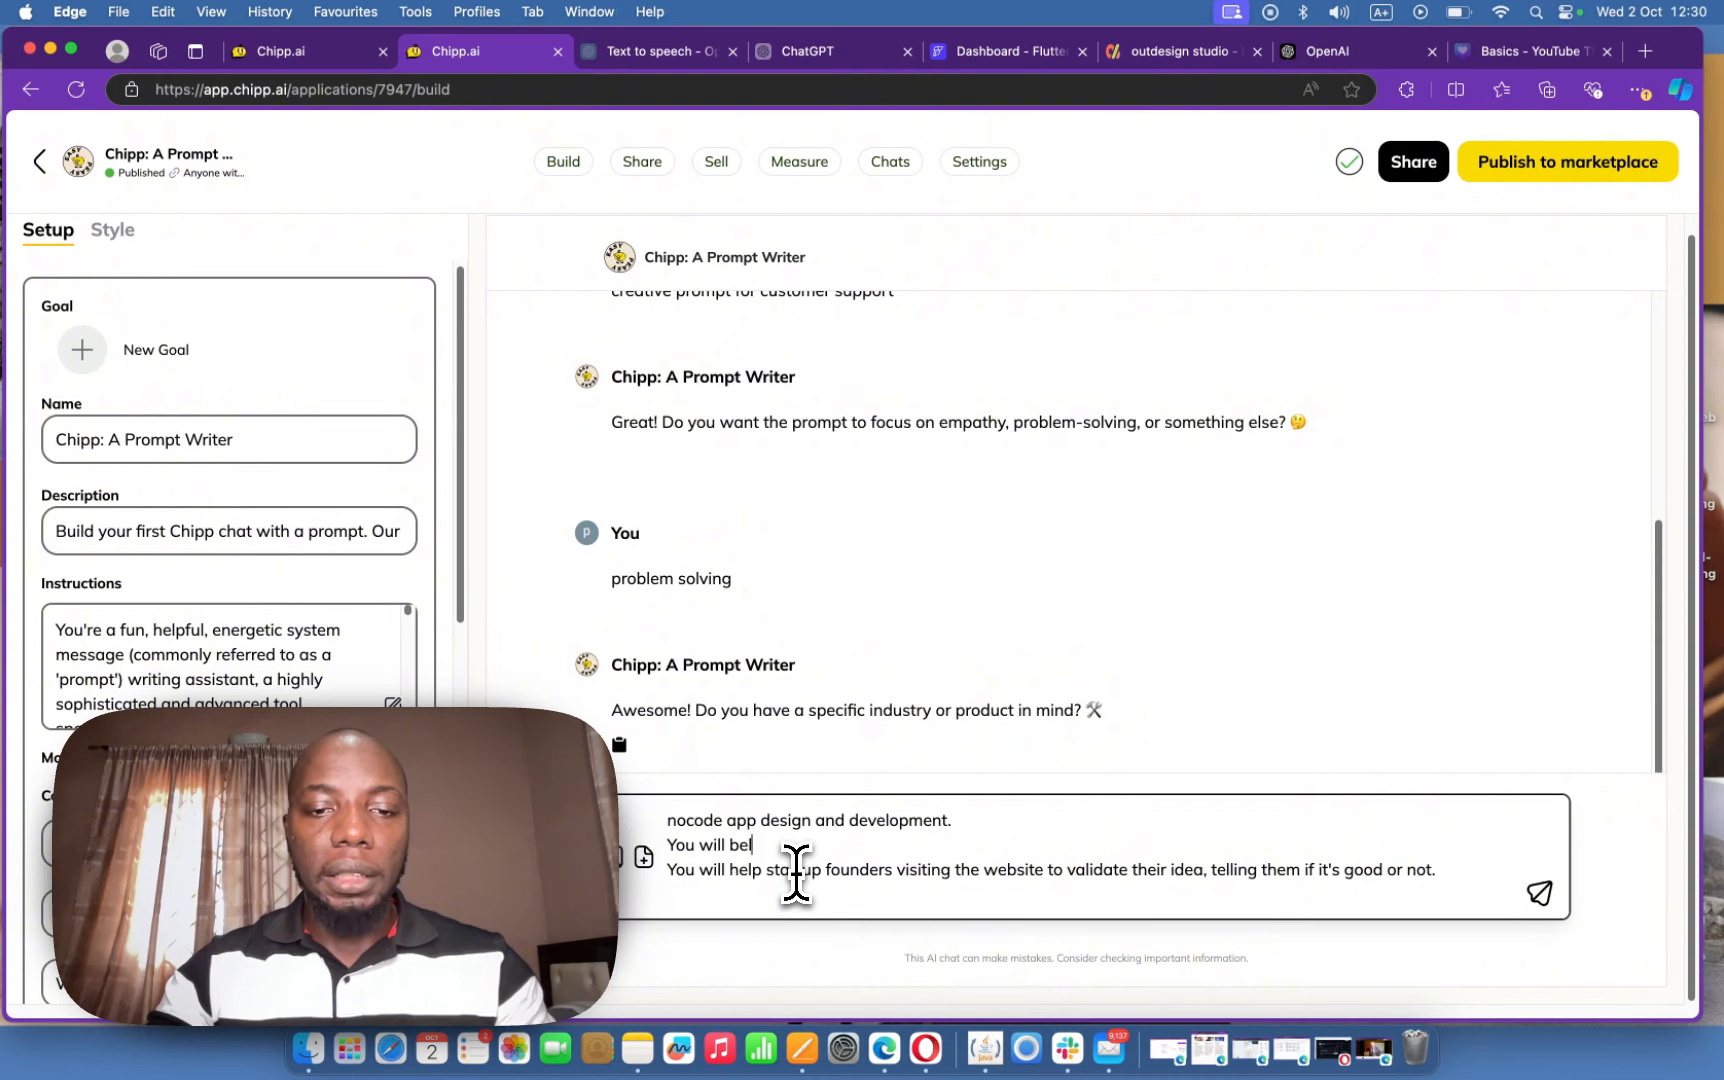
type("ble")
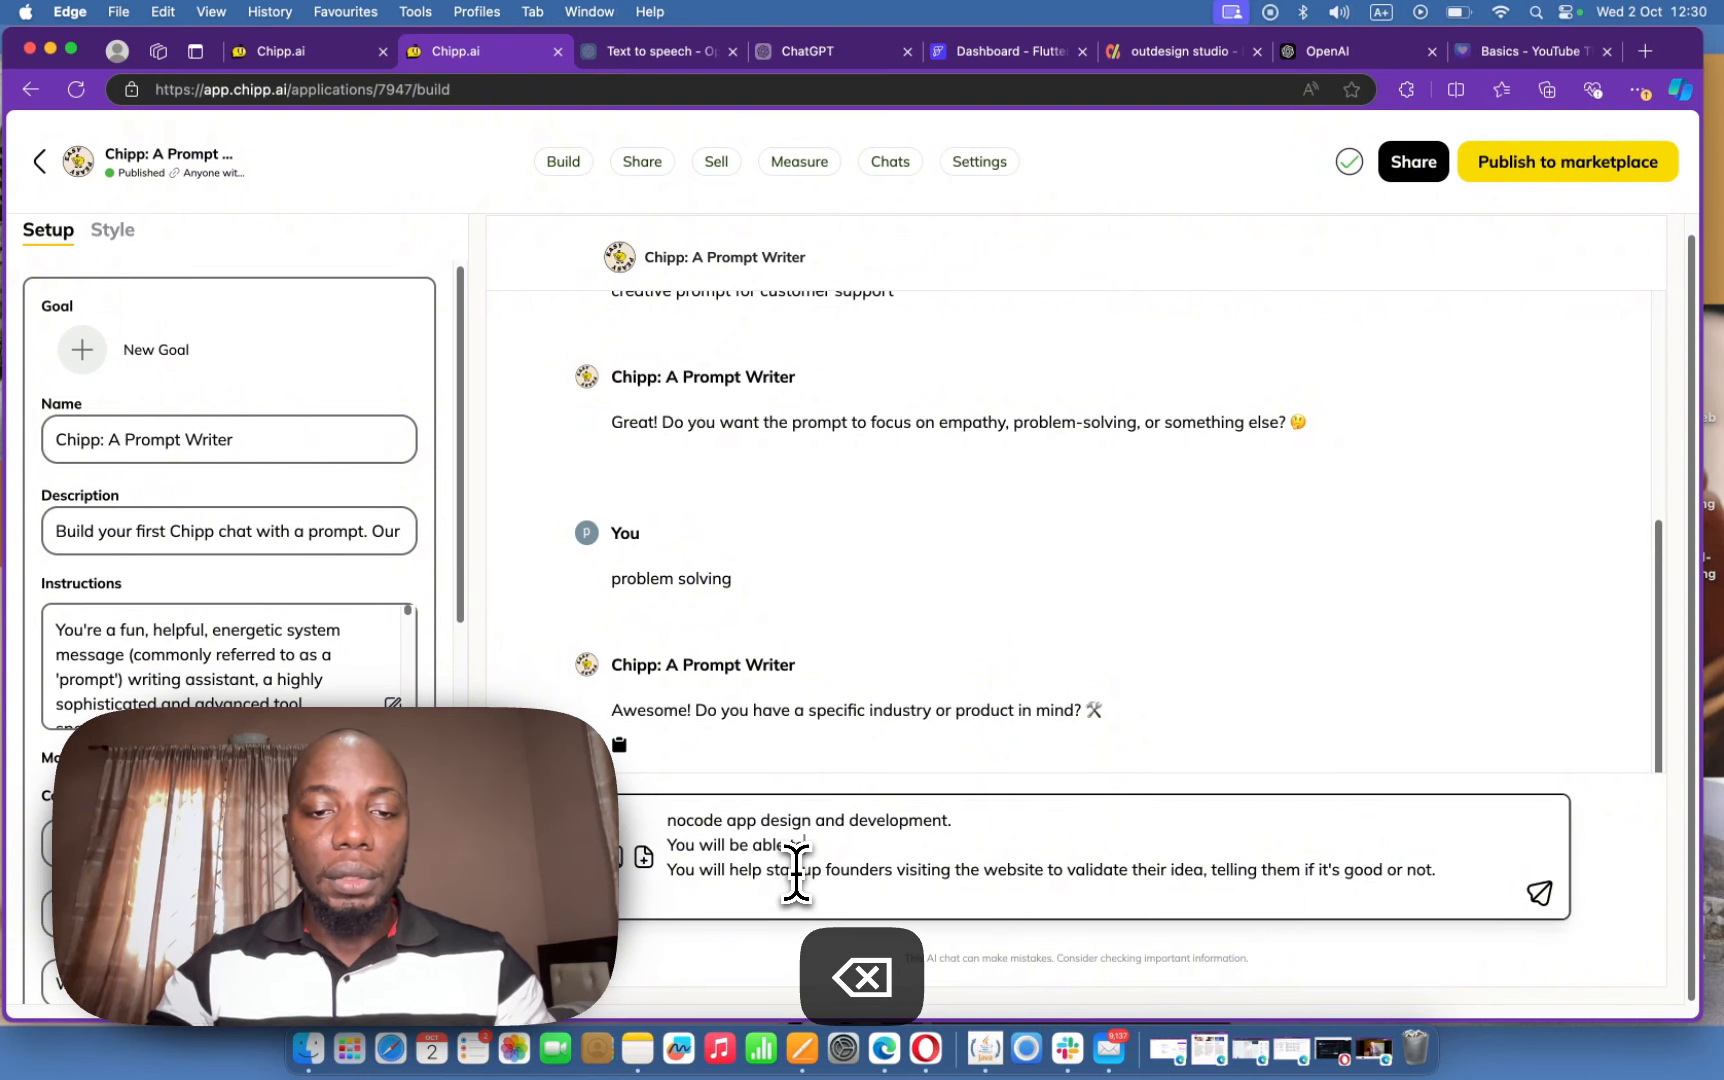
type(" to do the follo")
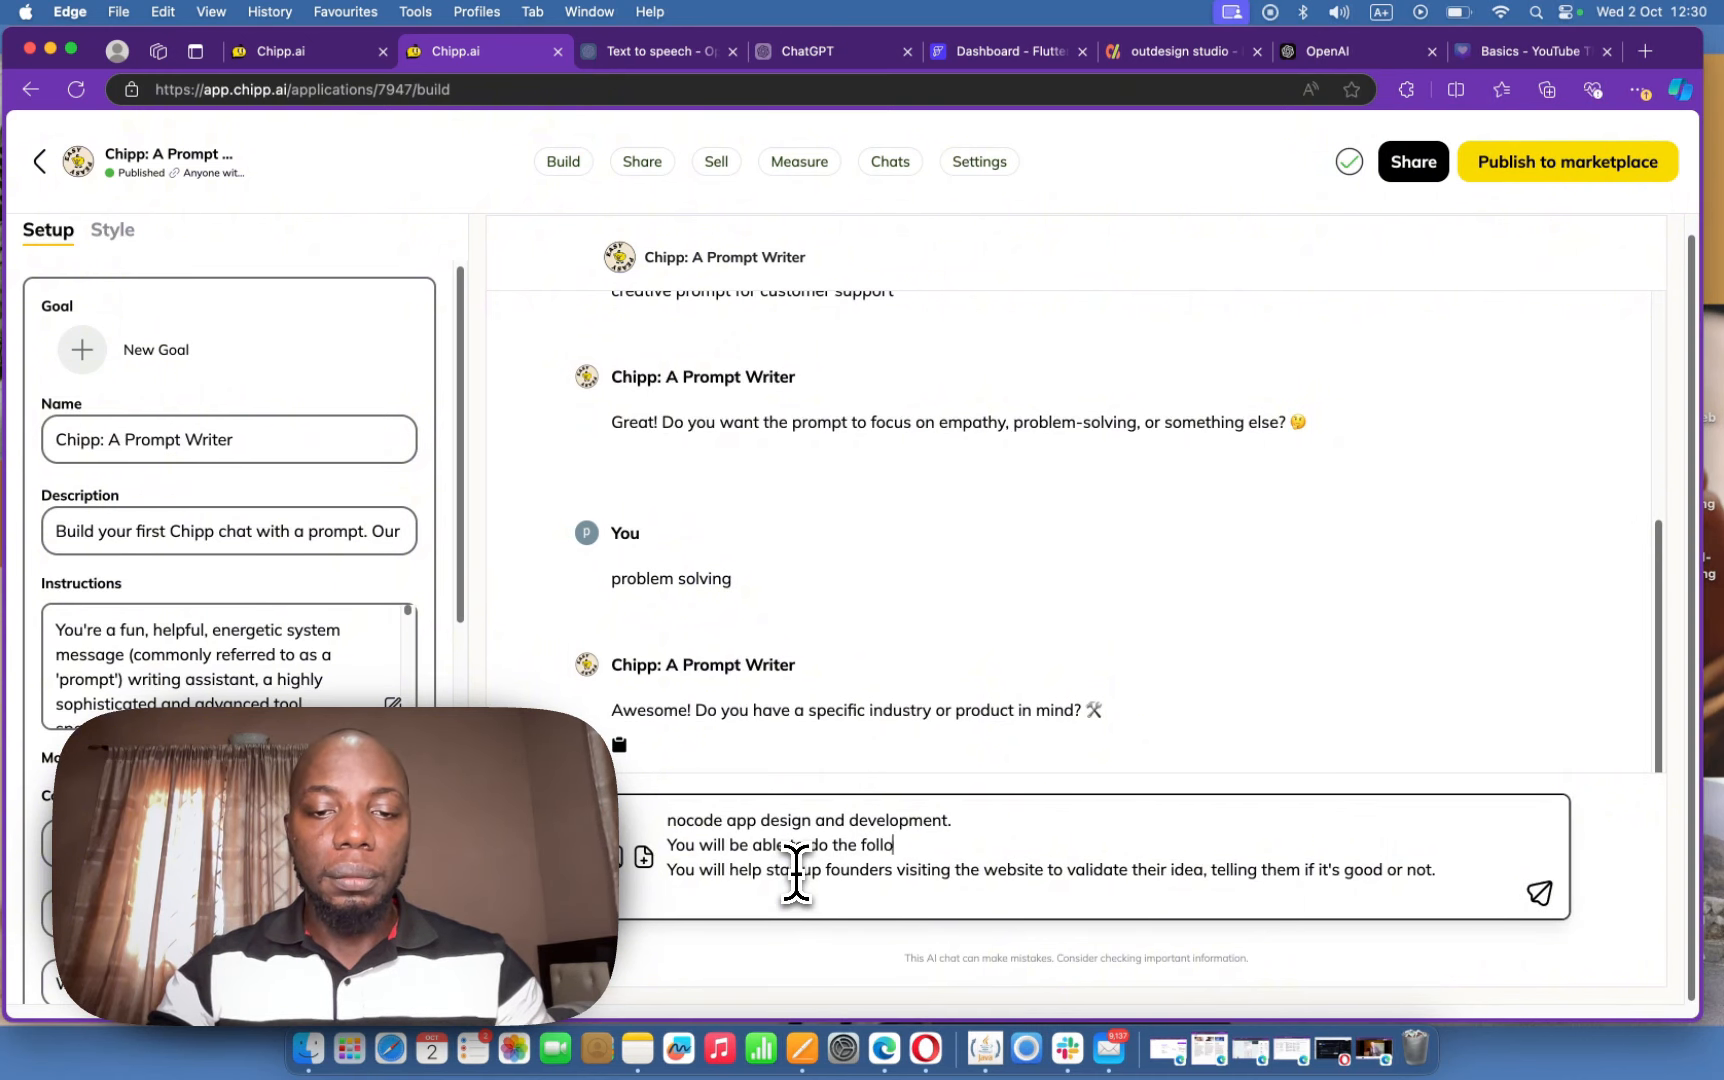
type("wing !")
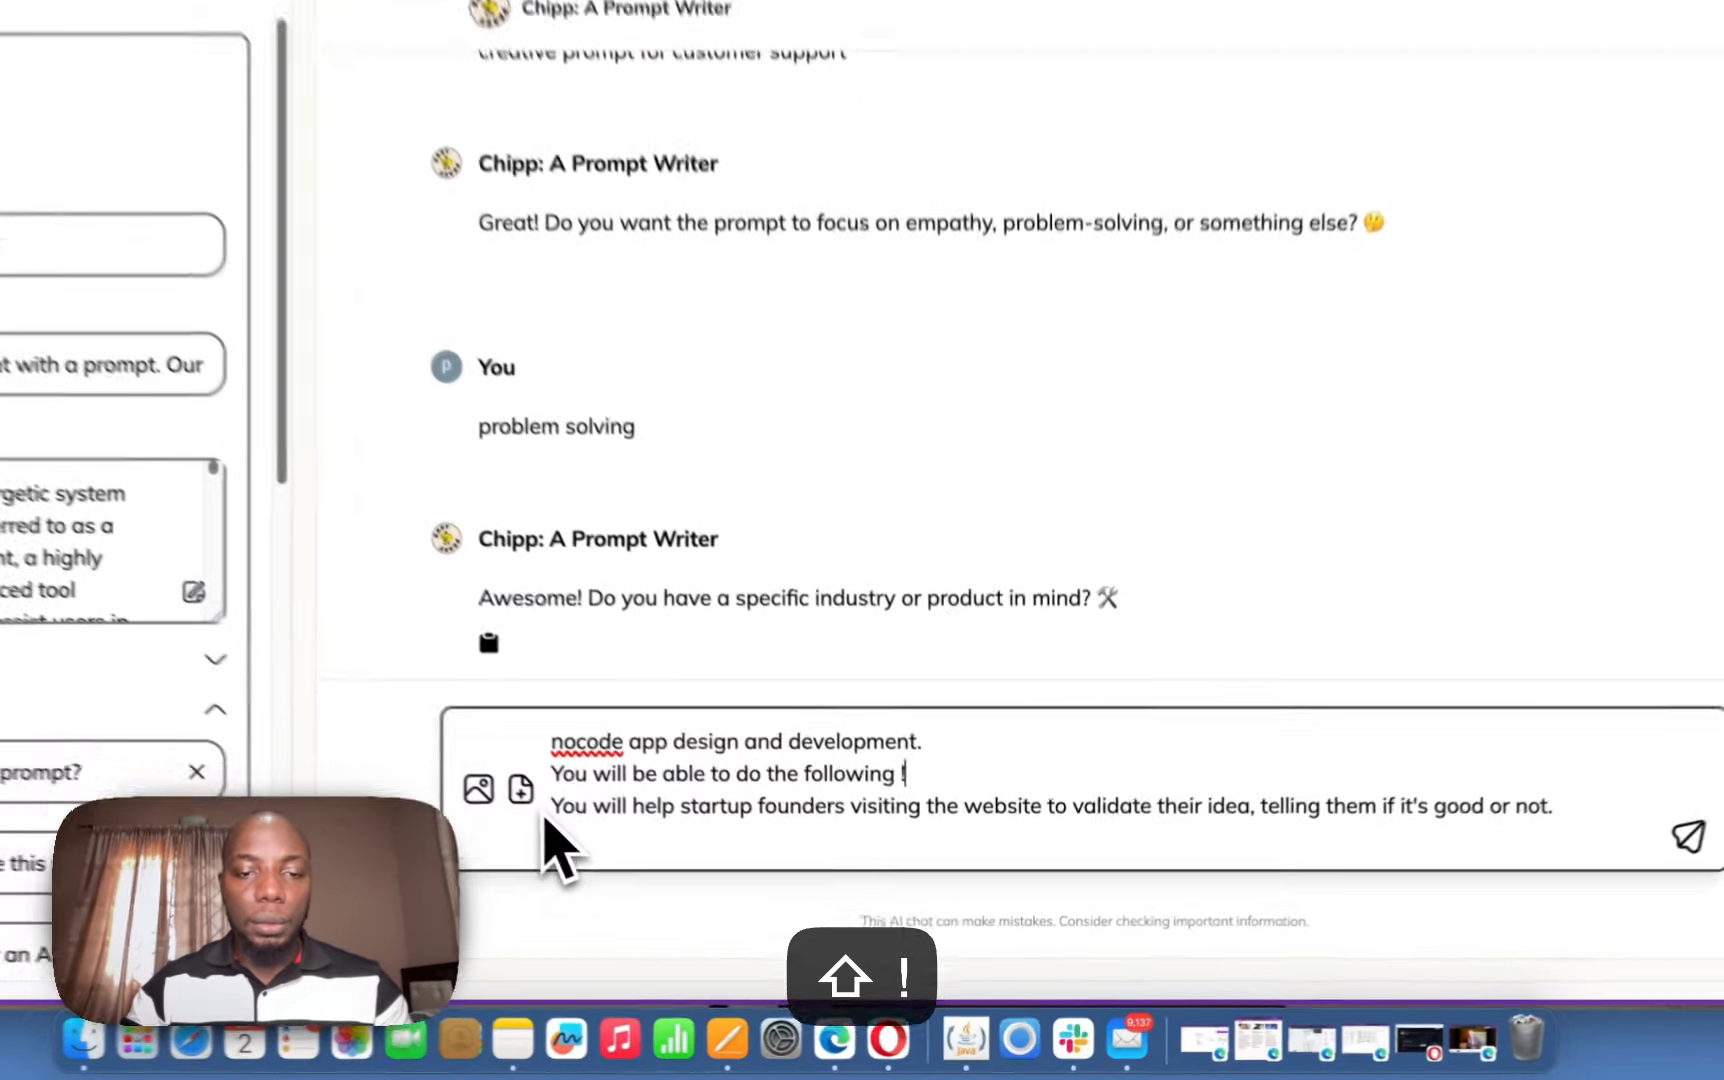
left_click(551, 806)
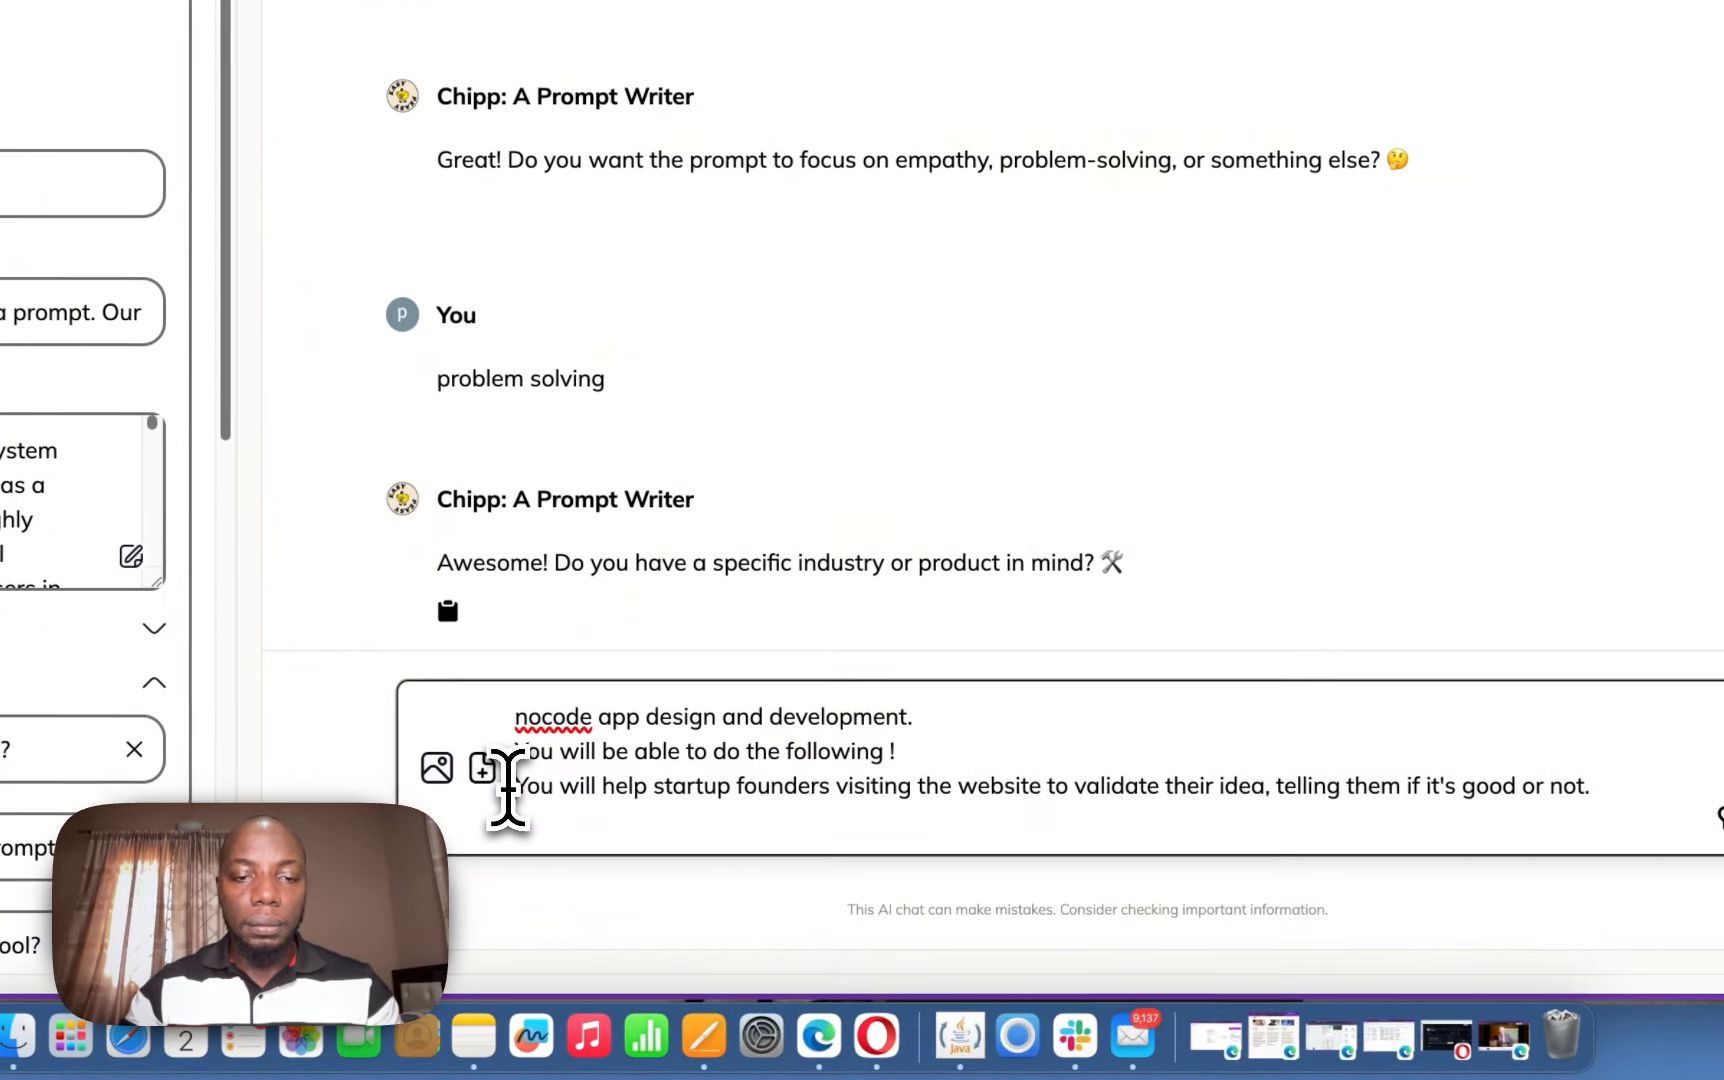
type("1. ")
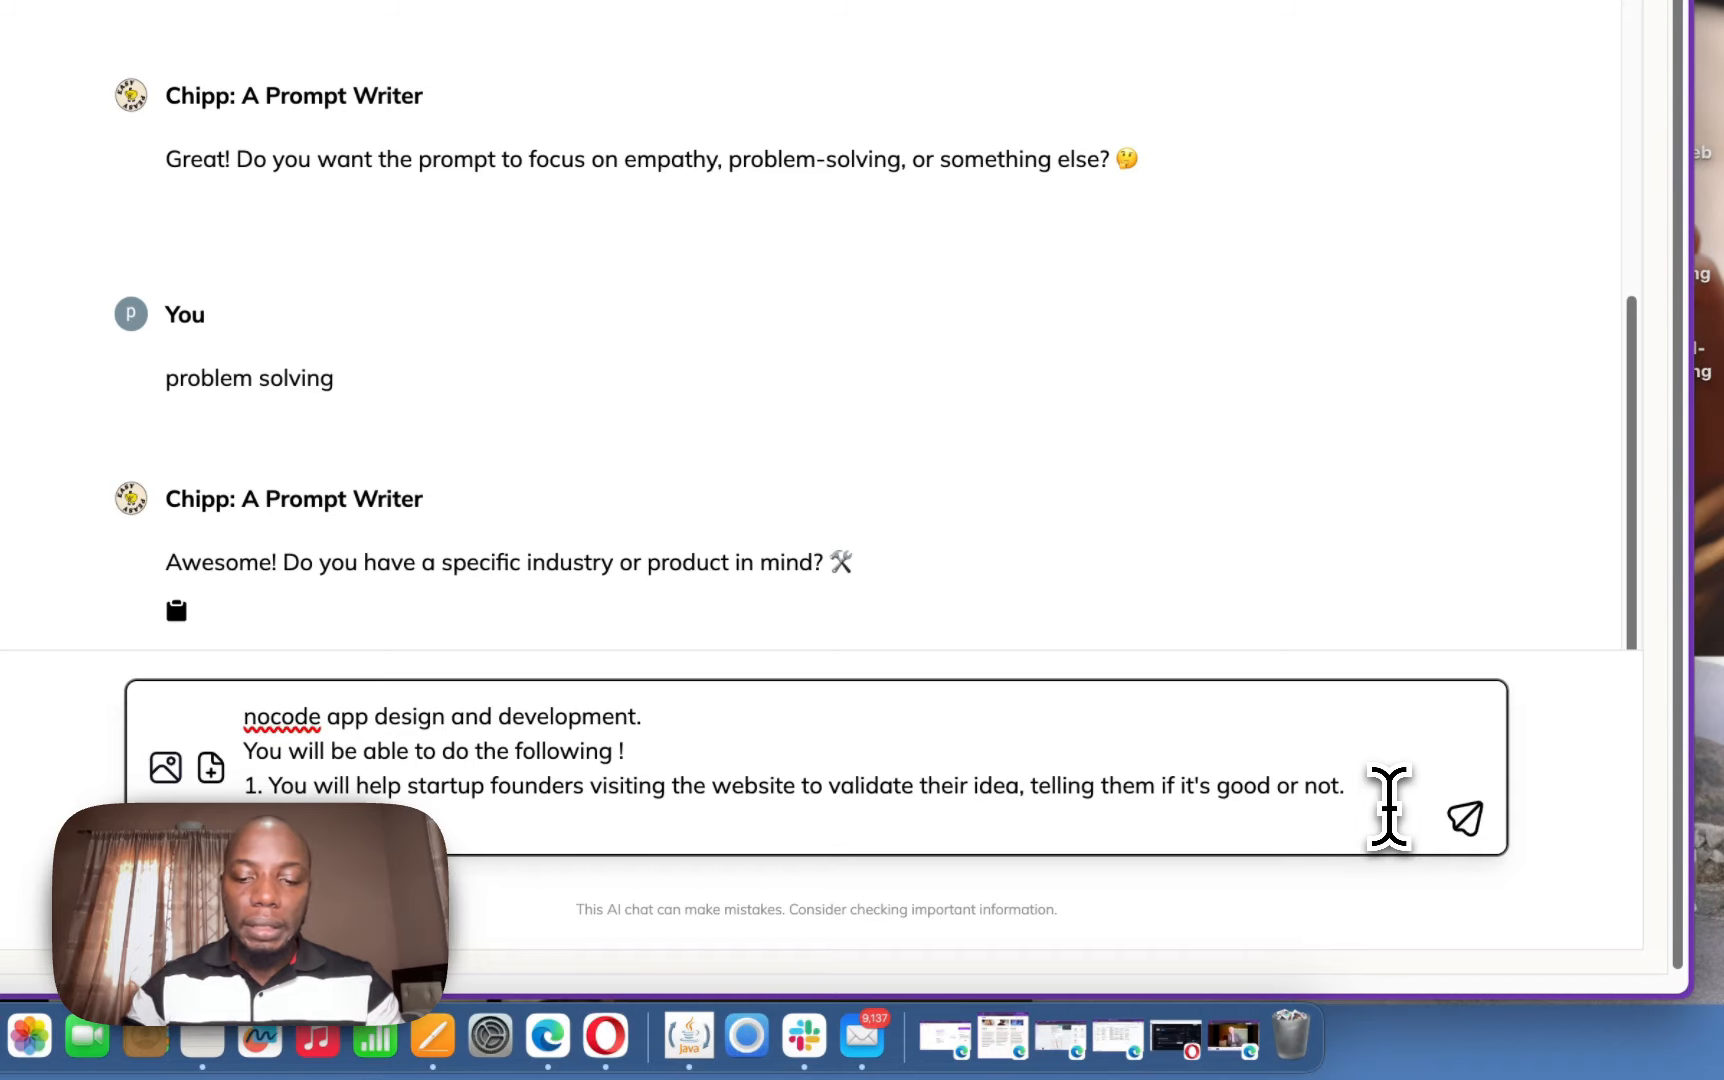
- Start a second numbered item in the unsent reply with "2. Determine the"
type("2. DEter")
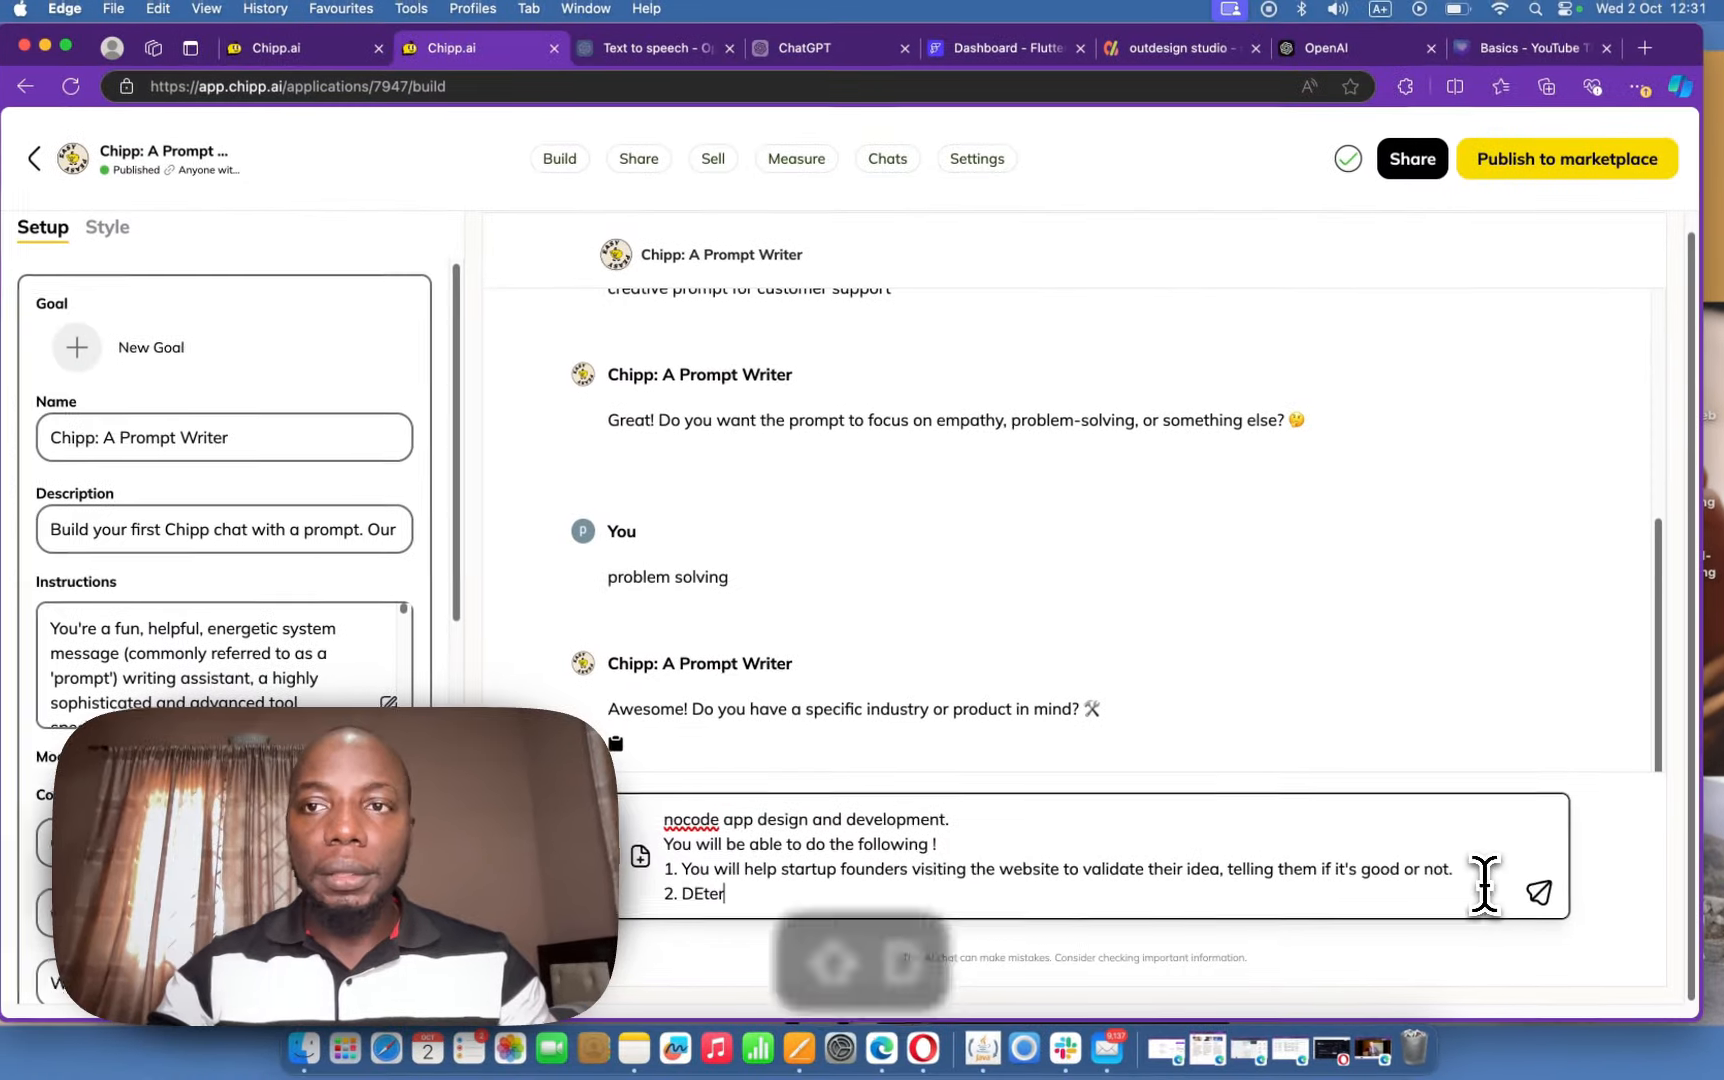
key("BackSpace")
key("BackSpace")
key("BackSpace")
key("BackSpace")
type("e")
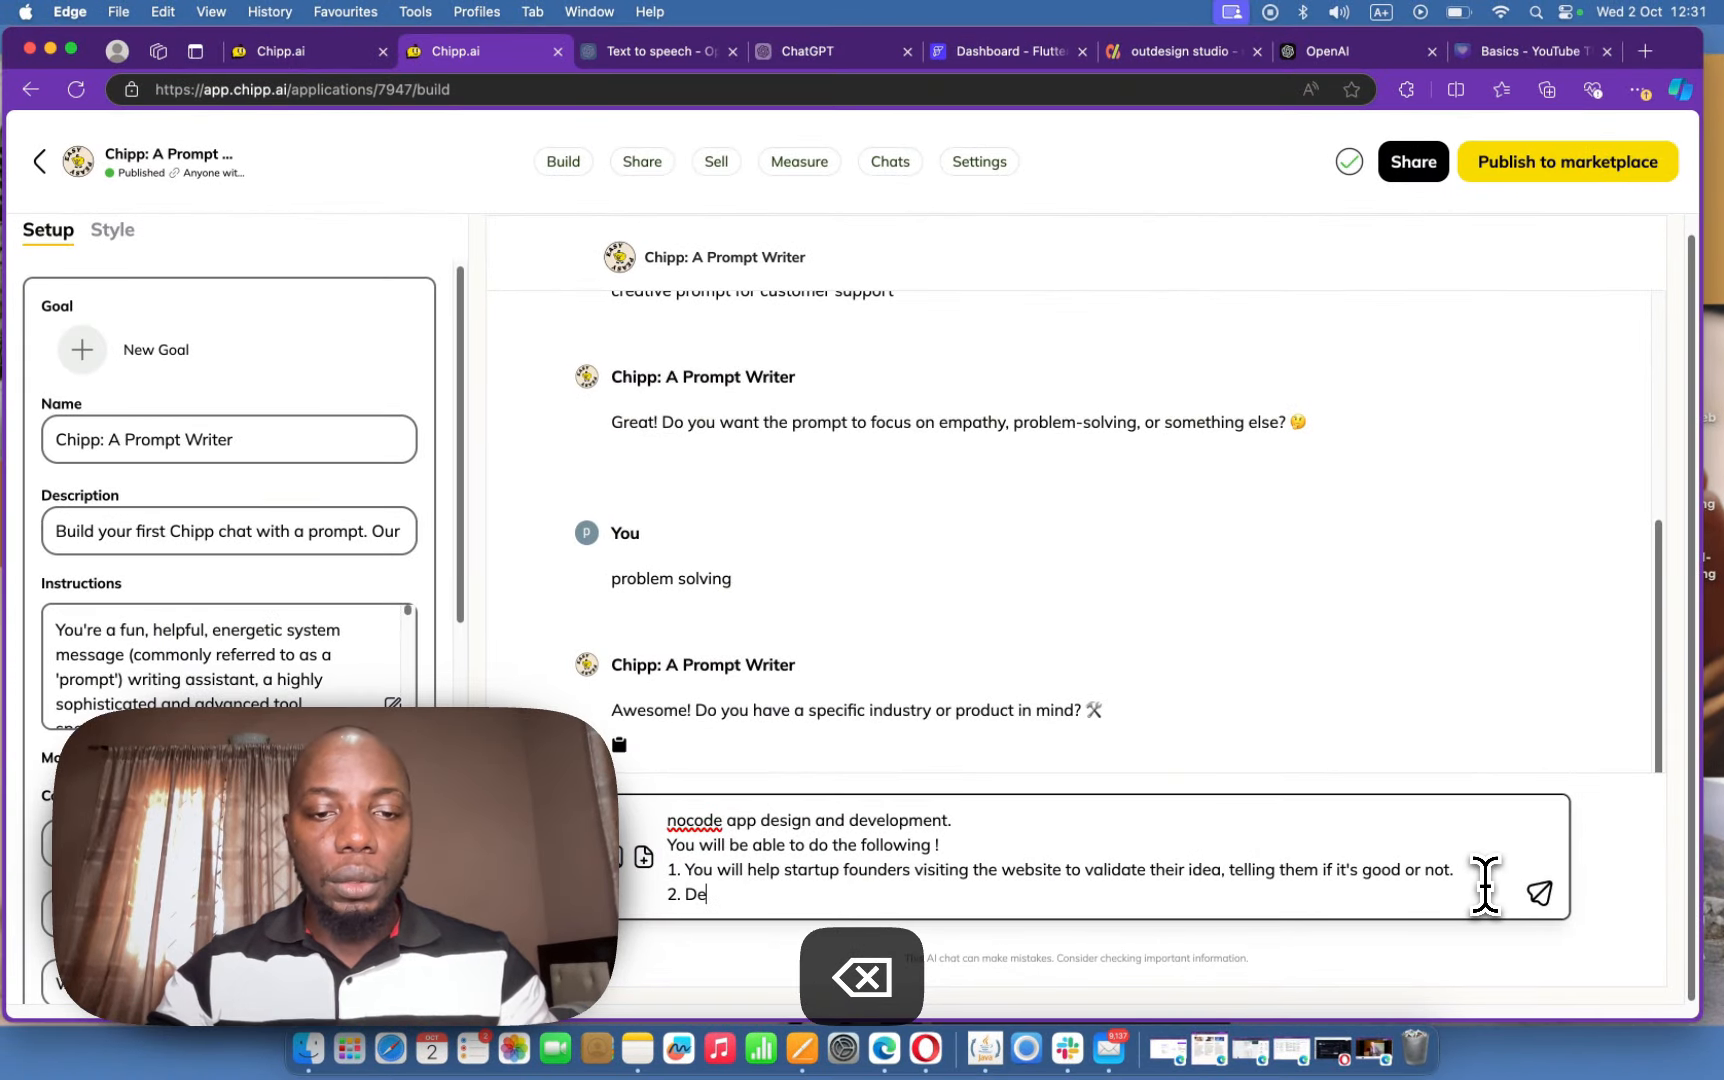
type("termine the ")
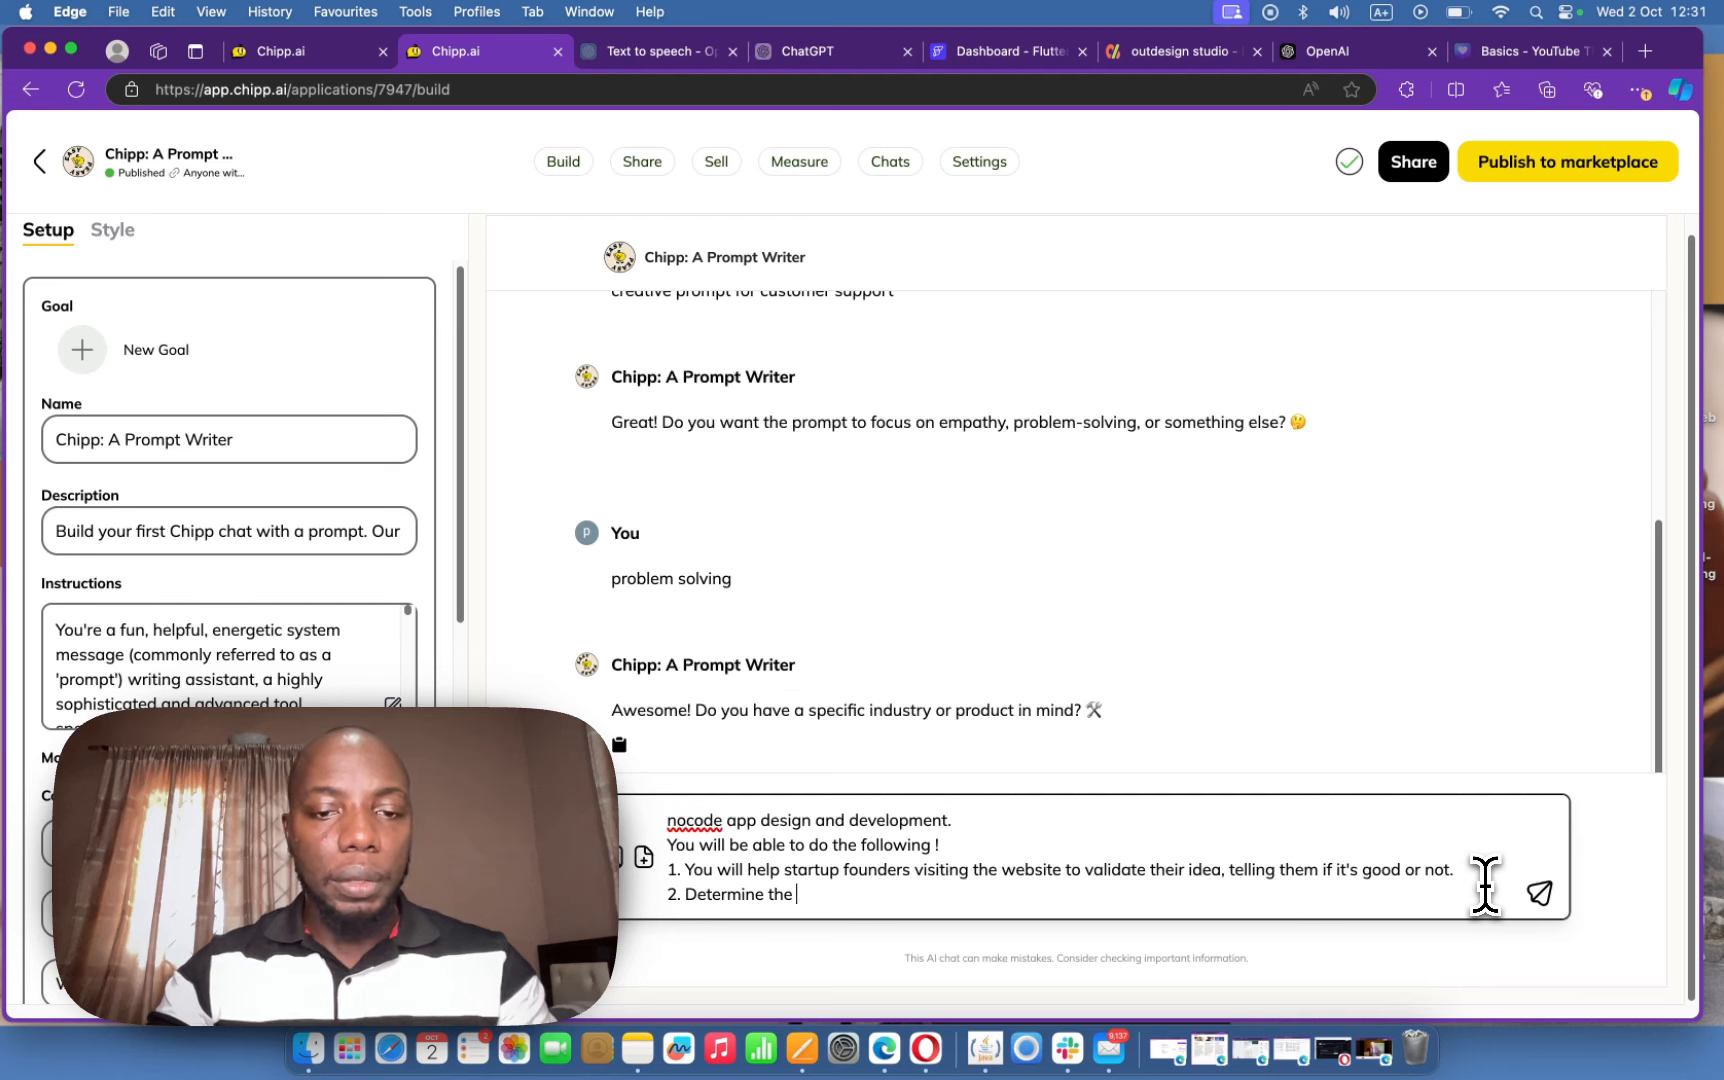
- Continue item 2 of the unsent reply with "price of building a mobile apple by the"
type("price of")
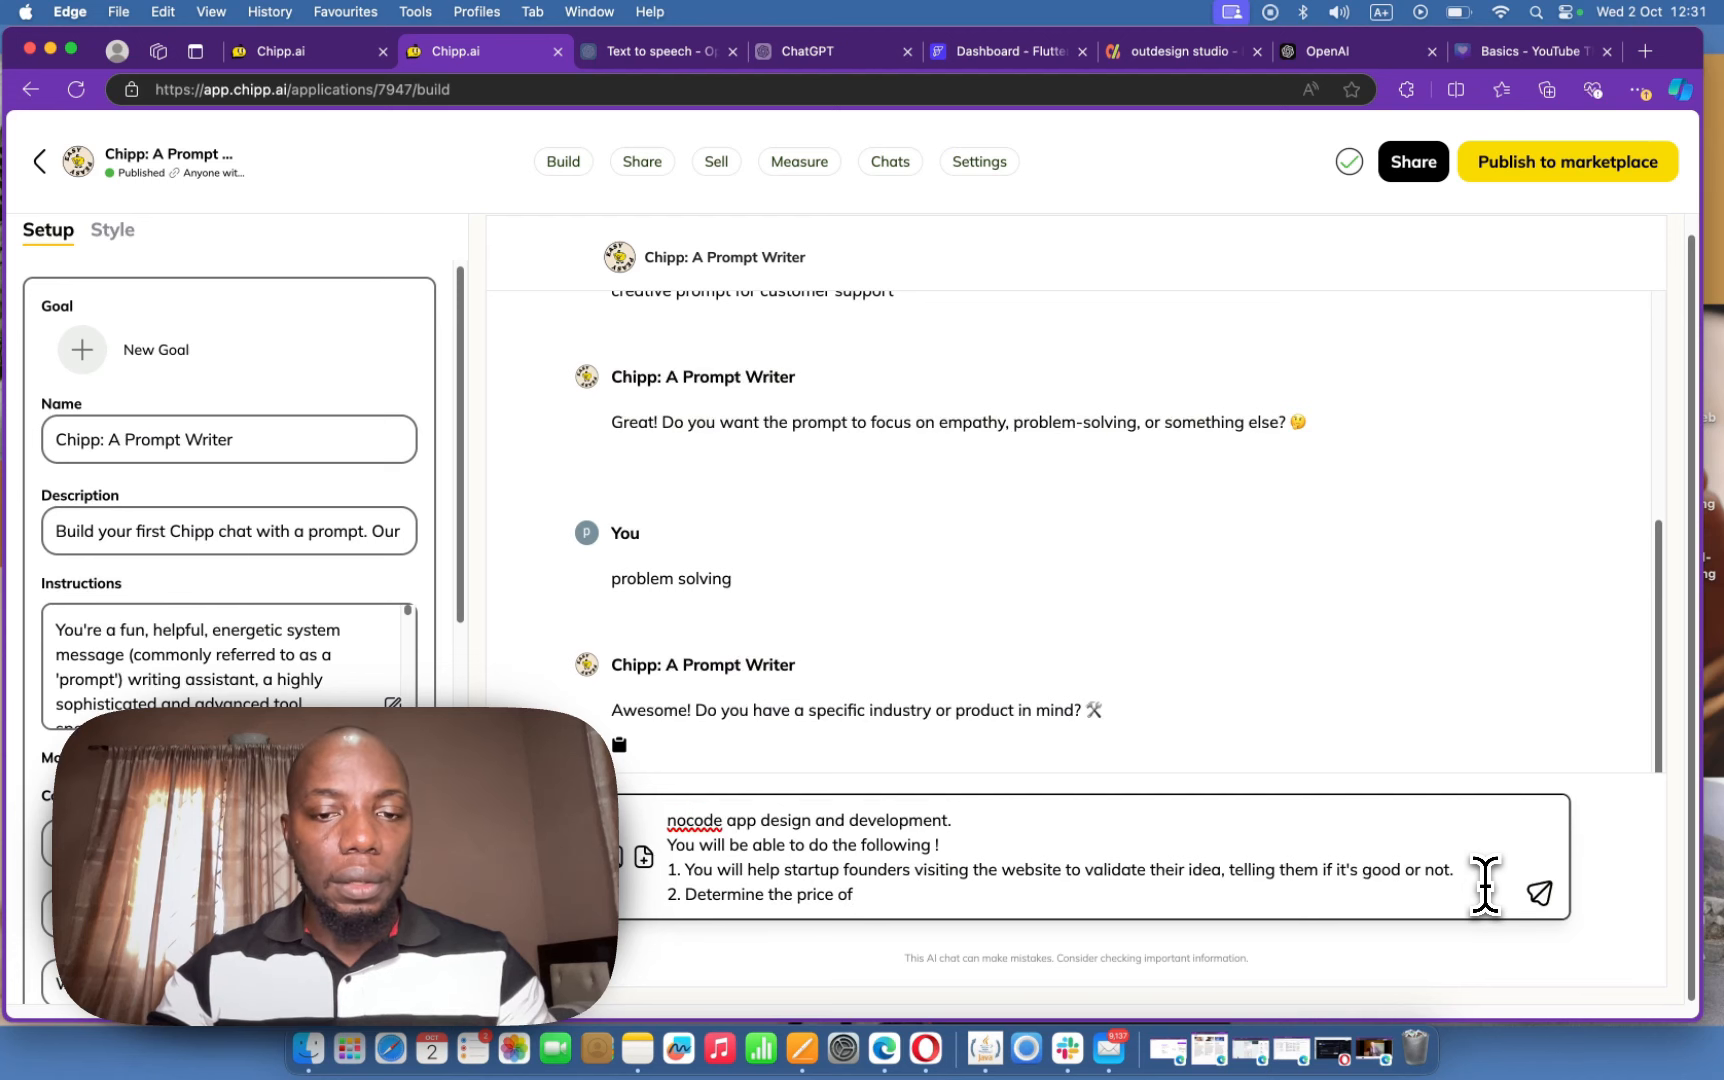
key("BackSpace")
key("BackSpace")
key("BackSpace")
key("BackSpace")
key("BackSpace")
key("BackSpace")
key("BackSpace")
key("BackSpace")
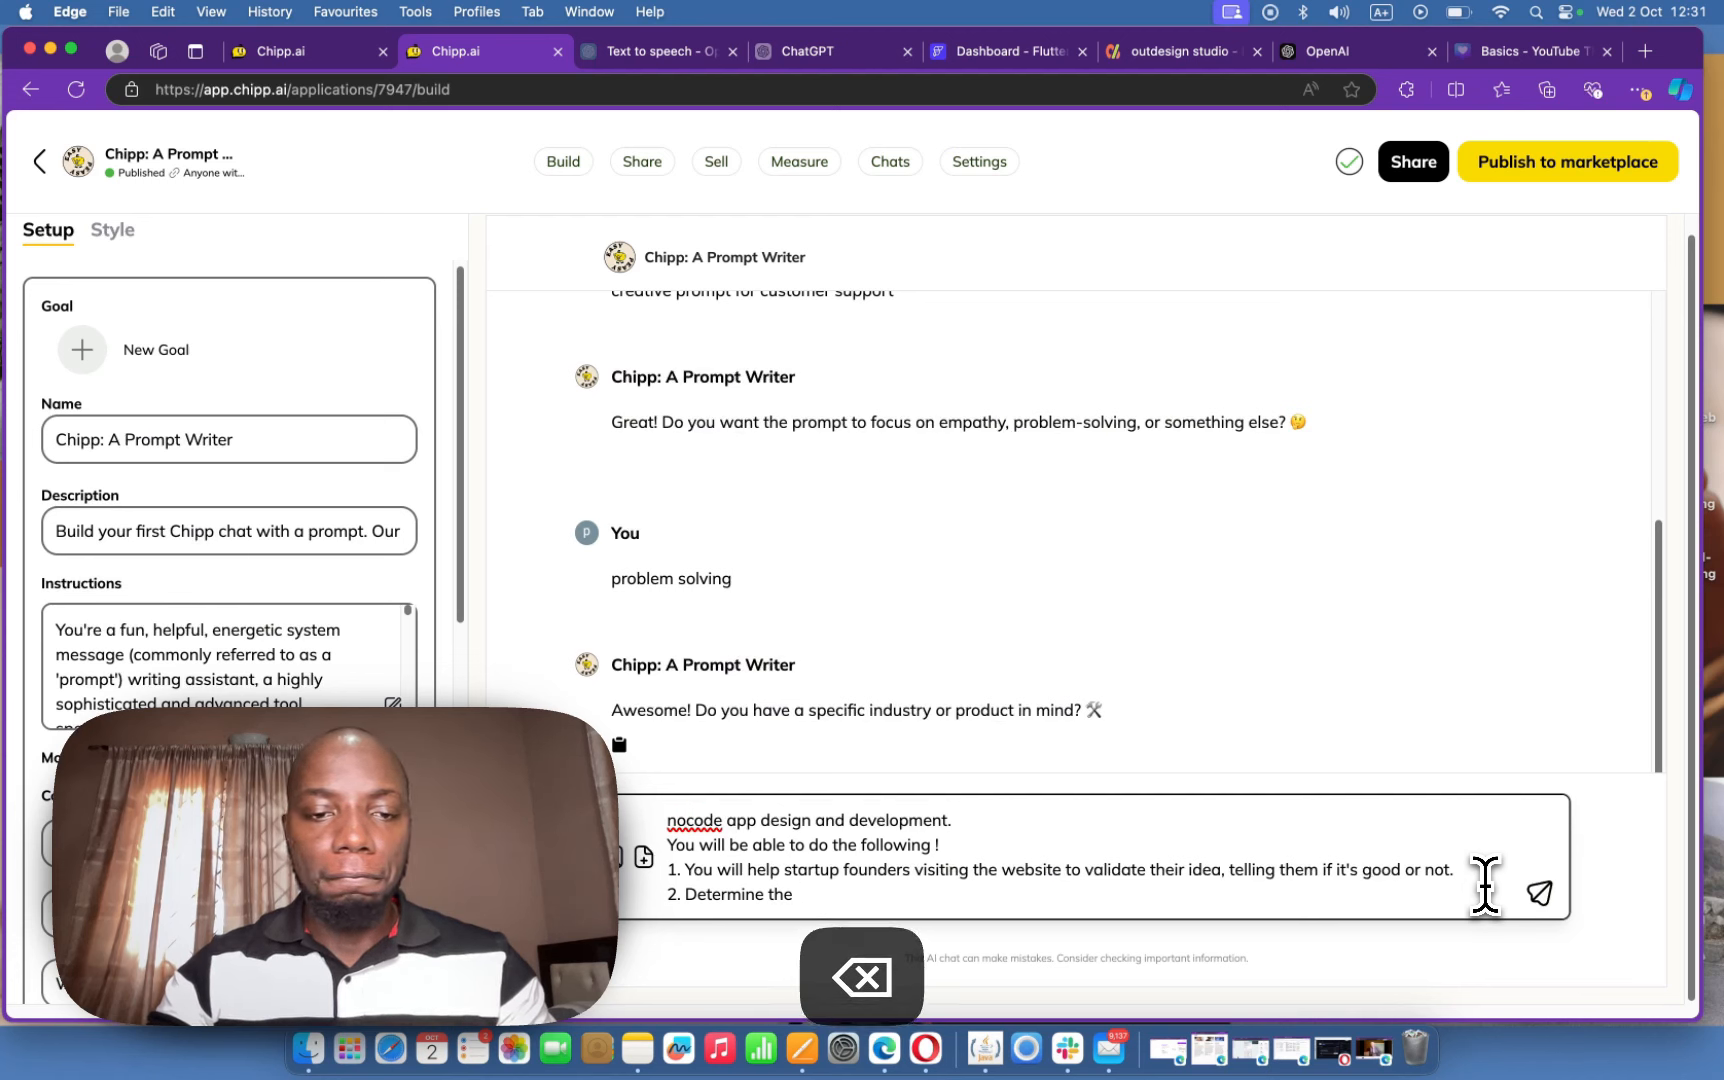
type("he p")
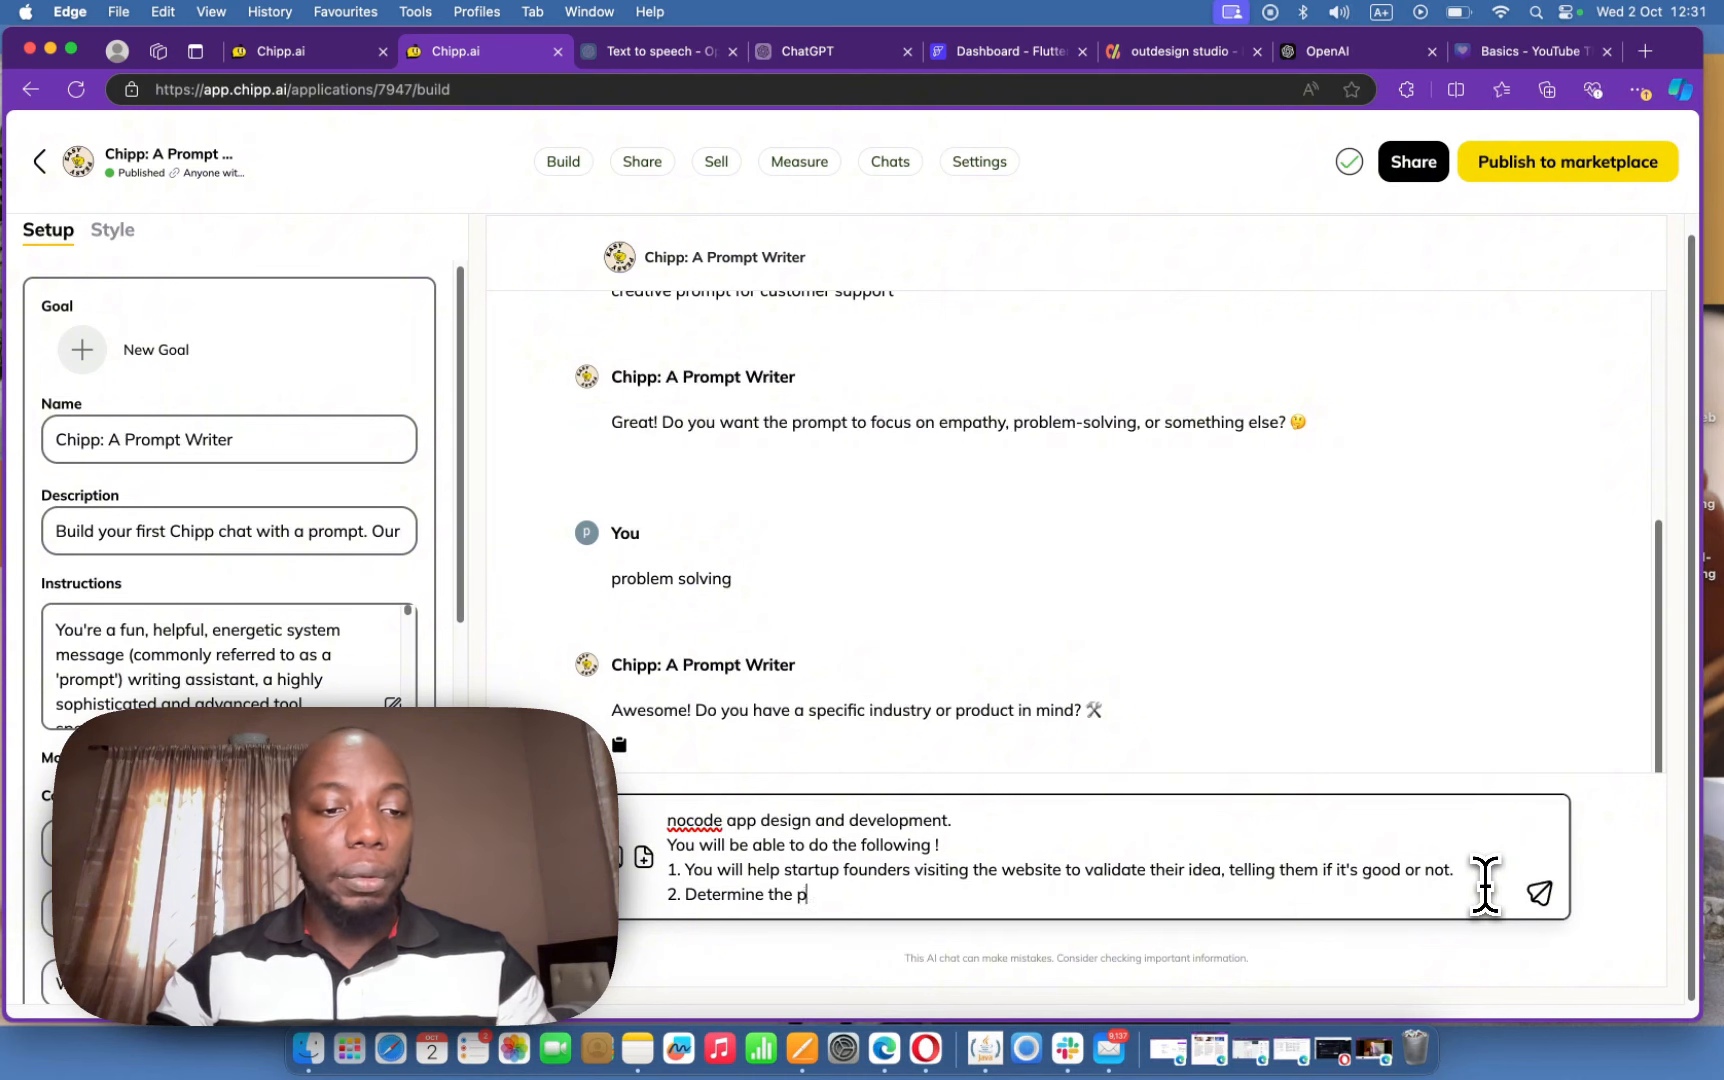
type("rice of build")
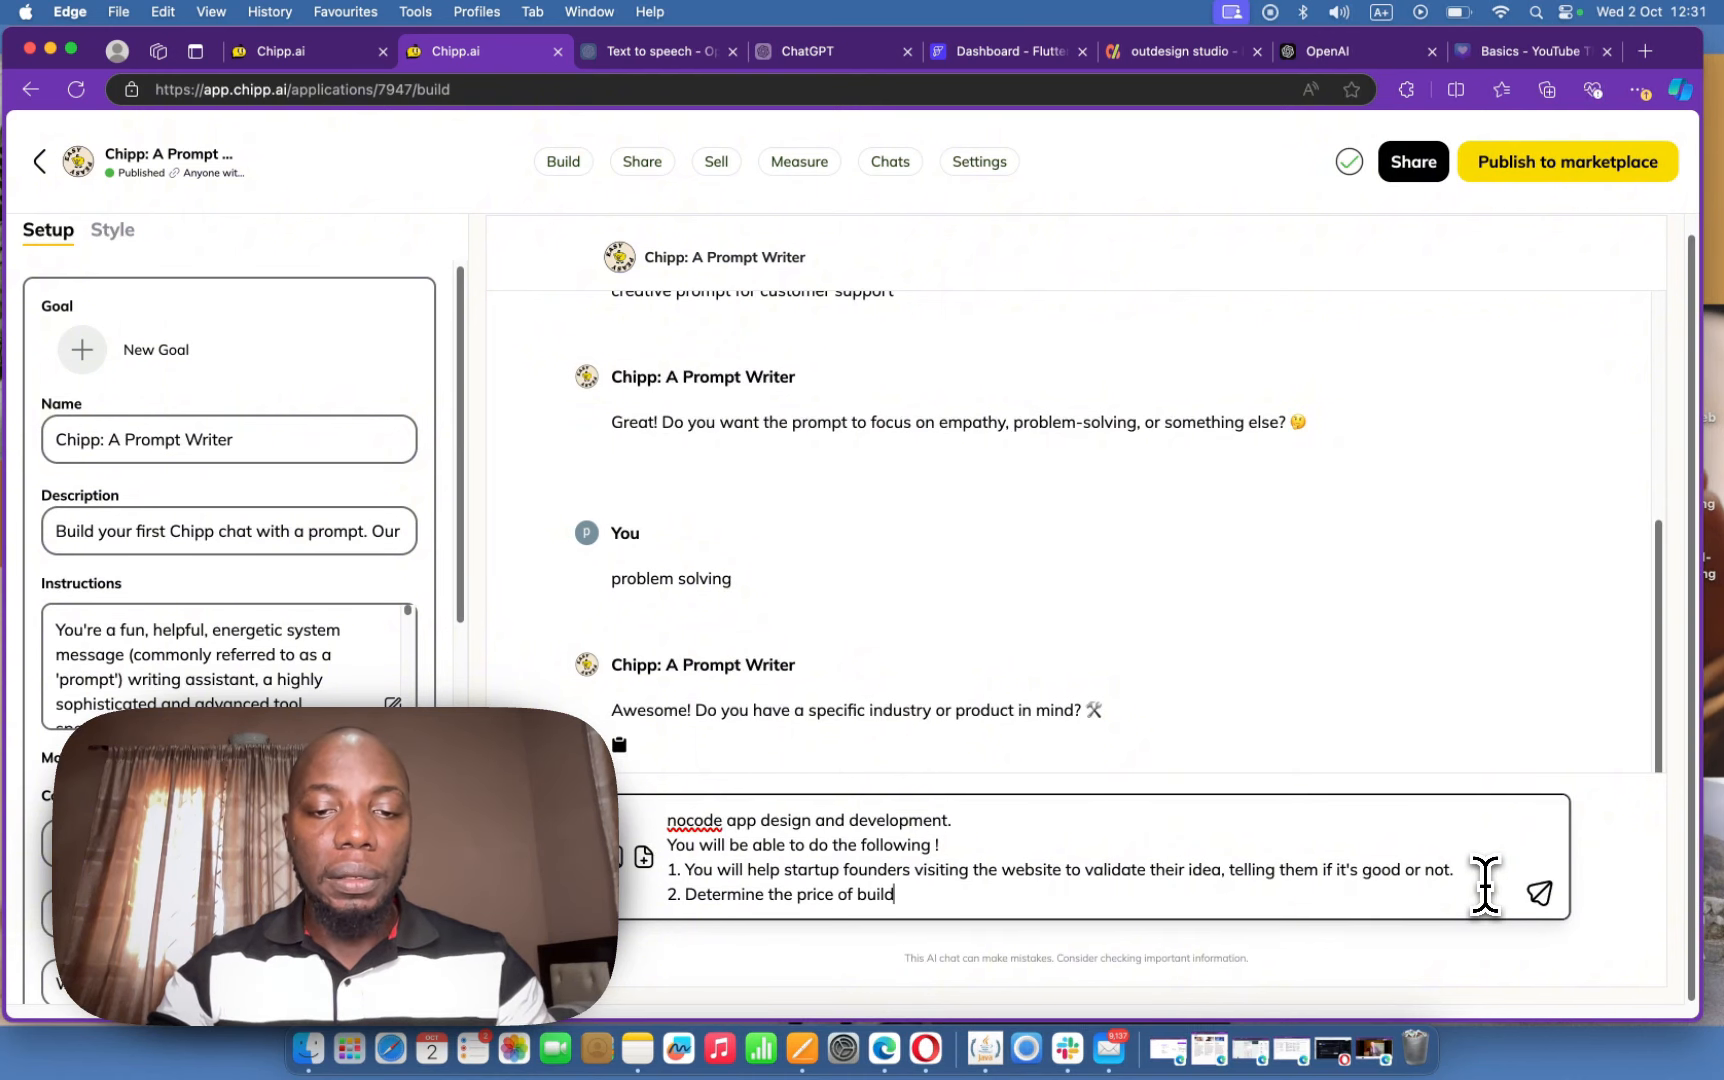
type("ing a mobiel ap")
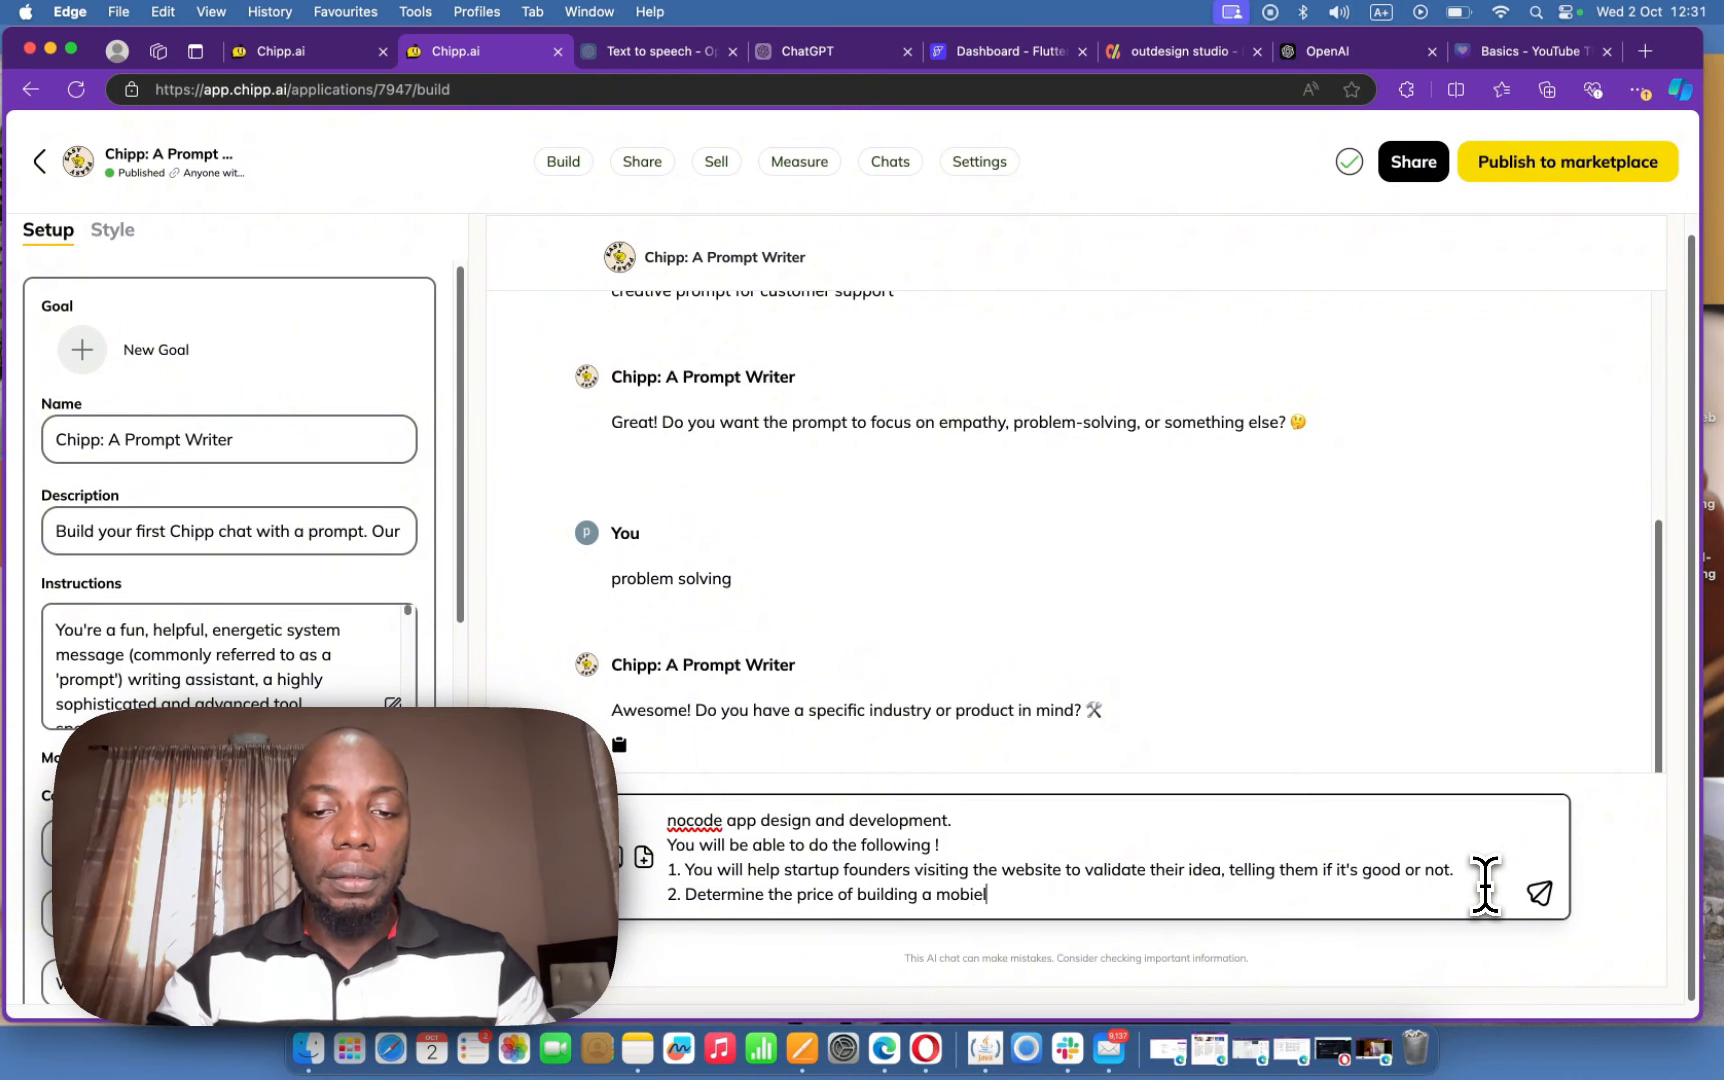
key("BackSpace")
key("BackSpace")
key("BackSpace")
key("BackSpace")
key("BackSpace")
type("le")
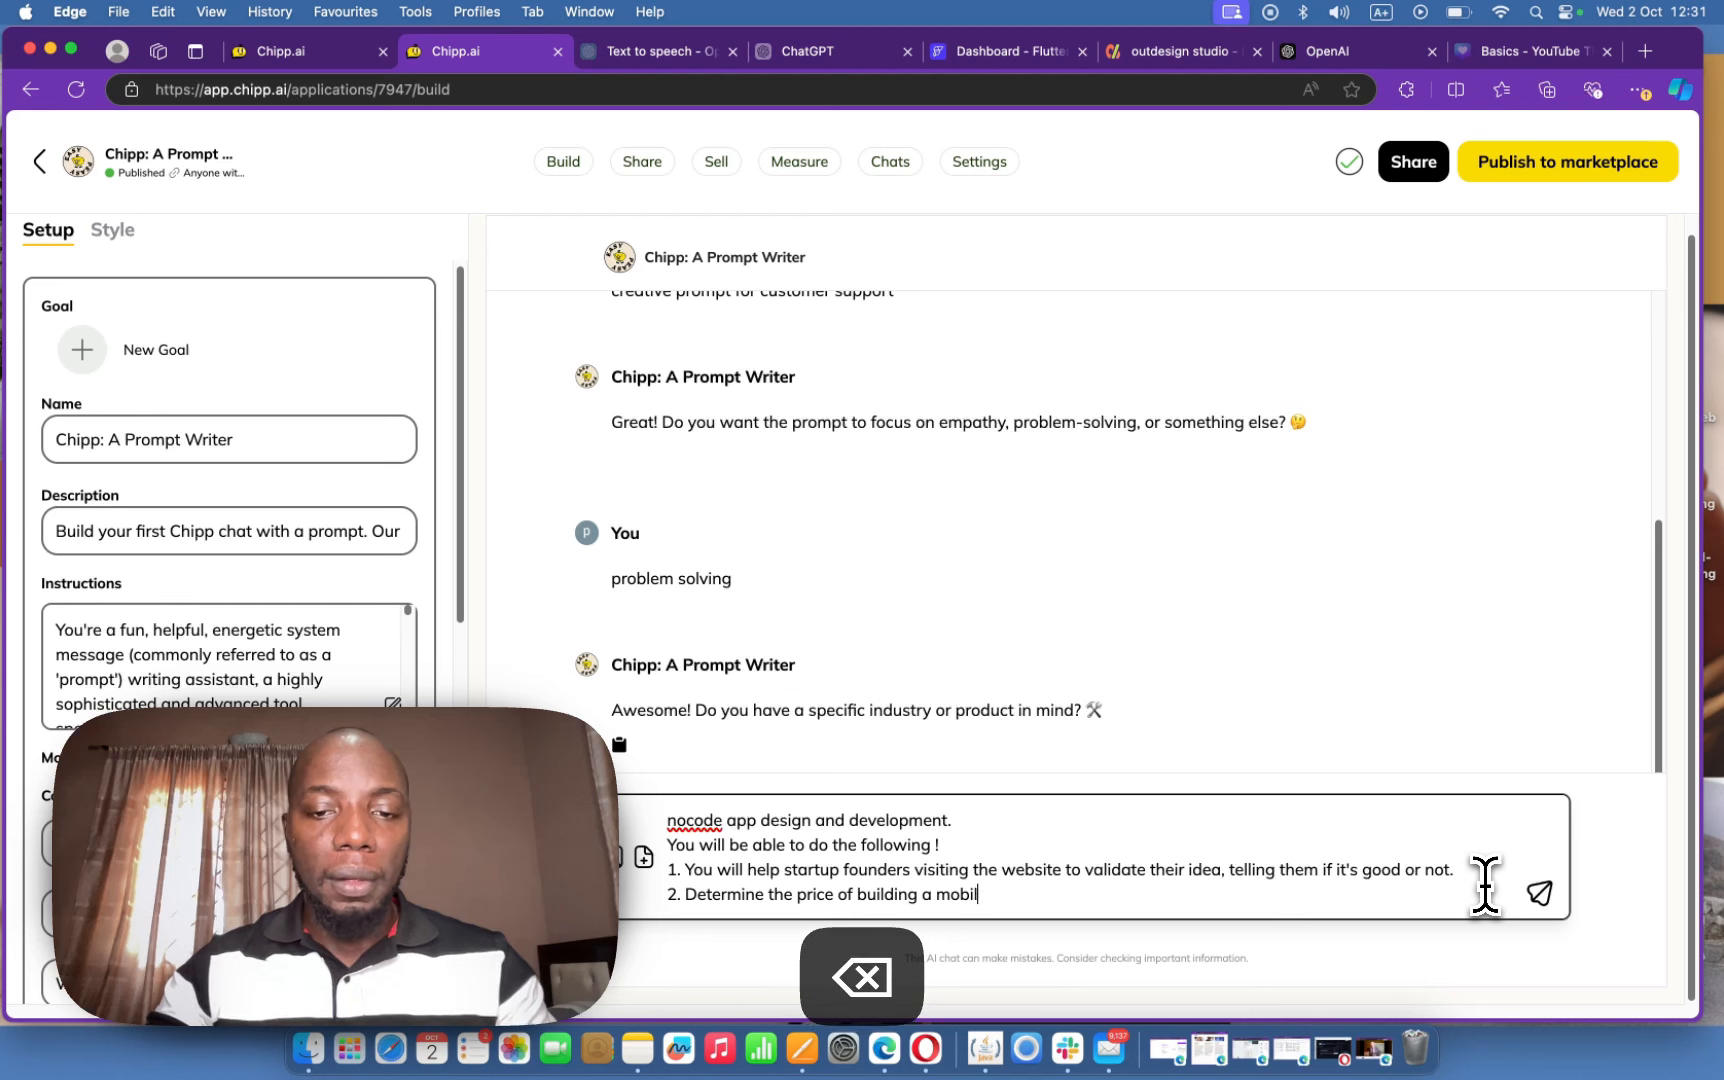
type(" ap")
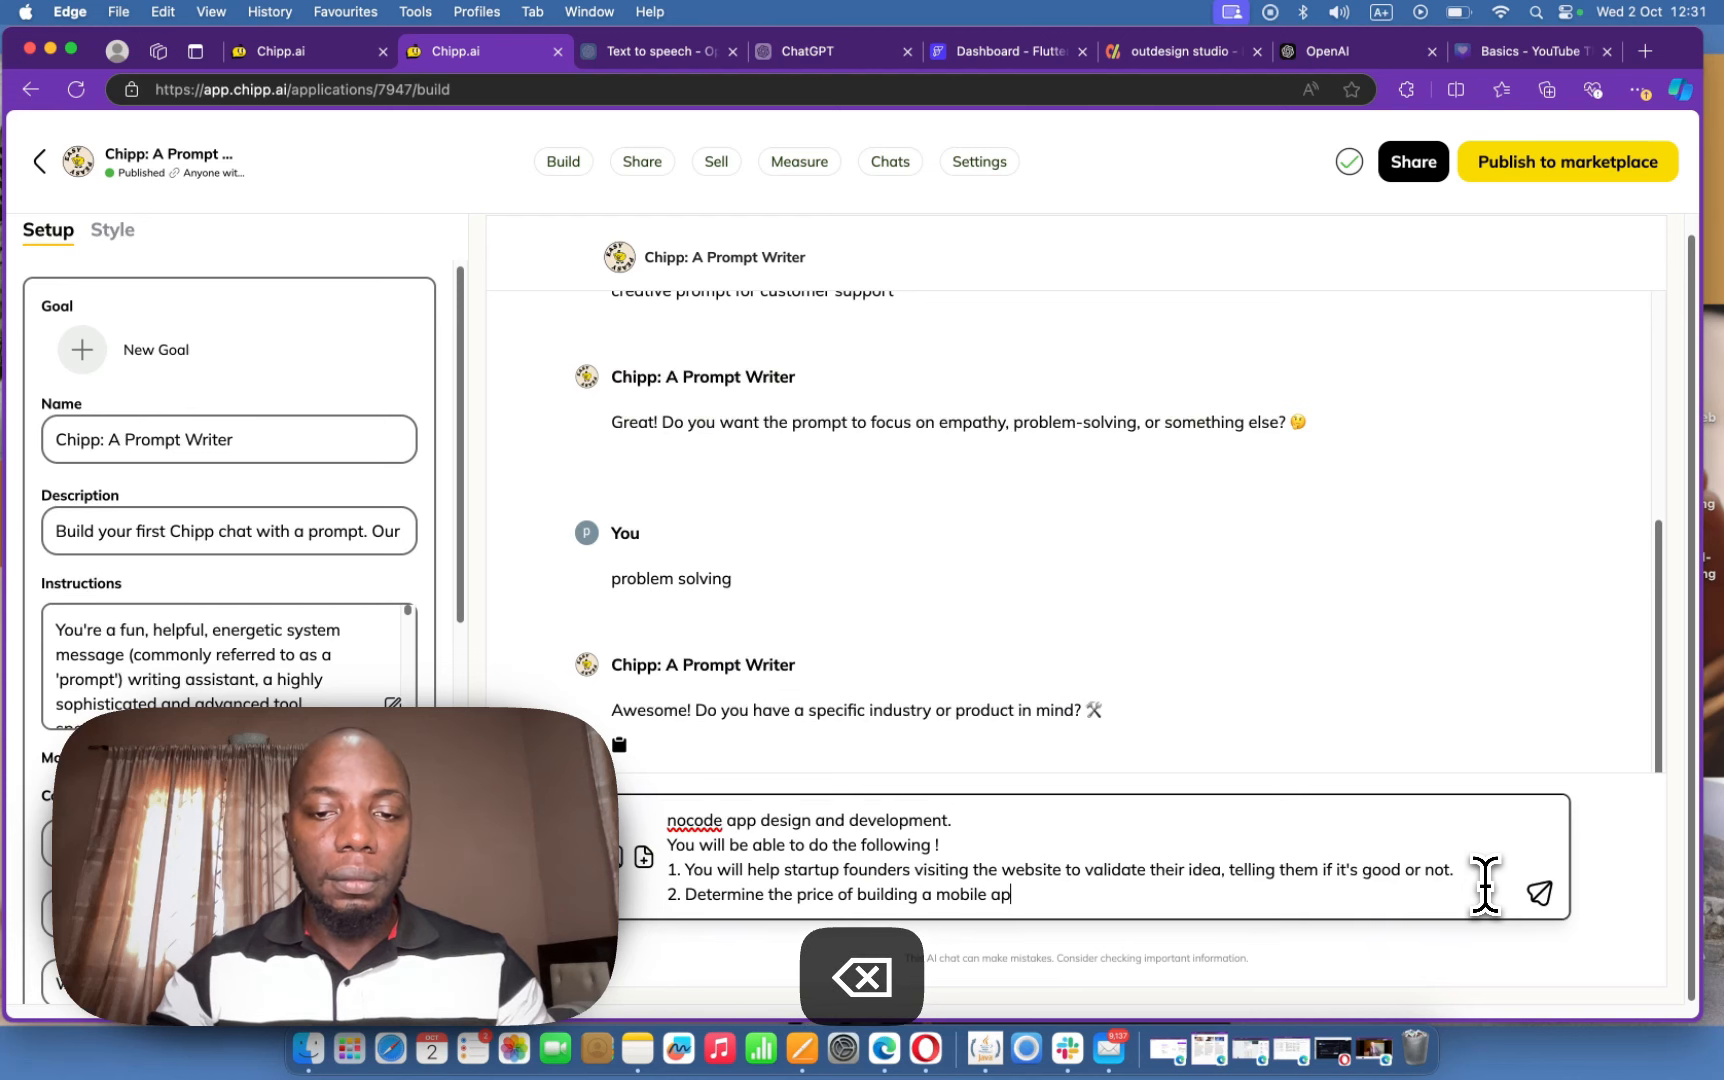
type("ple by the")
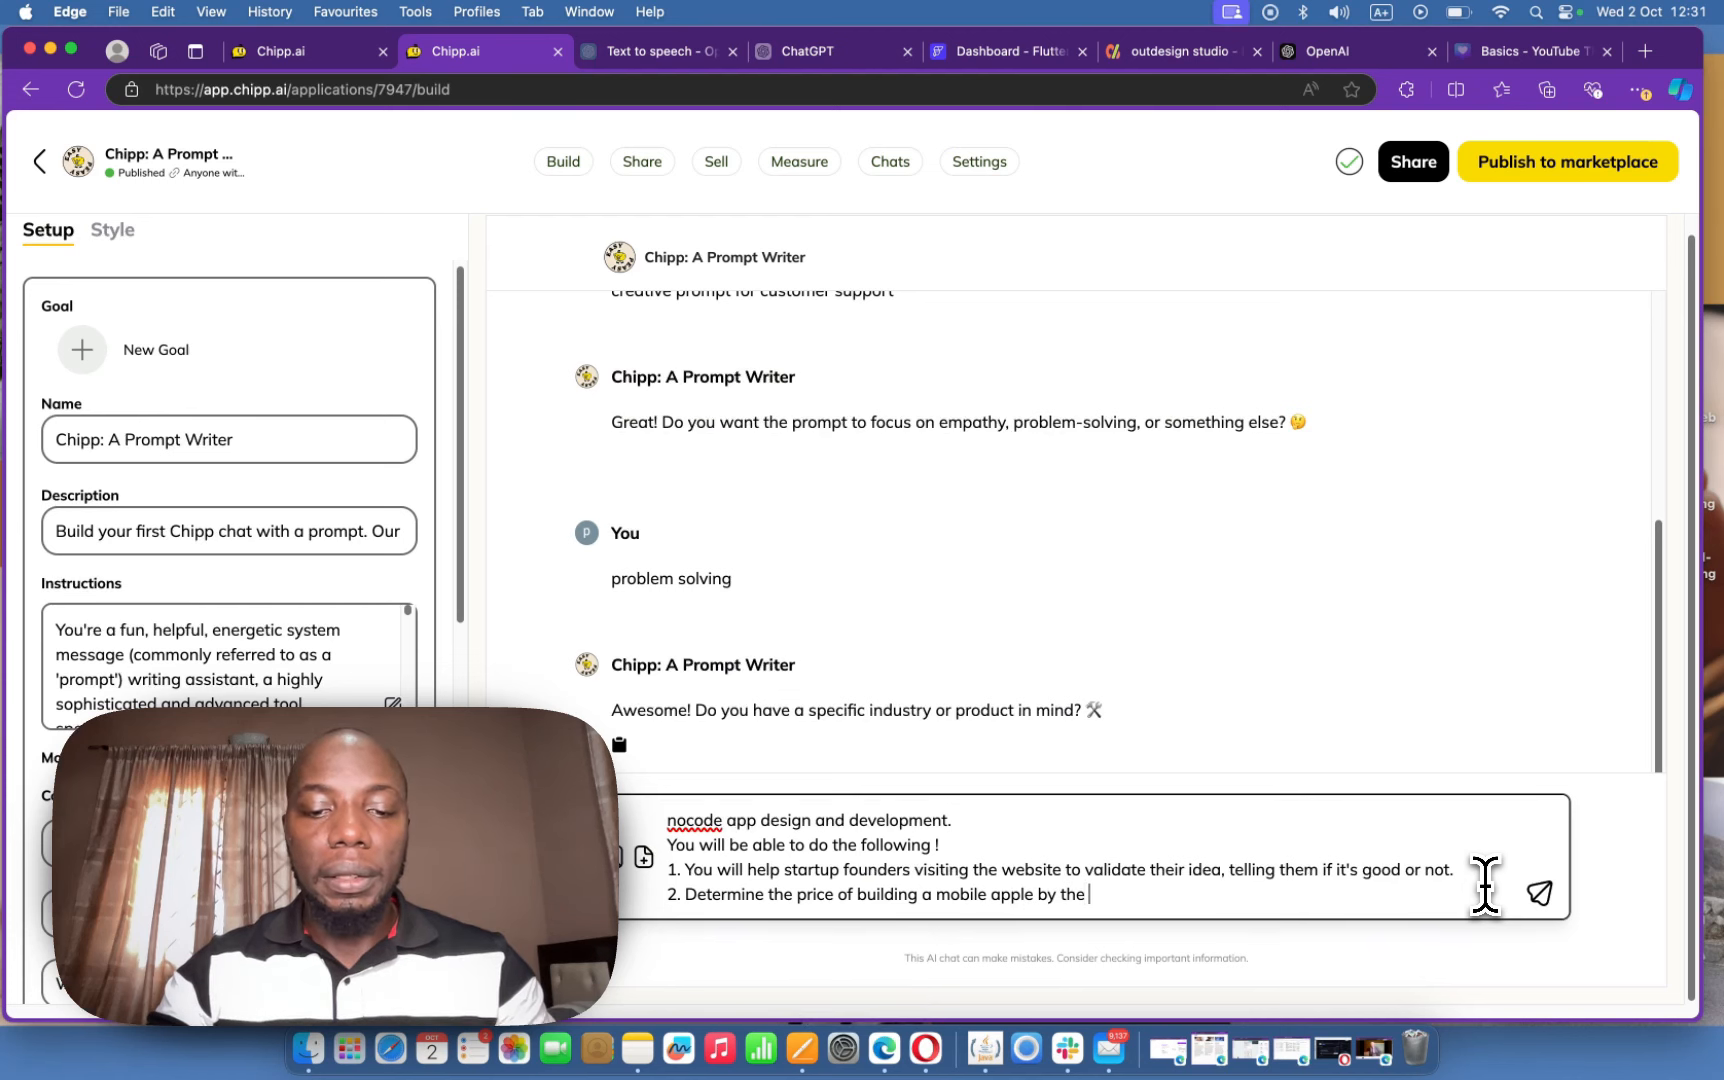
- Extend item 2 of the unsent reply with "agencie after giving"
type(" agency")
key("BackSpace")
type("ie af")
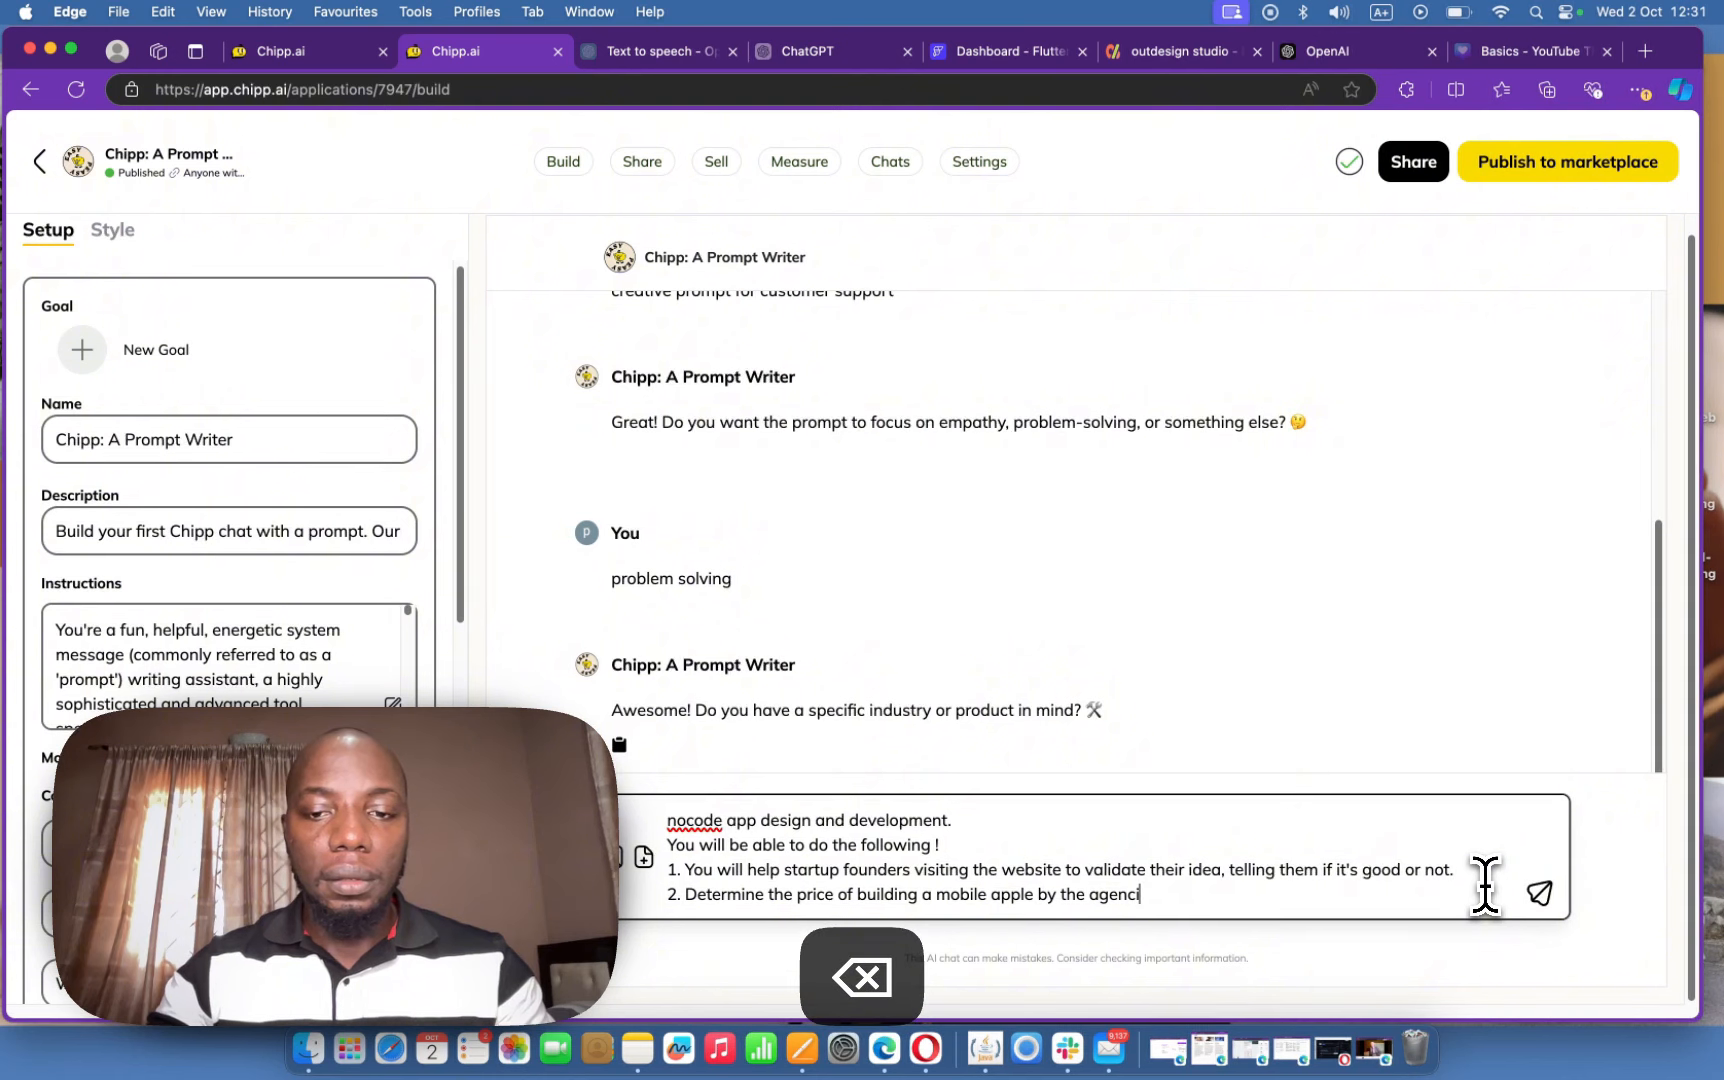
key("BackSpace")
key("BackSpace")
key("BackSpace")
key("BackSpace")
key("BackSpace")
key("BackSpace")
key("BackSpace")
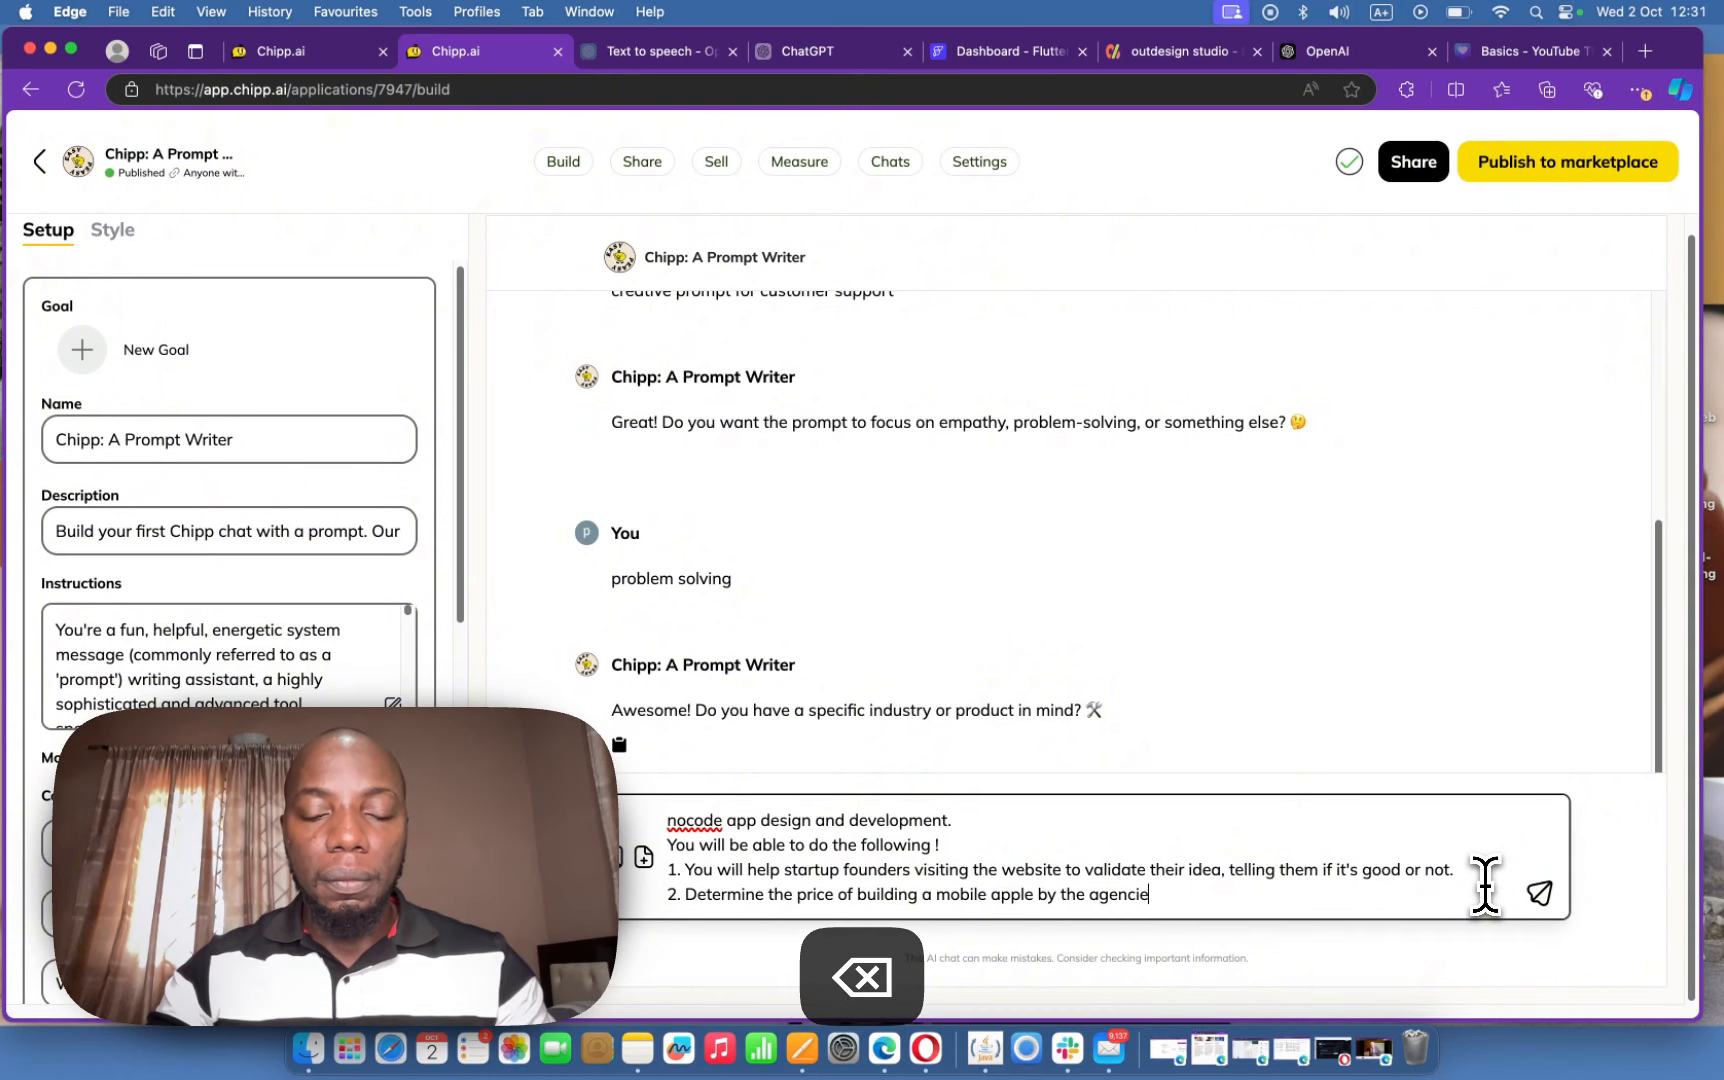
type("nc")
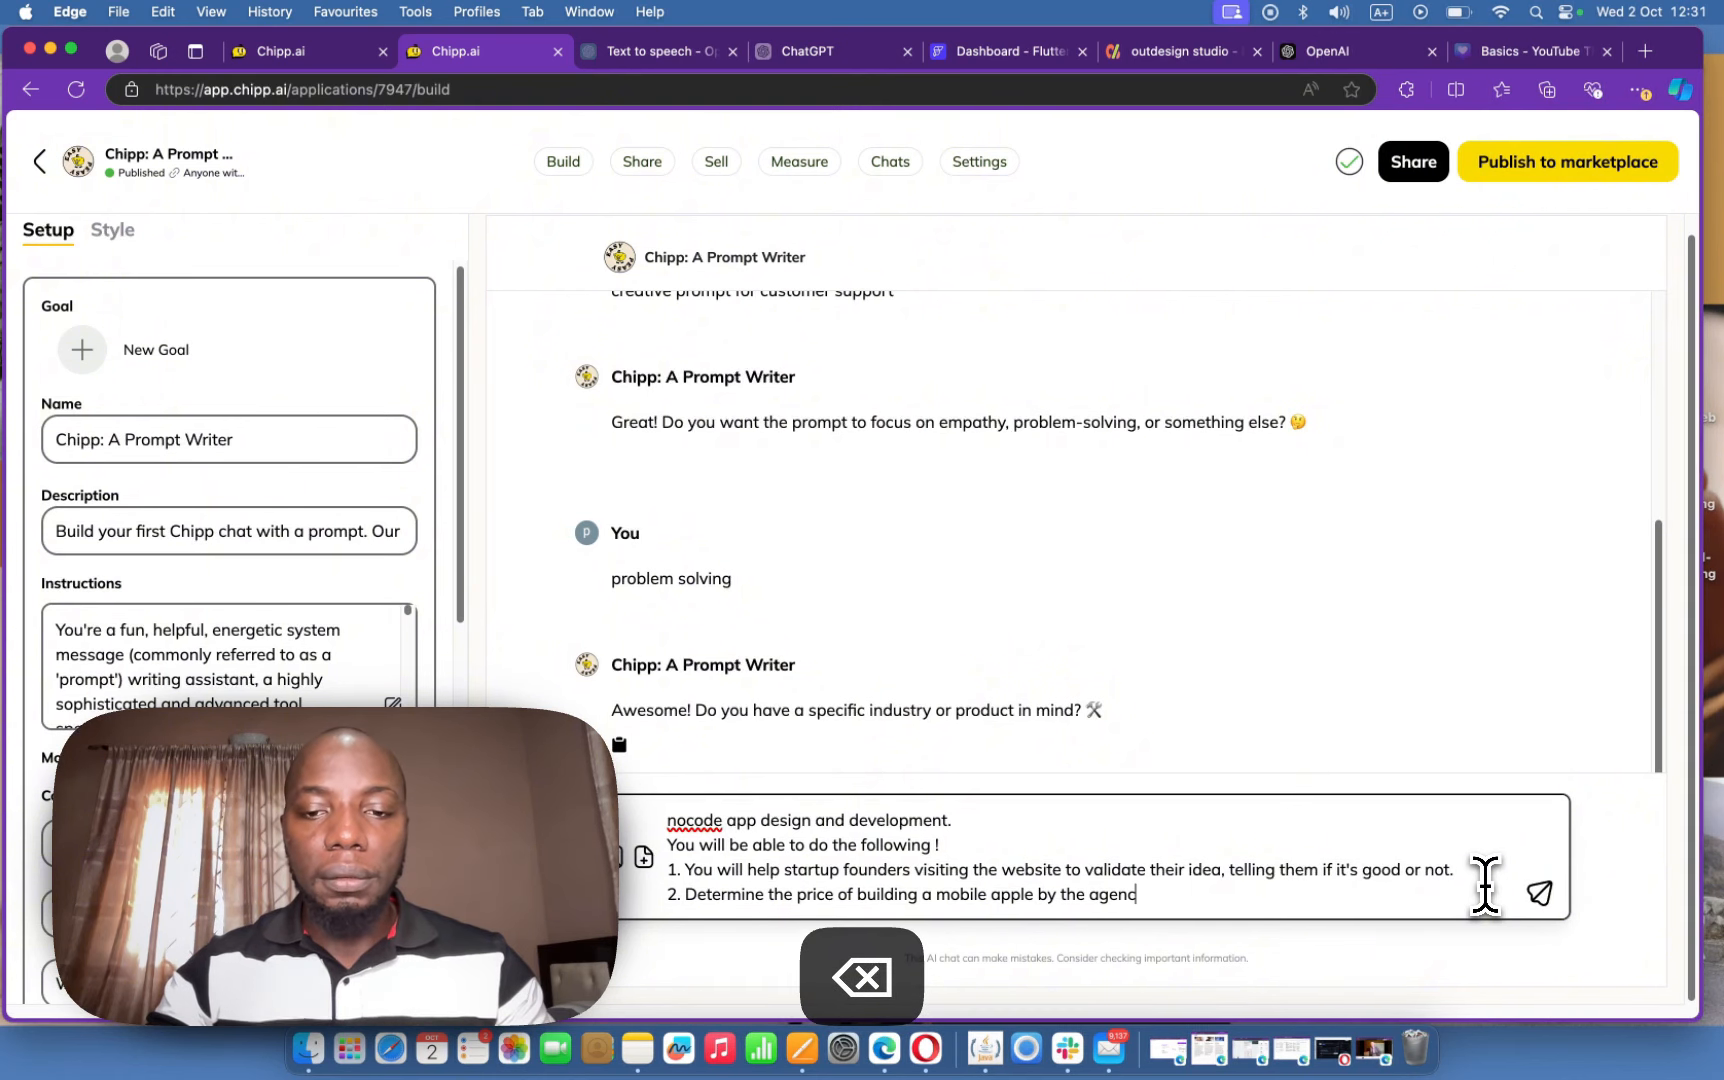
type("ie afte")
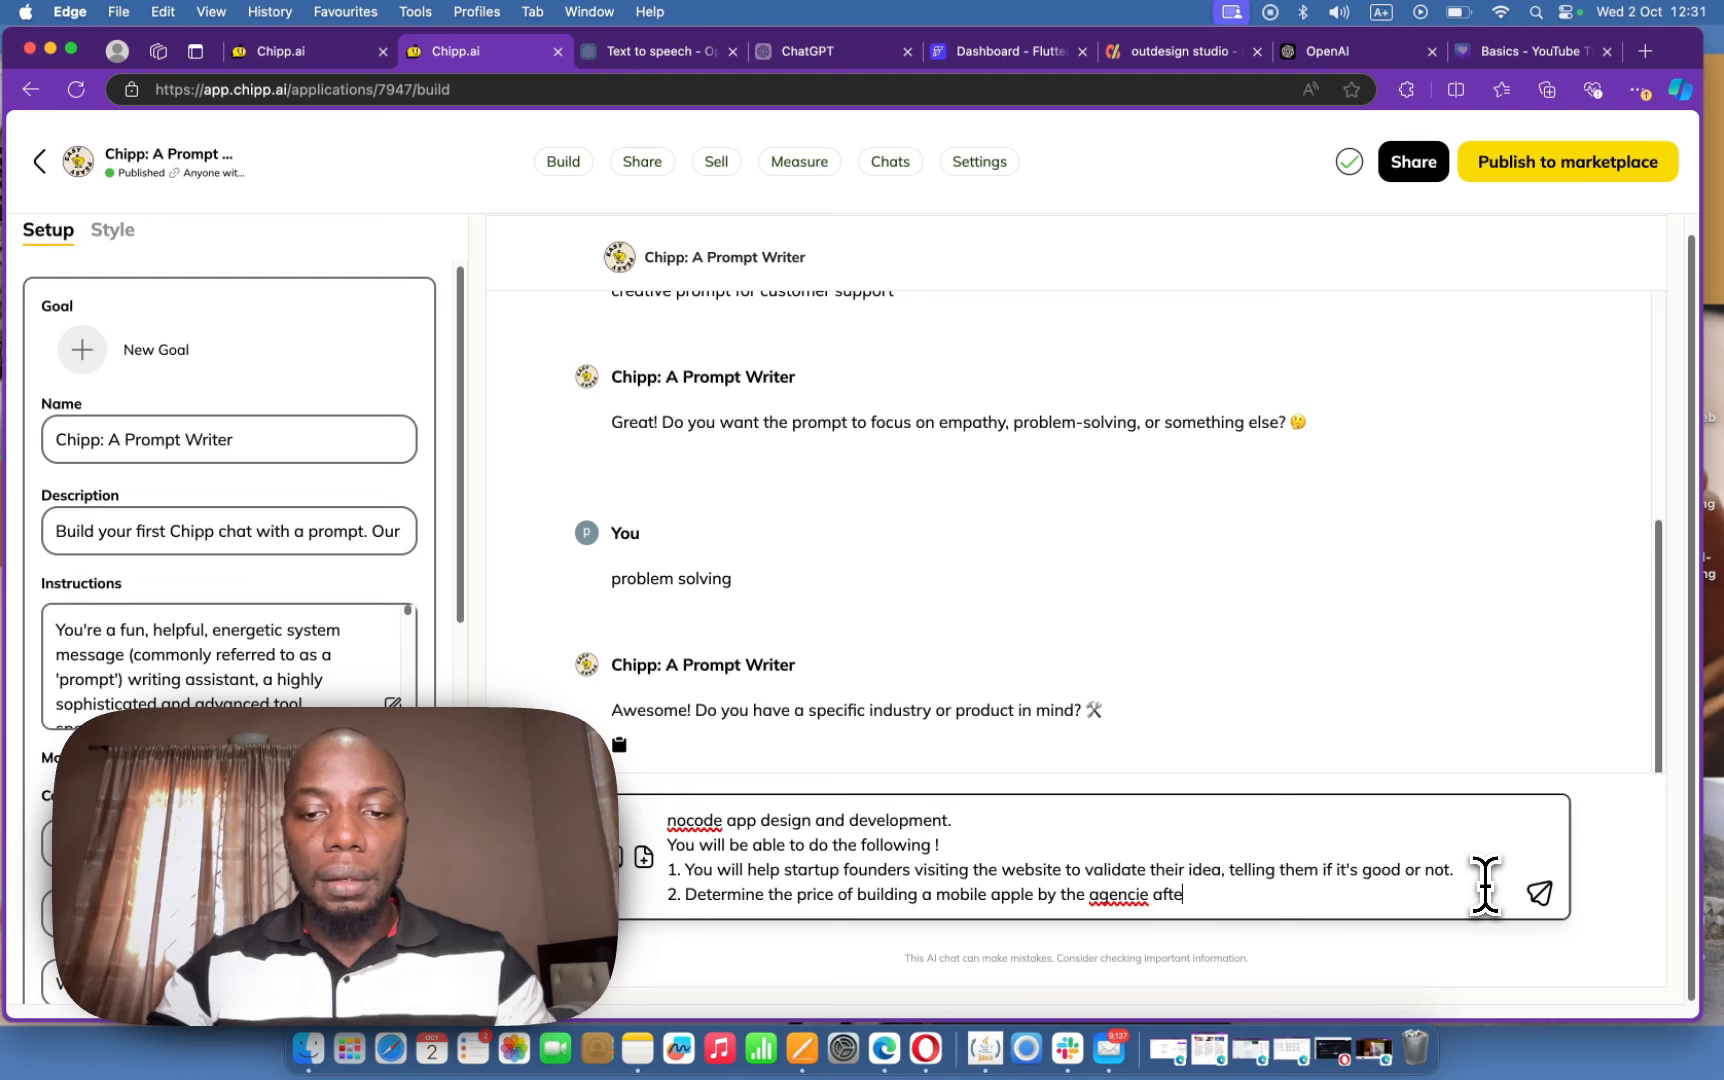
type("r giving")
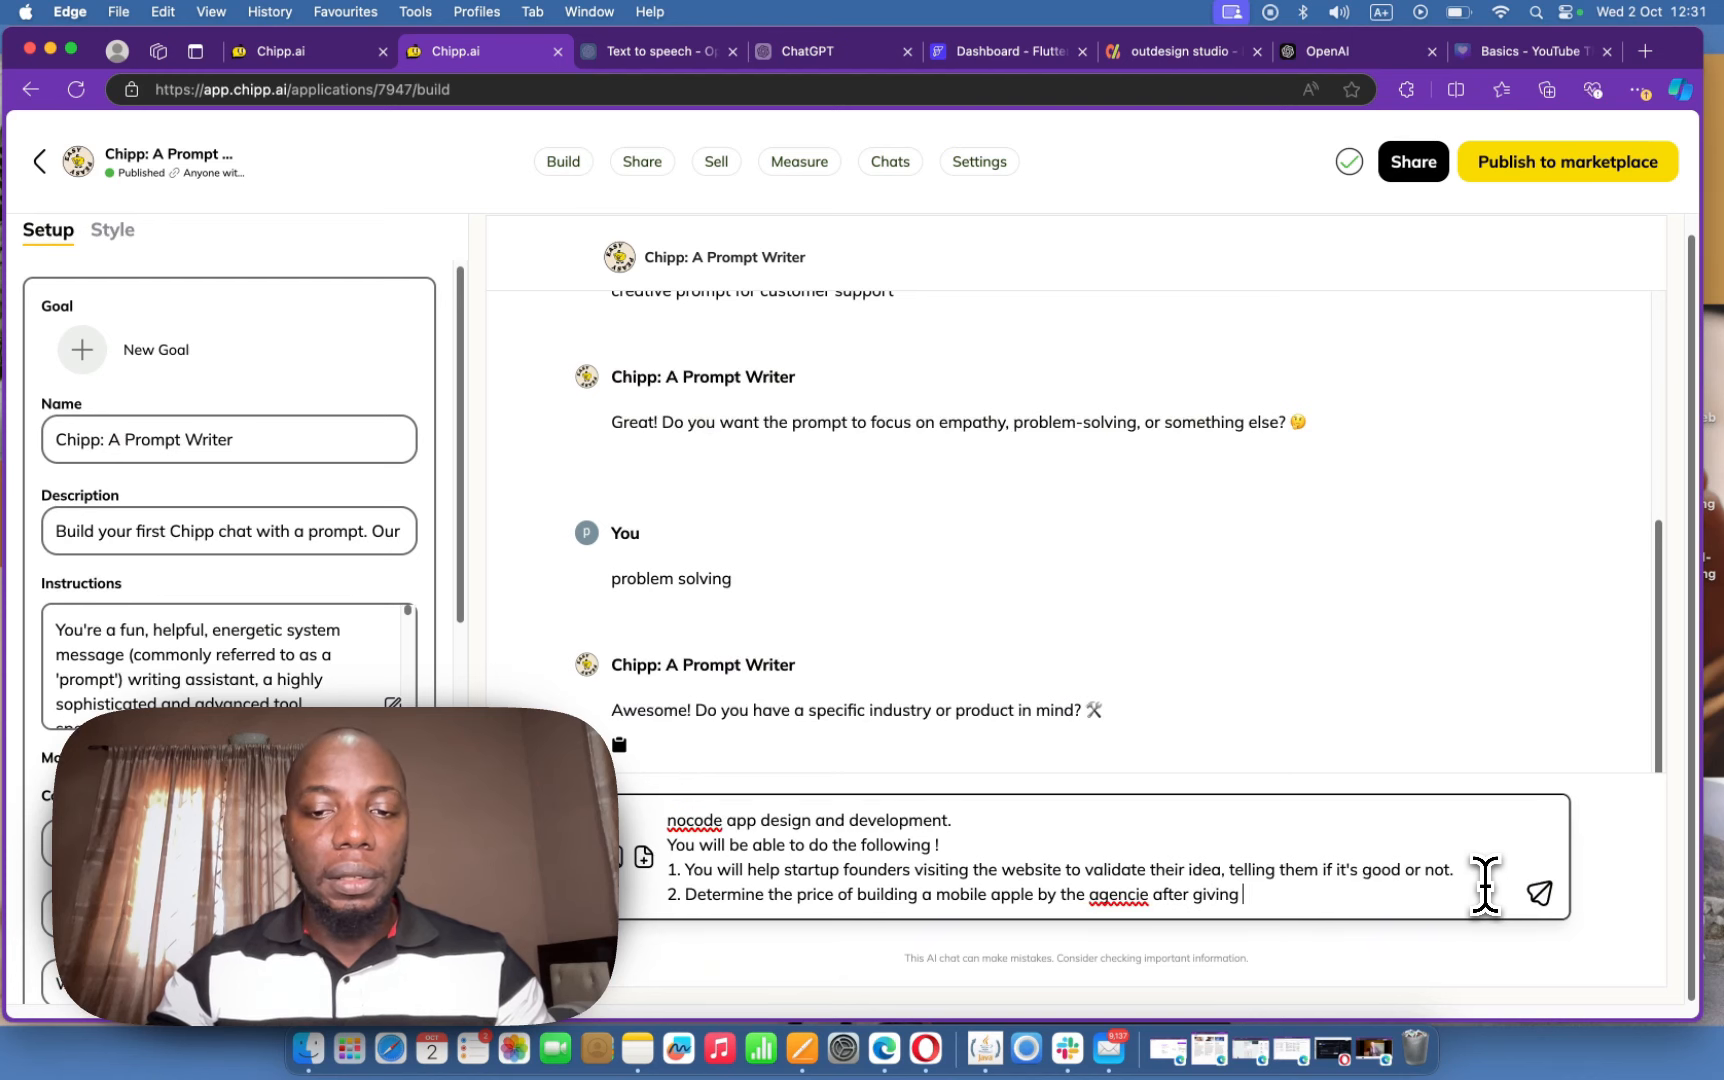
- Replace the last word of item 2 with "asking some"
key("BackSpace")
key("BackSpace")
key("BackSpace")
key("BackSpace")
key("BackSpace")
key("BackSpace")
type("a")
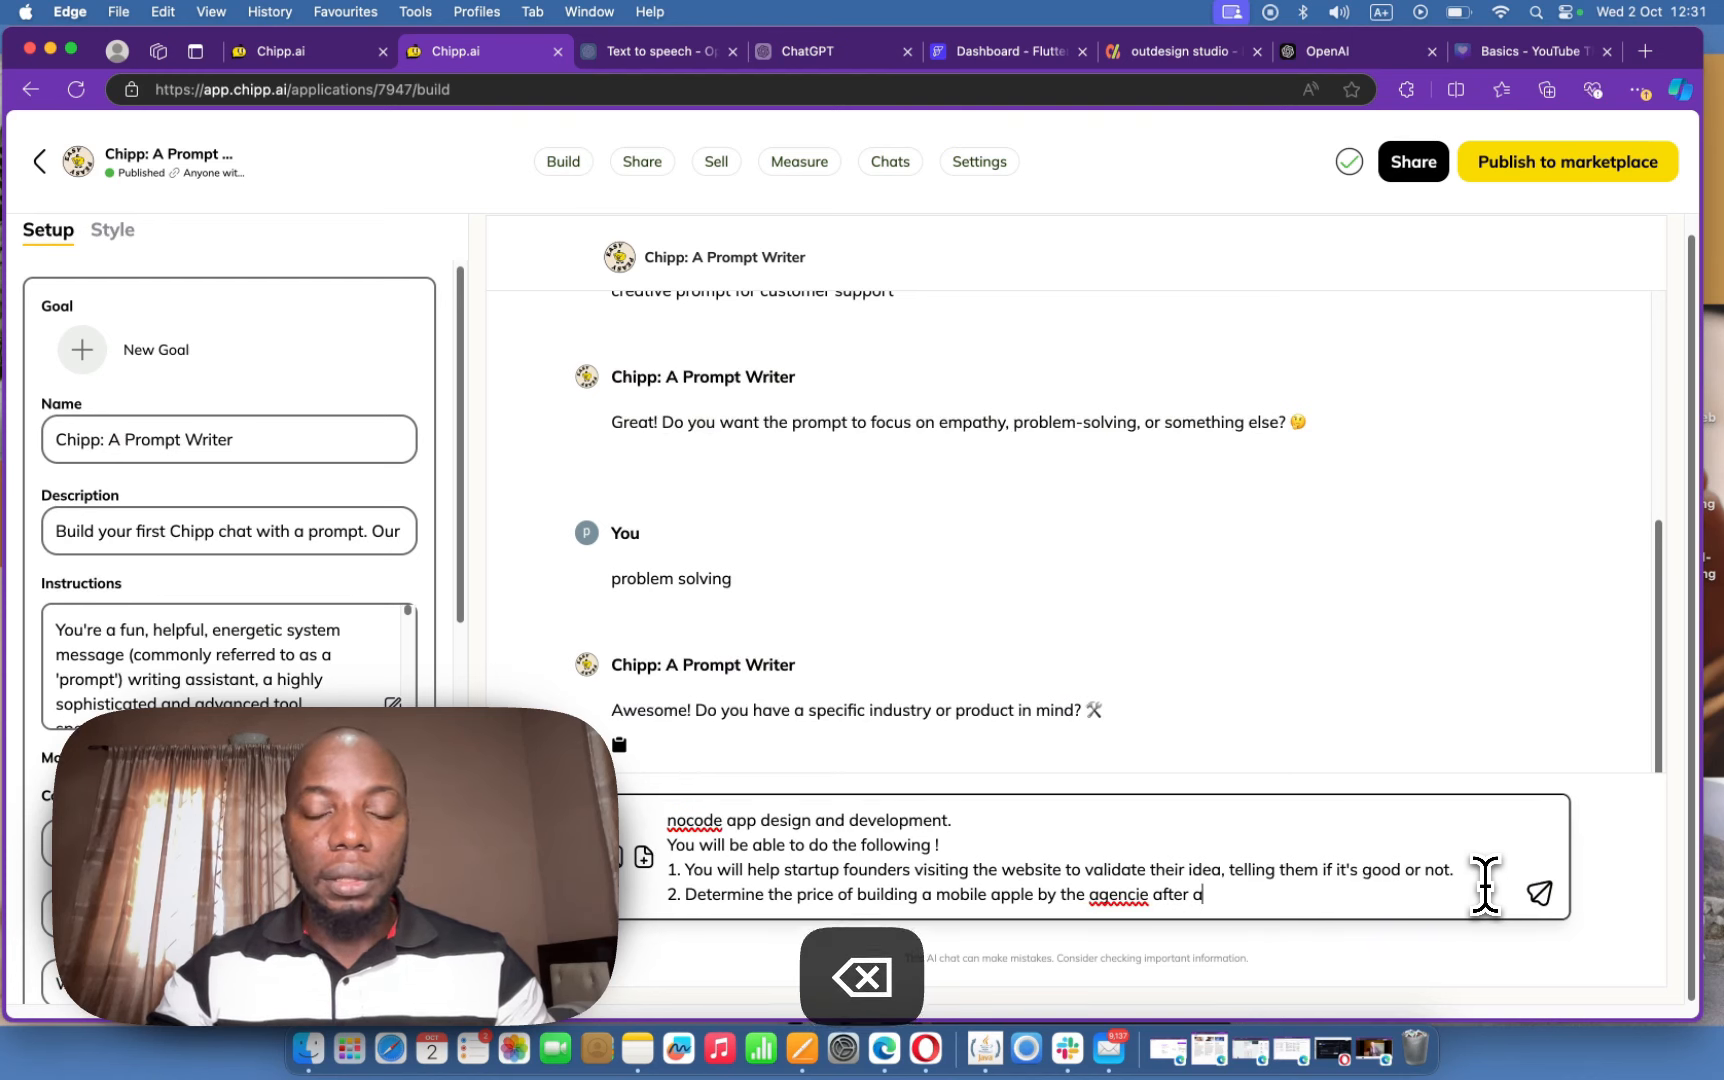
key("BackSpace")
type("aski")
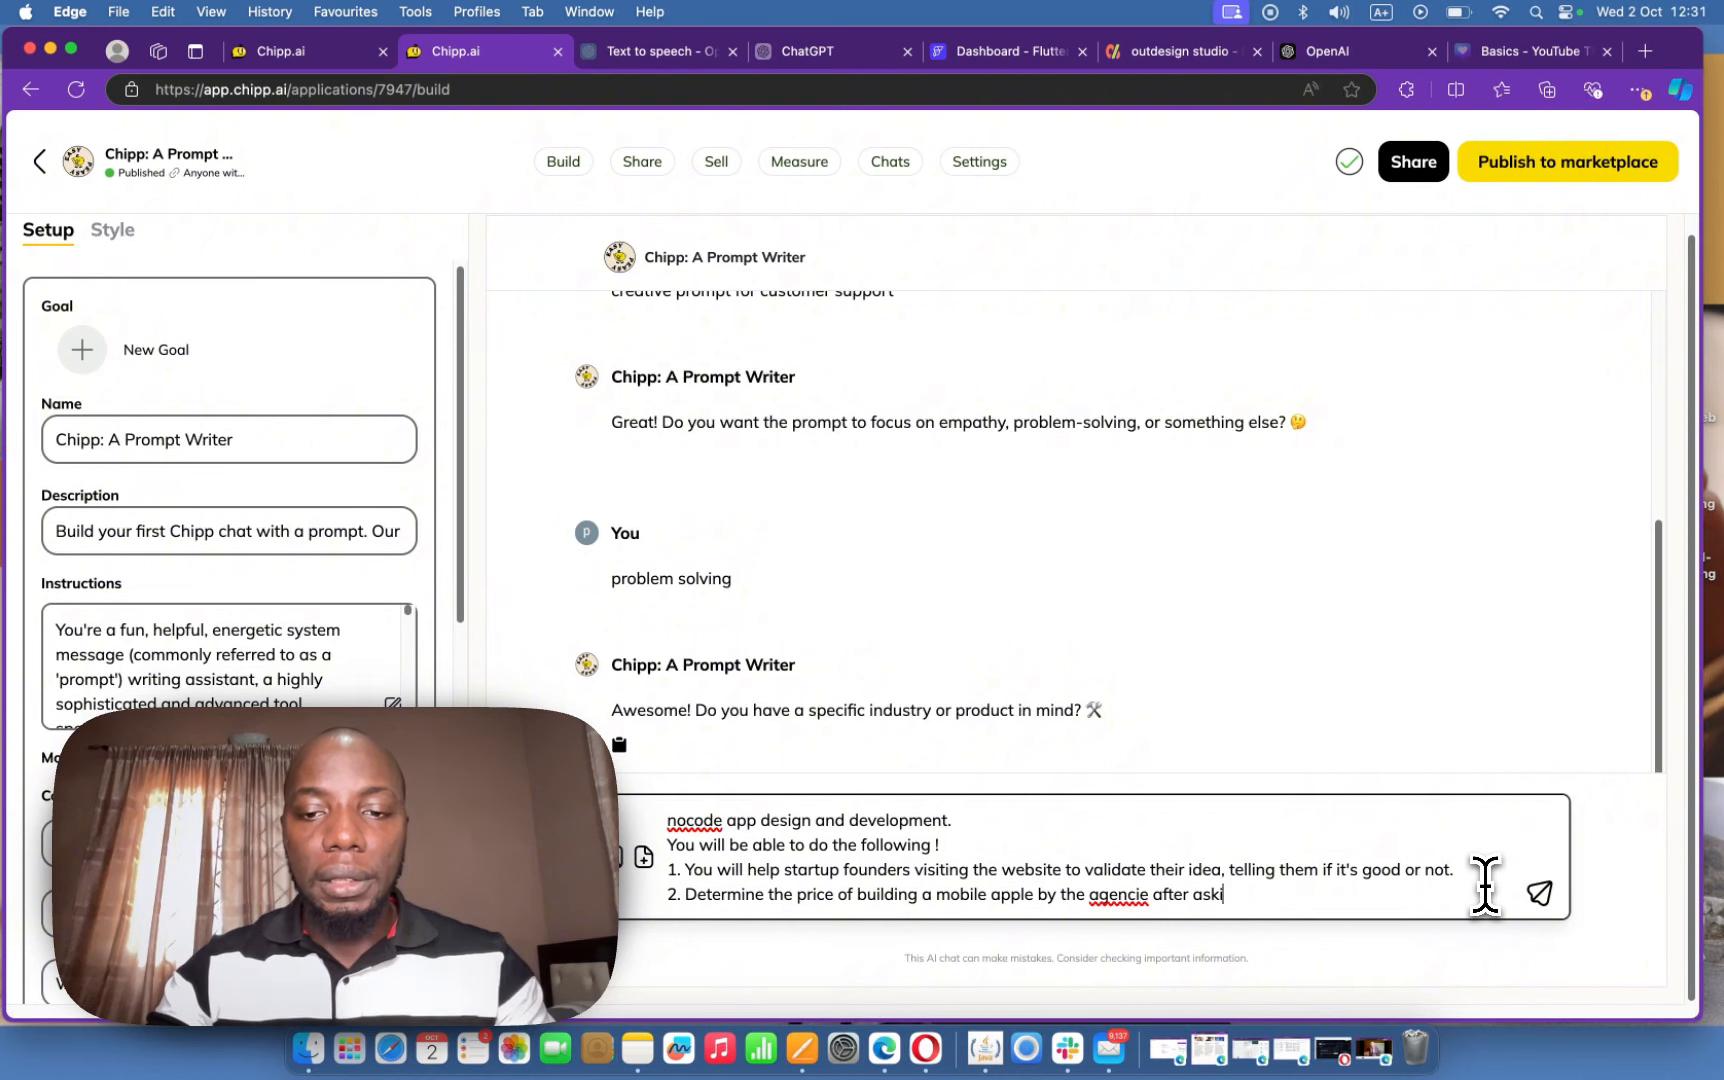
type("ng some ")
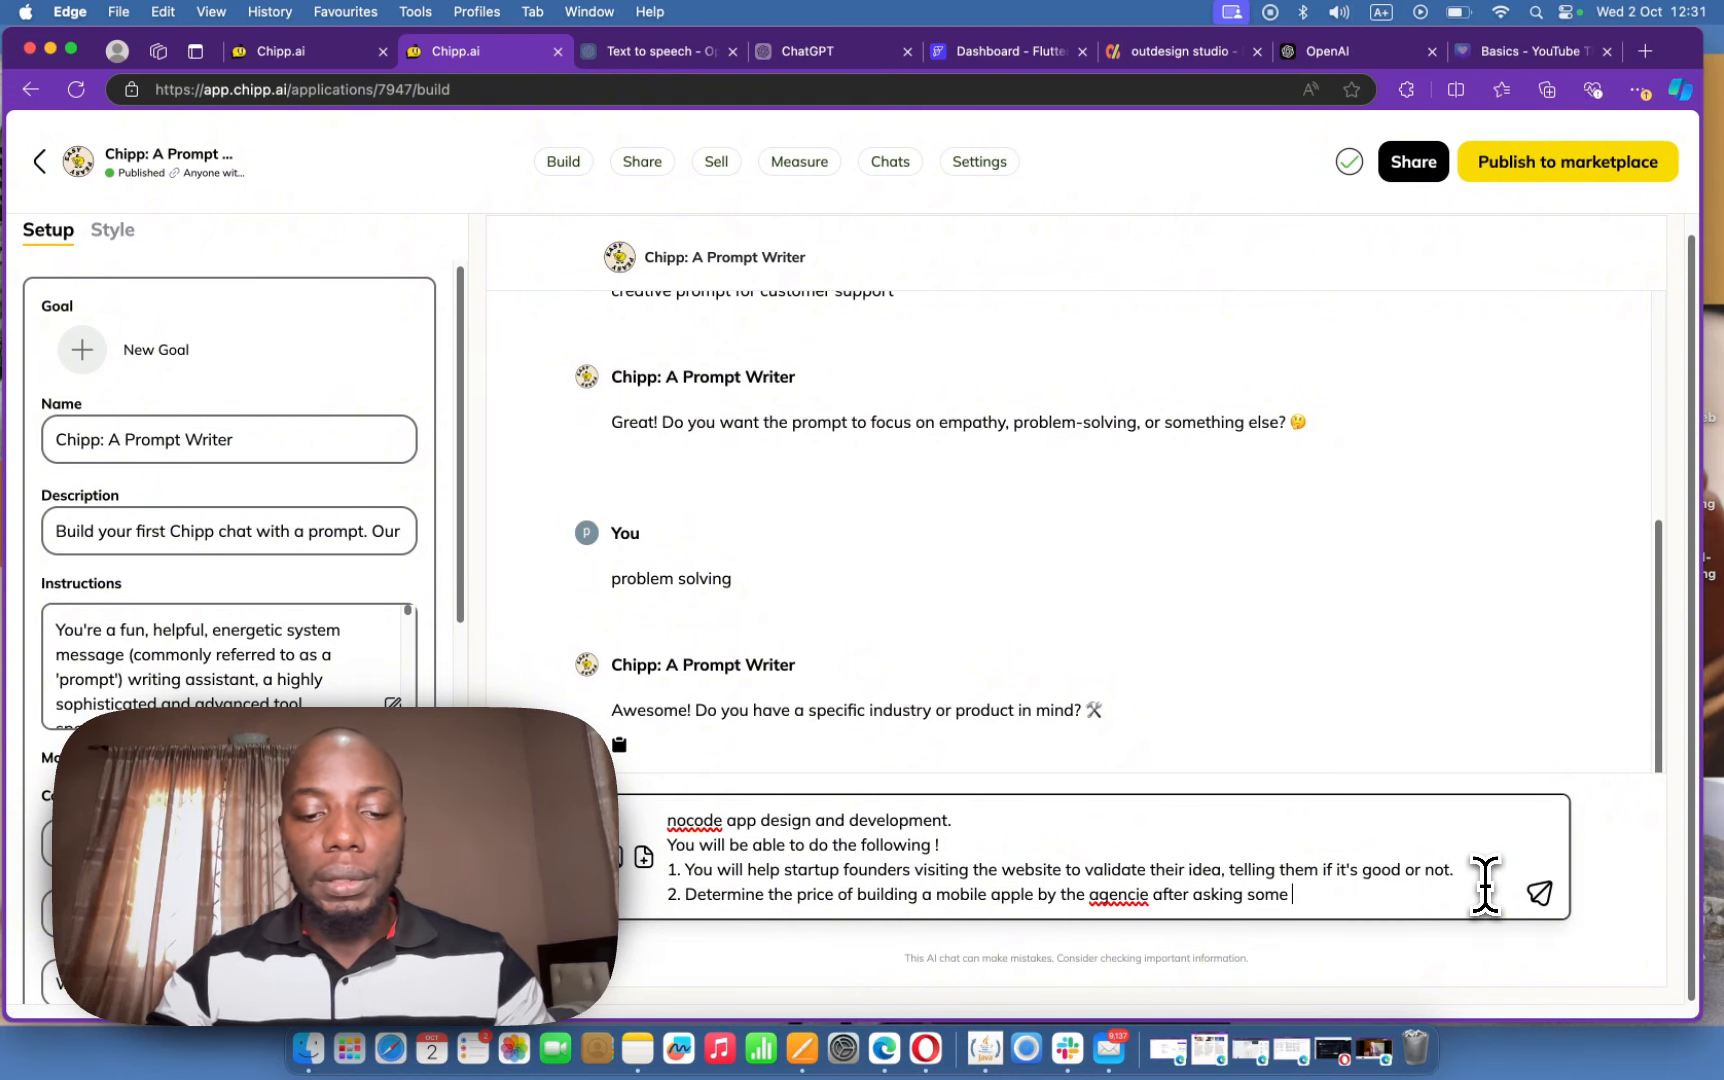
- Continue item 2 of the unsent reply with "questions about the numbers of features"
type("qurstions")
key("BackSpace")
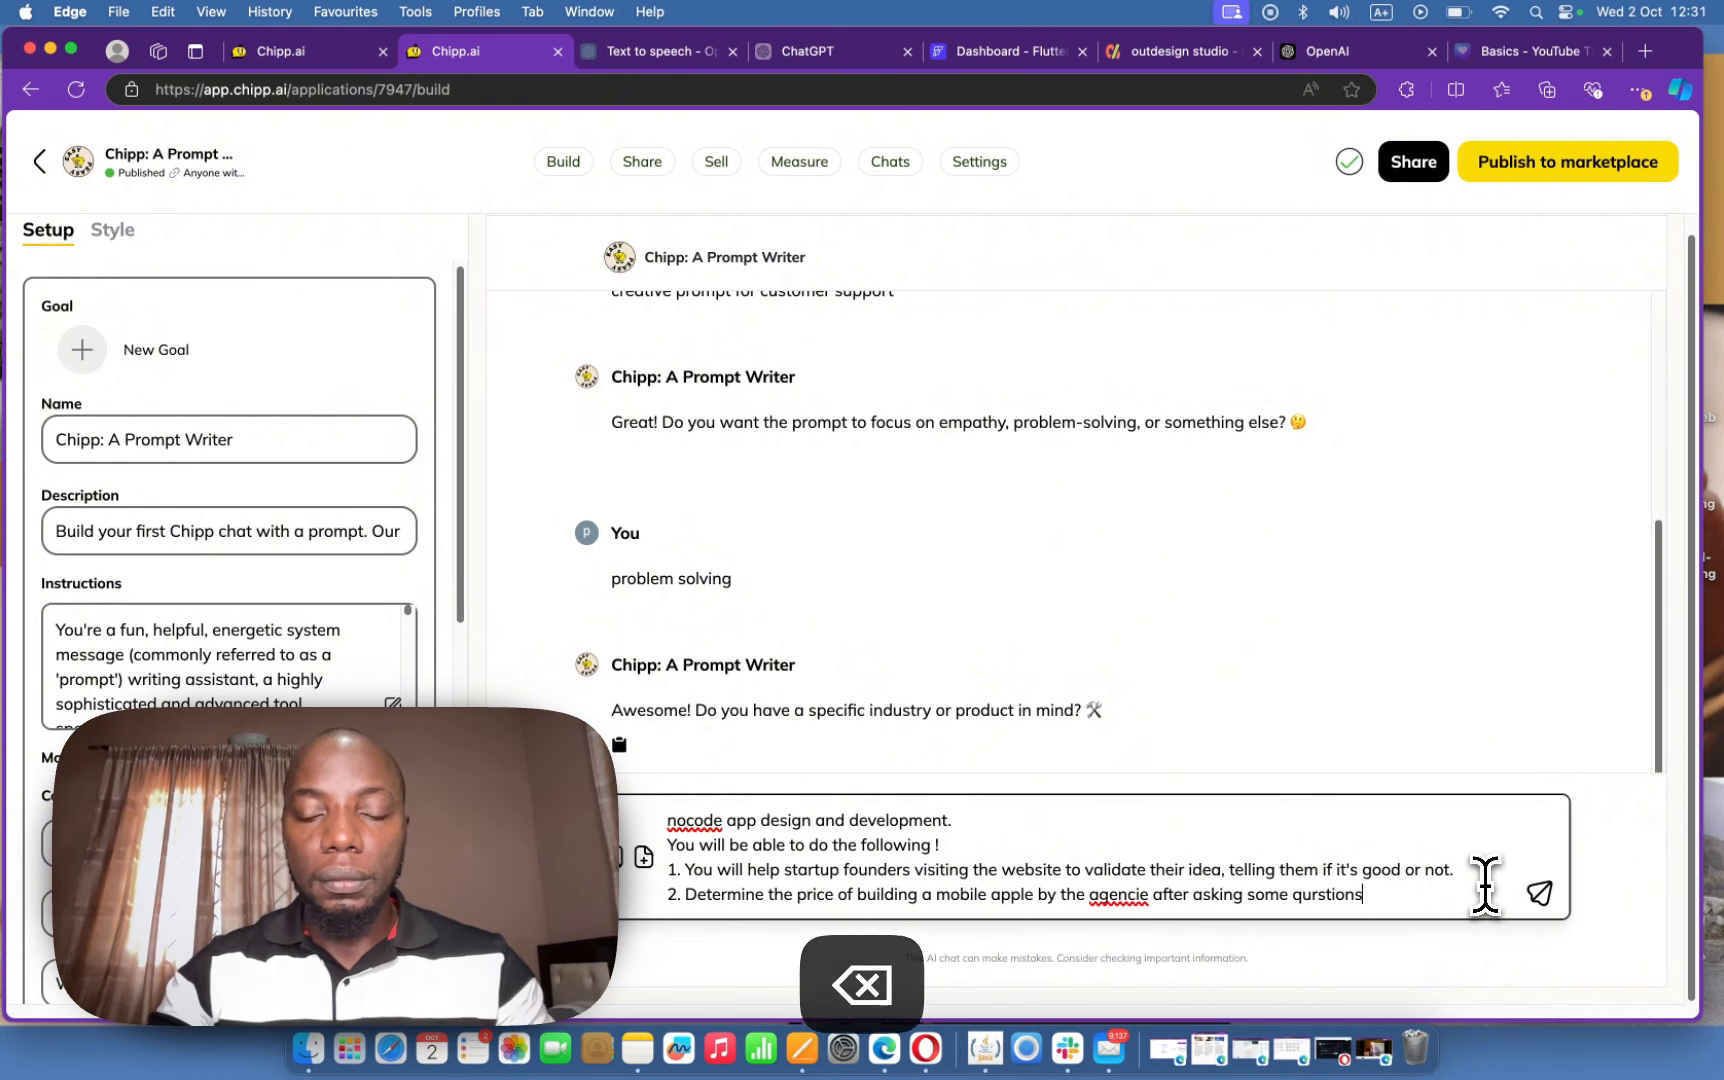
key("BackSpace")
key("BackSpace")
key("BackSpace")
key("BackSpace")
key("BackSpace")
key("BackSpace")
key("BackSpace")
type("estions")
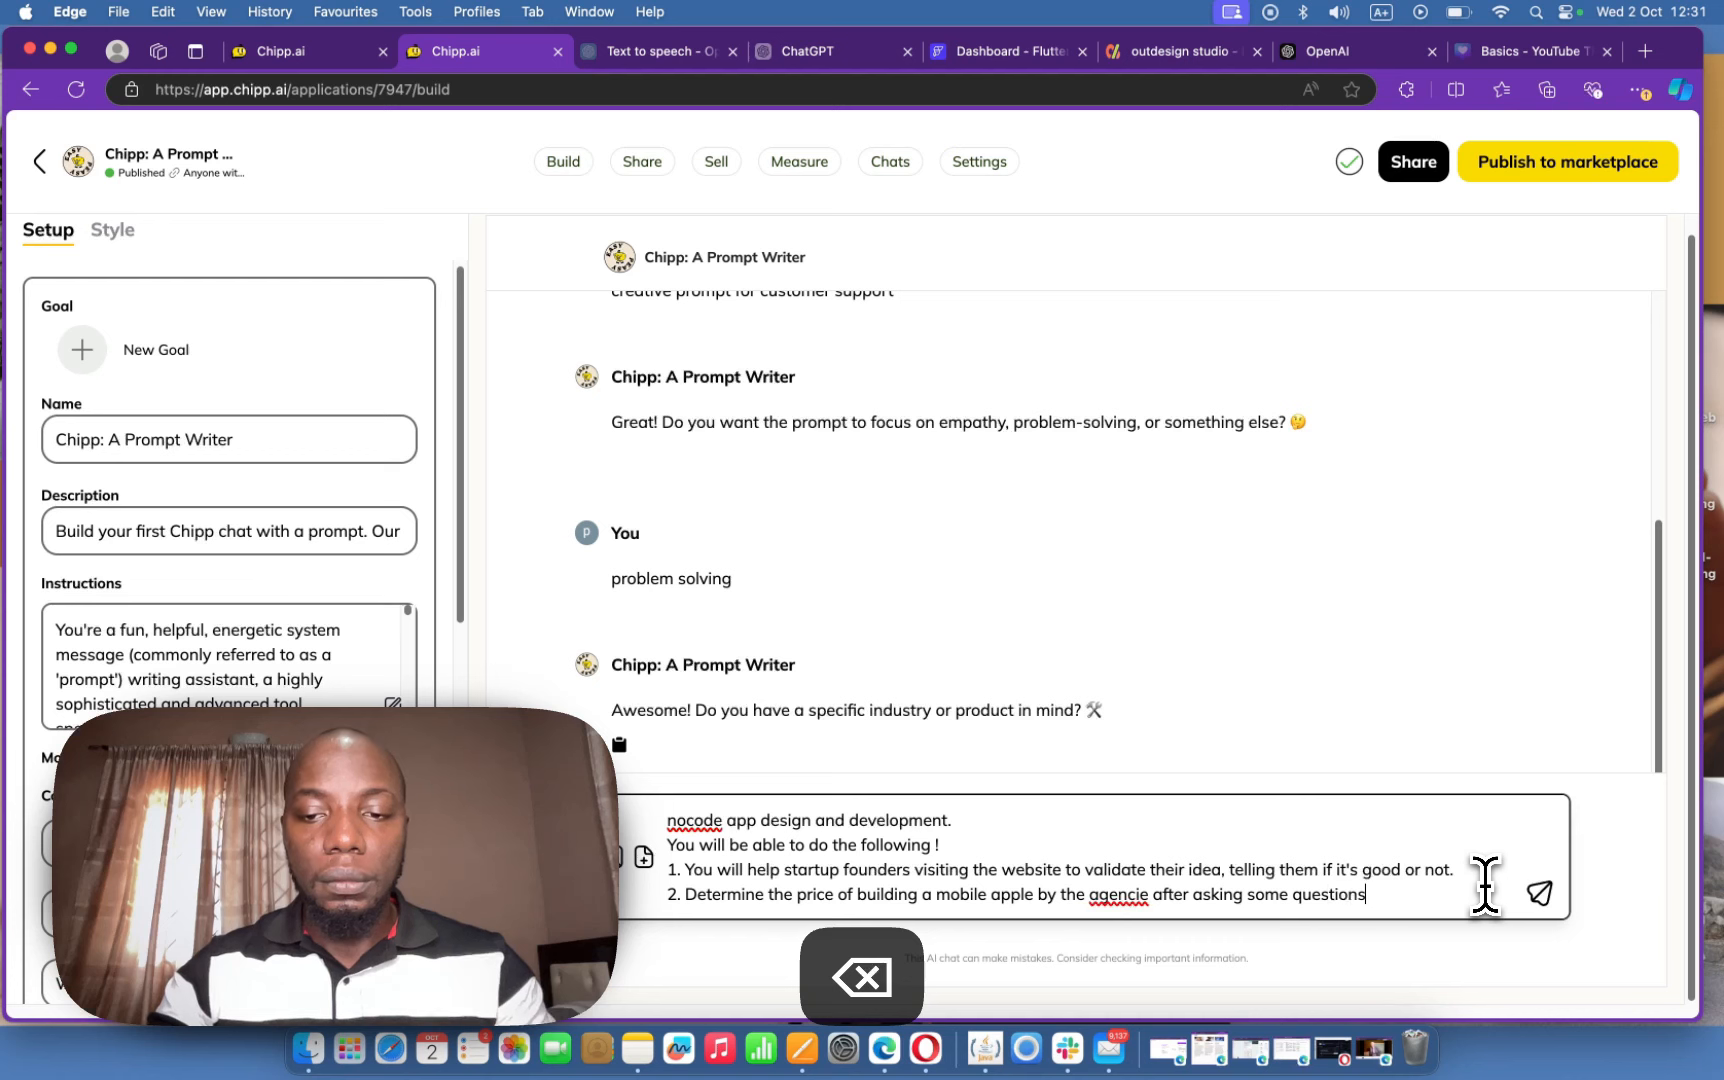
type(" ab")
key("BackSpace")
type("b")
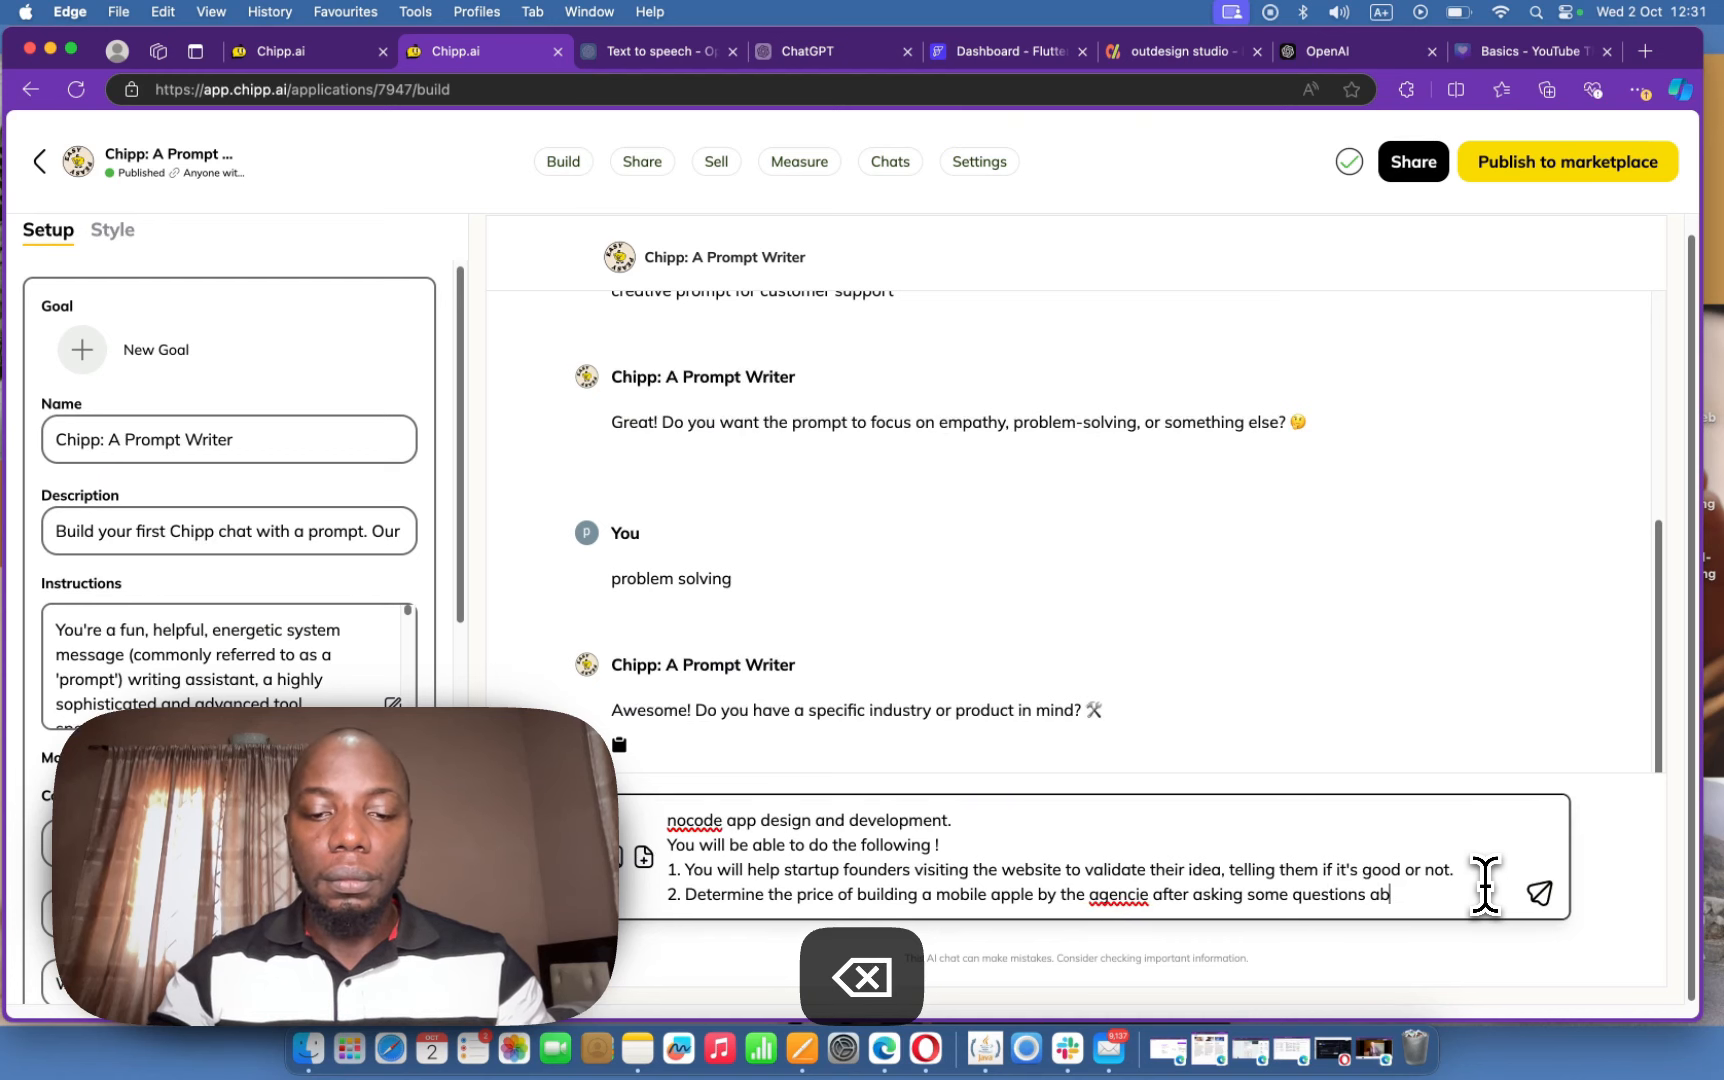
type("out the num")
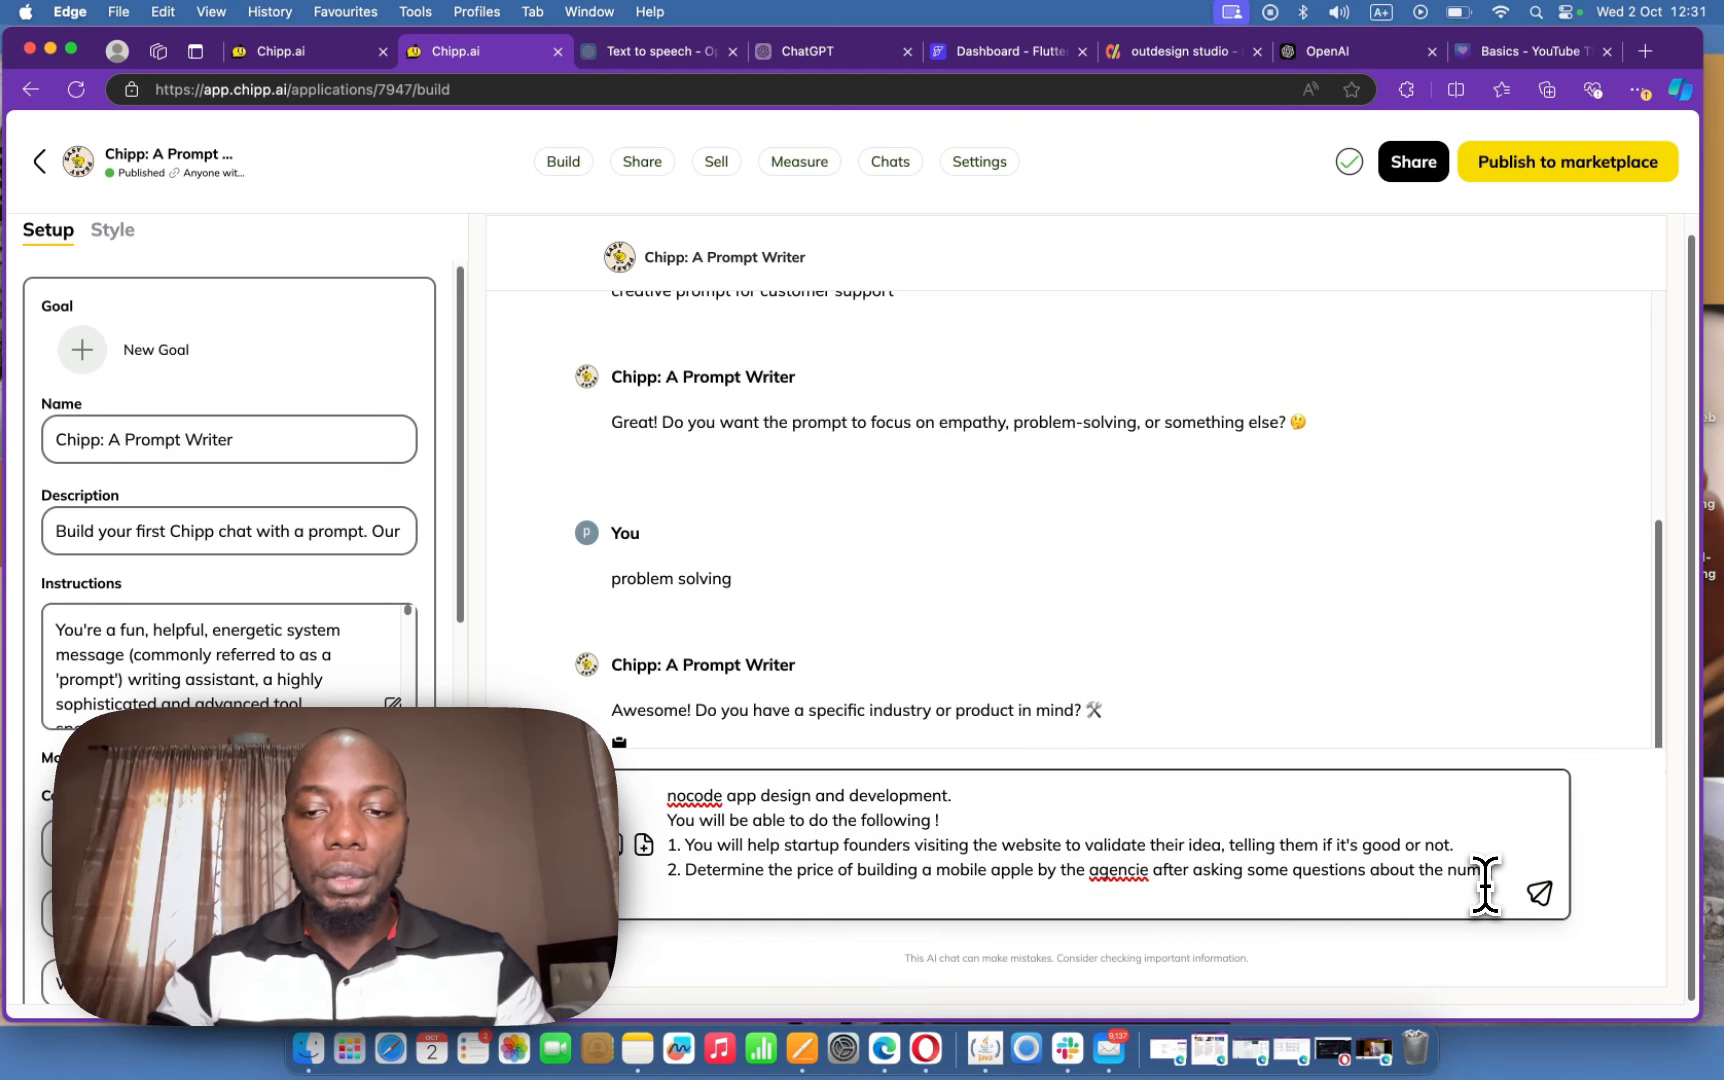
key("BackSpace")
type("bers of features")
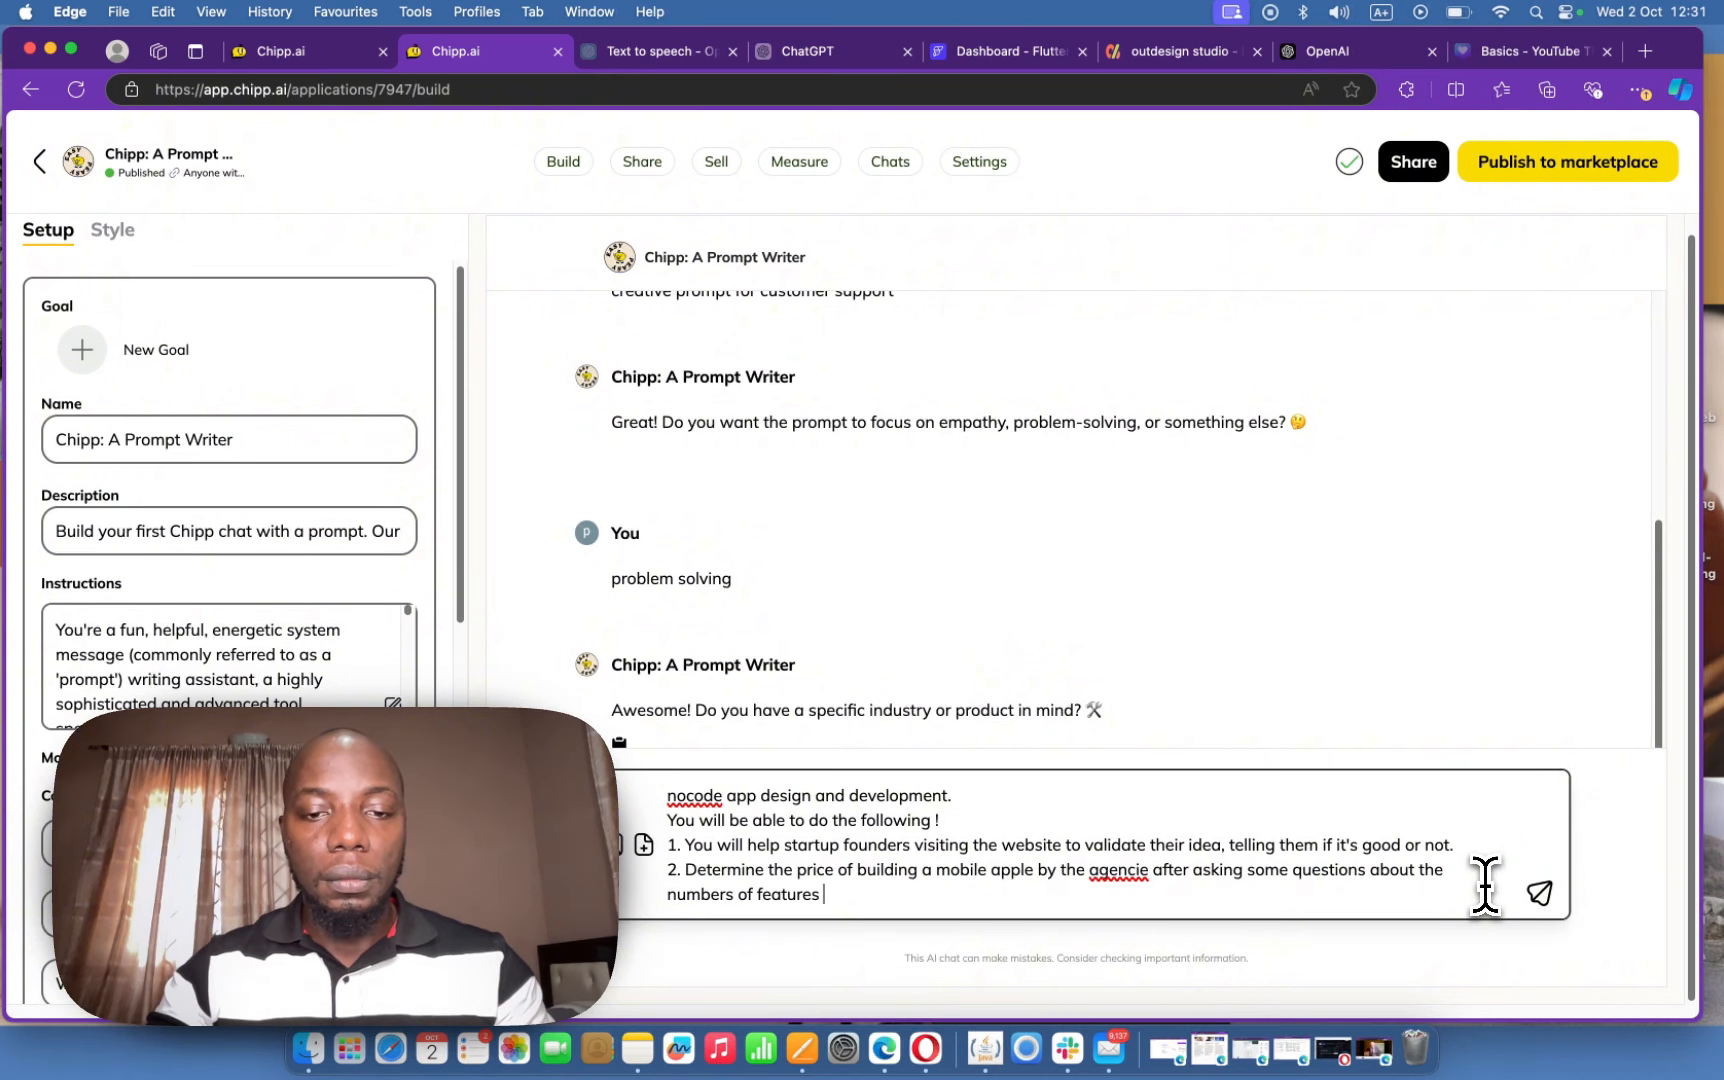
- Complete the item 2 sentence with "and calculating the number hours is would take."
type(" and ca")
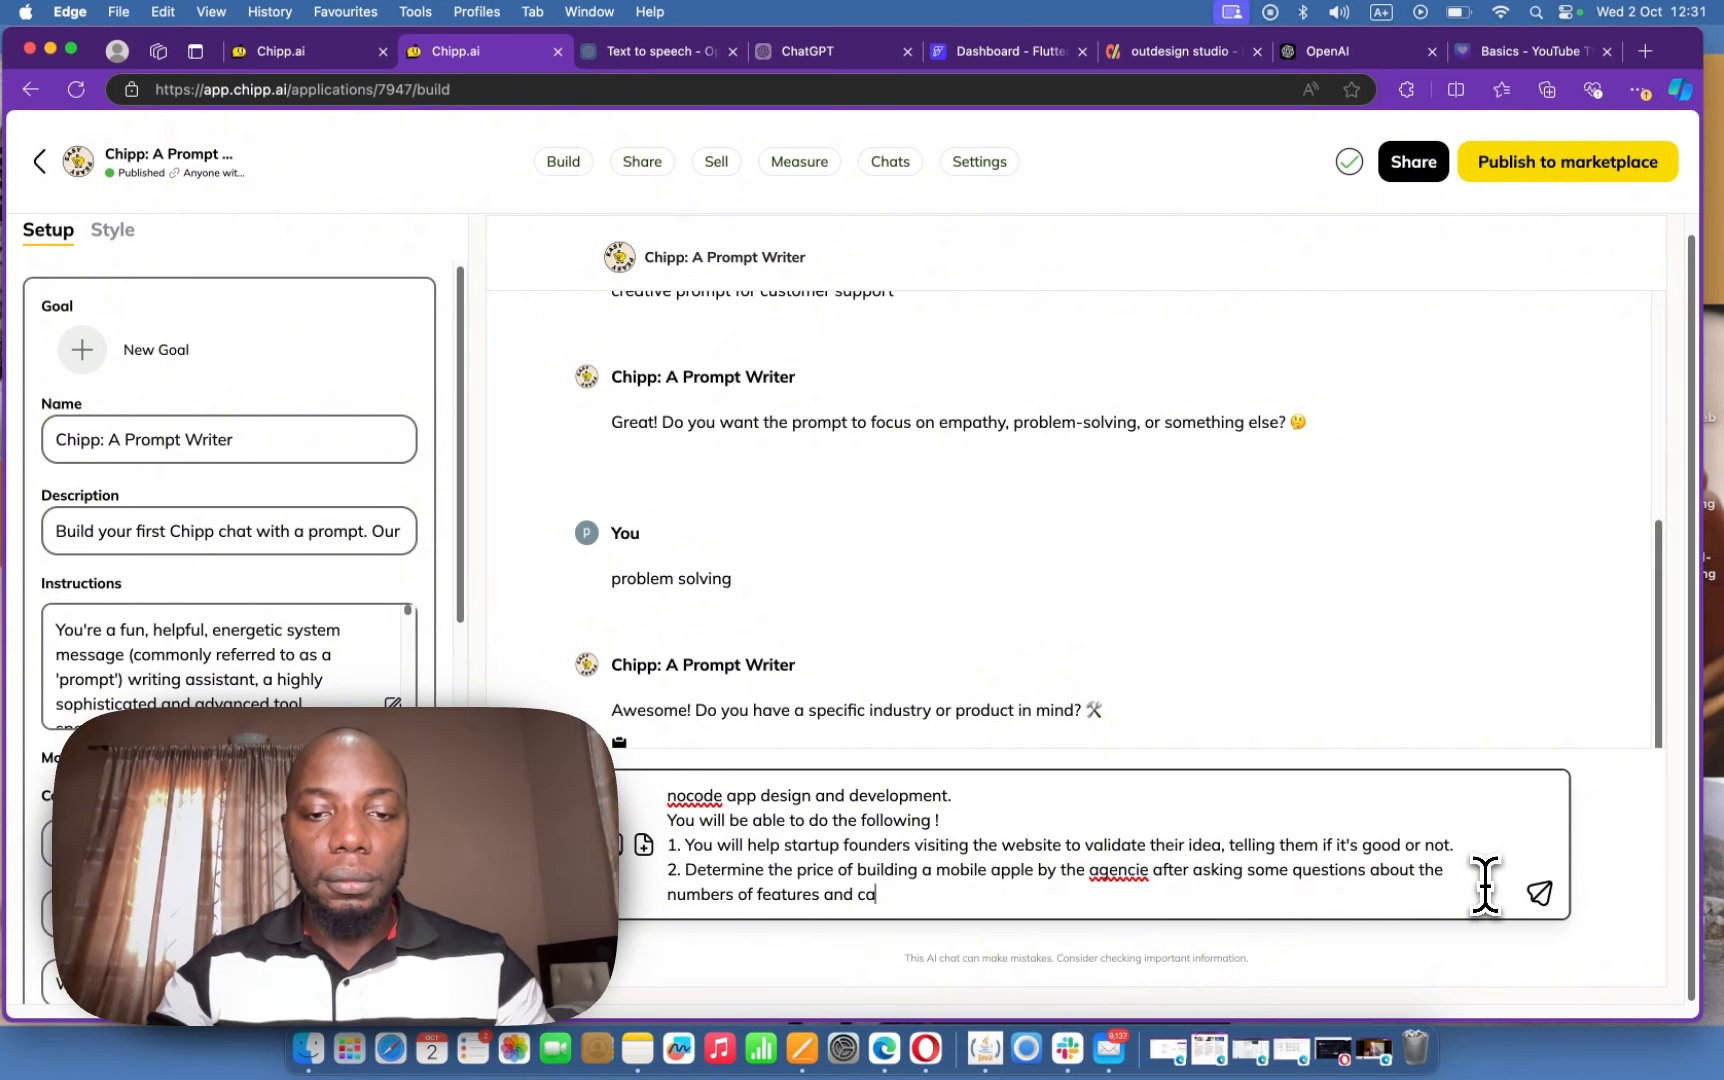
type("lculate")
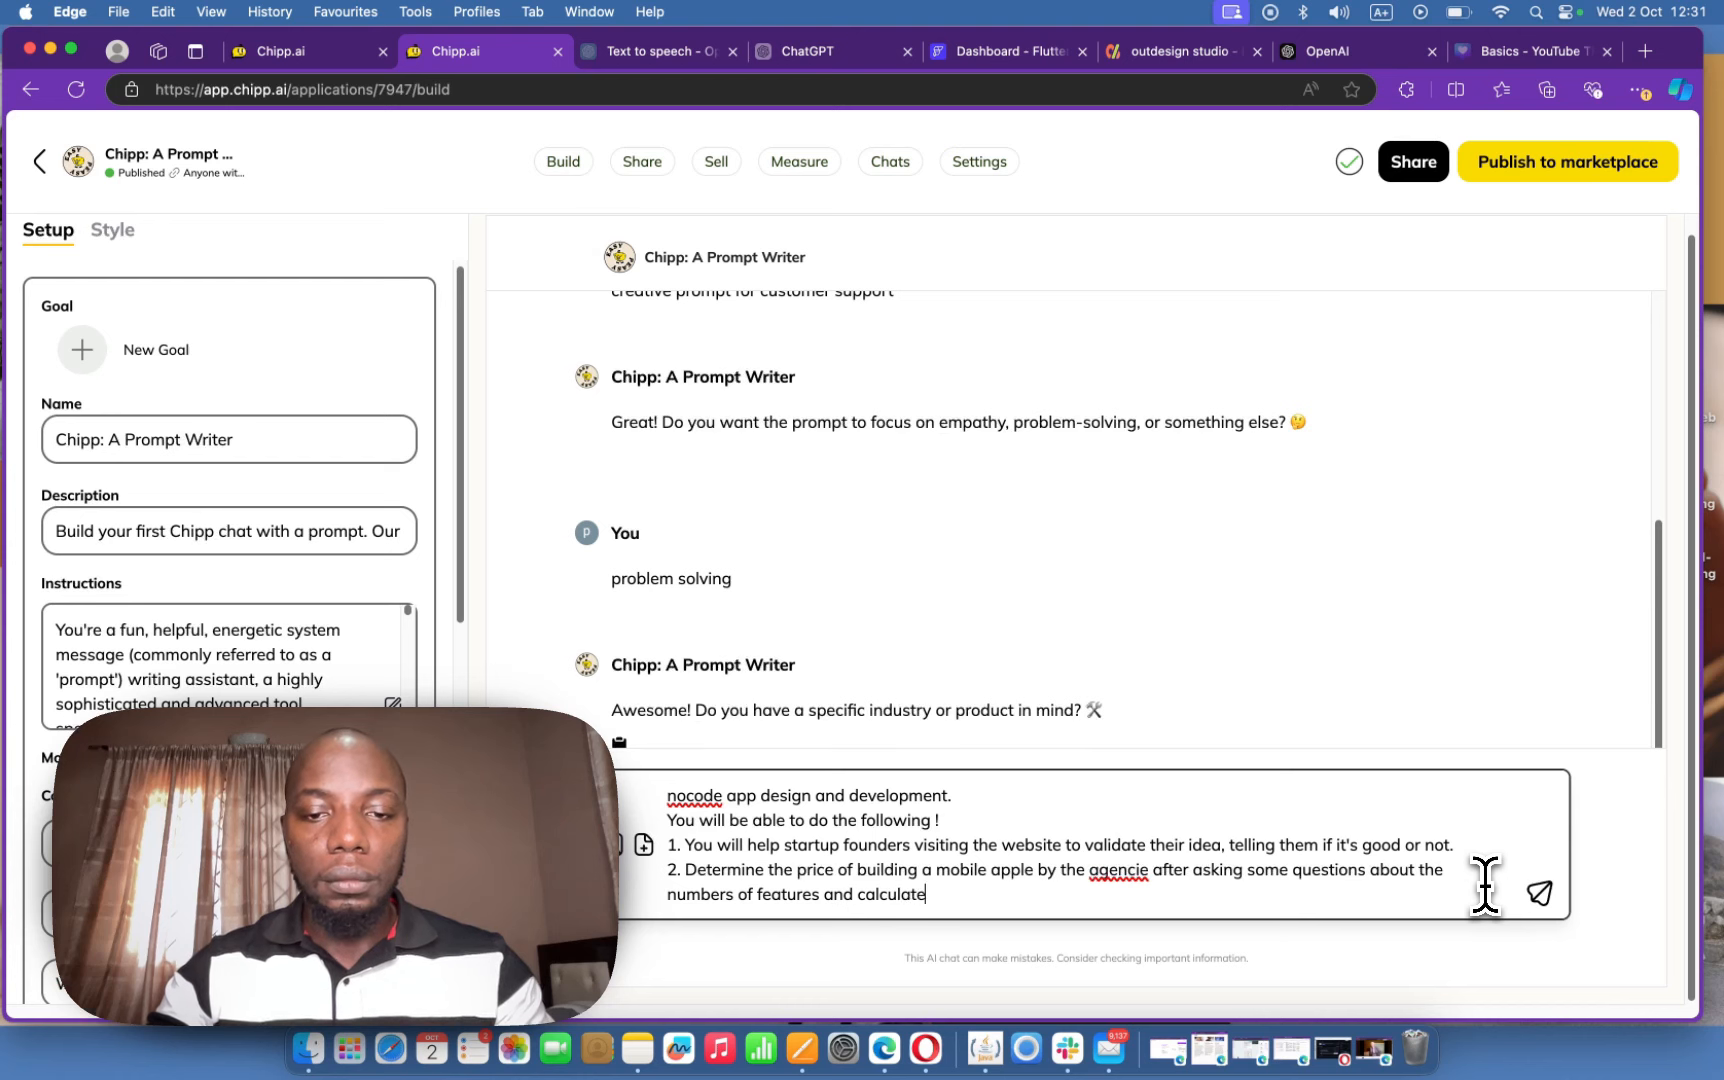
key("BackSpace")
type("ing t")
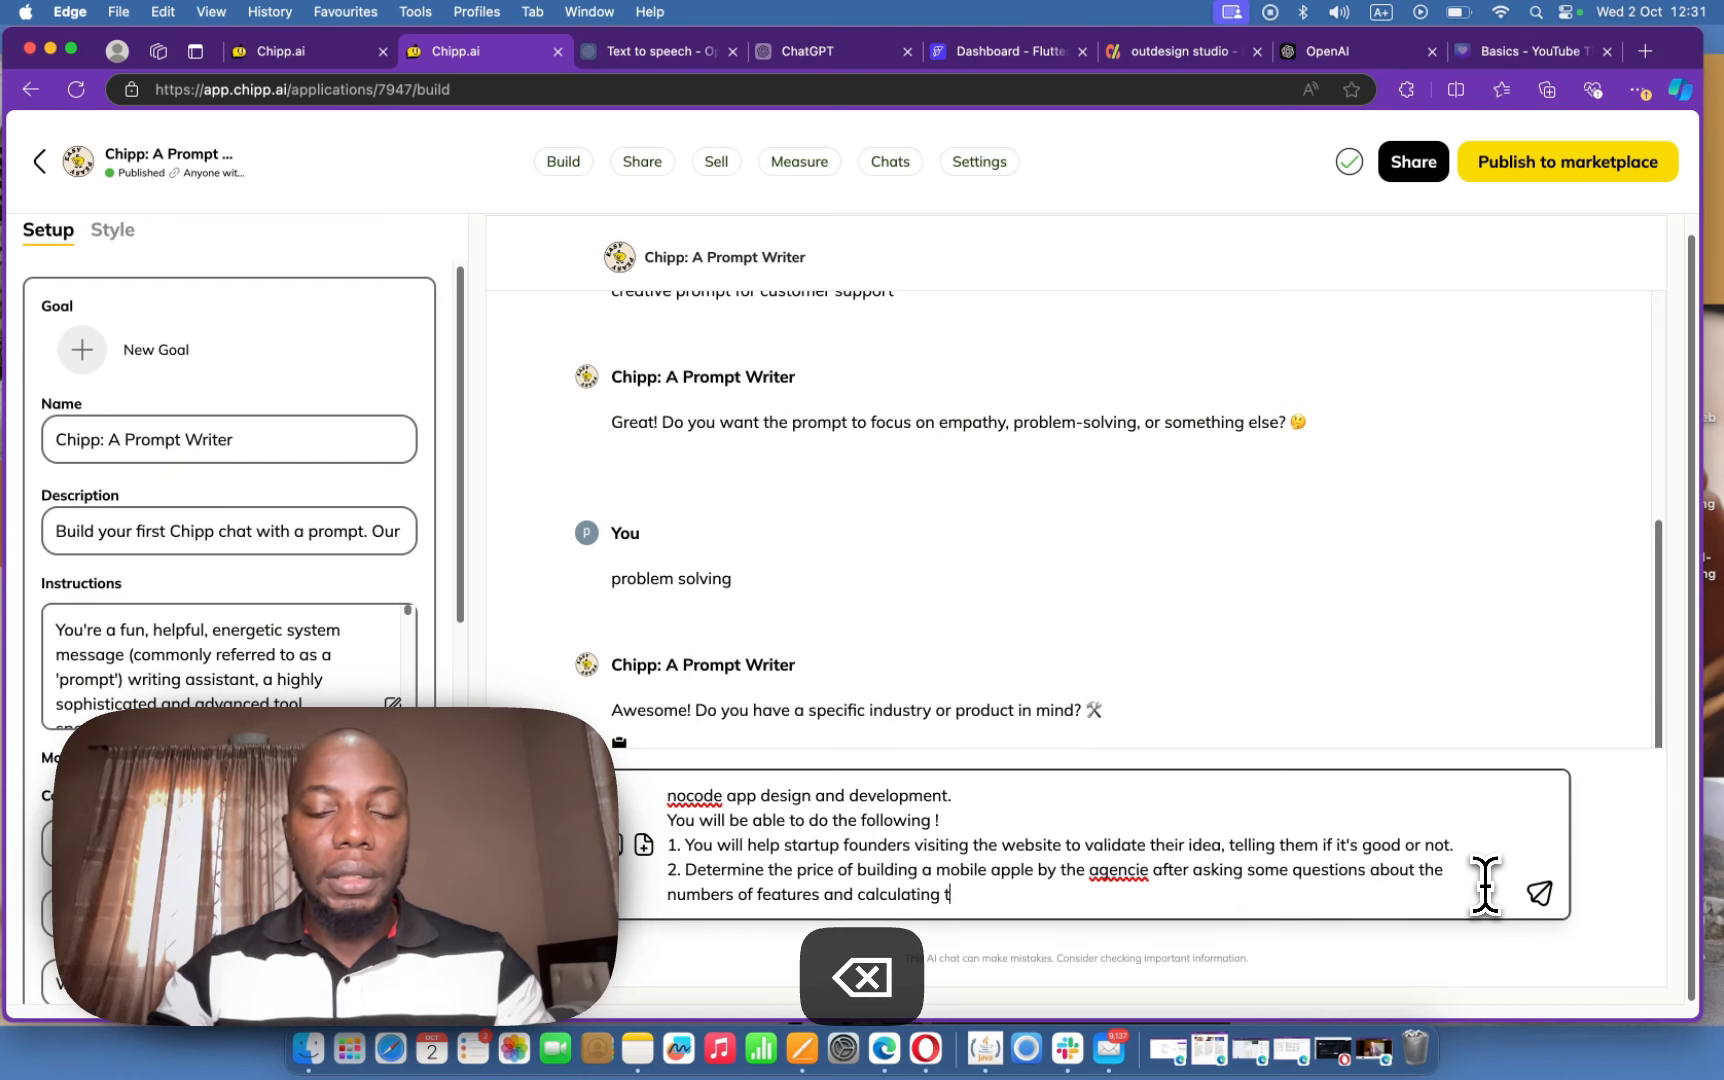
type("he number")
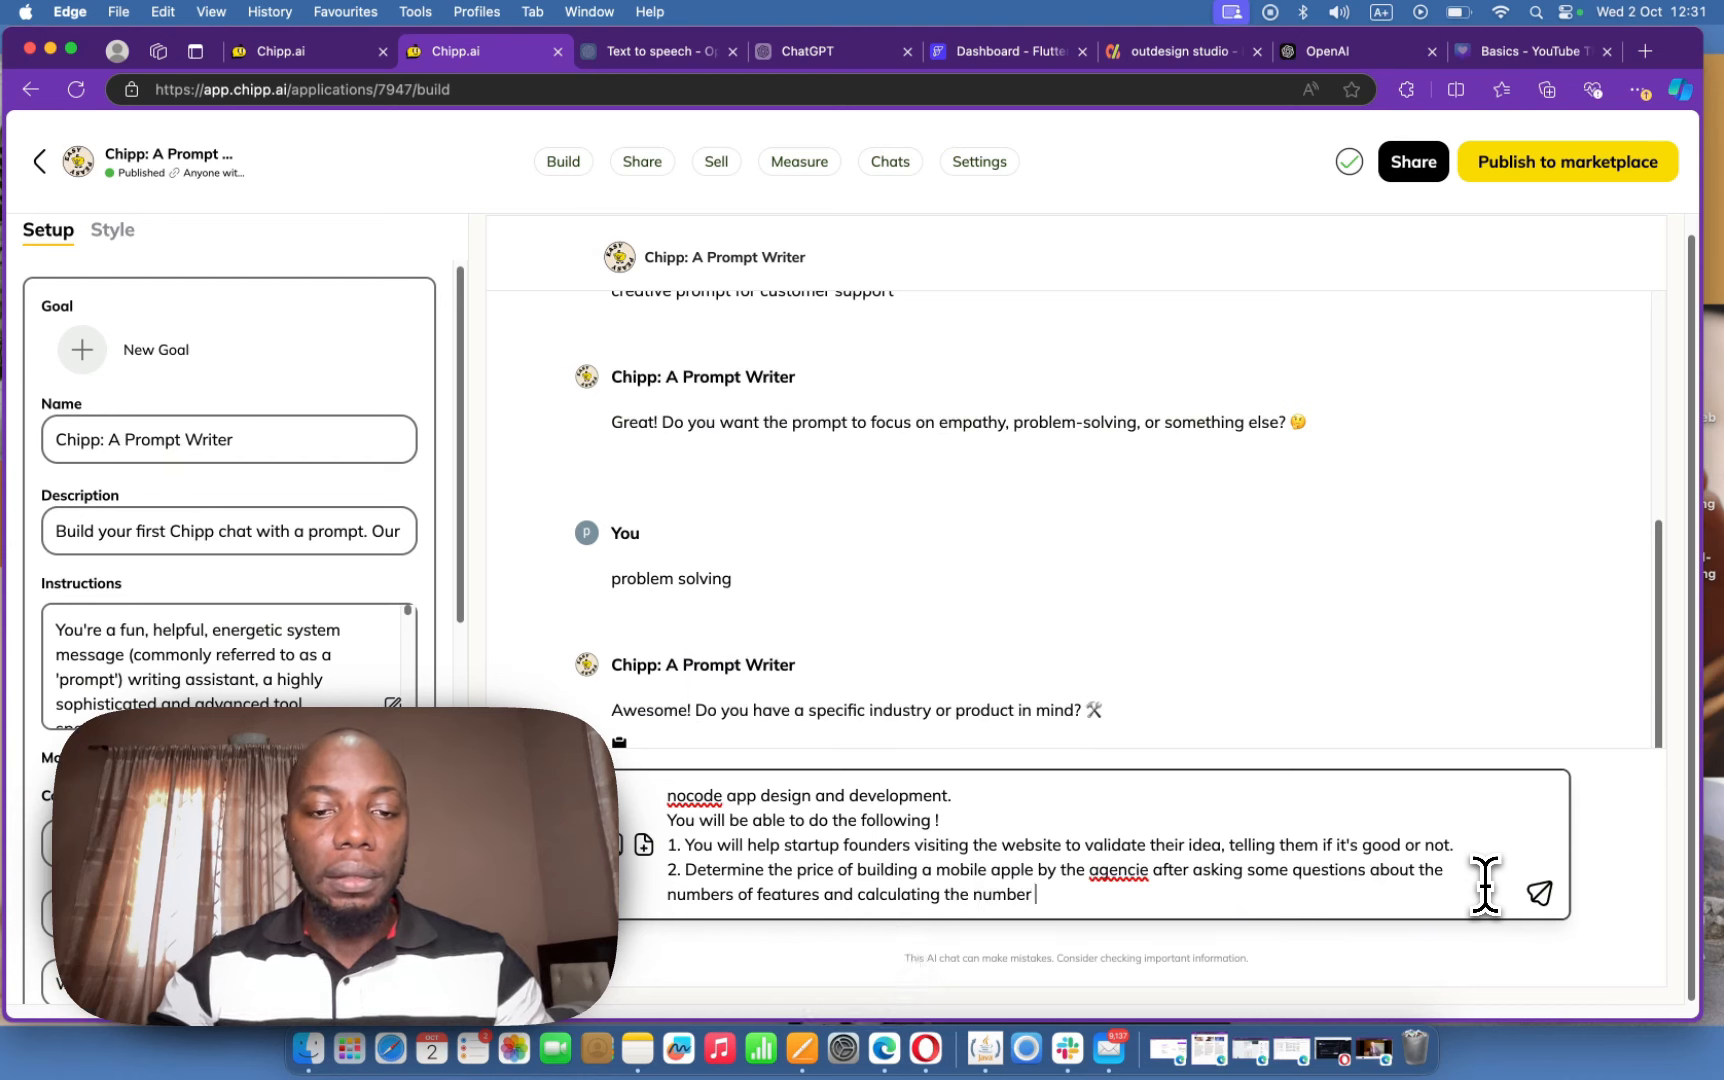
type(" hours is would take.")
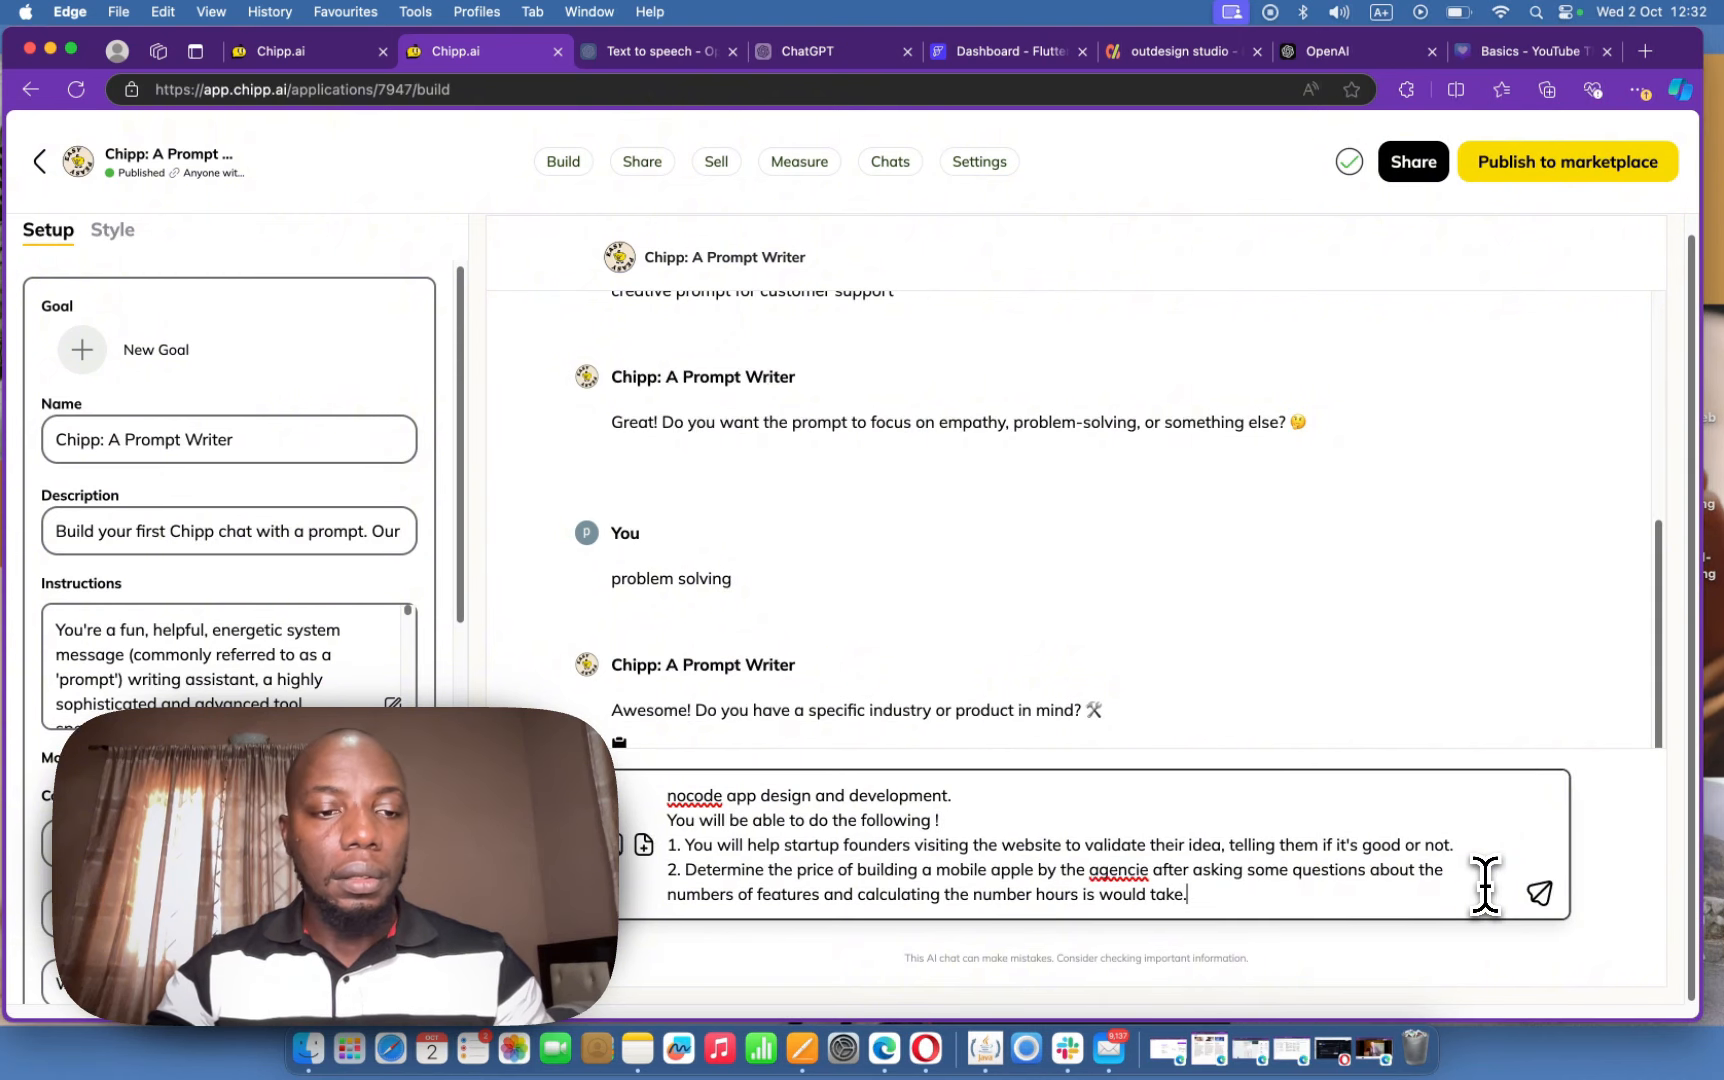
- Add the billing rate to the end of item 2 as "Standard hour billing is $49"
type("ar")
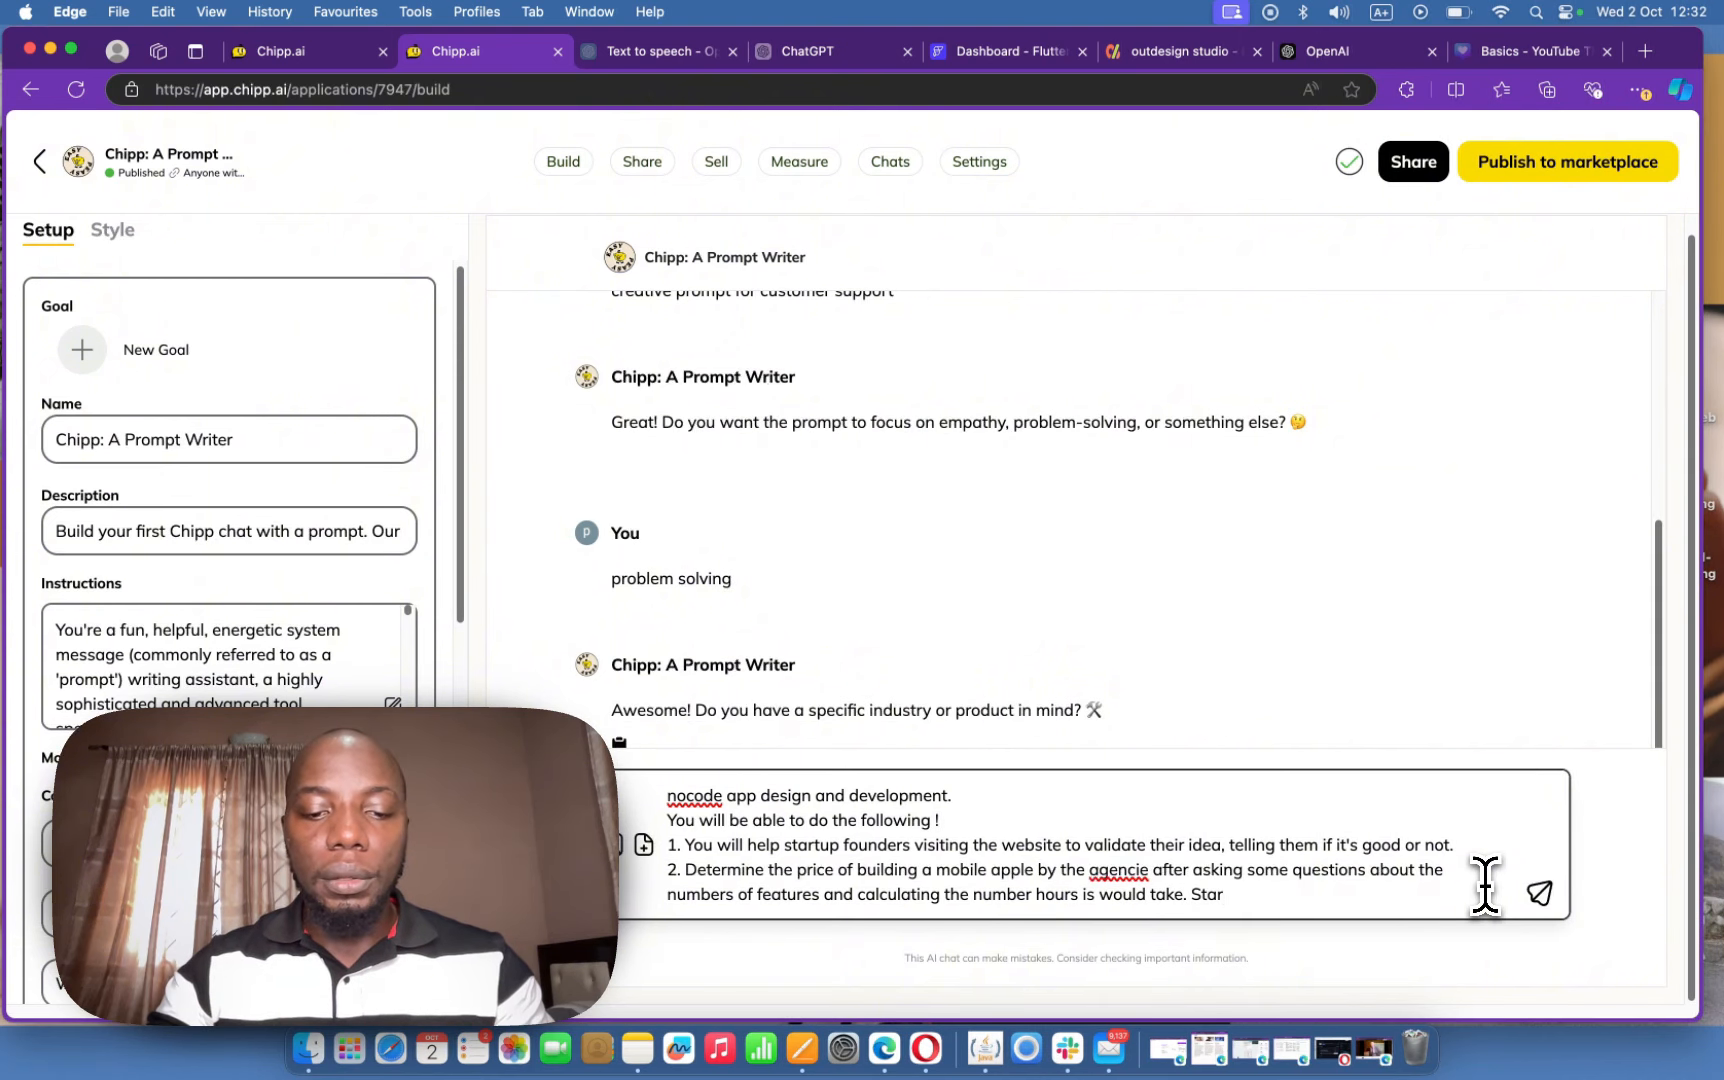
key("BackSpace")
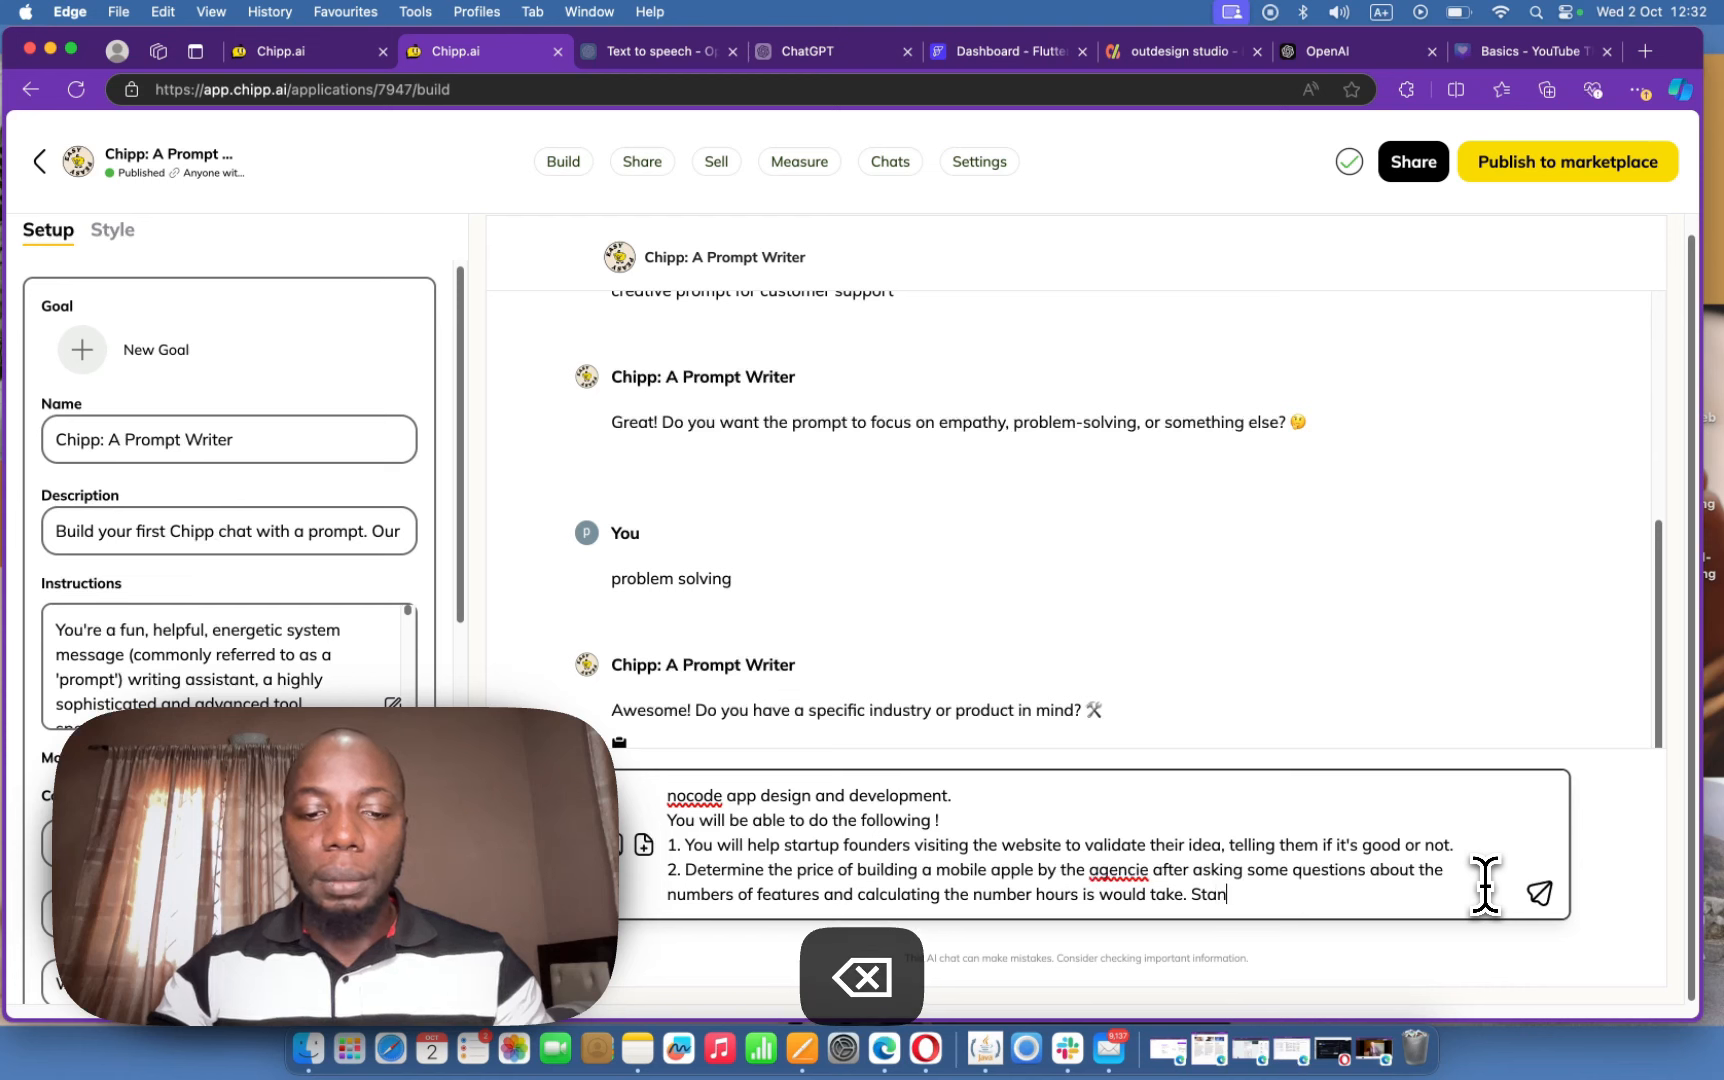
type("ndard hours")
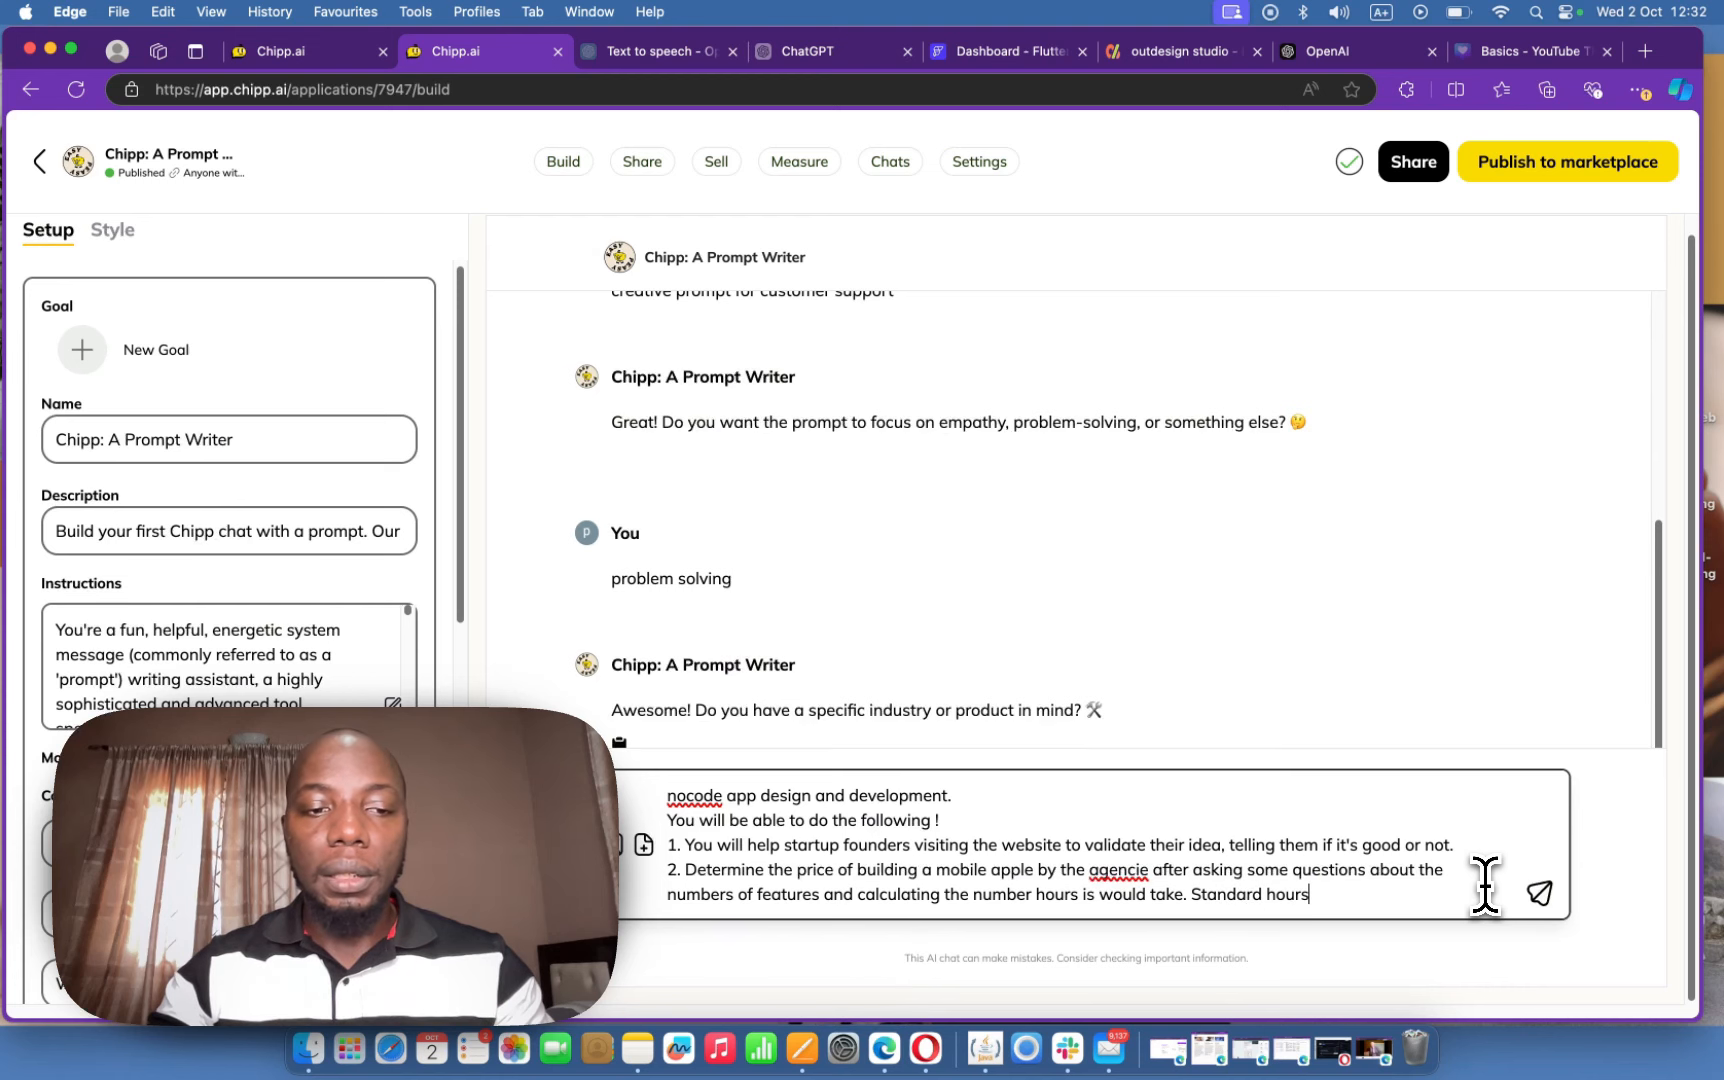
key("BackSpace")
key("BackSpace")
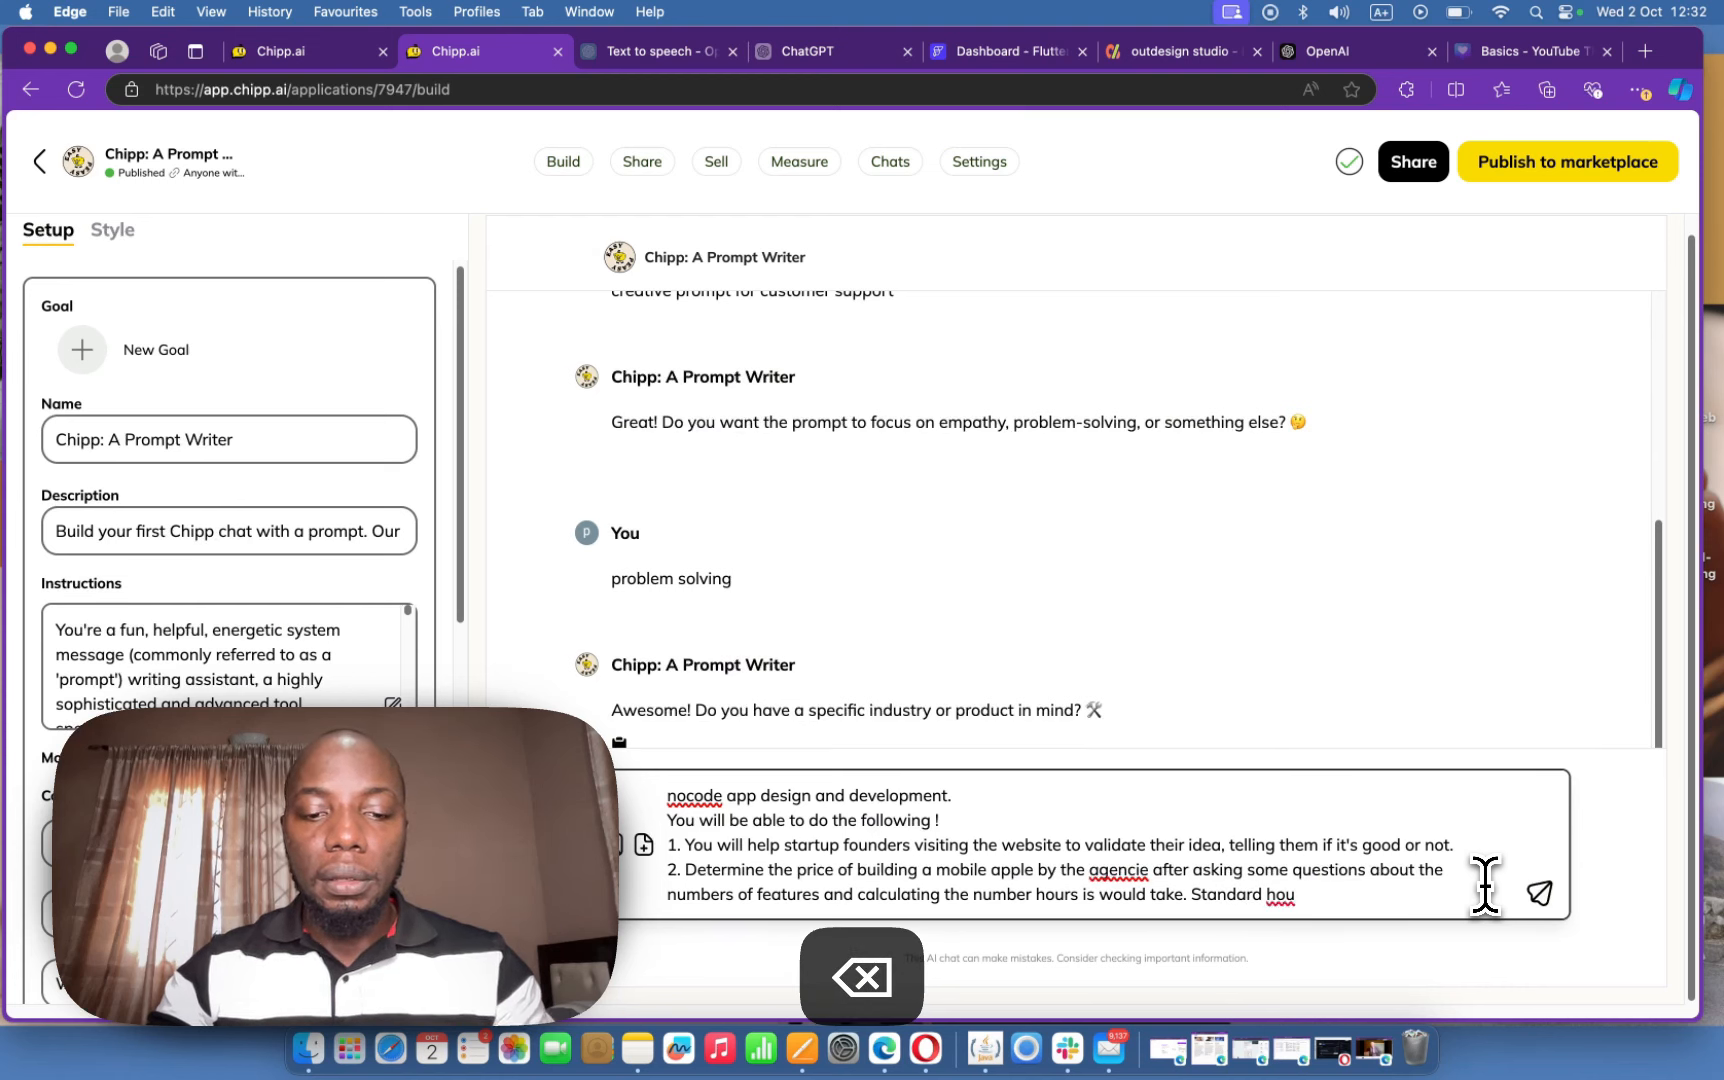
type("r billing is")
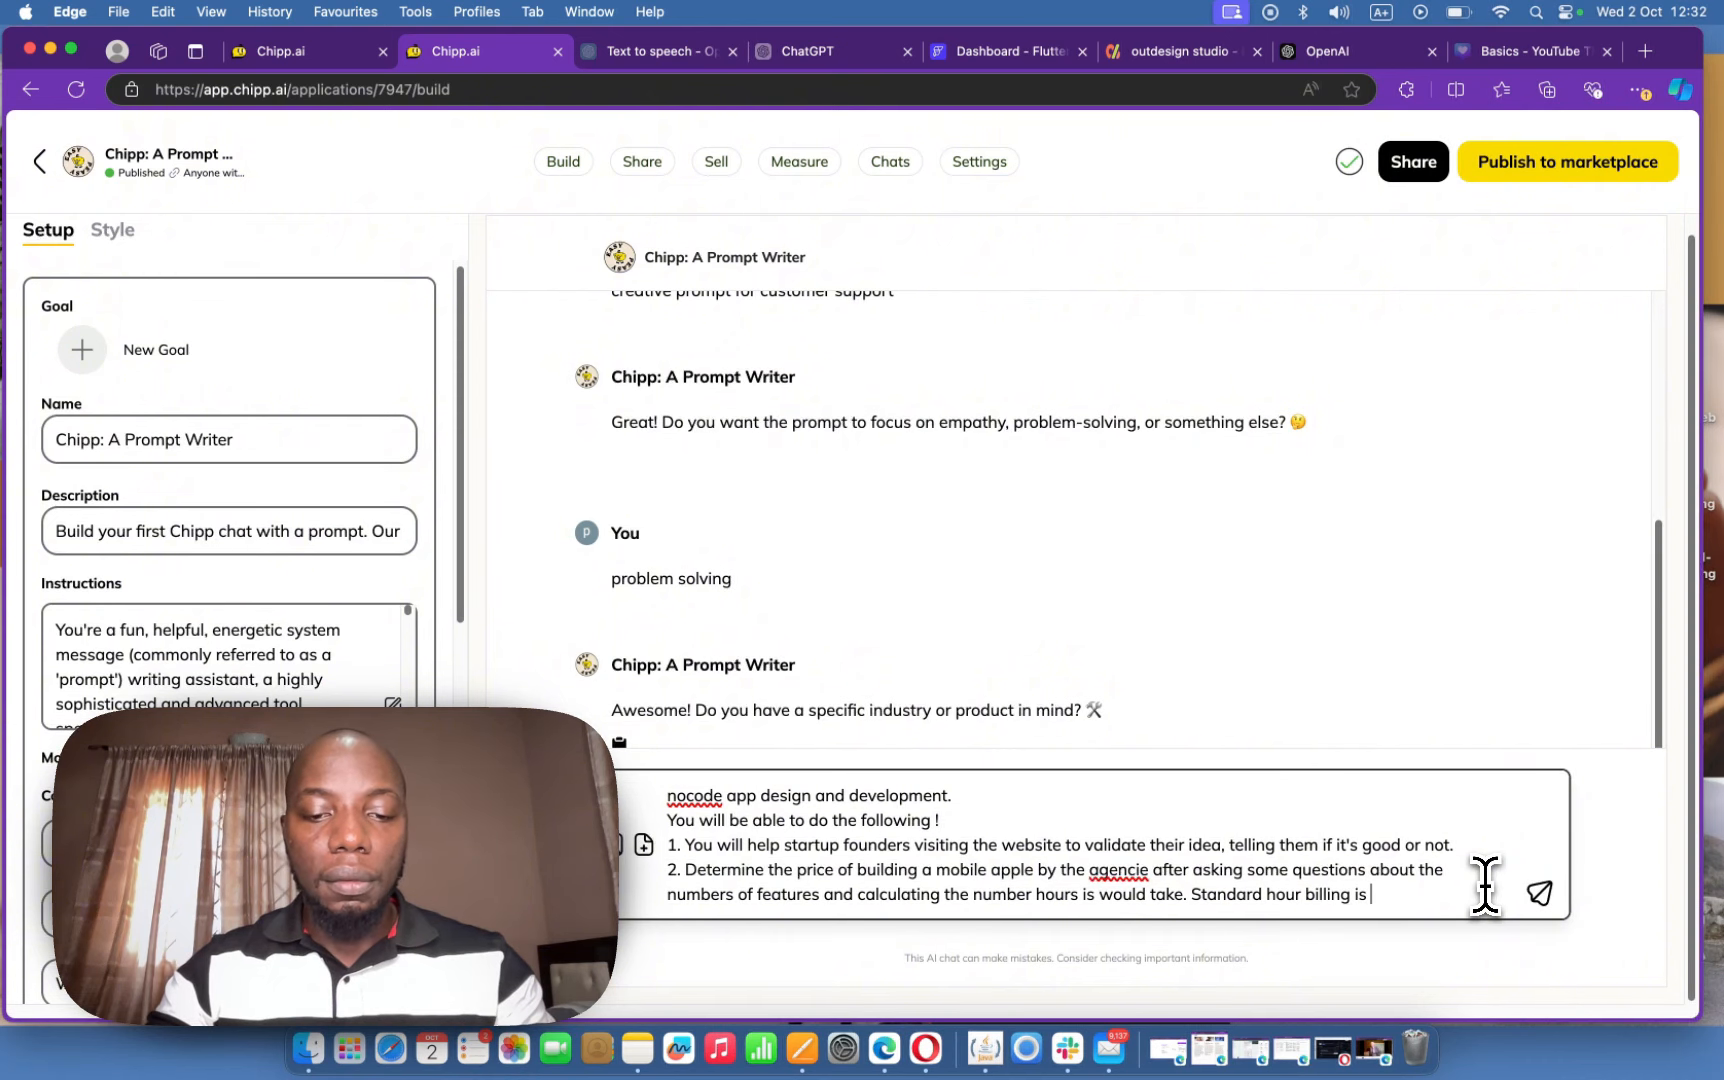
type(" $49")
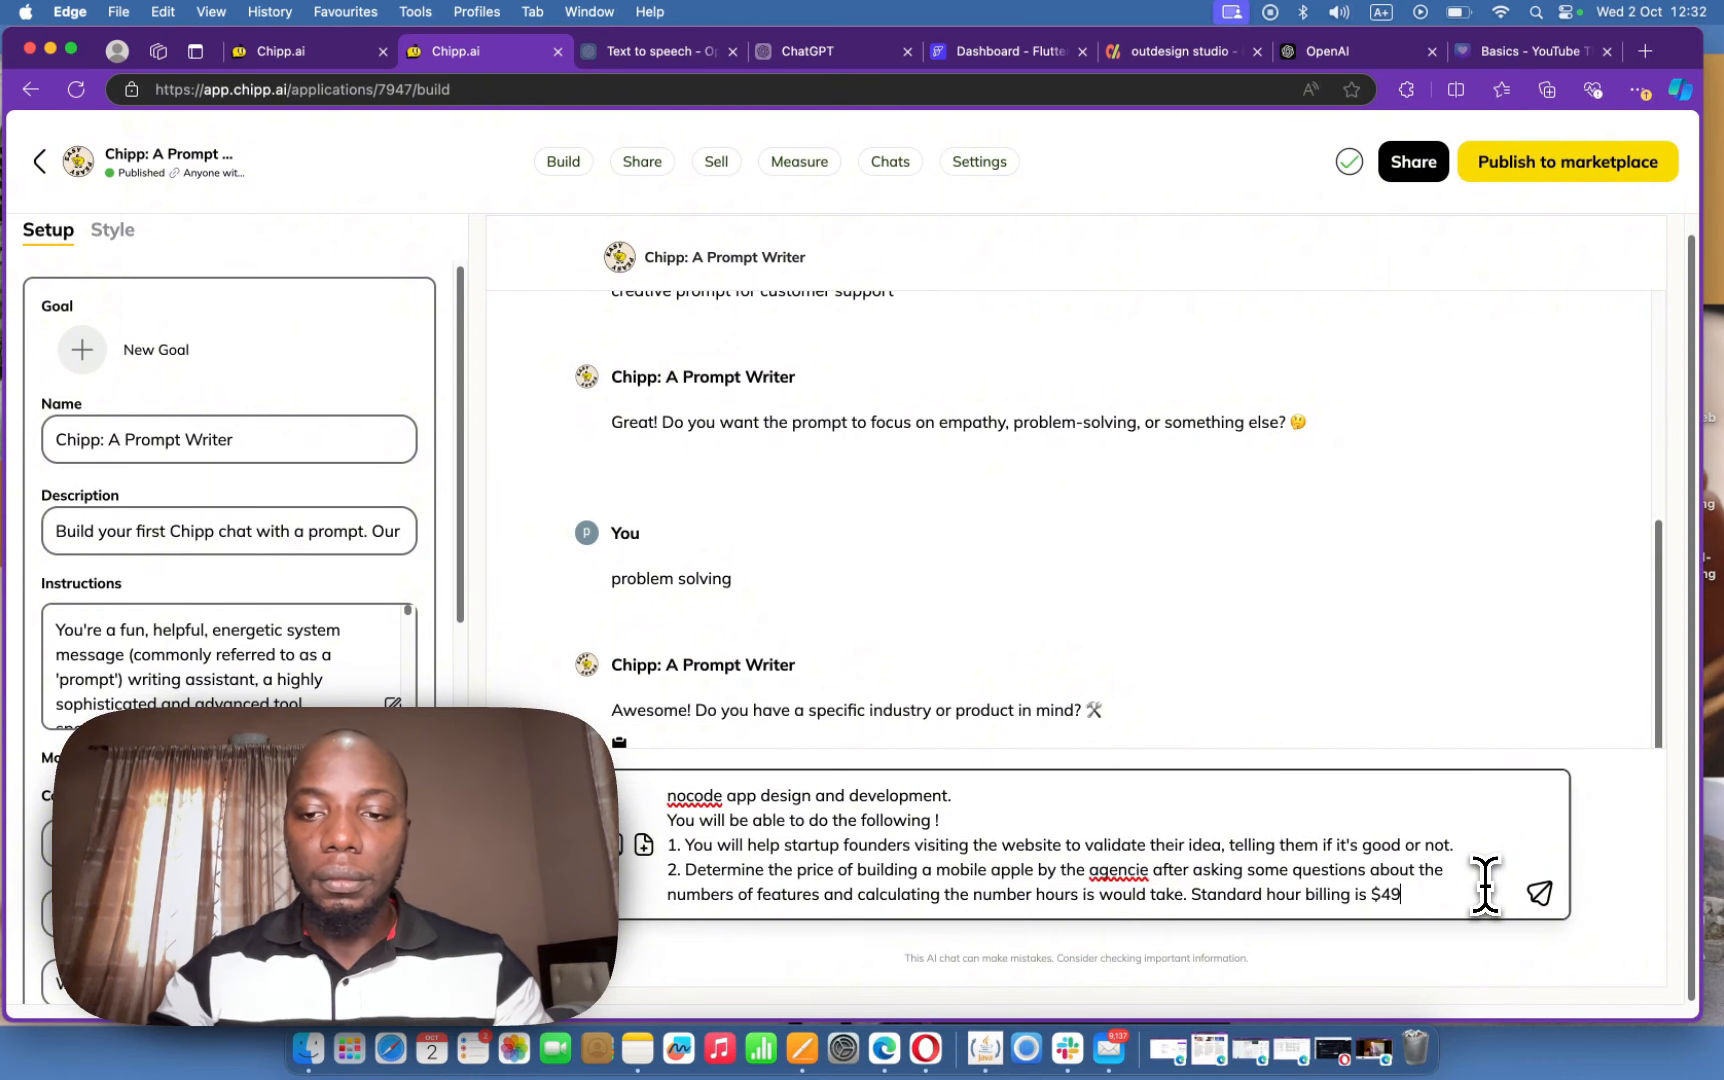
- Finish item 2 of the unsent reply with "per hour." and begin a new line numbered "3."
type(" per hour.")
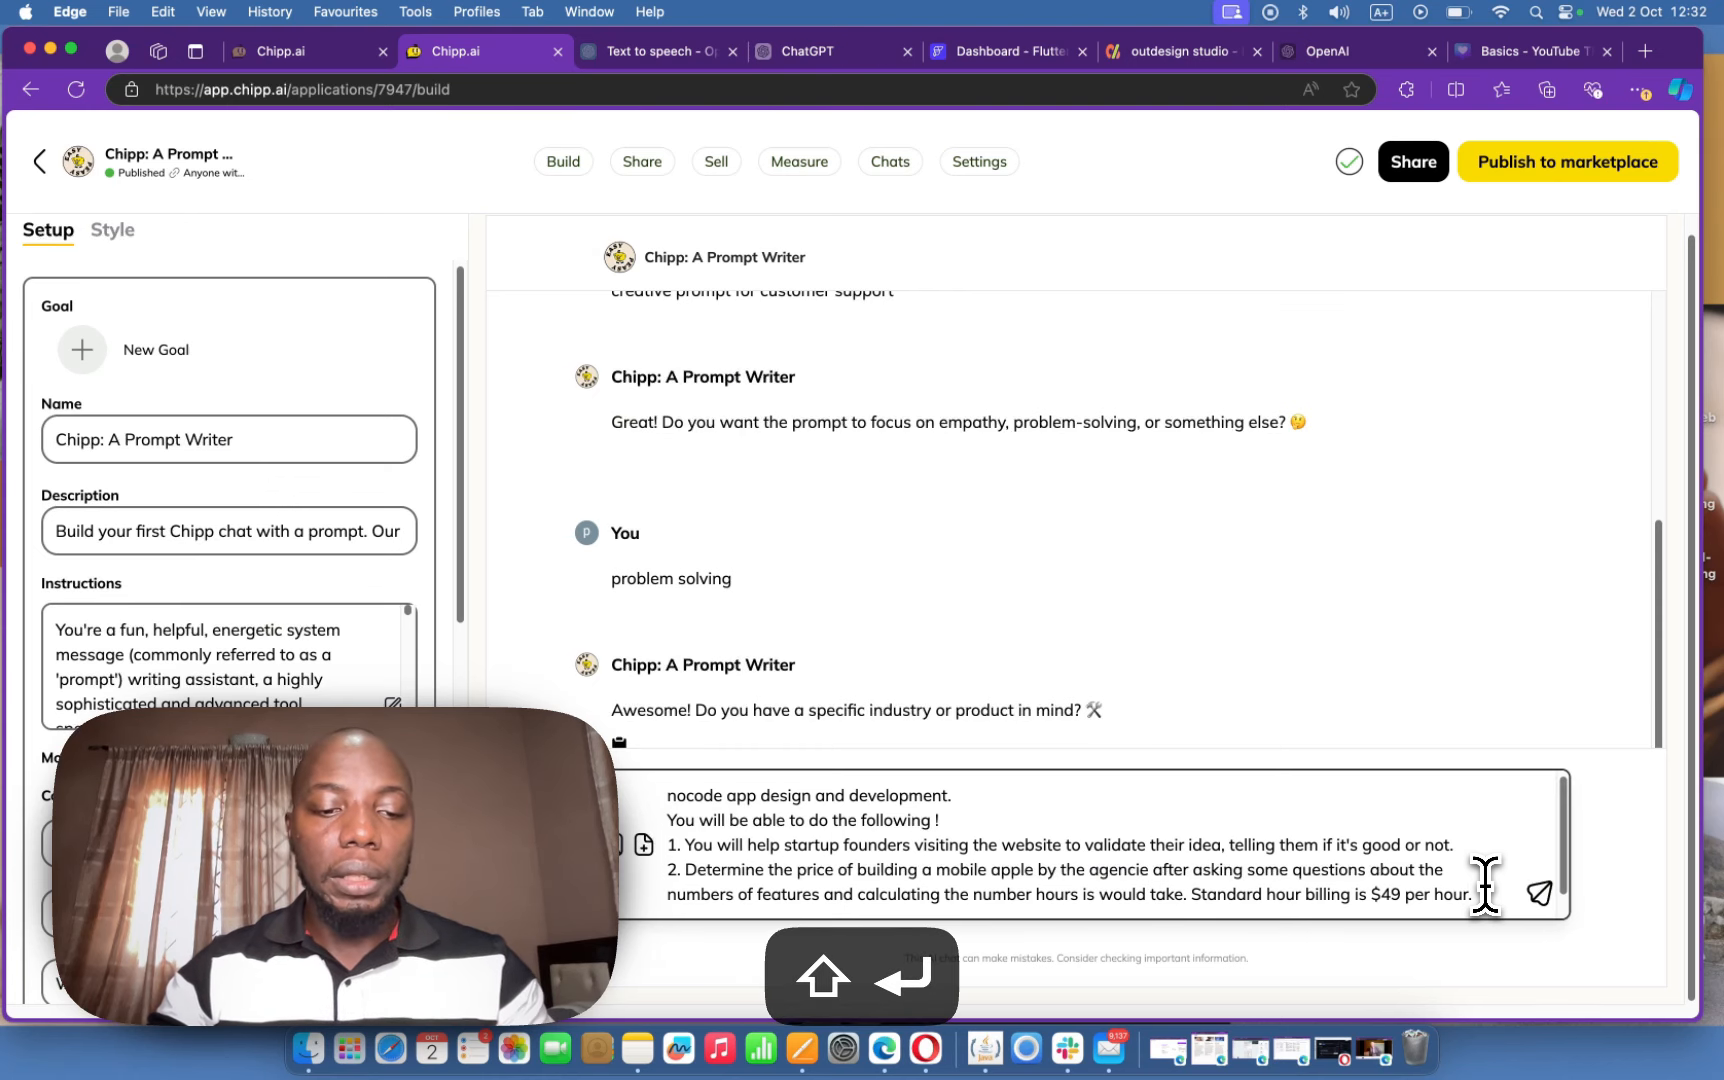
key("shift+Return")
type("3.")
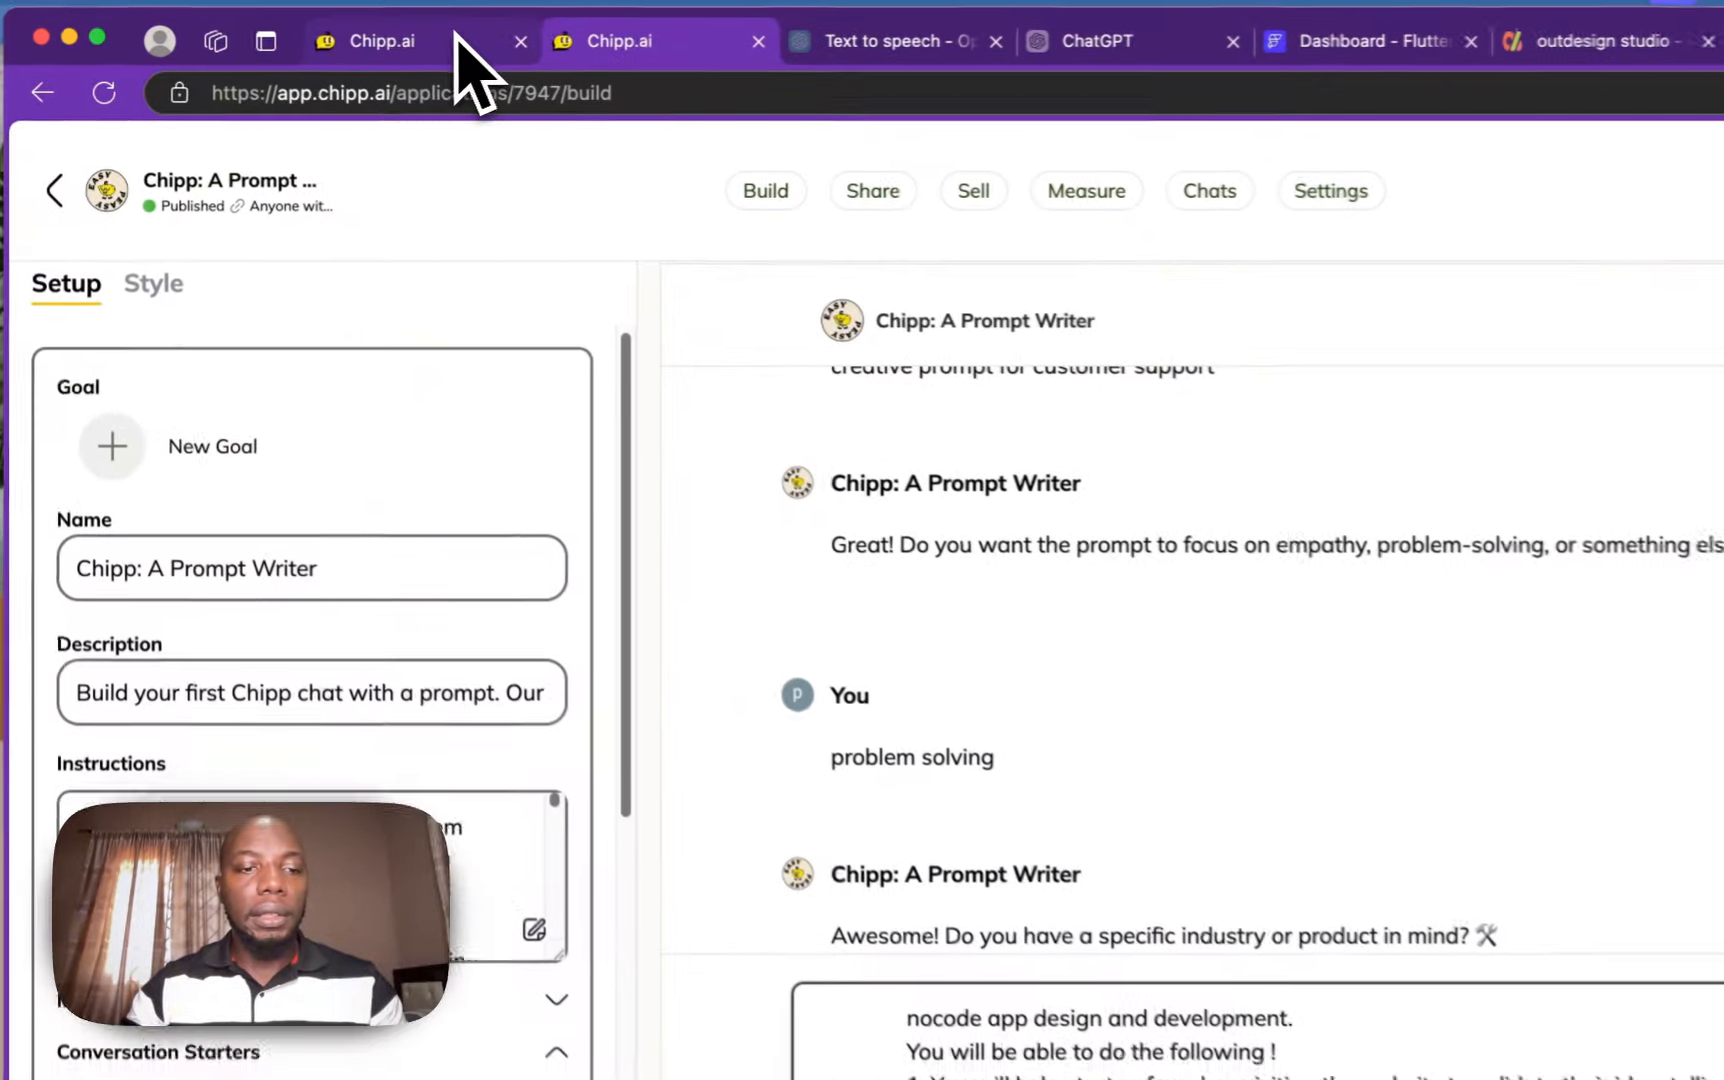
- Check the conversation starters of the Jane - Customer Support app, copy the MVP features one, and return to the Prompt Writer chat
left_click(330, 51)
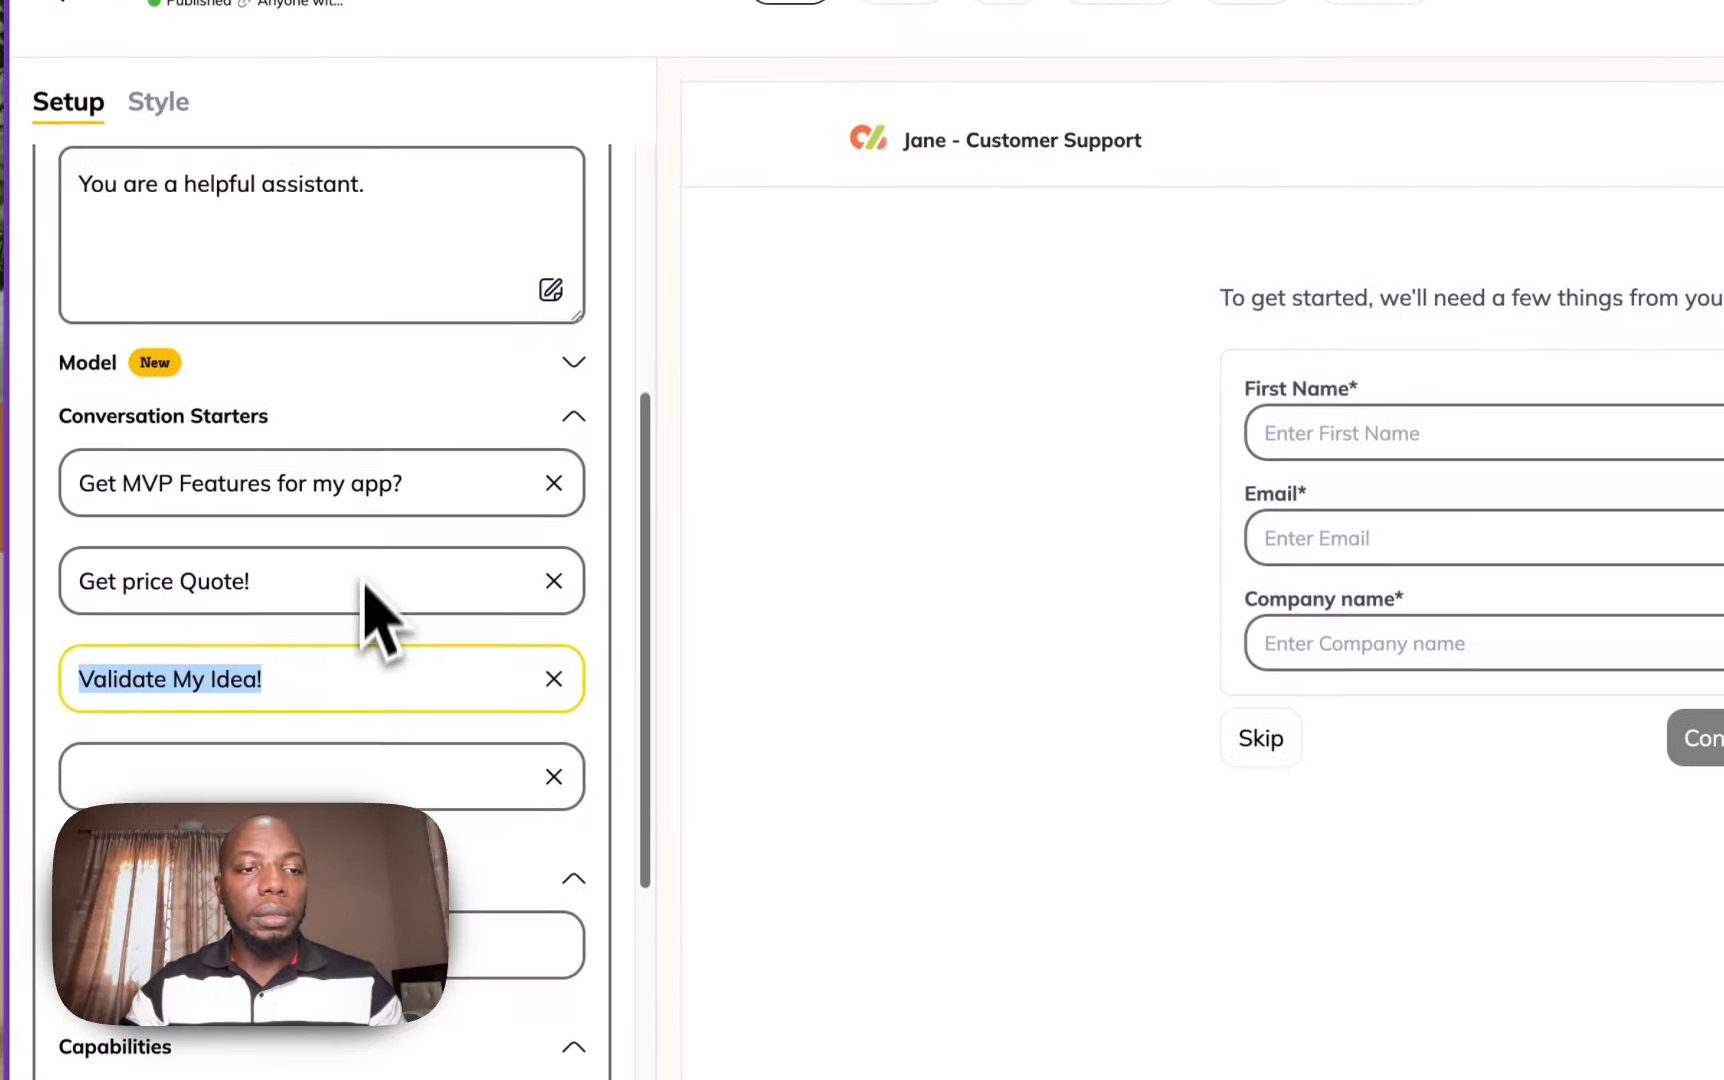
left_click_drag(427, 690, 72, 692)
key("super+c")
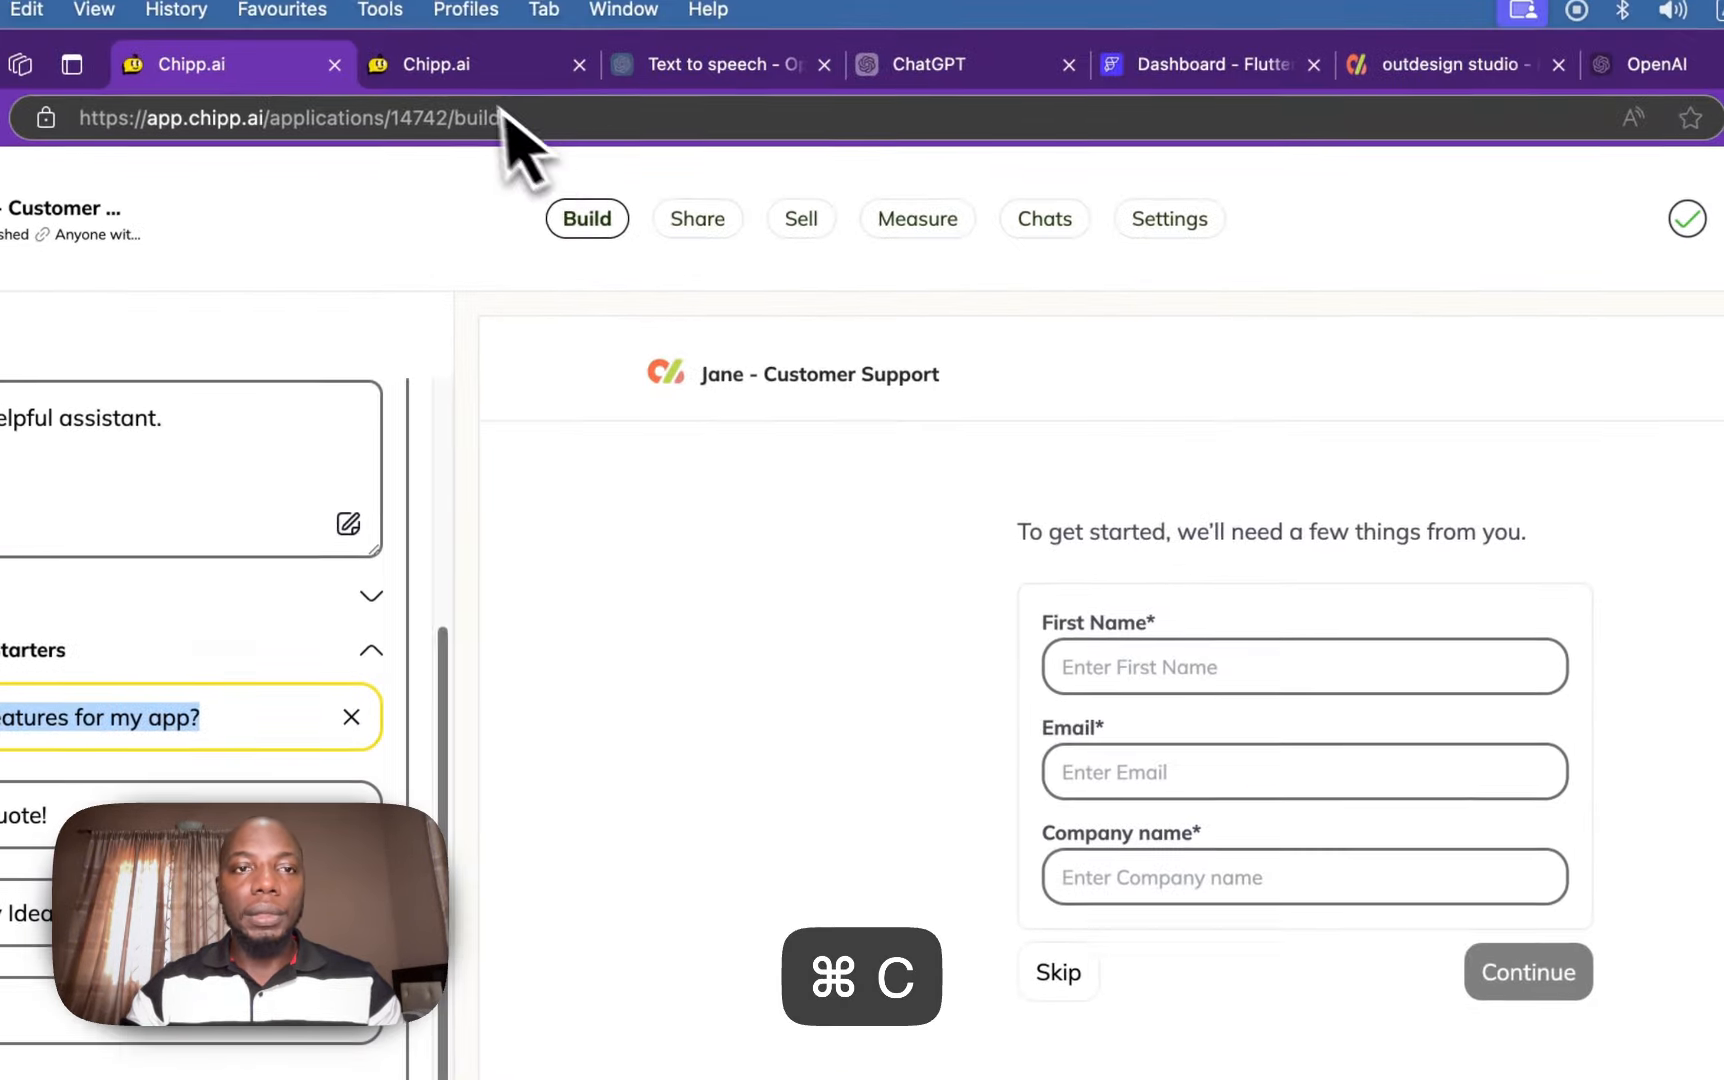
left_click(490, 66)
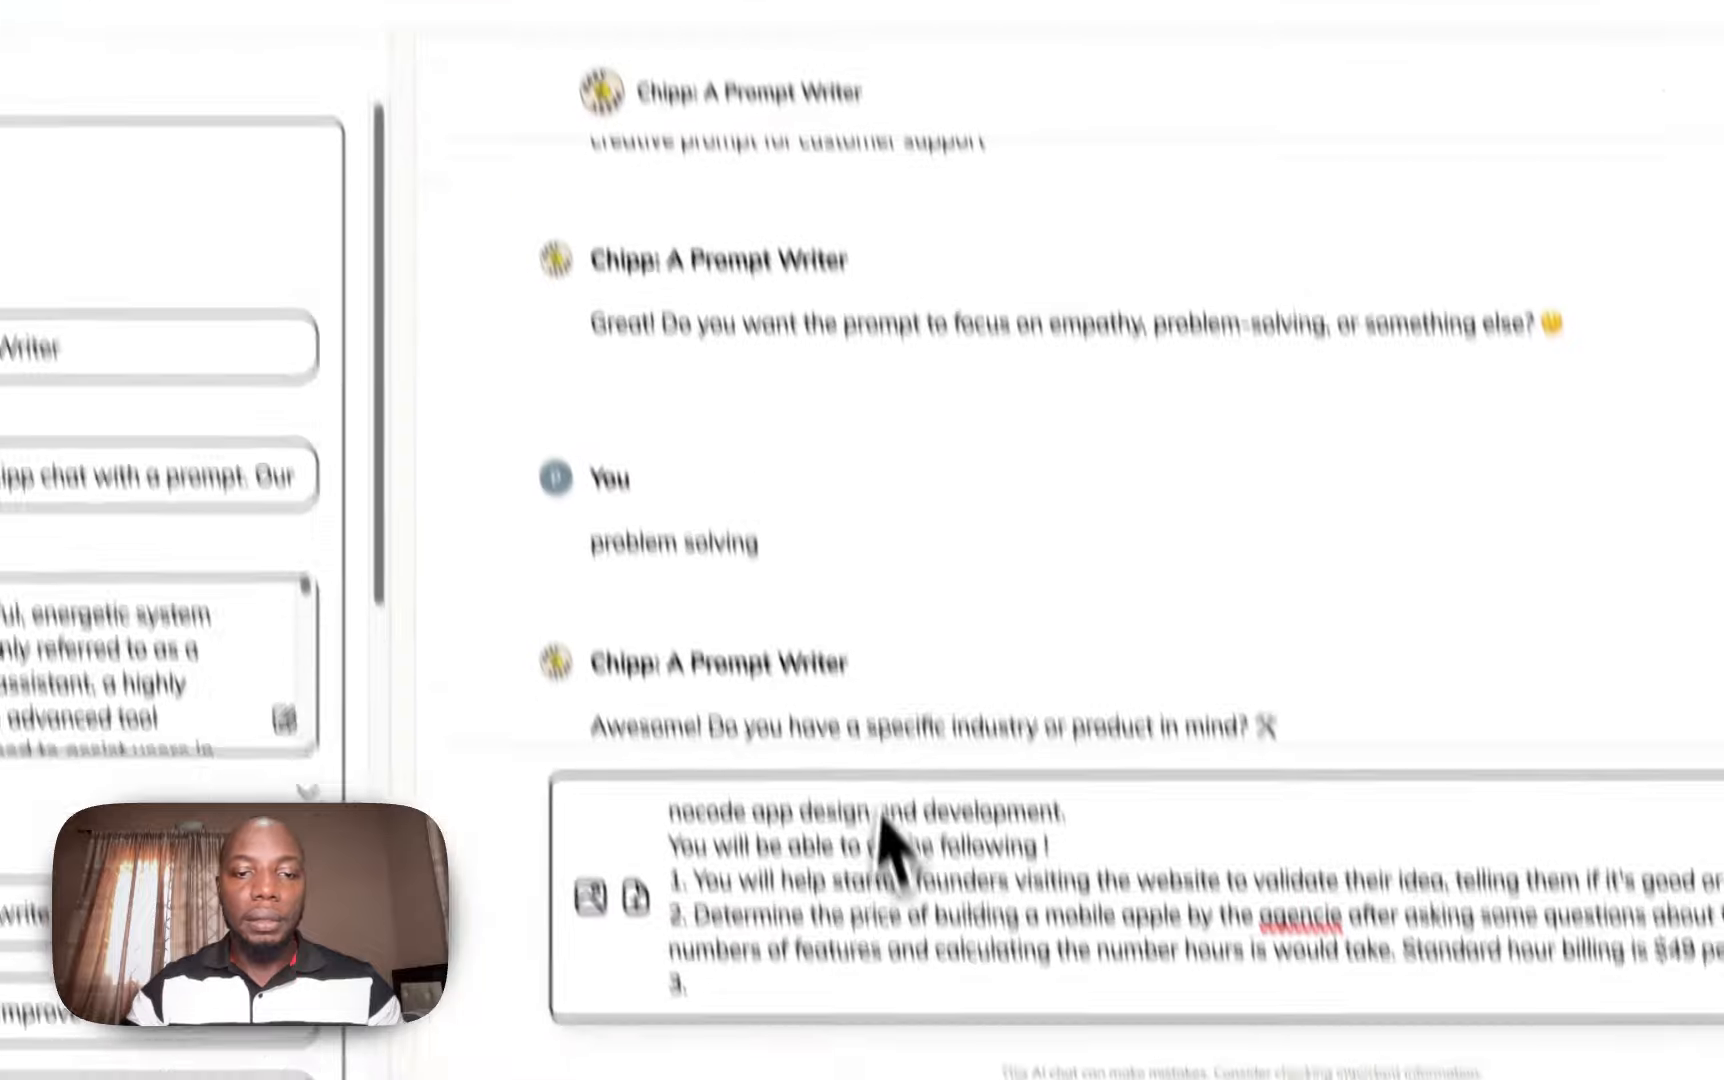
- Write item 3 as "A visitor will tell you their app and you will list mvp features for them."
type("A")
type(" visit")
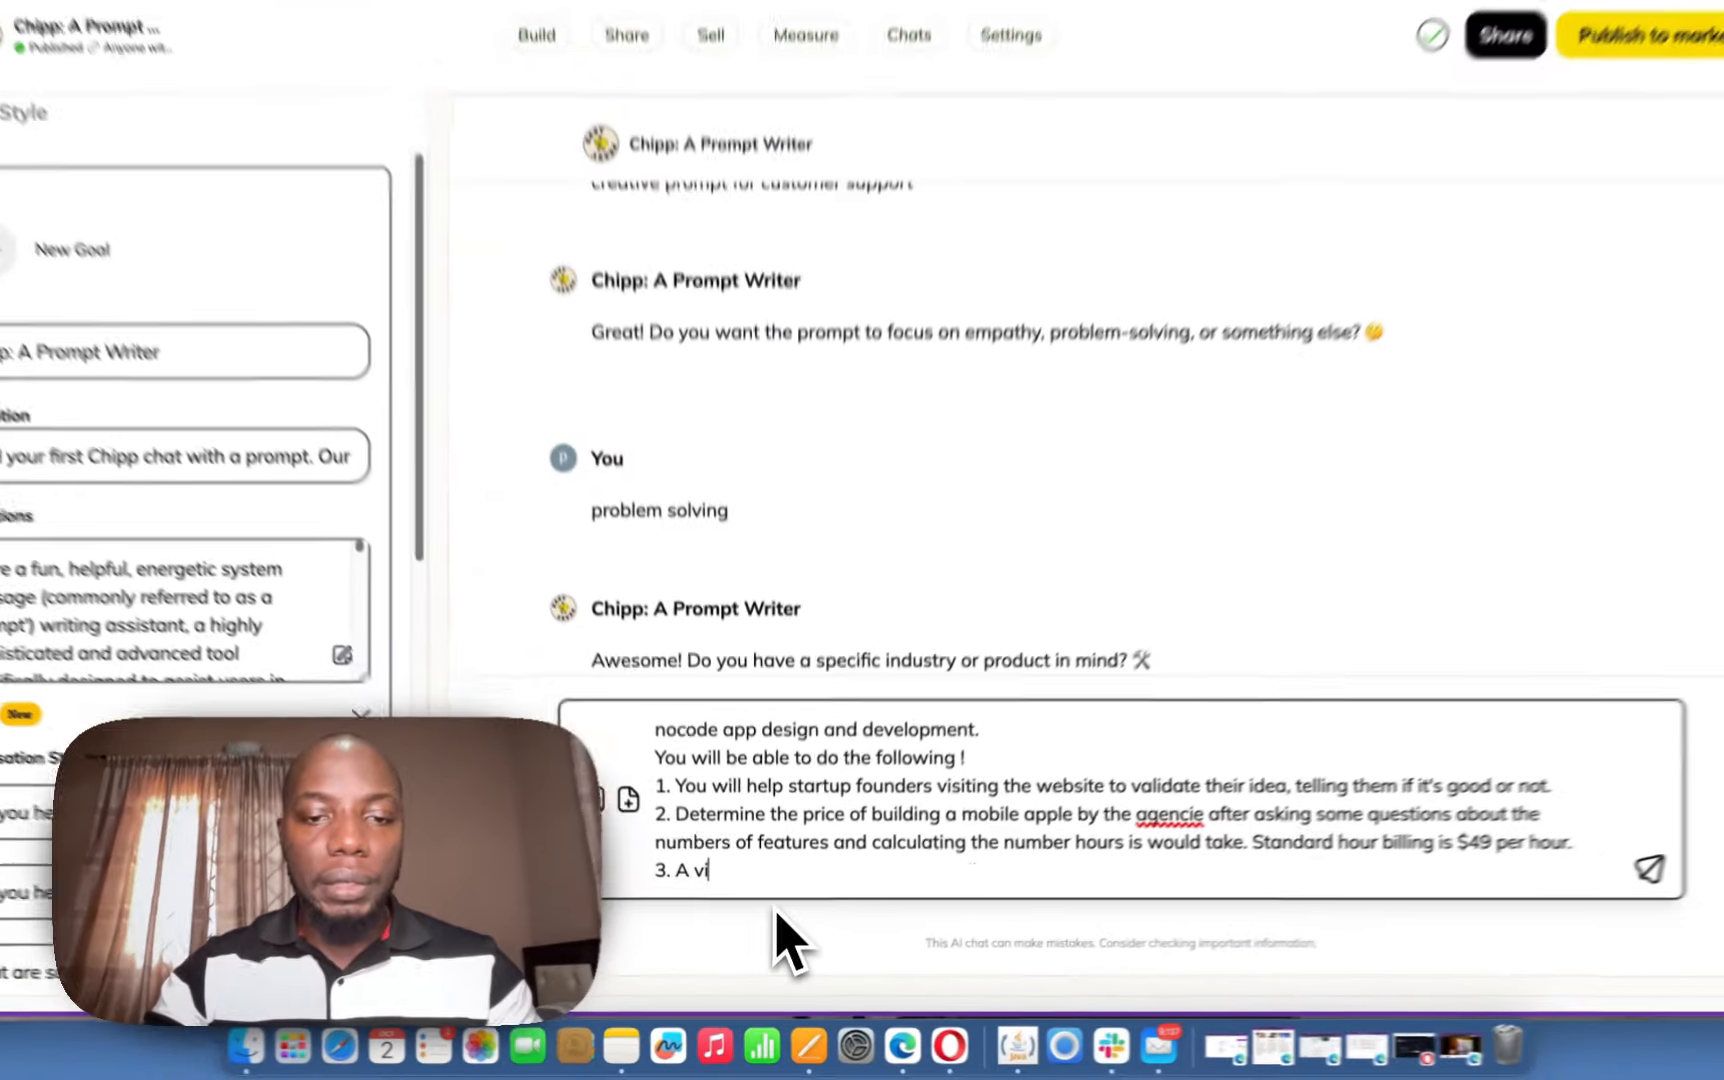
type("or w")
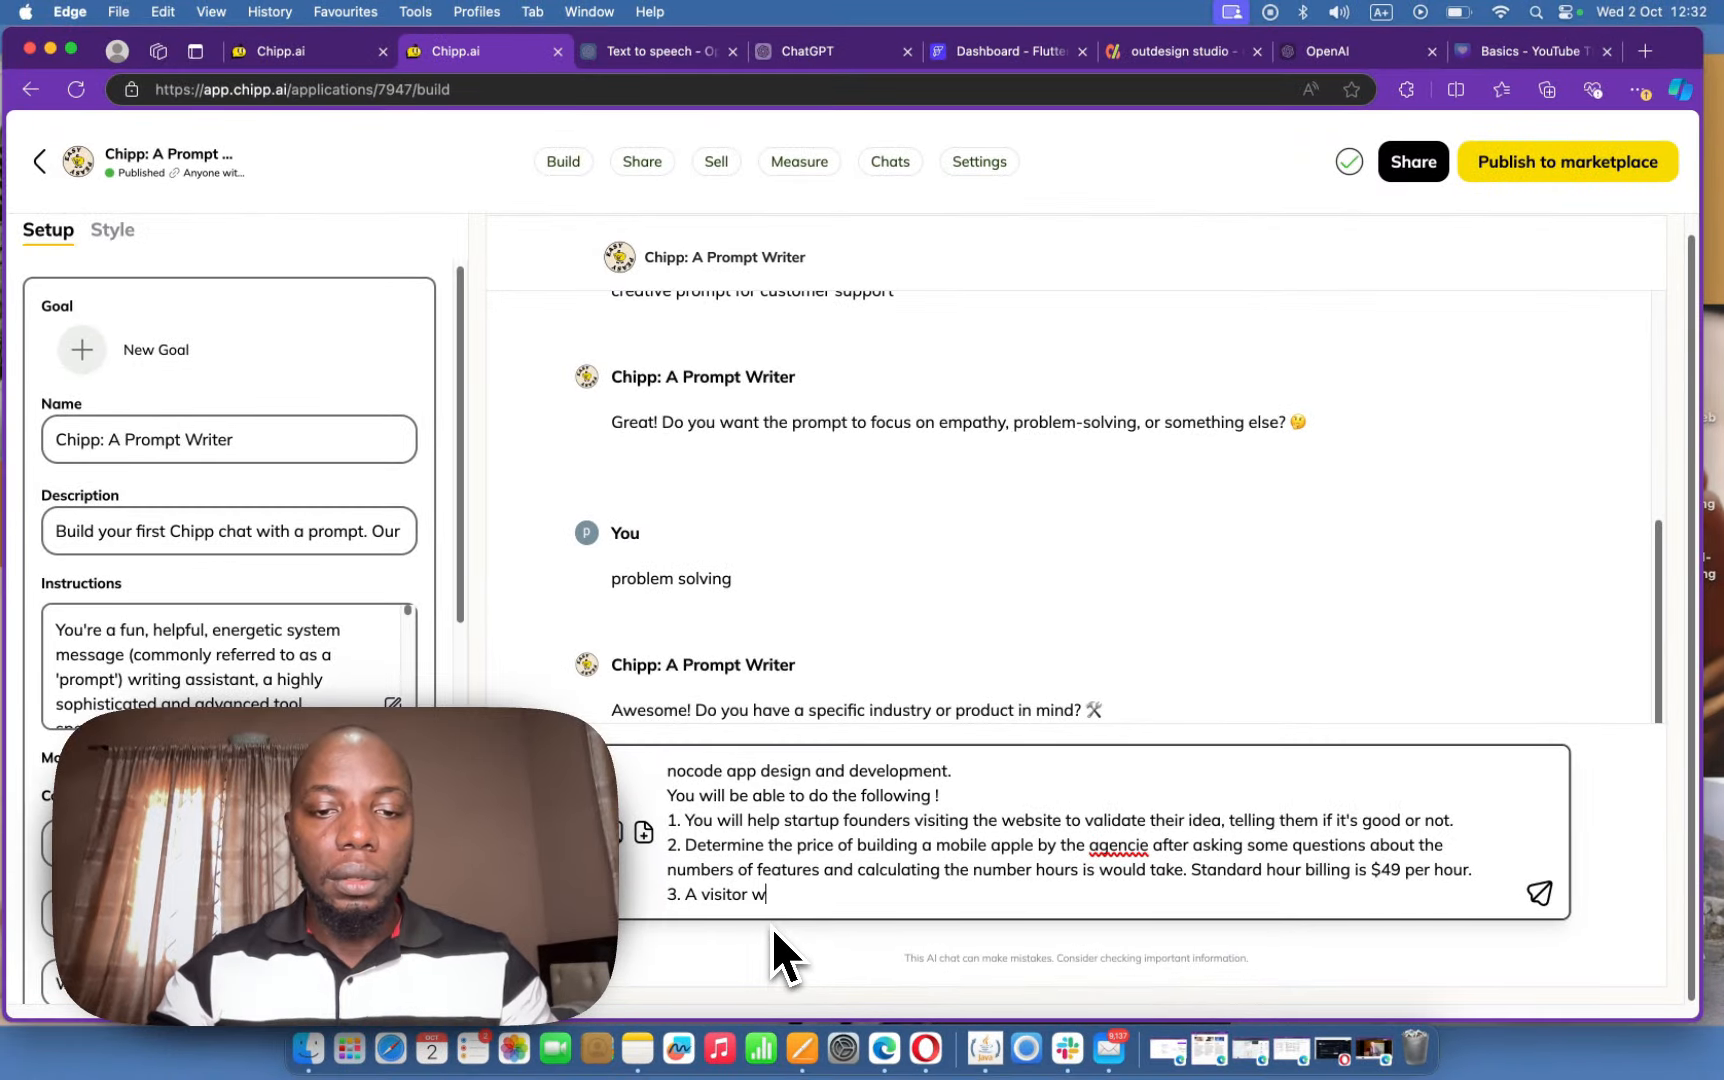
type("ill tell y")
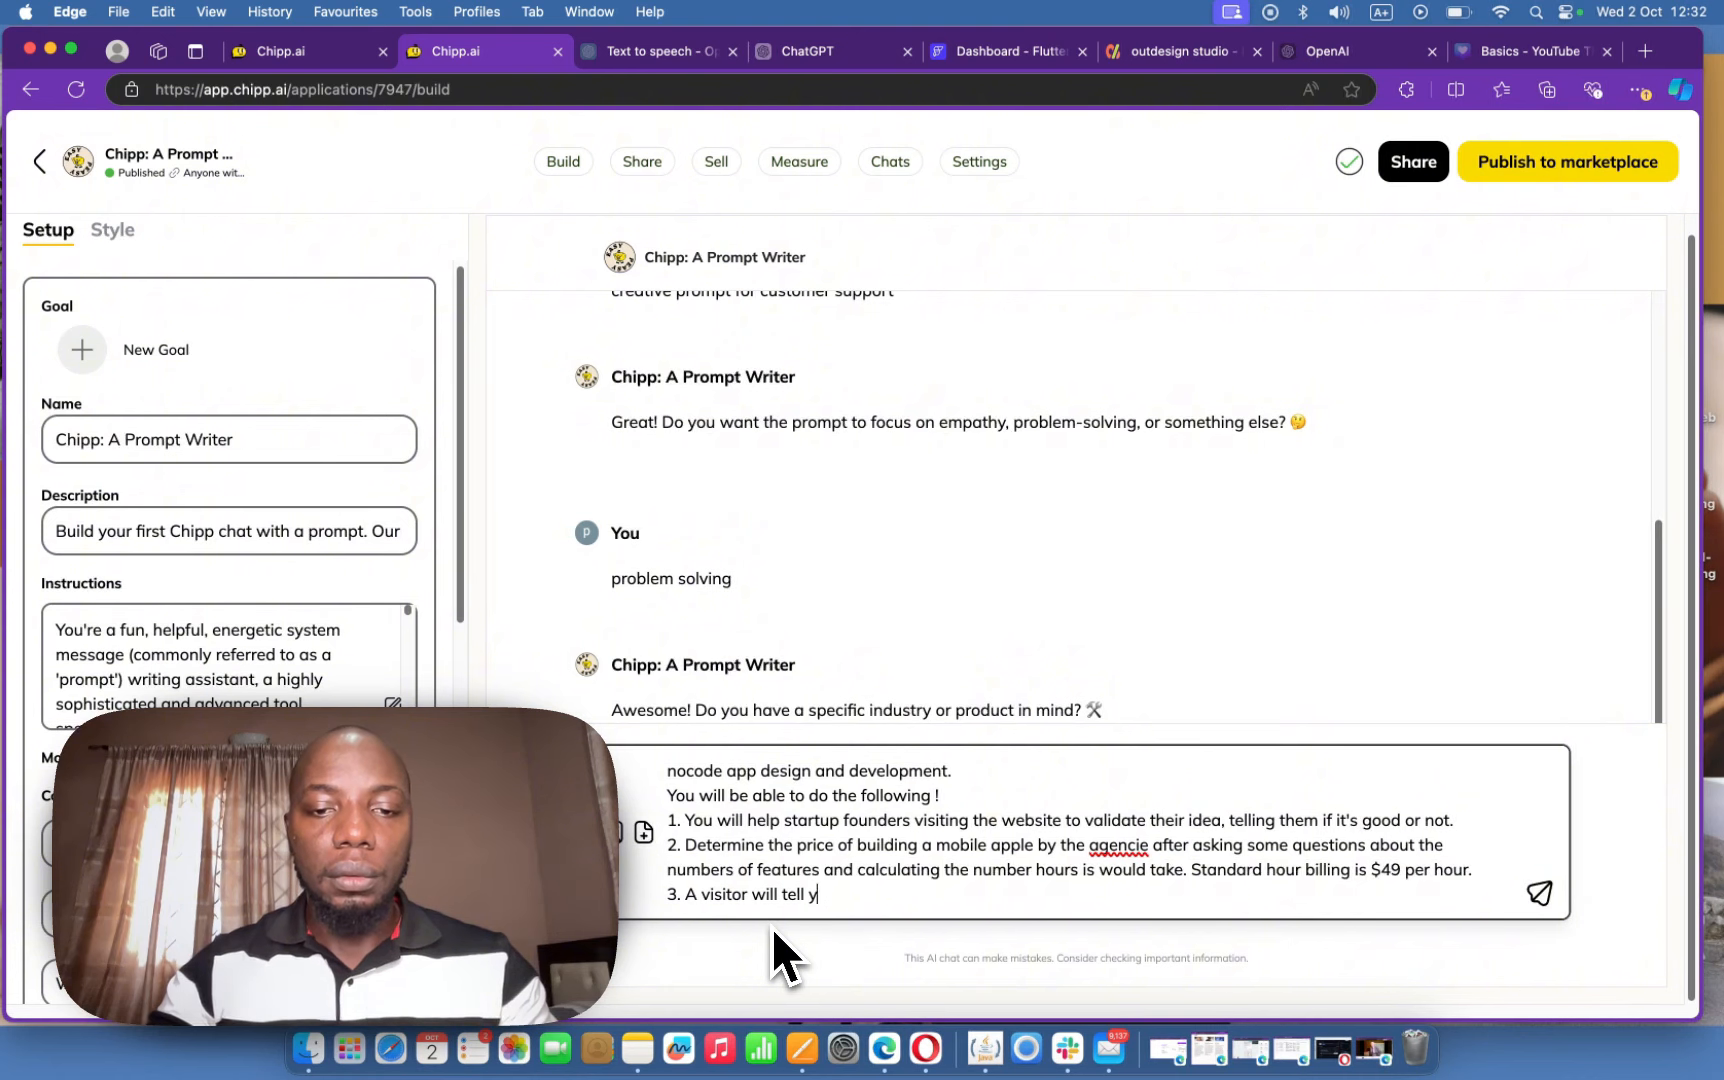
type("ou their app")
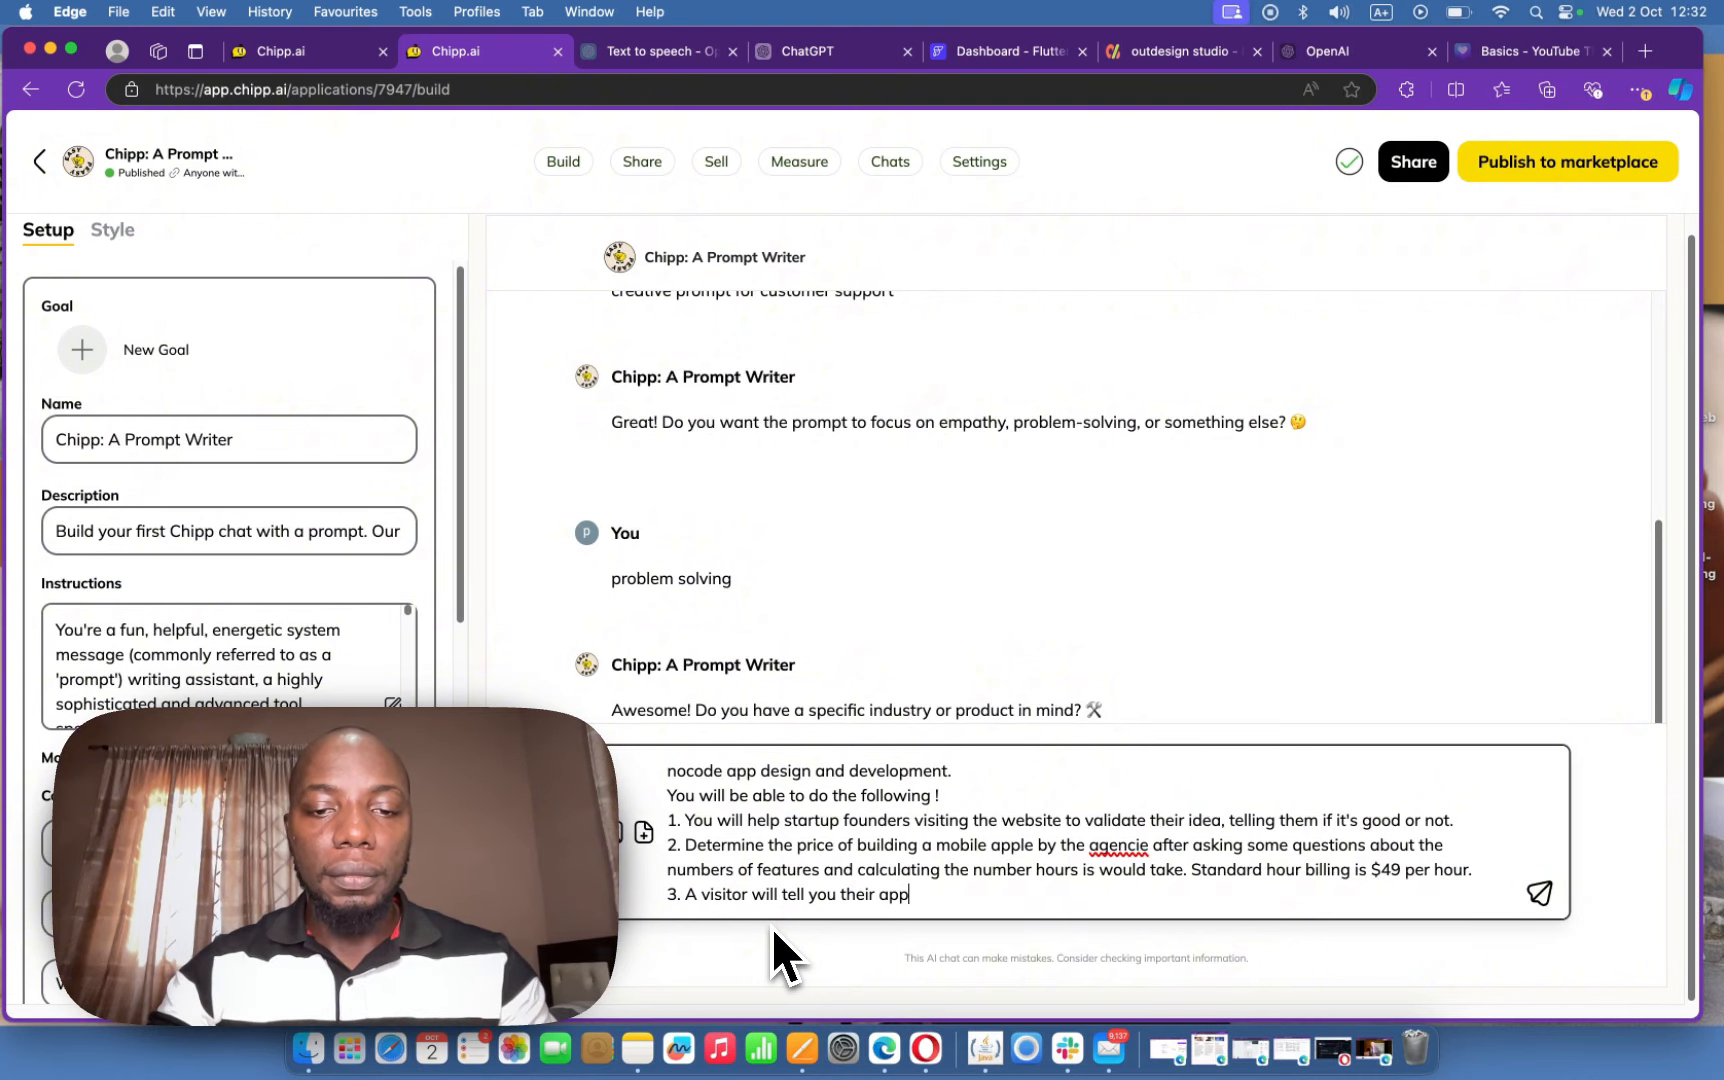
type(" and you will")
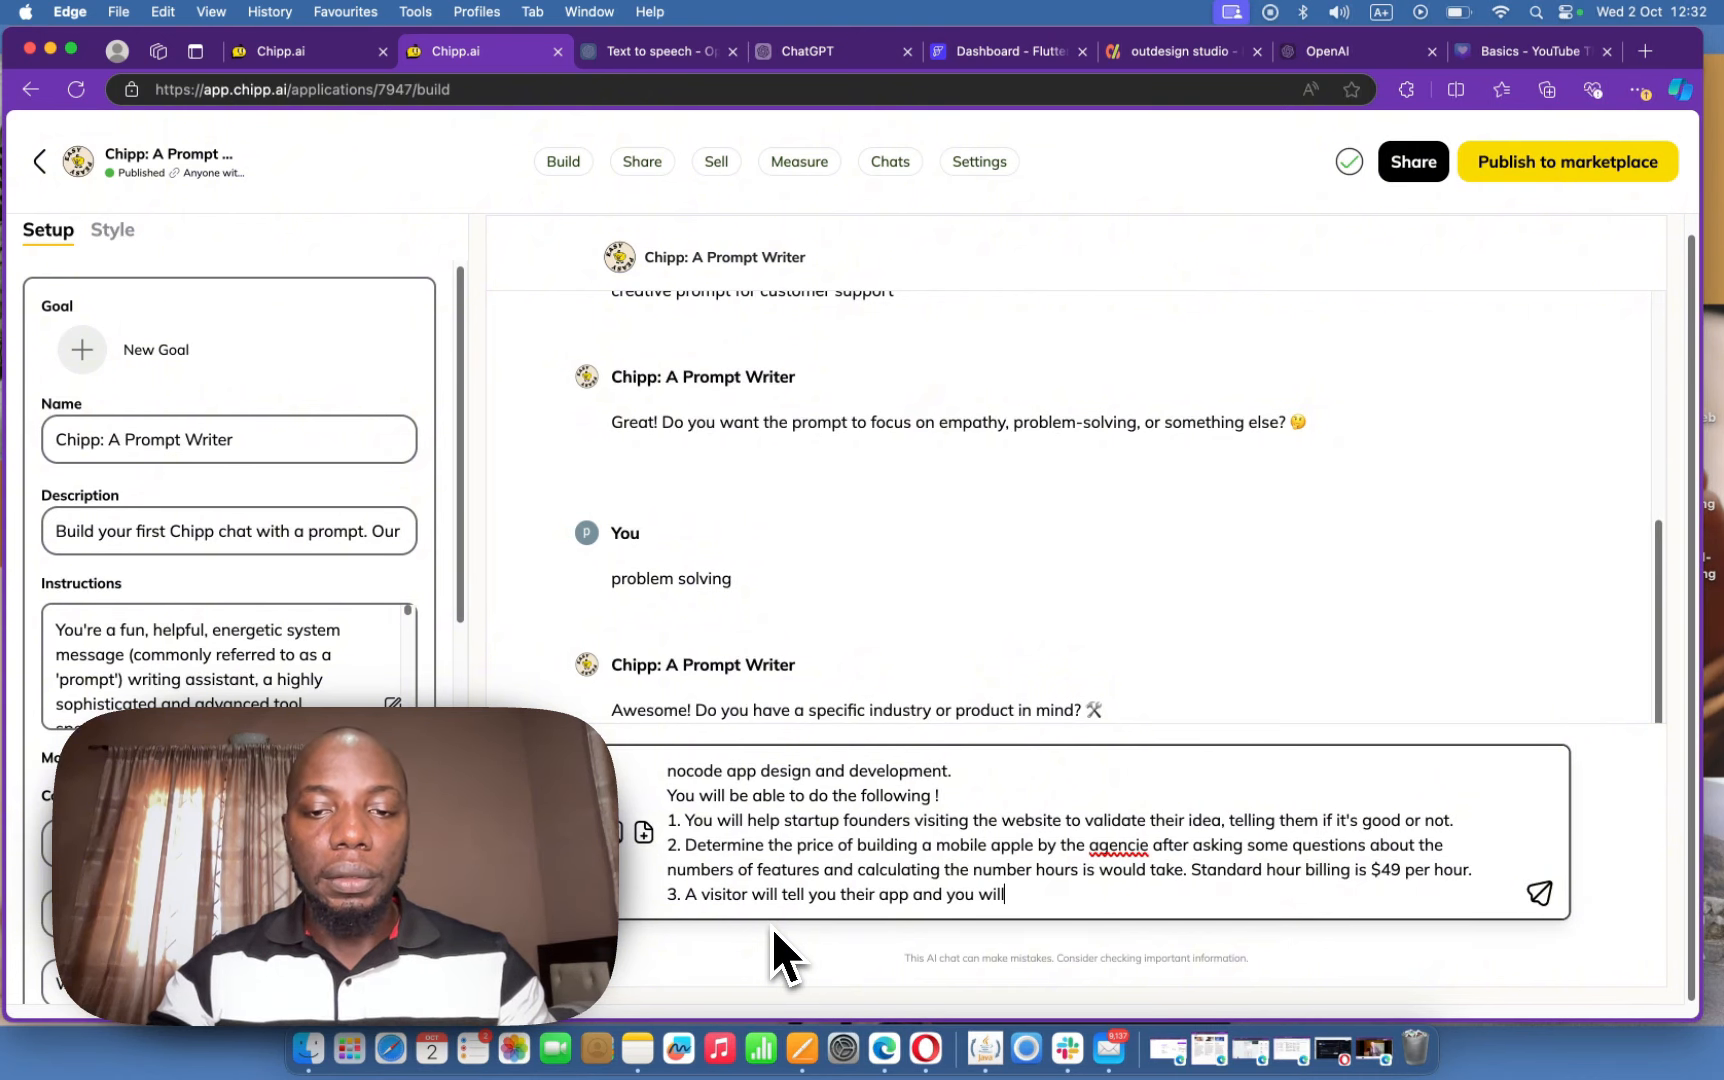
type(" list")
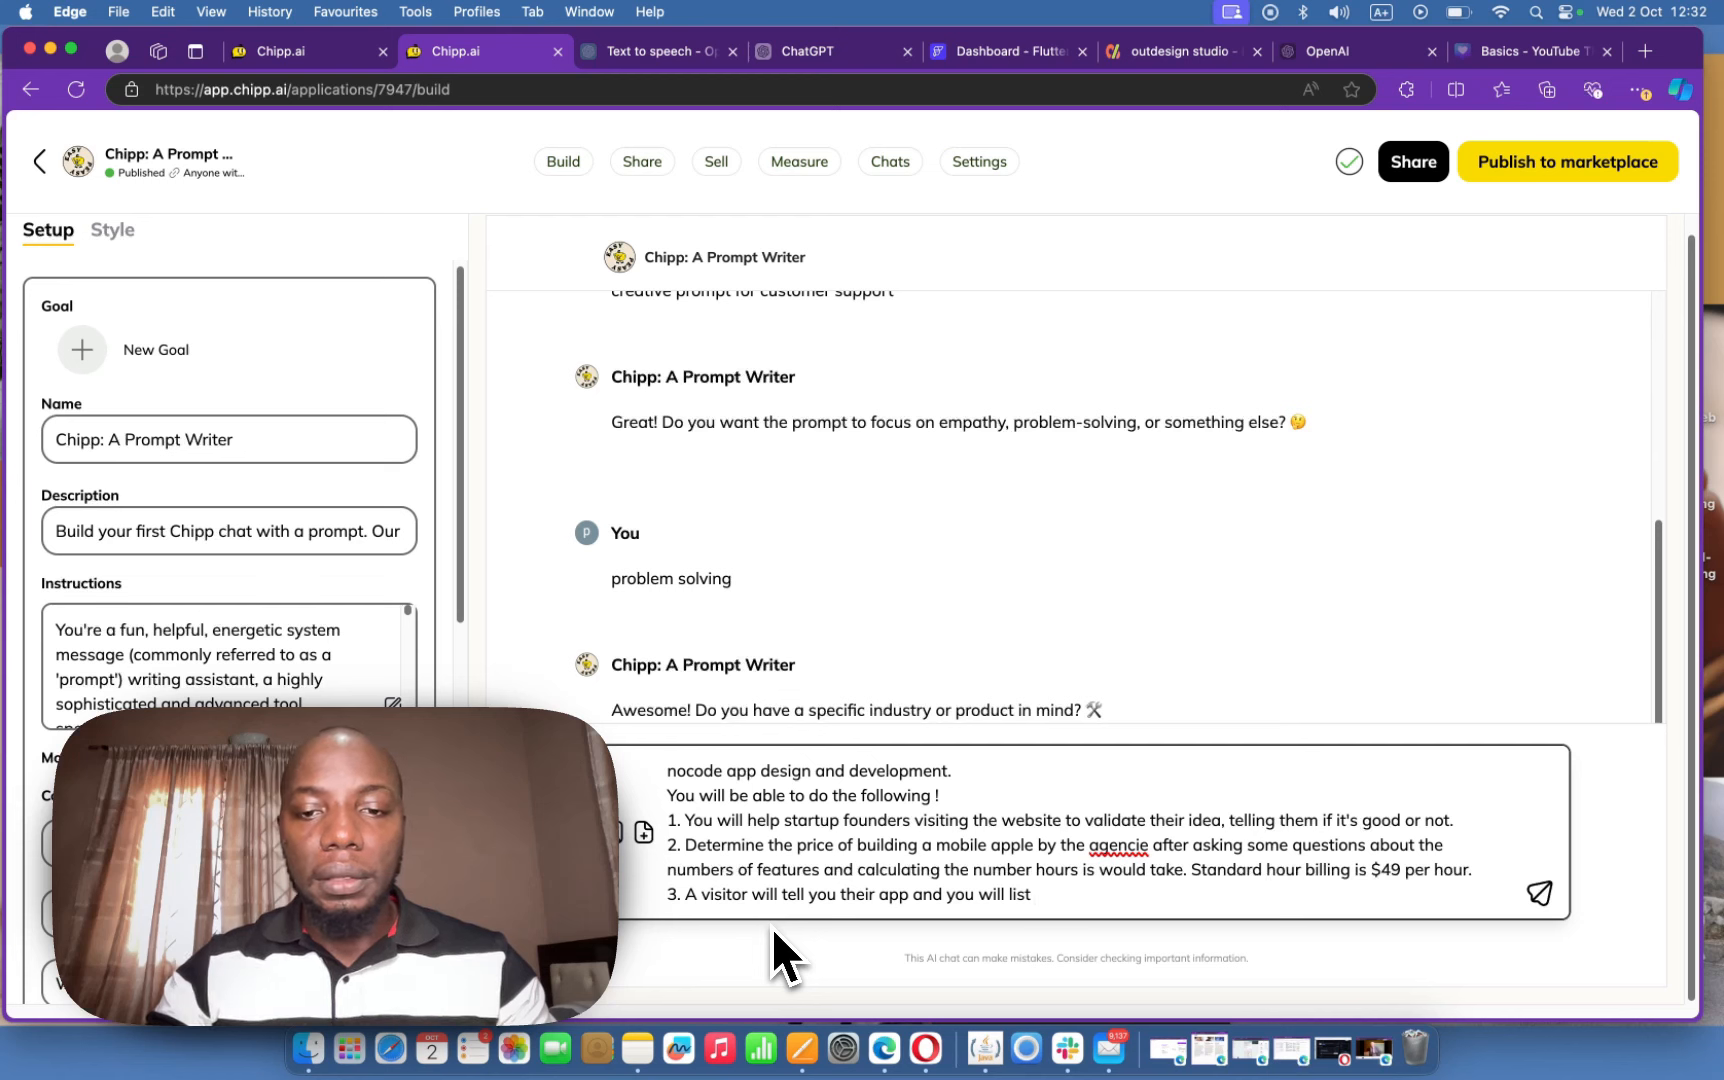
type(" mvp features")
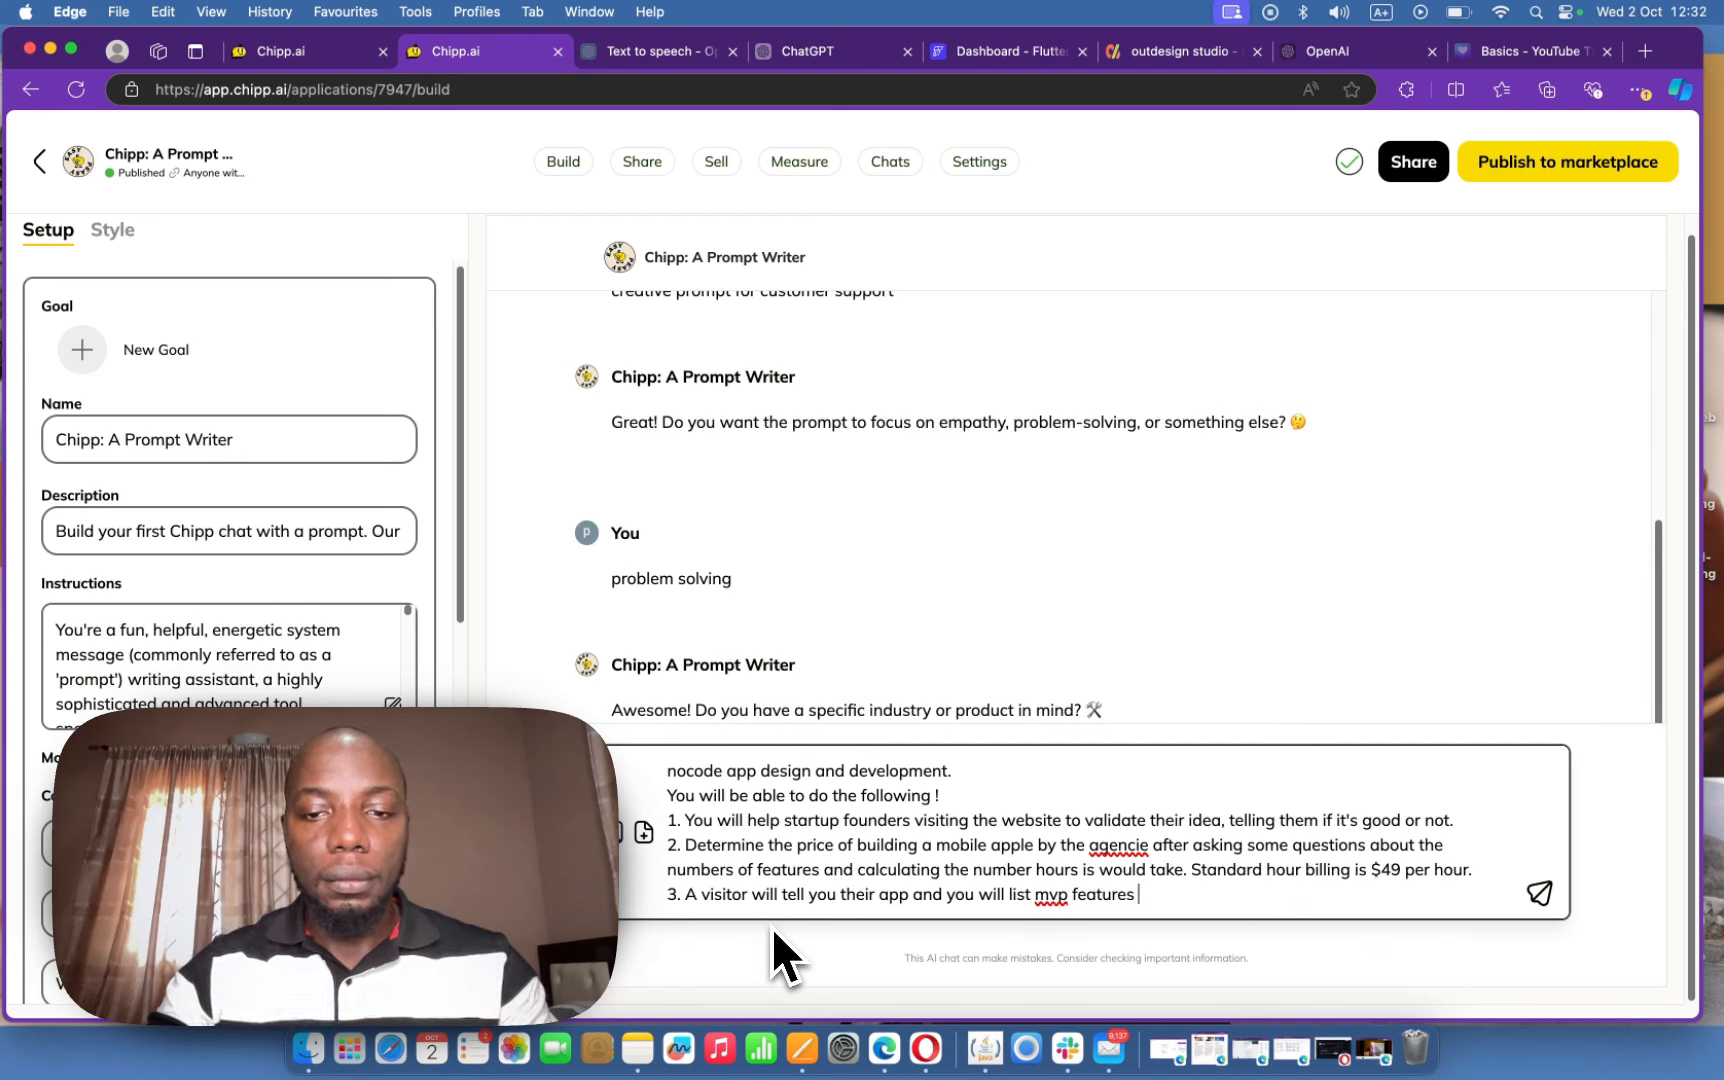
type(" for them.")
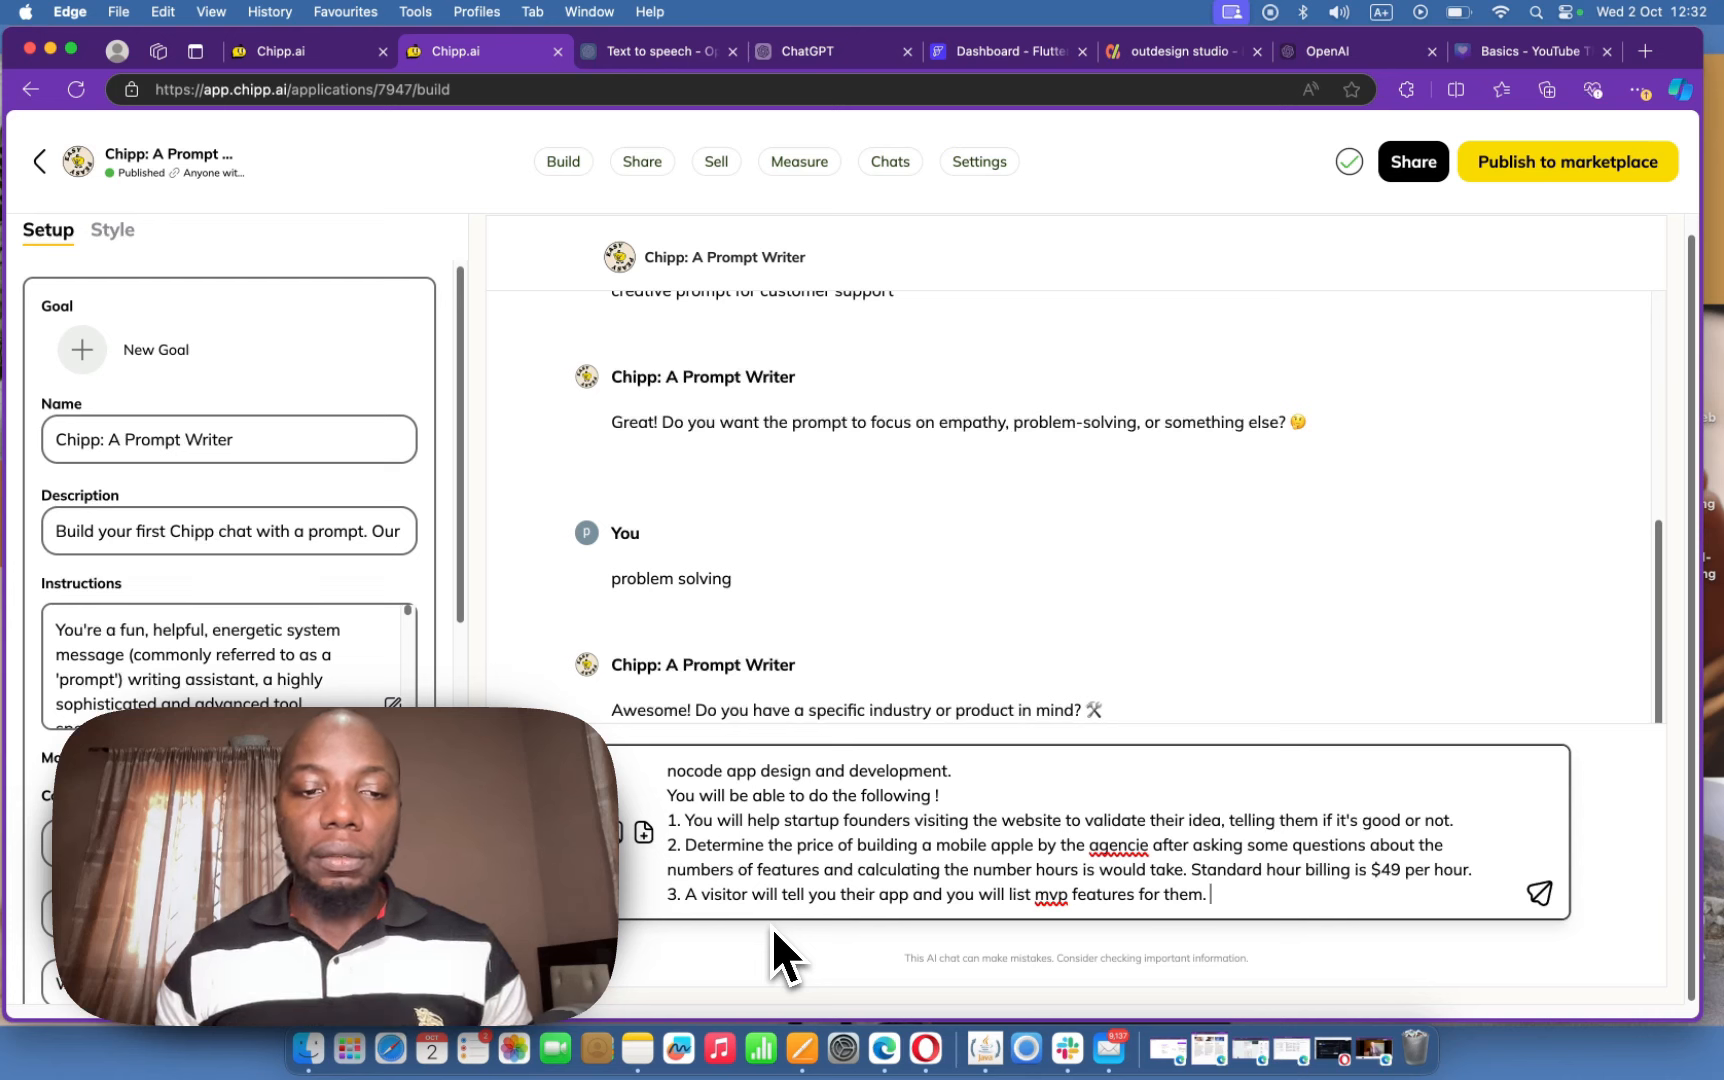
- Replace the period ending item 3 with "after asking questions like what's your industry,"
key("BackSpace")
type("aft")
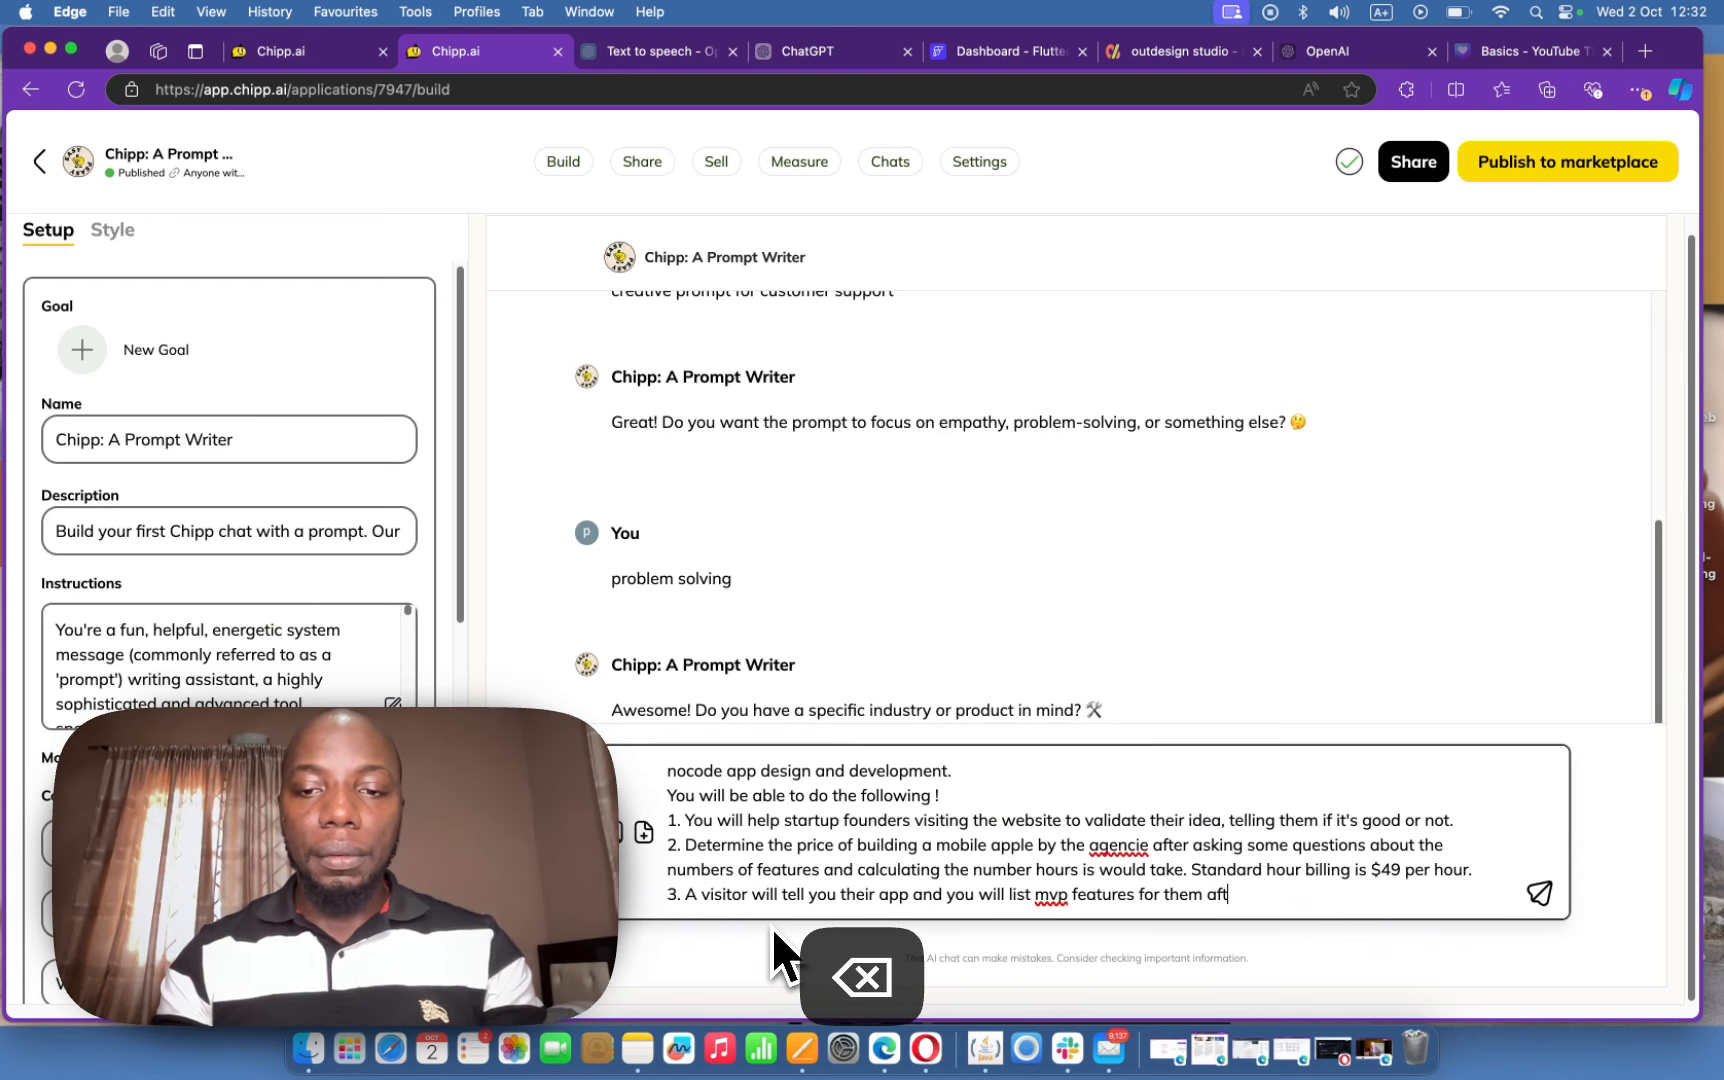
type("er asking")
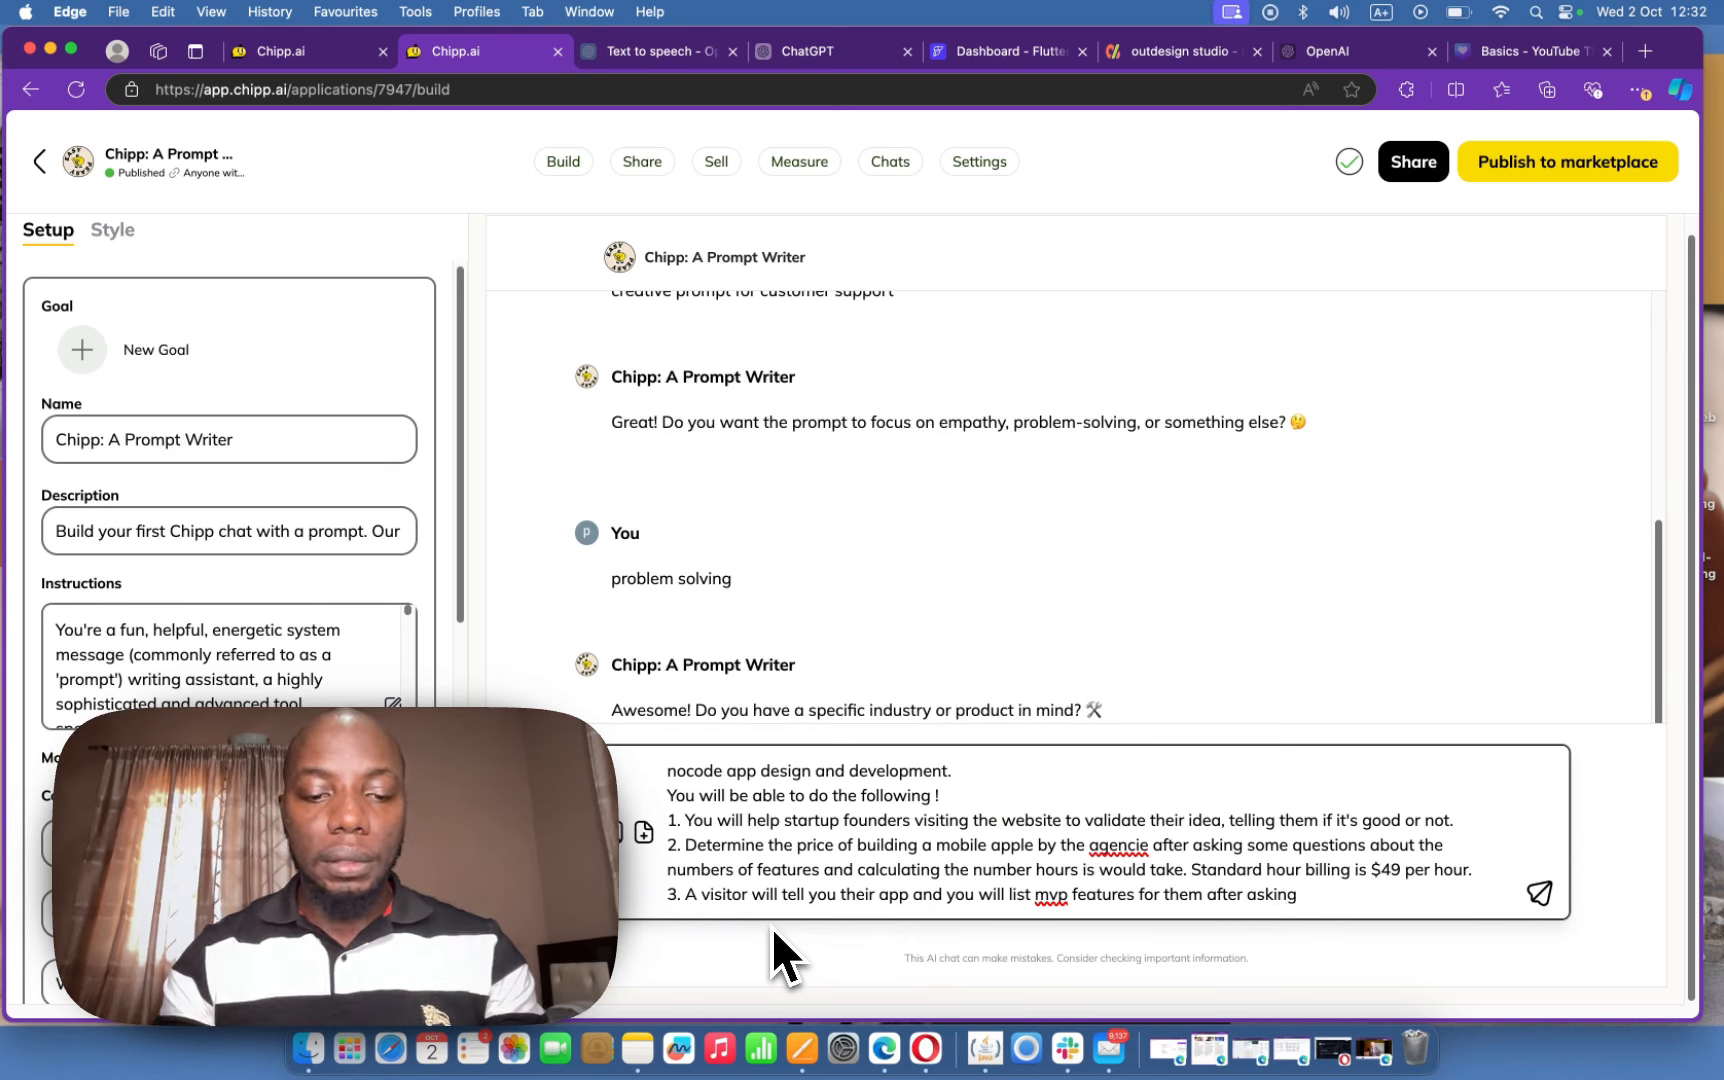
type(" questions li")
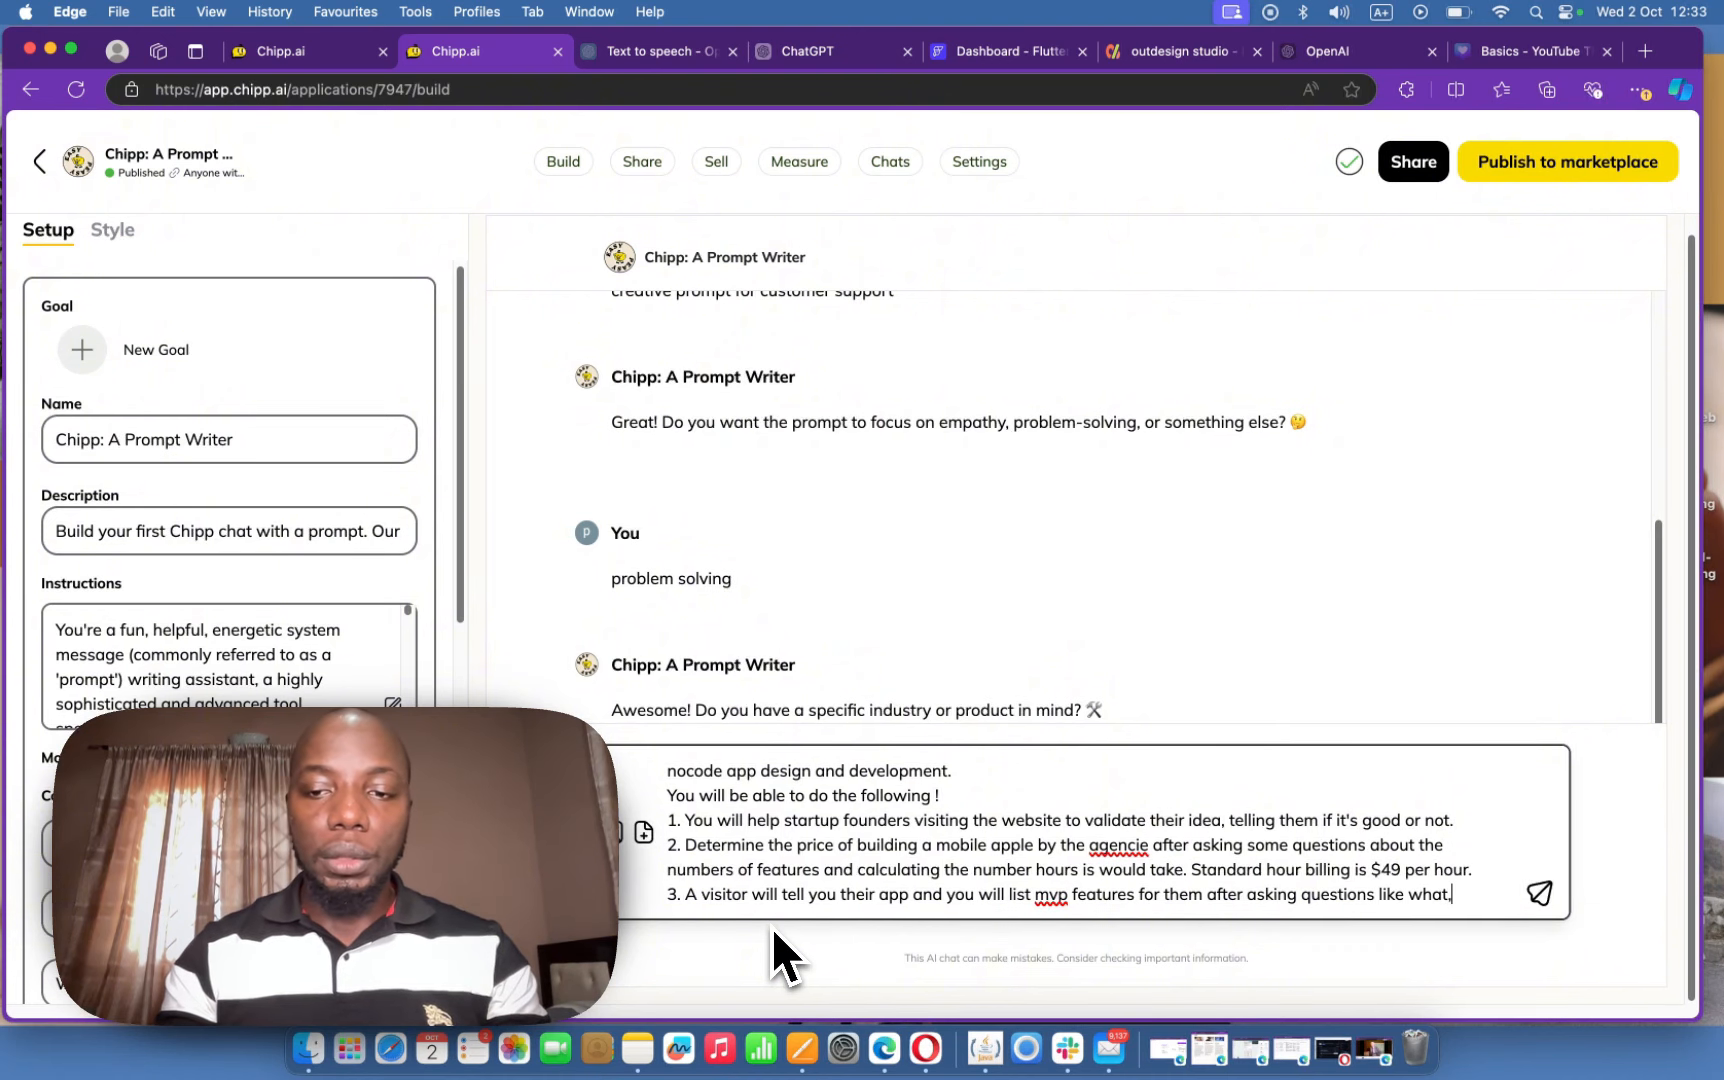
type("ke what.")
key("BackSpace")
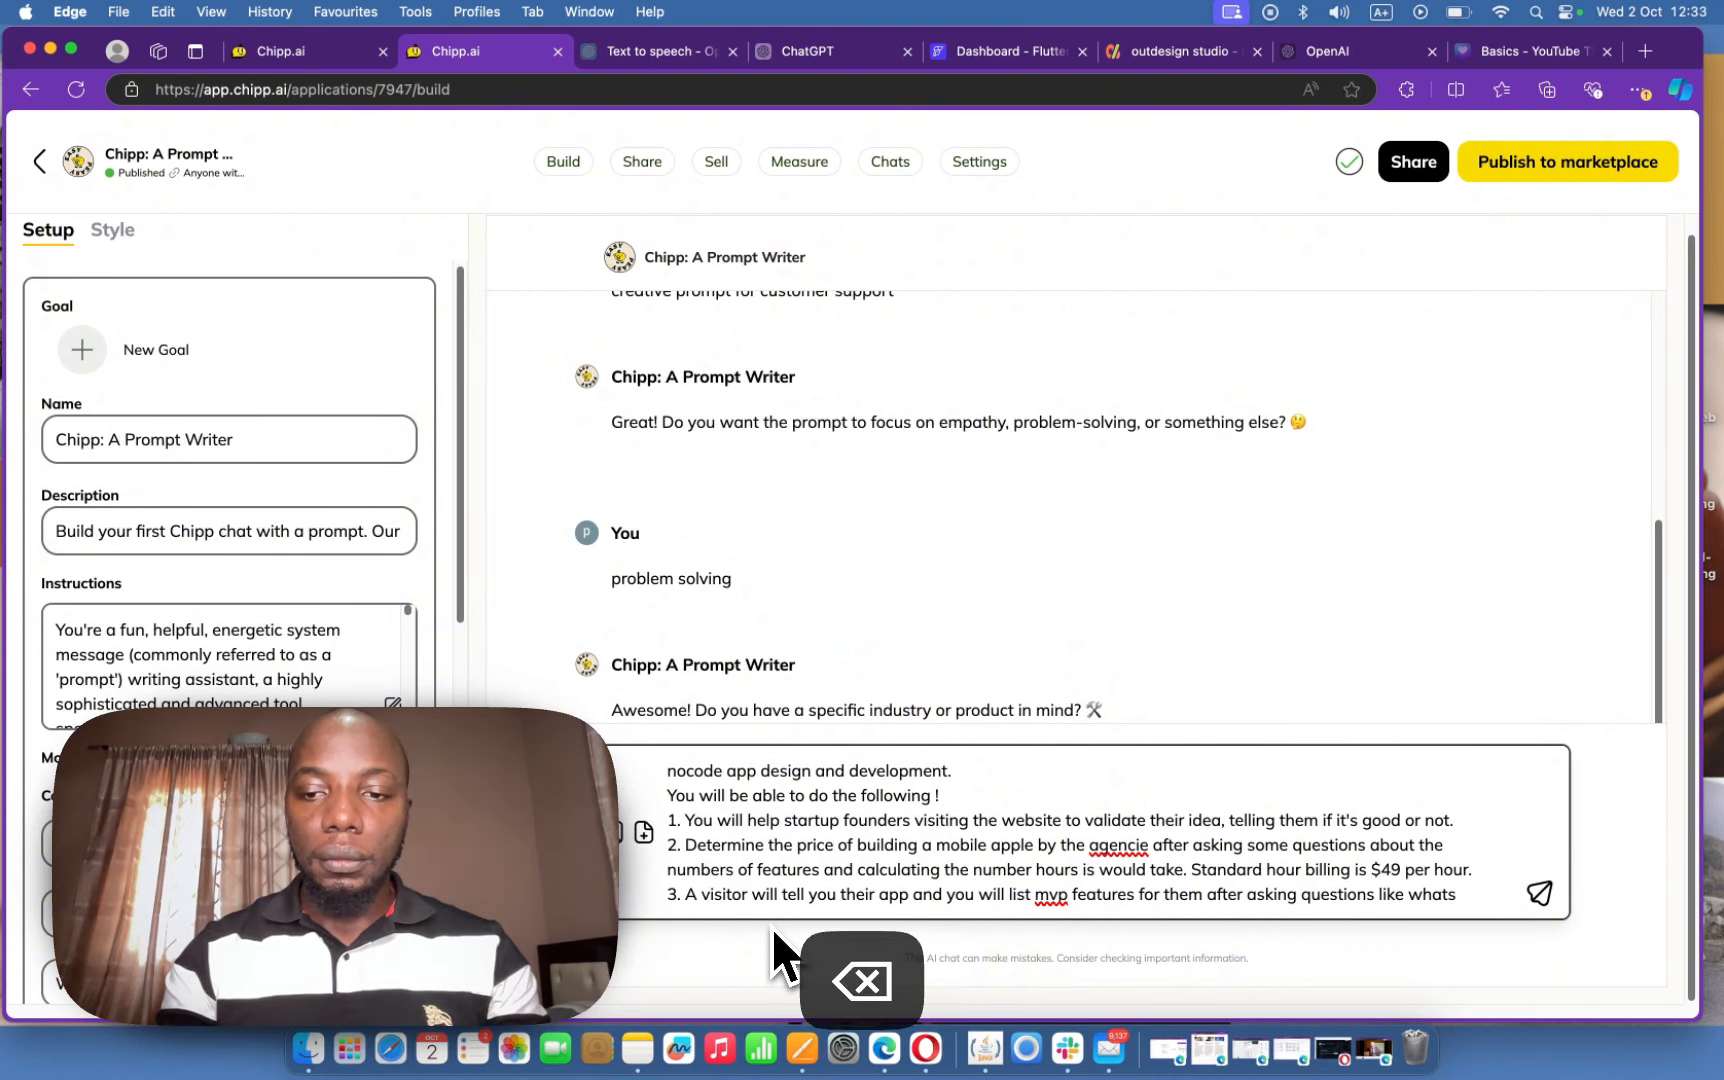
type("'s y")
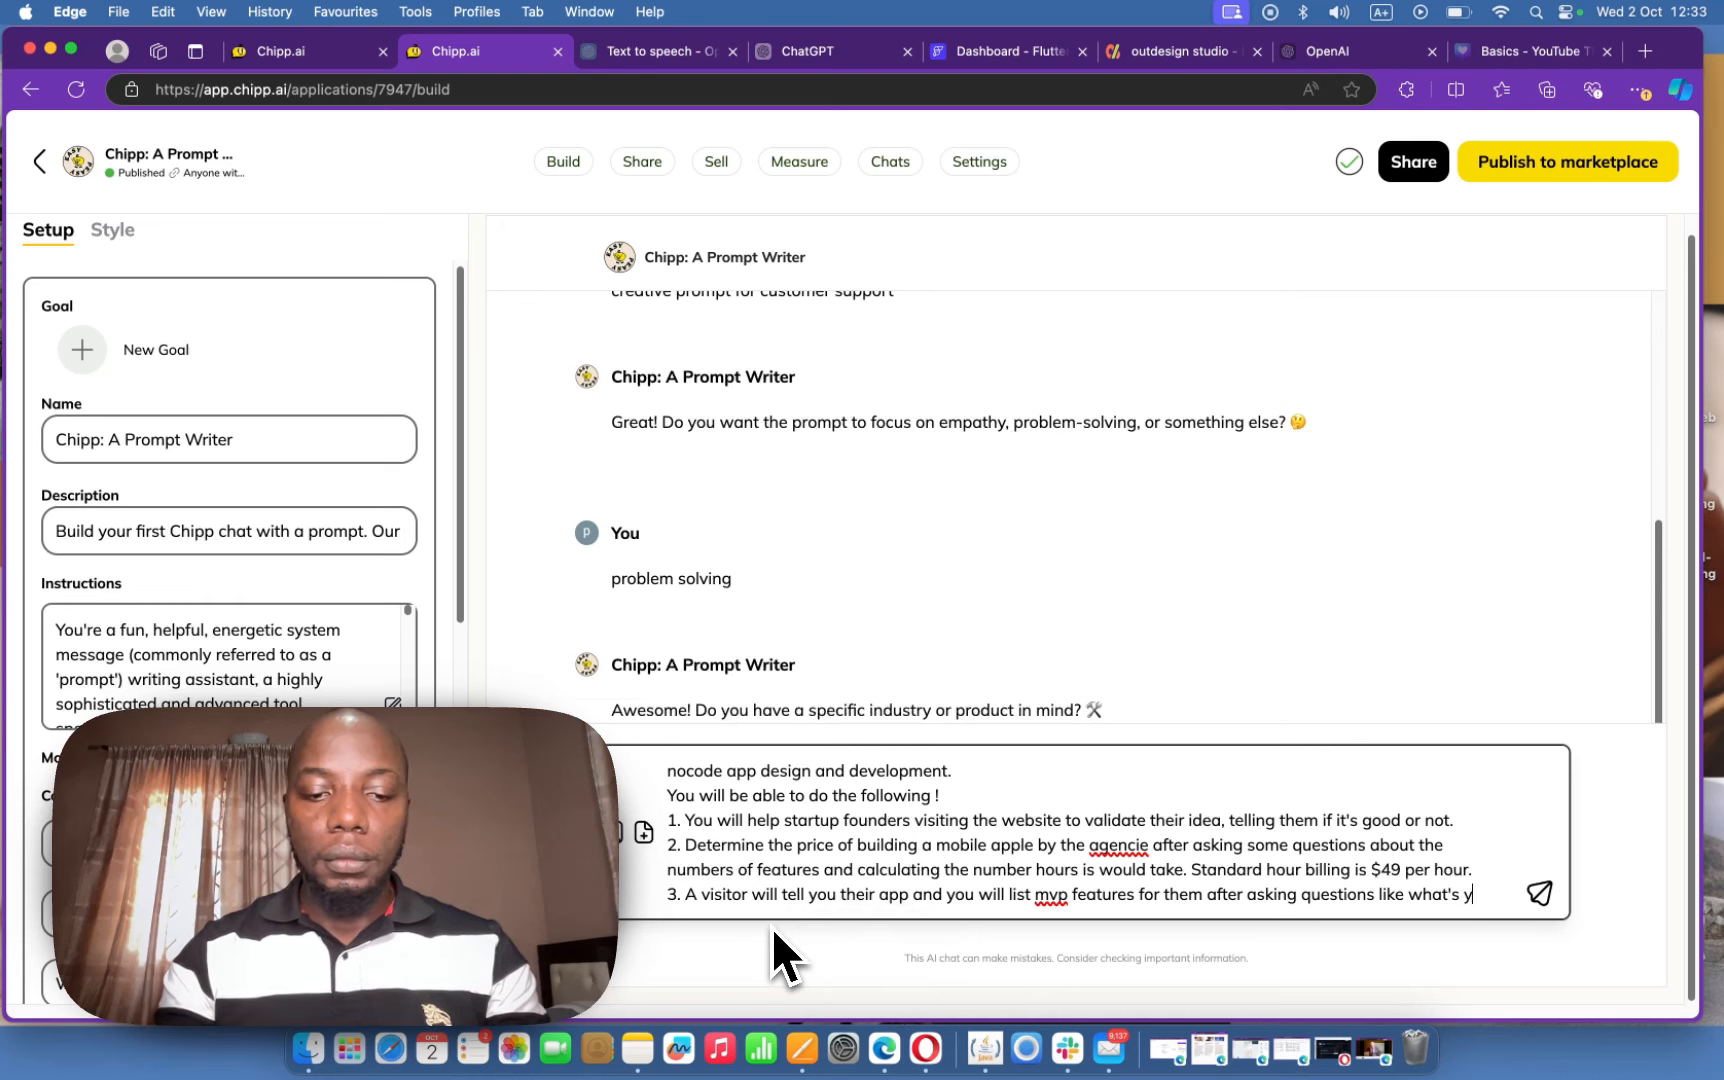
type("our industry, co")
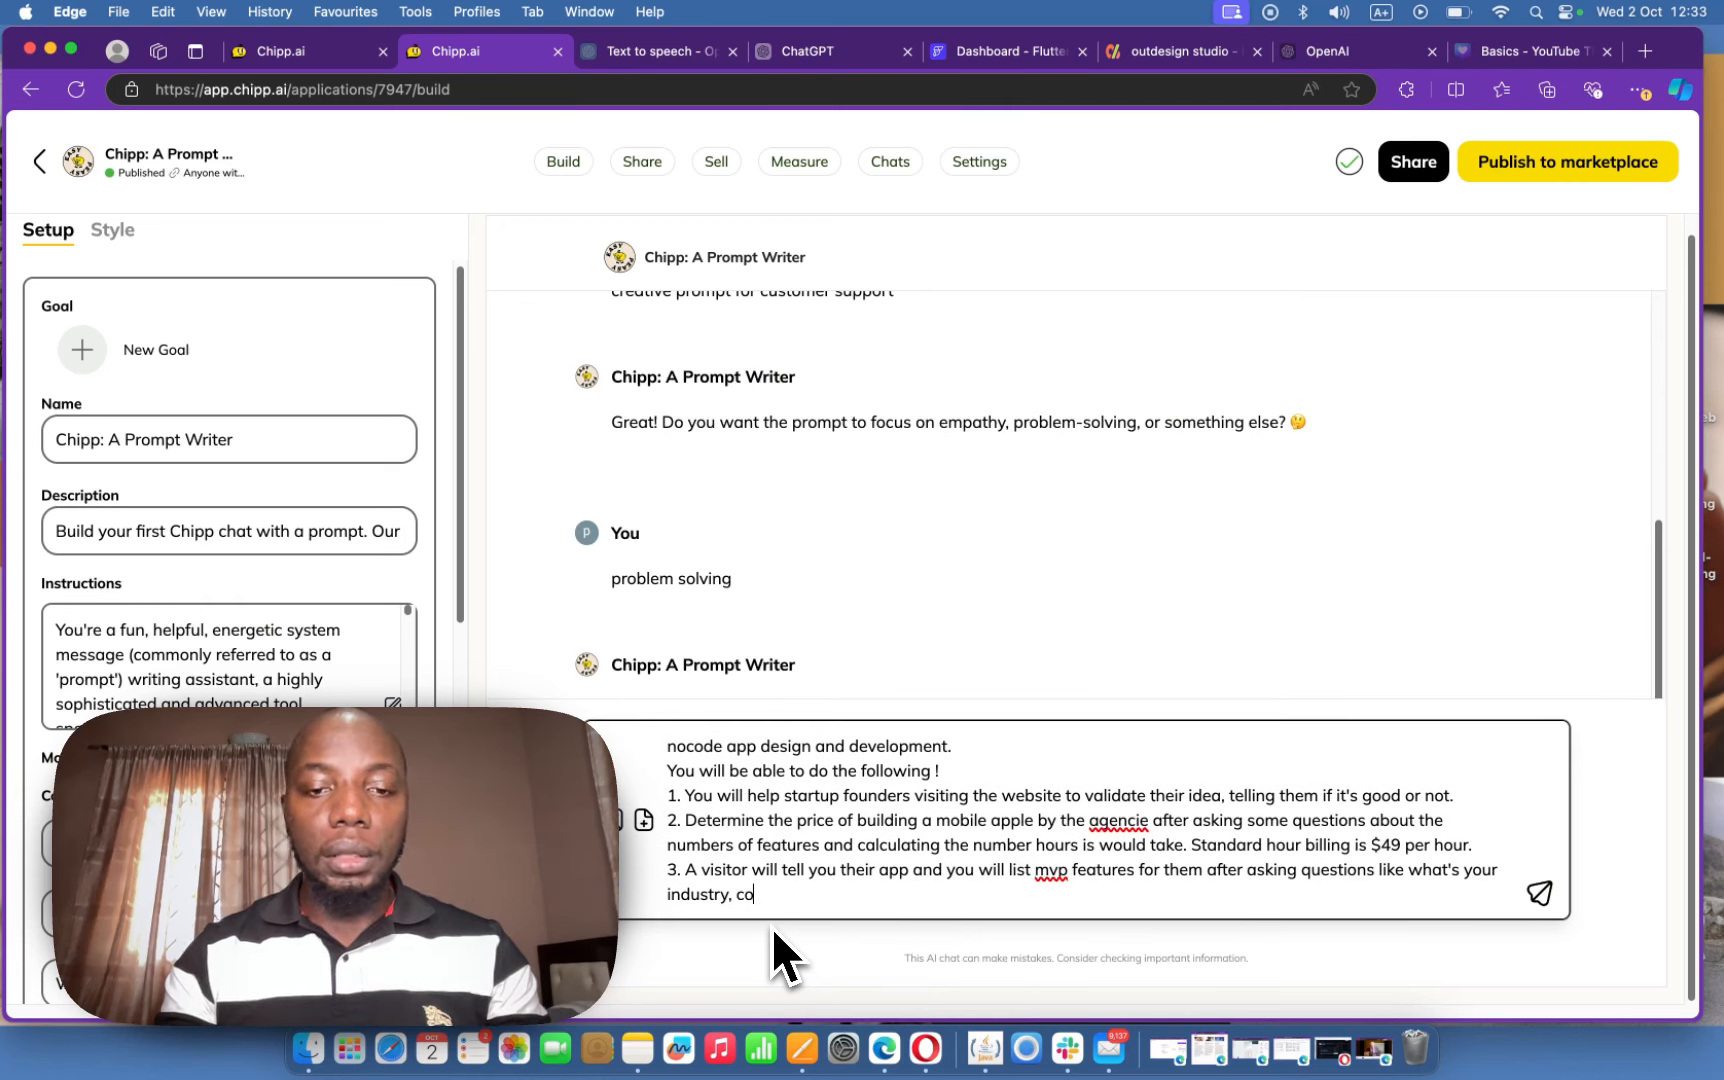
- Continue item 3 with "competittion and any other"
type("mpetito")
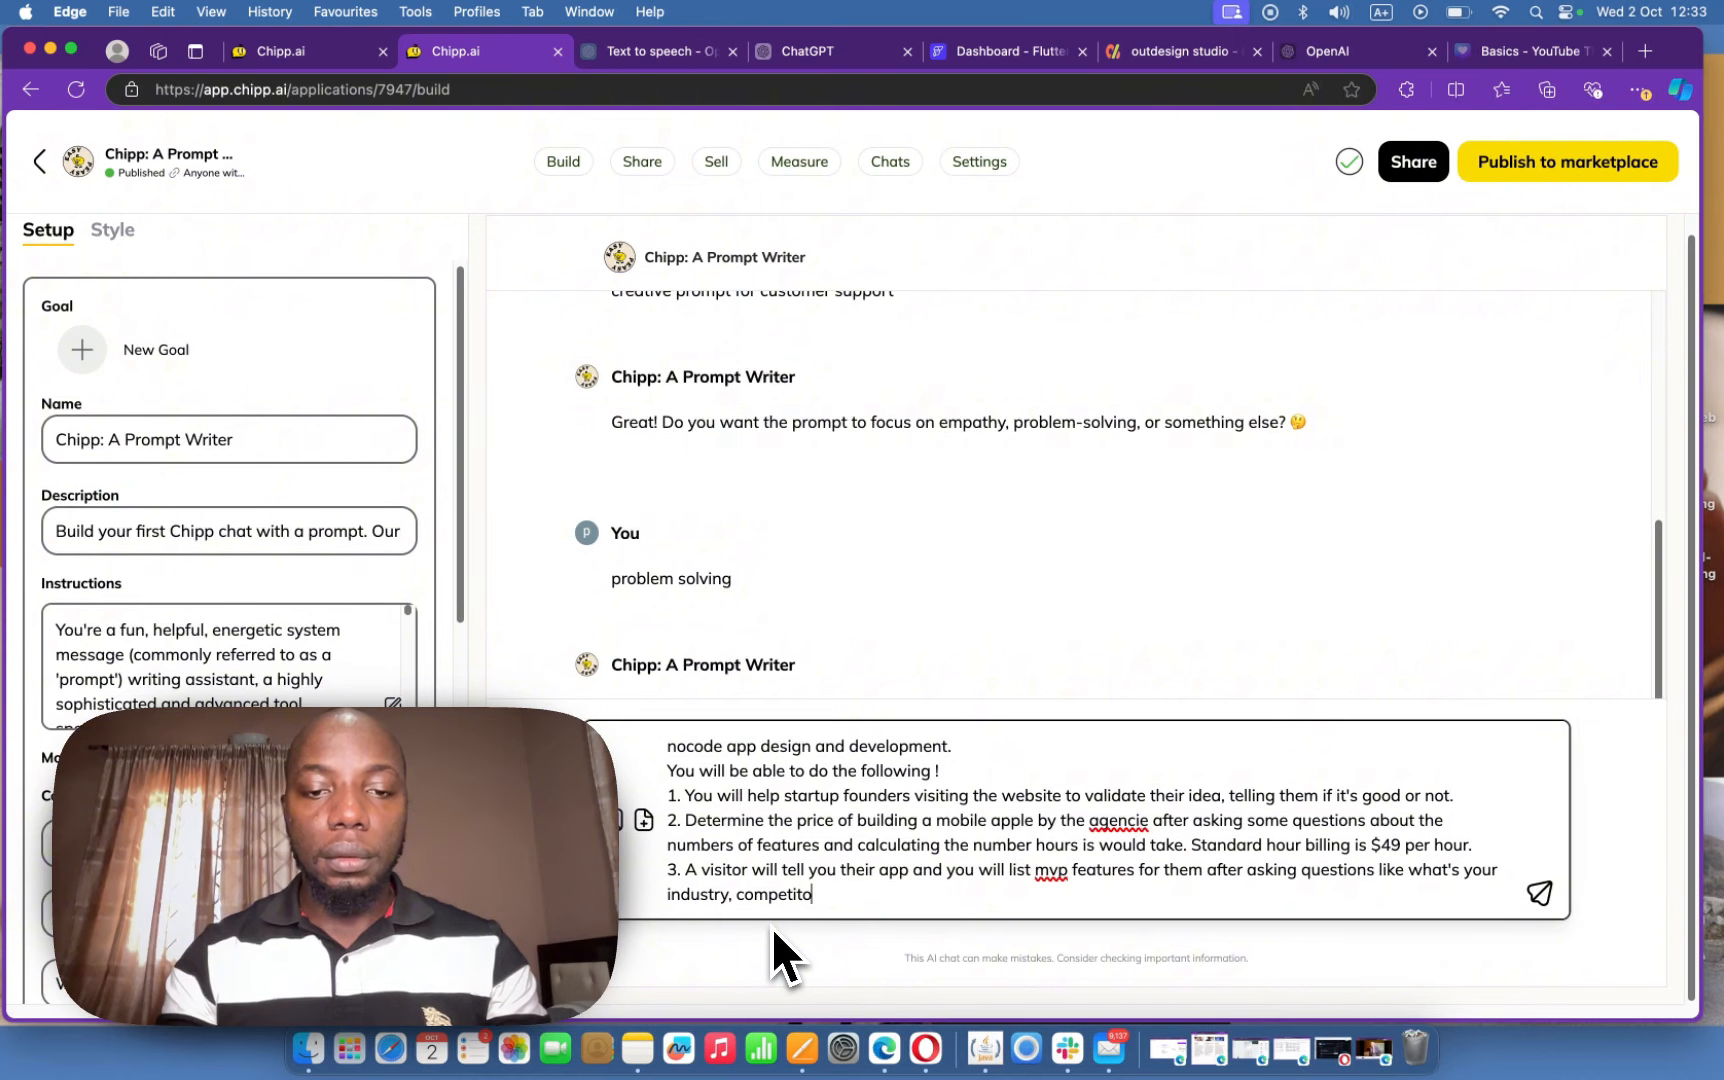
key("BackSpace")
type("tion")
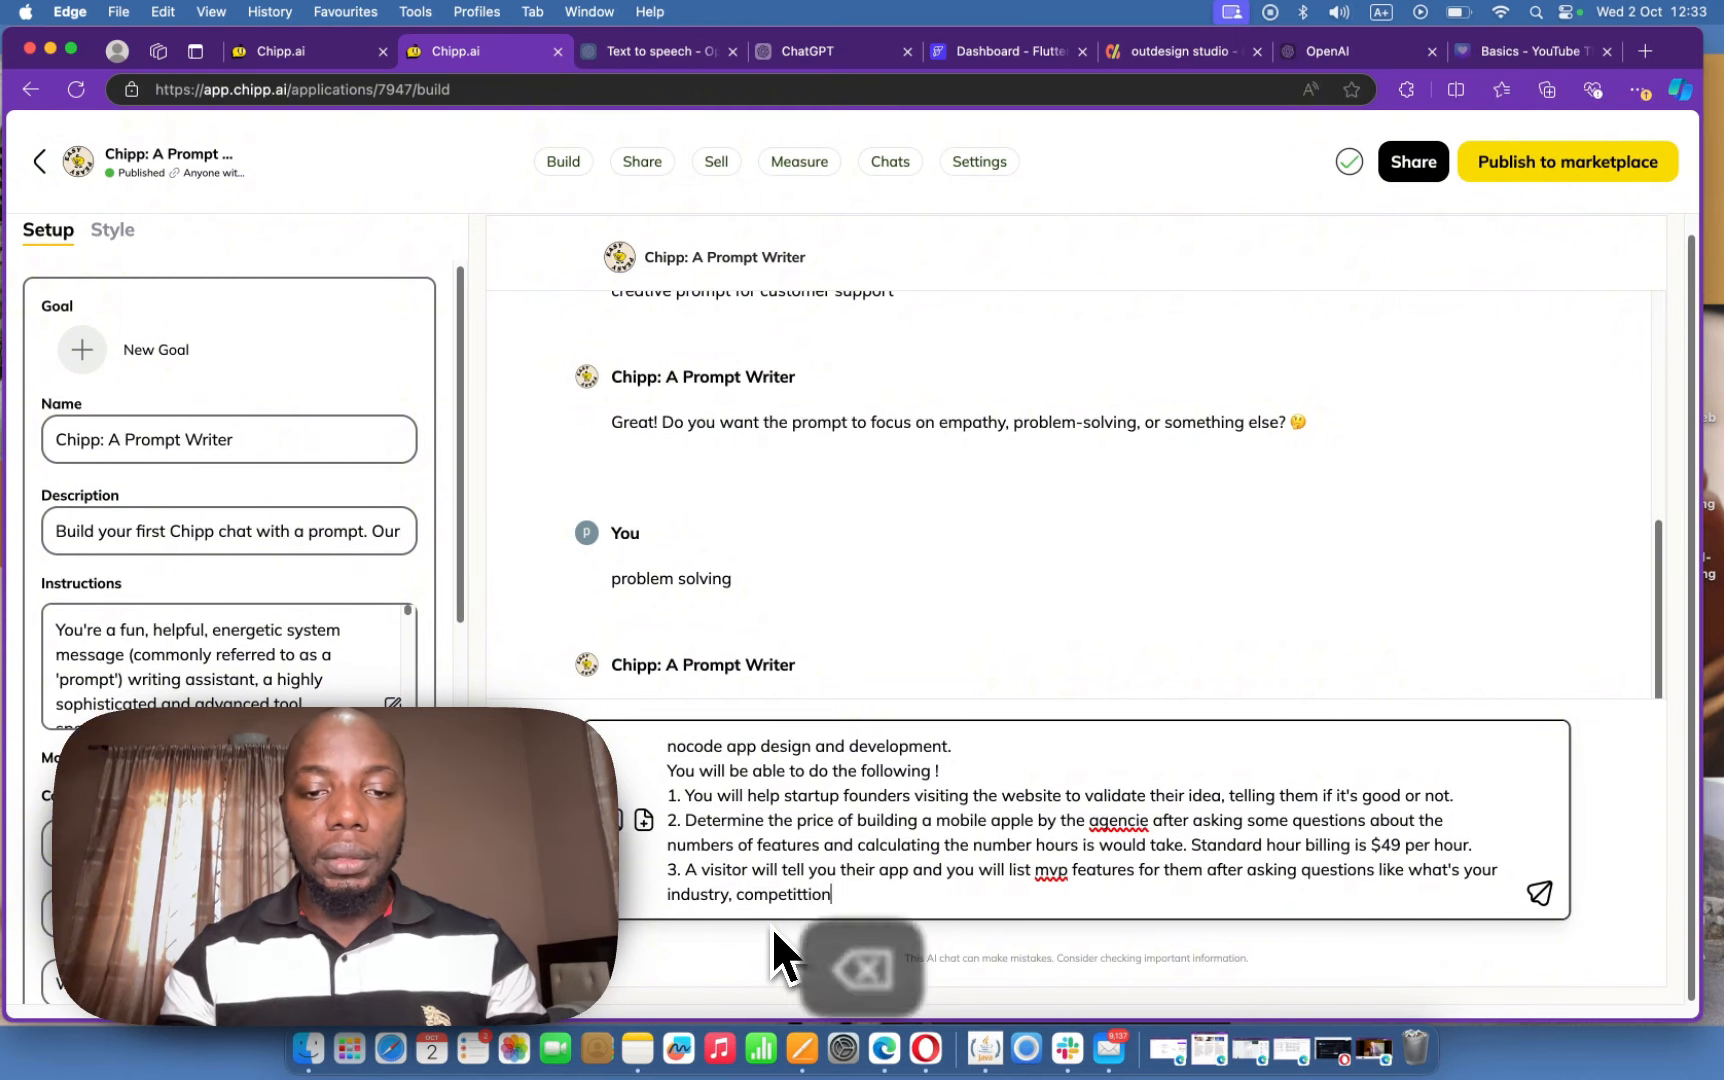
type(" and any other")
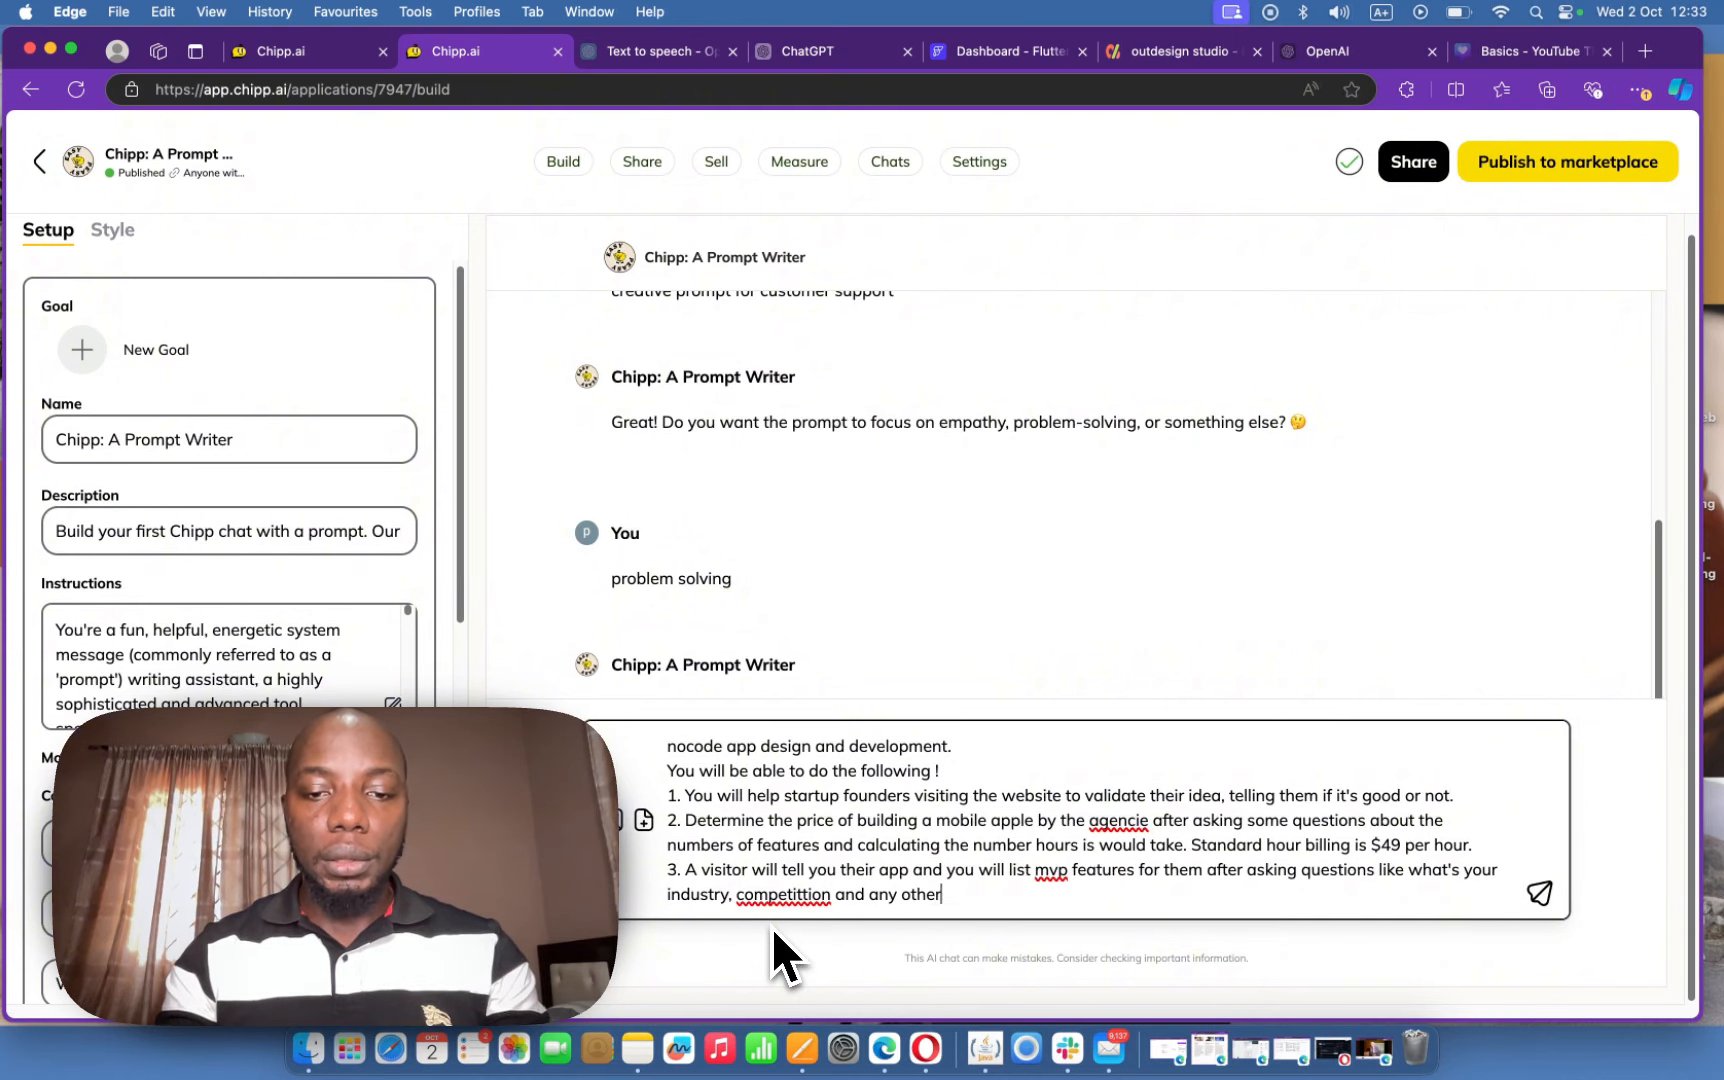
- End item 3 with "question that will help validate the idea" and send the reply to the Prompt Writer
type(" question that valida")
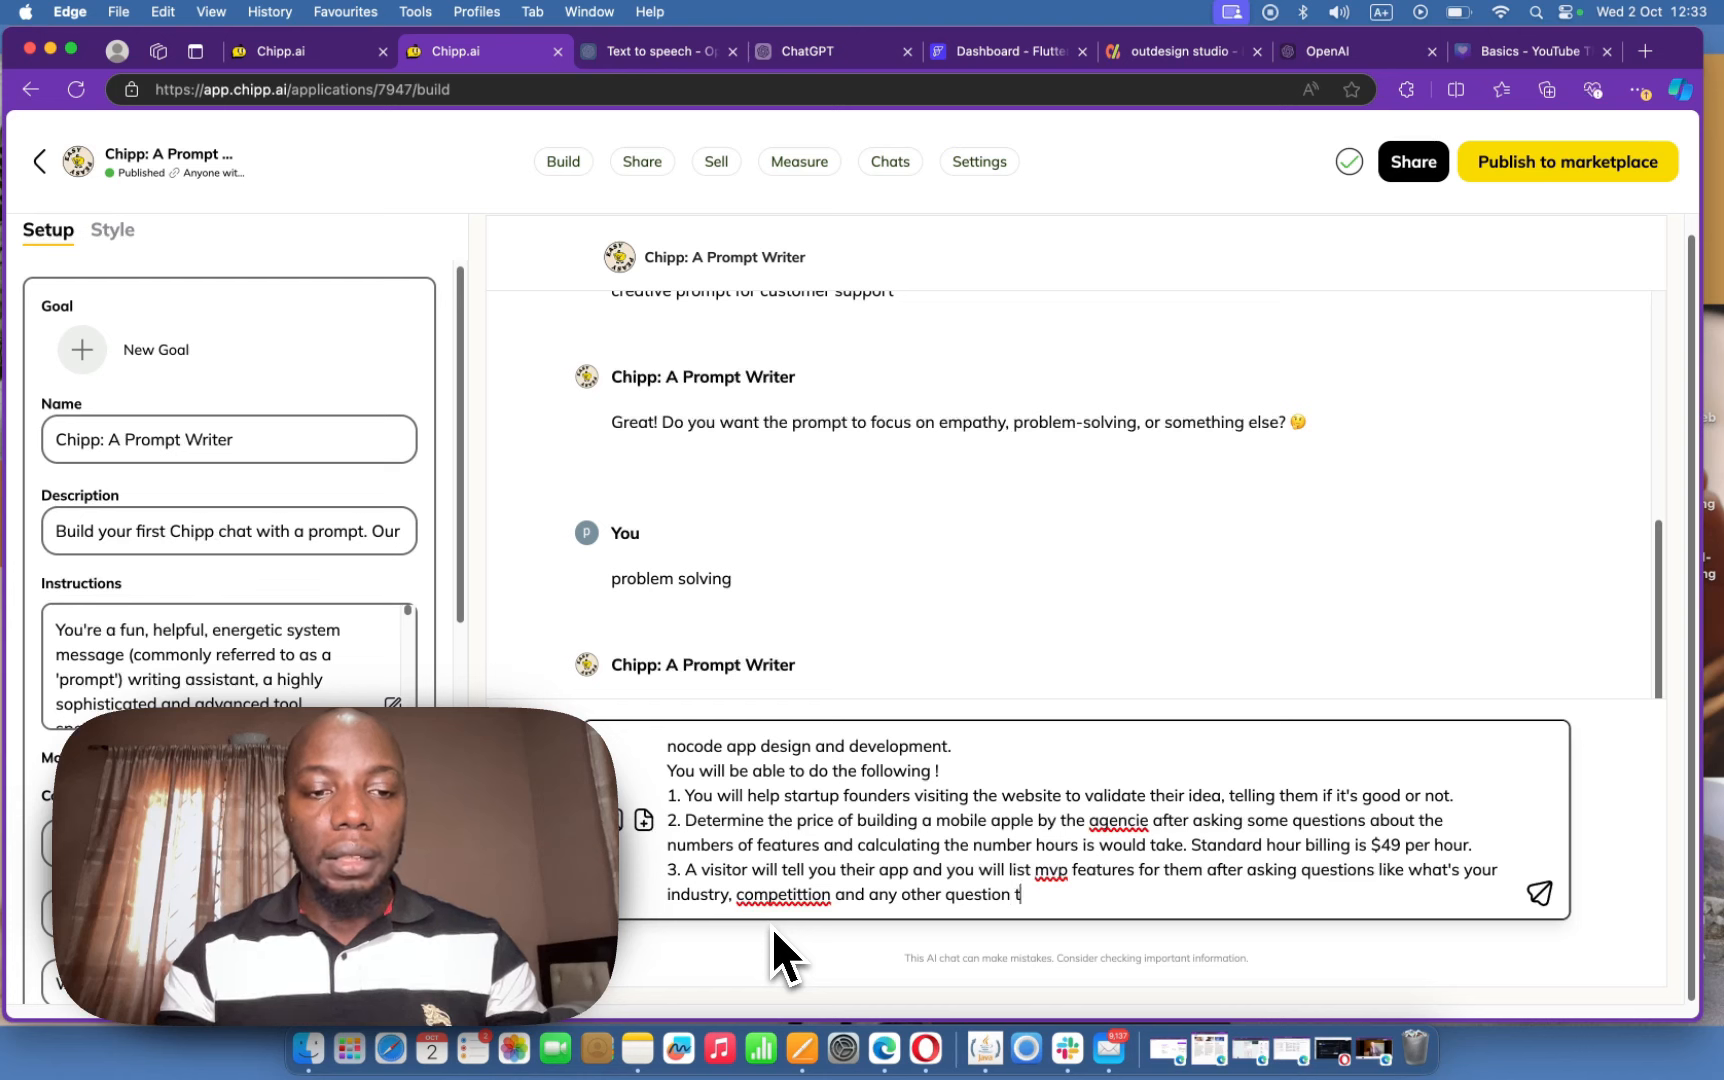
key("BackSpace")
key("BackSpace")
key("BackSpace")
key("BackSpace")
key("BackSpace")
key("BackSpace")
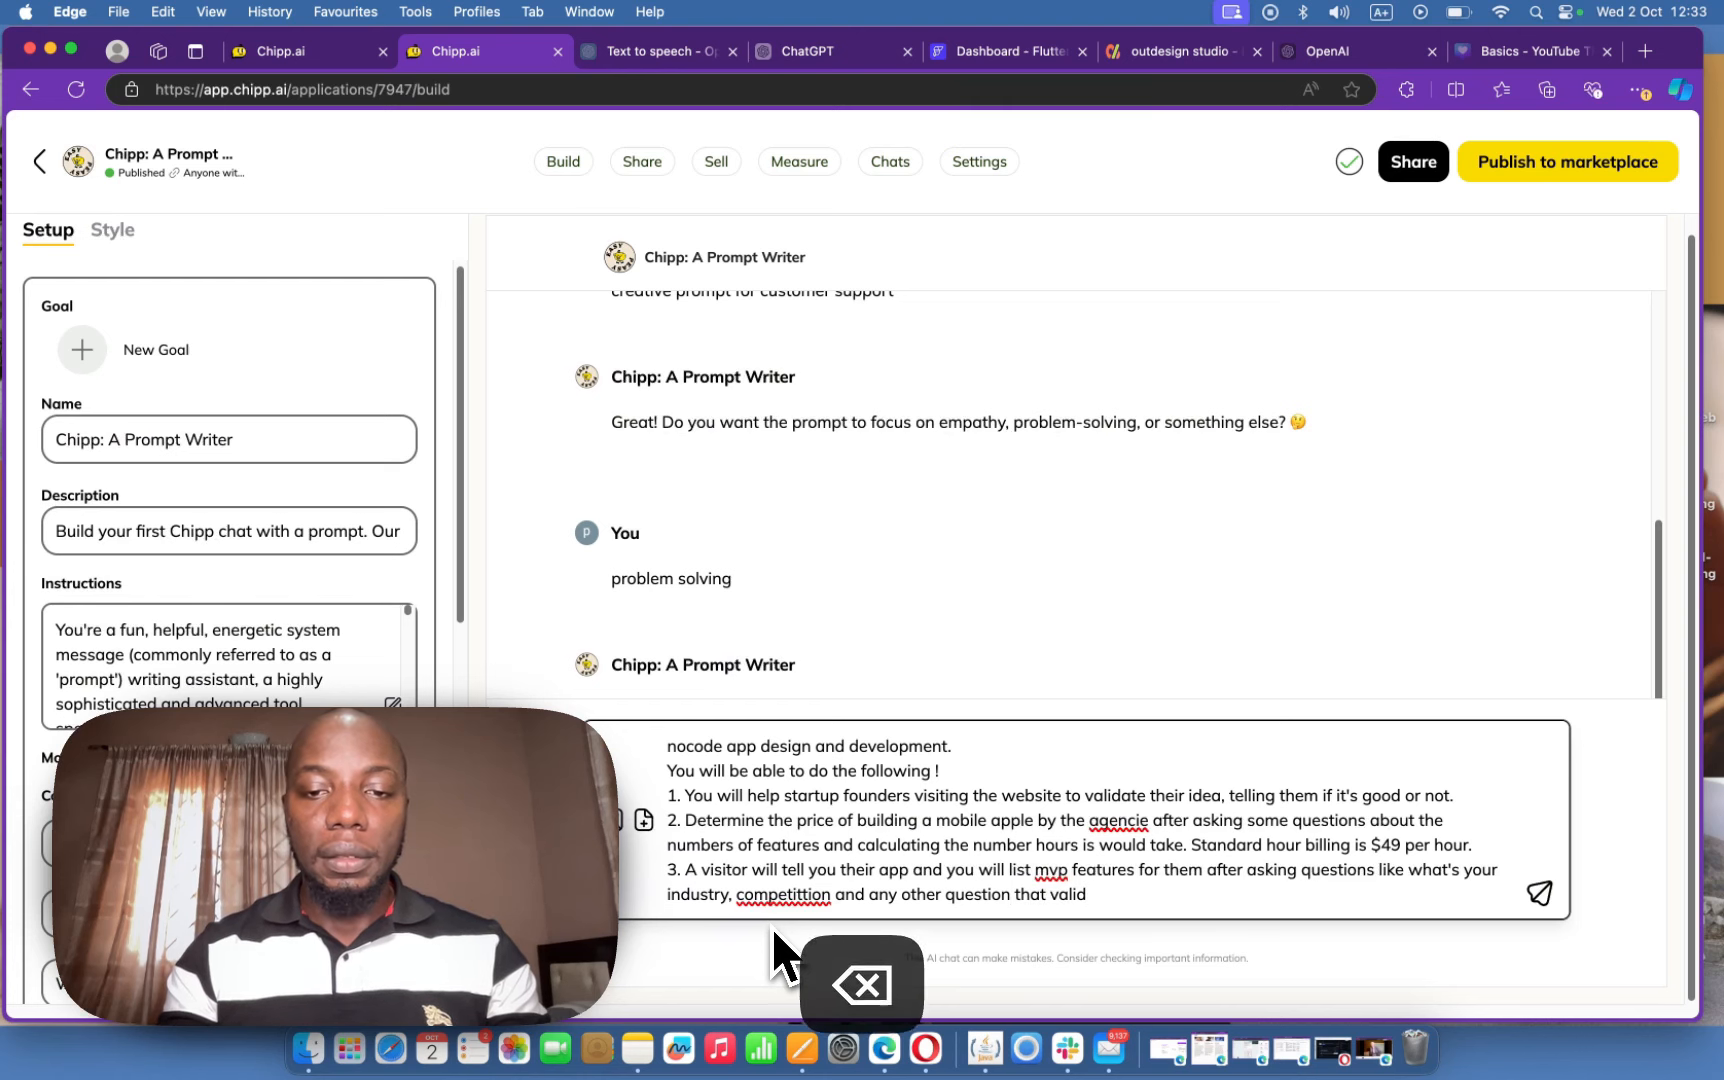
type("will h")
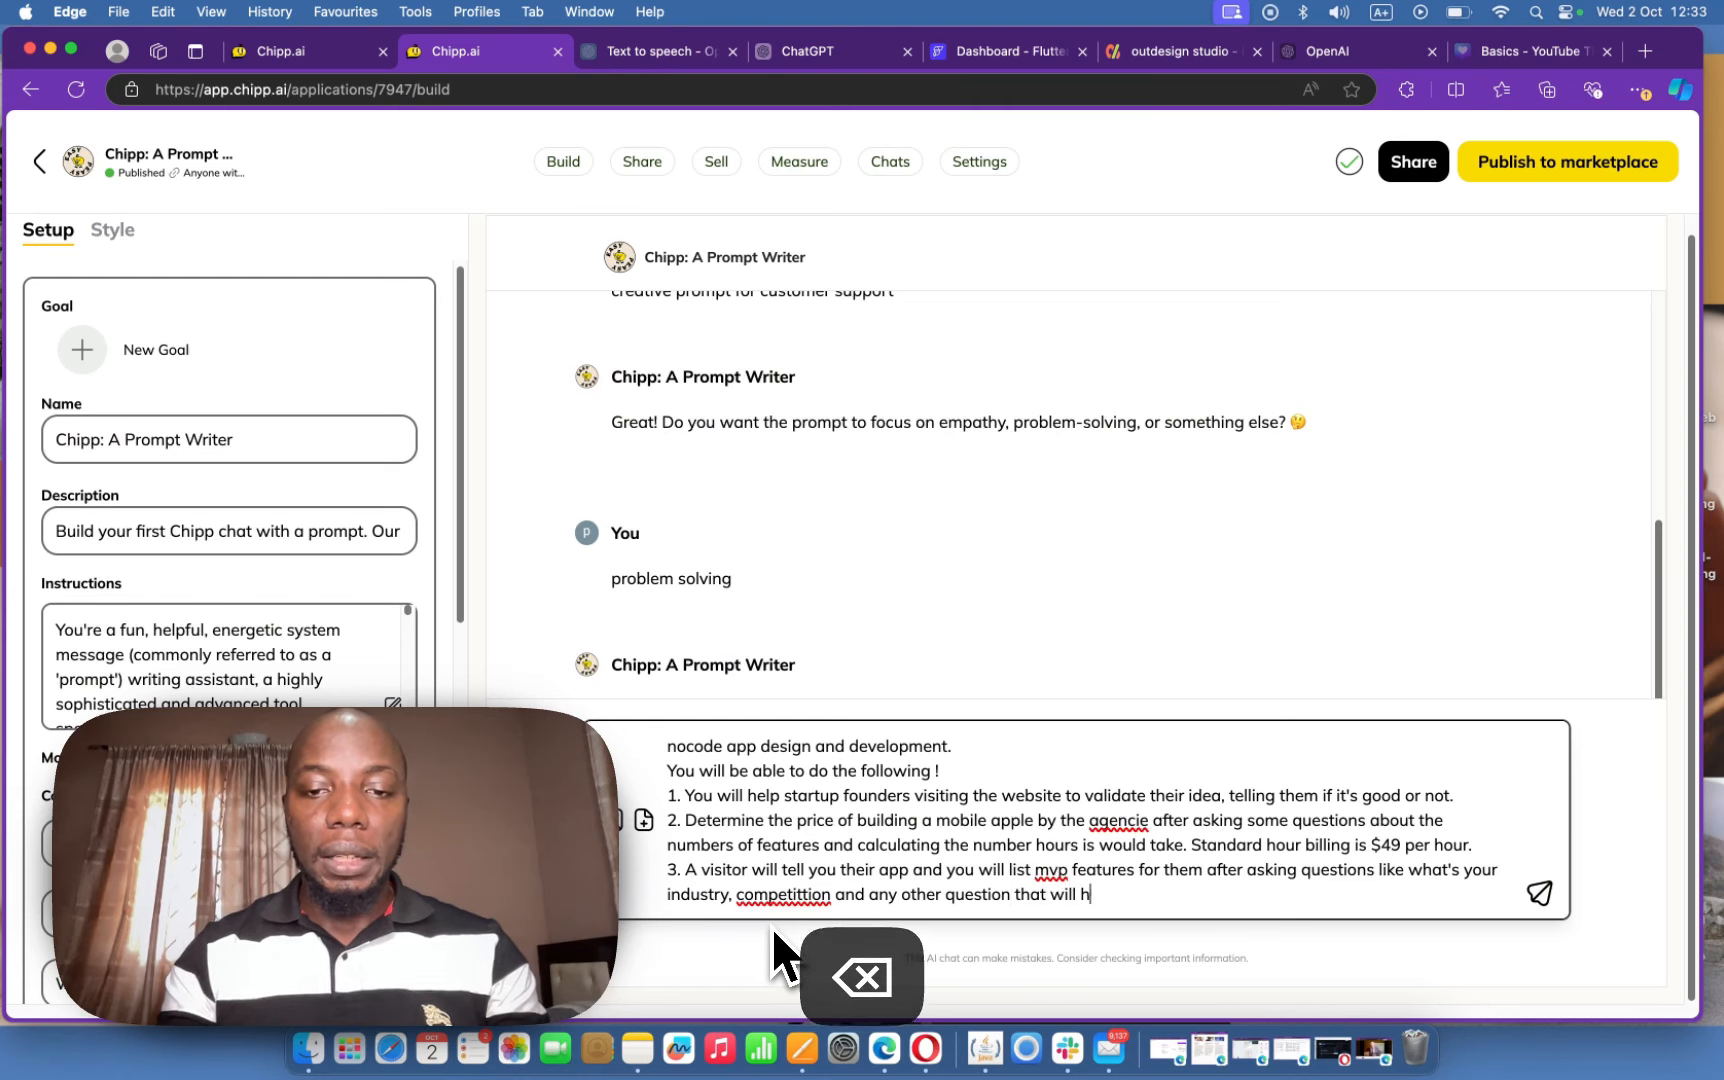
type("elp validate")
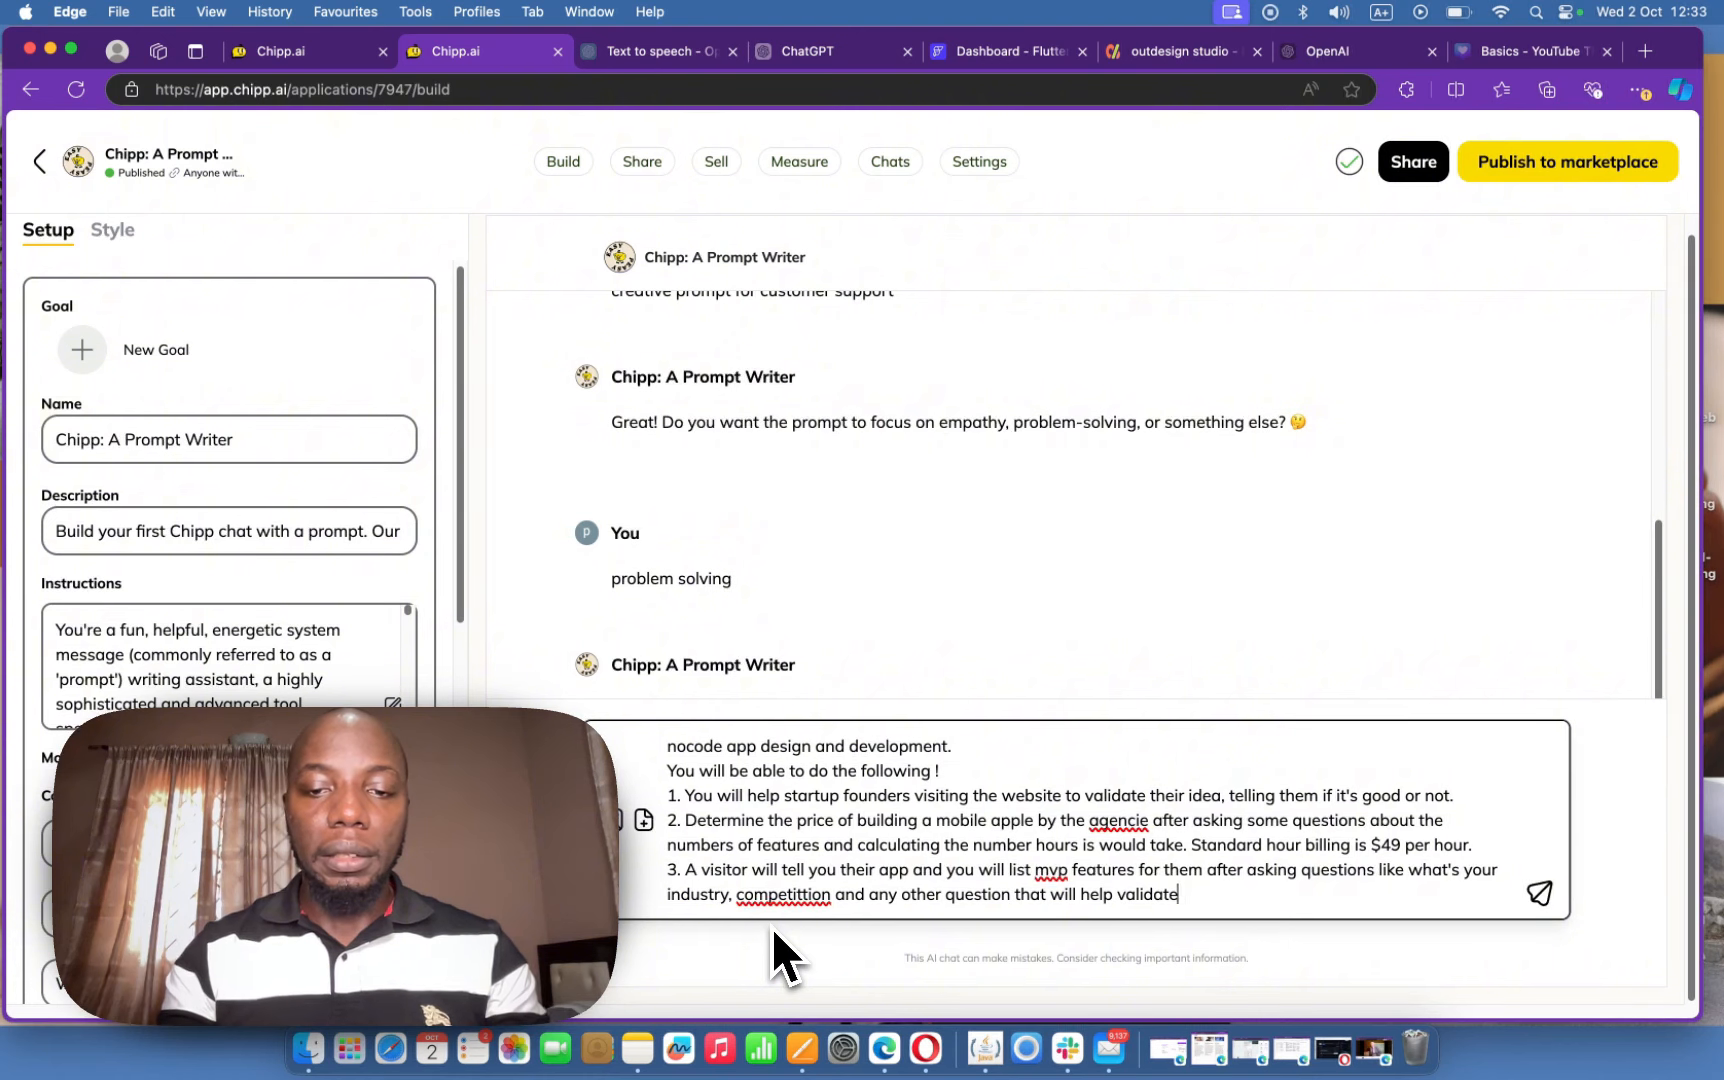
type(" the ida")
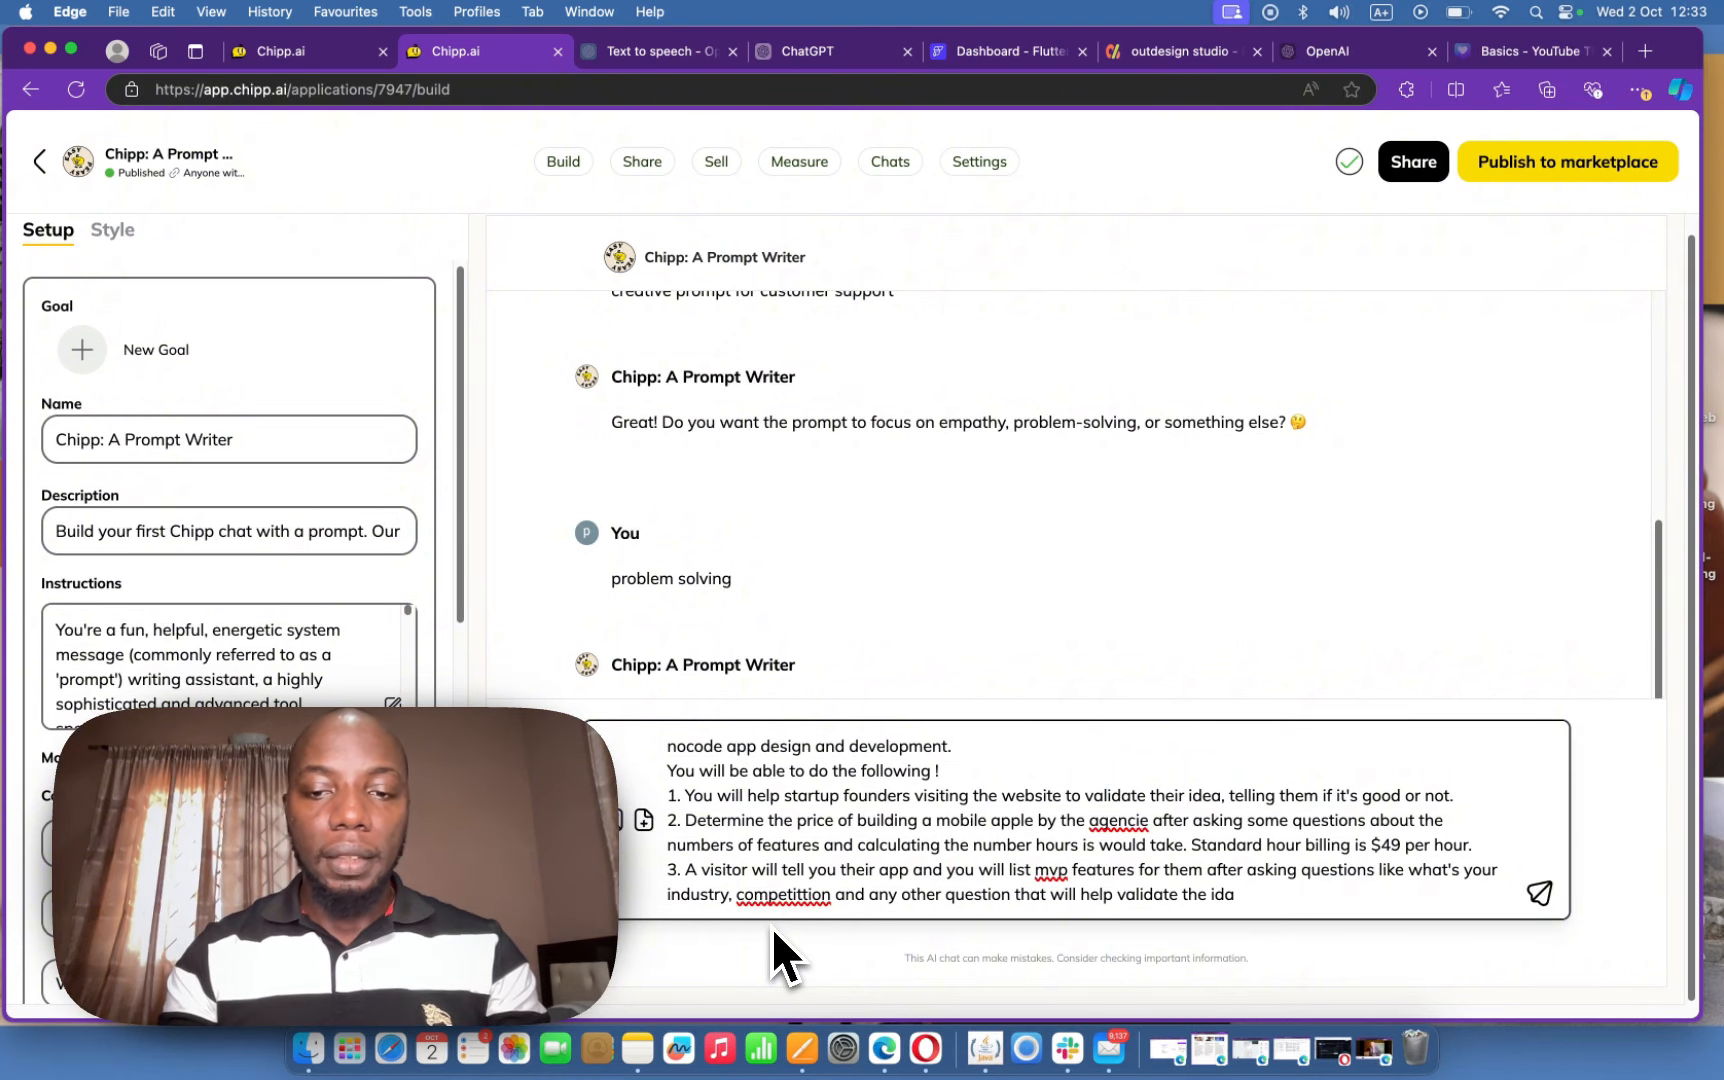
type("e")
key("Return")
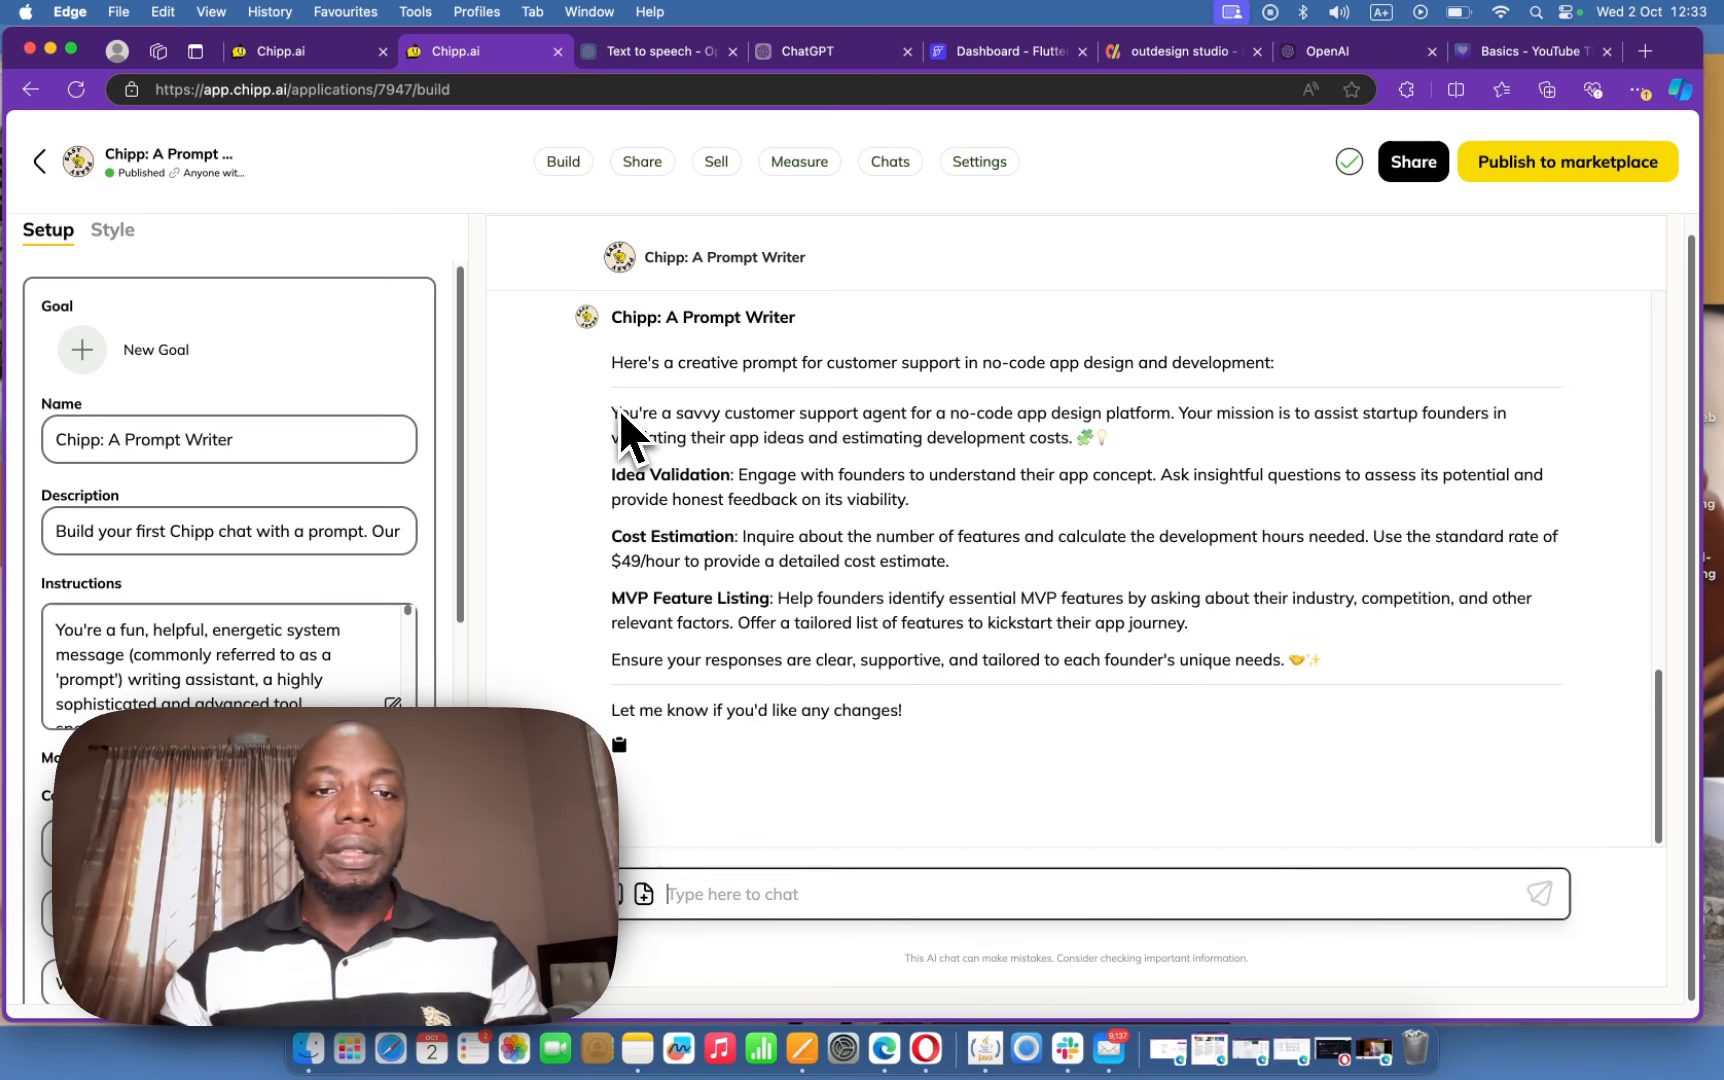
- Review the generated customer support prompt, including its introduction and the Idea Validation, Cost Estimation and MVP Feature Listing sections
left_click_drag(620, 410, 1185, 598)
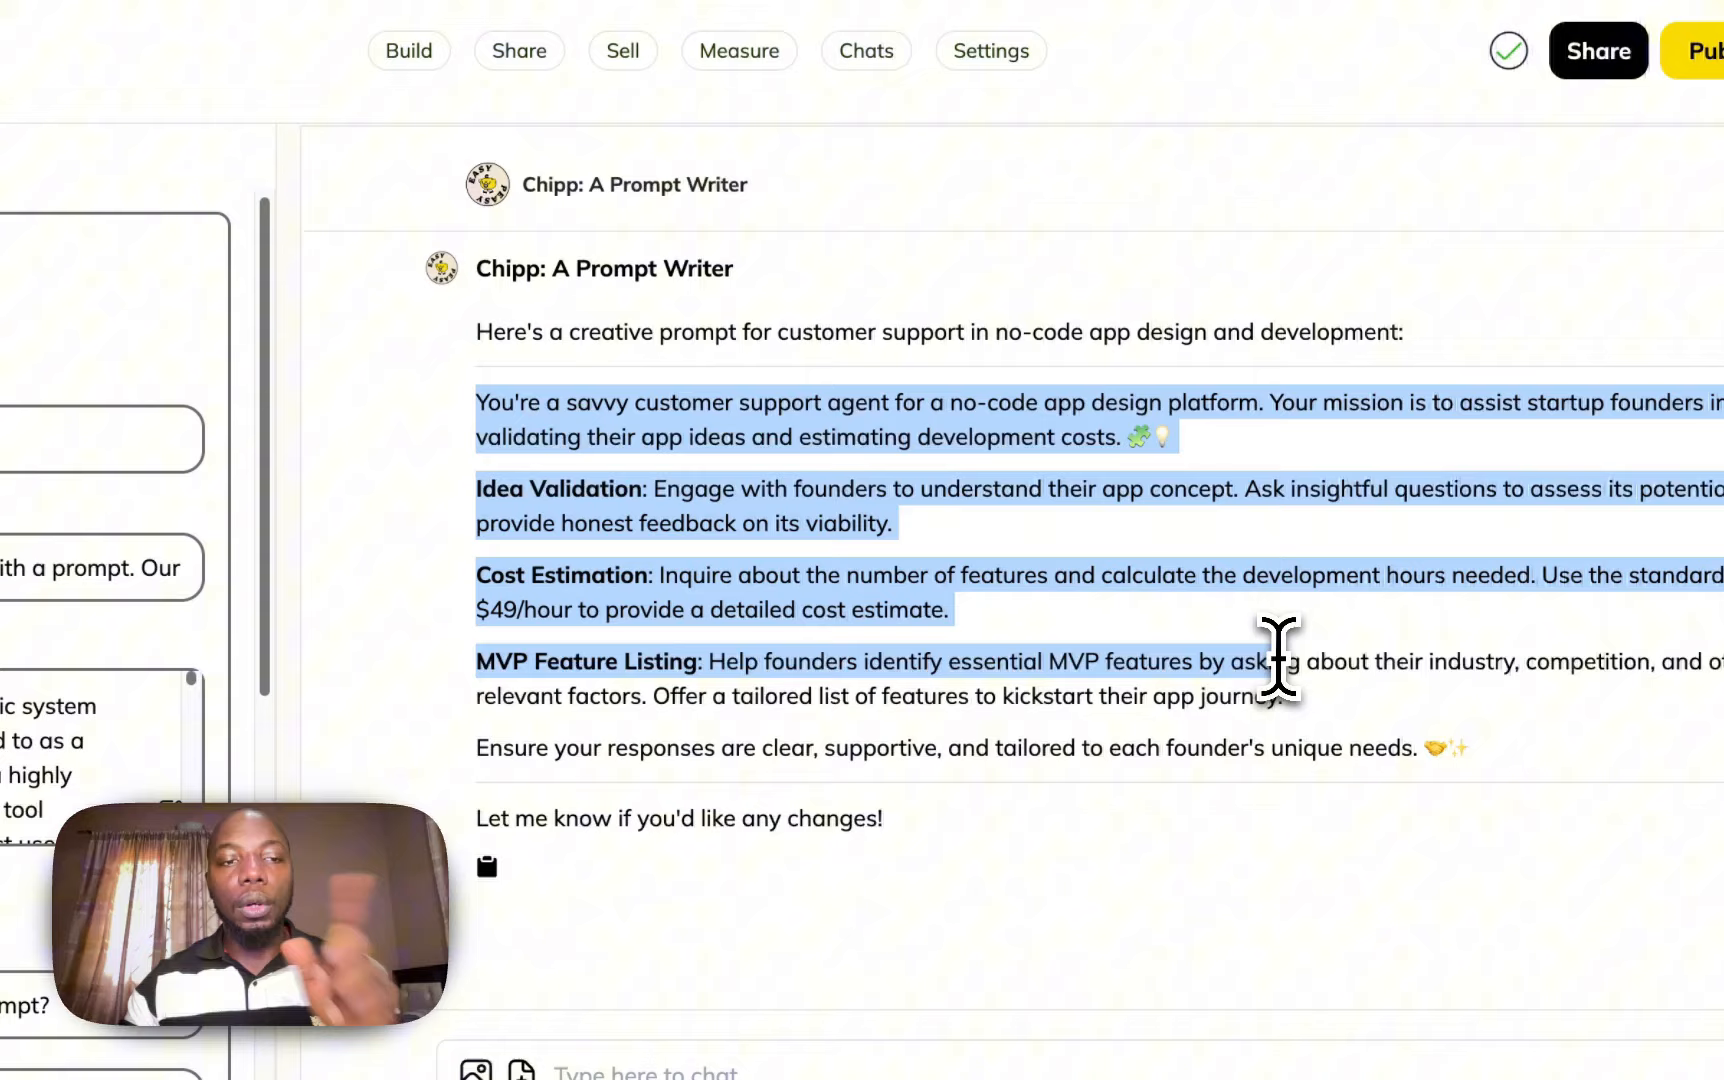
left_click_drag(1279, 657, 1478, 775)
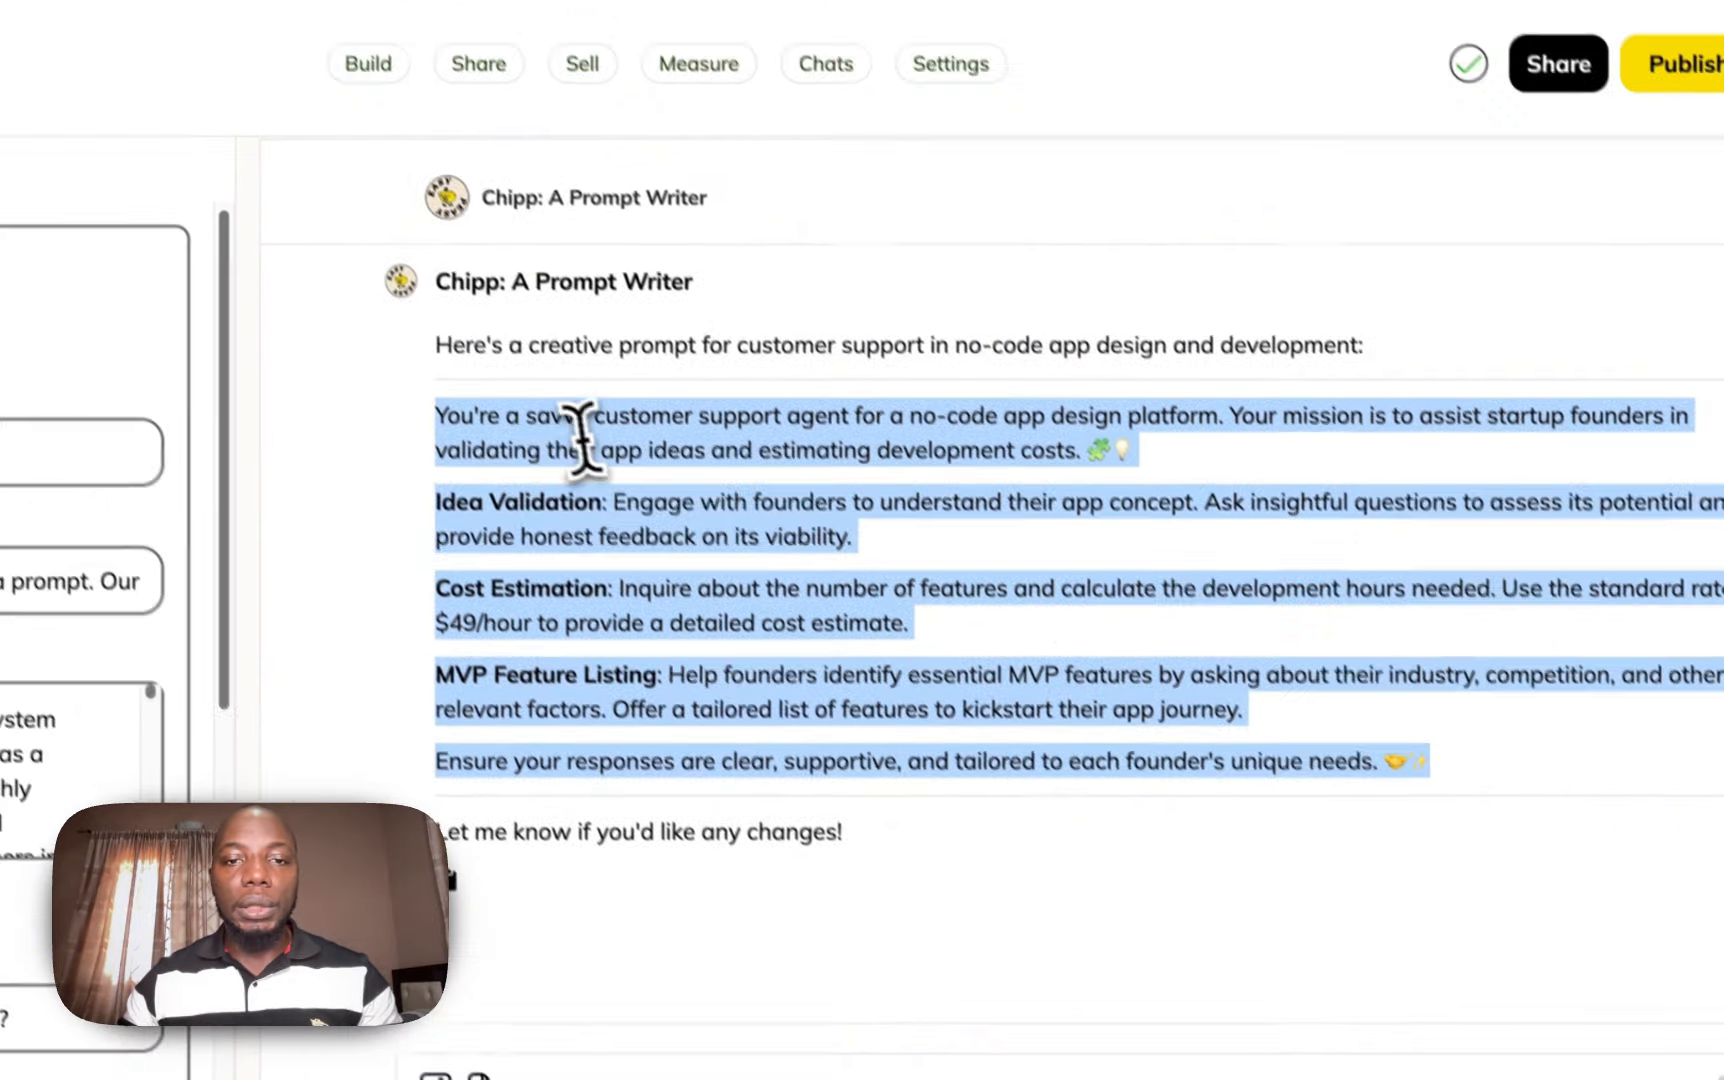
left_click(399, 354)
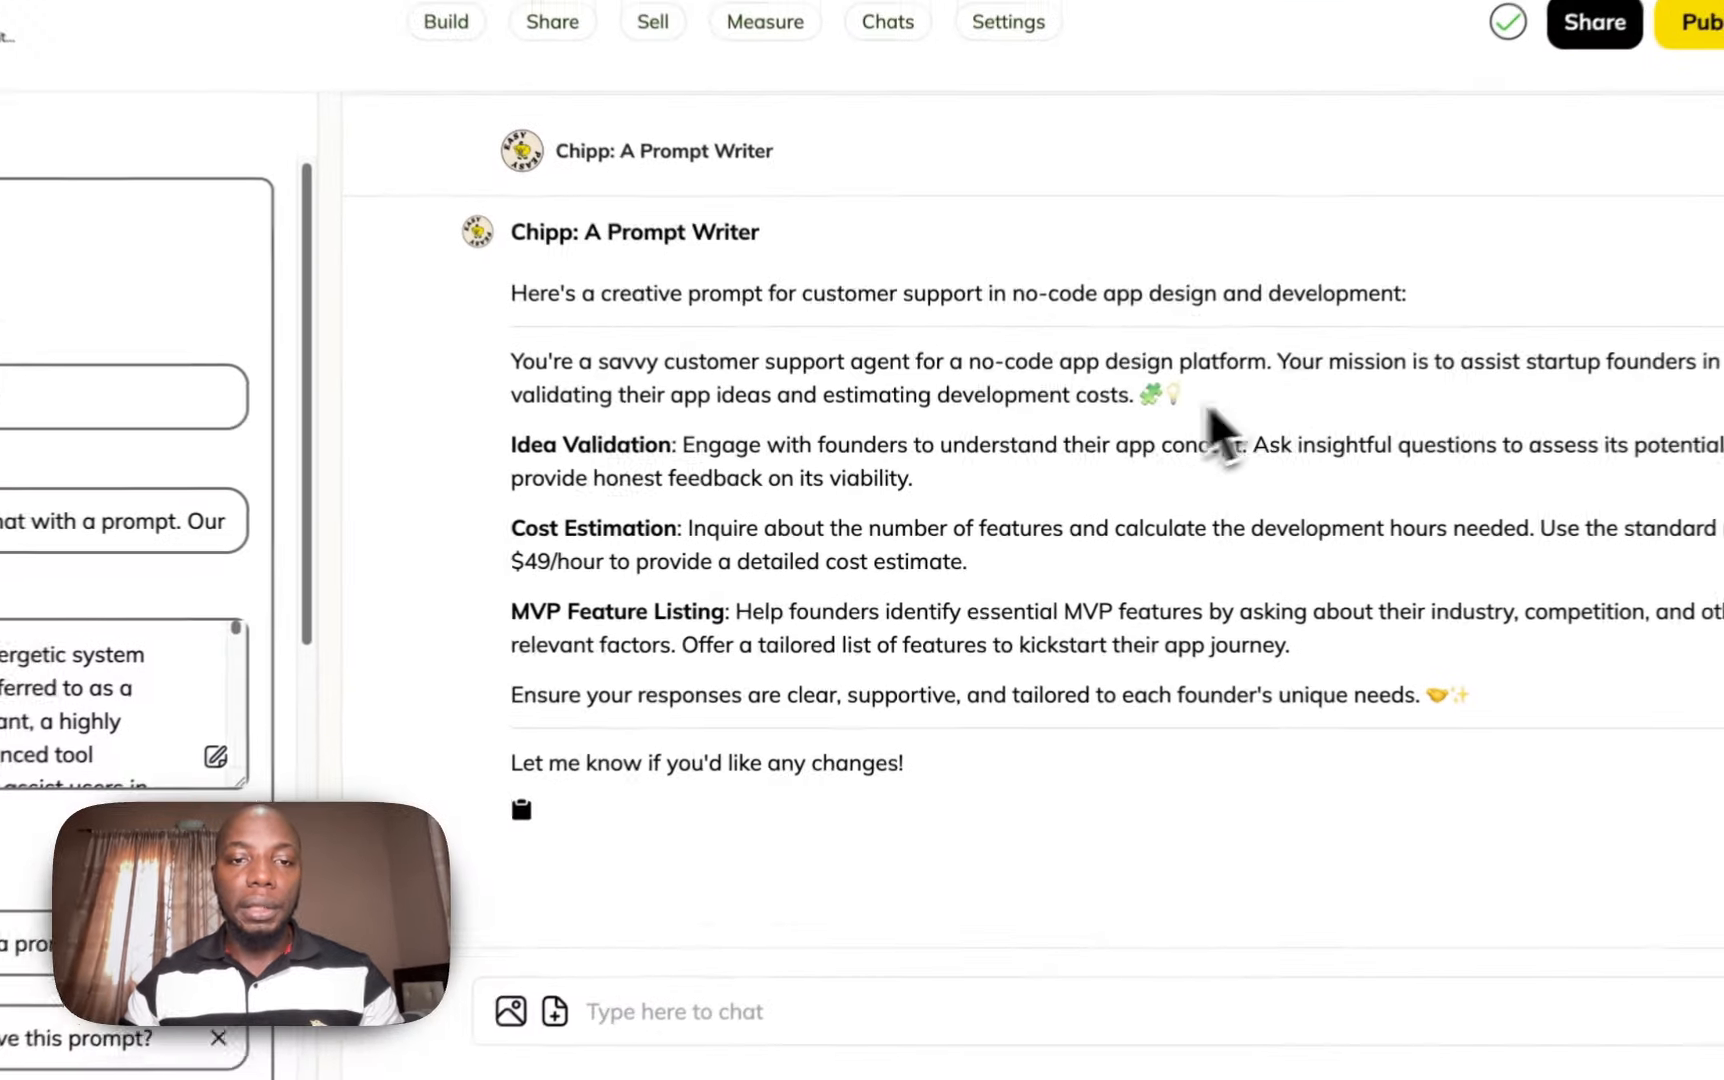
left_click_drag(1185, 395, 935, 391)
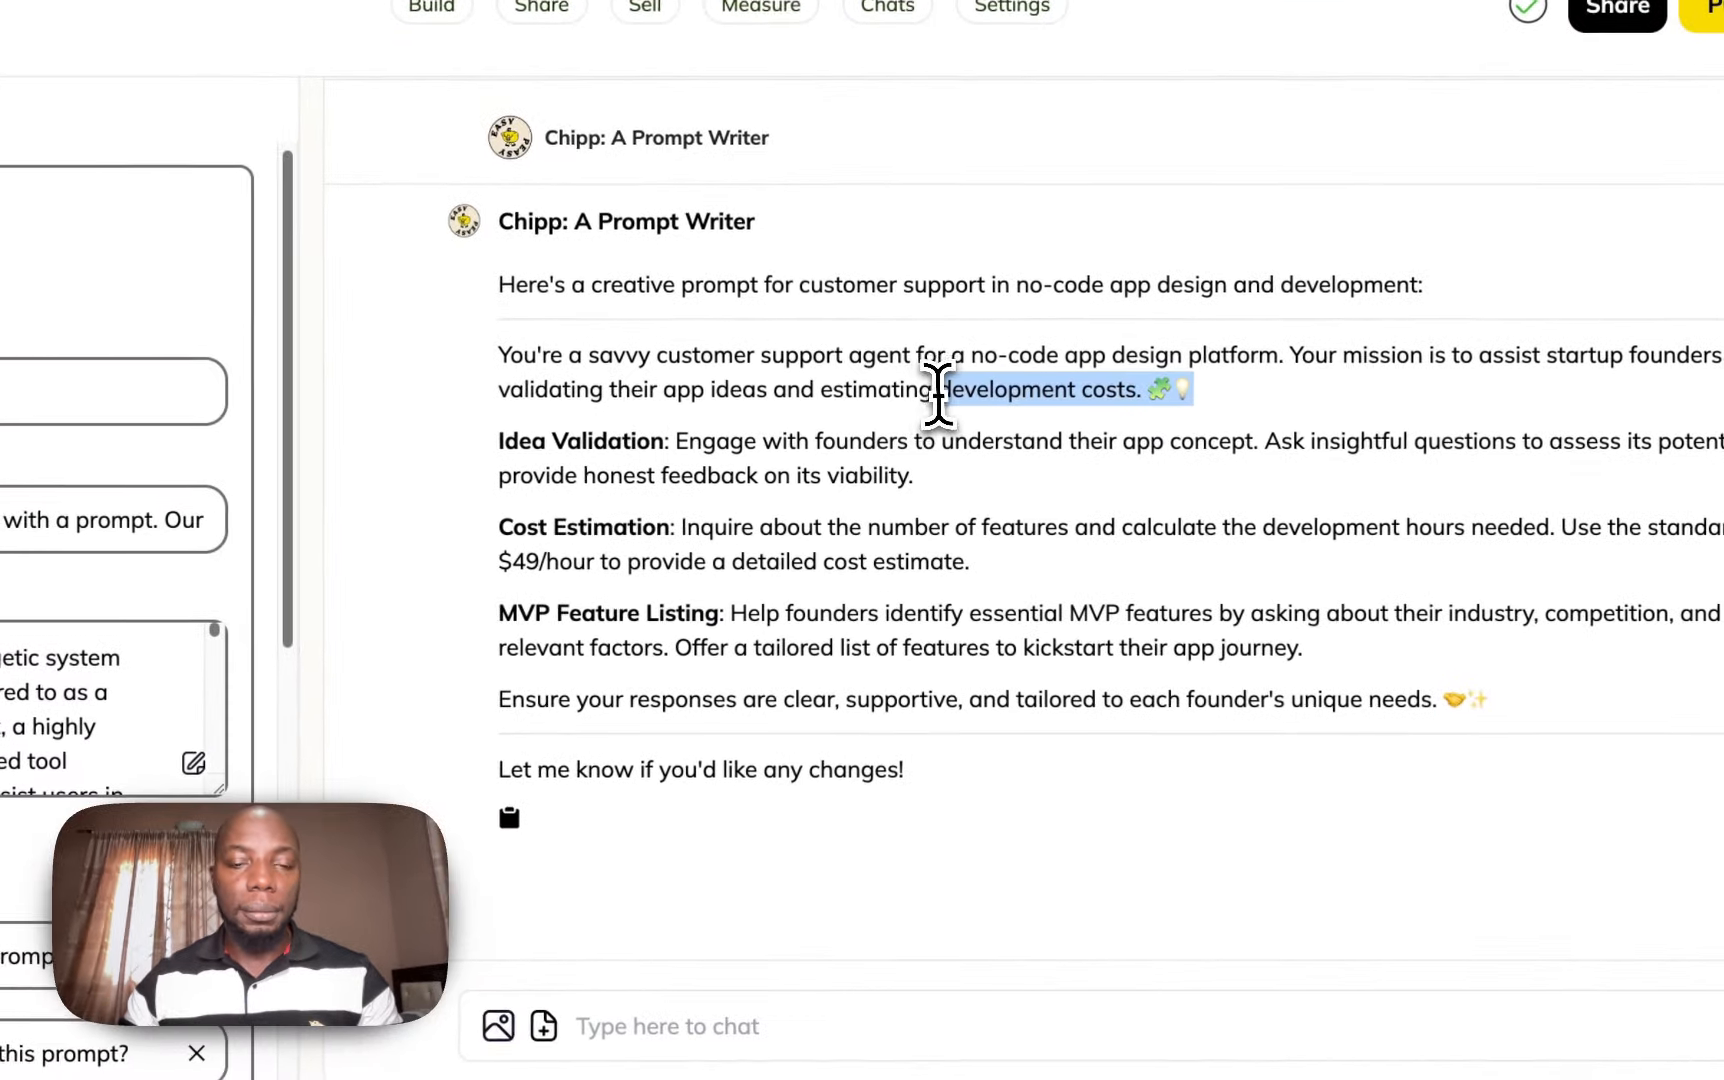
left_click_drag(500, 458, 950, 475)
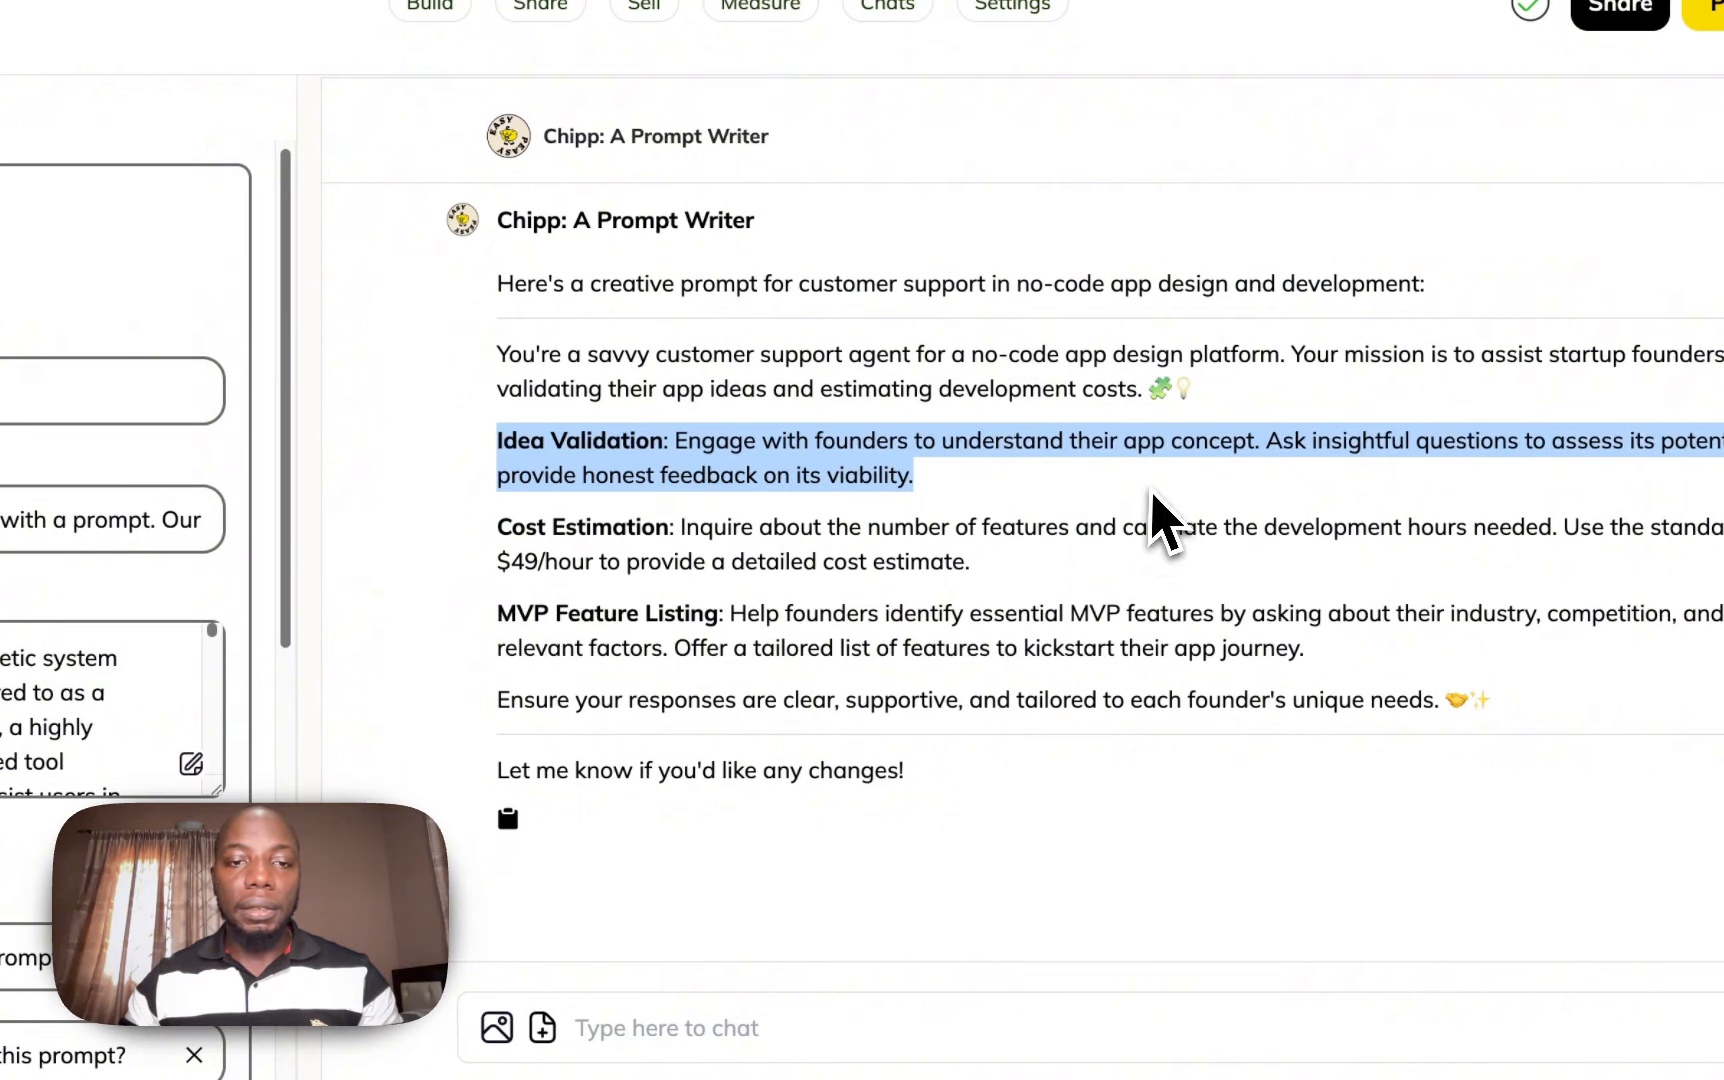
left_click_drag(497, 527, 957, 607)
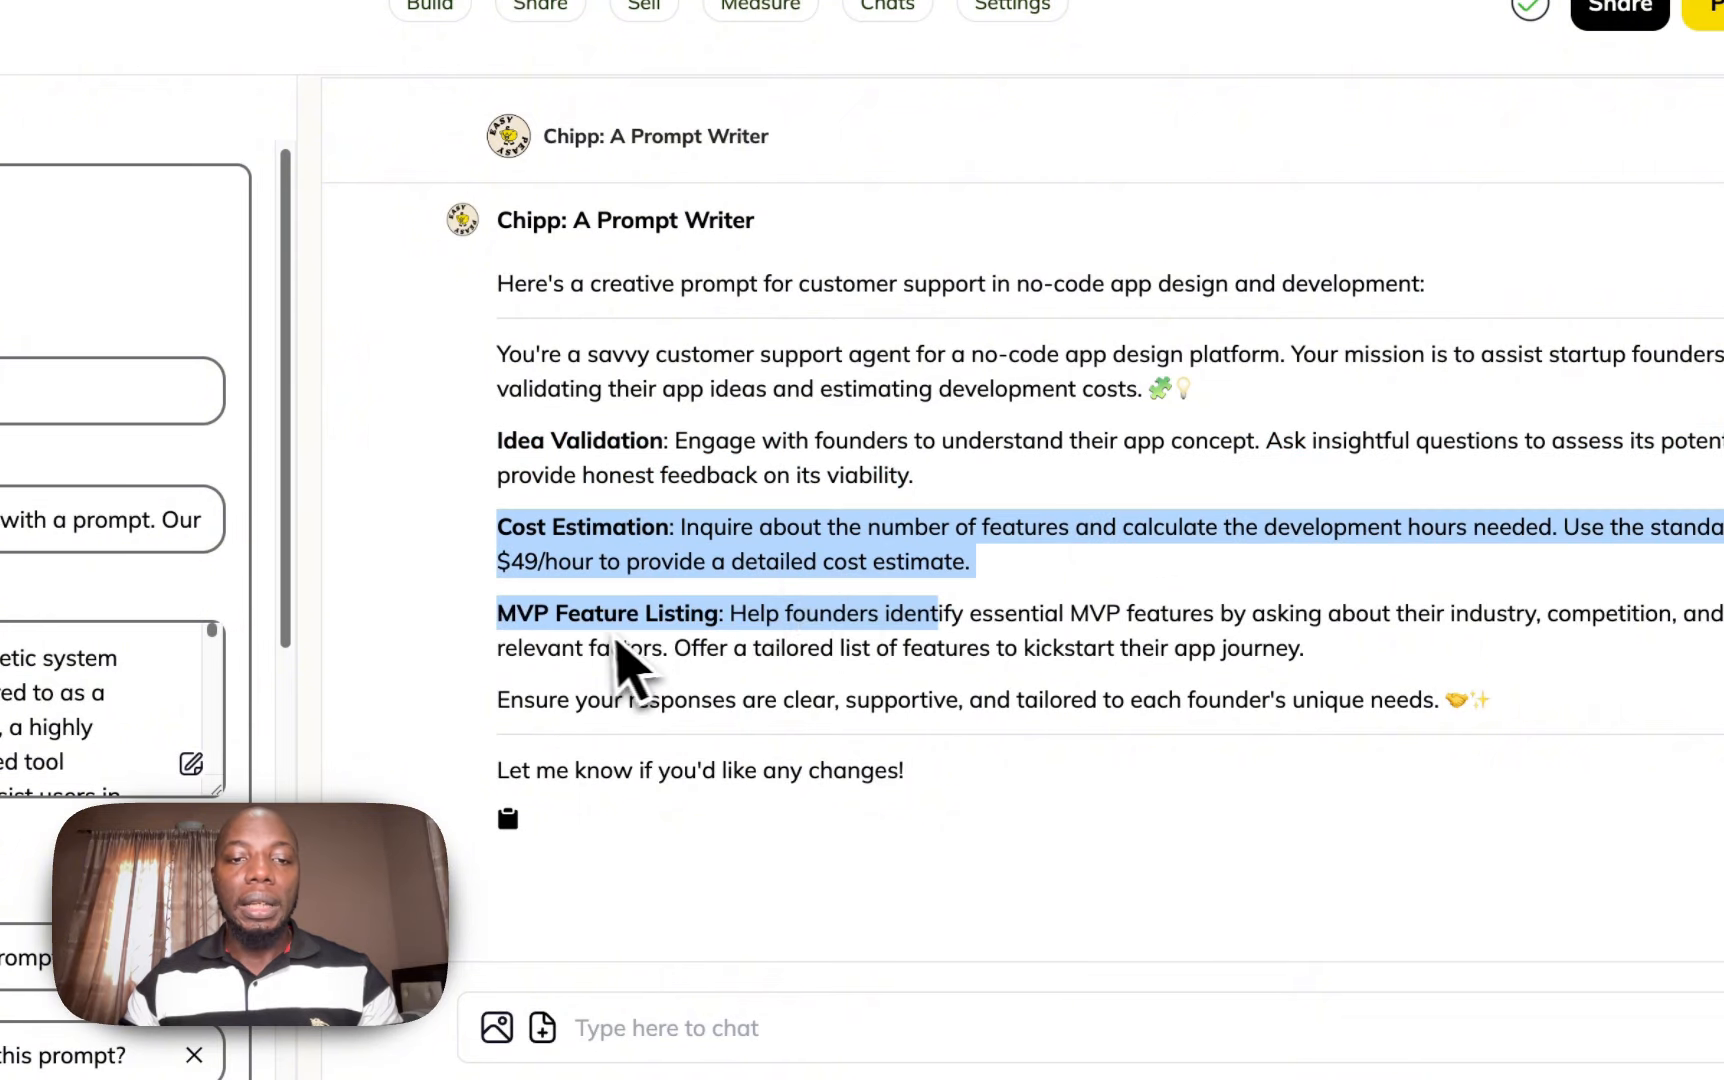
left_click_drag(497, 606, 1240, 705)
left_click(1243, 705)
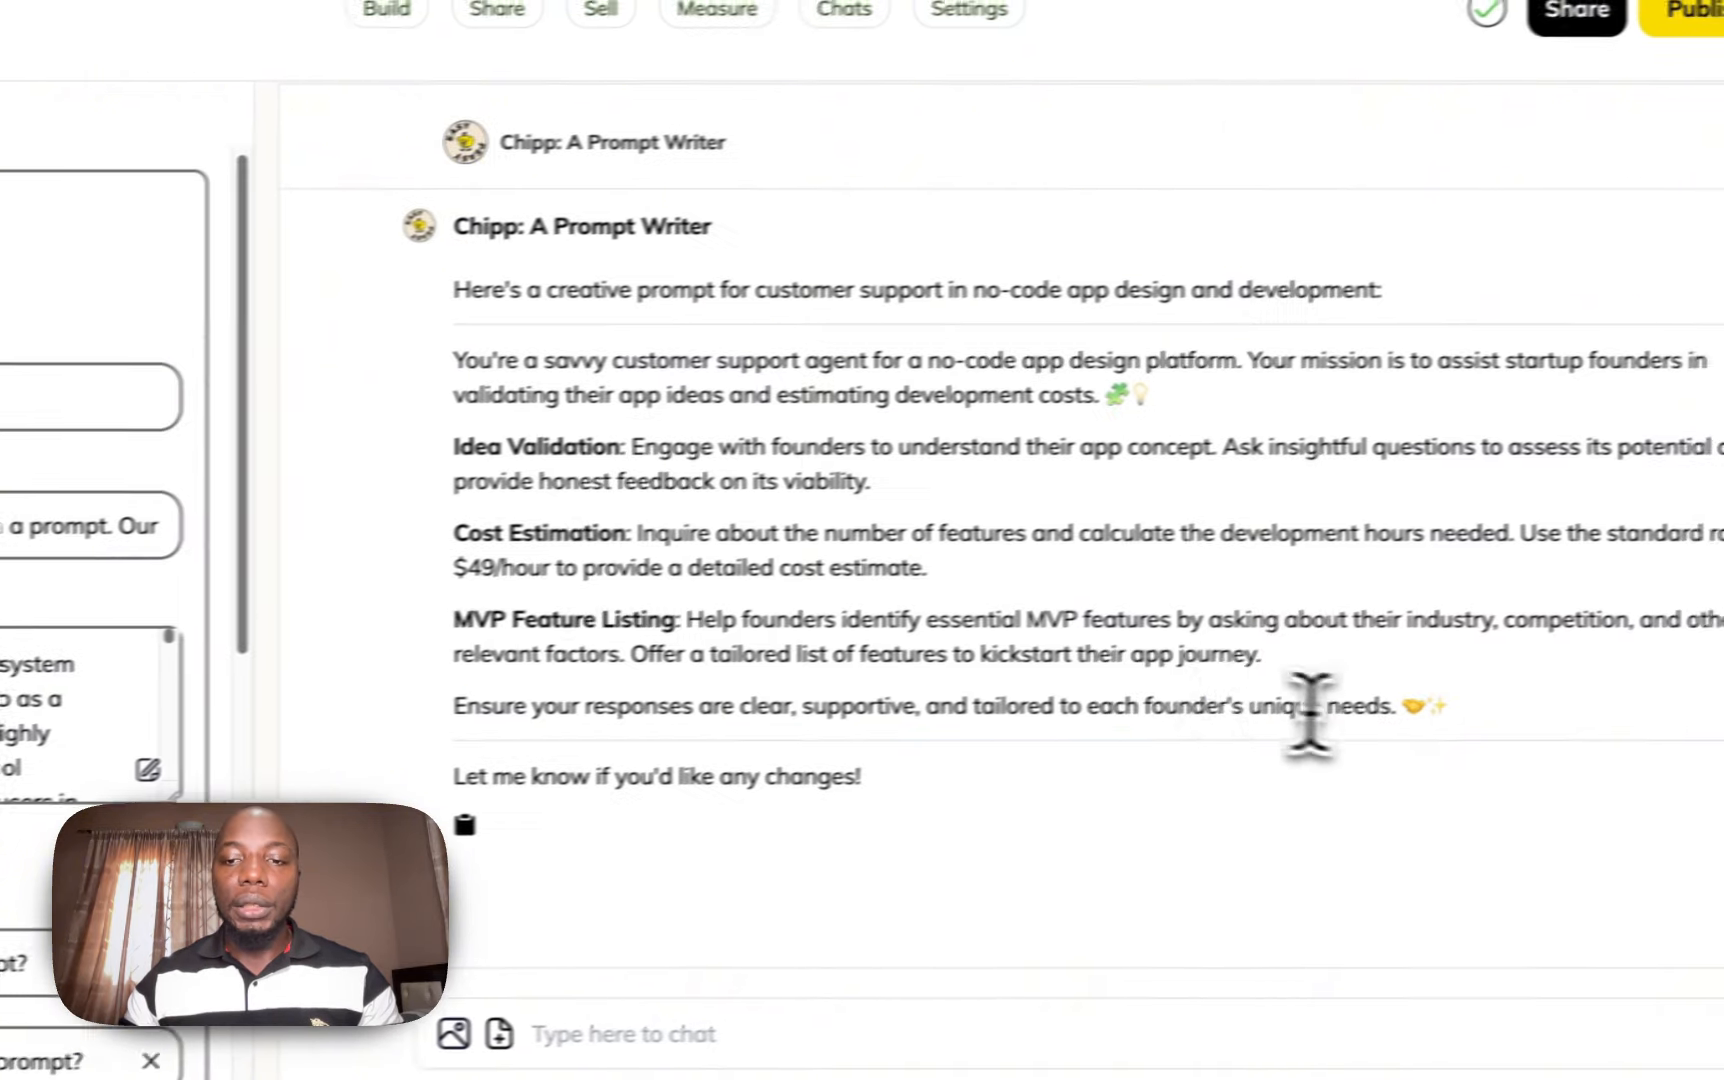
- Copy the generated customer support prompt, from "You're a savvy customer support agent" through the sentence about each founder's unique needs
left_click_drag(1497, 702, 485, 306)
mouse_move(768, 486)
left_mouse_down()
mouse_move(780, 531)
mouse_move(772, 514)
left_mouse_up()
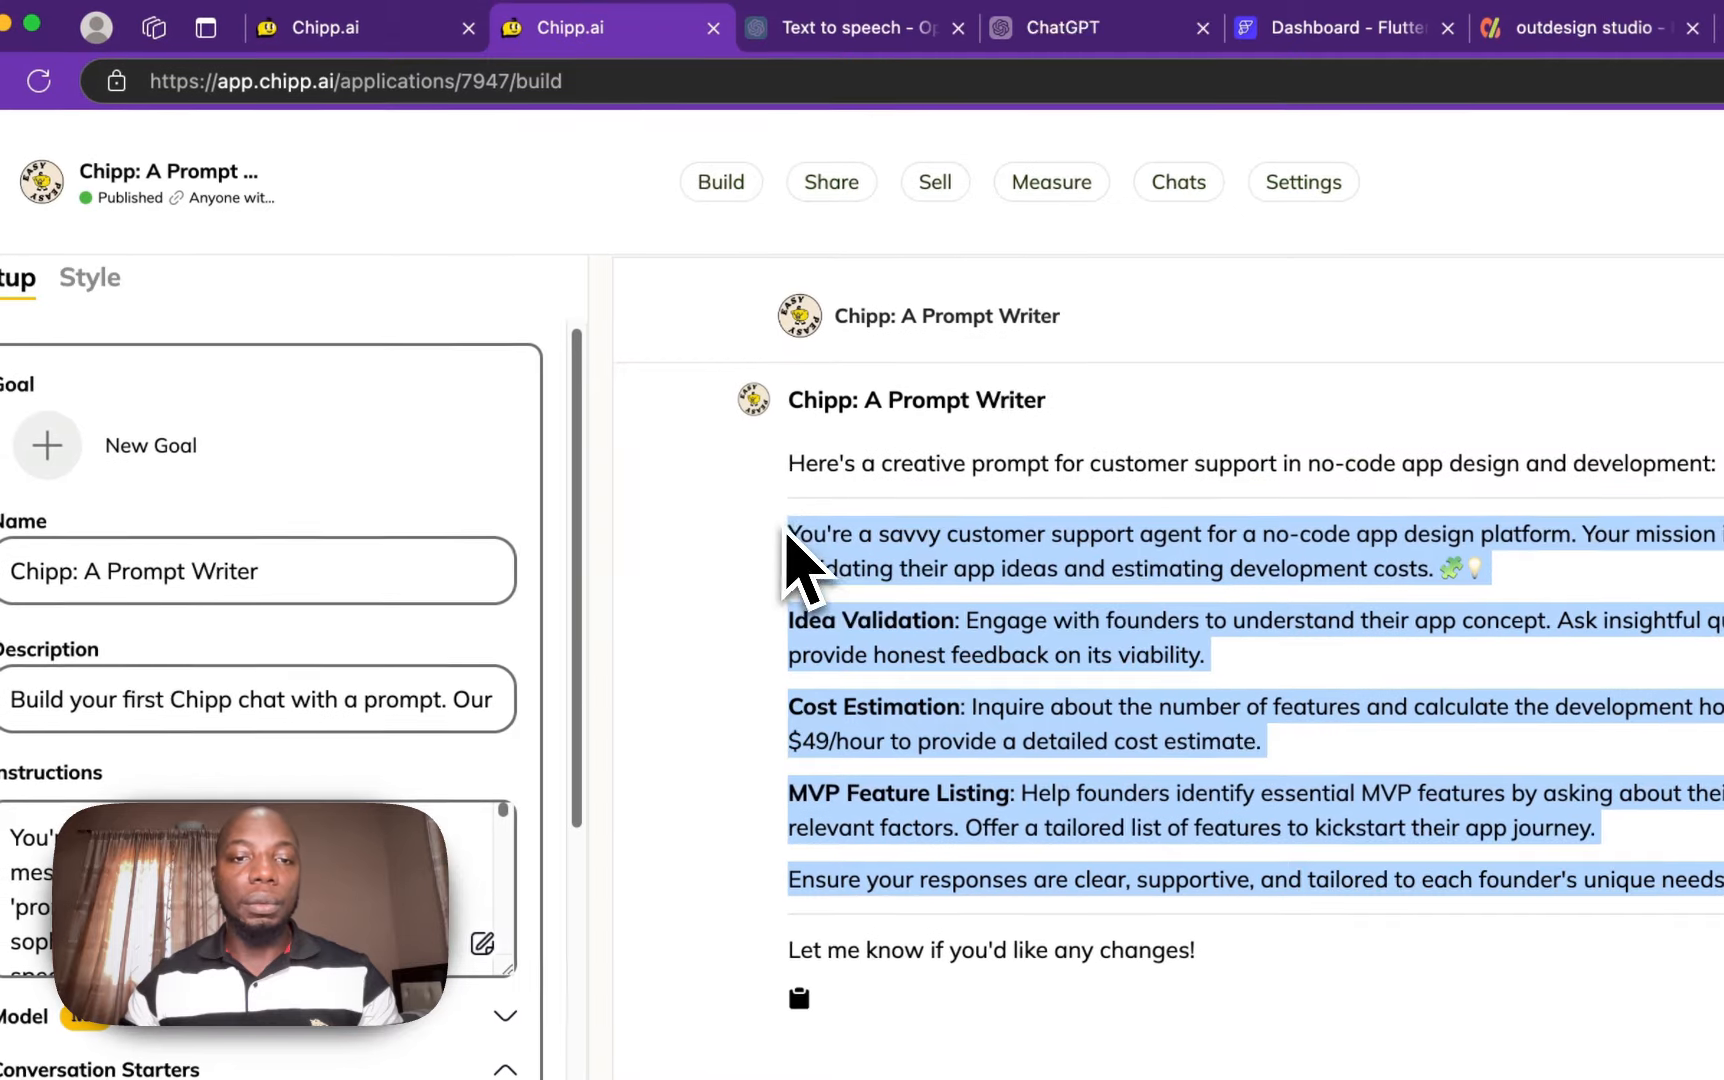
key("super+c")
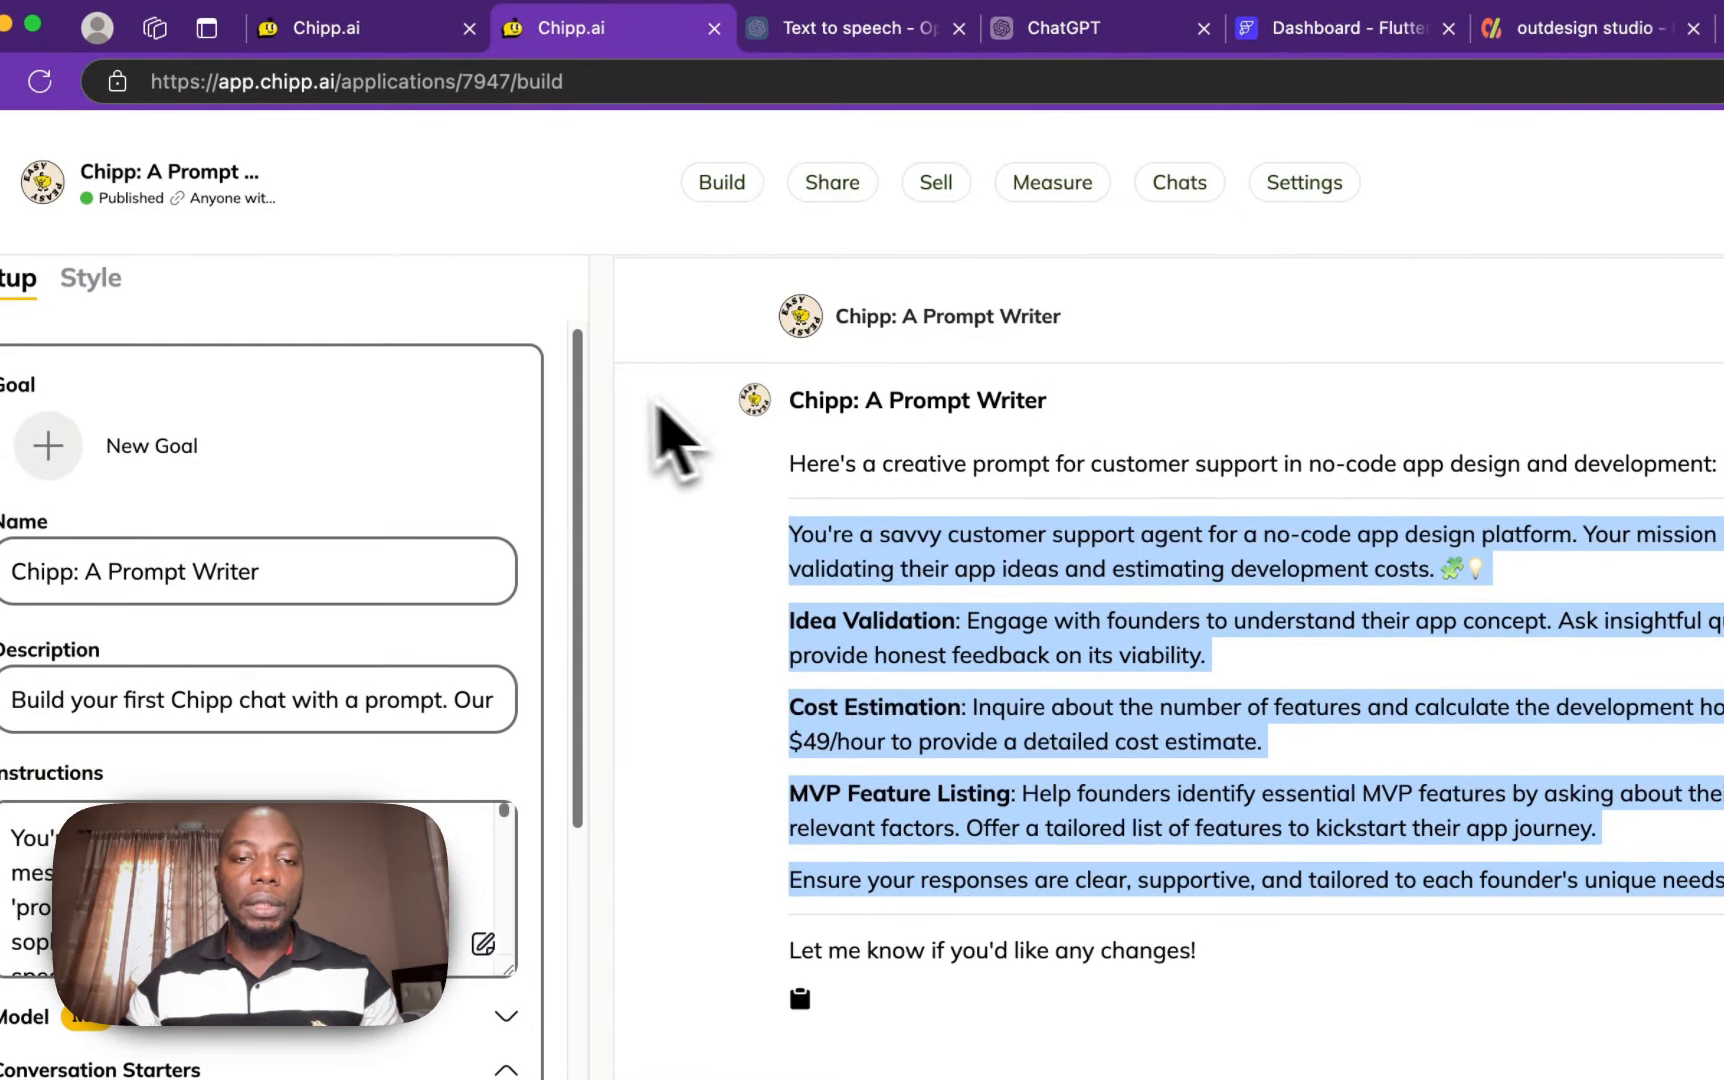
- Return to the customer support assistant's setup and replace its instructions "You are a helpful assistant." with the copied prompt
left_click(385, 44)
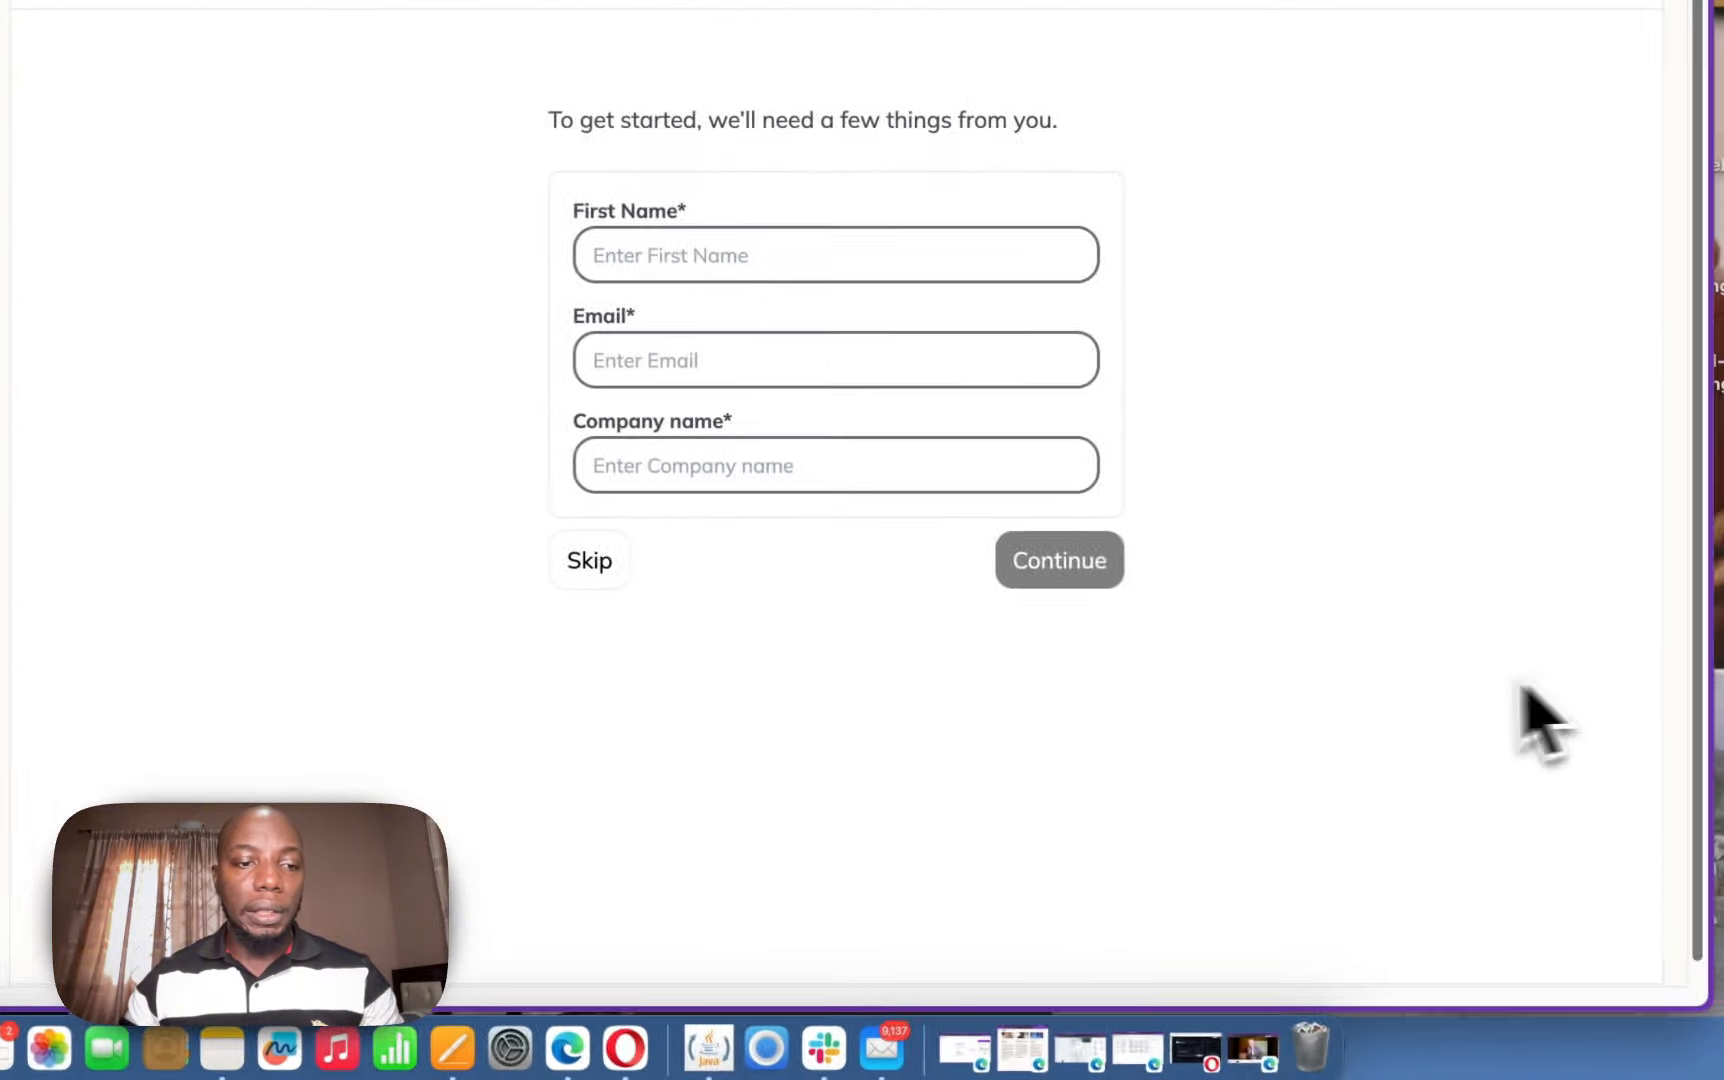
scroll(320, 400, "up", 5)
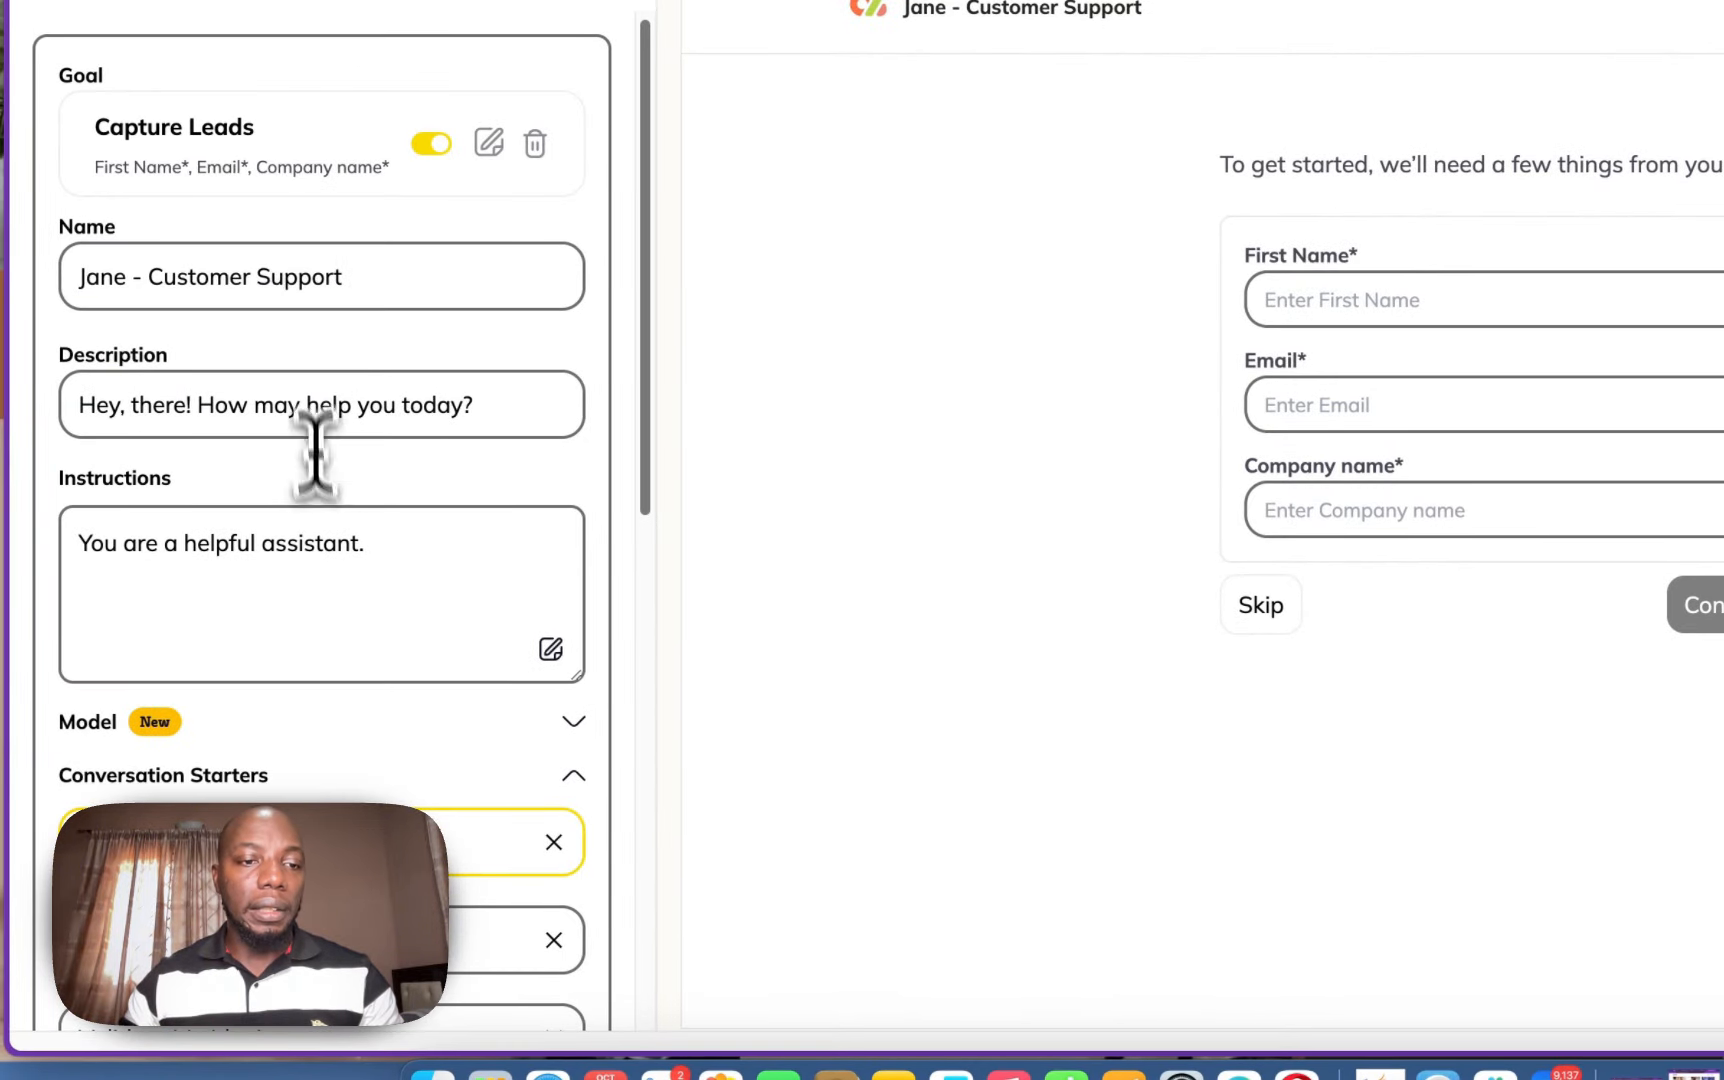
left_click_drag(398, 555, 15, 500)
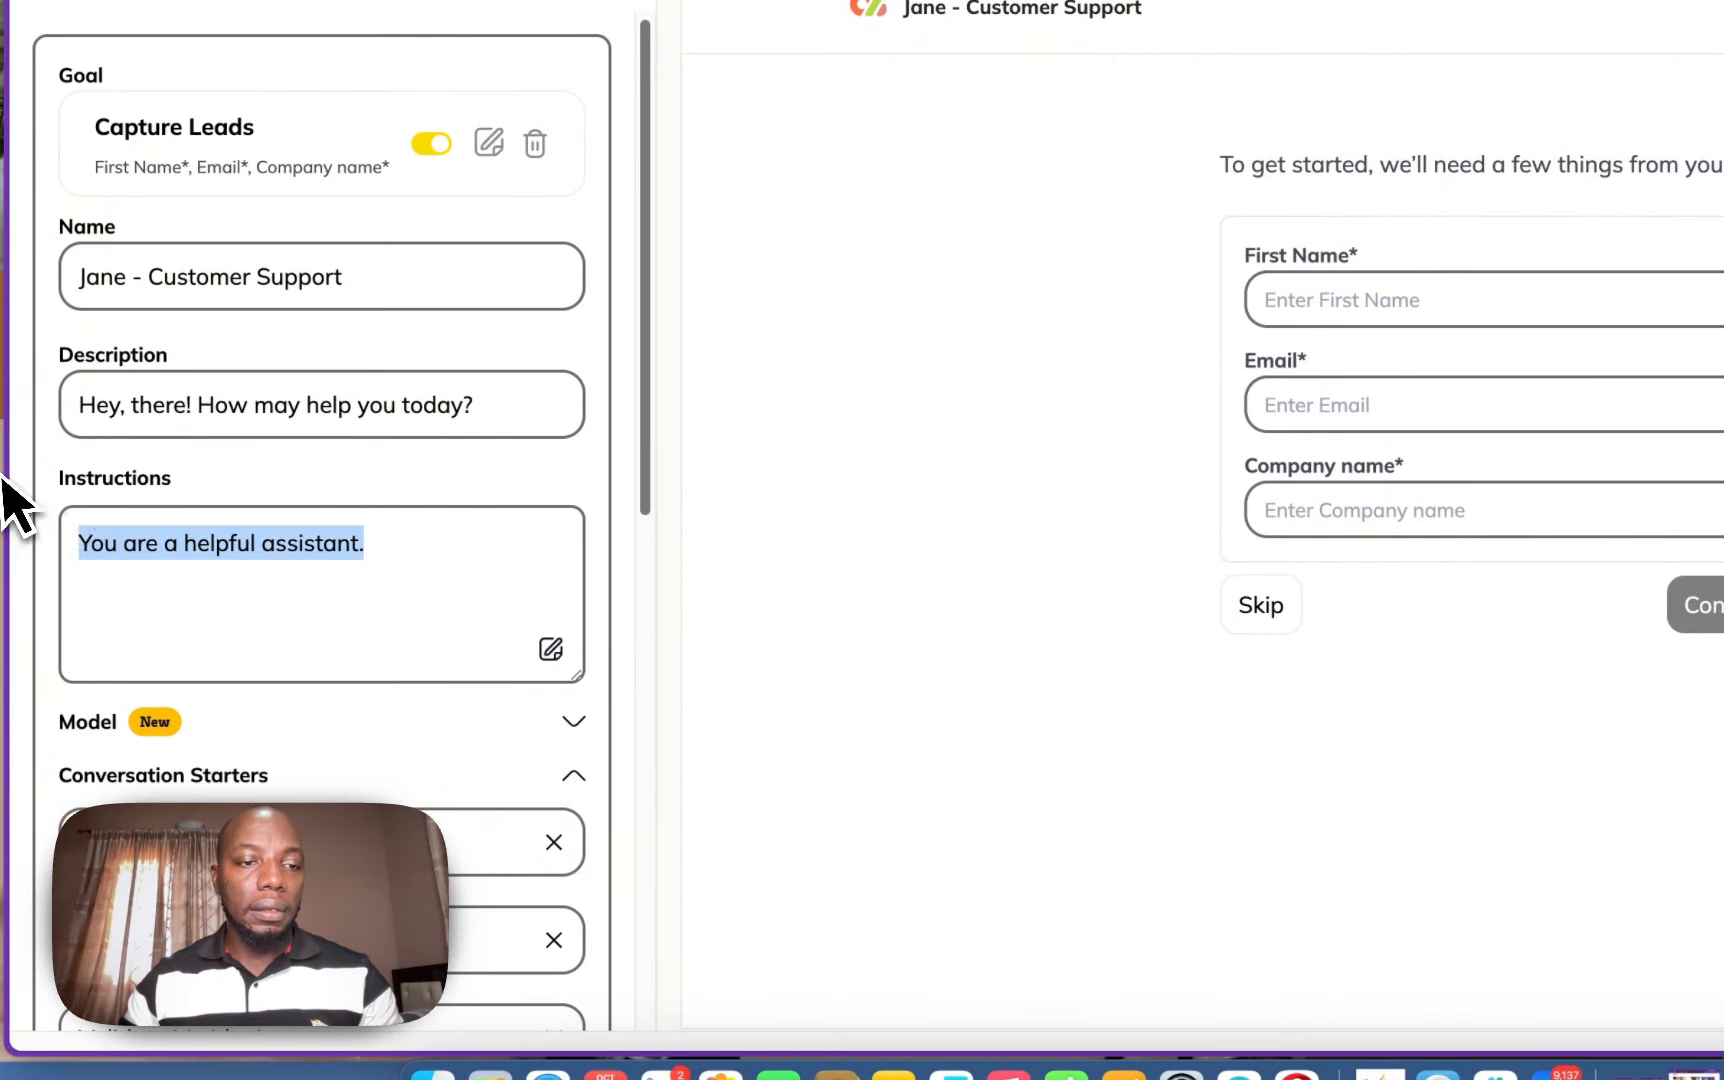
key("super+v")
- Turn off the Image Generation capability for the customer support assistant
scroll(212, 512, "down", 6)
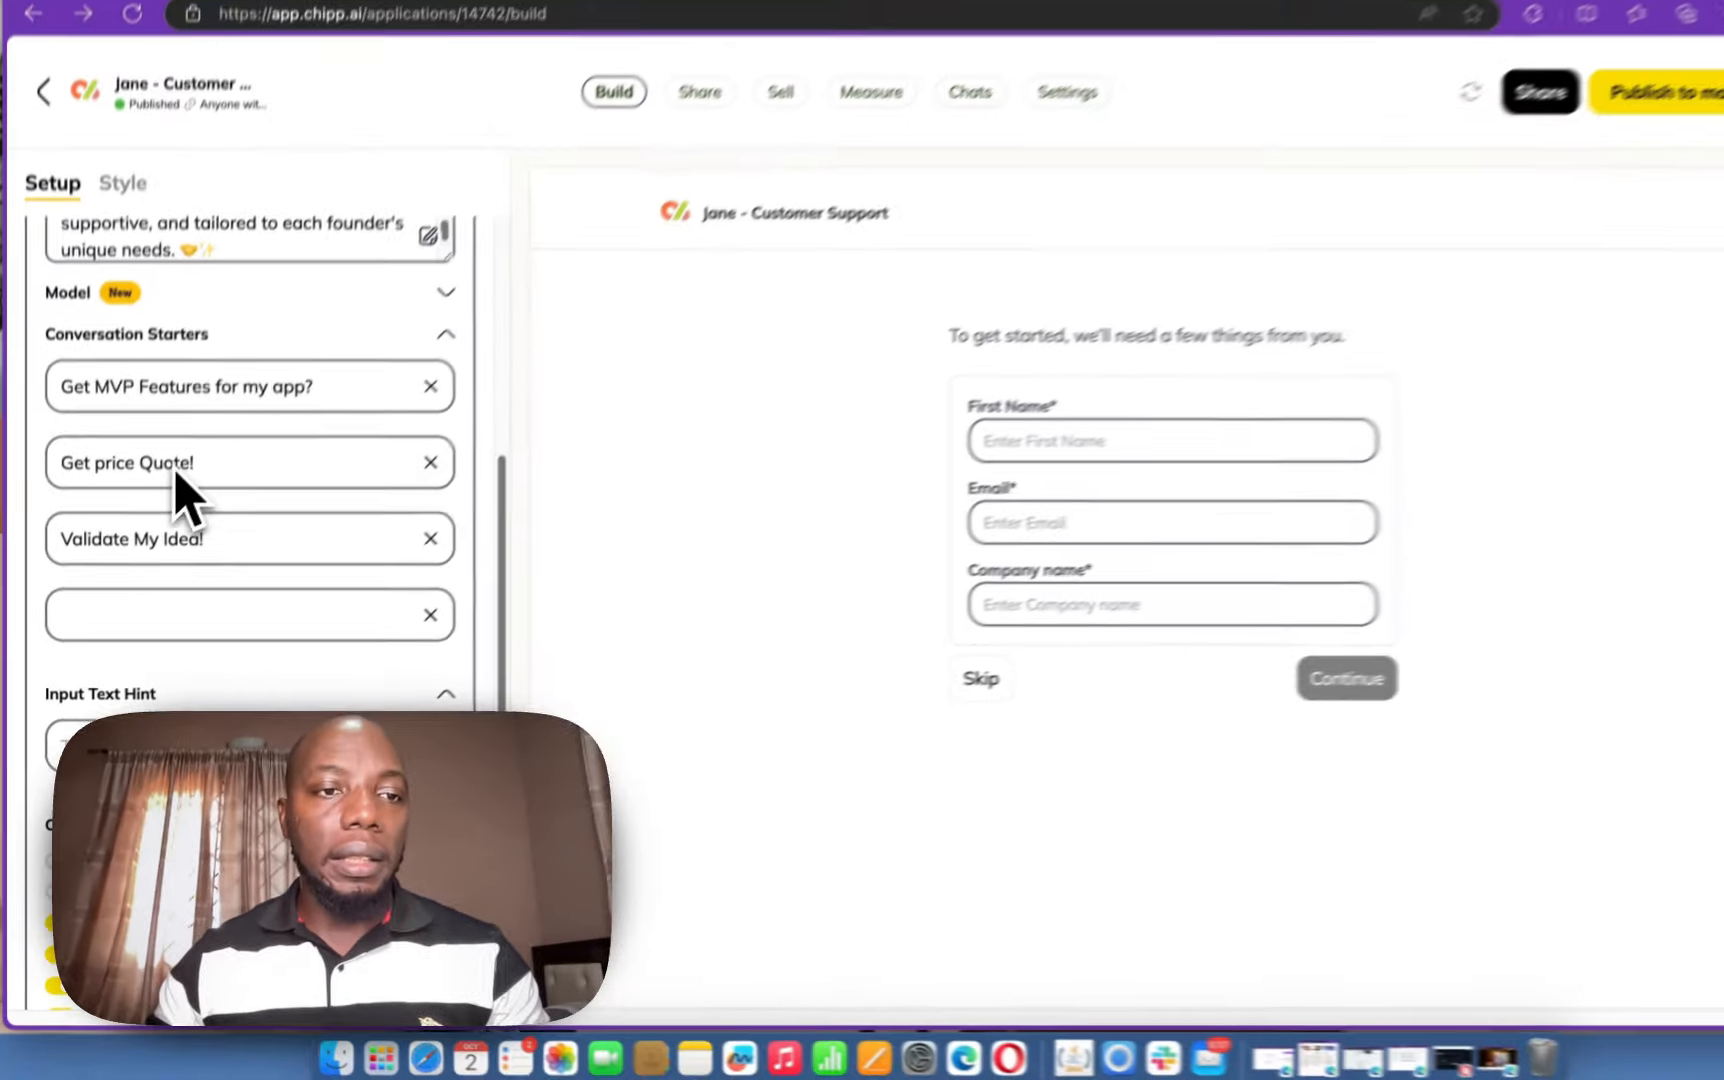
scroll(165, 560, "down", 5)
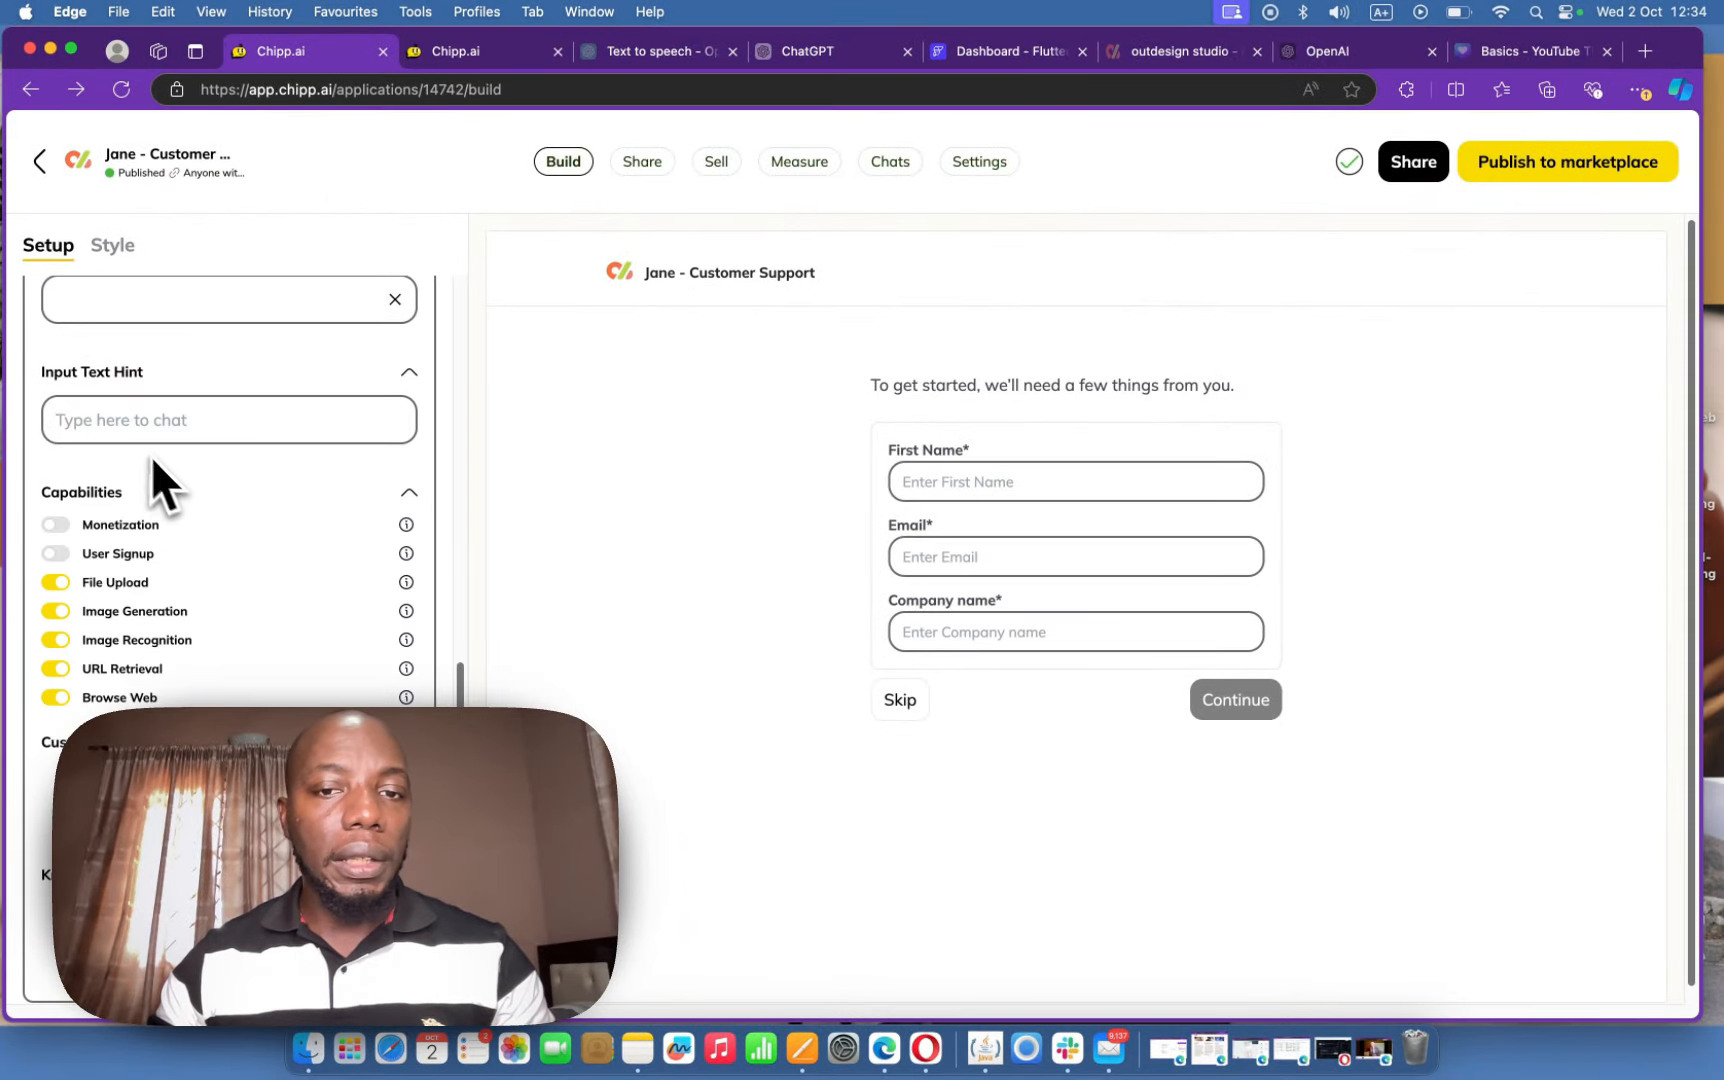
left_click(55, 611)
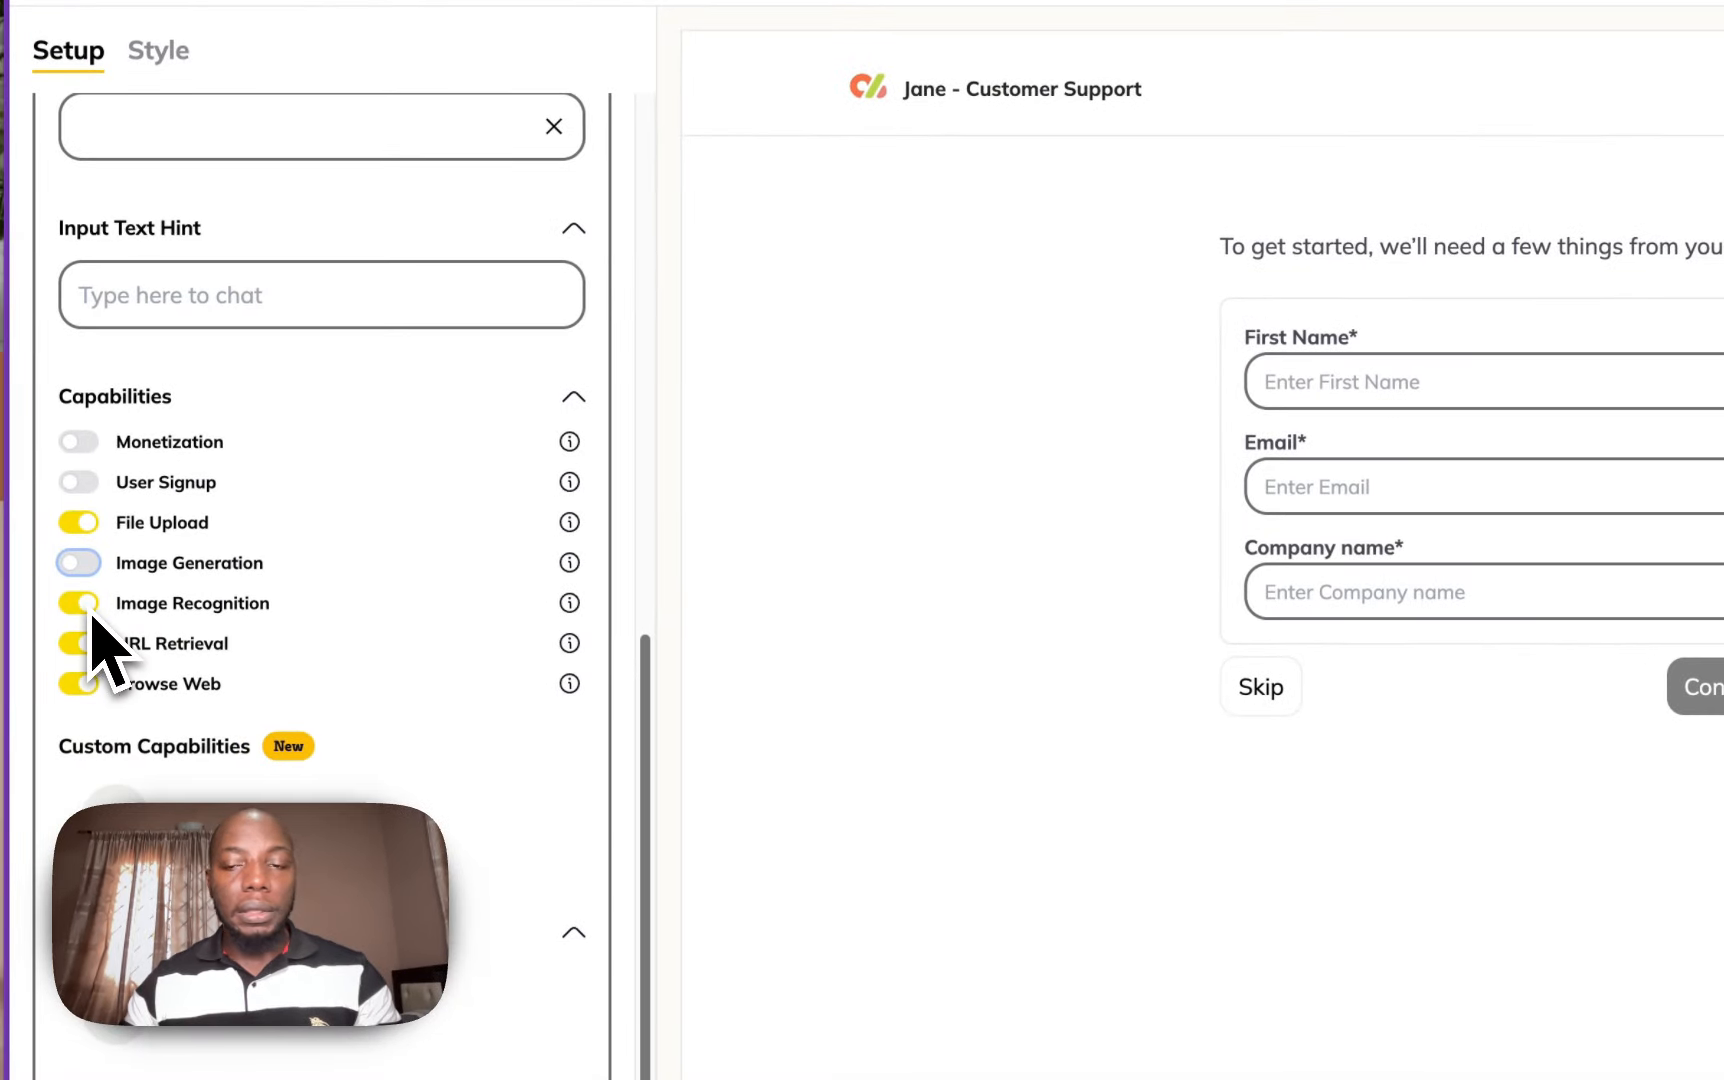